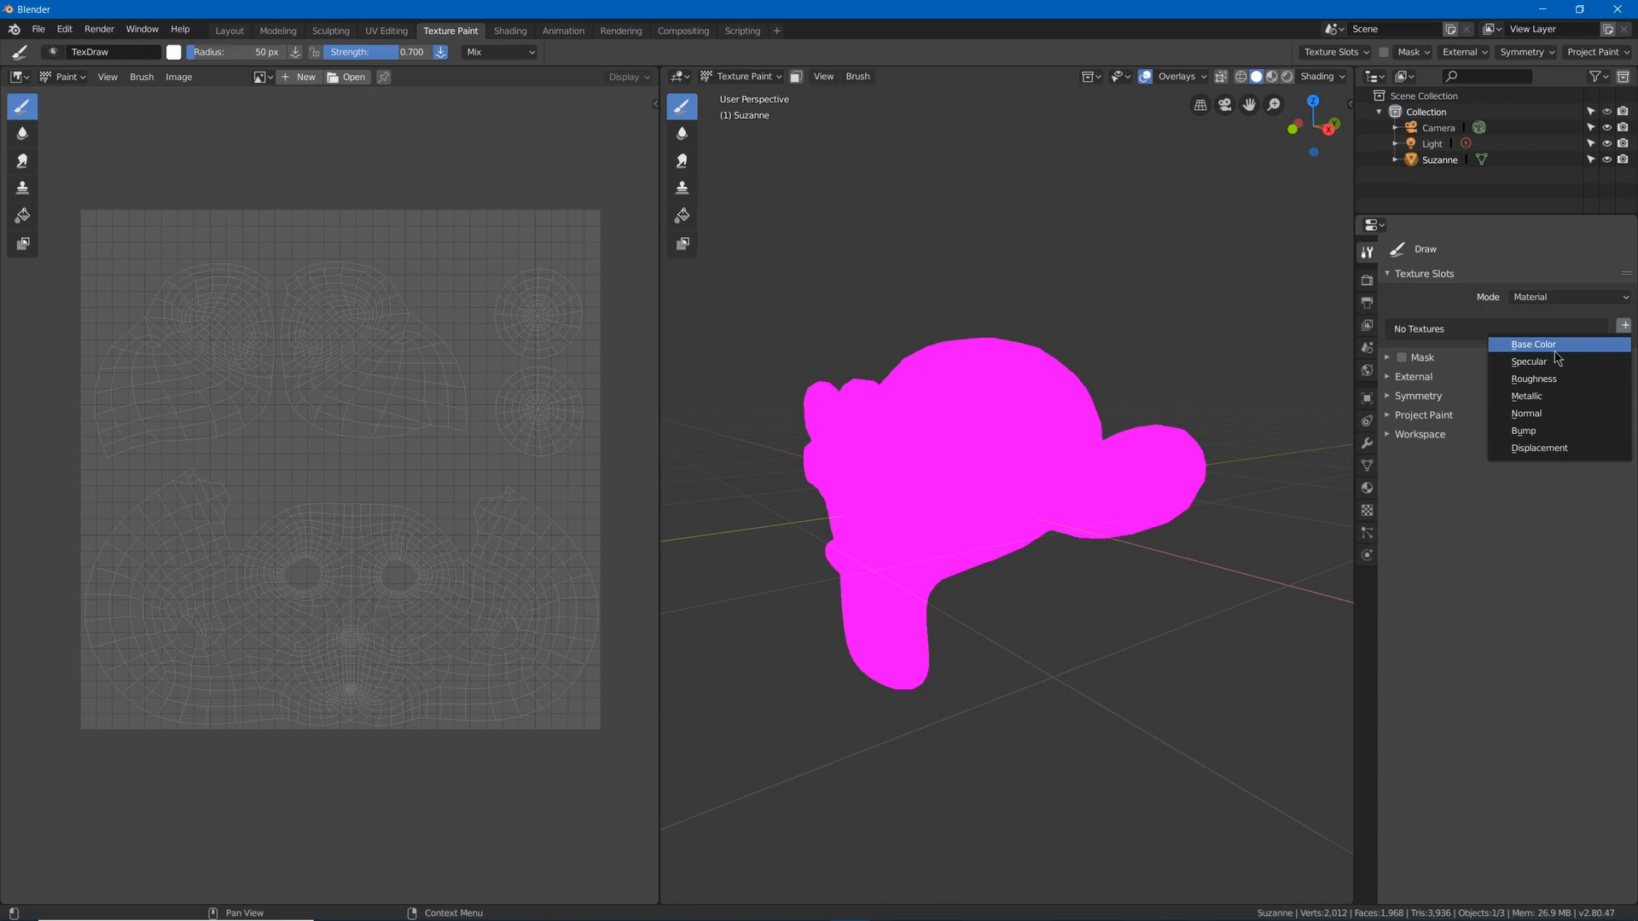
Add a Base Color texture paint slot 1024 px wide with a blank image and display that image in the image editor.
click(1555, 350)
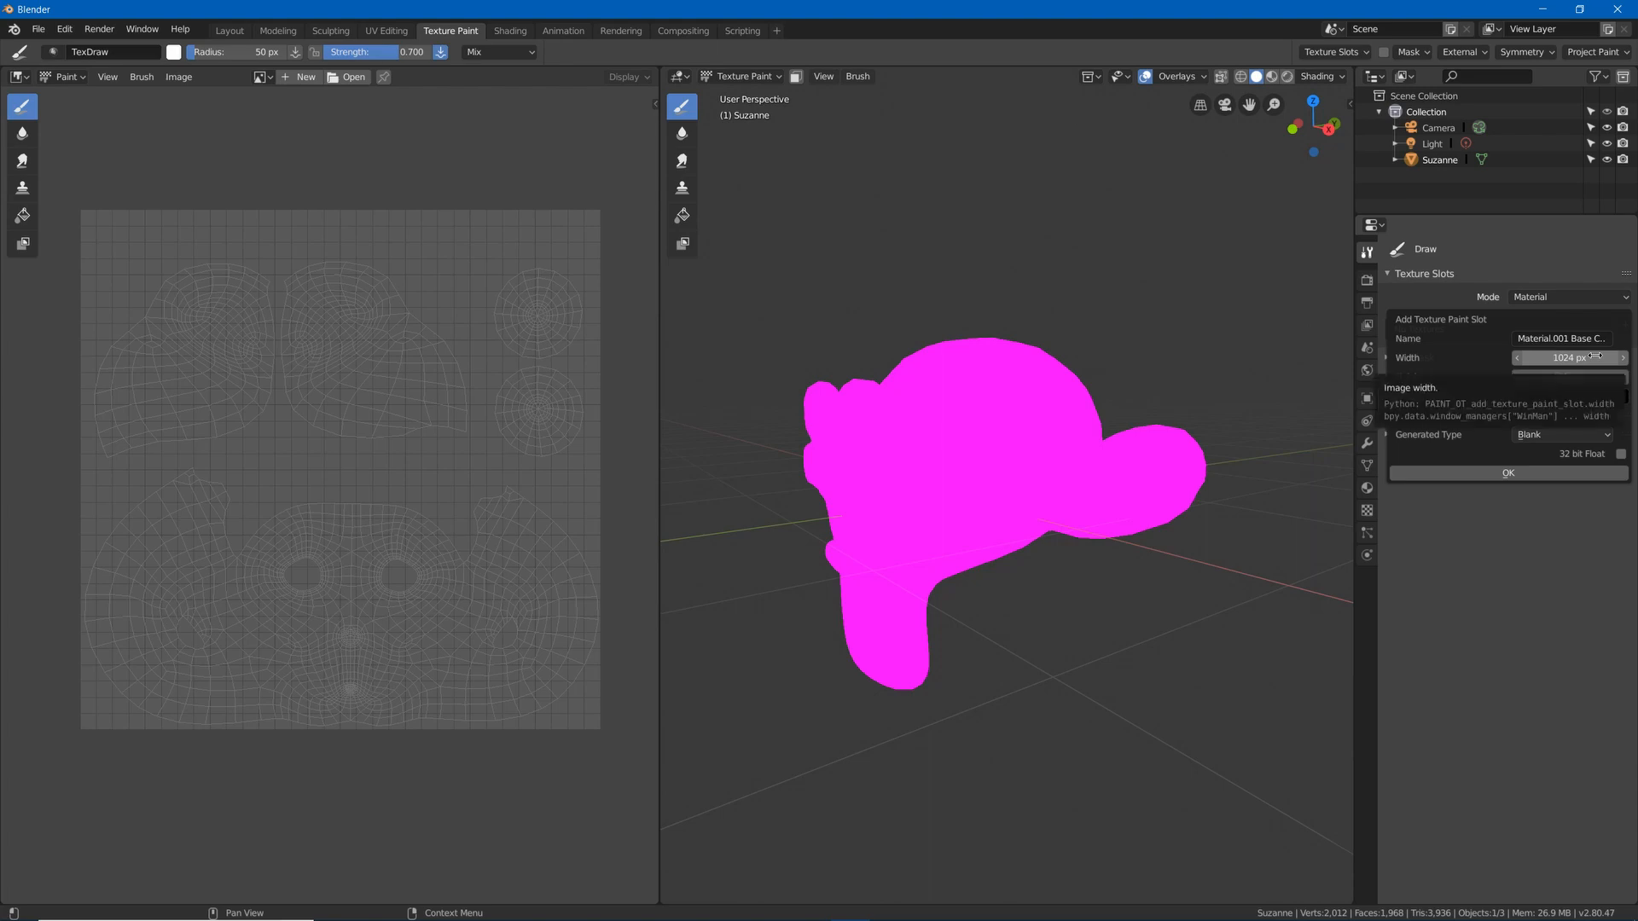
click(1506, 473)
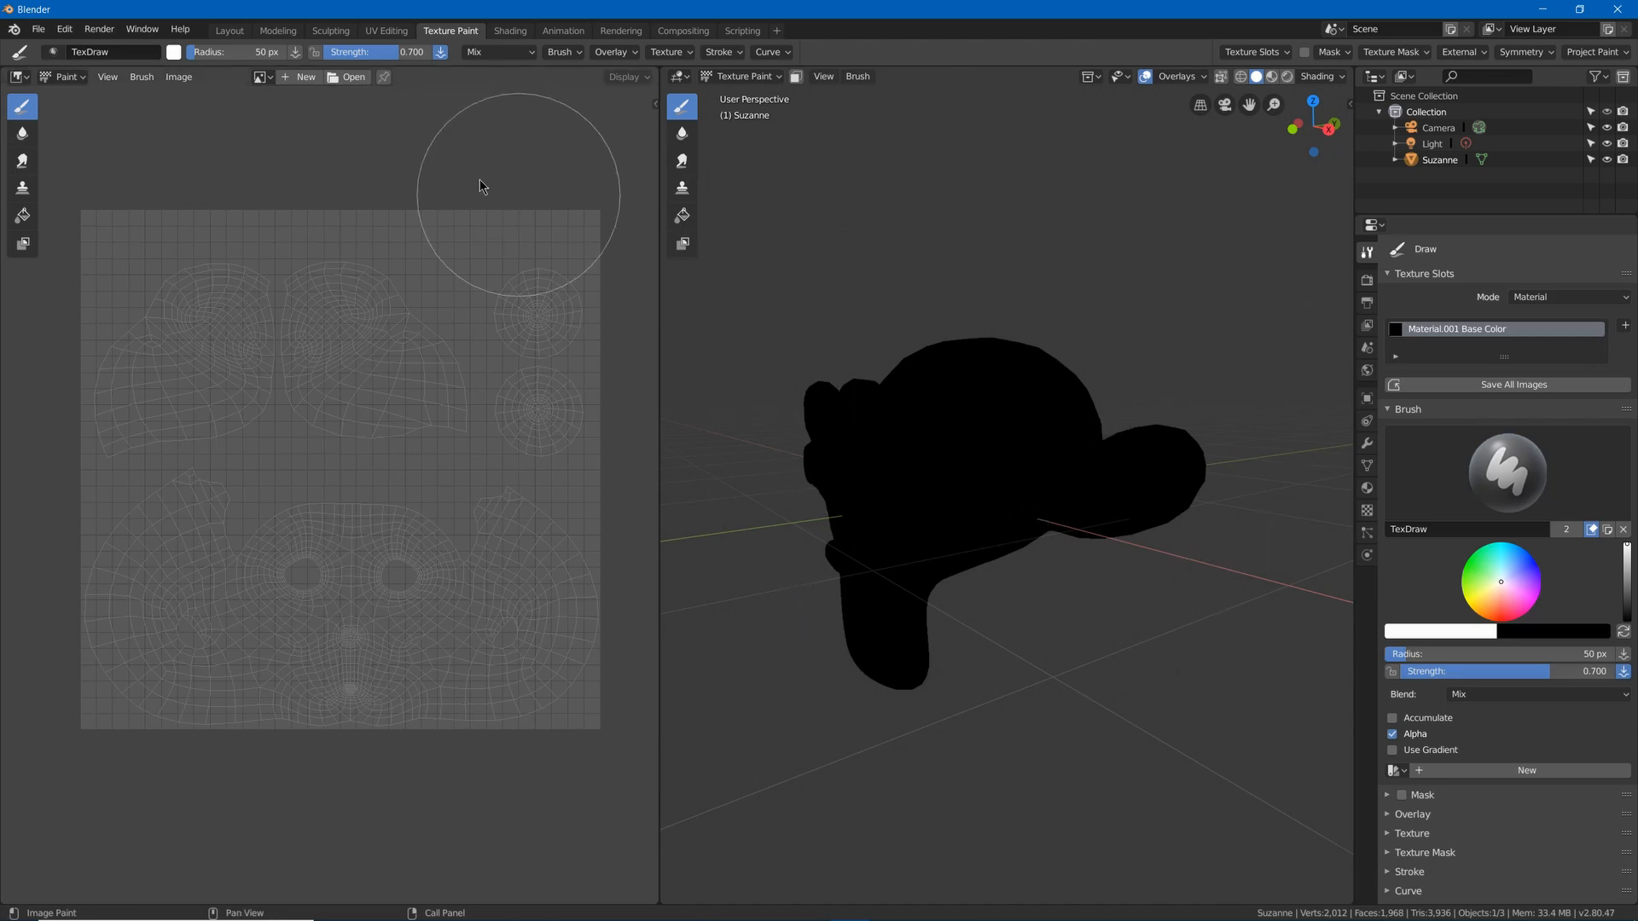
click(260, 77)
click(345, 109)
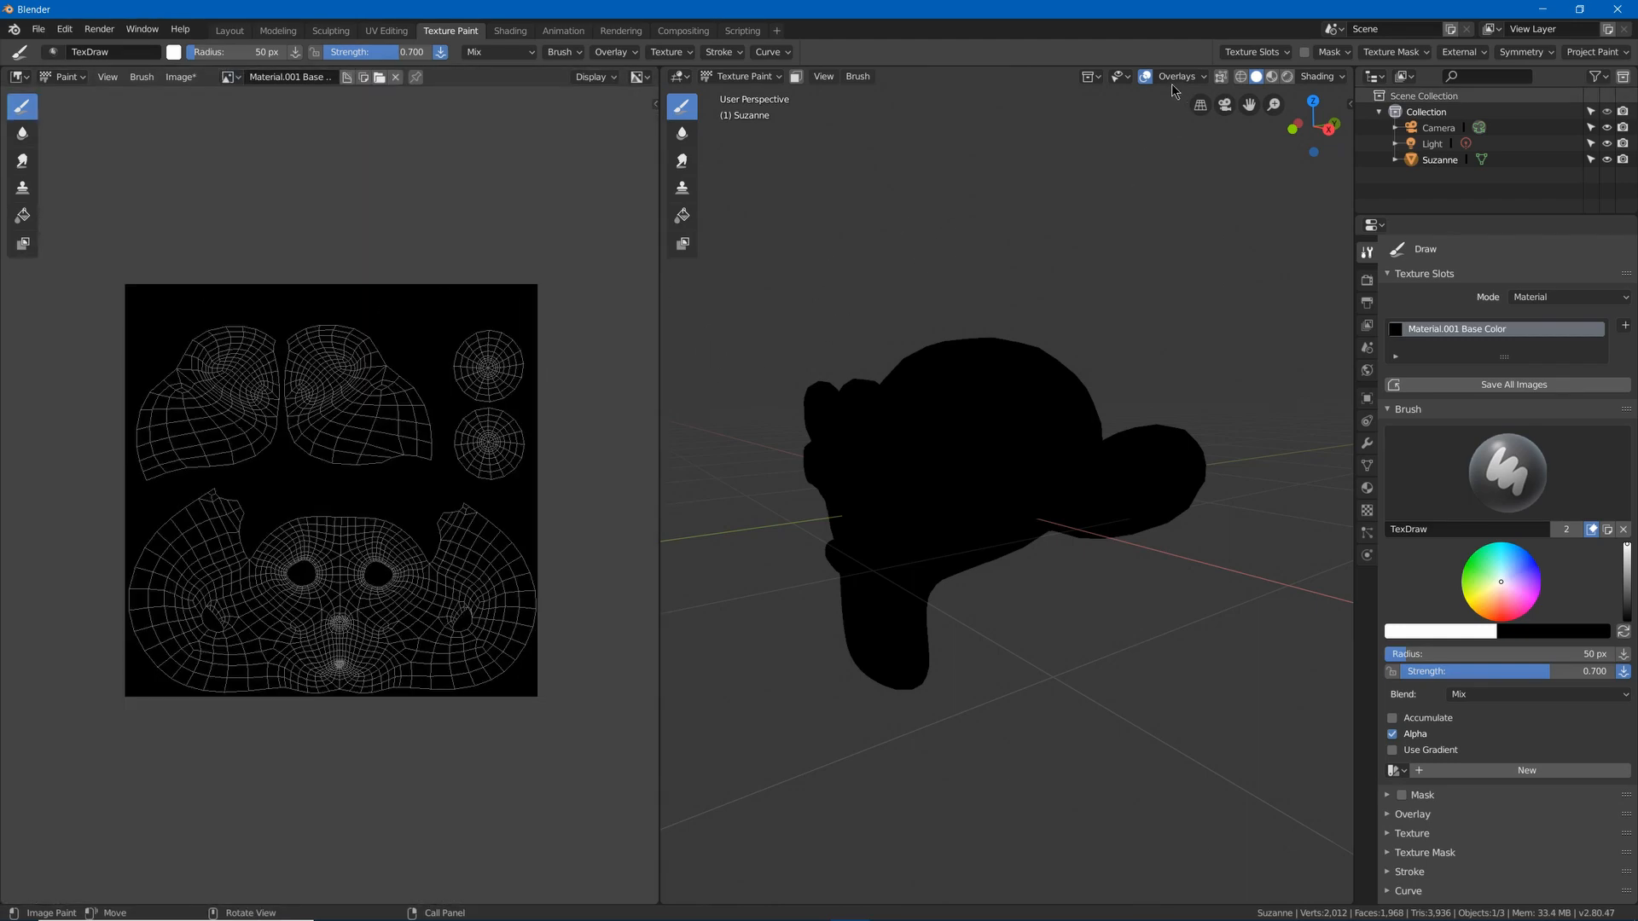
Try the texture paint overlay opacity, leaving it at 1.000, then paint a white vertical test stroke on the monkey's head and undo it.
click(1174, 78)
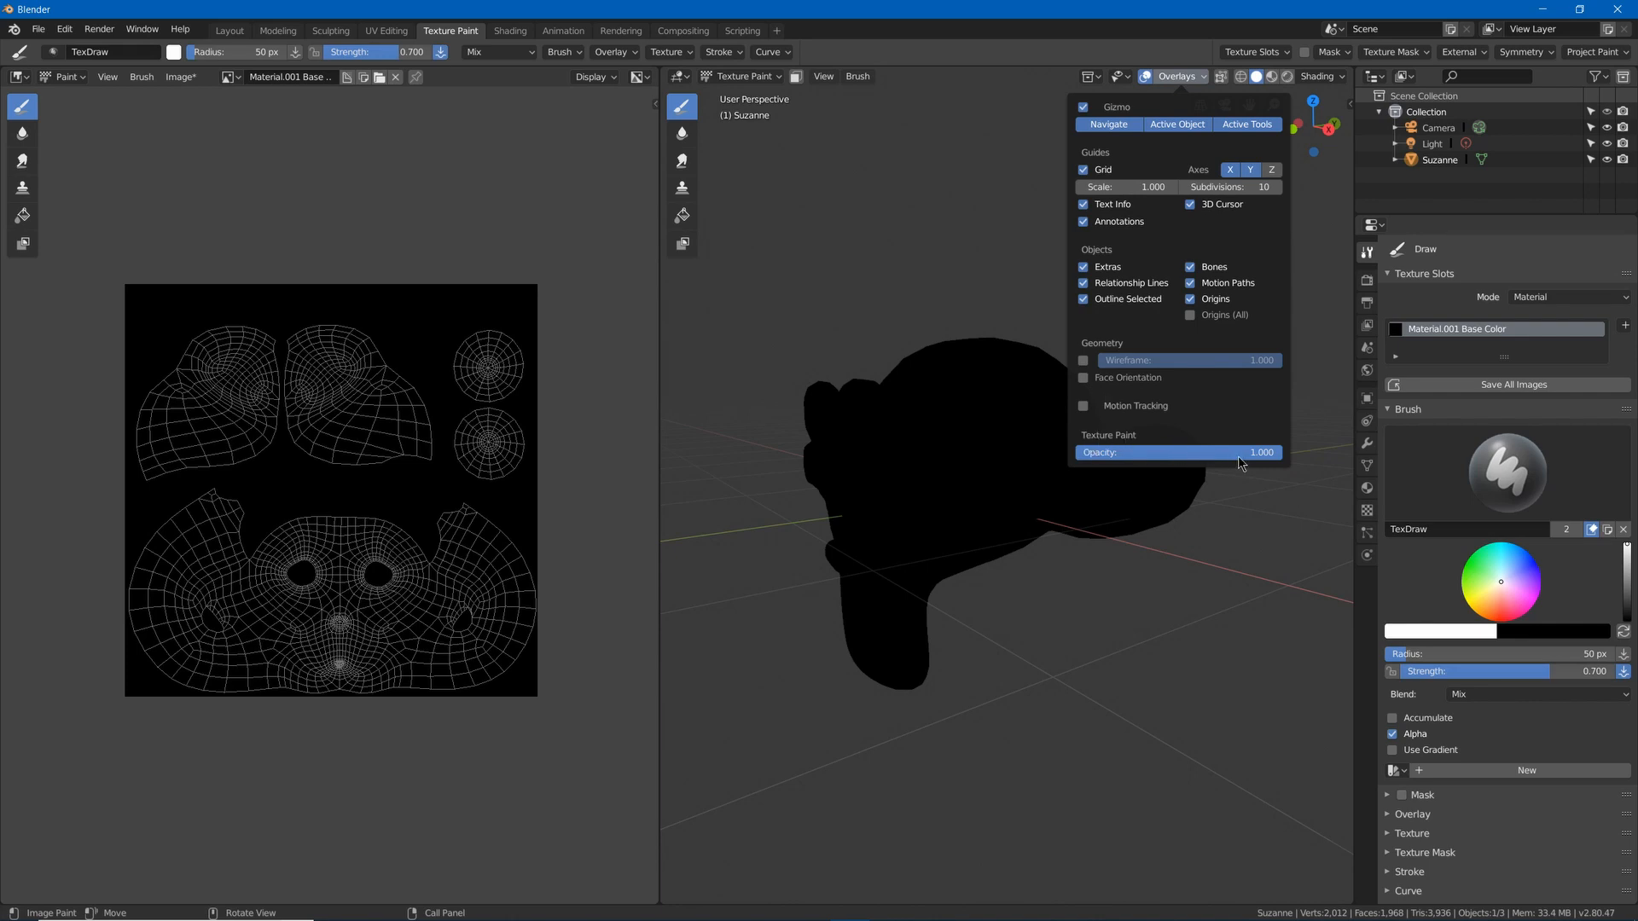
mouse_move(1240, 462)
mouse_down()
mouse_move(1058, 462)
mouse_move(1282, 452)
mouse_up()
drag(954, 324, 943, 584)
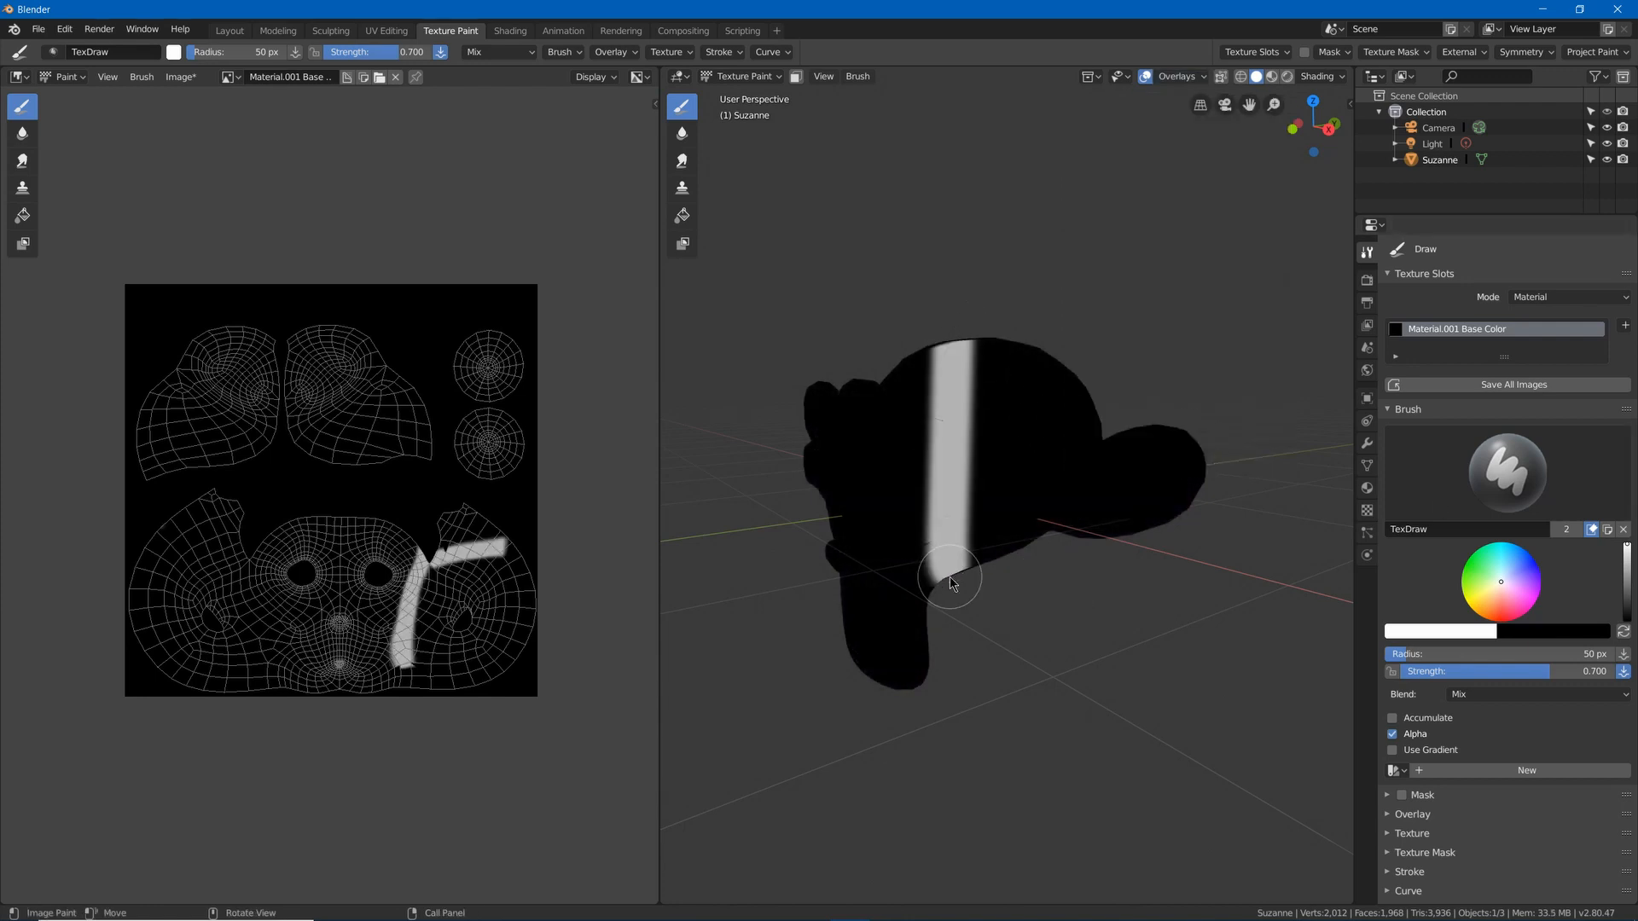
middle_drag(944, 583, 981, 394)
key(ctrl+z)
Select a block of four adjacent faces on the side of the head in Edit Mode and return to Texture Paint mode.
scroll(925, 366, up, 3)
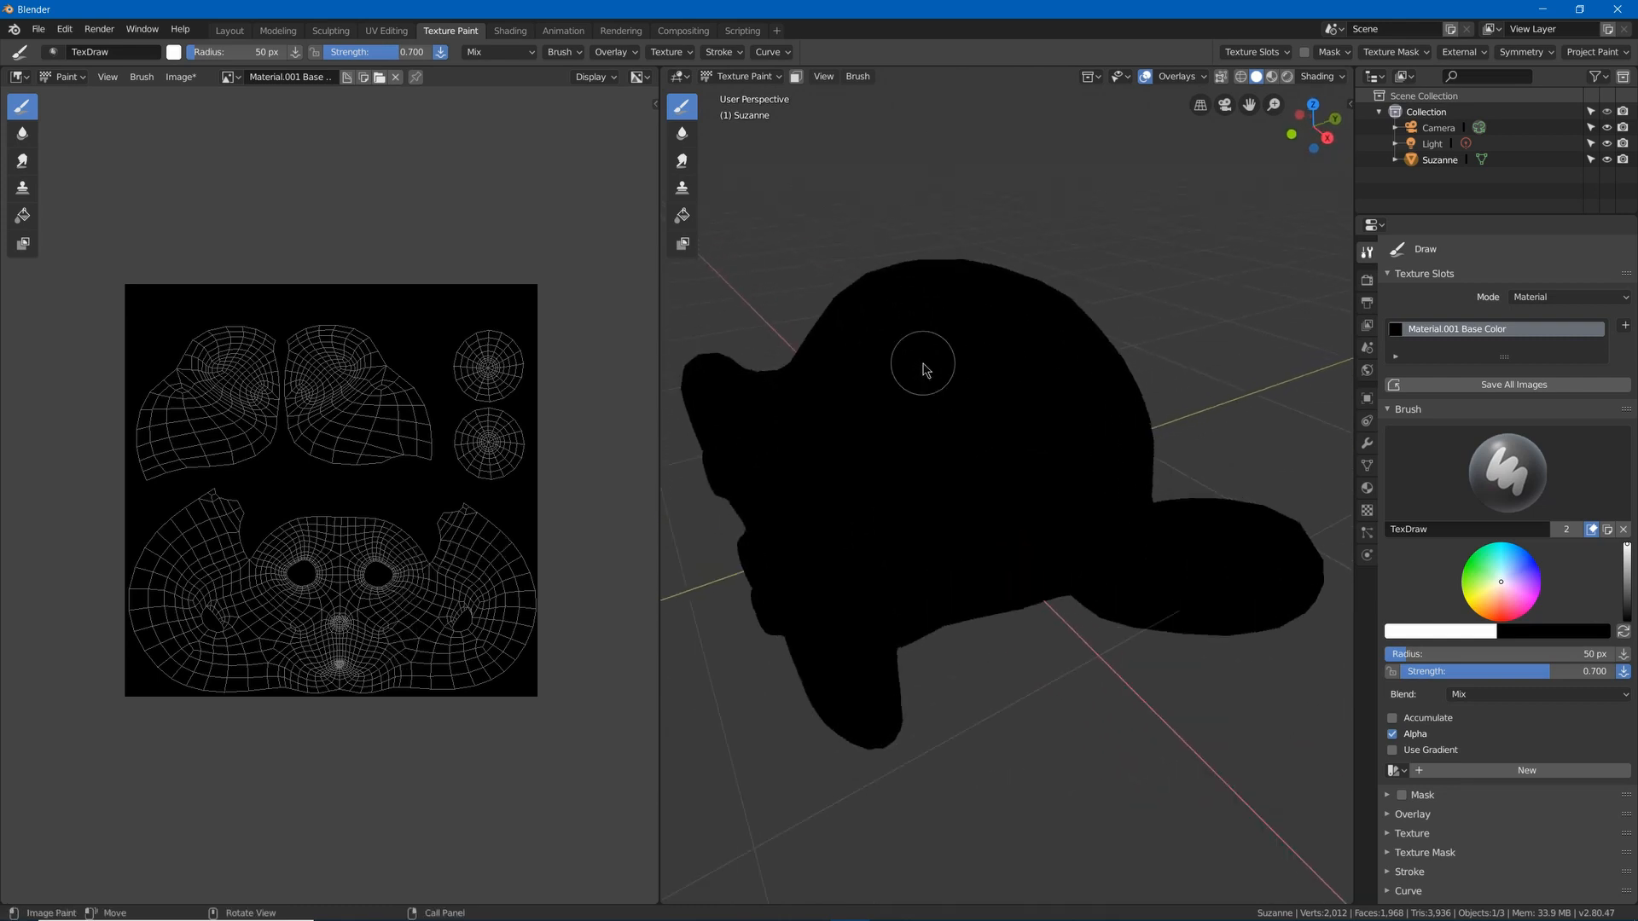
key(Tab)
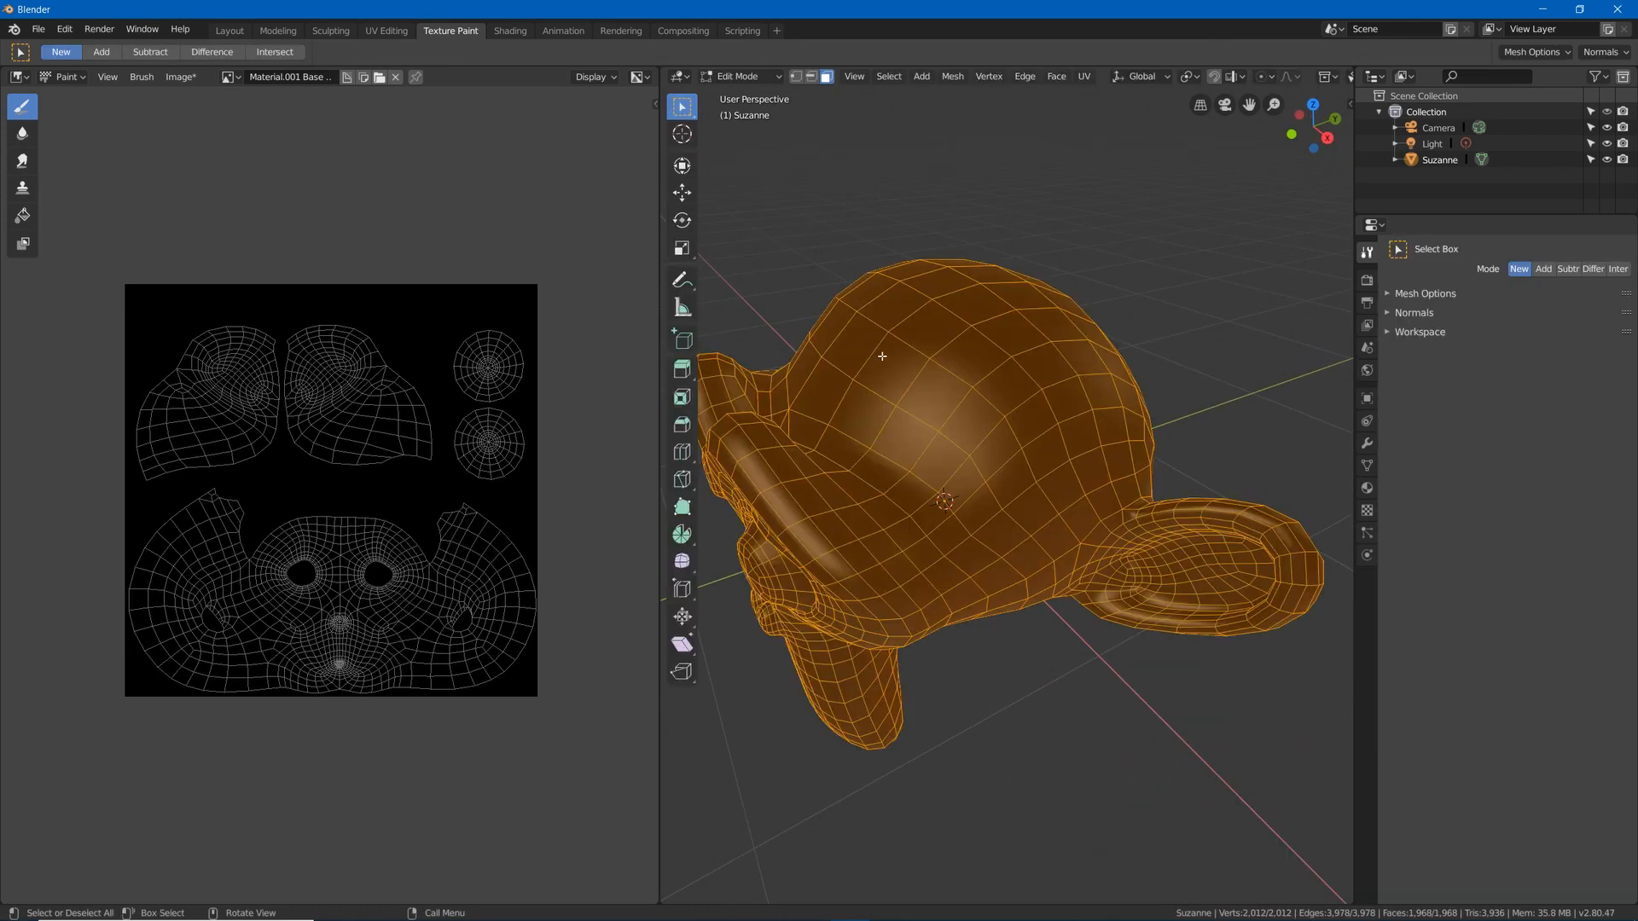
click(863, 407)
shift+click(895, 368)
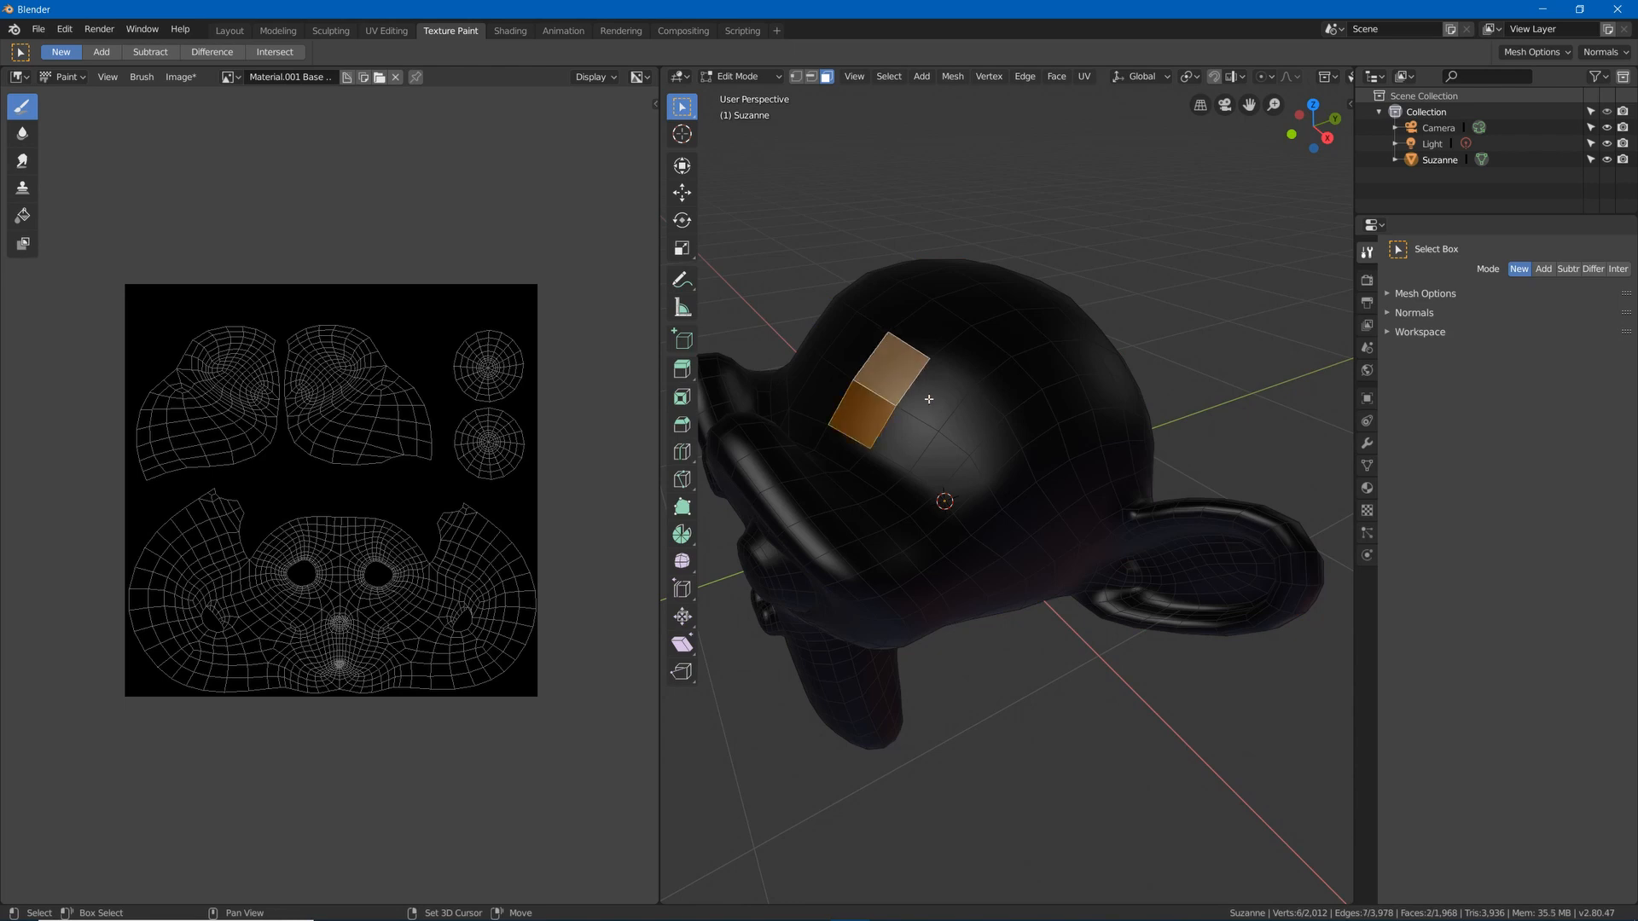
shift+click(934, 389)
shift+click(907, 433)
key(Tab)
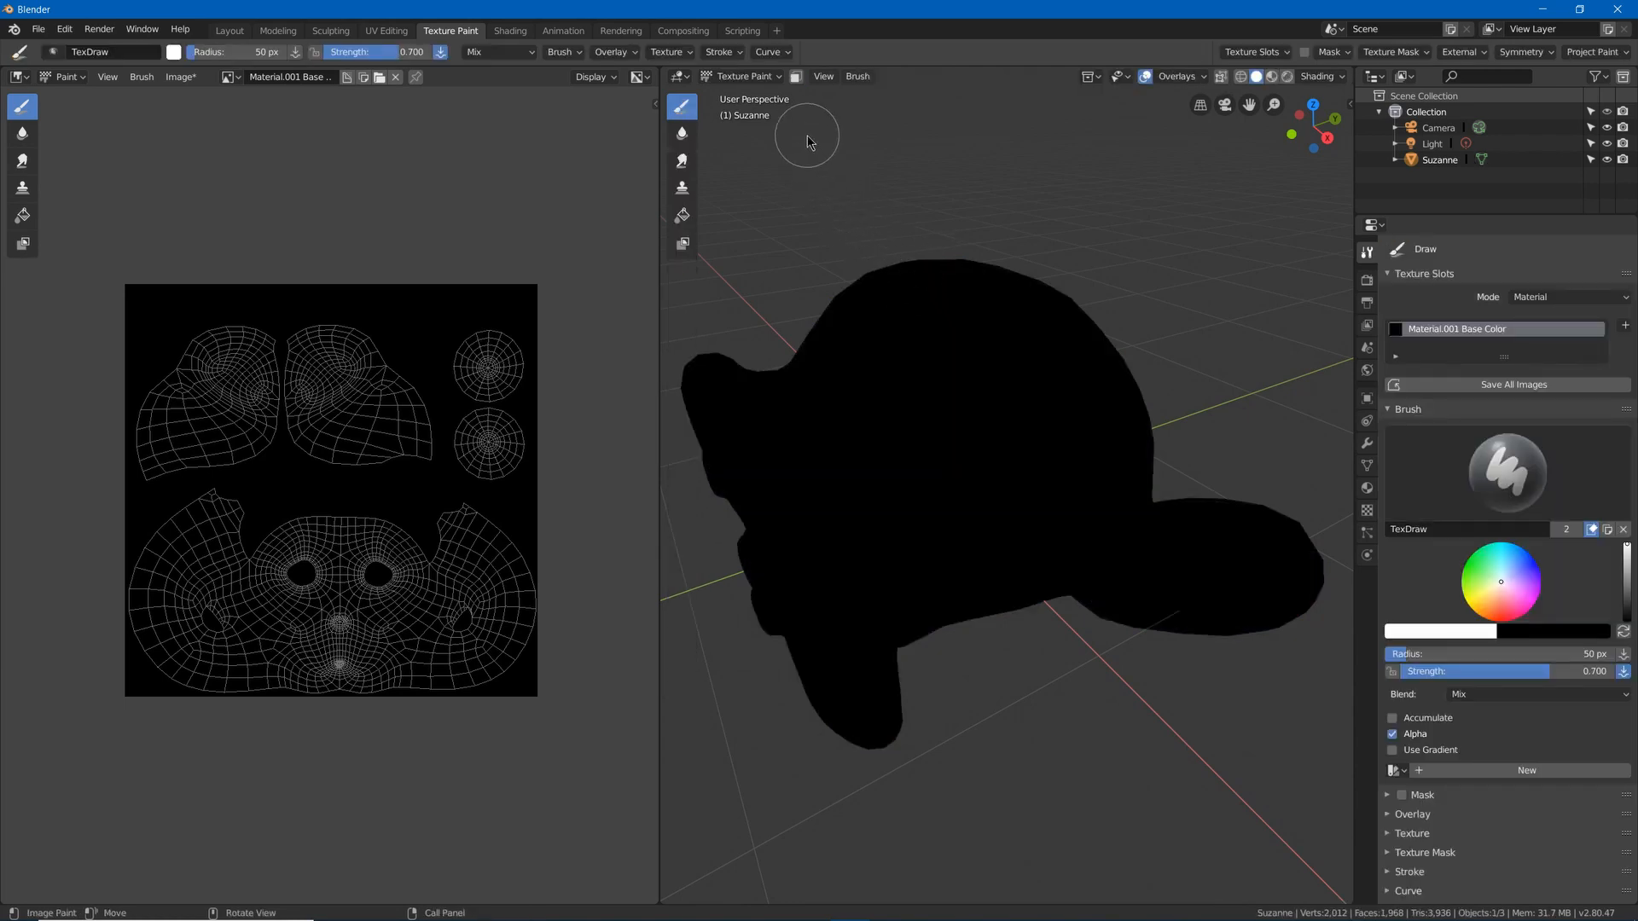
Paint the four selected faces white with face selection masking enabled, and switch the masking off again.
click(796, 77)
mouse_move(883, 311)
mouse_down()
mouse_move(888, 454)
mouse_move(947, 354)
mouse_move(1019, 376)
mouse_up()
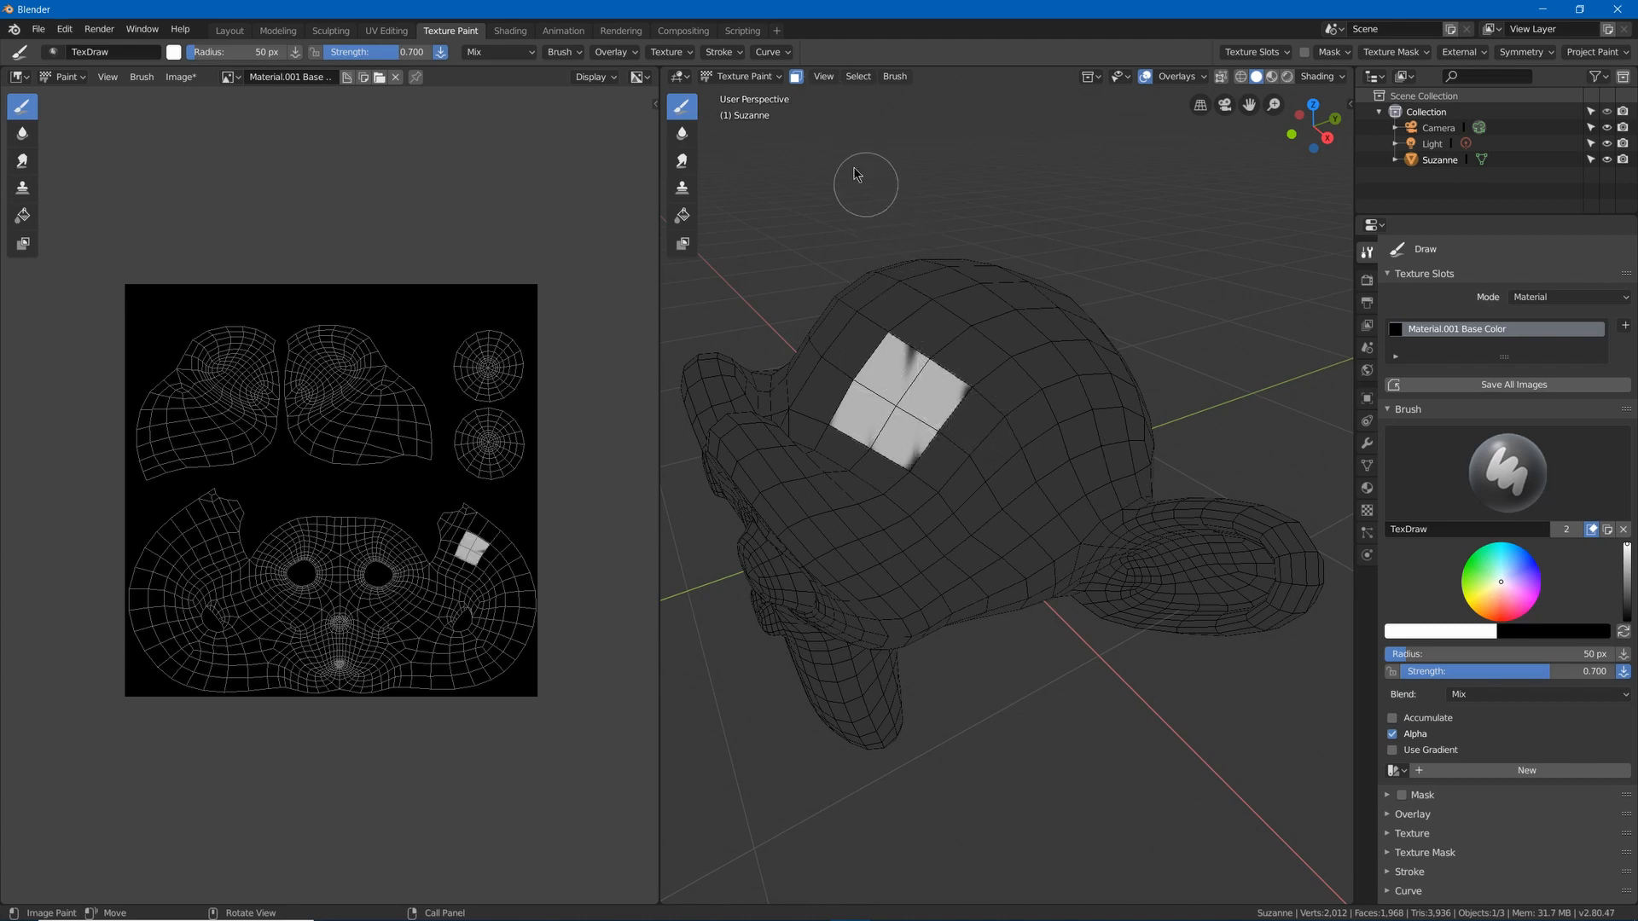
click(796, 78)
Paint an unmasked test stroke over the top of the head and undo the painted strokes.
mouse_move(940, 266)
mouse_down()
mouse_move(1032, 437)
mouse_move(998, 328)
mouse_up()
key(ctrl+z)
key(ctrl+z)
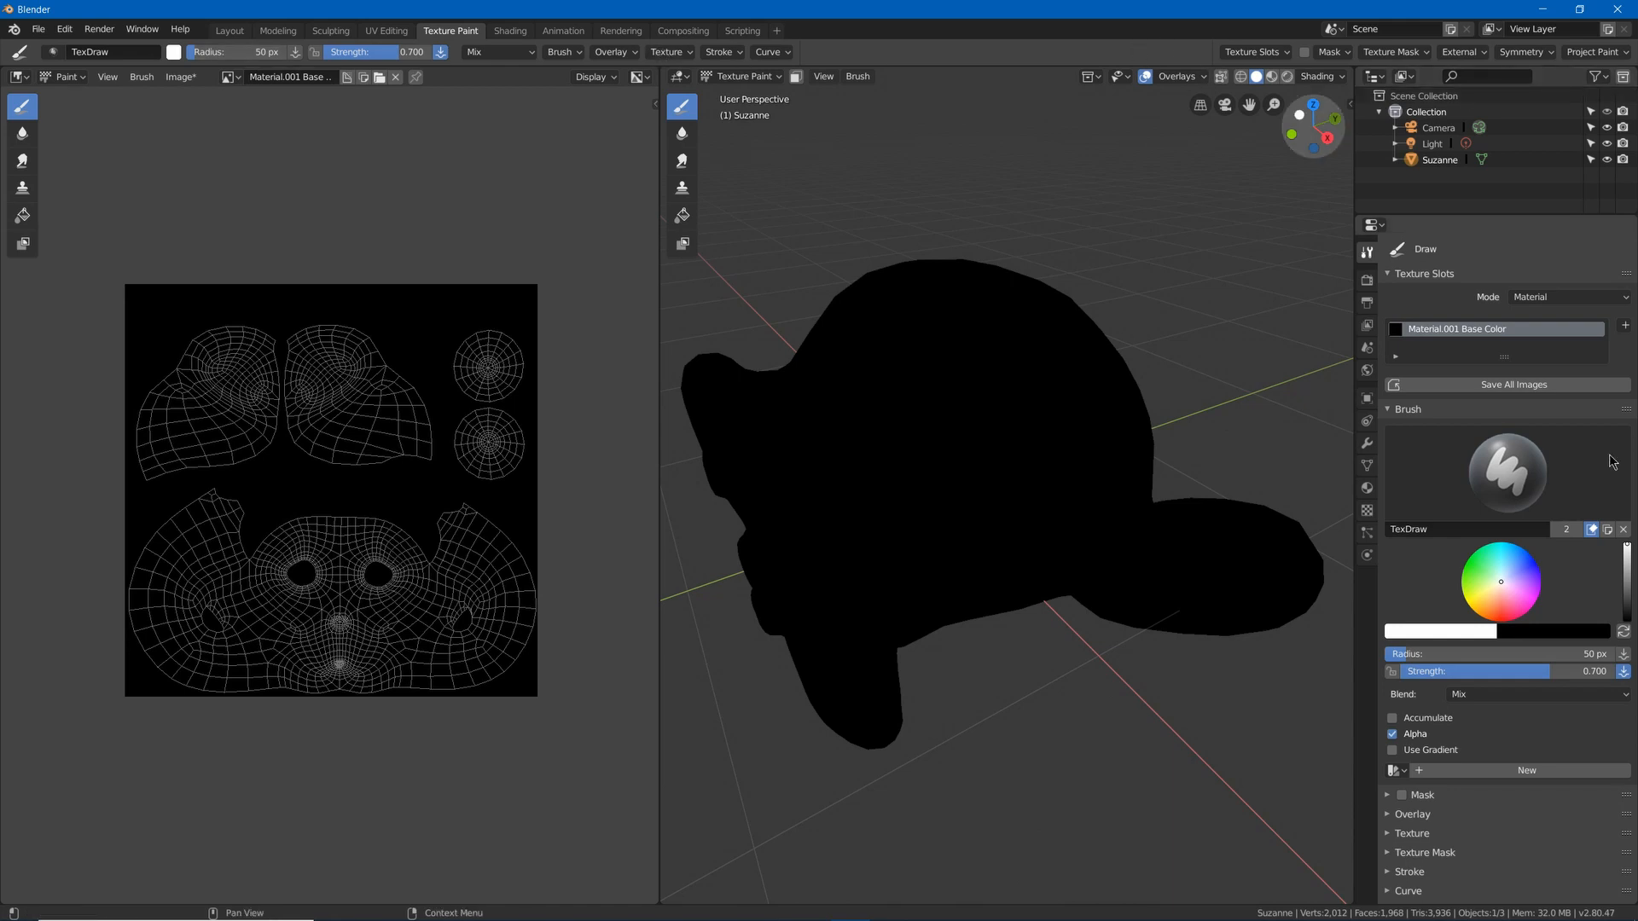
Set the brush radius to 104 px and paint a white stroke down the side of the head.
click(1368, 280)
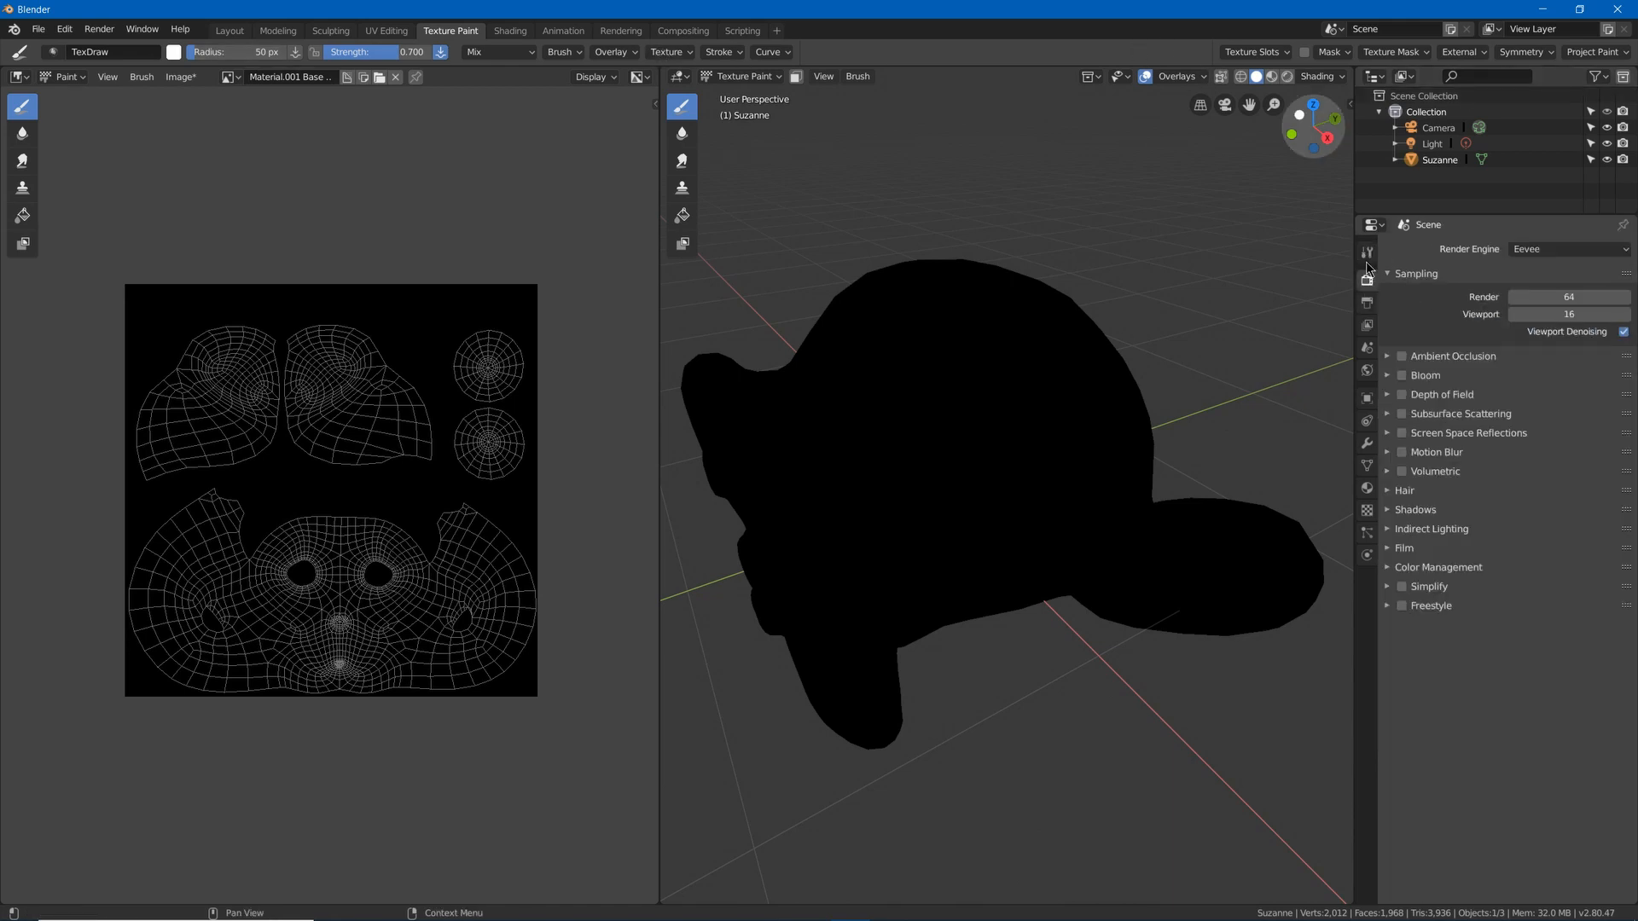
click(1369, 253)
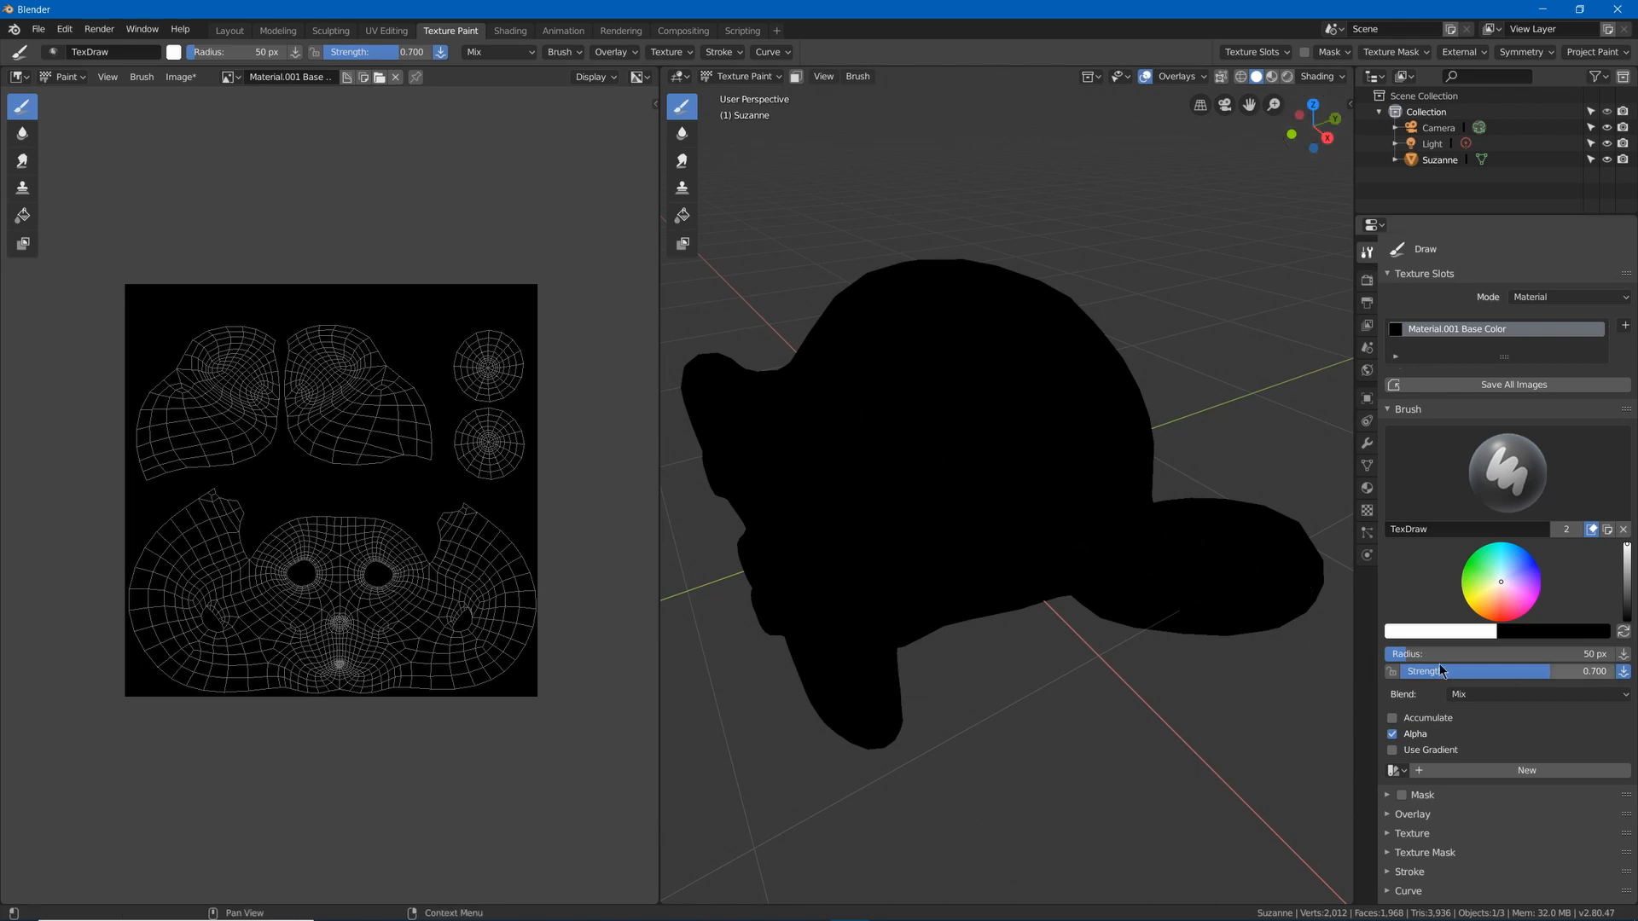
mouse_move(1408, 654)
mouse_down()
mouse_move(1552, 653)
mouse_move(1430, 653)
mouse_up()
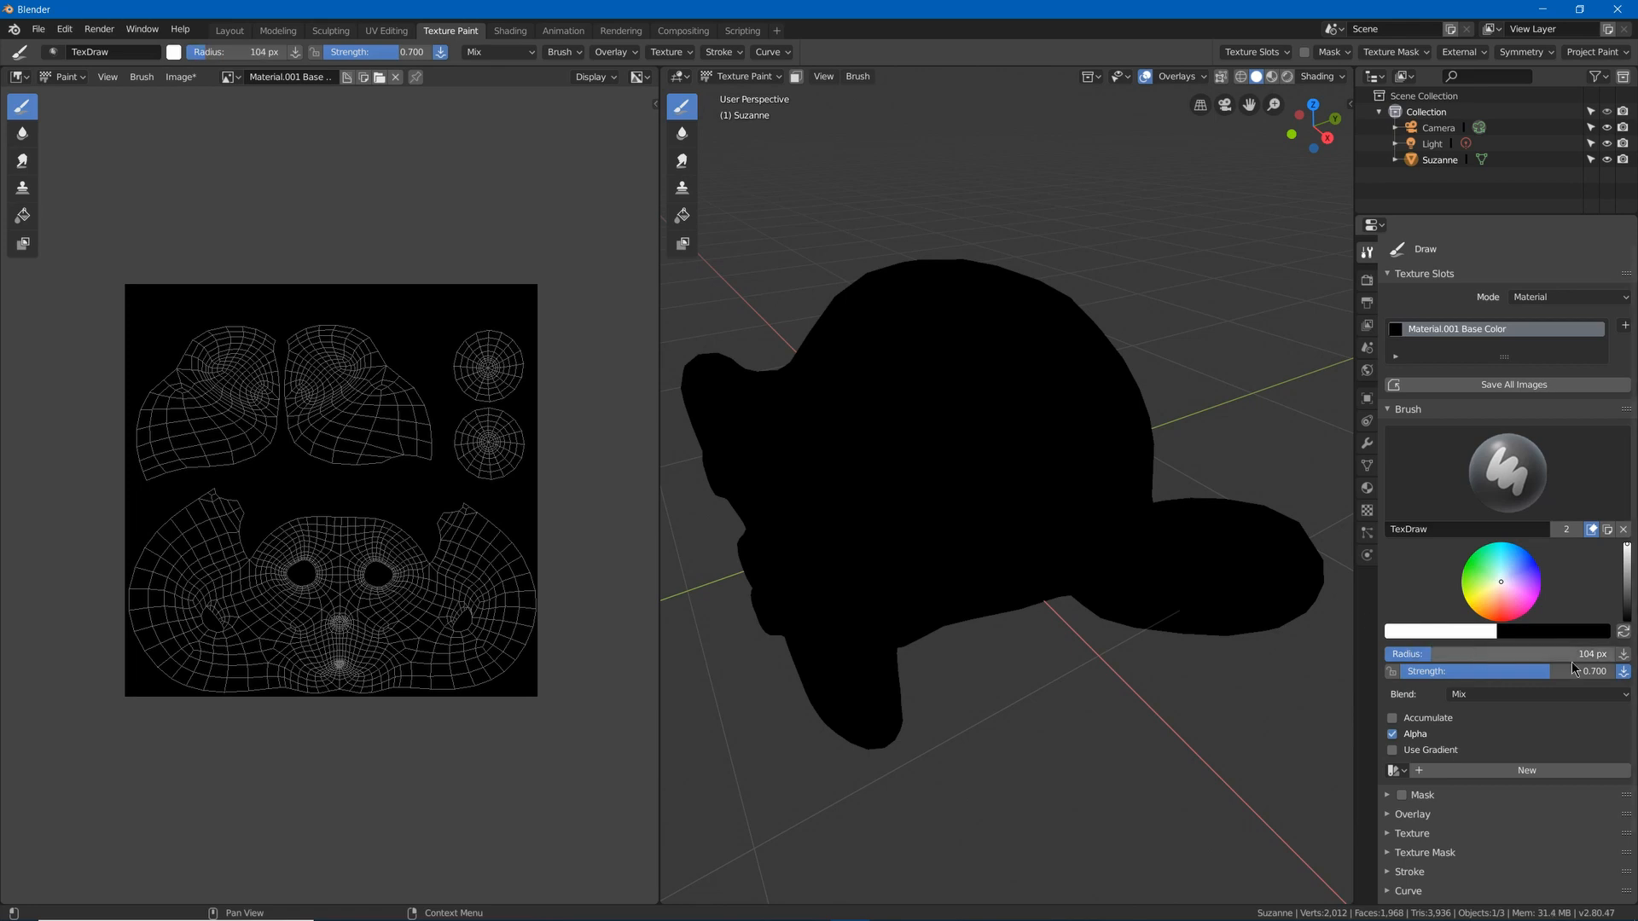
drag(981, 275, 917, 524)
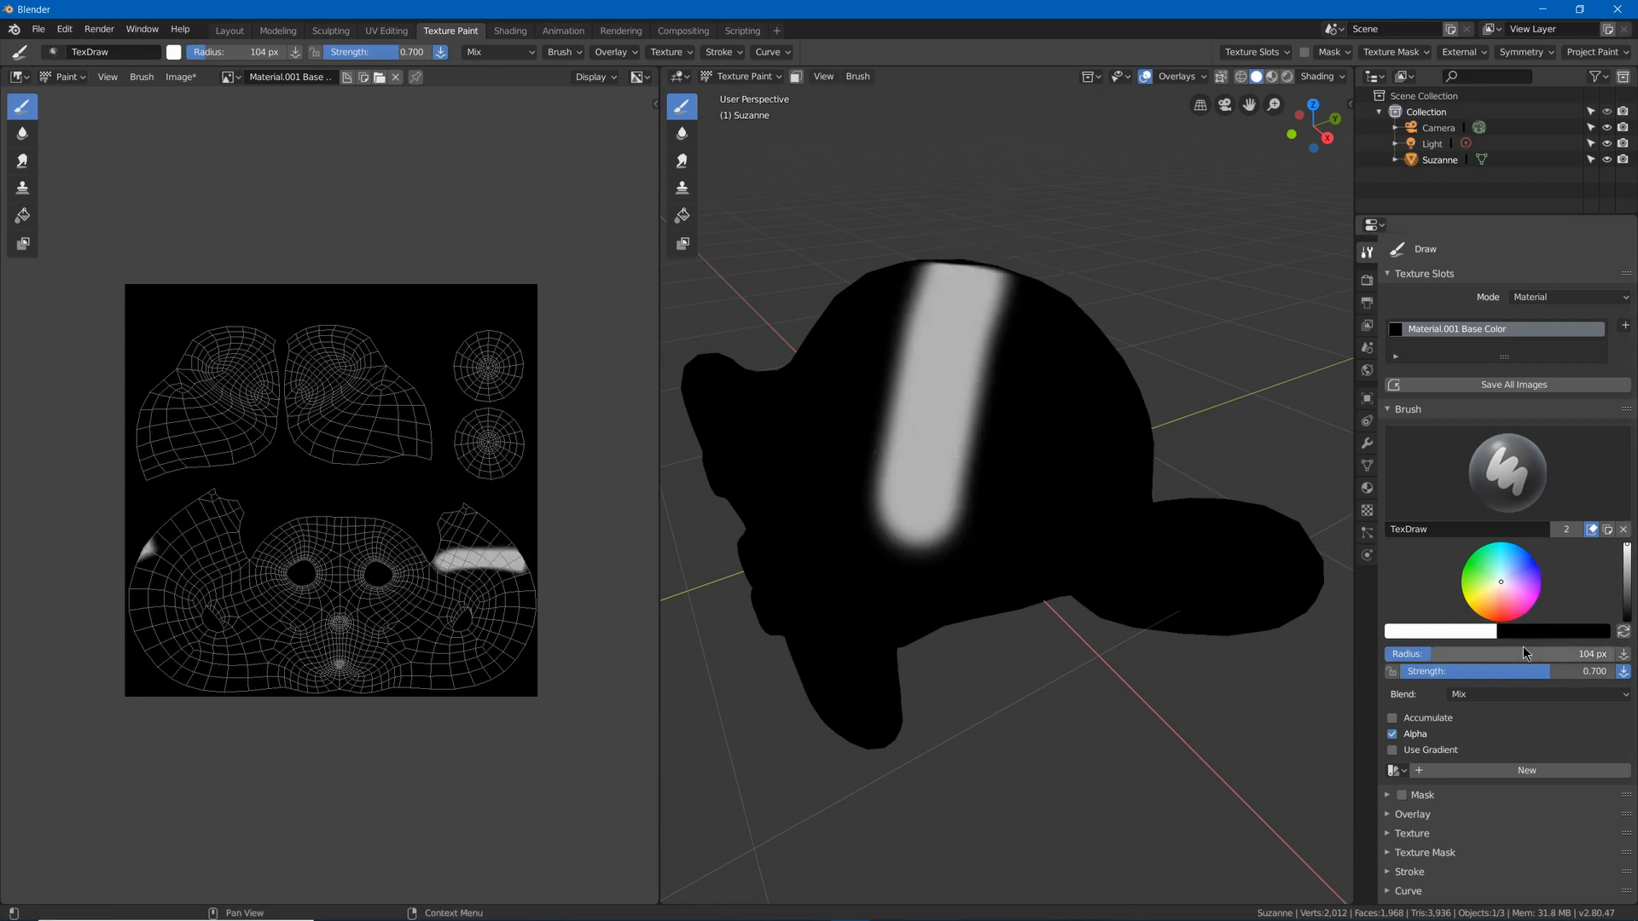
Paint a faint stroke near the back of the head at strength 0.050 and a bright one near the face at strength 0.919.
drag(1523, 672, 1409, 672)
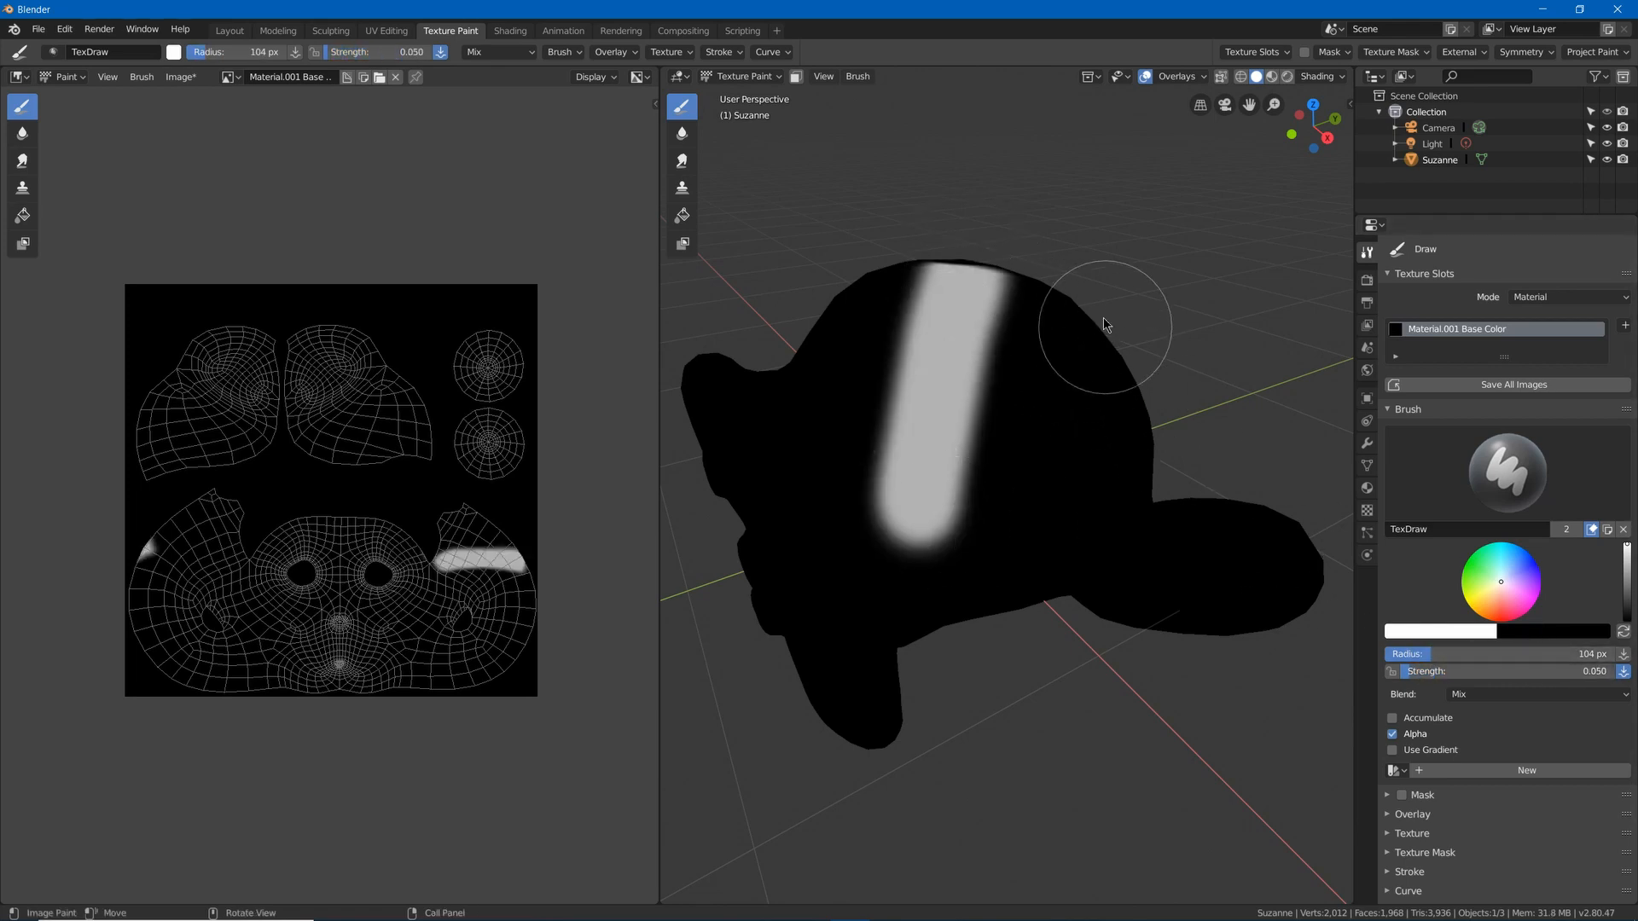
drag(1103, 324, 1020, 566)
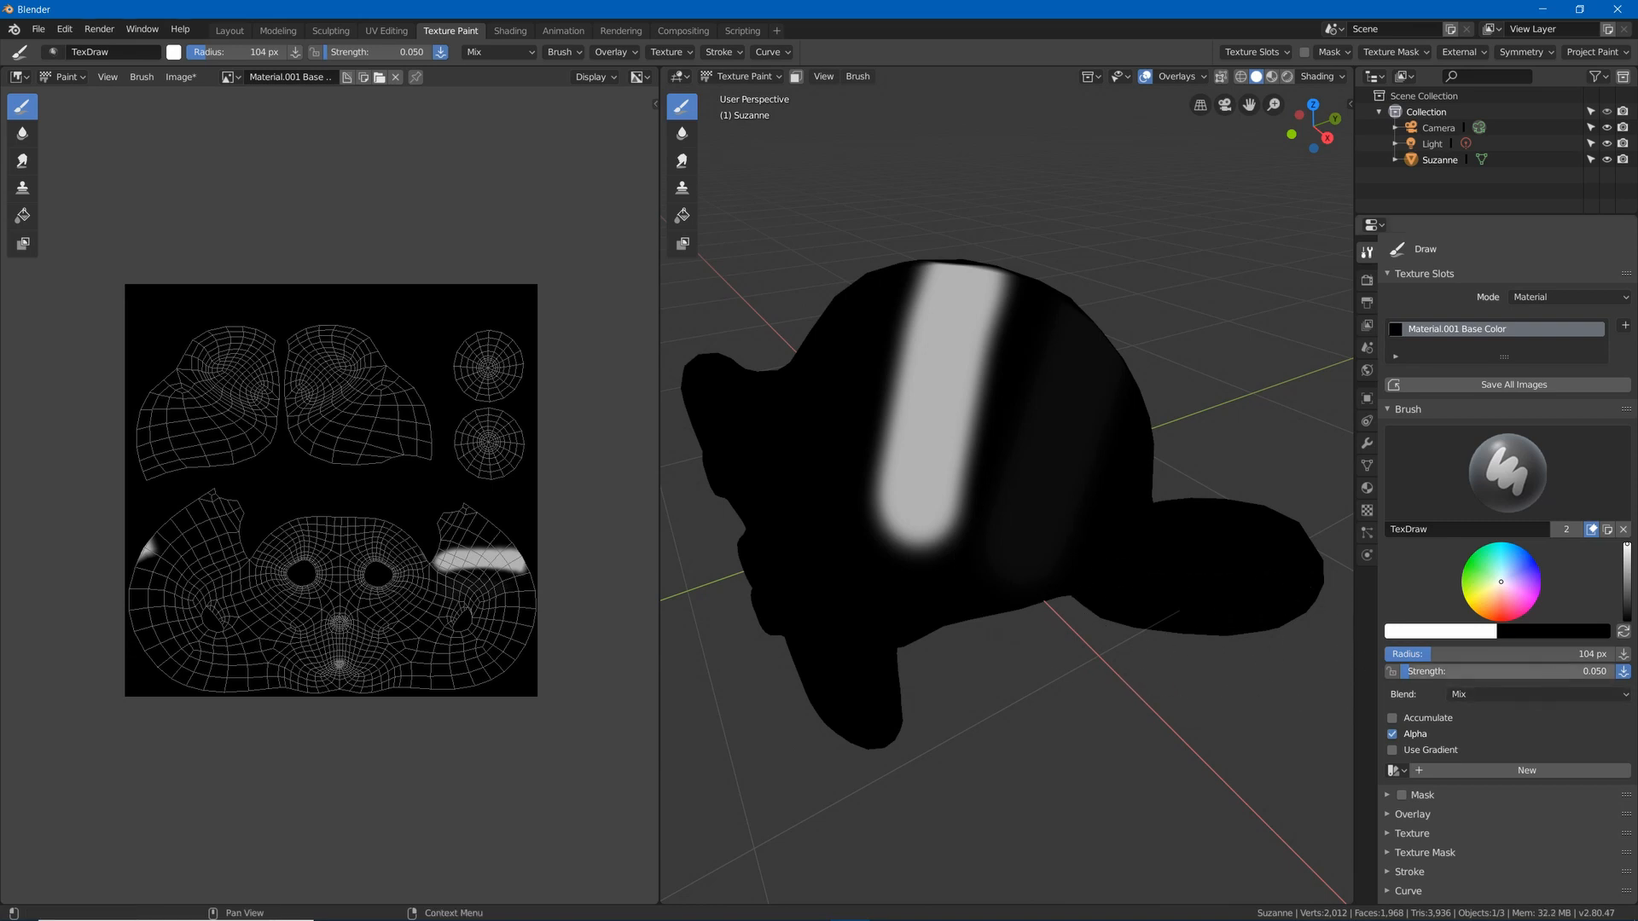
drag(1409, 671, 1579, 671)
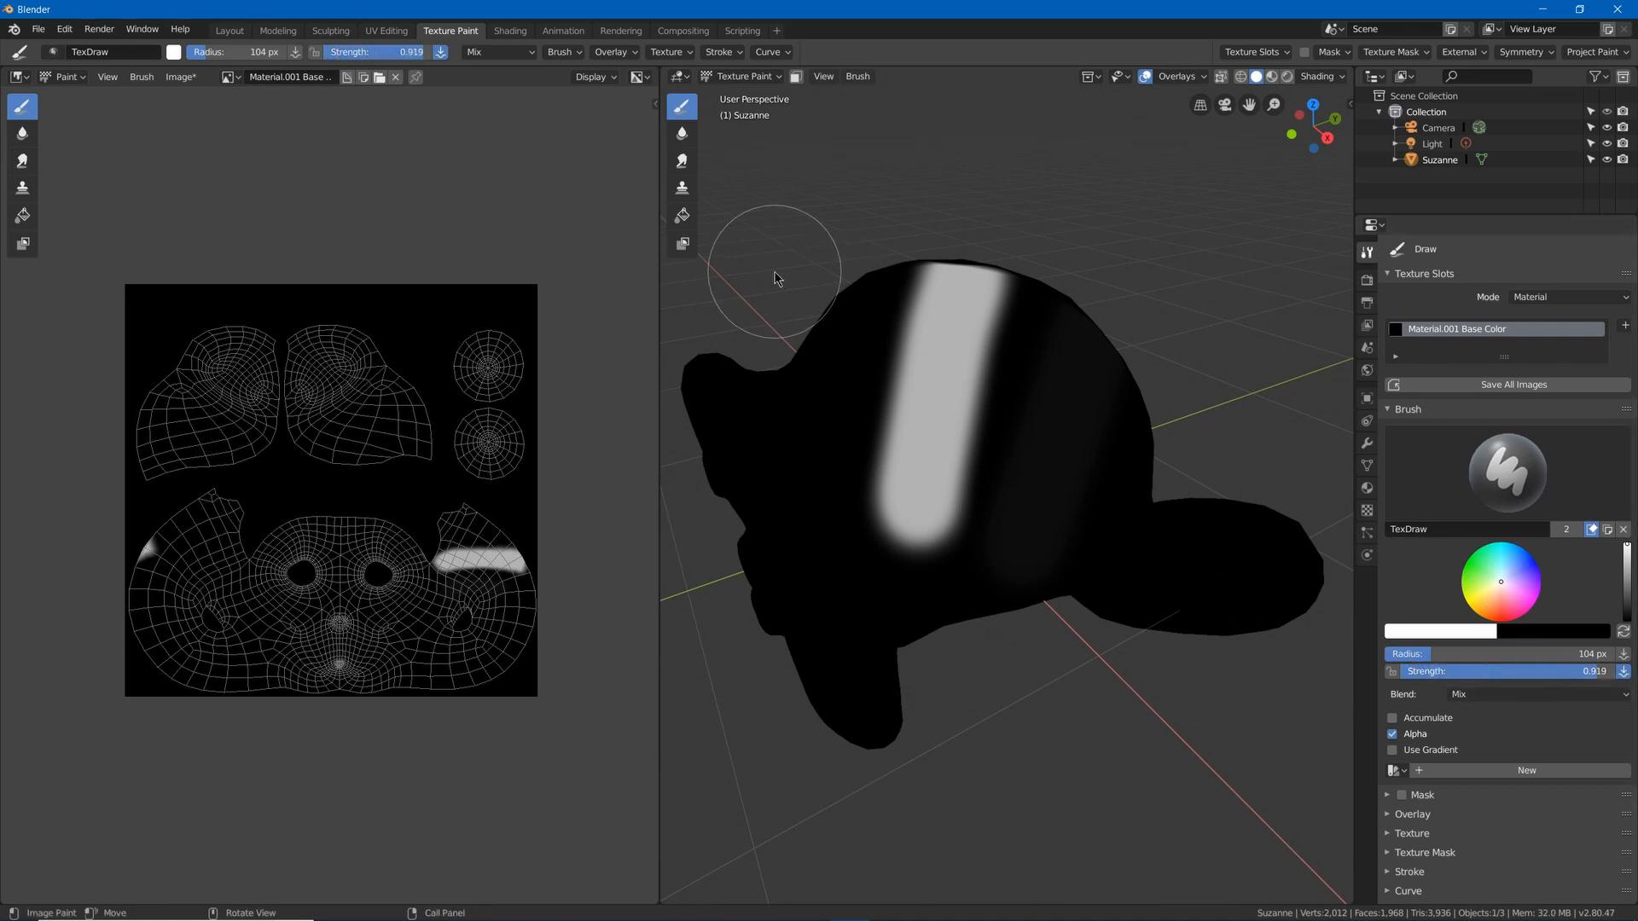
drag(763, 281, 841, 564)
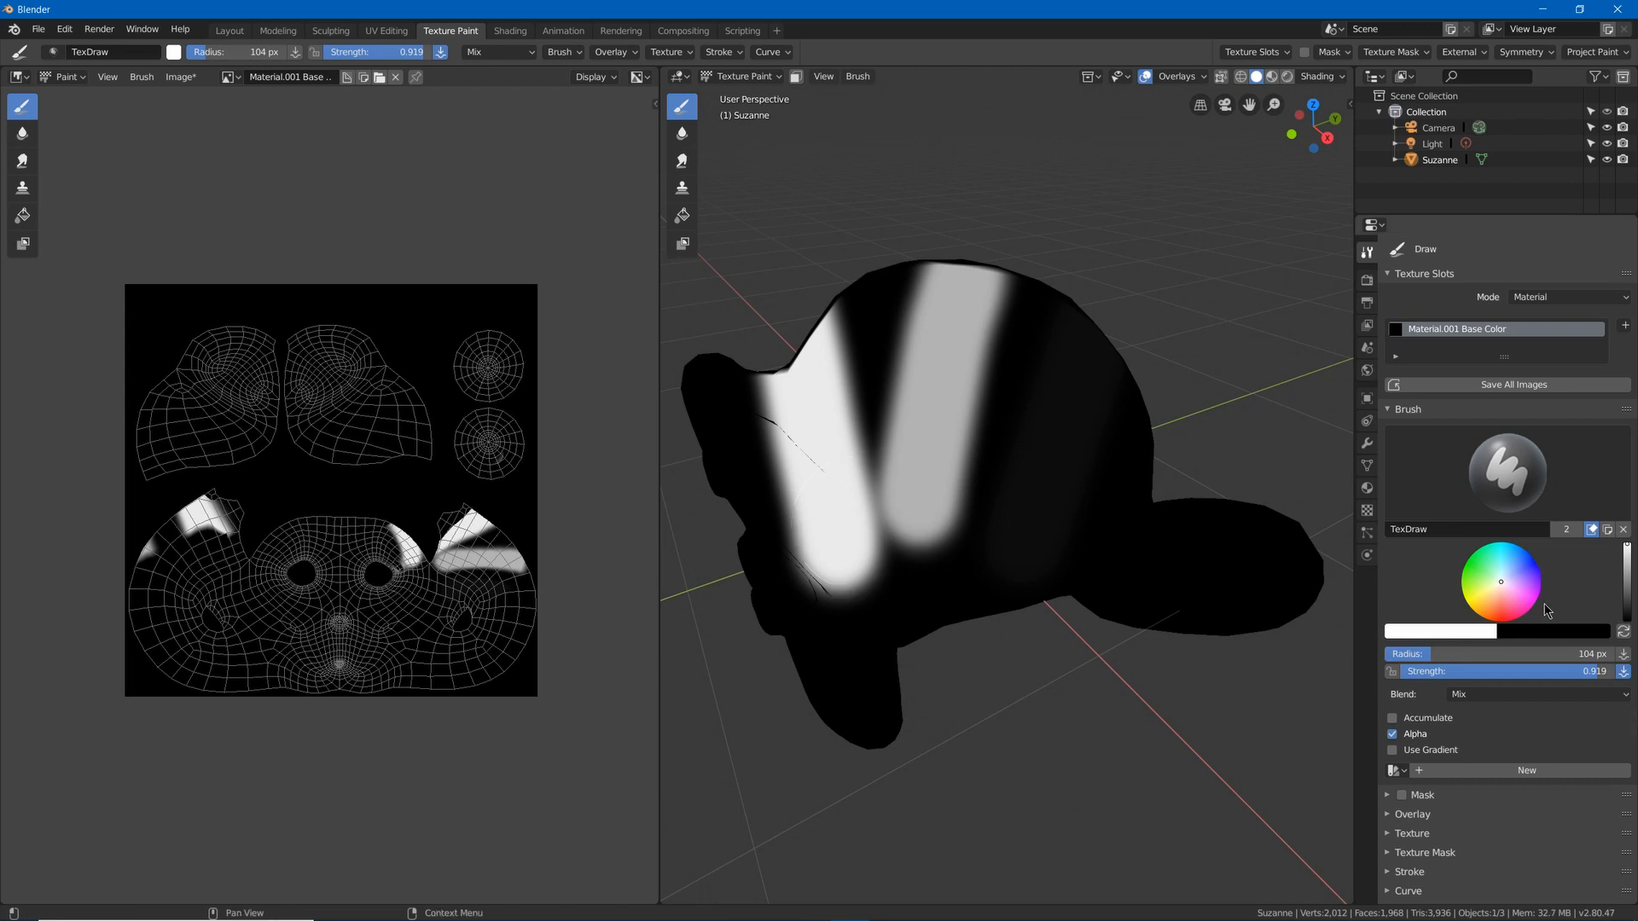
Test pressure sensitivity for the brush strength and the radius with strokes across the side of the head.
click(1624, 675)
click(1625, 674)
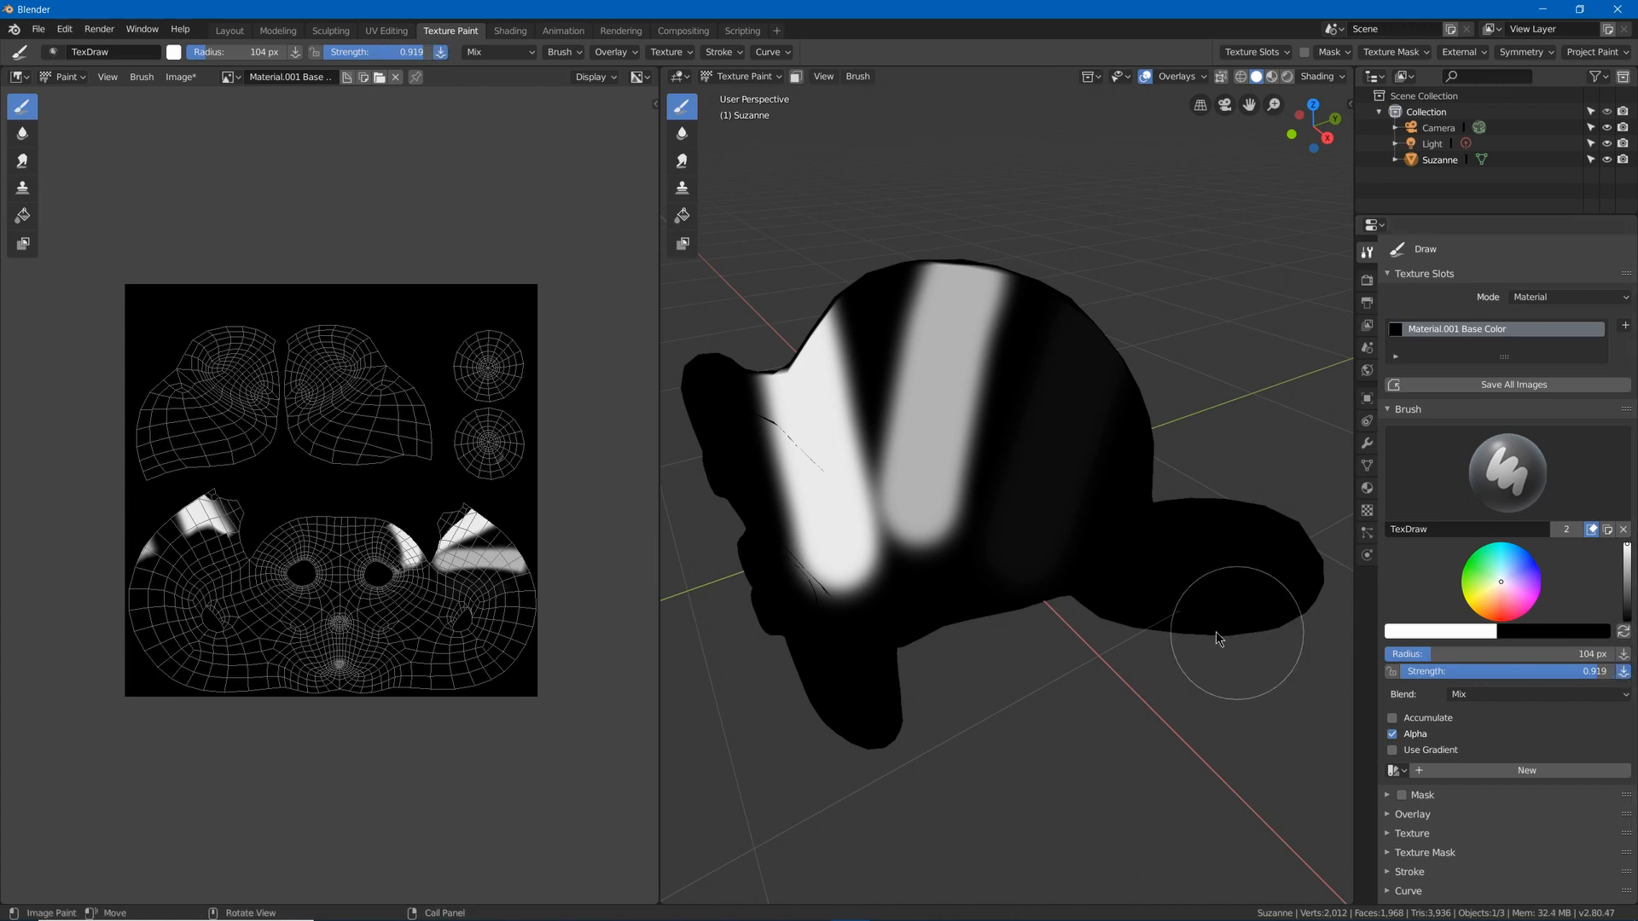
mouse_move(1082, 348)
mouse_down()
mouse_move(985, 448)
mouse_move(914, 575)
mouse_move(1035, 560)
mouse_move(1234, 578)
mouse_up()
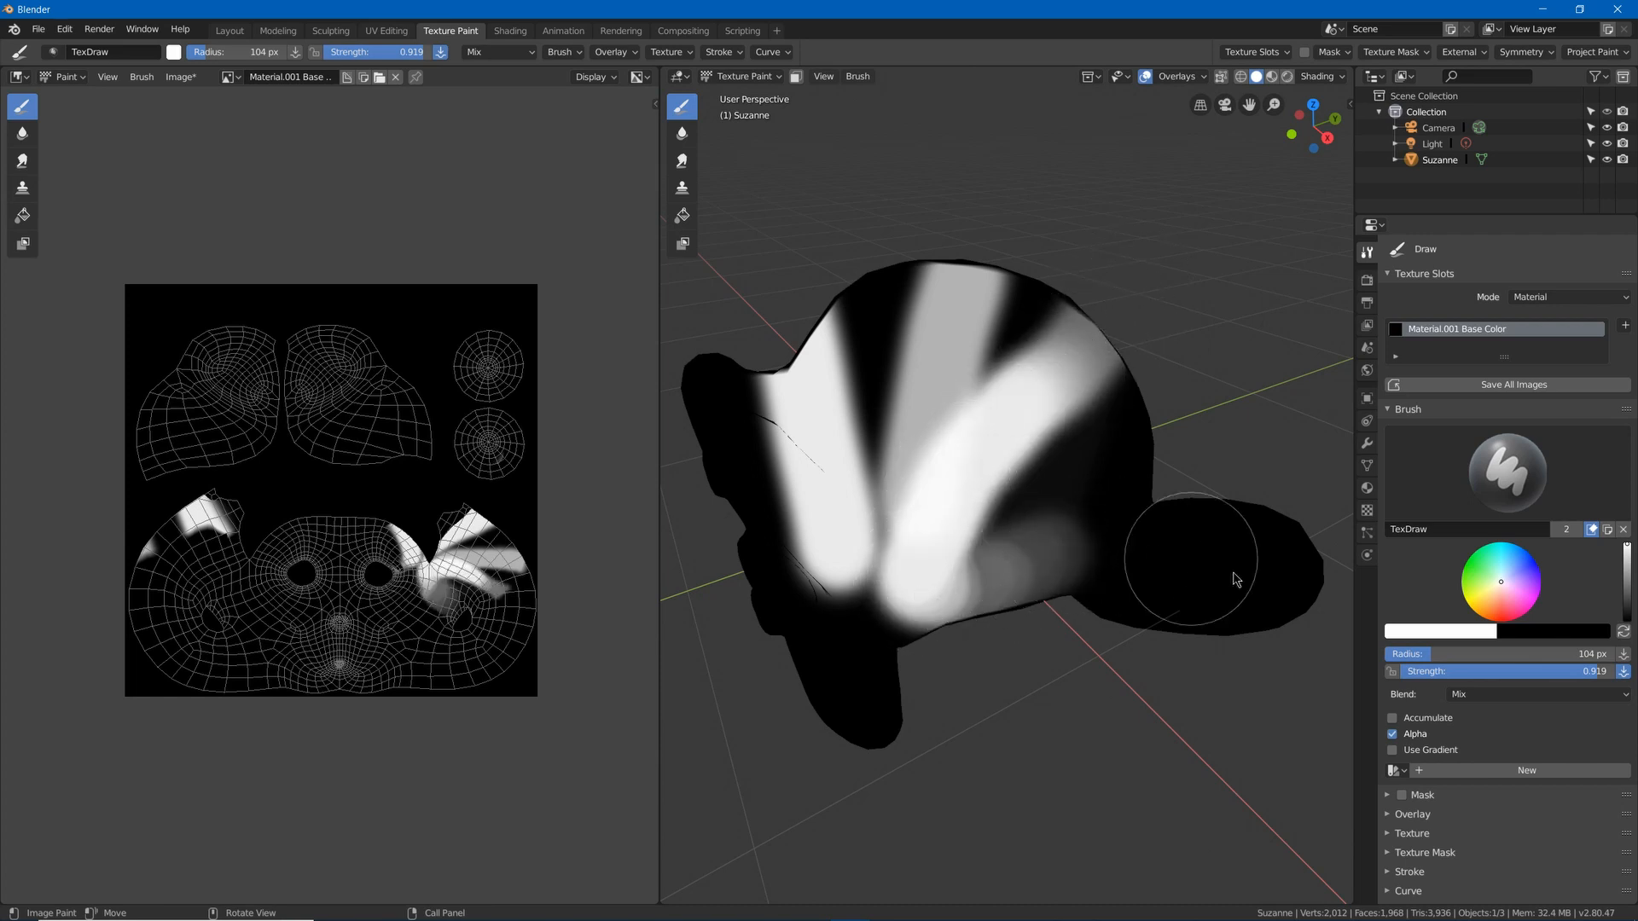
click(1623, 654)
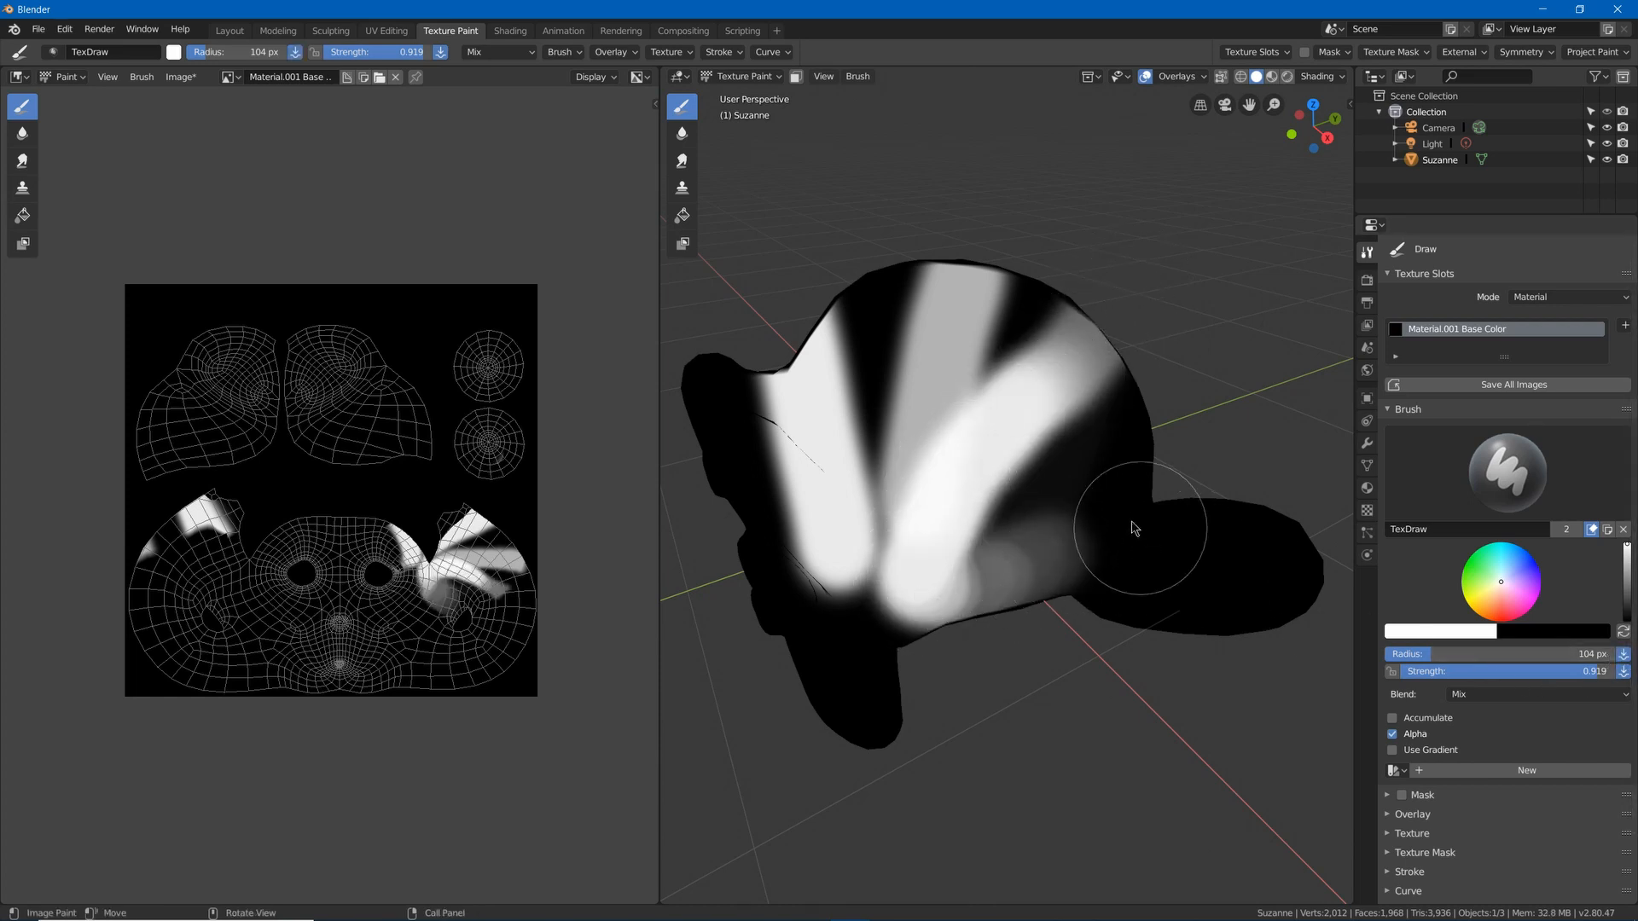
mouse_move(1109, 478)
mouse_down()
mouse_move(1101, 460)
mouse_move(1102, 518)
mouse_move(1184, 570)
mouse_move(1262, 585)
mouse_move(1262, 549)
mouse_move(1130, 485)
mouse_up()
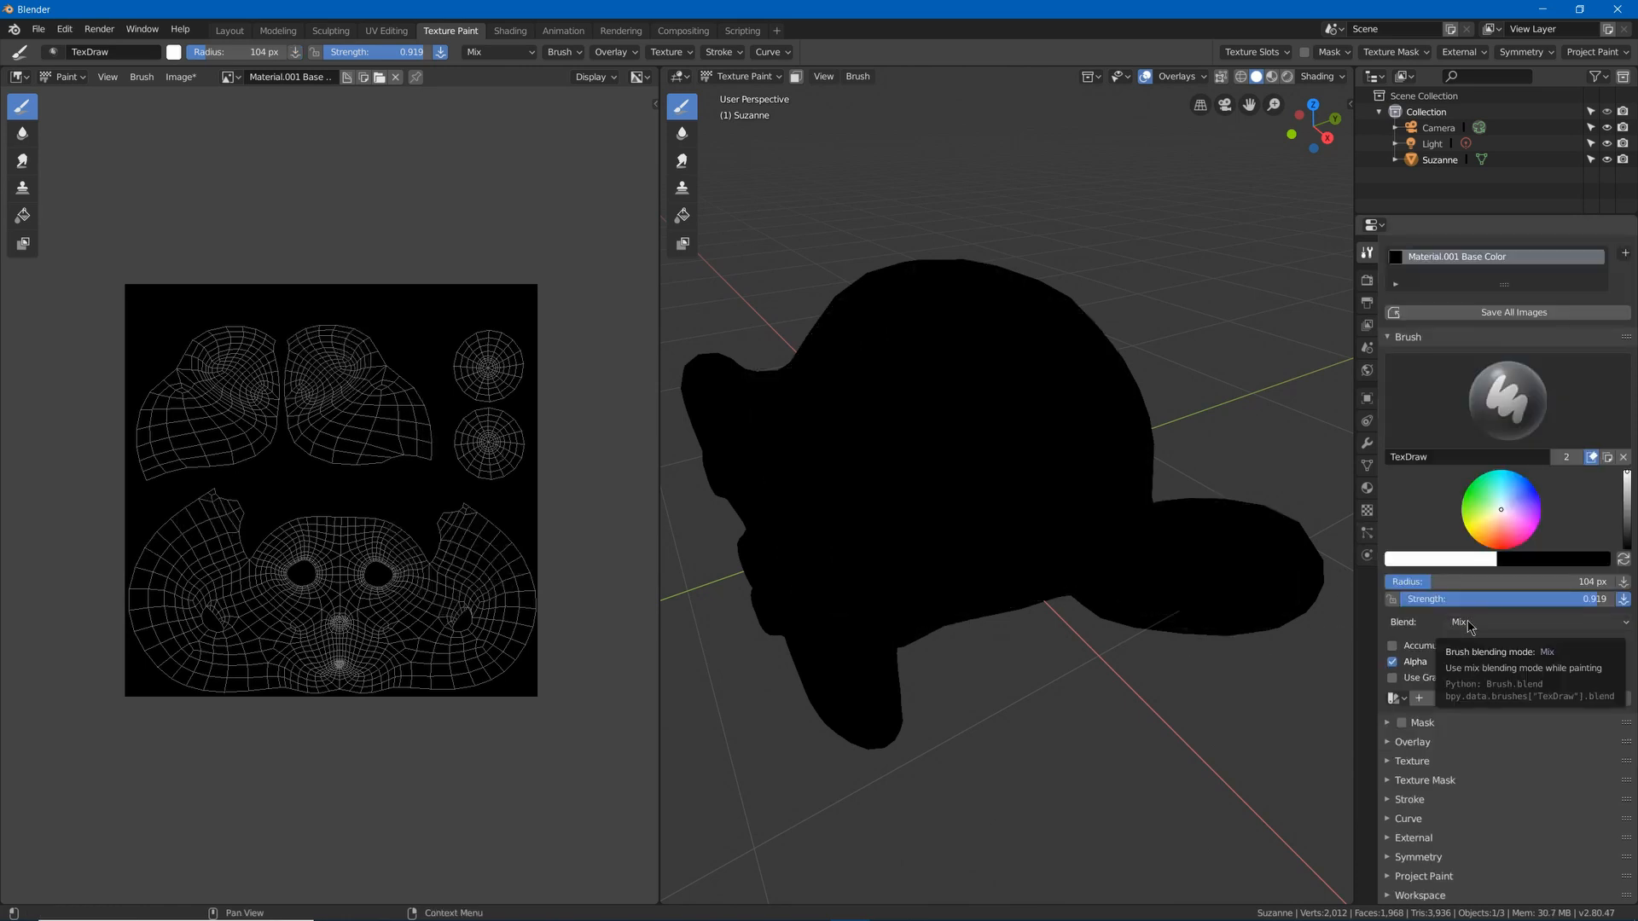
Paint a vertical stroke down the head with Mix blending and cross it with a grey stroke using Multiply blending.
click(1469, 625)
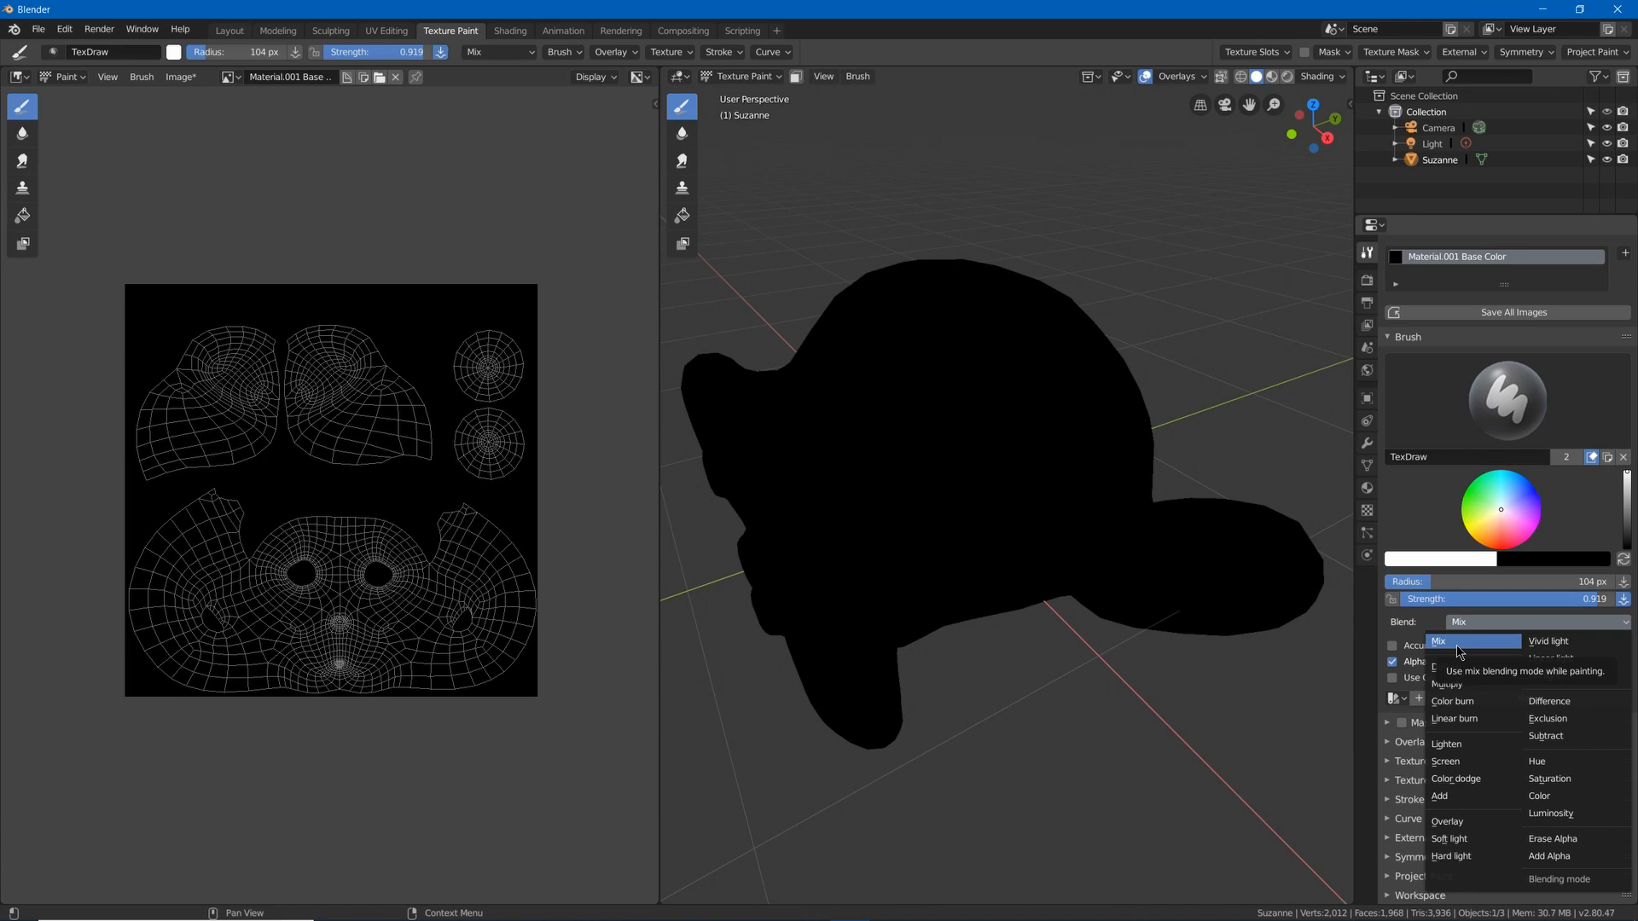
click(1456, 645)
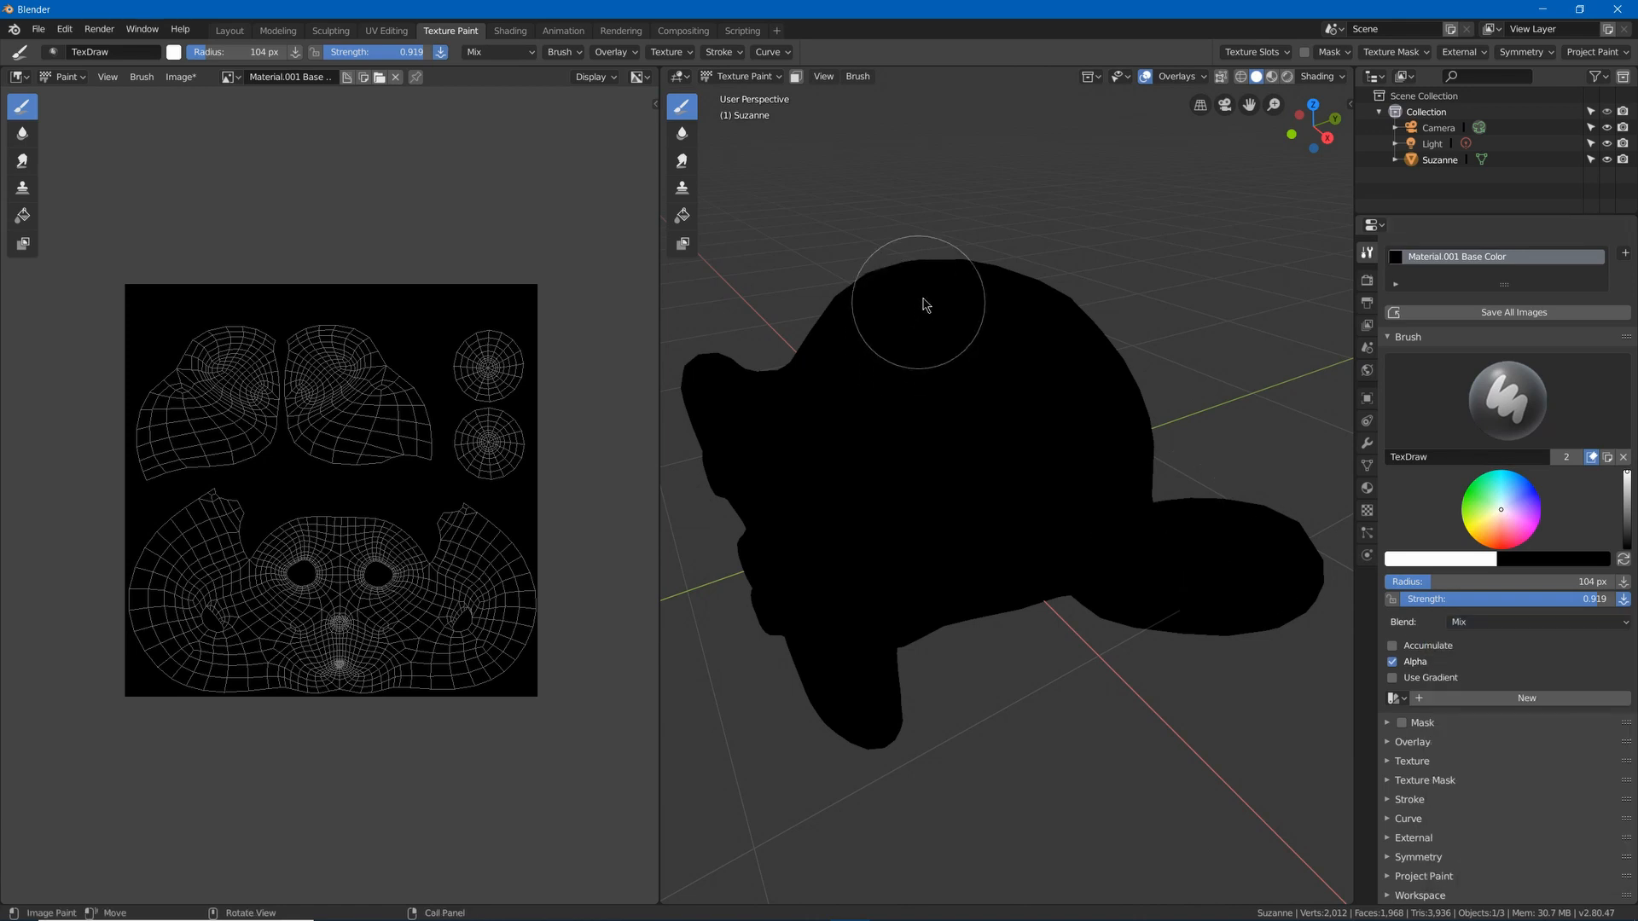
drag(977, 268, 962, 559)
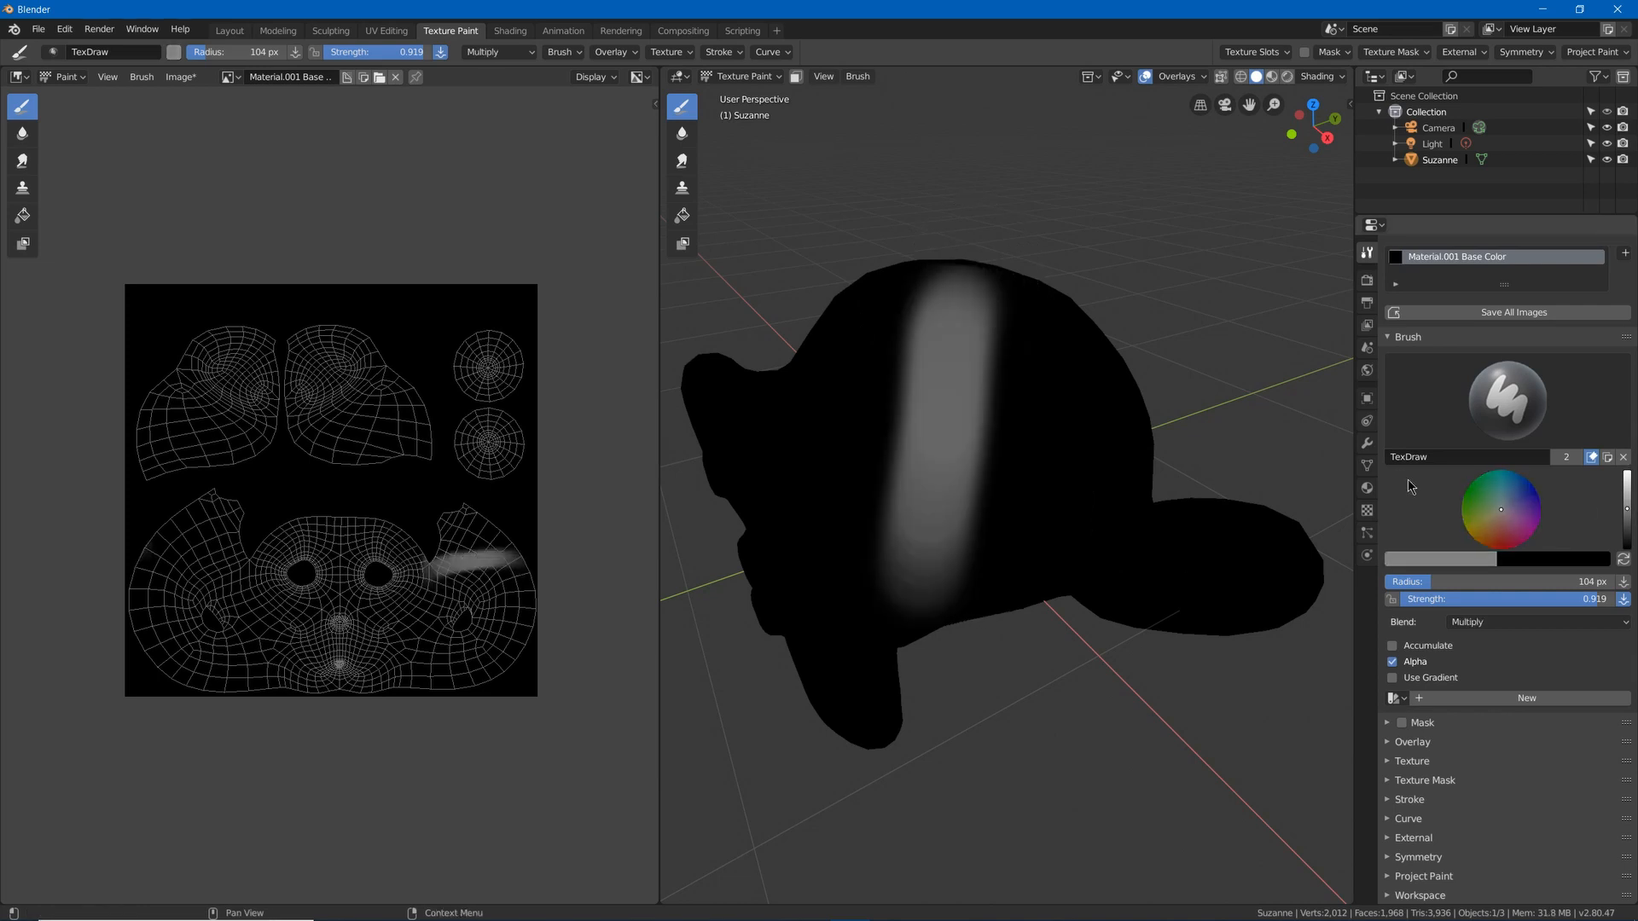
drag(814, 405, 1227, 444)
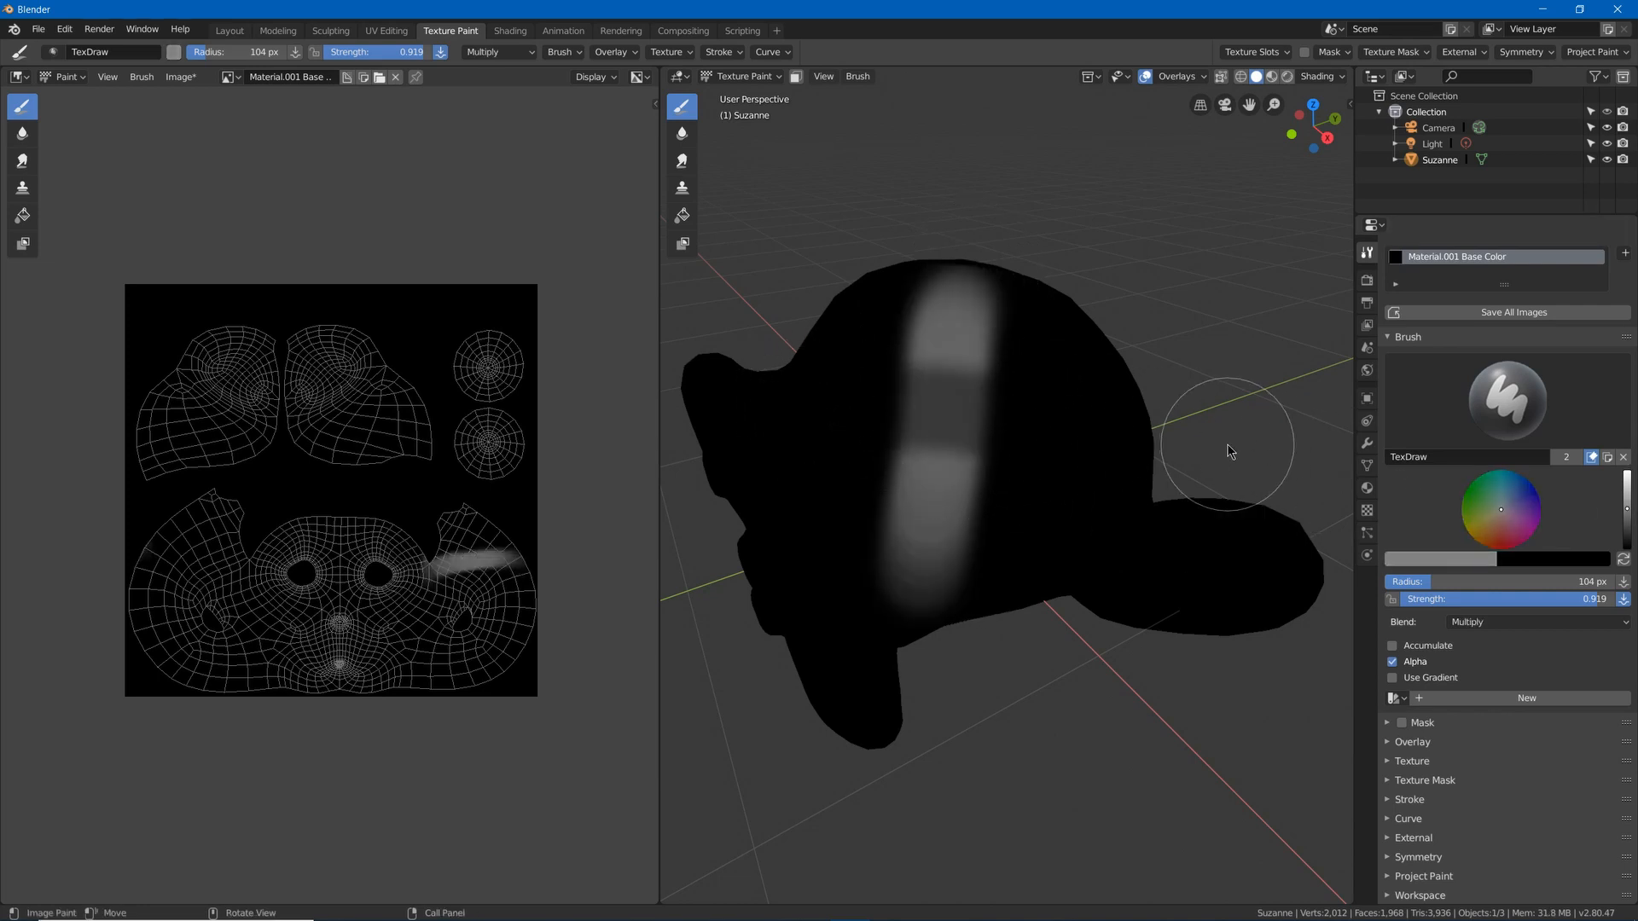
Set the brush blending to Screen and paint a grey horizontal stroke across the vertical one.
click(1464, 624)
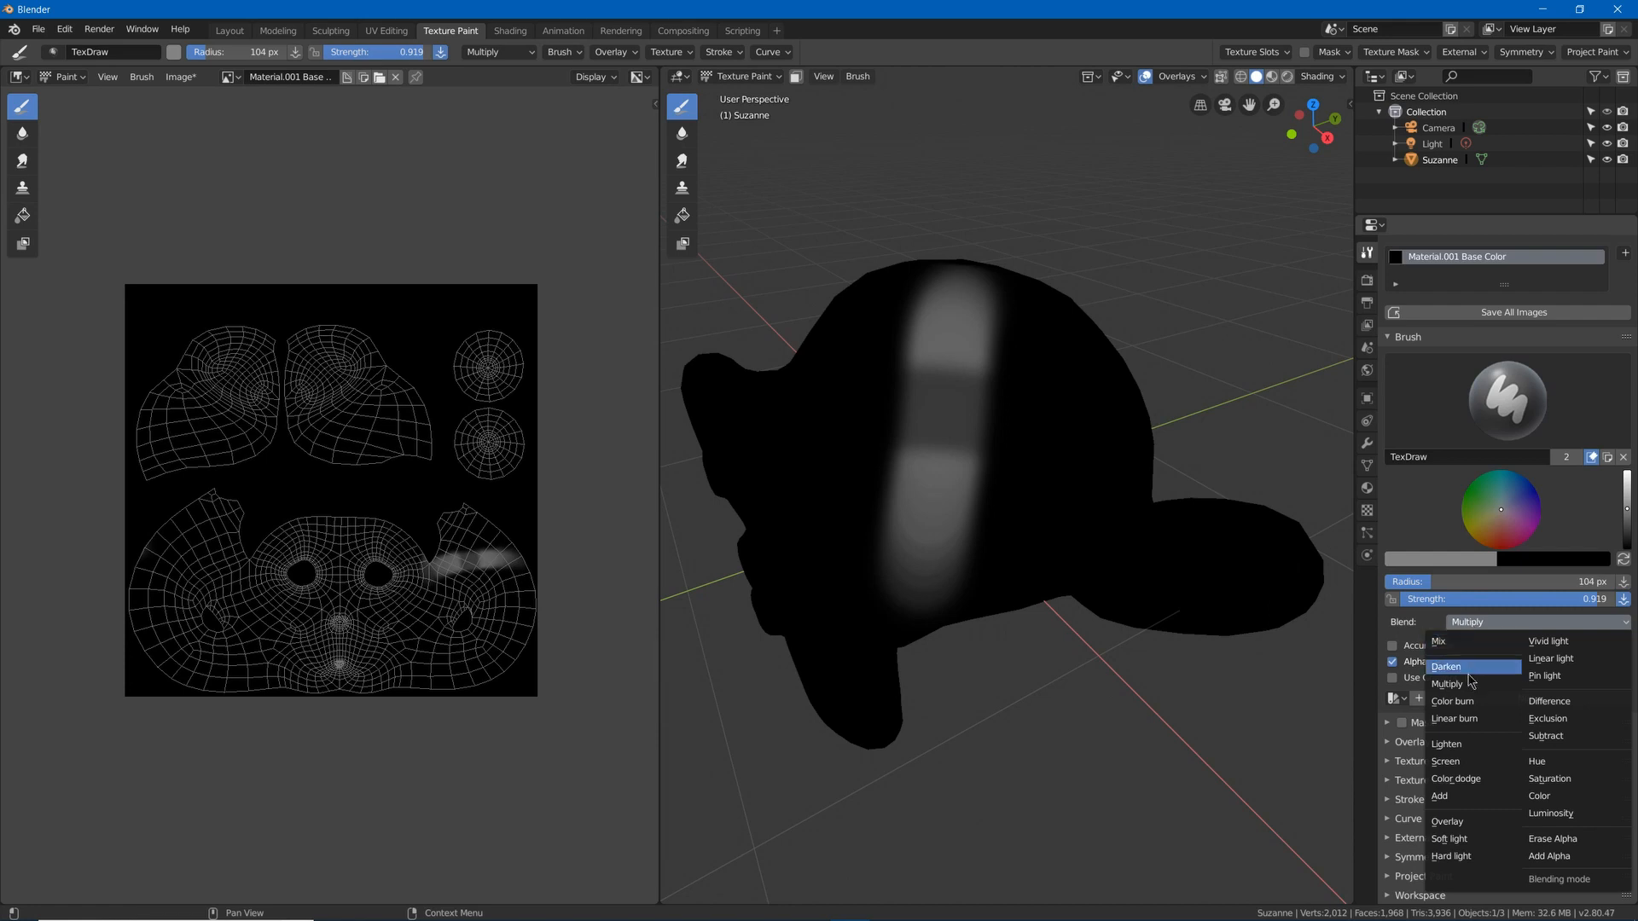
click(1450, 762)
drag(852, 446, 1045, 476)
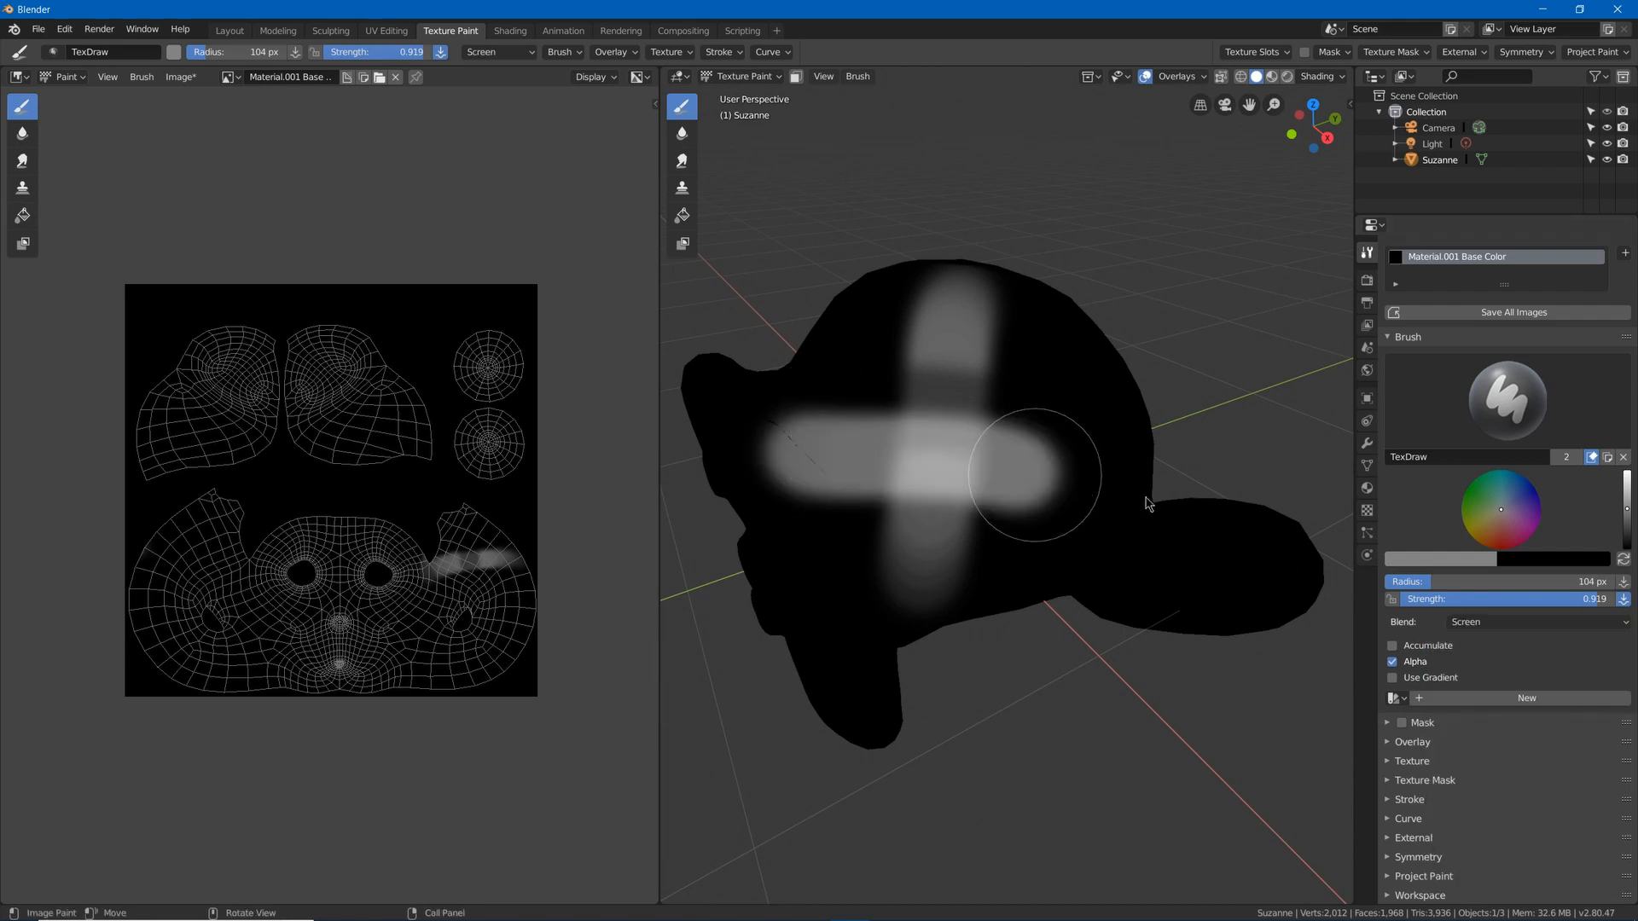
drag(1148, 503, 1181, 515)
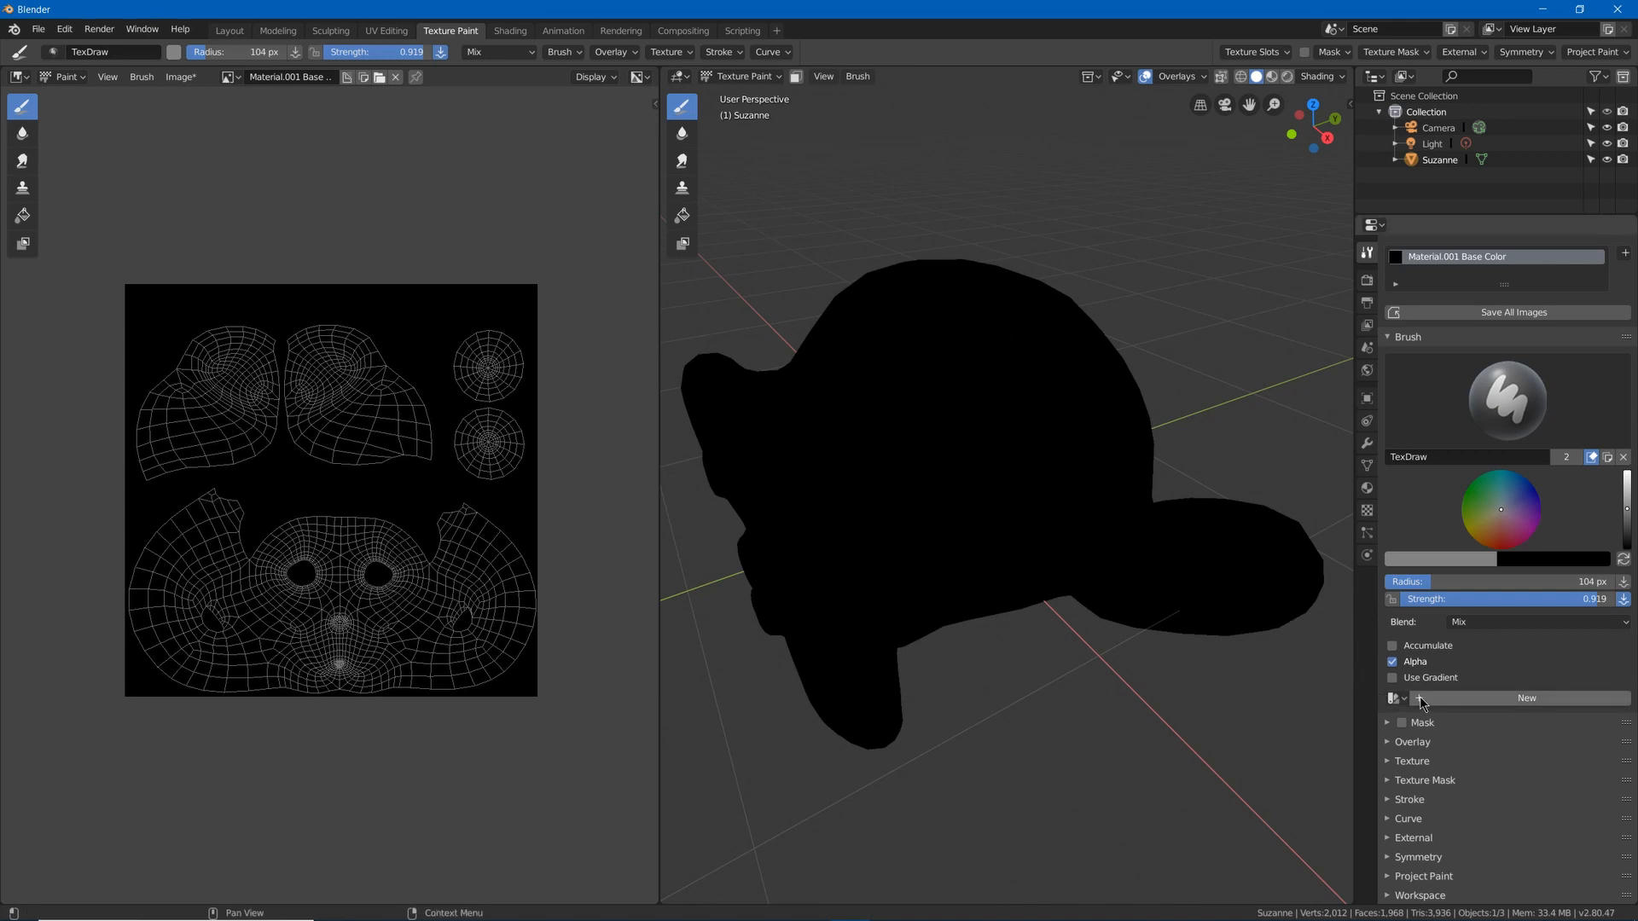
Create a new colour palette and store grey, brown and violet brush colours in it.
click(1420, 700)
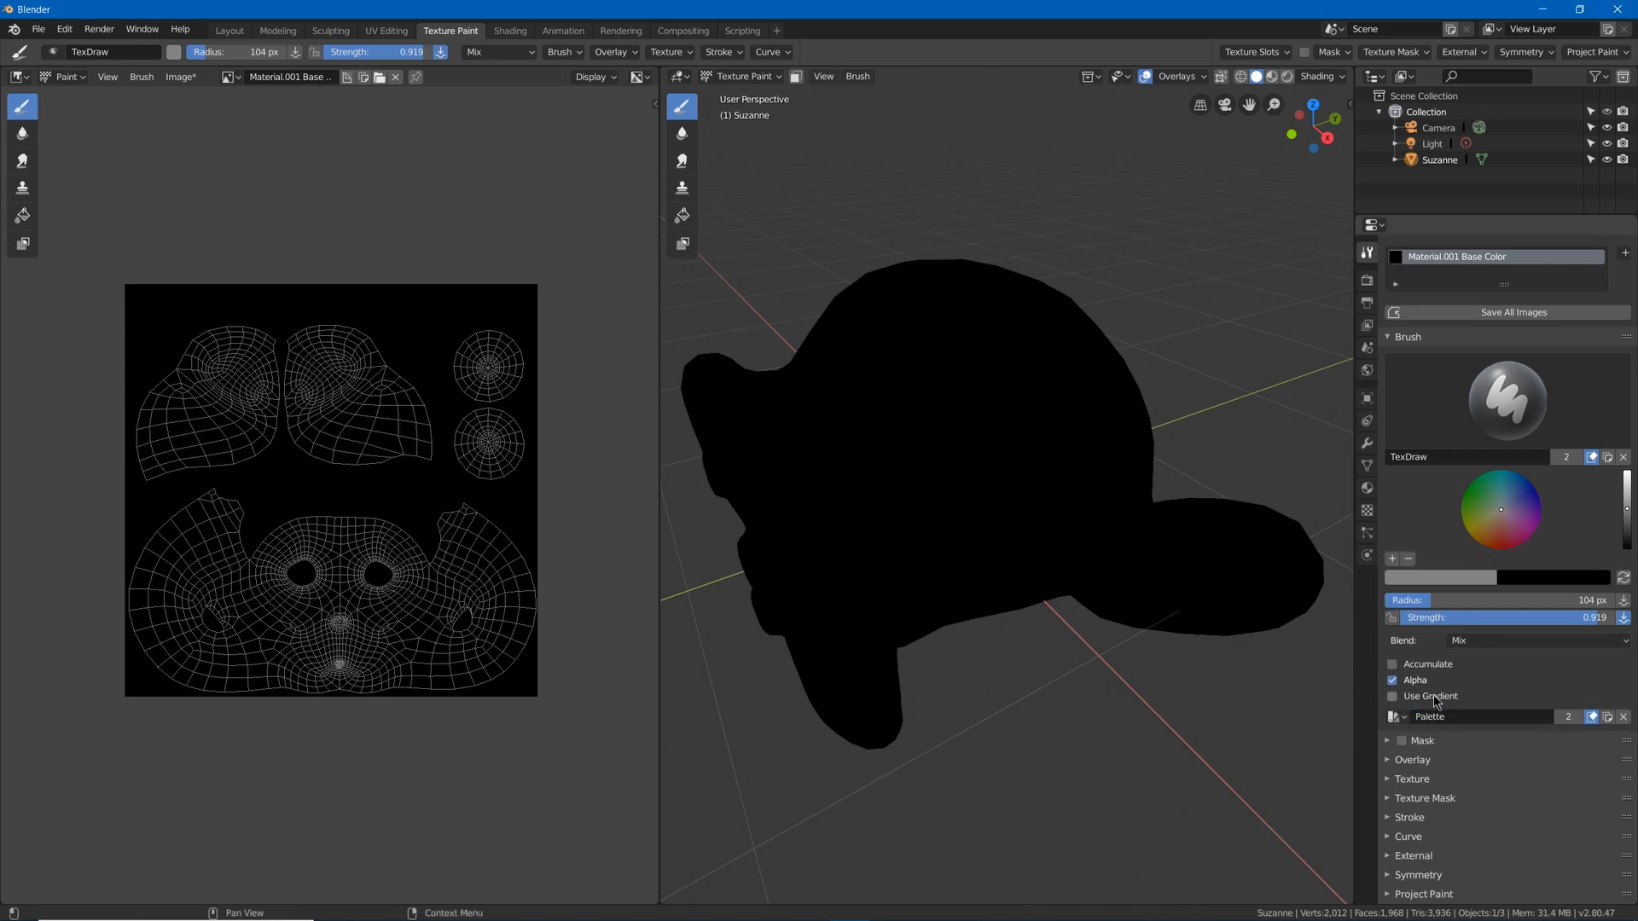
click(1393, 558)
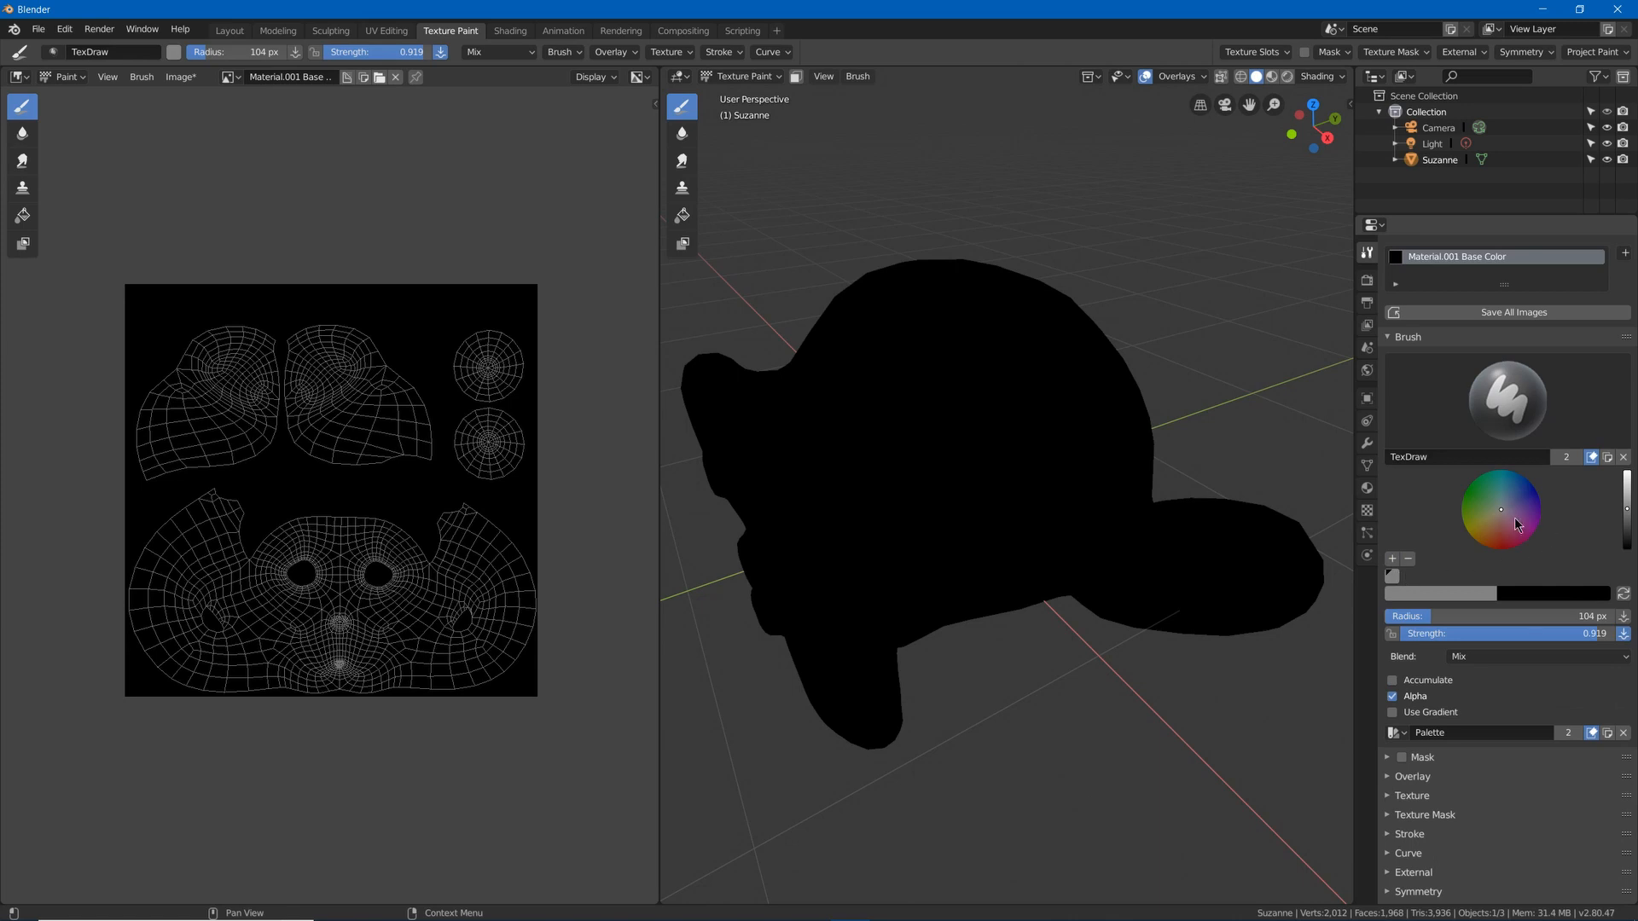
click(1491, 536)
click(1390, 560)
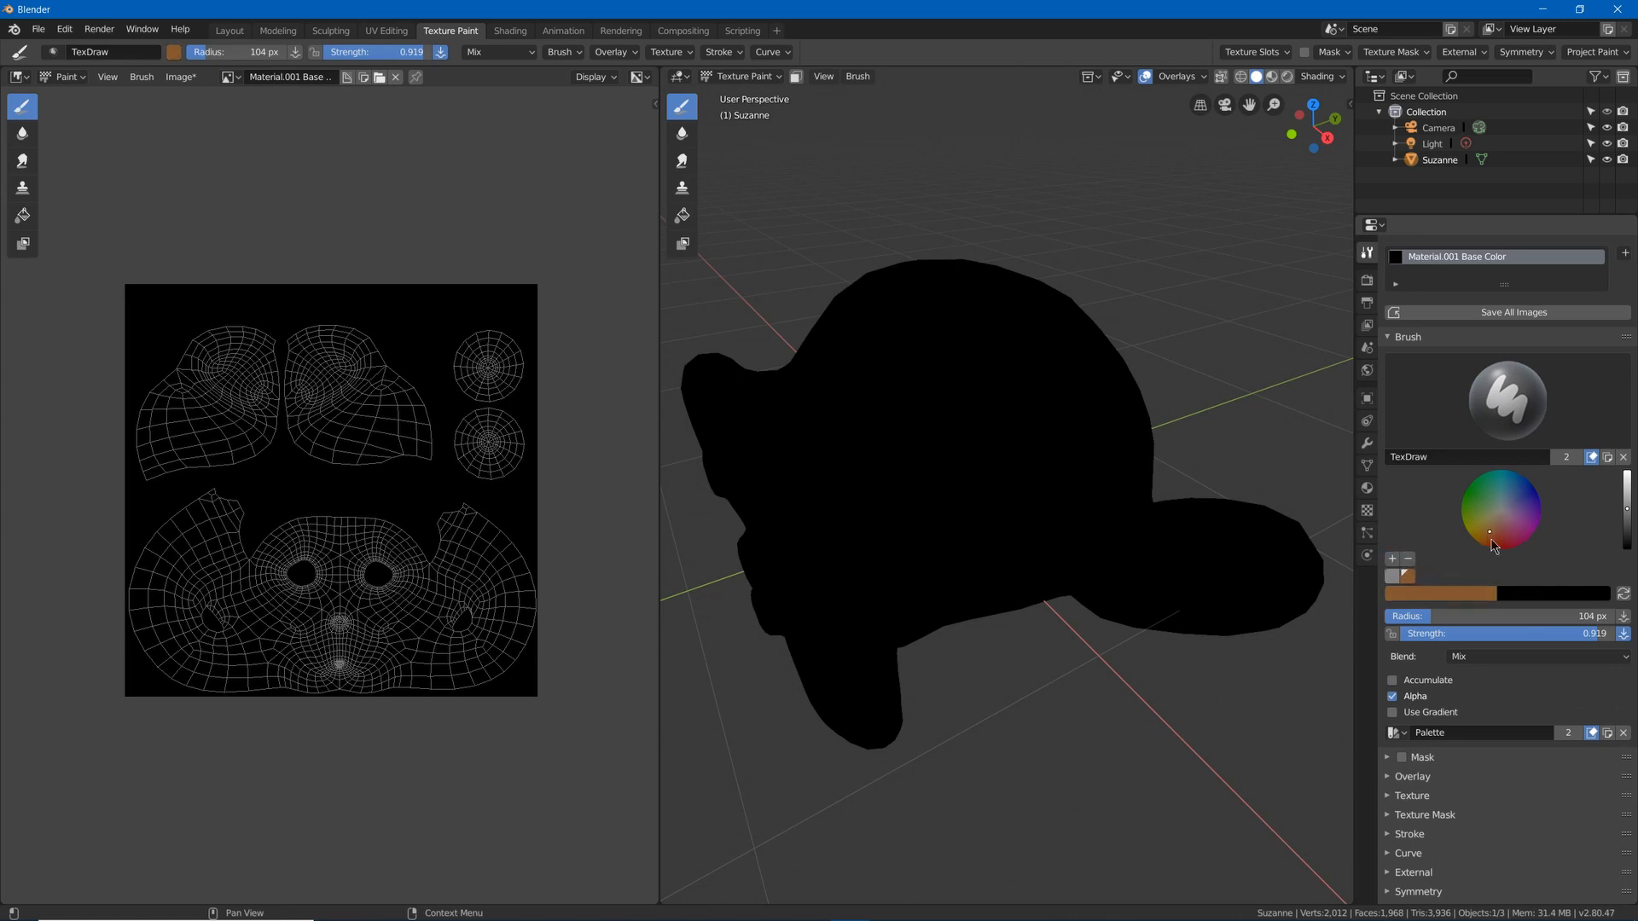
click(1520, 504)
click(1393, 558)
Switch the brush colour between the stored grey, brown and violet palette swatches.
click(1409, 573)
click(1393, 575)
click(1407, 575)
click(1428, 576)
click(1394, 577)
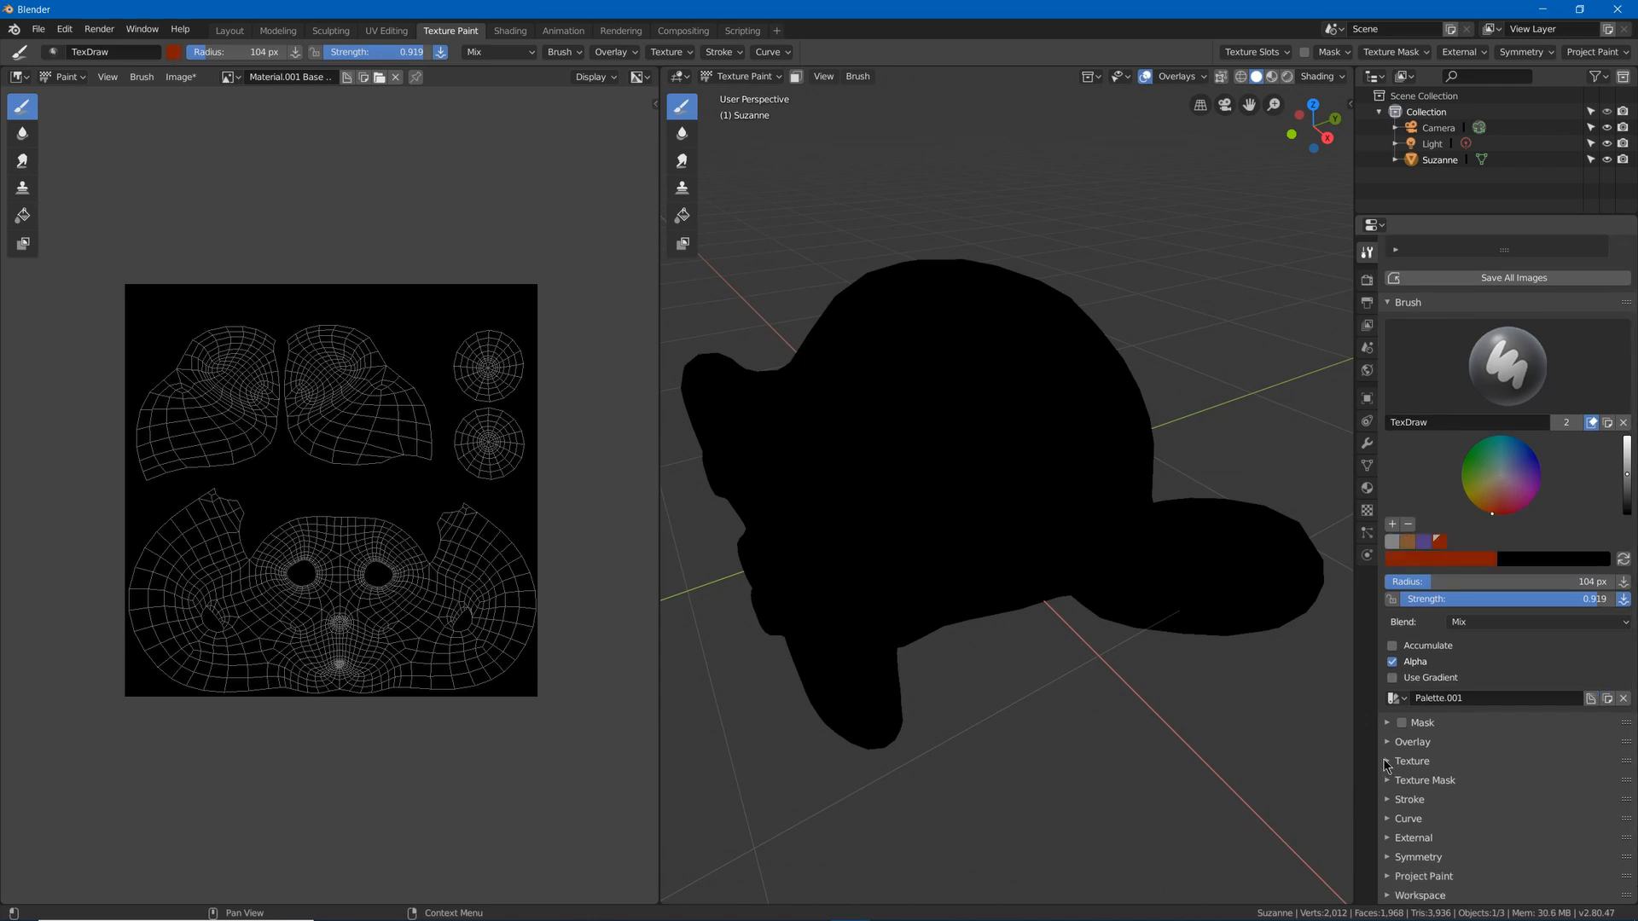
Expand the brush's Texture settings to reveal the texture slot and its mapping options.
click(1399, 766)
middle_drag(1469, 748, 1488, 541)
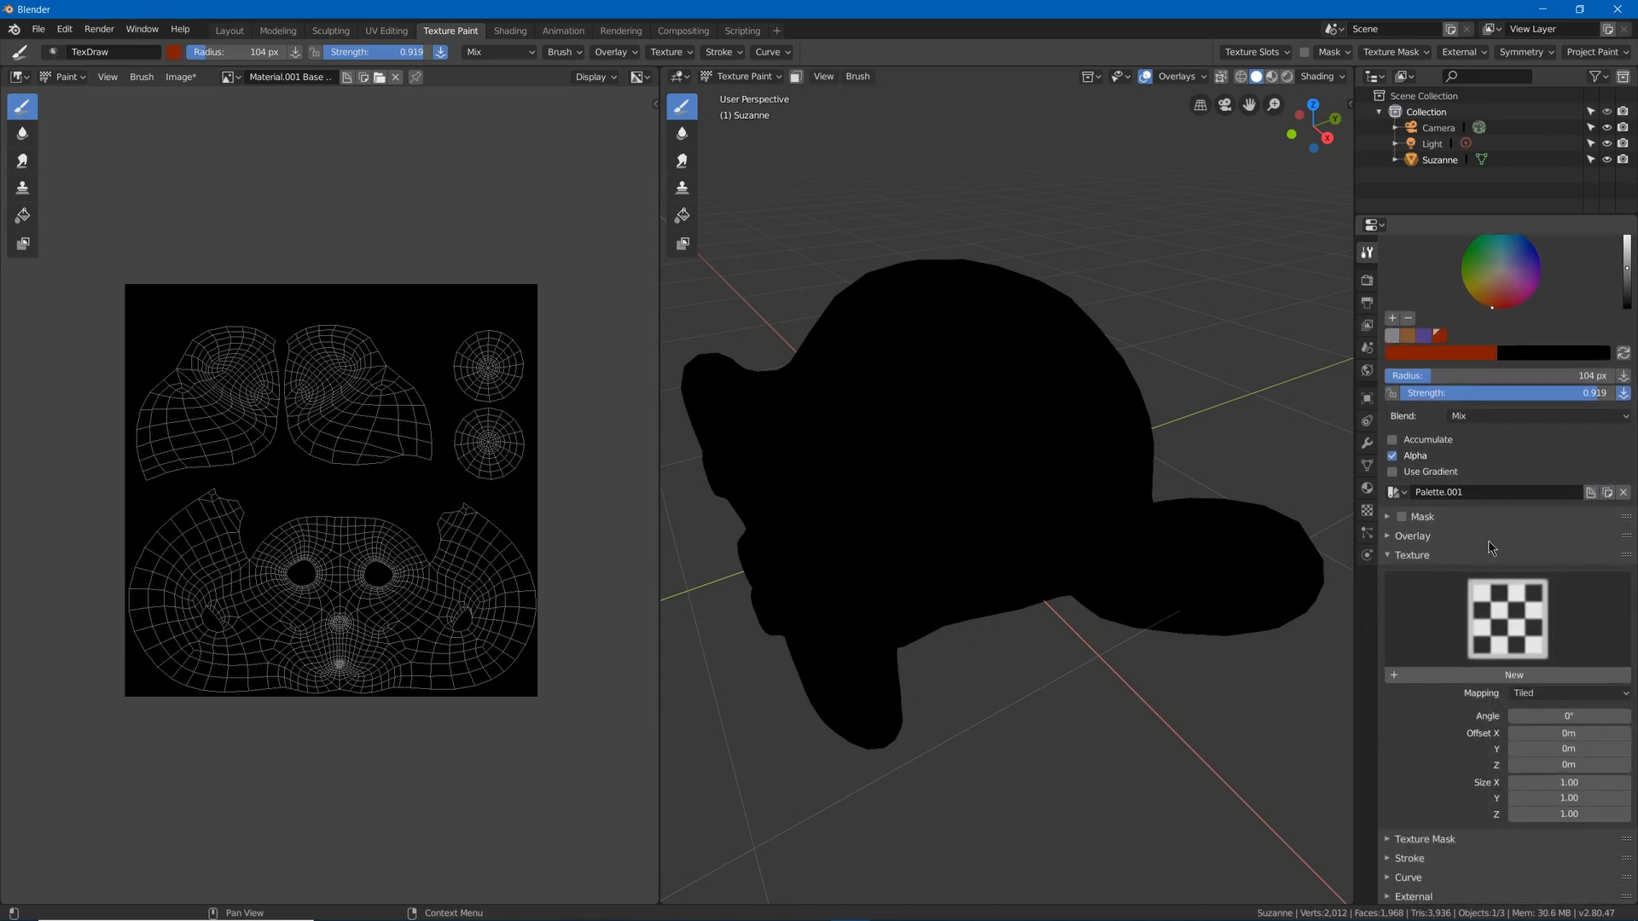
scroll(1488, 540, down, 2)
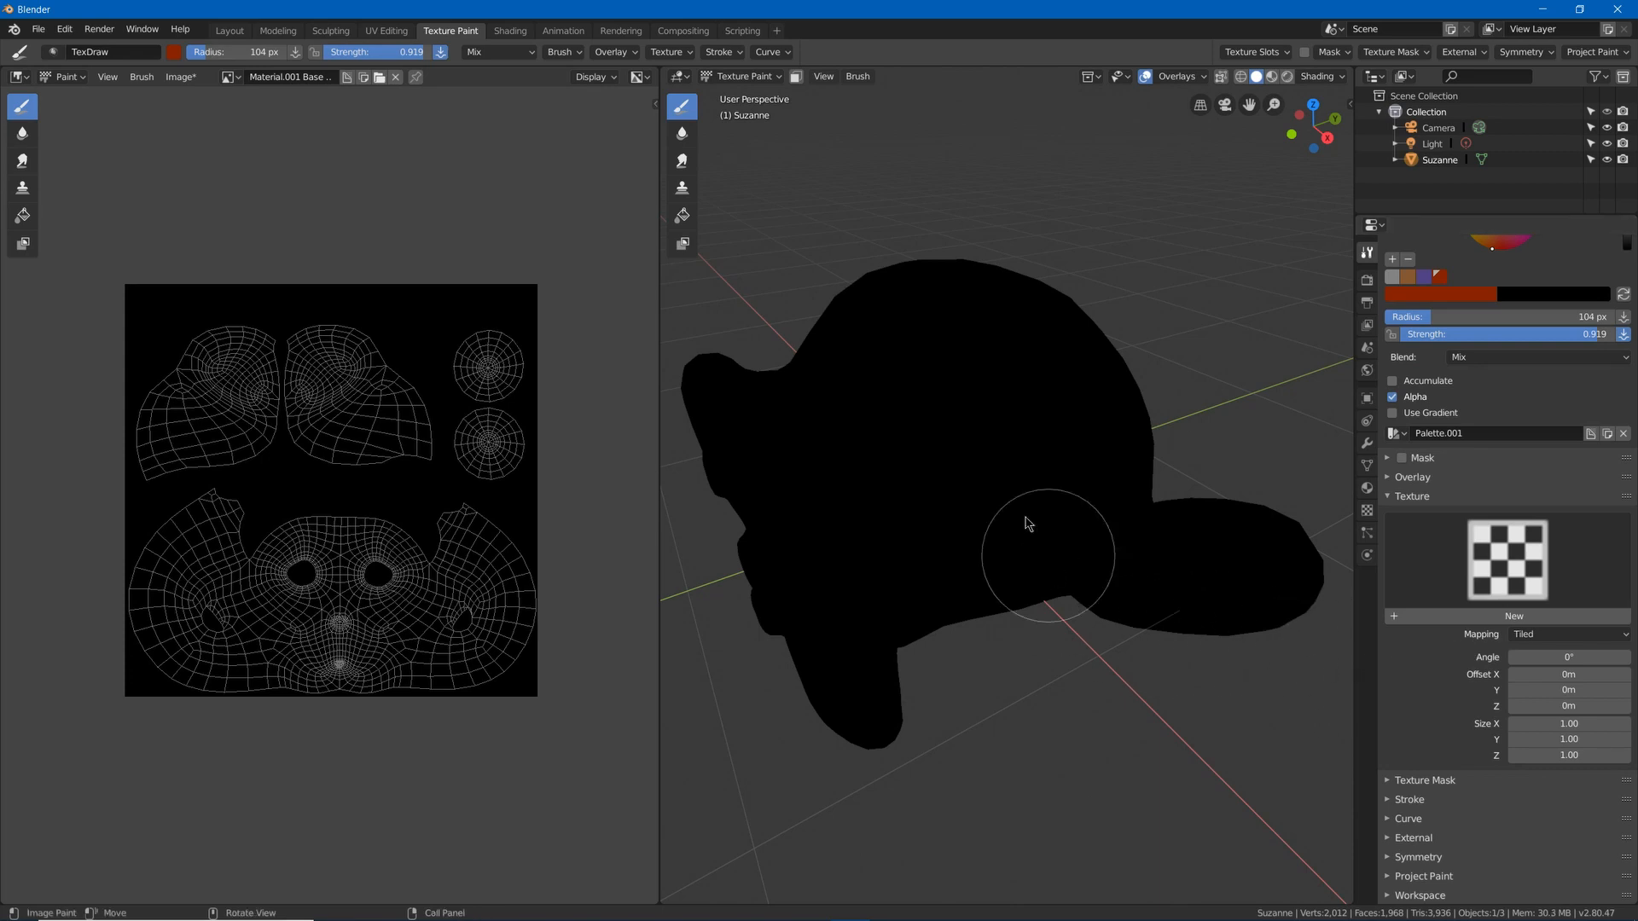
Paint a dark red vertical stroke down the head without a brush texture and undo it.
drag(935, 294, 943, 461)
drag(959, 593, 961, 585)
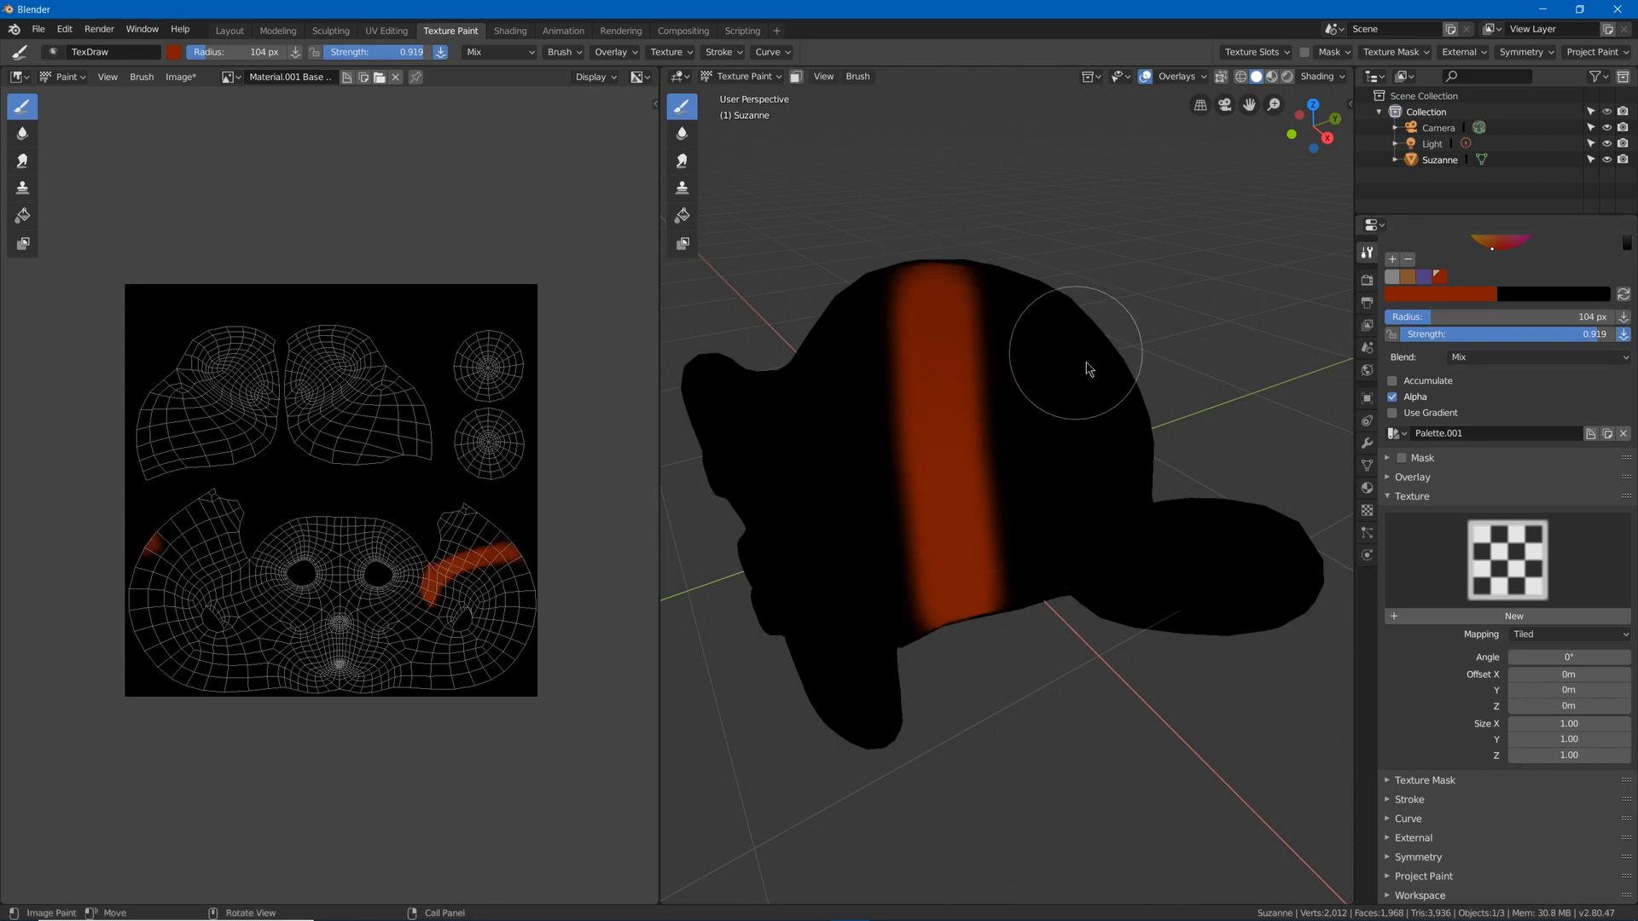
key(ctrl+z)
key(ctrl+z)
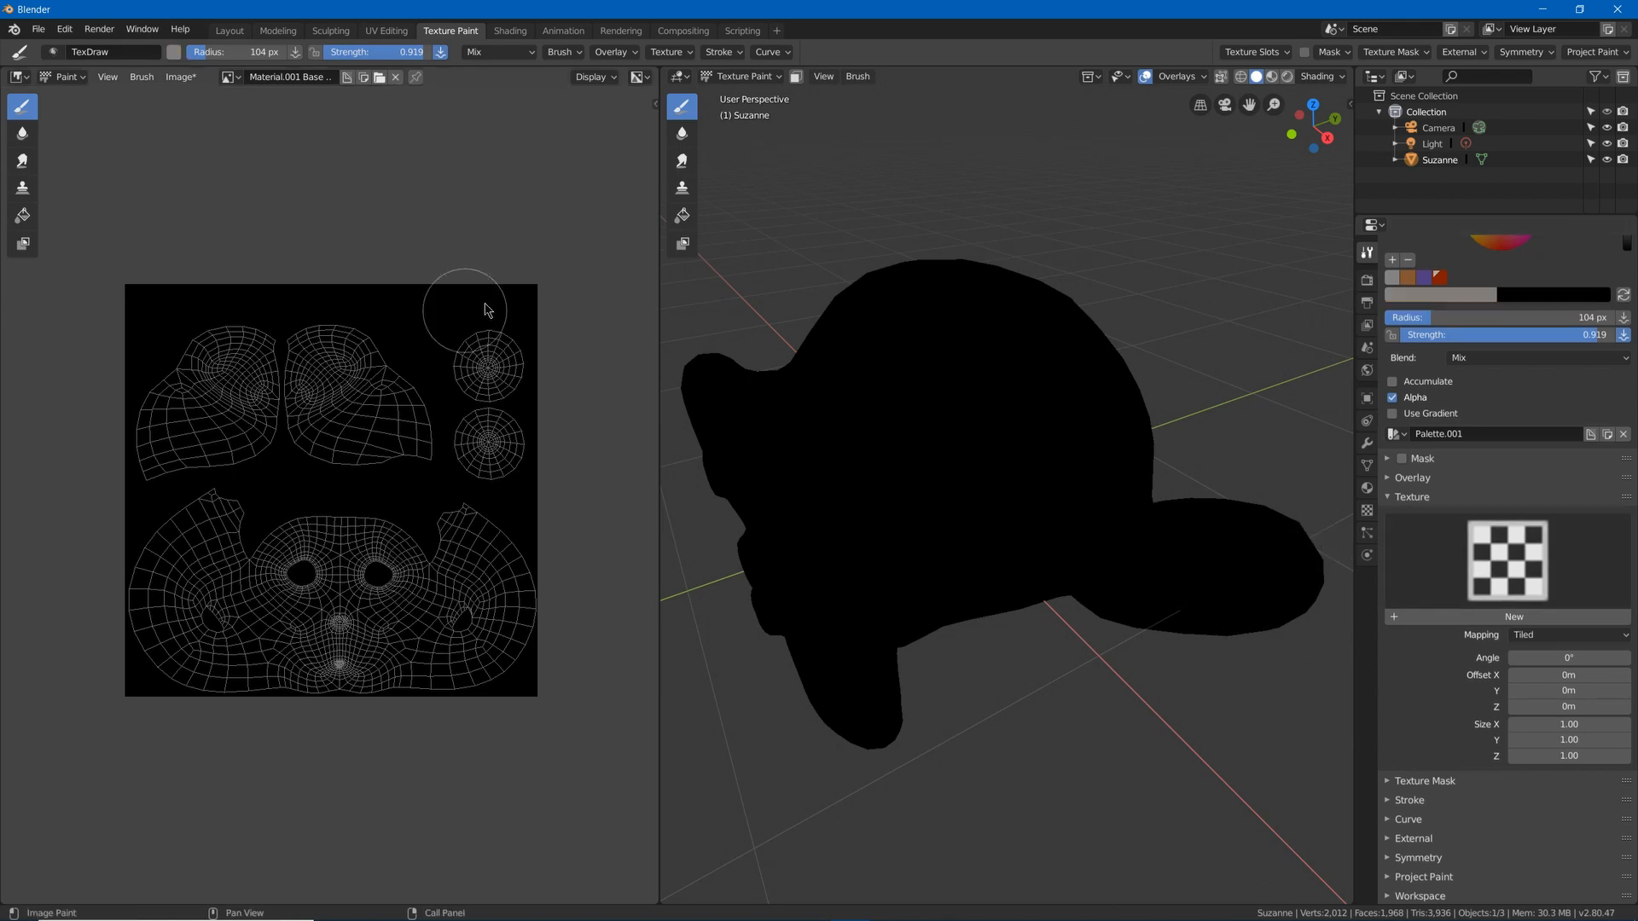
Create a new blank black 1024 × 1024 px image named TEXTURE.
click(228, 76)
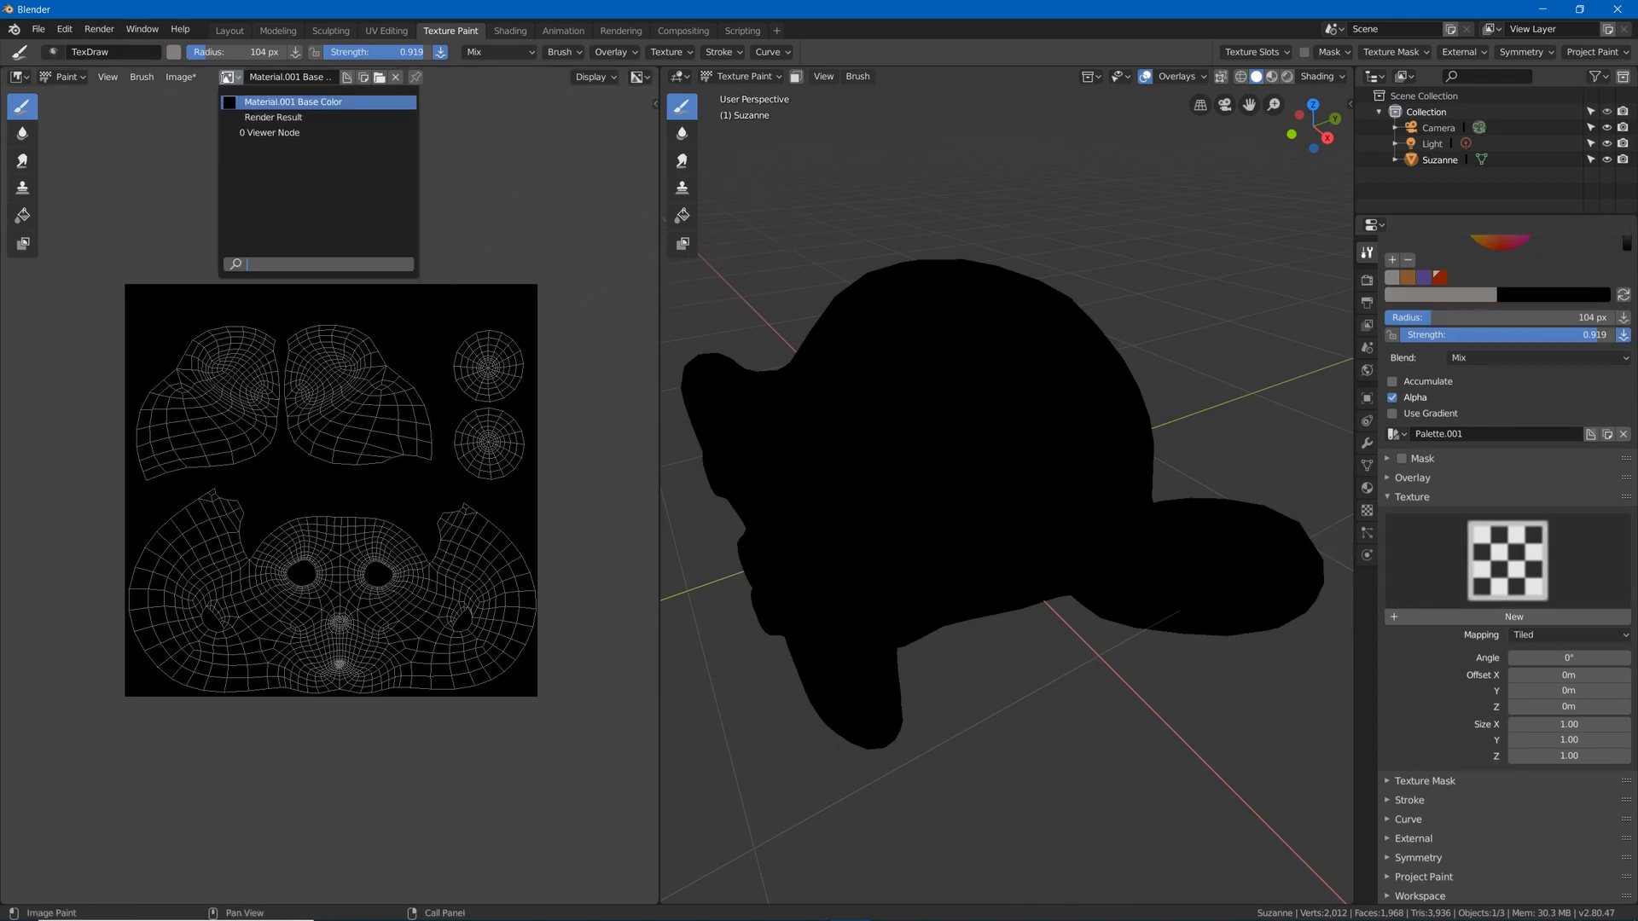
click(396, 76)
click(288, 78)
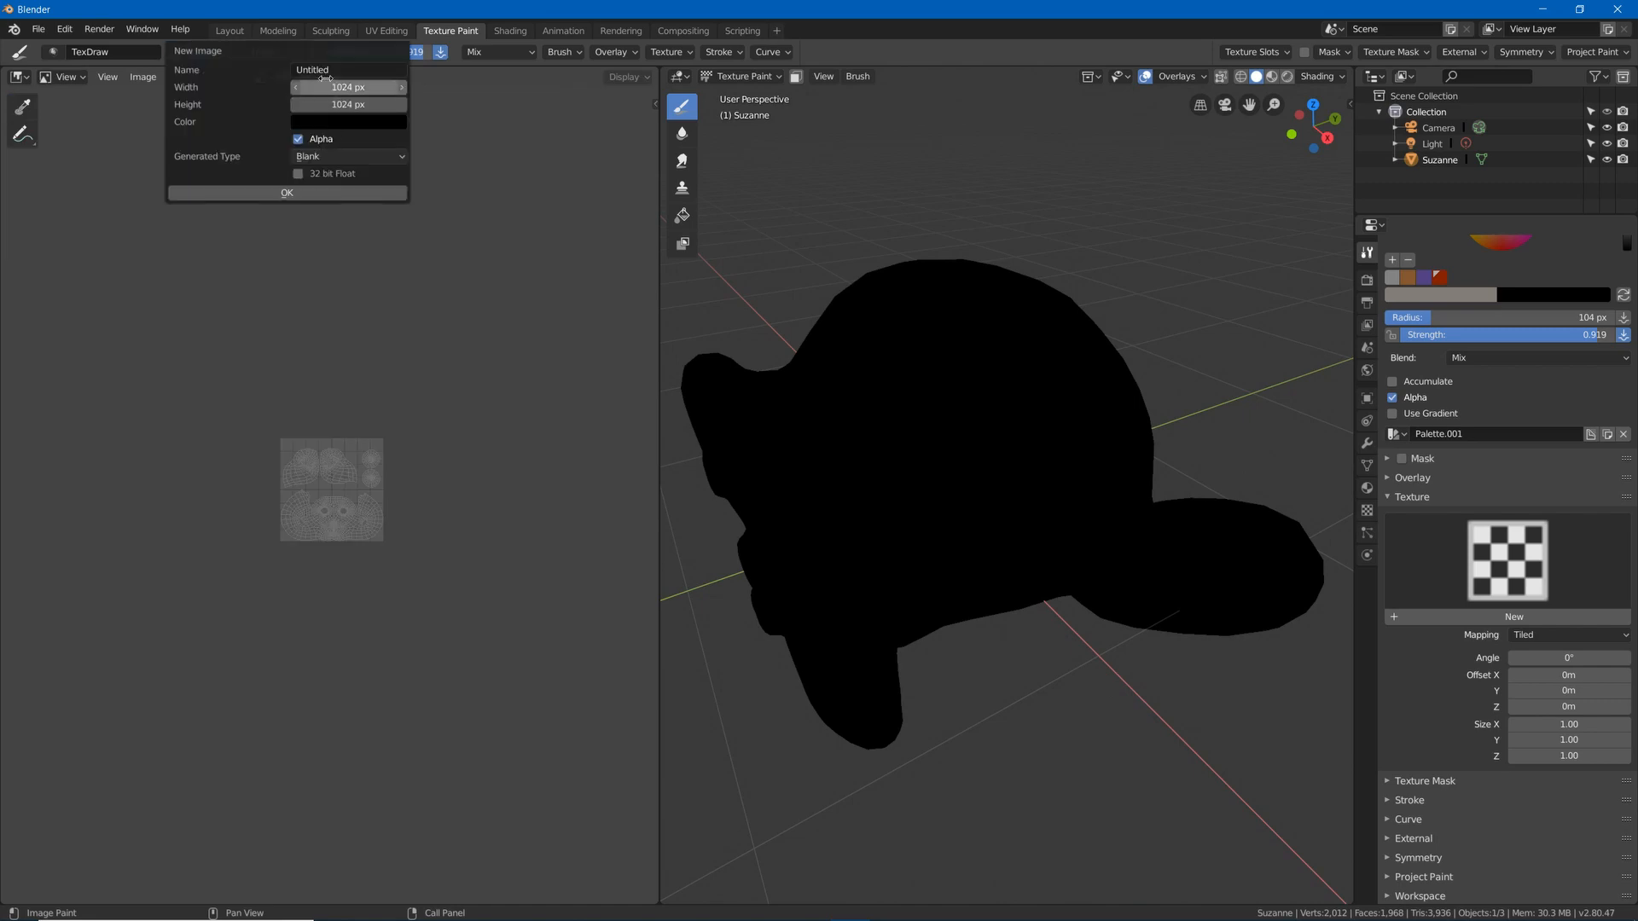
click(361, 69)
text(TEXTURE)
key(Return)
click(330, 193)
Fill the whole TEXTURE image with dark grey using the Fill tool.
click(681, 216)
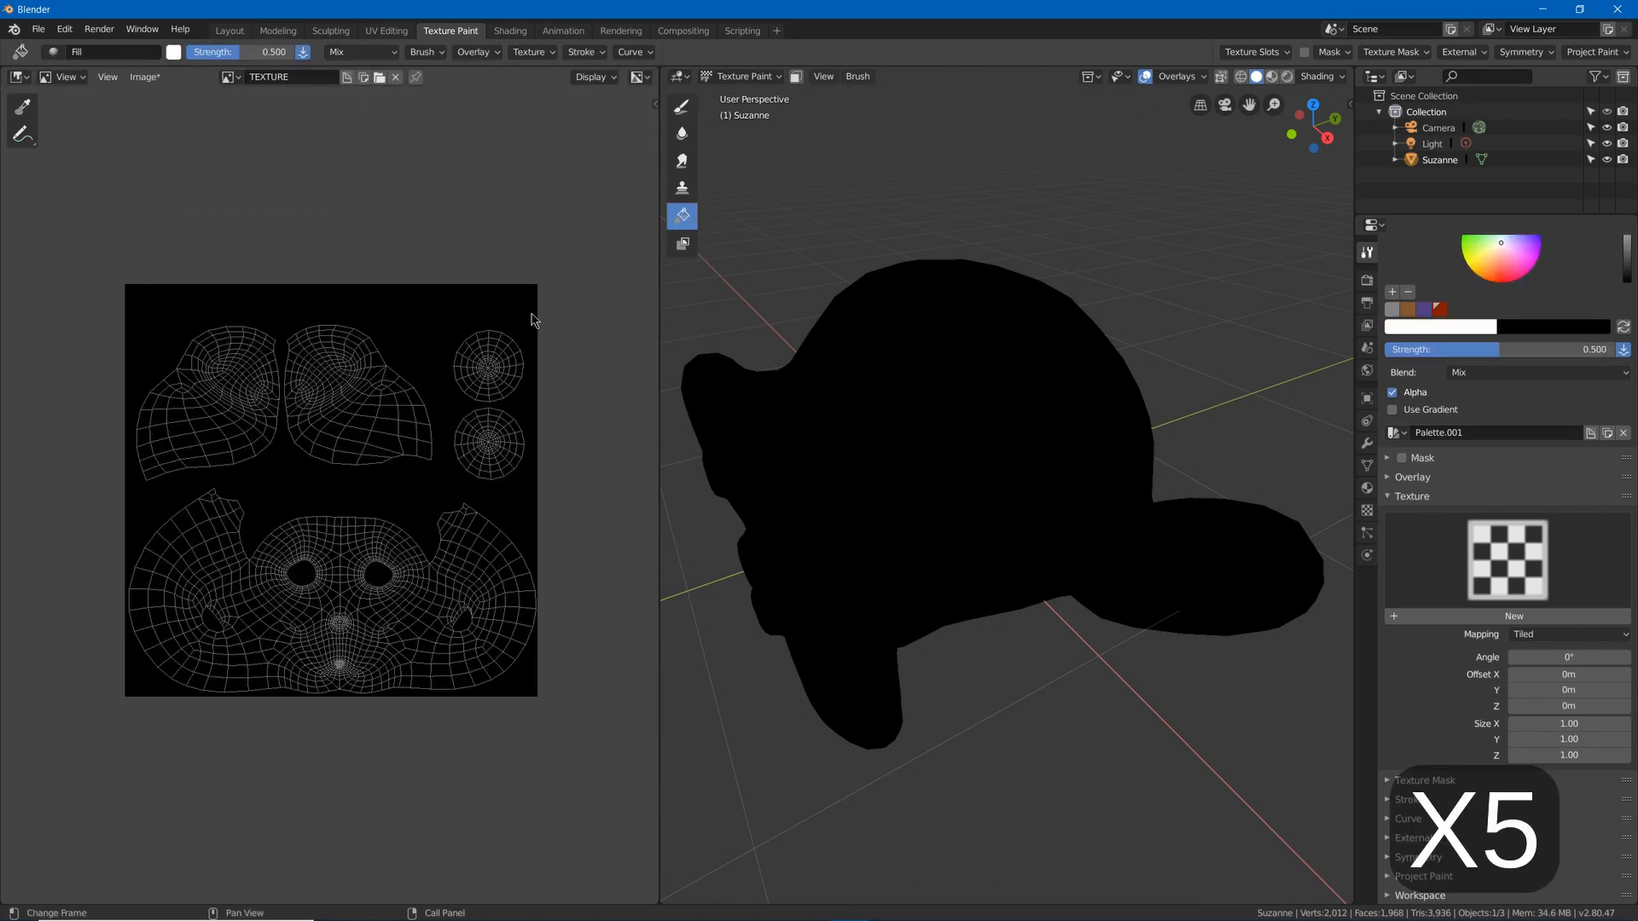
click(174, 52)
drag(305, 85, 304, 145)
click(65, 76)
click(80, 118)
click(256, 358)
click(255, 358)
Enlarge the TexDraw brush radius to 213 px and paint soft lighter grey patches on the TEXTURE image.
click(681, 106)
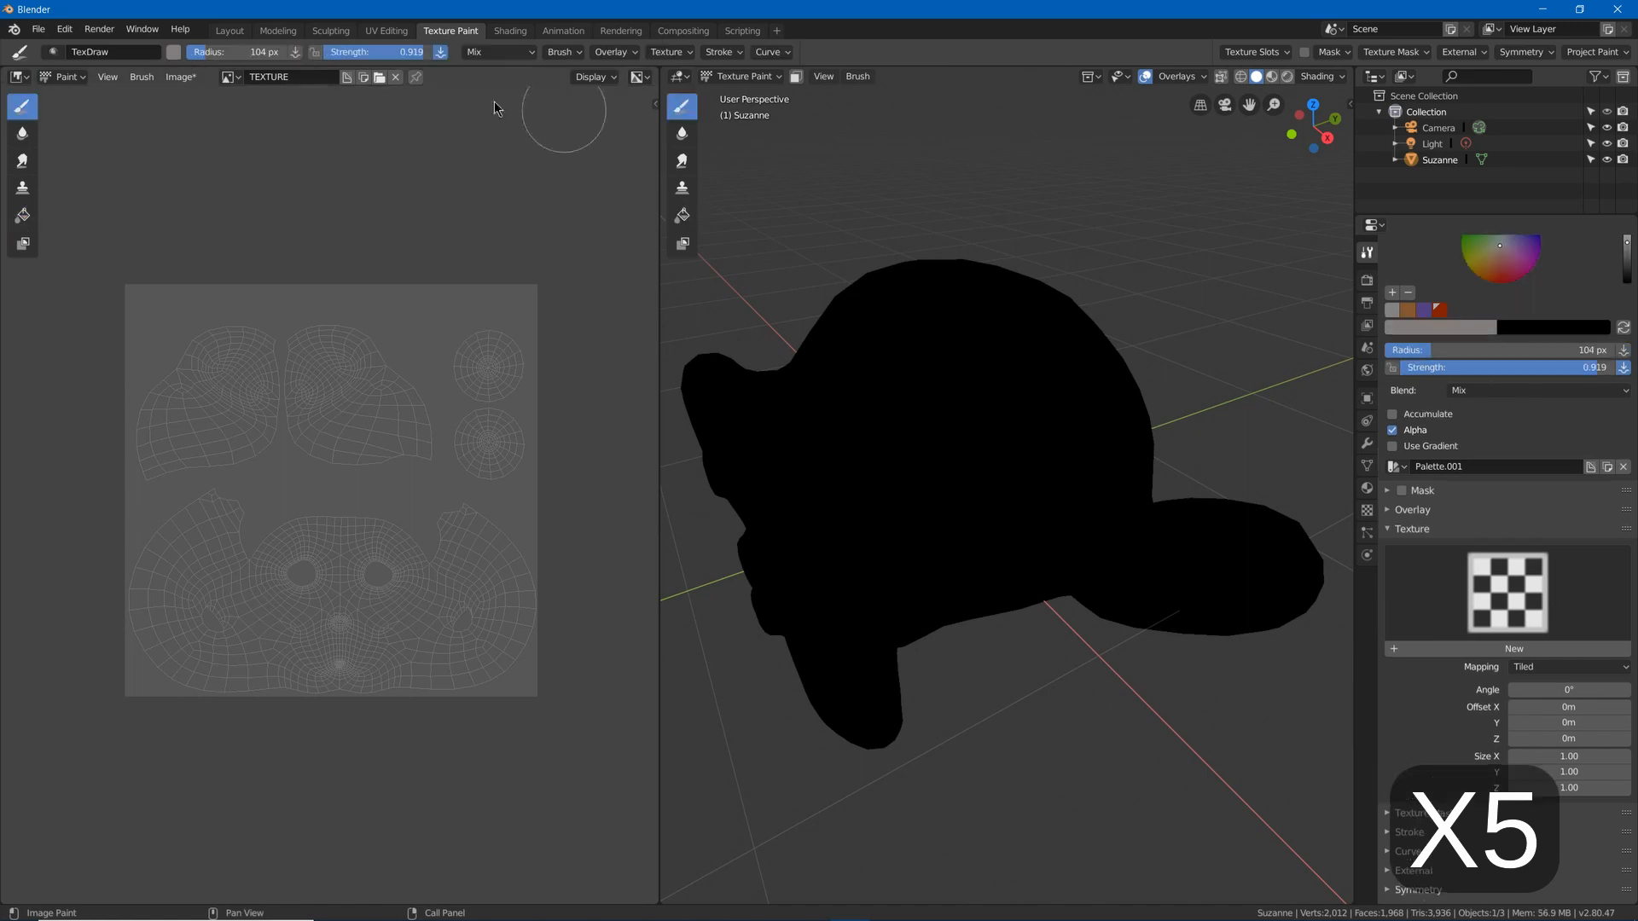
mouse_move(248, 324)
mouse_down()
mouse_move(214, 362)
mouse_move(493, 375)
mouse_move(320, 444)
mouse_up()
key(ctrl+z)
key(bracketright)
key(bracketright)
key(bracketright)
key(bracketright)
key(bracketright)
key(bracketright)
key(bracketright)
Darken the brush colour and paint soft dark patches across the TEXTURE image.
click(174, 52)
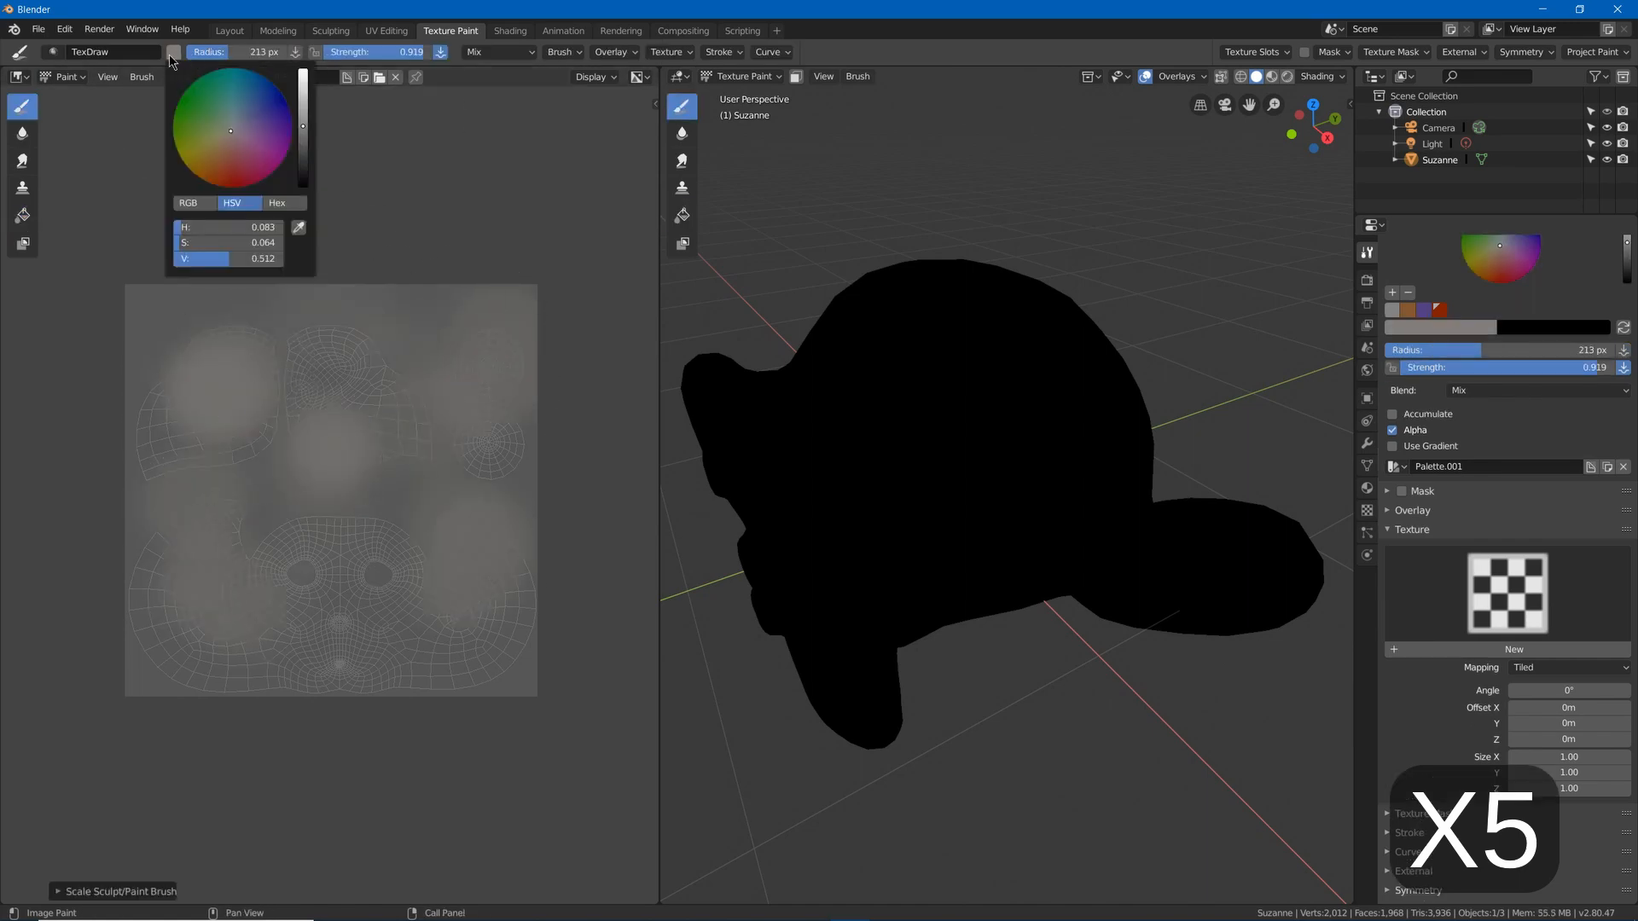
drag(305, 123, 305, 155)
mouse_move(247, 358)
mouse_down()
mouse_move(330, 411)
mouse_move(444, 617)
mouse_move(503, 448)
mouse_up()
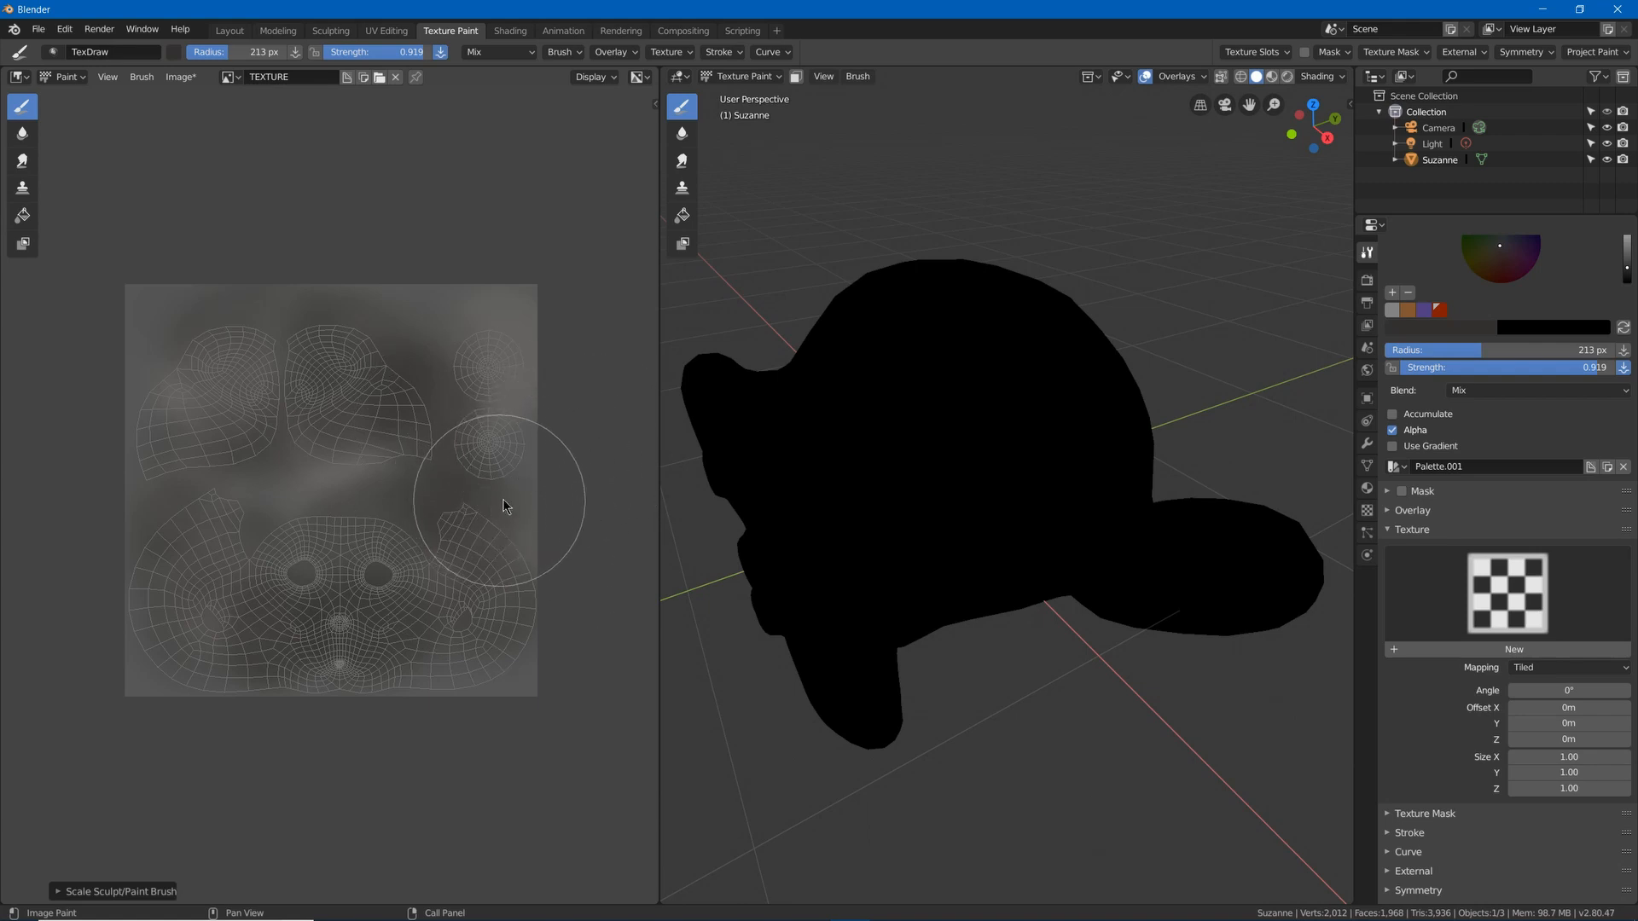
Add a new texture to the brush and assign the TEXTURE image as its source.
click(1462, 647)
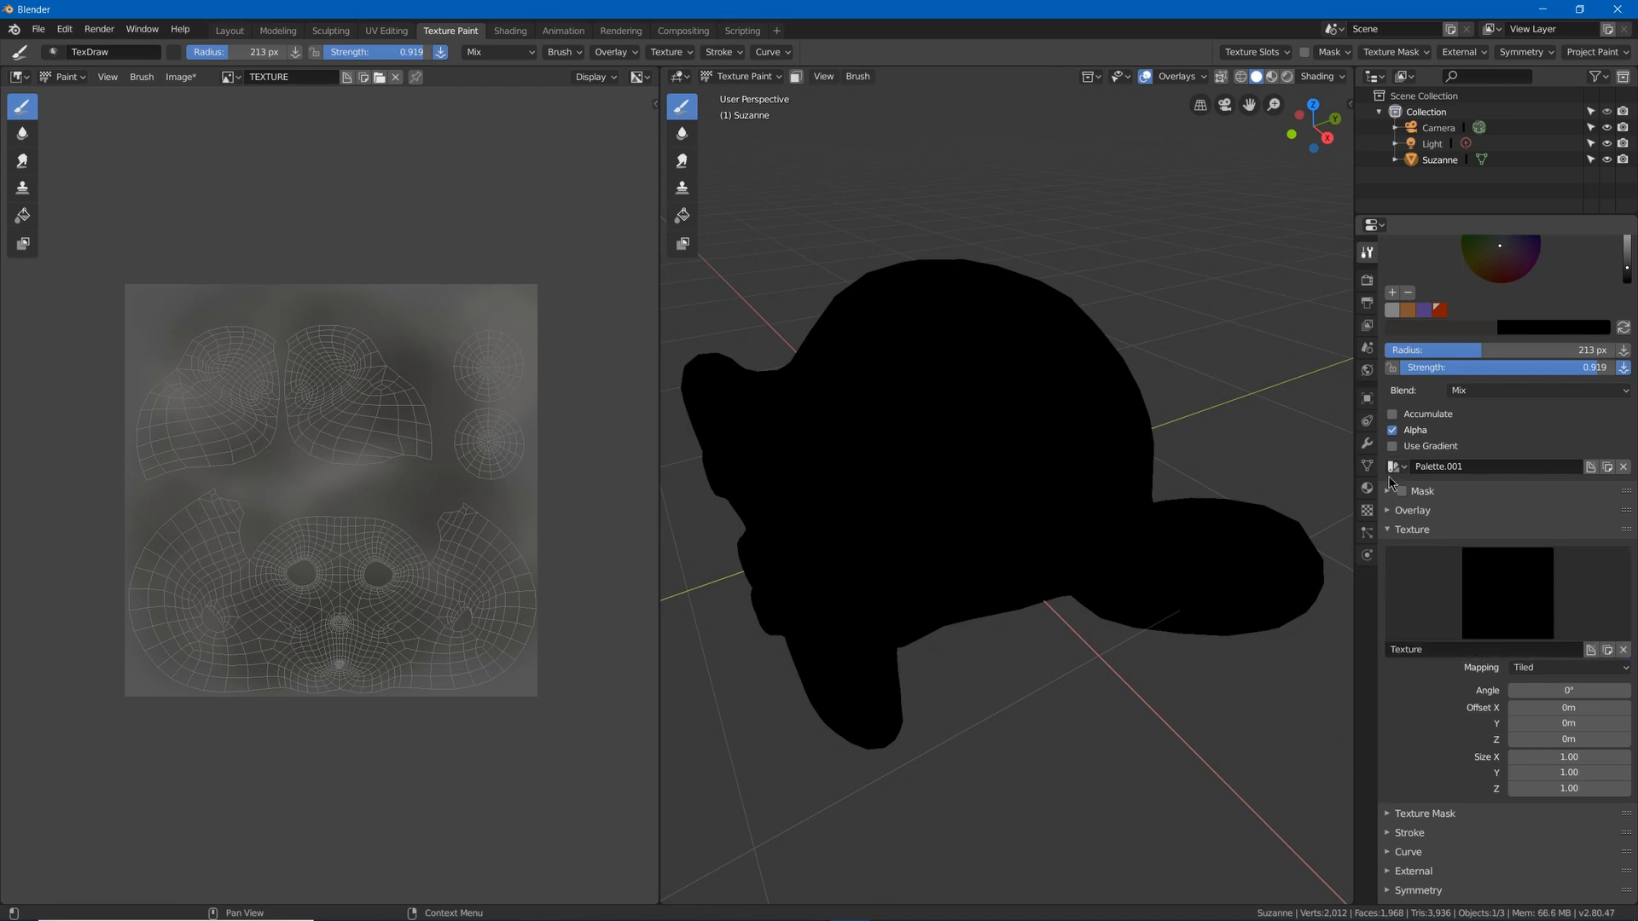
click(1368, 511)
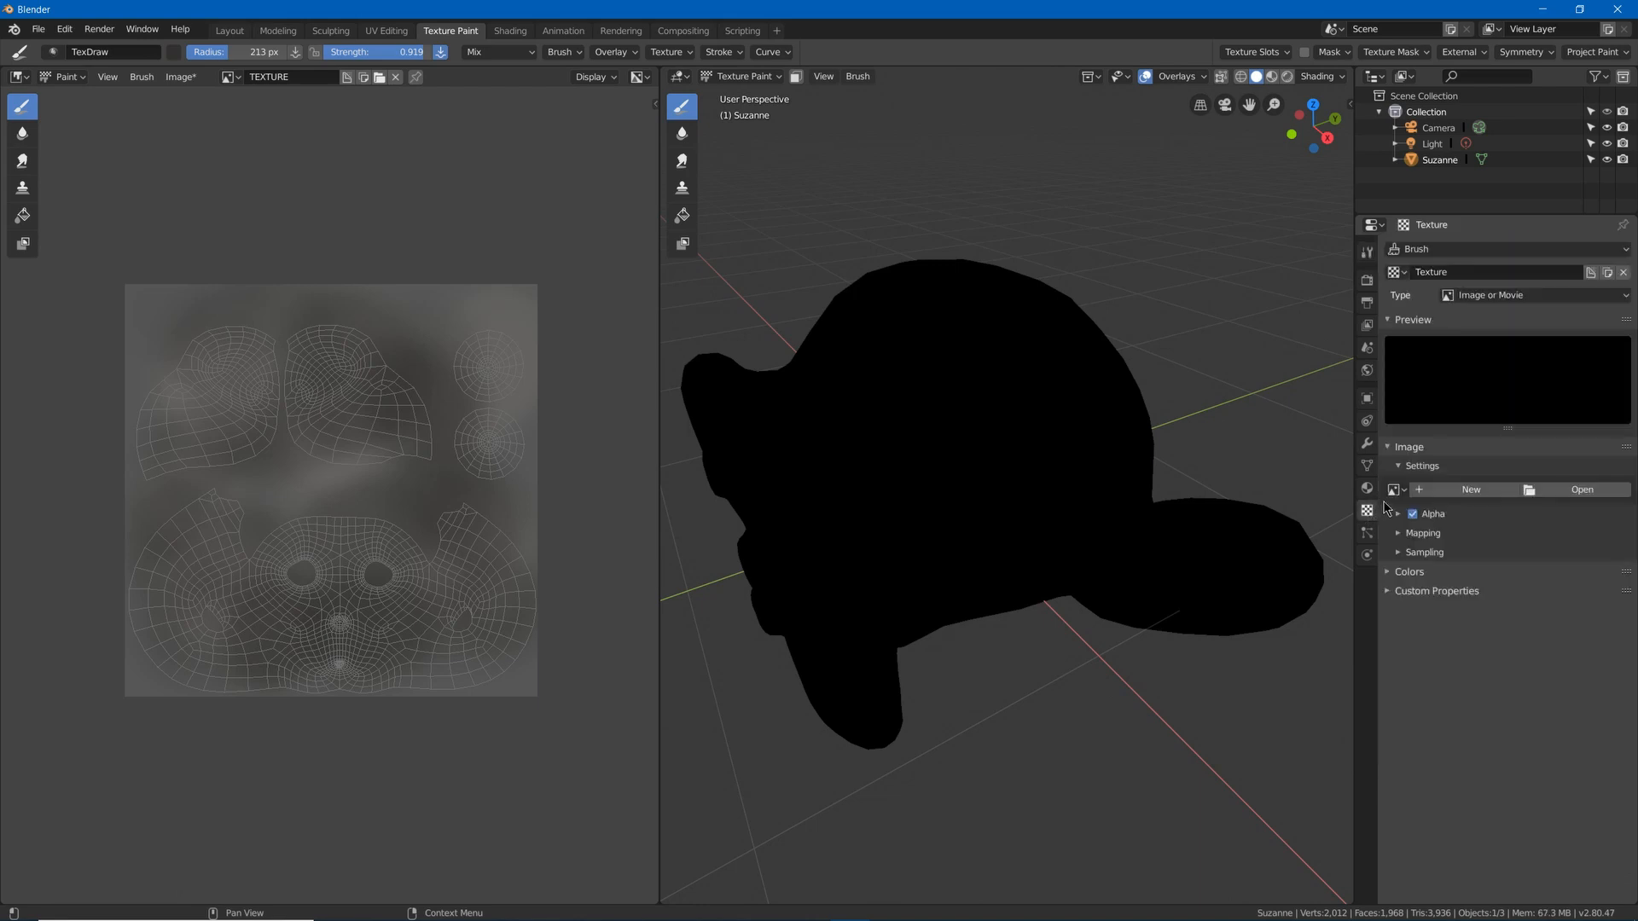
click(1394, 274)
click(1393, 273)
click(1396, 491)
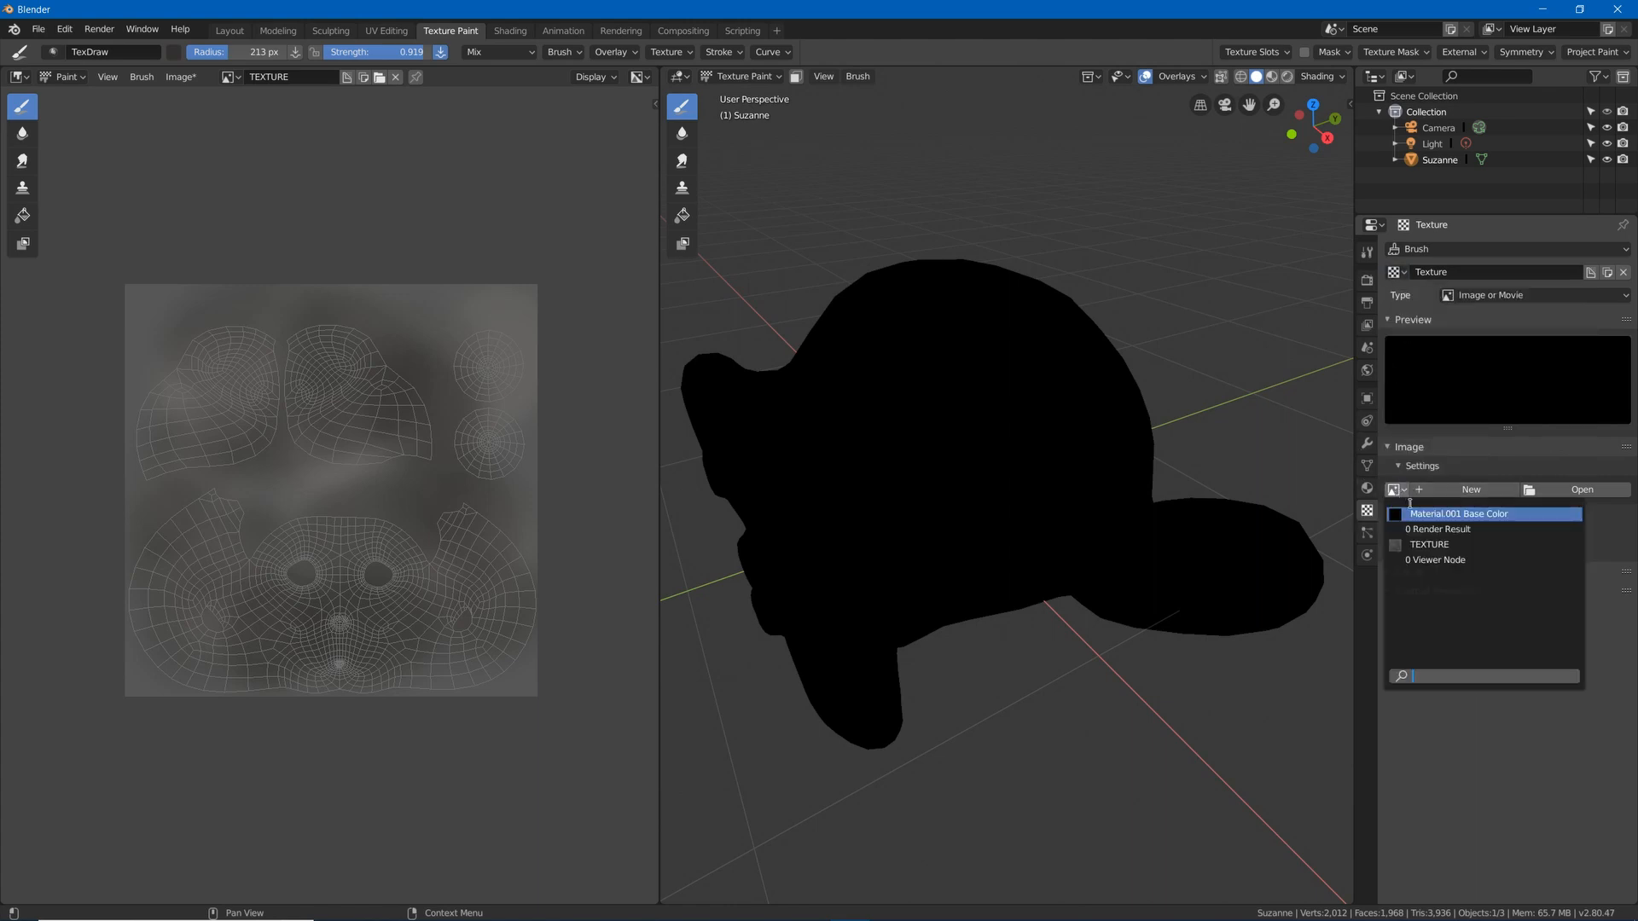
click(1450, 539)
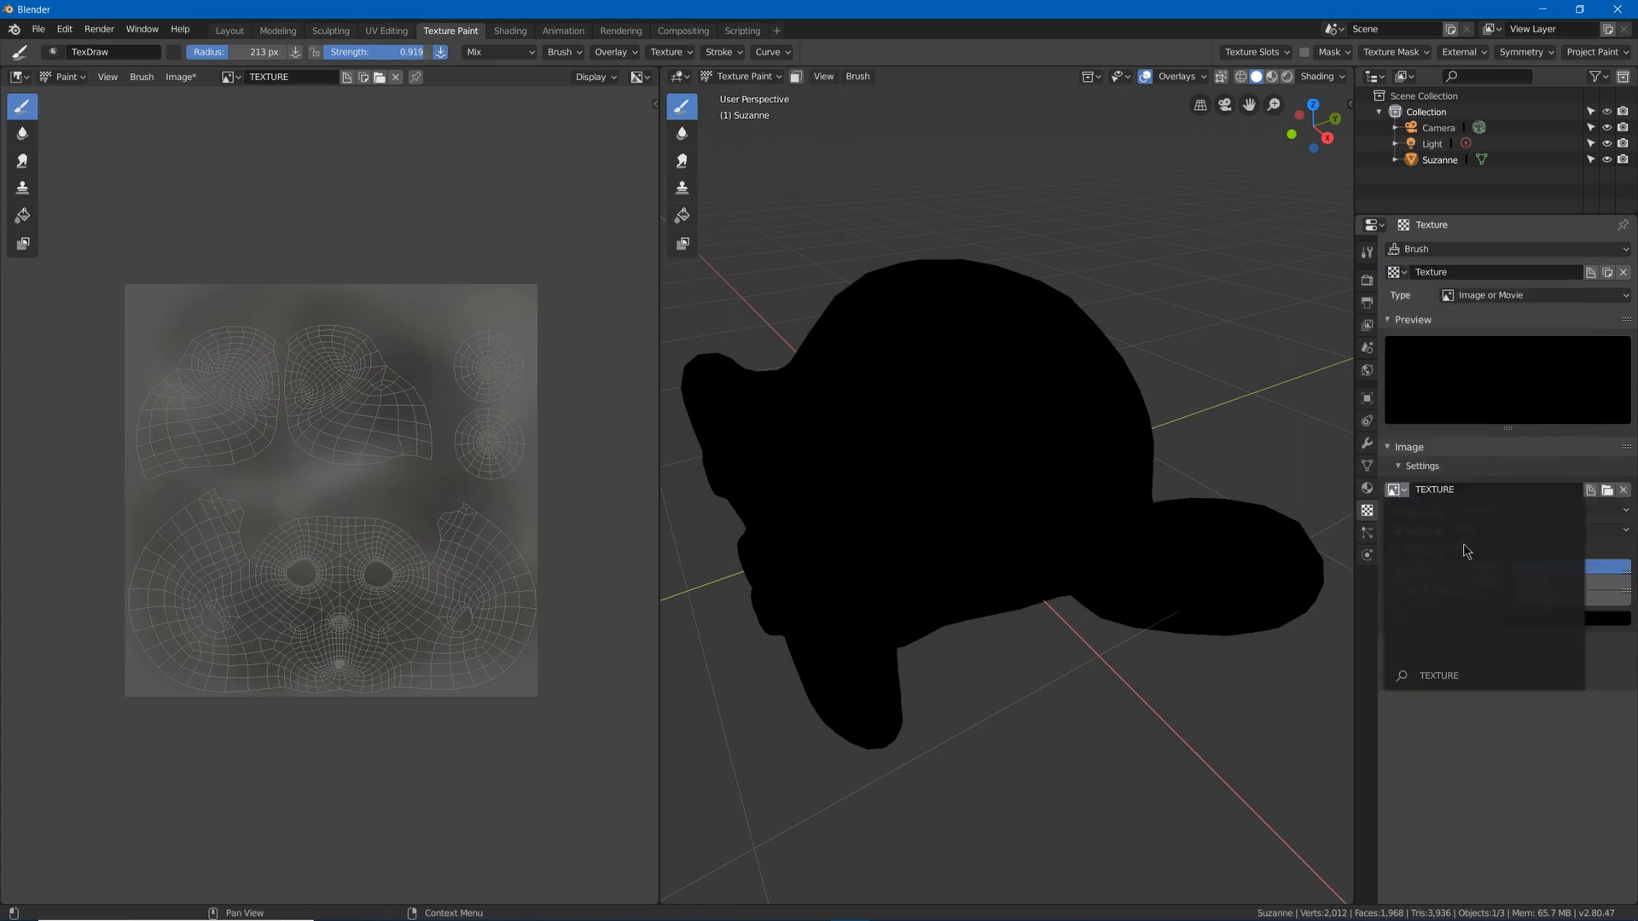
Paint the textured brush onto the head, tinting patches of it orange-red and blue.
click(1366, 253)
scroll(1502, 529, down, 8)
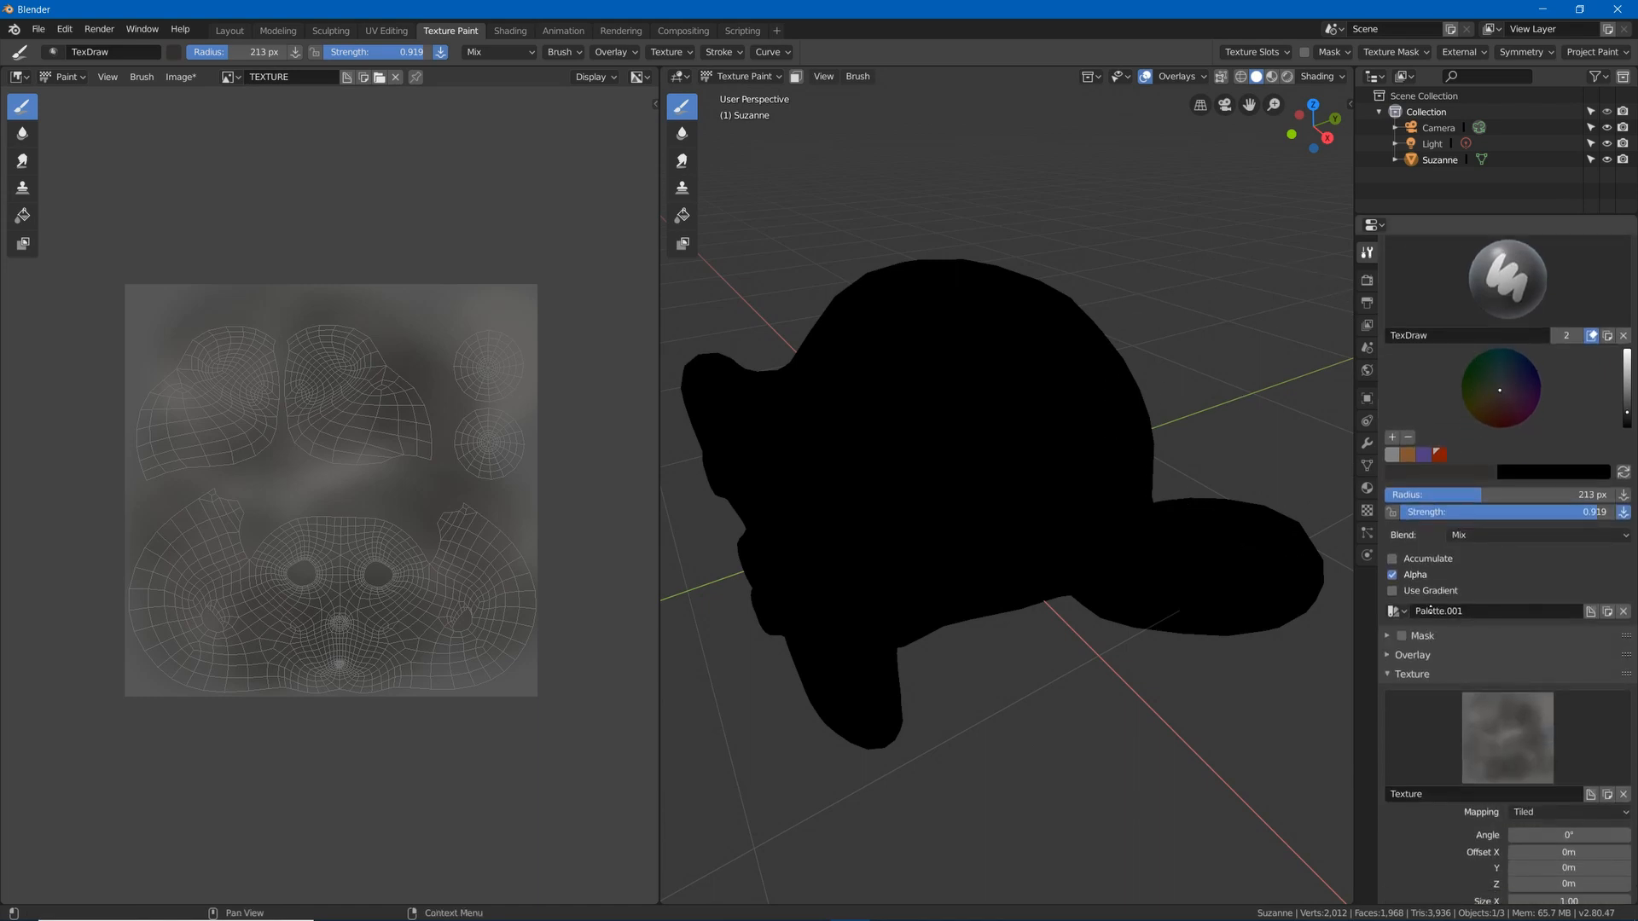
mouse_move(993, 352)
mouse_down()
mouse_move(888, 452)
mouse_move(1011, 416)
mouse_move(1036, 442)
mouse_move(1209, 381)
mouse_move(1137, 446)
mouse_up()
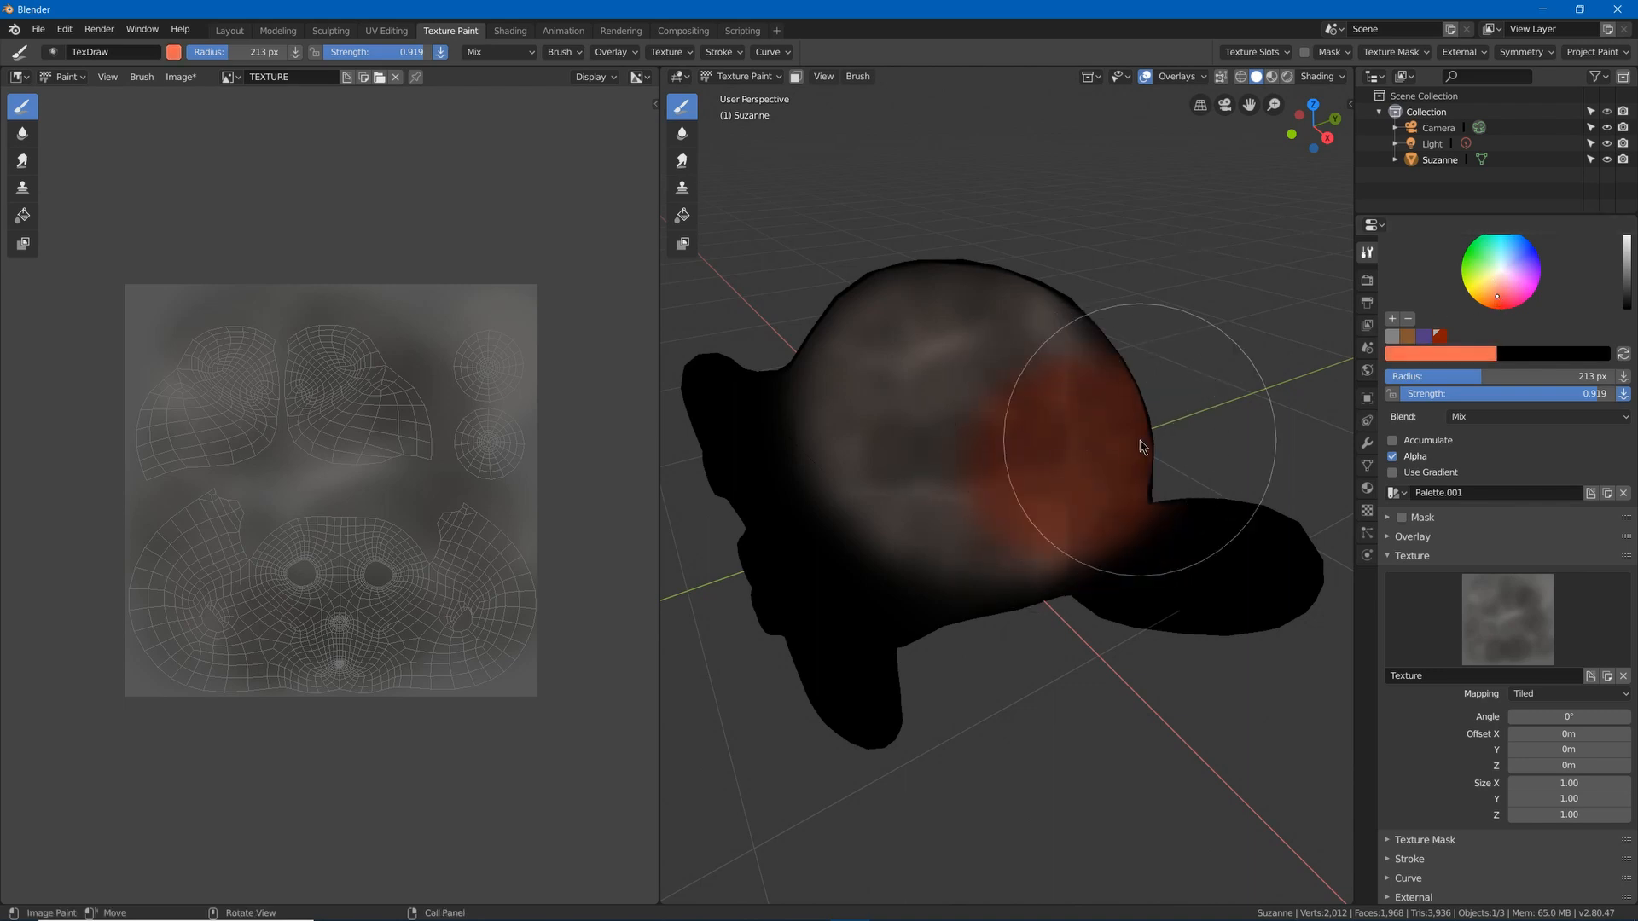
mouse_move(1058, 379)
mouse_down()
mouse_move(918, 363)
mouse_move(943, 331)
mouse_move(1066, 388)
mouse_up()
Set the brush colour to white and cover the side and top of the head with the tiled texture.
drag(1501, 269, 1500, 271)
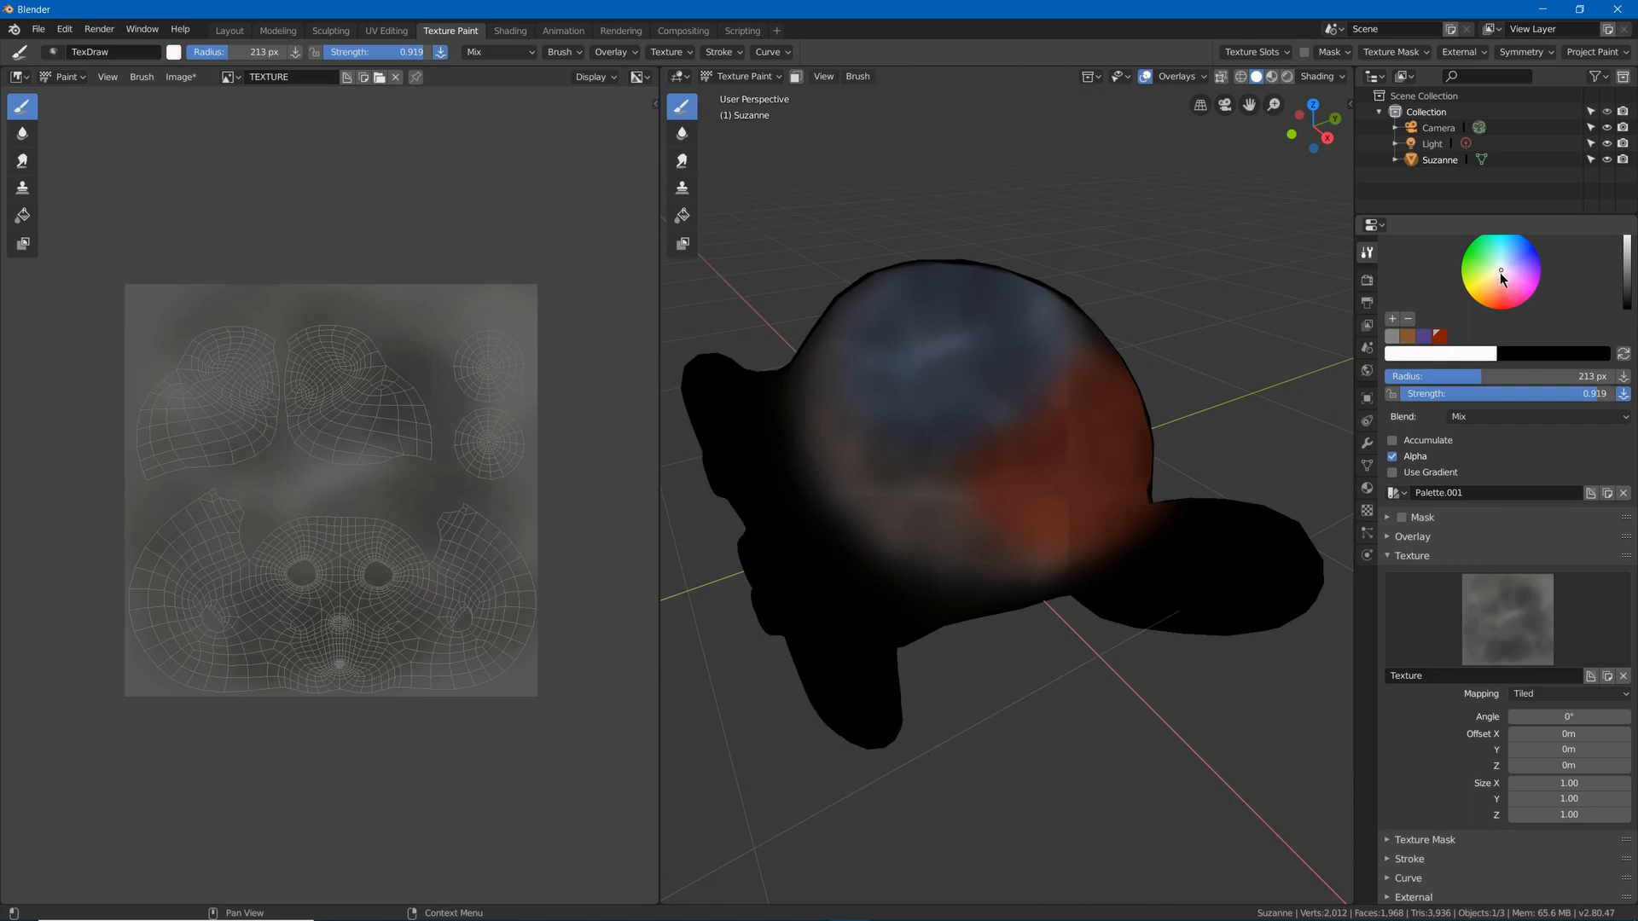
mouse_move(866, 394)
mouse_down()
mouse_move(861, 445)
mouse_move(856, 413)
mouse_move(1060, 348)
mouse_move(1104, 457)
mouse_move(908, 552)
mouse_move(938, 554)
mouse_up()
middle_drag(904, 543, 810, 499)
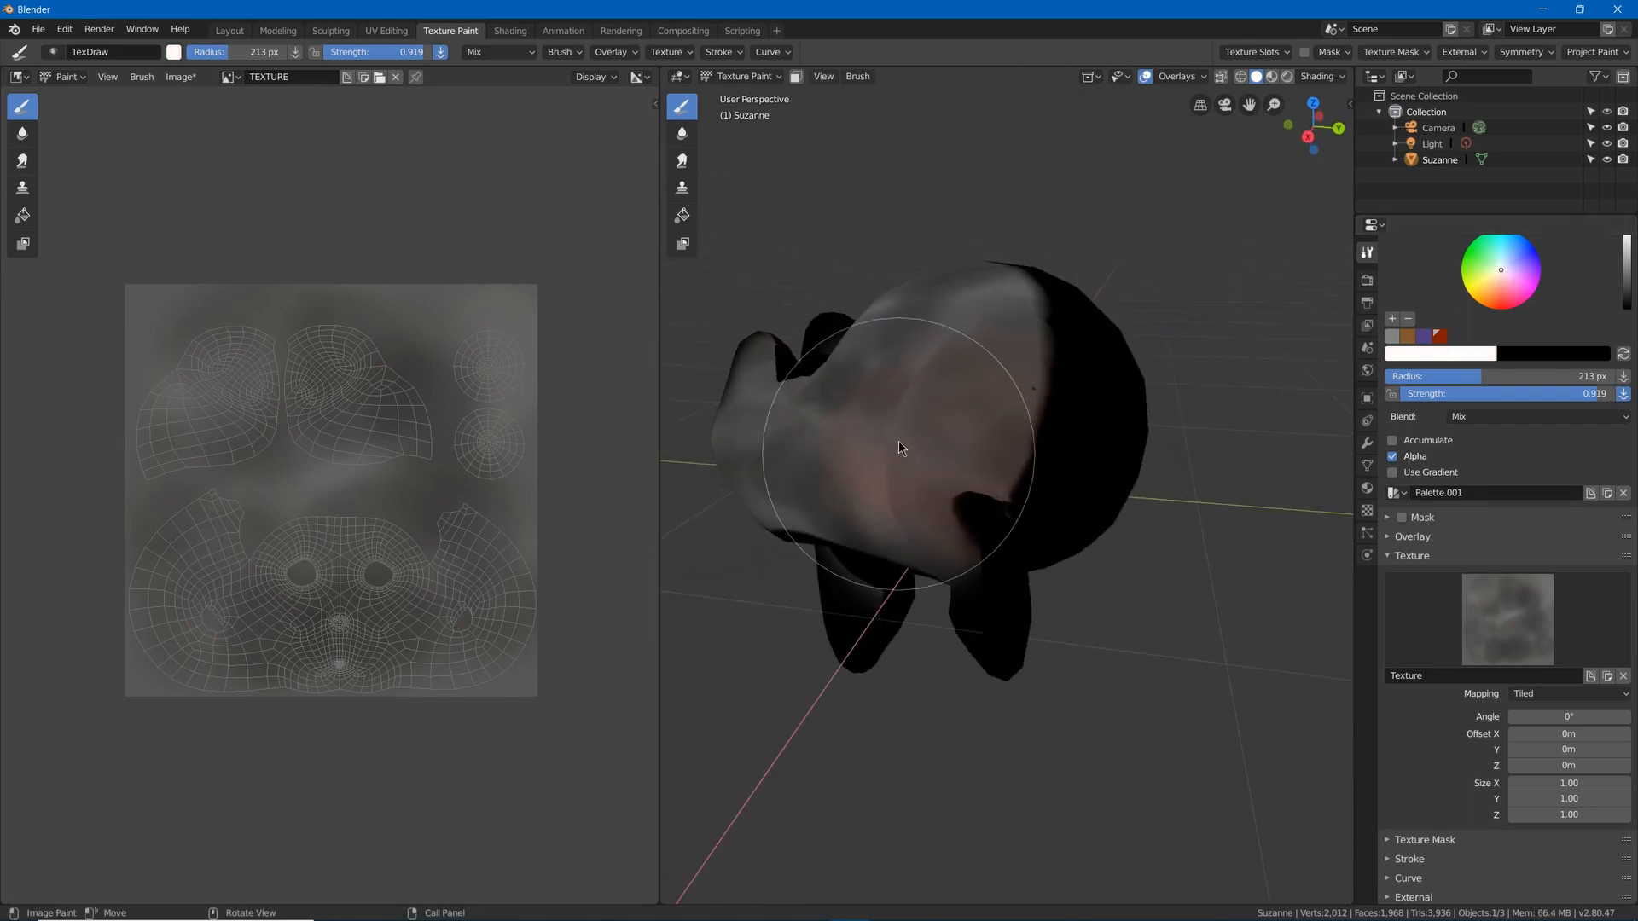
mouse_move(898, 442)
mouse_down()
mouse_move(1077, 305)
mouse_move(914, 378)
mouse_up()
mouse_move(899, 413)
middle_down()
mouse_move(1067, 423)
mouse_move(1159, 473)
middle_up()
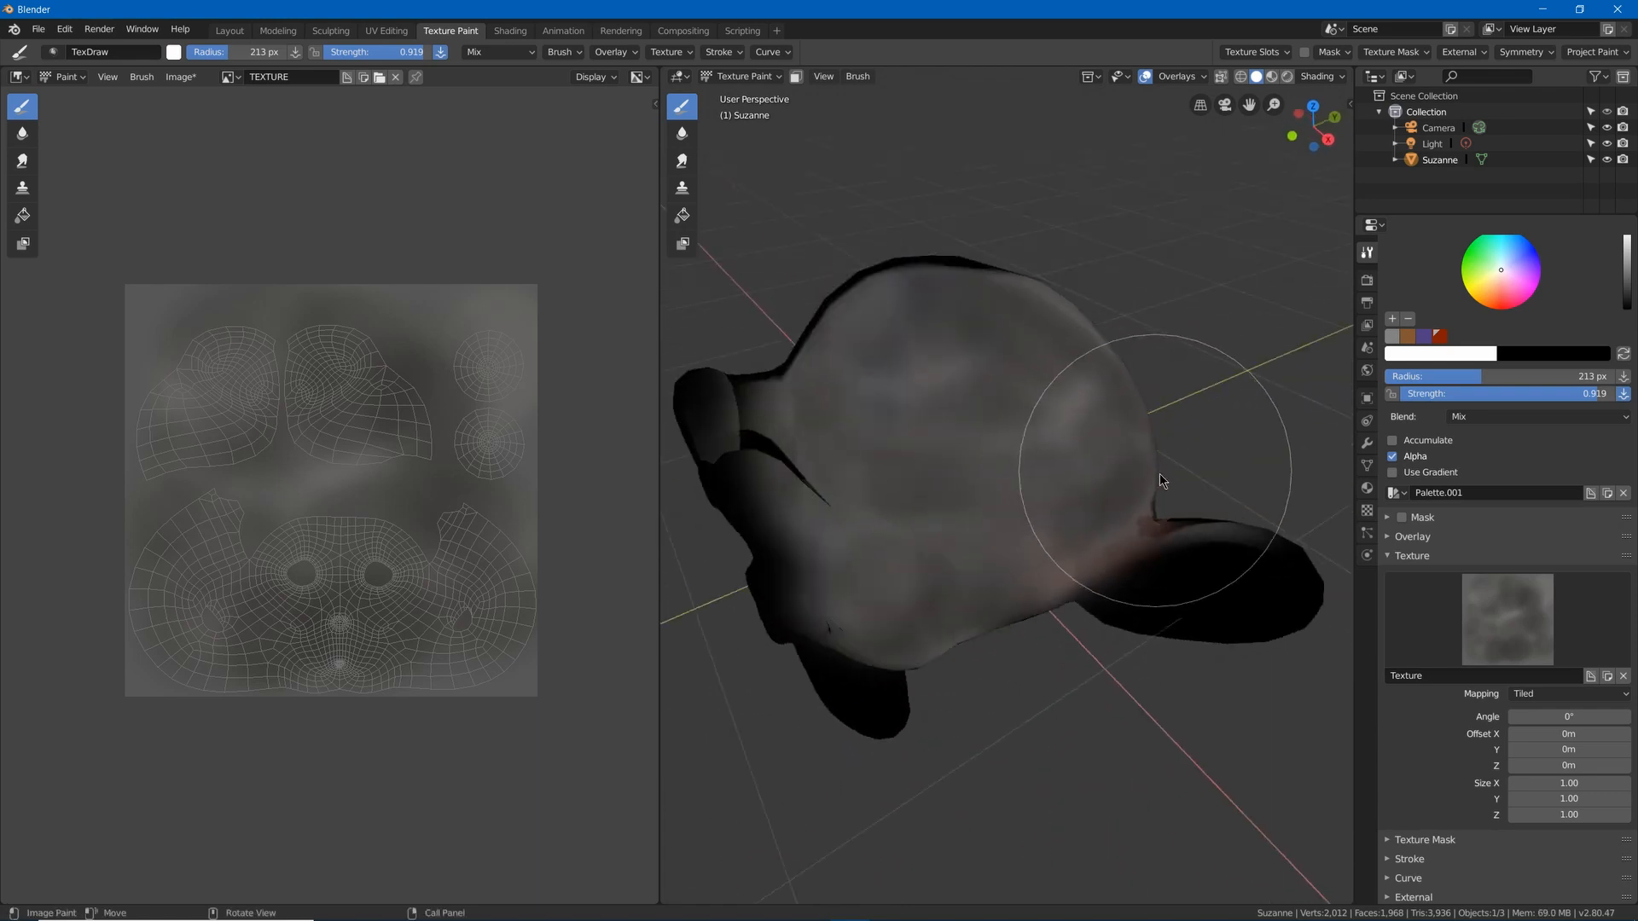
Set the brush texture mapping to View Plane and paint across the head and the near ear.
click(1520, 695)
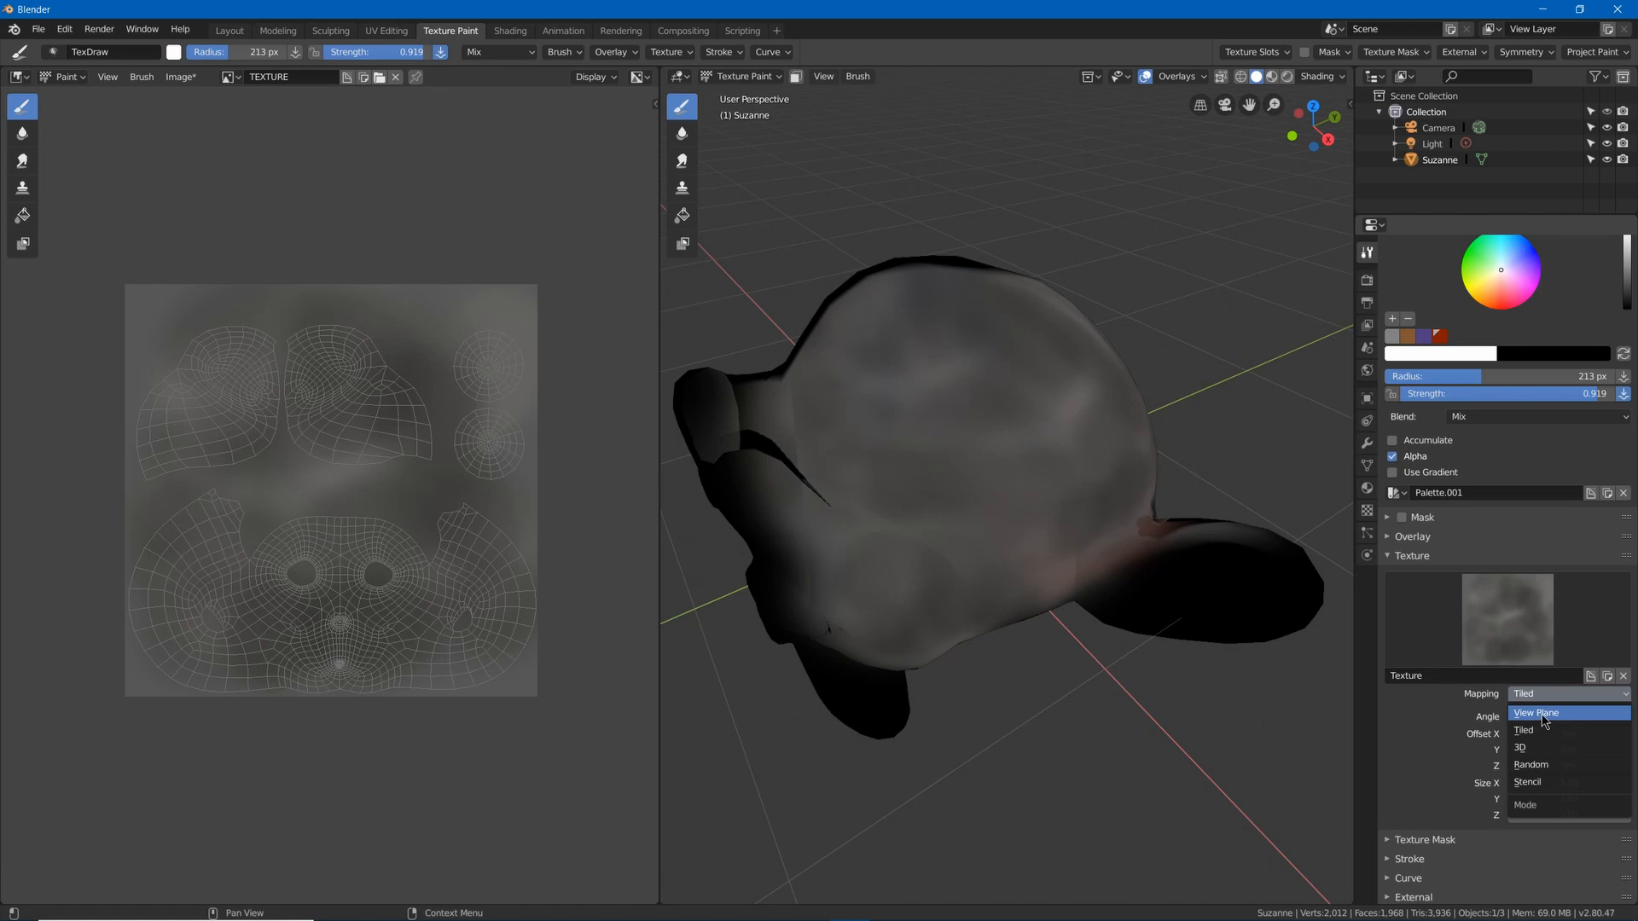
click(1542, 713)
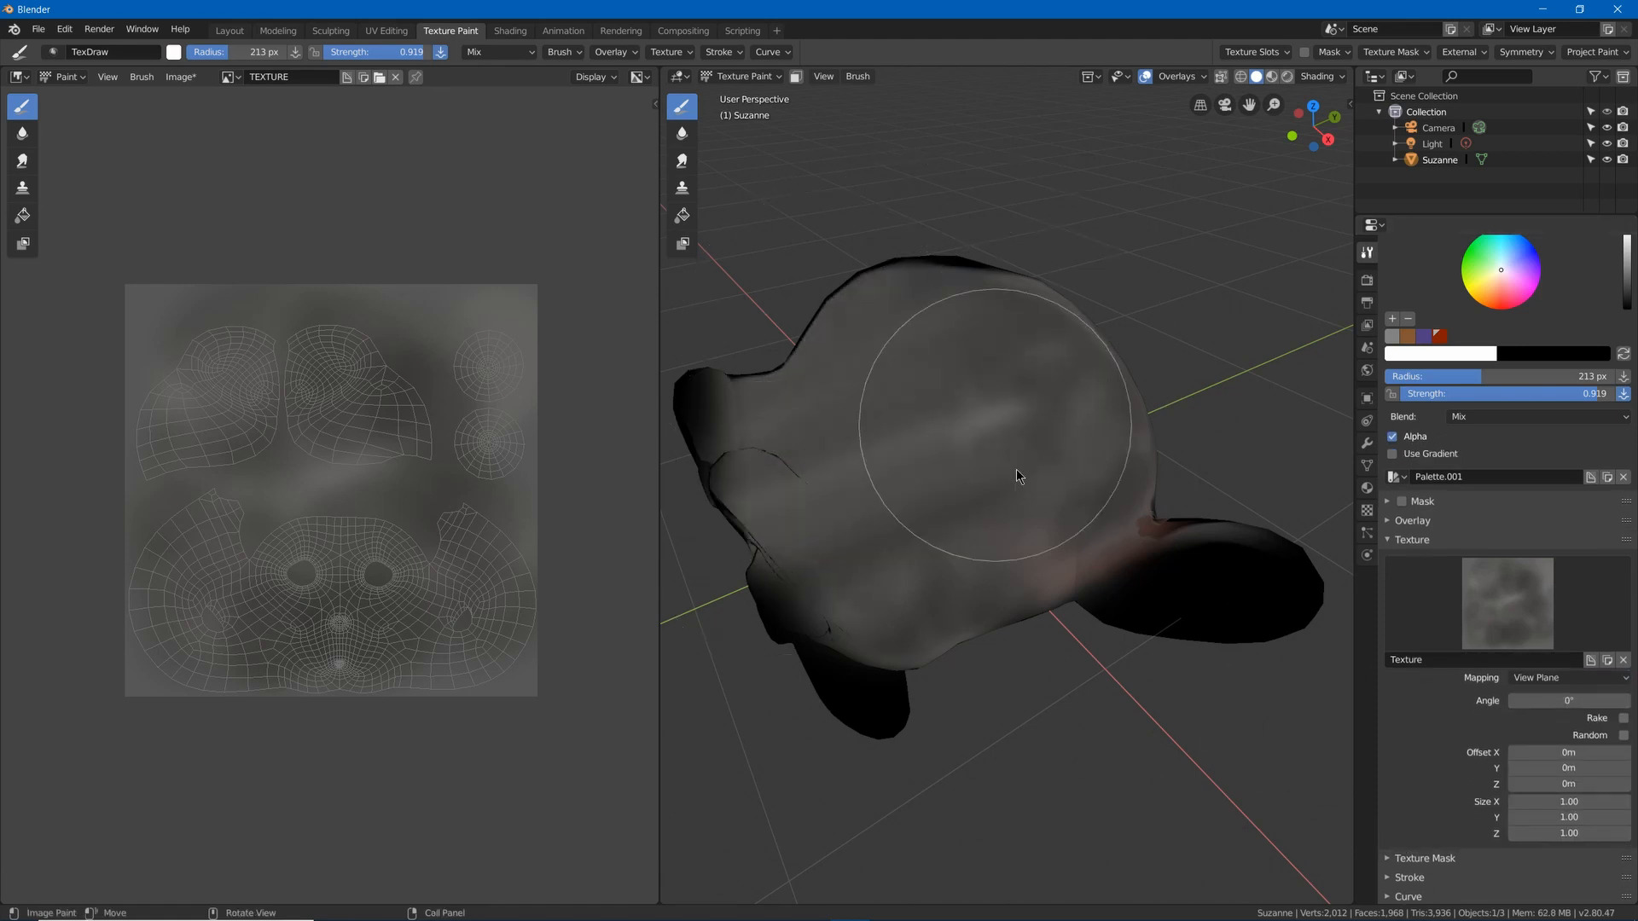
mouse_move(1016, 469)
mouse_down()
mouse_move(898, 575)
mouse_move(908, 406)
mouse_move(944, 427)
mouse_move(936, 633)
mouse_move(833, 602)
mouse_move(1177, 465)
mouse_move(1177, 631)
mouse_up()
Set the brush texture mapping to 3D and paint over the head from several angles.
click(1524, 678)
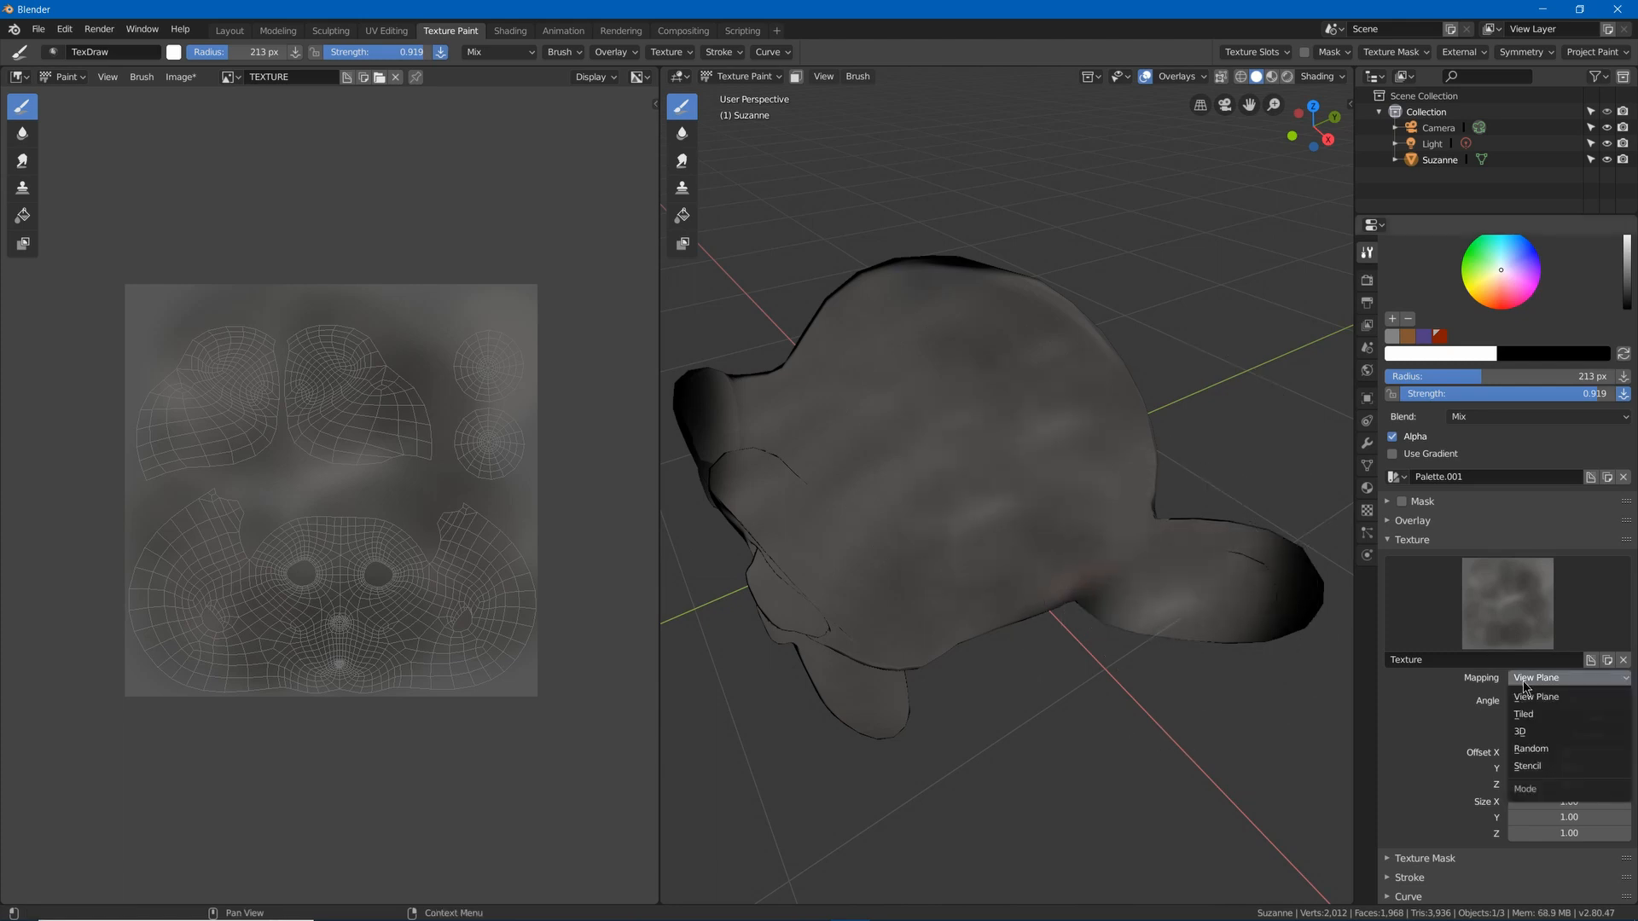
click(1536, 732)
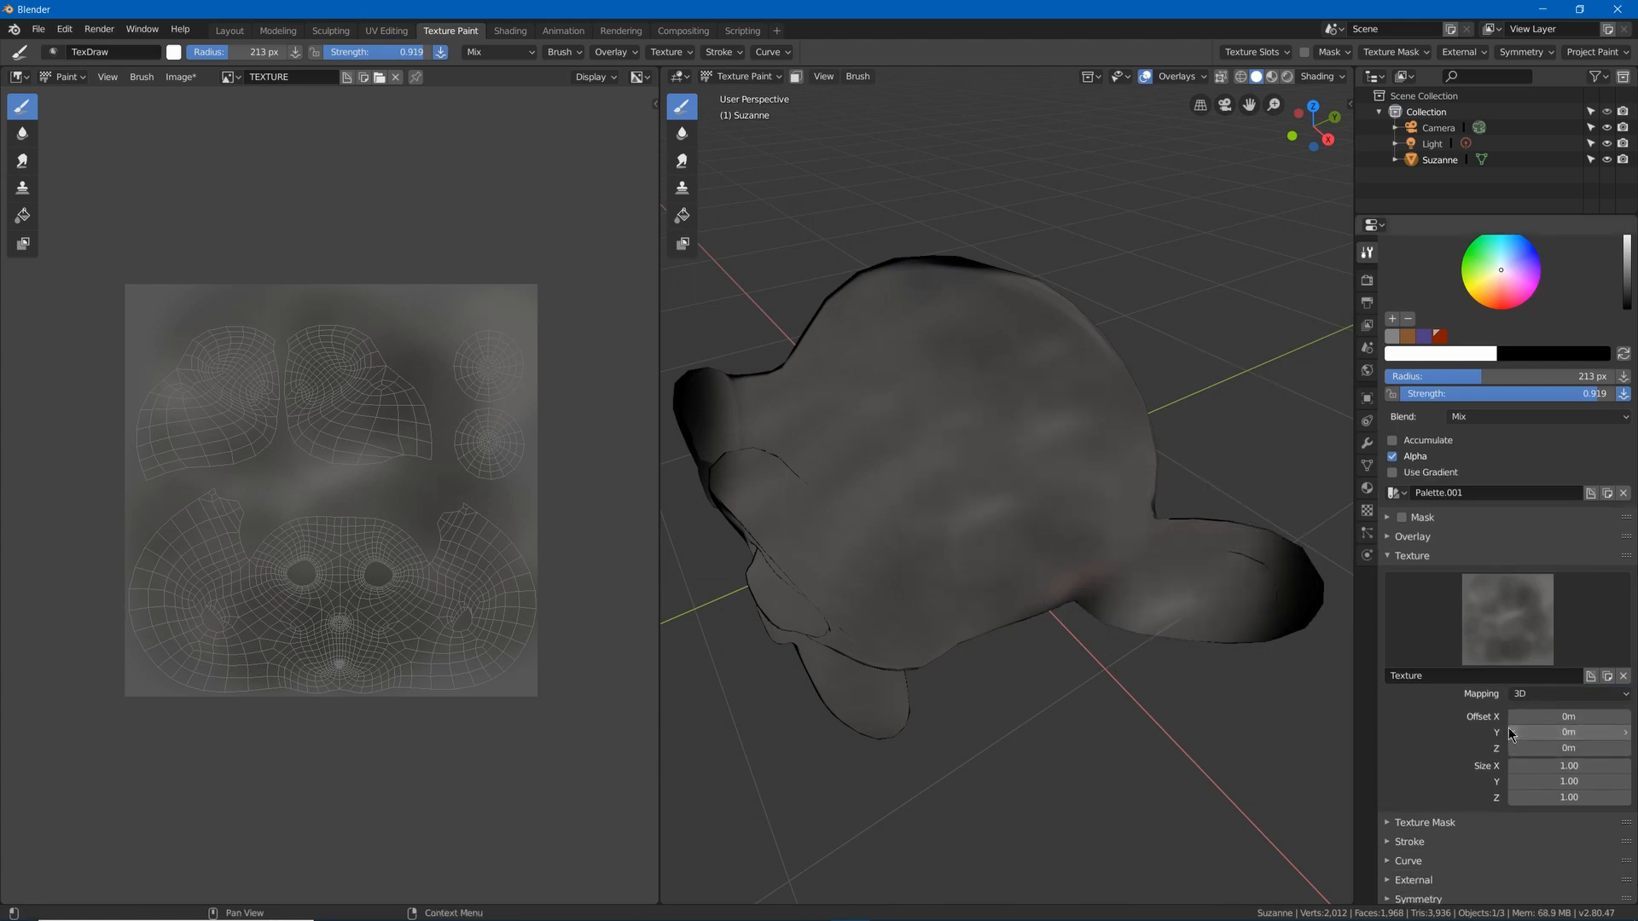
mouse_move(1078, 677)
middle_down()
mouse_move(1047, 577)
mouse_move(1062, 549)
mouse_move(1058, 683)
middle_up()
ctrl+middle_drag(1174, 486, 1122, 585)
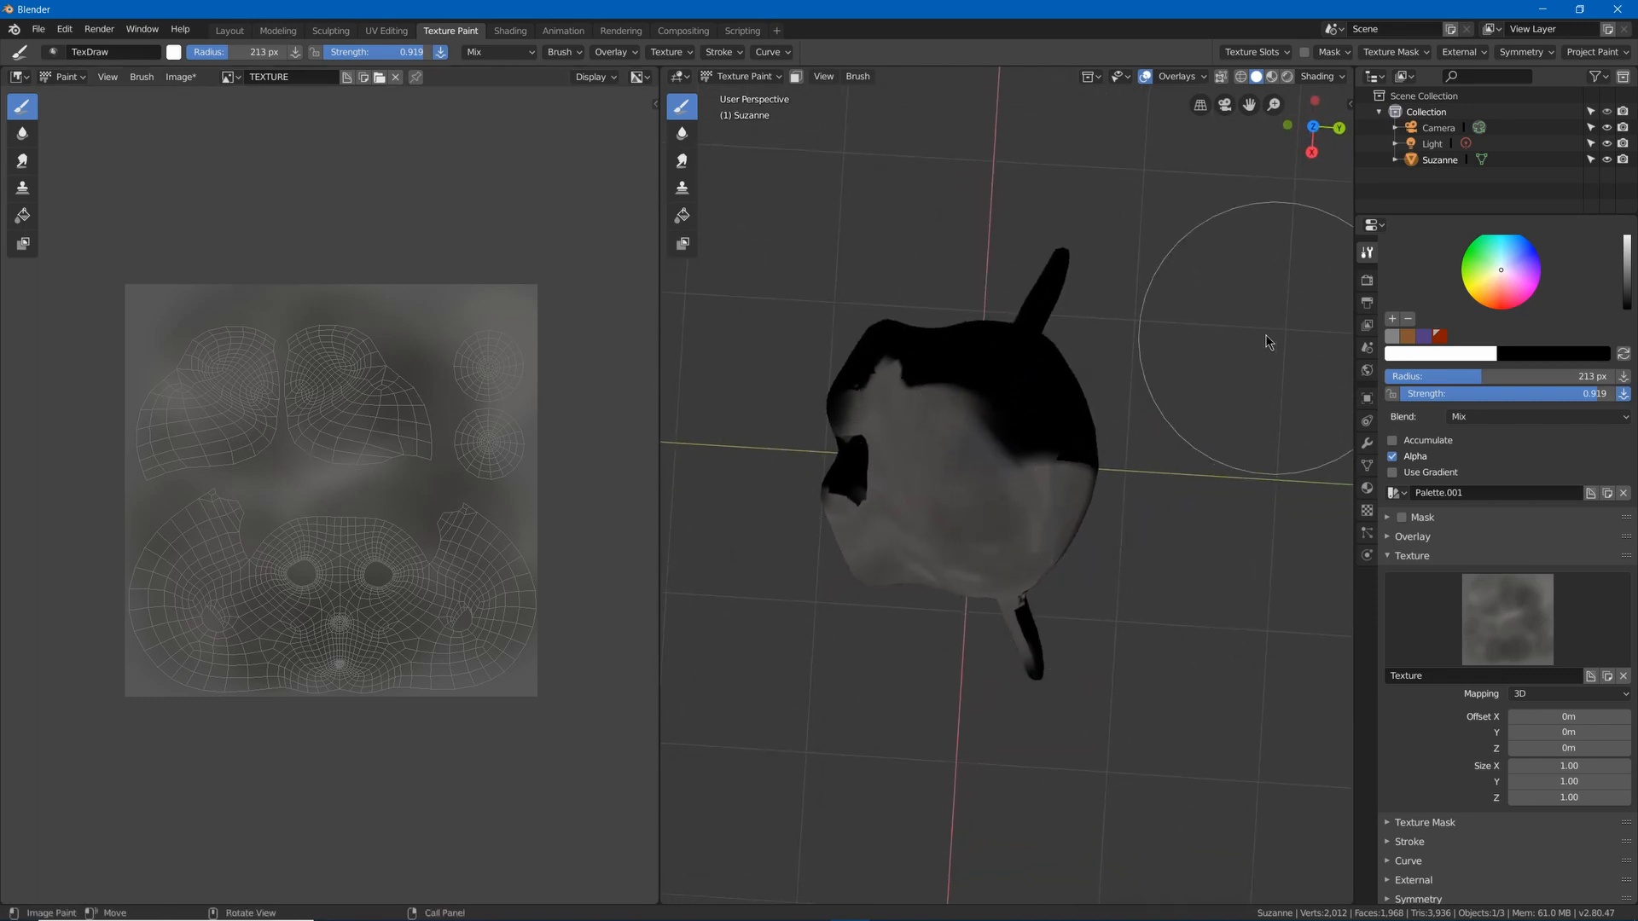
mouse_move(923, 512)
middle_down()
mouse_move(1041, 493)
mouse_move(1052, 441)
mouse_move(995, 450)
middle_up()
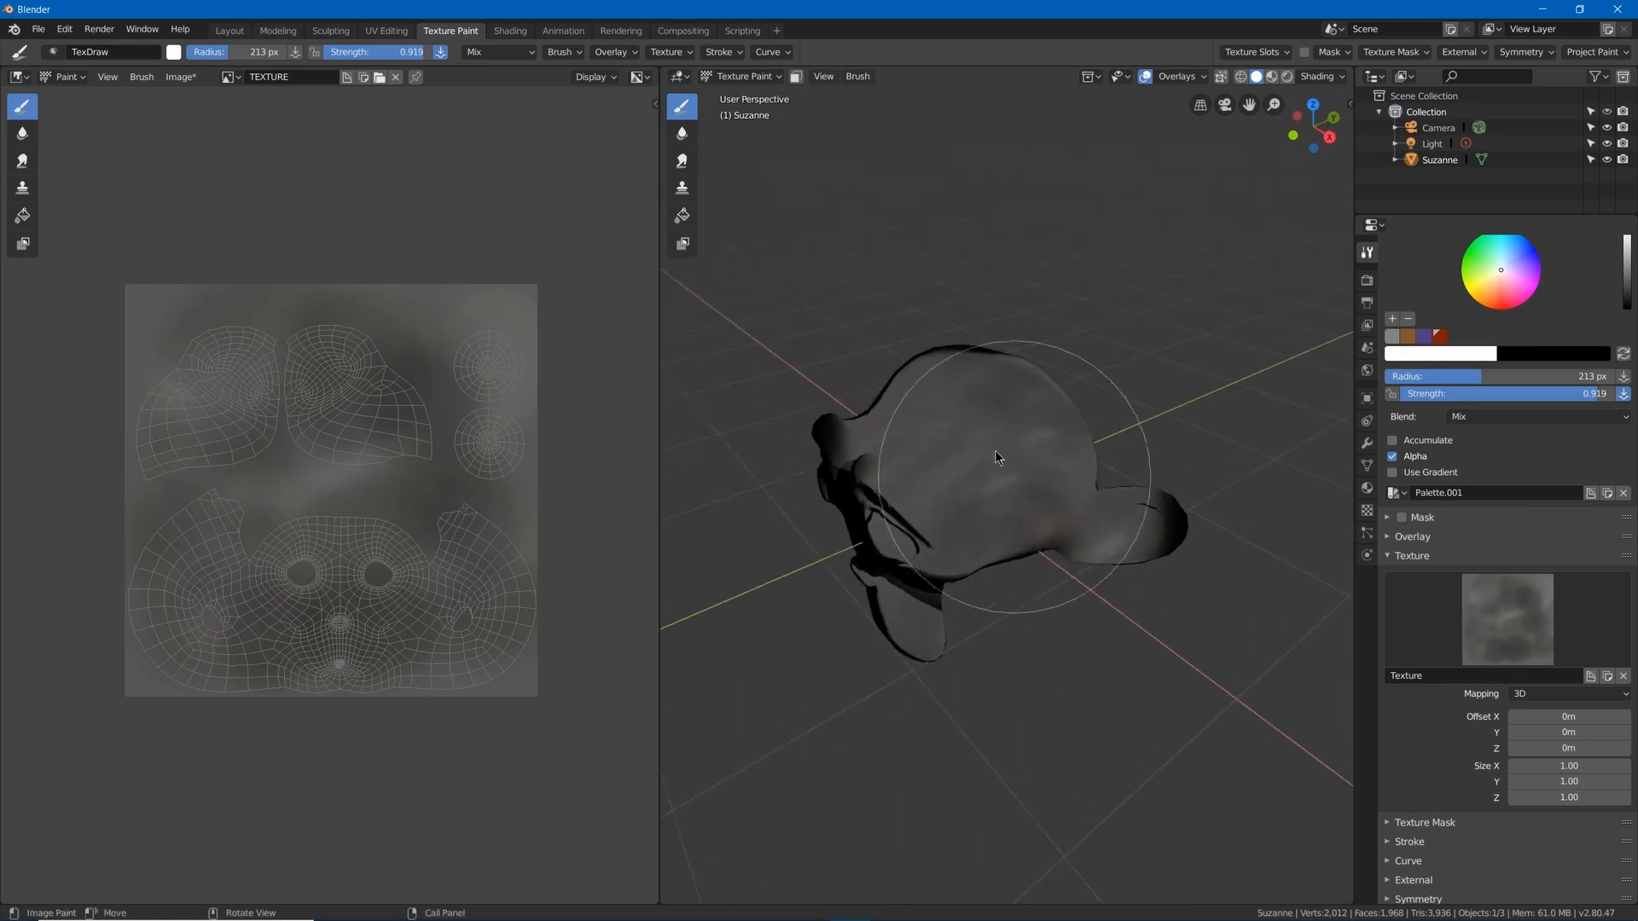
middle_drag(972, 362, 1016, 505)
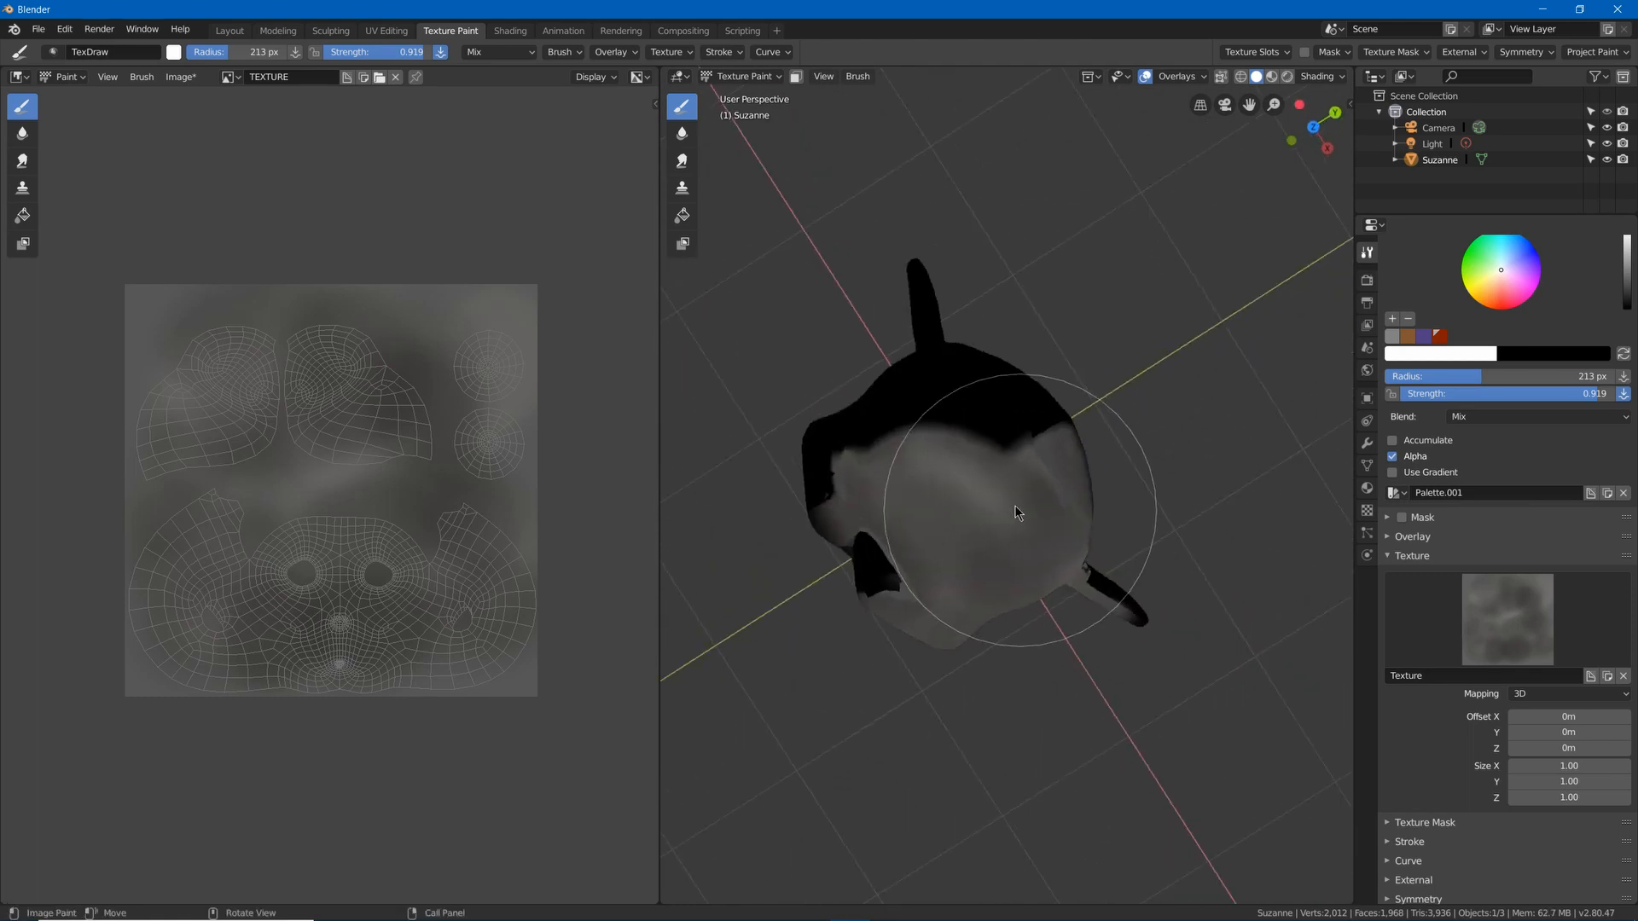
mouse_move(913, 597)
middle_down()
mouse_move(969, 384)
mouse_move(1006, 367)
middle_up()
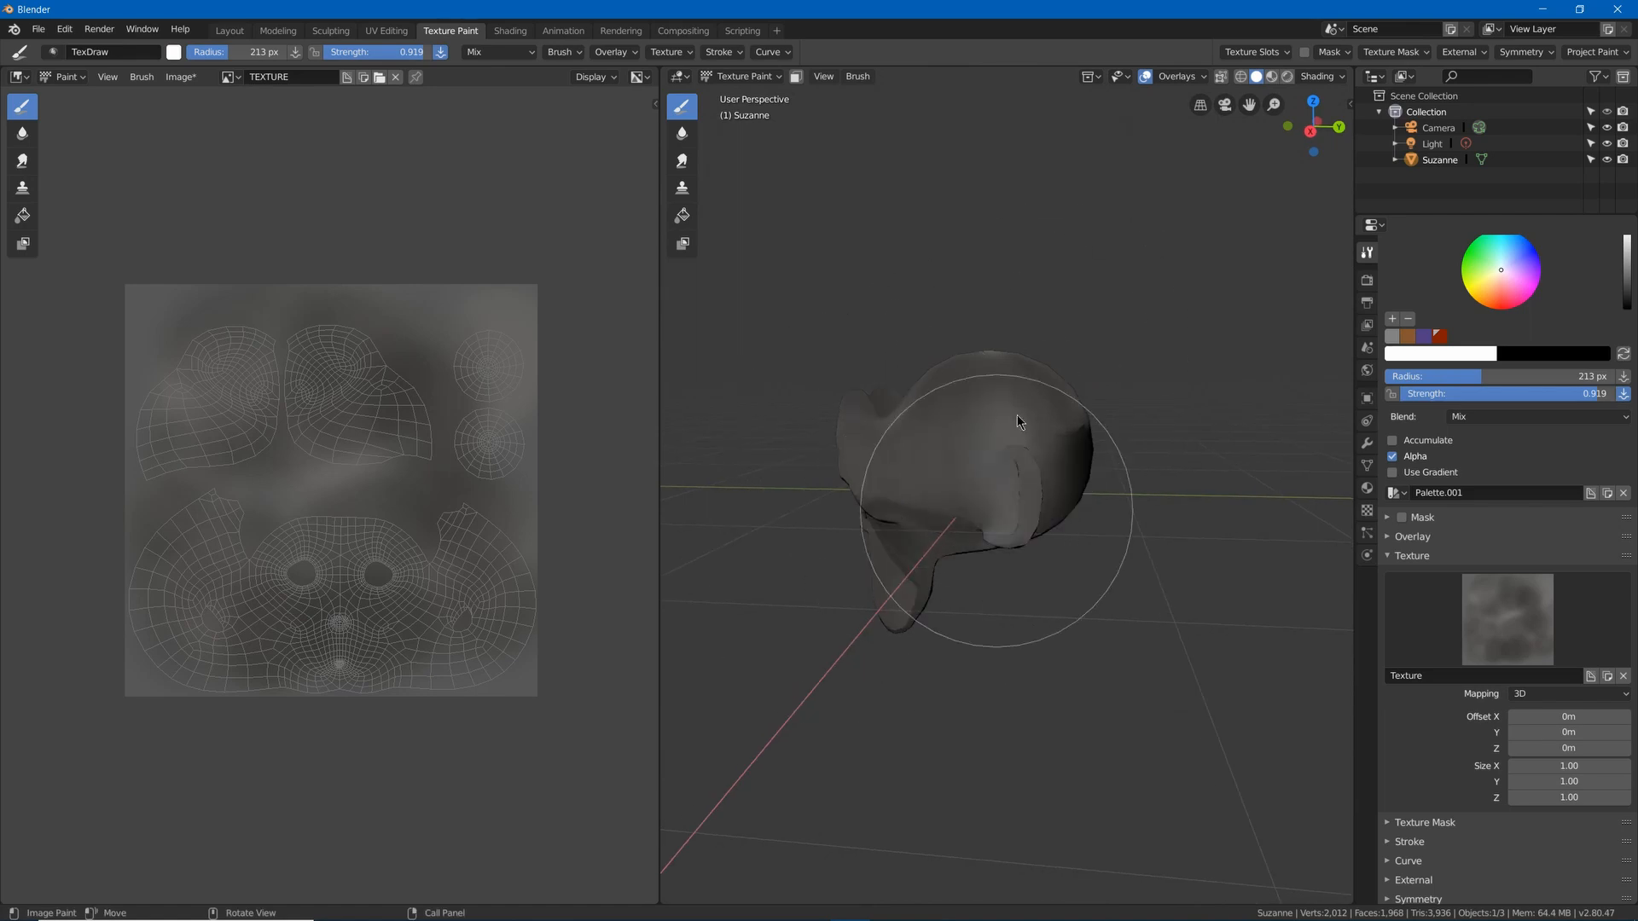
Set the brush texture mapping to Random and paint across the head and ear.
mouse_move(1024, 478)
middle_down()
mouse_move(1057, 512)
mouse_move(1053, 494)
middle_up()
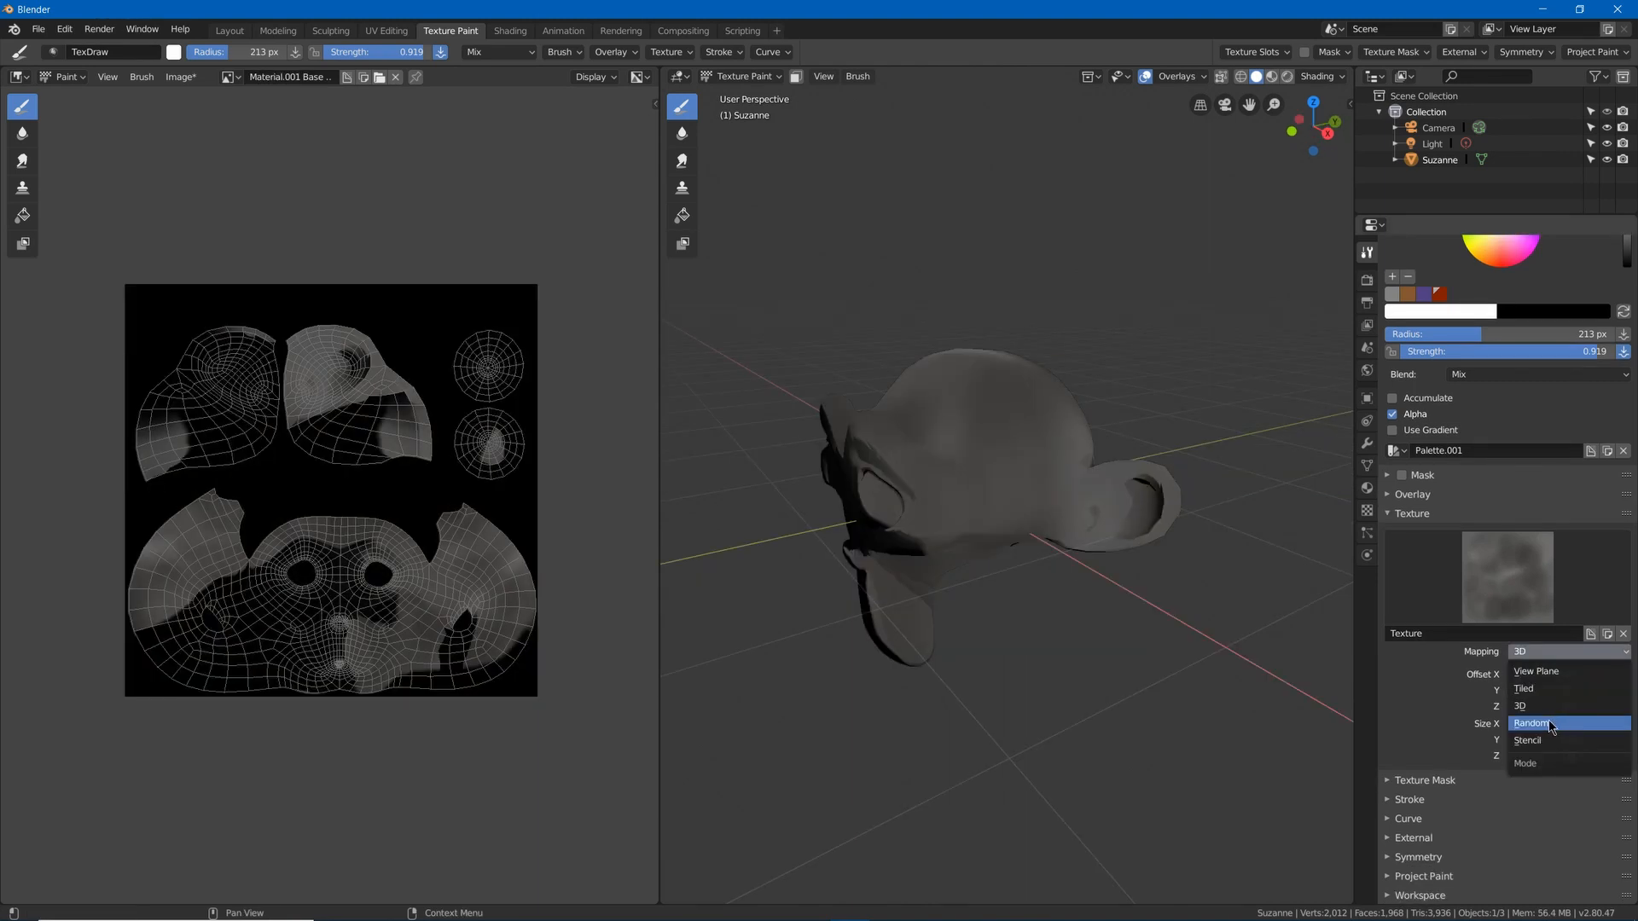
click(1488, 724)
mouse_move(1013, 446)
mouse_down()
mouse_move(963, 449)
mouse_move(954, 517)
mouse_move(1048, 480)
mouse_move(986, 413)
mouse_move(1287, 541)
mouse_up()
Set the brush texture mapping to Stencil and position the stencil image over the head.
click(1550, 637)
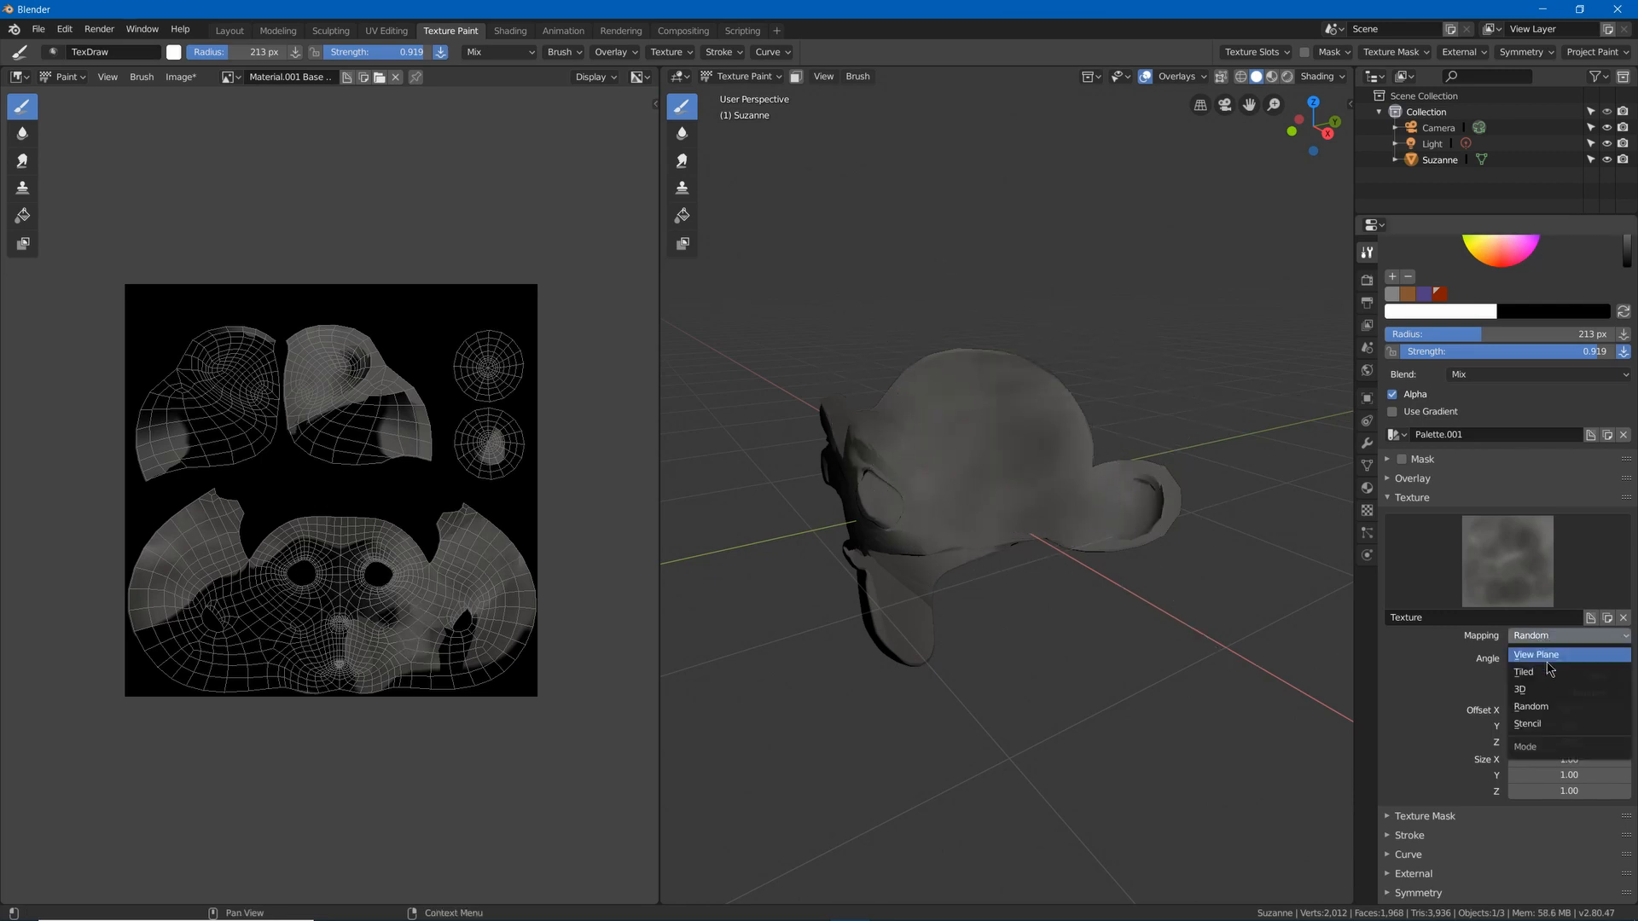
click(1544, 725)
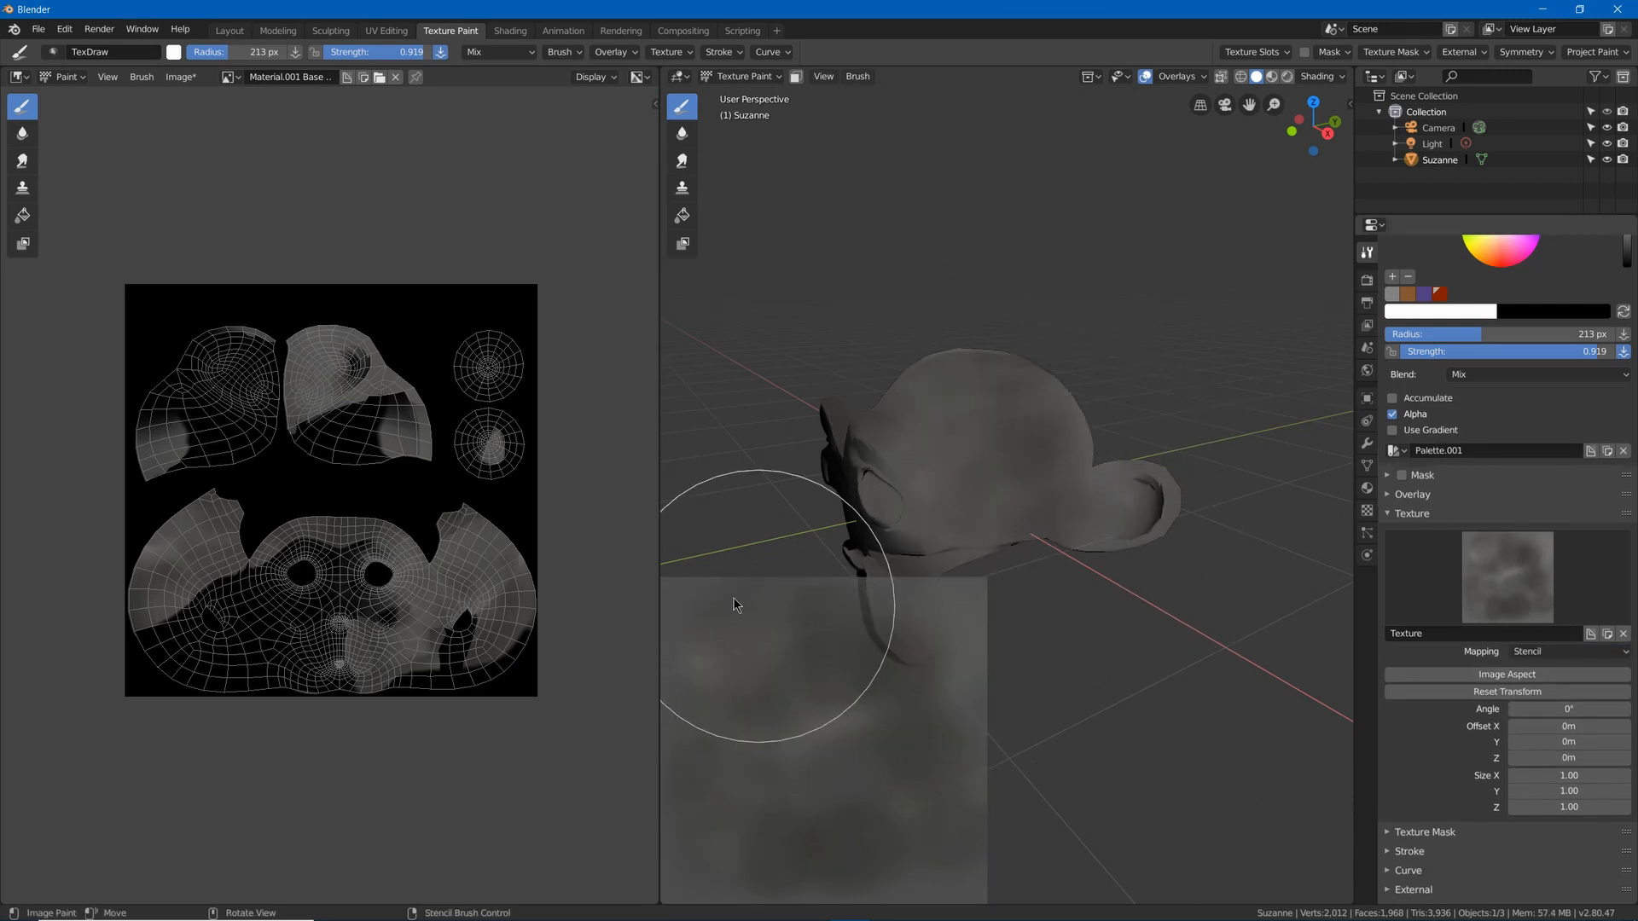
mouse_move(824, 749)
right_down()
mouse_move(946, 665)
mouse_move(907, 413)
mouse_move(969, 596)
mouse_move(1003, 372)
mouse_move(1065, 444)
mouse_move(1016, 436)
mouse_move(1071, 420)
mouse_move(1089, 388)
mouse_move(1113, 412)
mouse_move(1097, 350)
mouse_move(958, 355)
mouse_move(1178, 384)
mouse_move(1139, 346)
mouse_move(1090, 337)
mouse_move(1114, 336)
right_up()
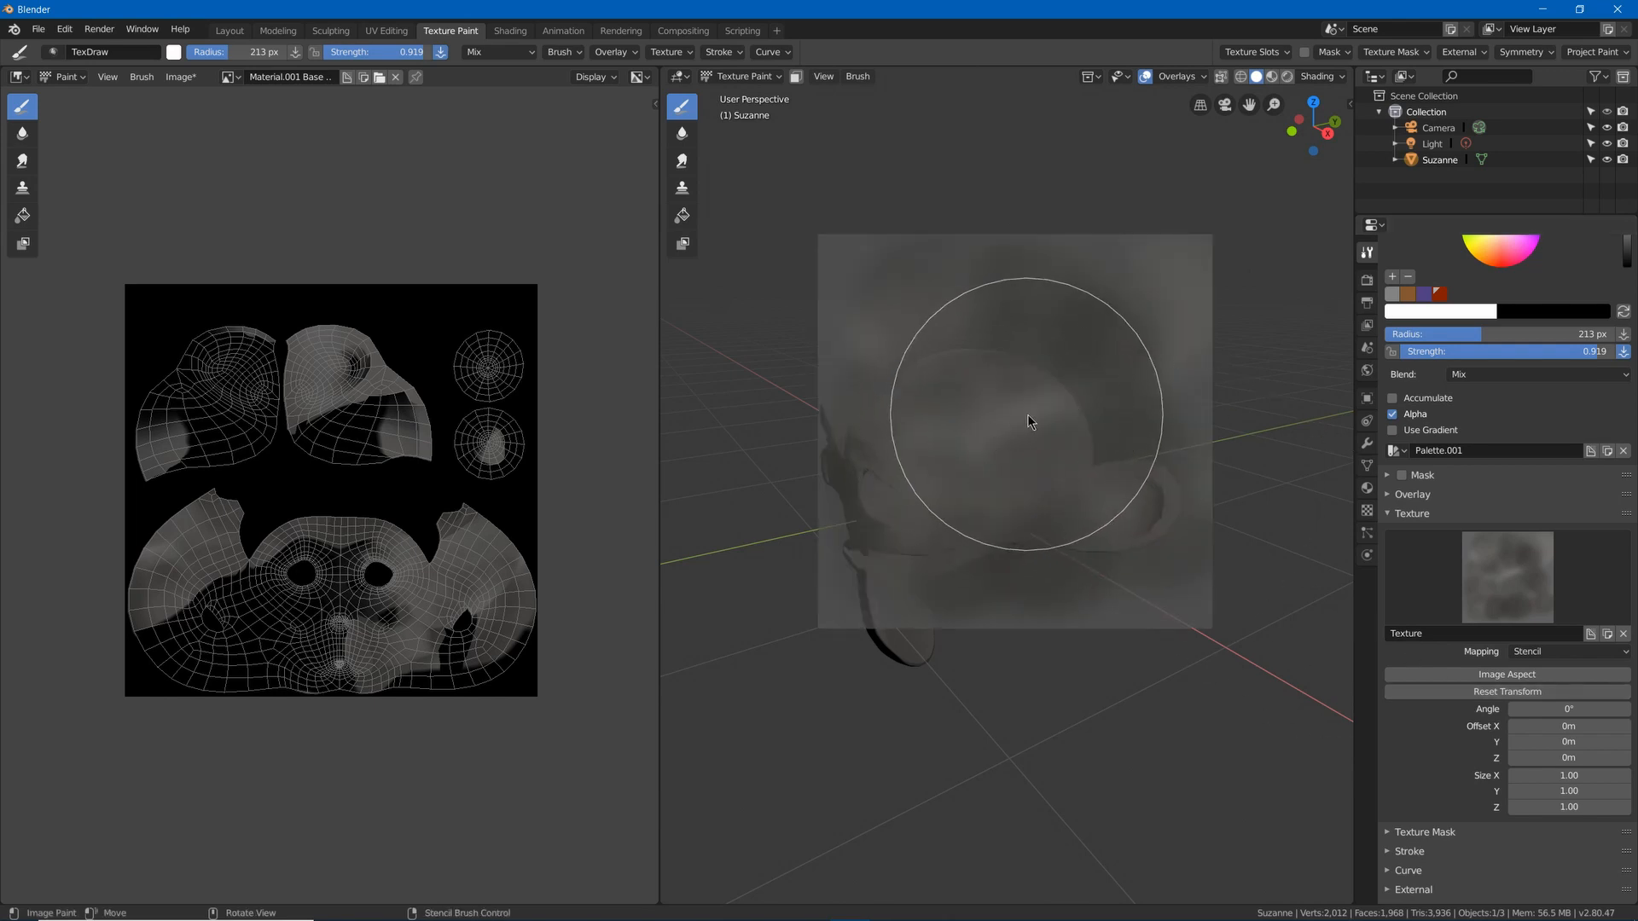
right_drag(1068, 450, 1037, 495)
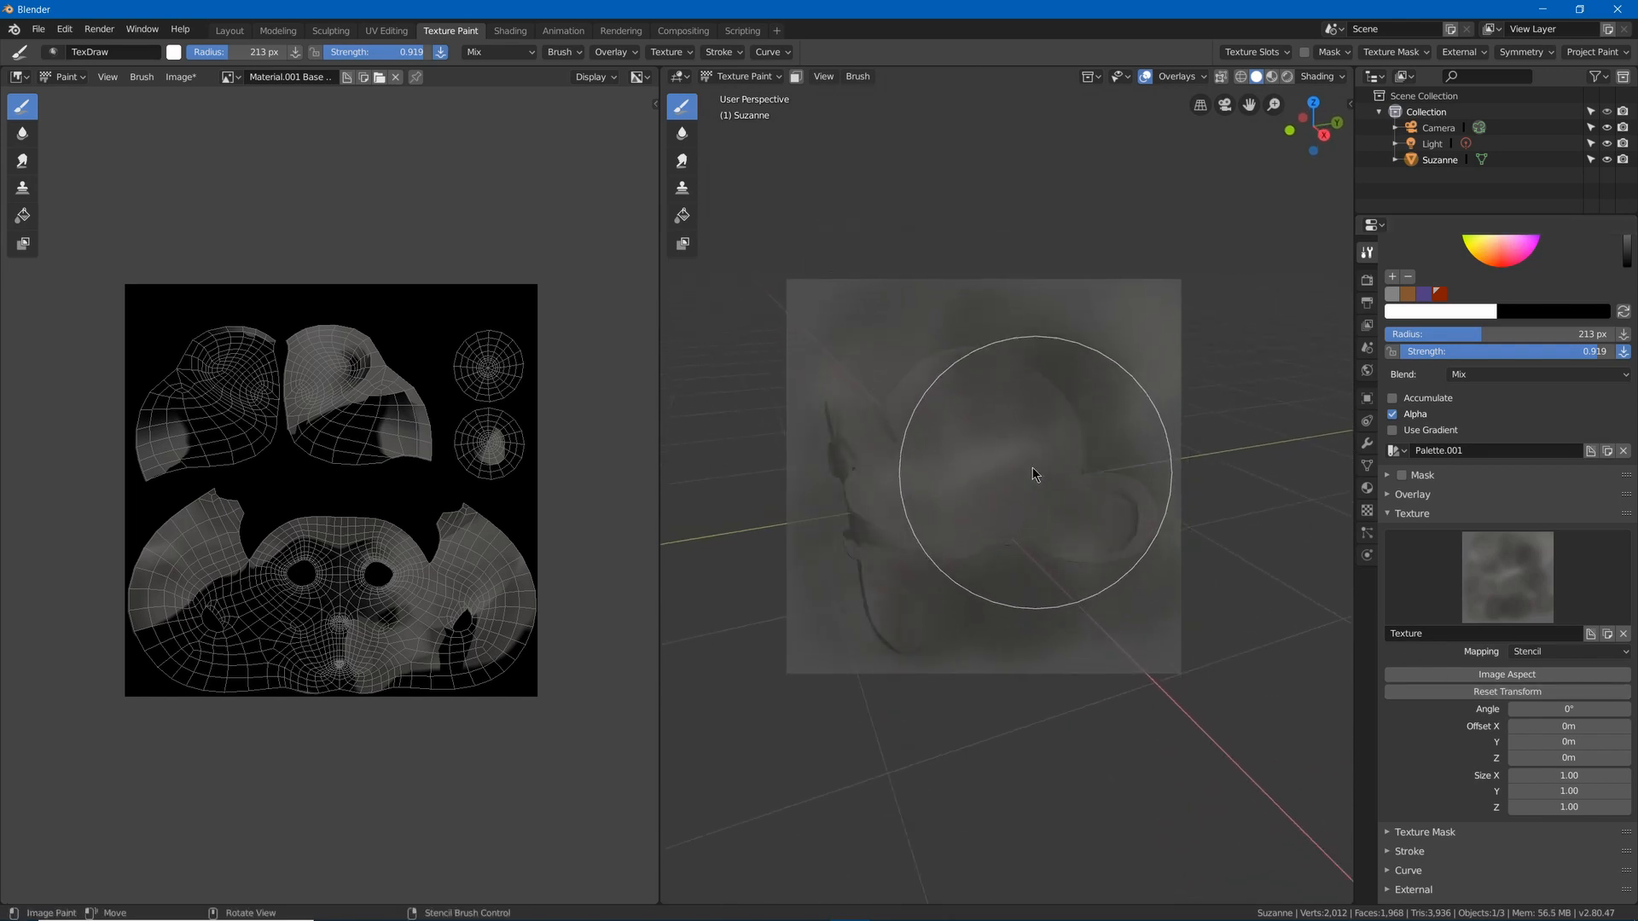
mouse_move(1082, 464)
middle_down()
mouse_move(1192, 446)
mouse_move(958, 479)
middle_up()
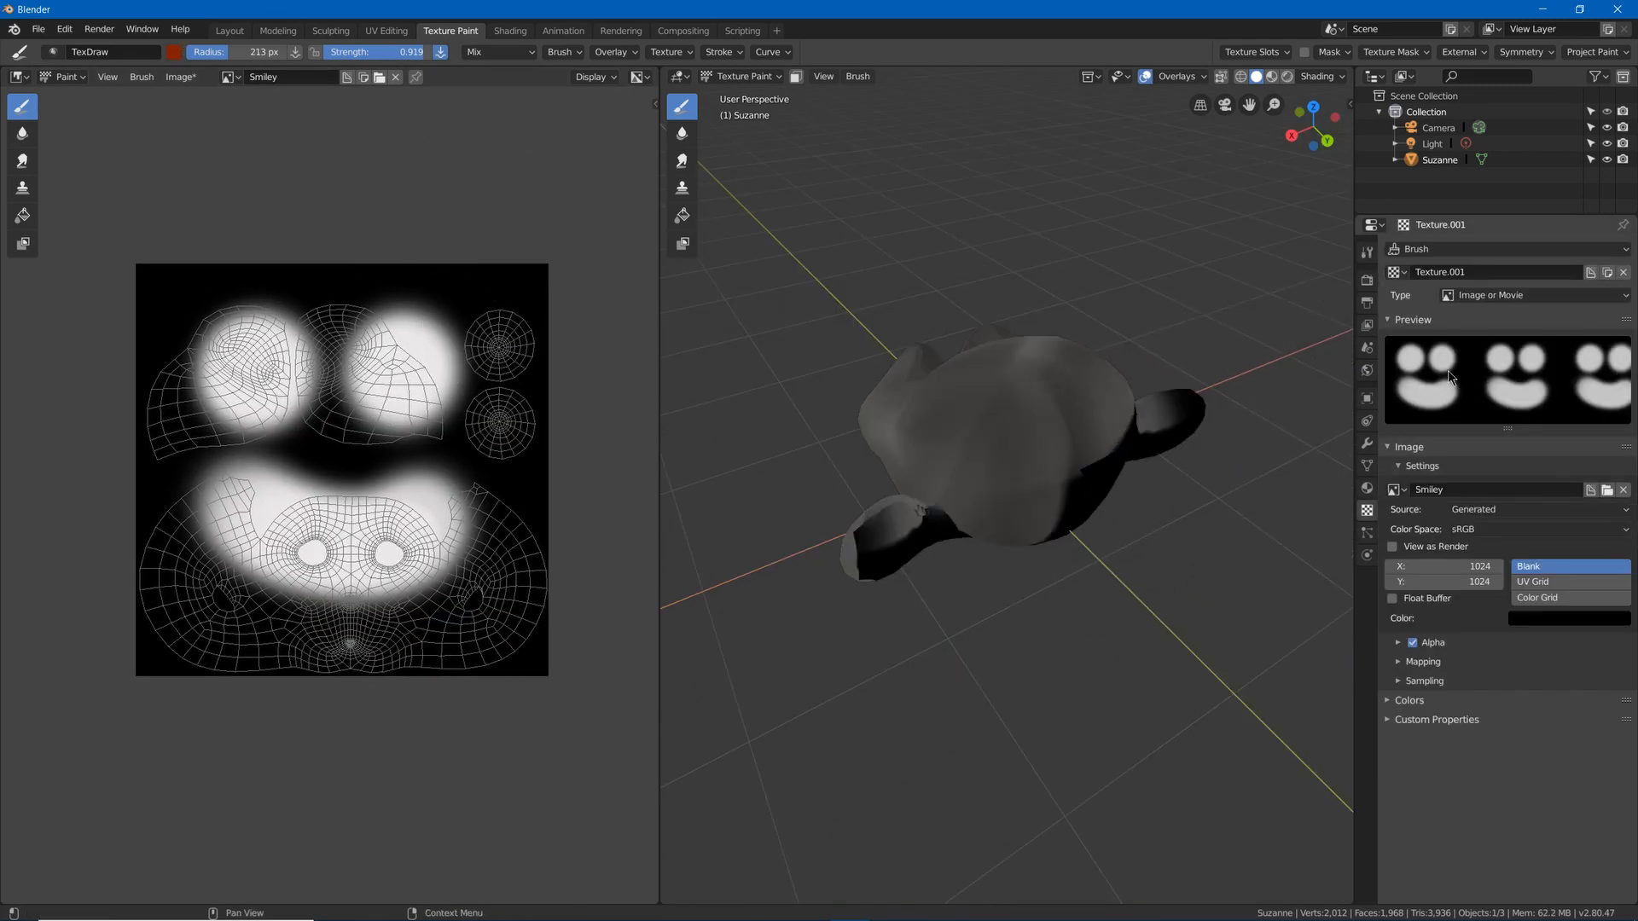
Assign the smiley image texture, Texture.001, as the brush's texture mask.
click(1366, 252)
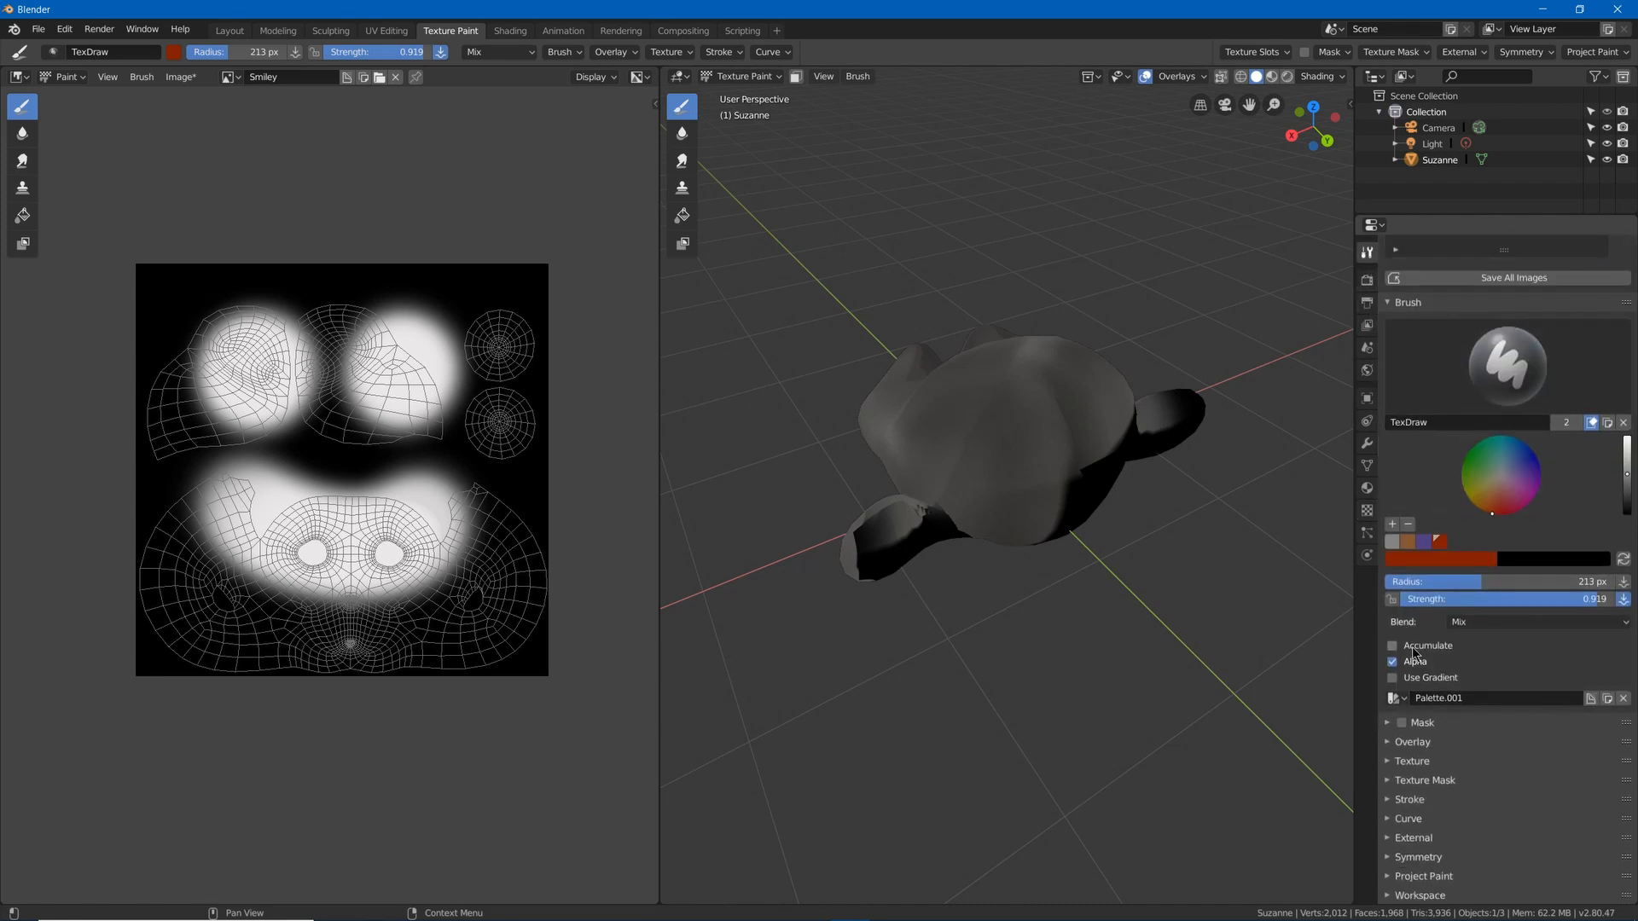
click(1387, 761)
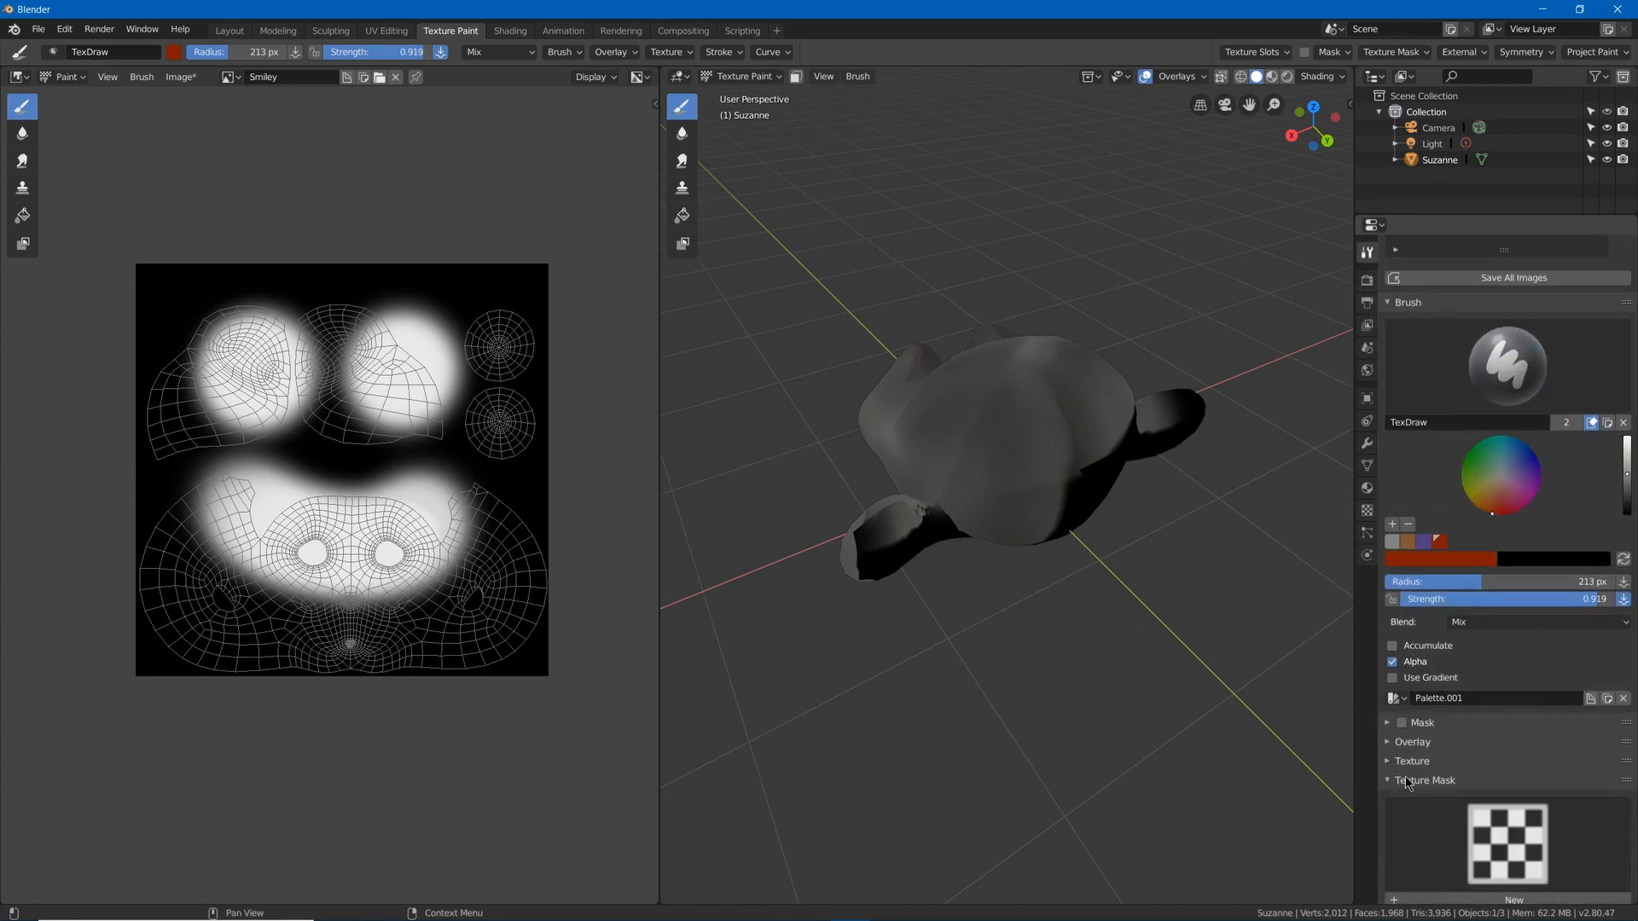
scroll(1425, 767, down, 5)
click(1481, 651)
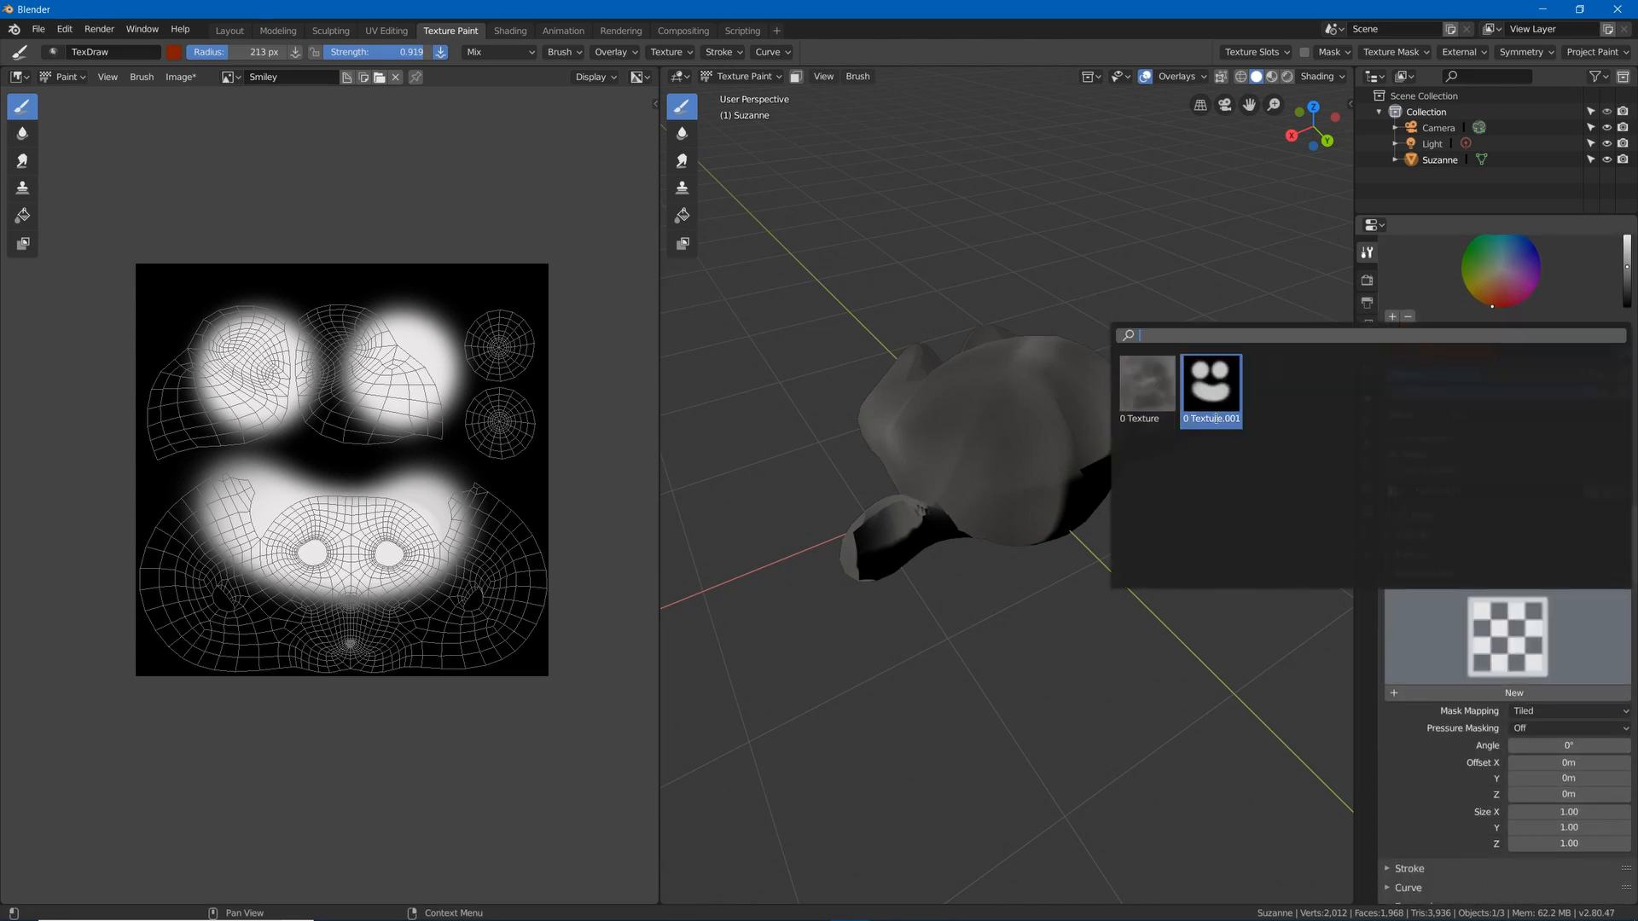
click(1212, 384)
Try painting red strokes over the head from two angles with the Tiled texture mask, and undo them.
middle_drag(1060, 512, 1247, 343)
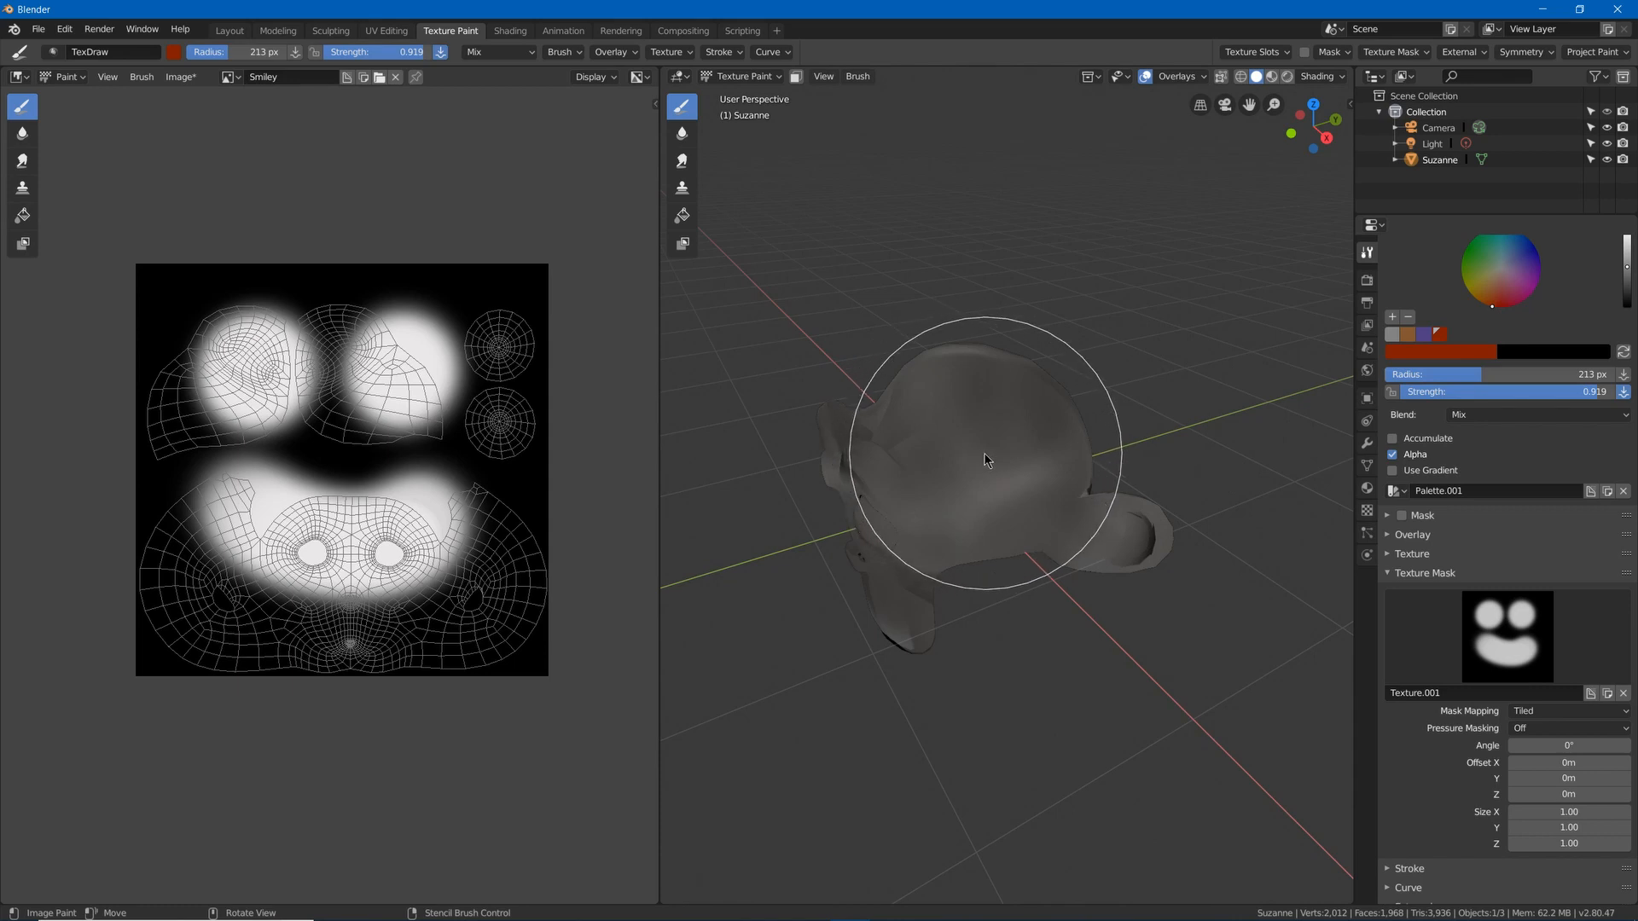
mouse_move(957, 437)
mouse_down()
mouse_move(946, 422)
mouse_move(948, 498)
mouse_move(972, 469)
mouse_move(1008, 468)
mouse_up()
middle_drag(1007, 462, 918, 477)
mouse_move(946, 465)
mouse_down()
mouse_move(1067, 424)
mouse_move(1123, 463)
mouse_up()
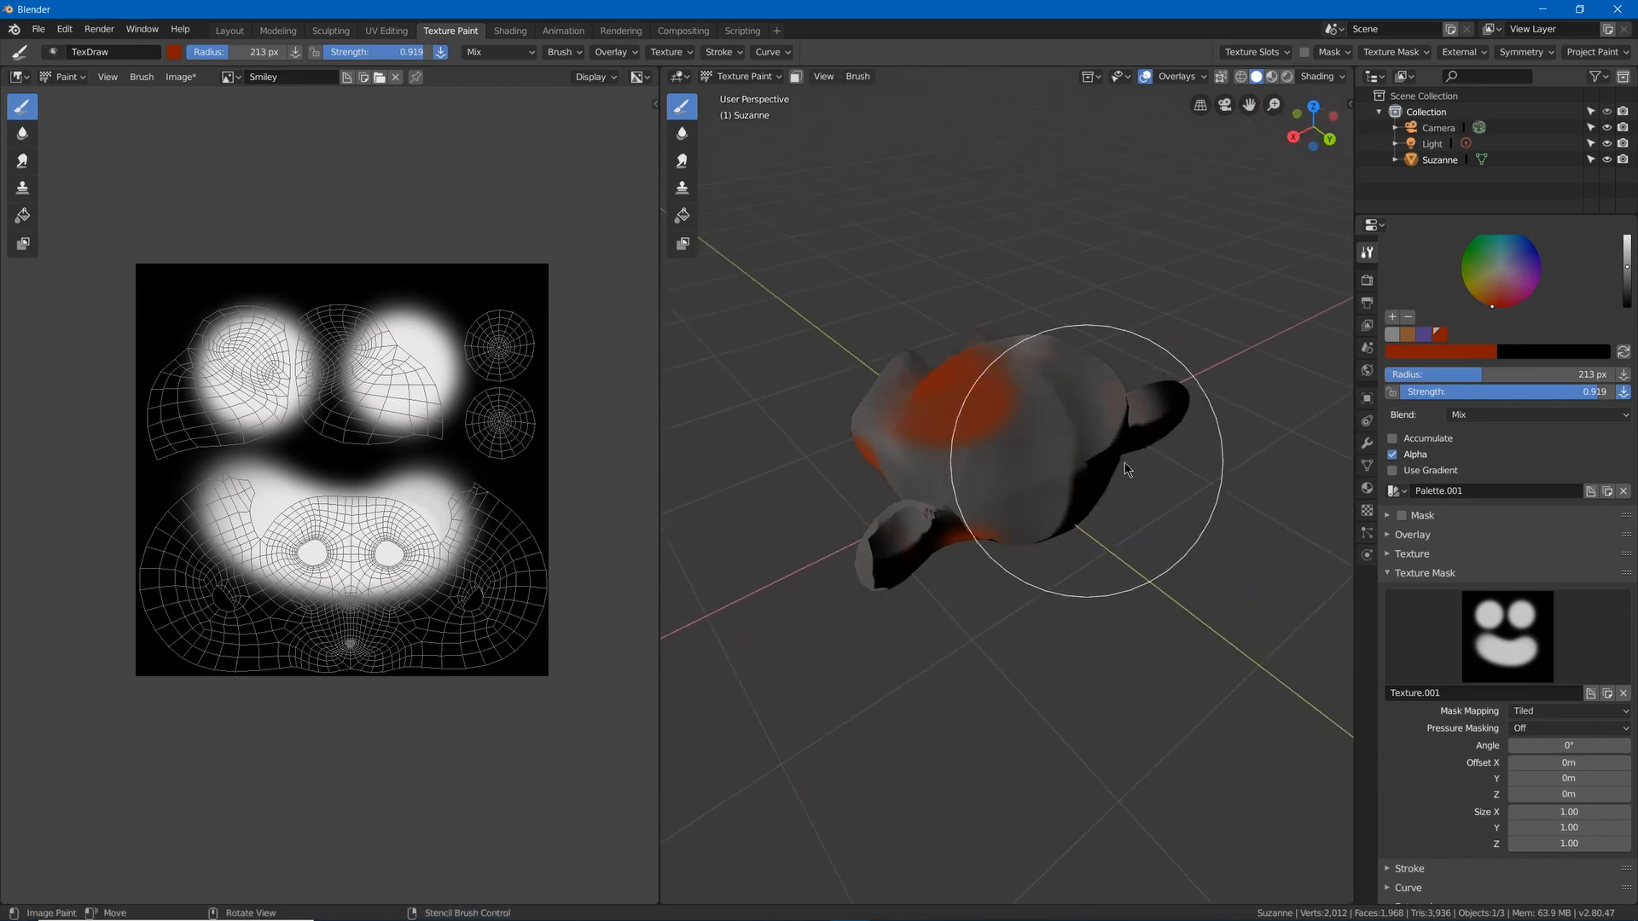
key(ctrl+z)
key(ctrl+z)
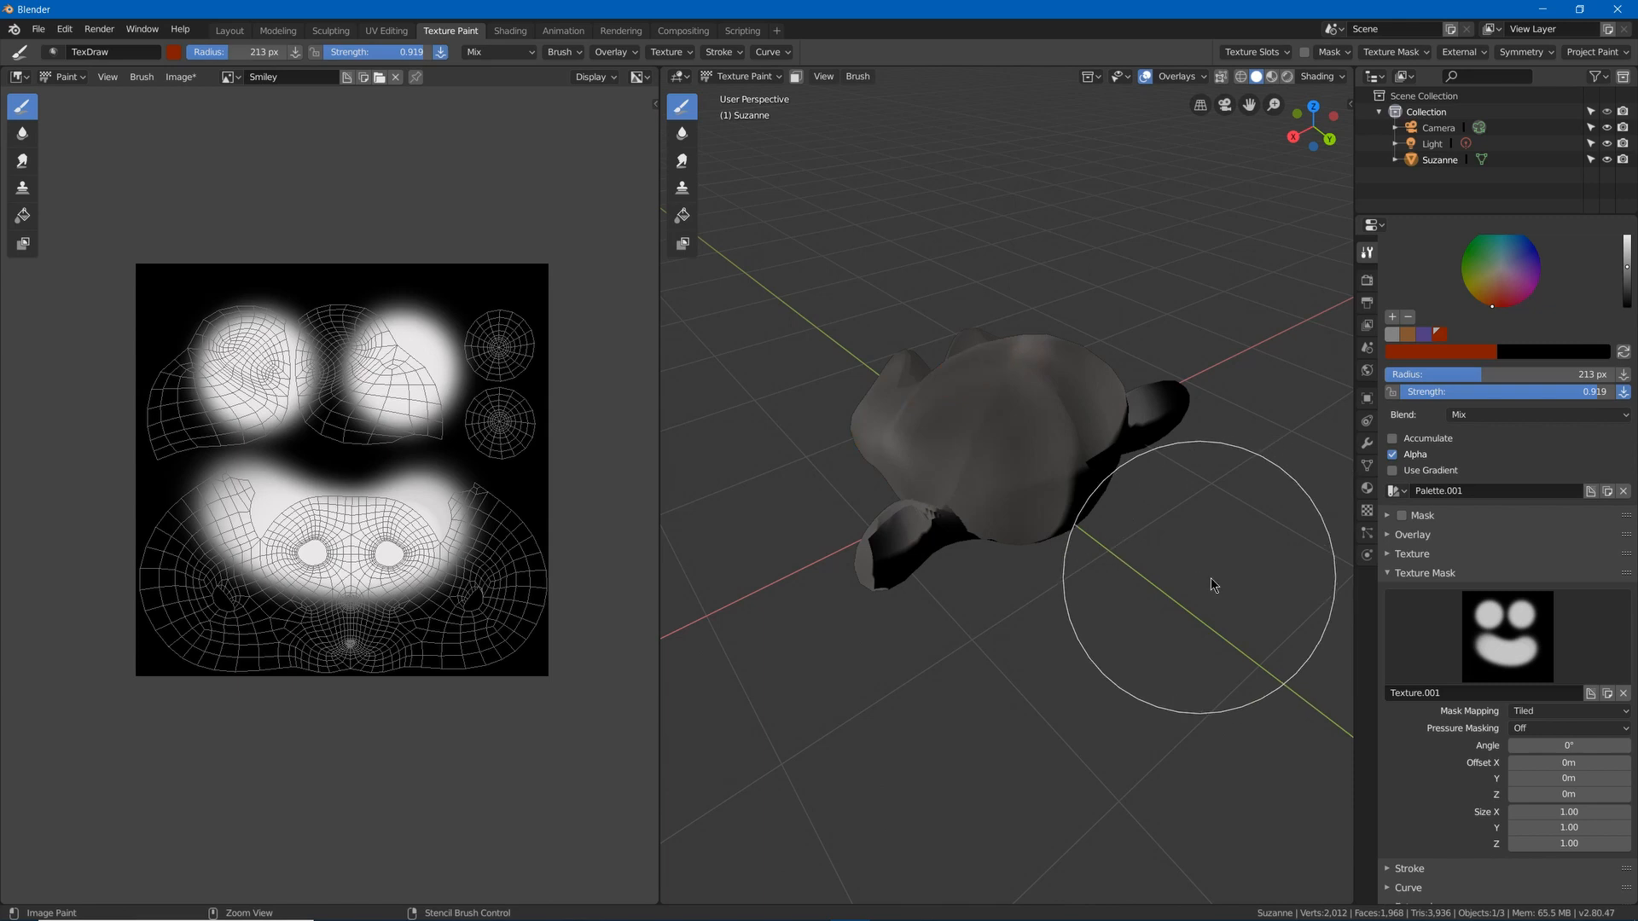
Set the mask mapping to Stencil, shrink and center the smiley stencil over the head, and paint through it.
click(1533, 712)
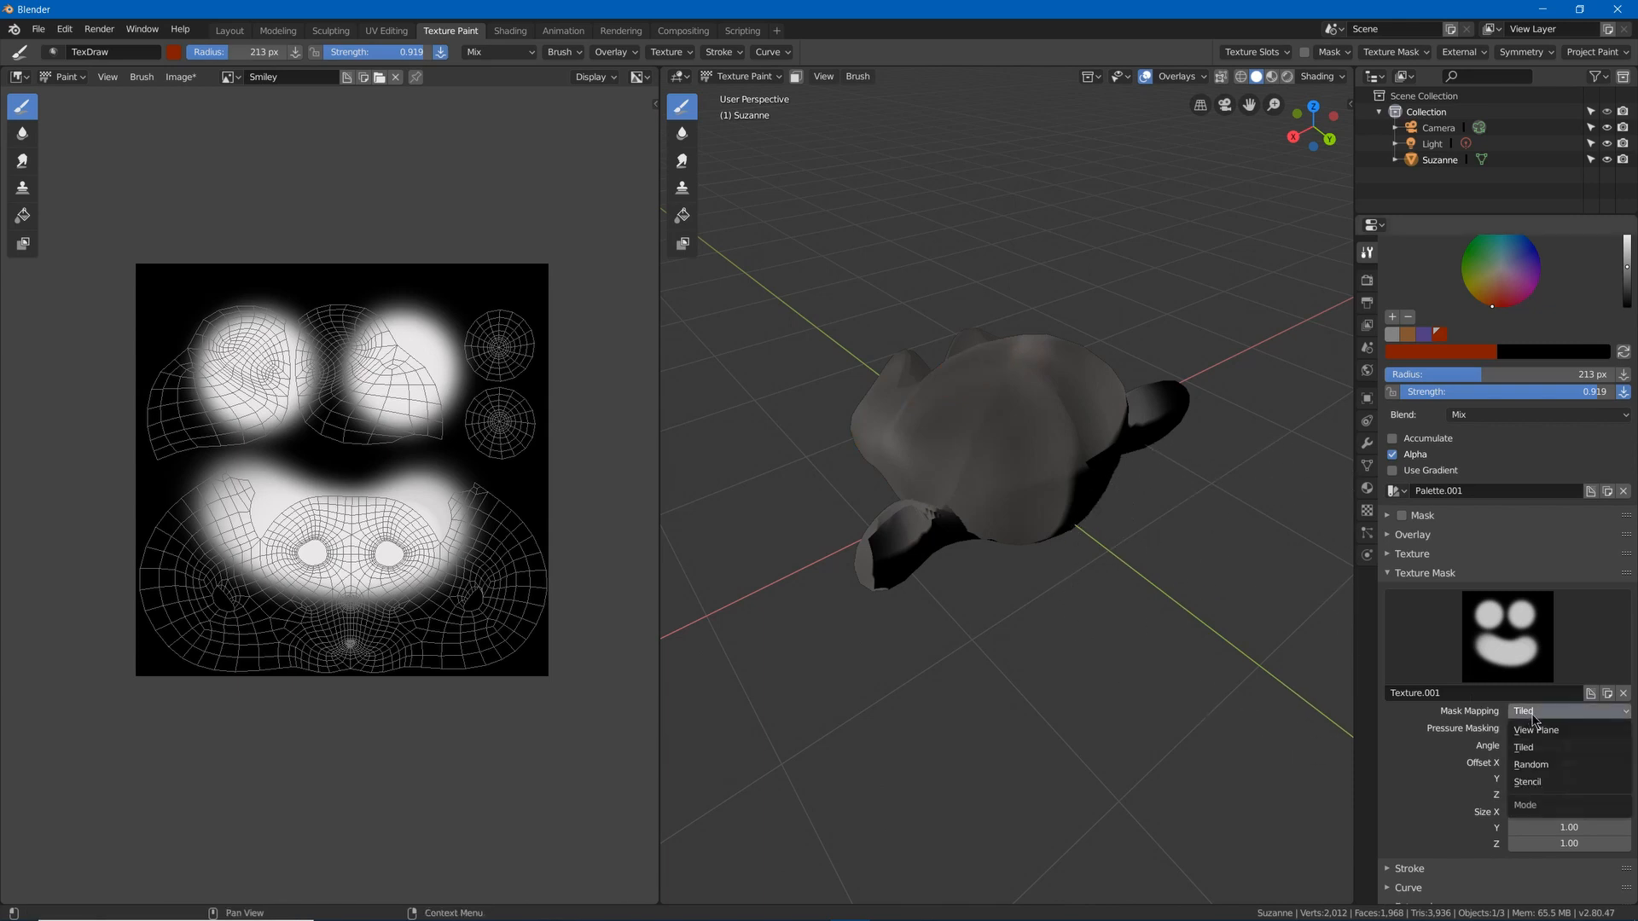
click(1546, 782)
right_drag(869, 831, 1015, 548)
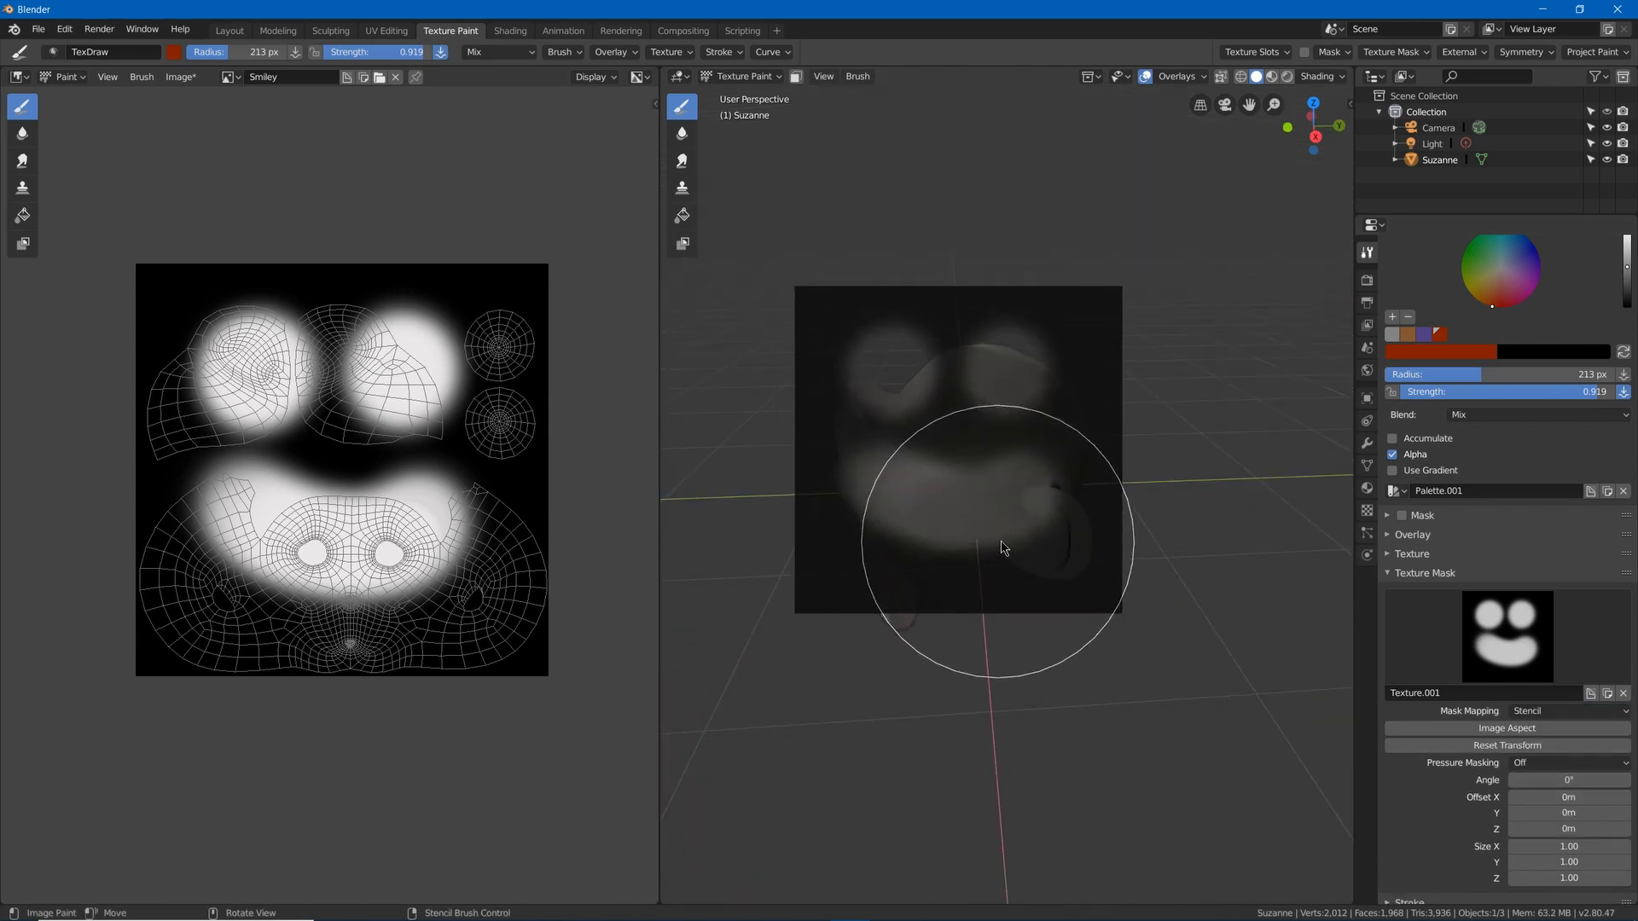
shift+right_drag(1096, 384, 1042, 432)
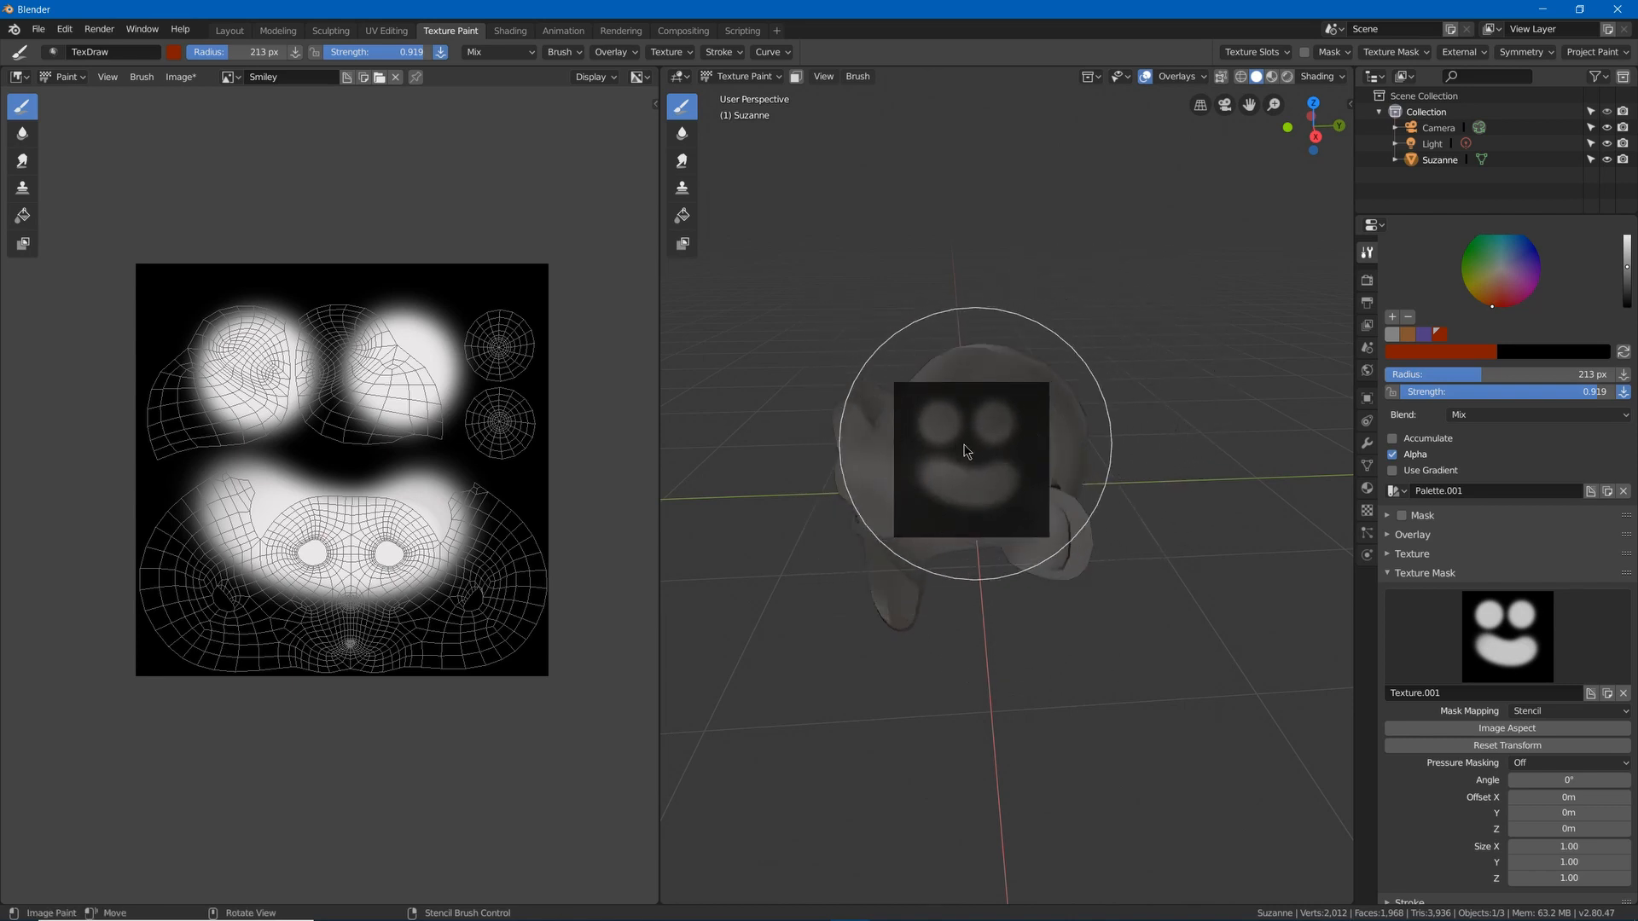
mouse_move(958, 431)
mouse_down()
mouse_move(984, 417)
mouse_move(1038, 446)
mouse_up()
mouse_move(1038, 446)
middle_down()
mouse_move(1133, 446)
mouse_move(1009, 435)
mouse_move(1149, 465)
mouse_move(959, 444)
mouse_move(911, 495)
mouse_move(1094, 498)
mouse_move(1088, 531)
mouse_move(1133, 519)
mouse_move(969, 476)
middle_up()
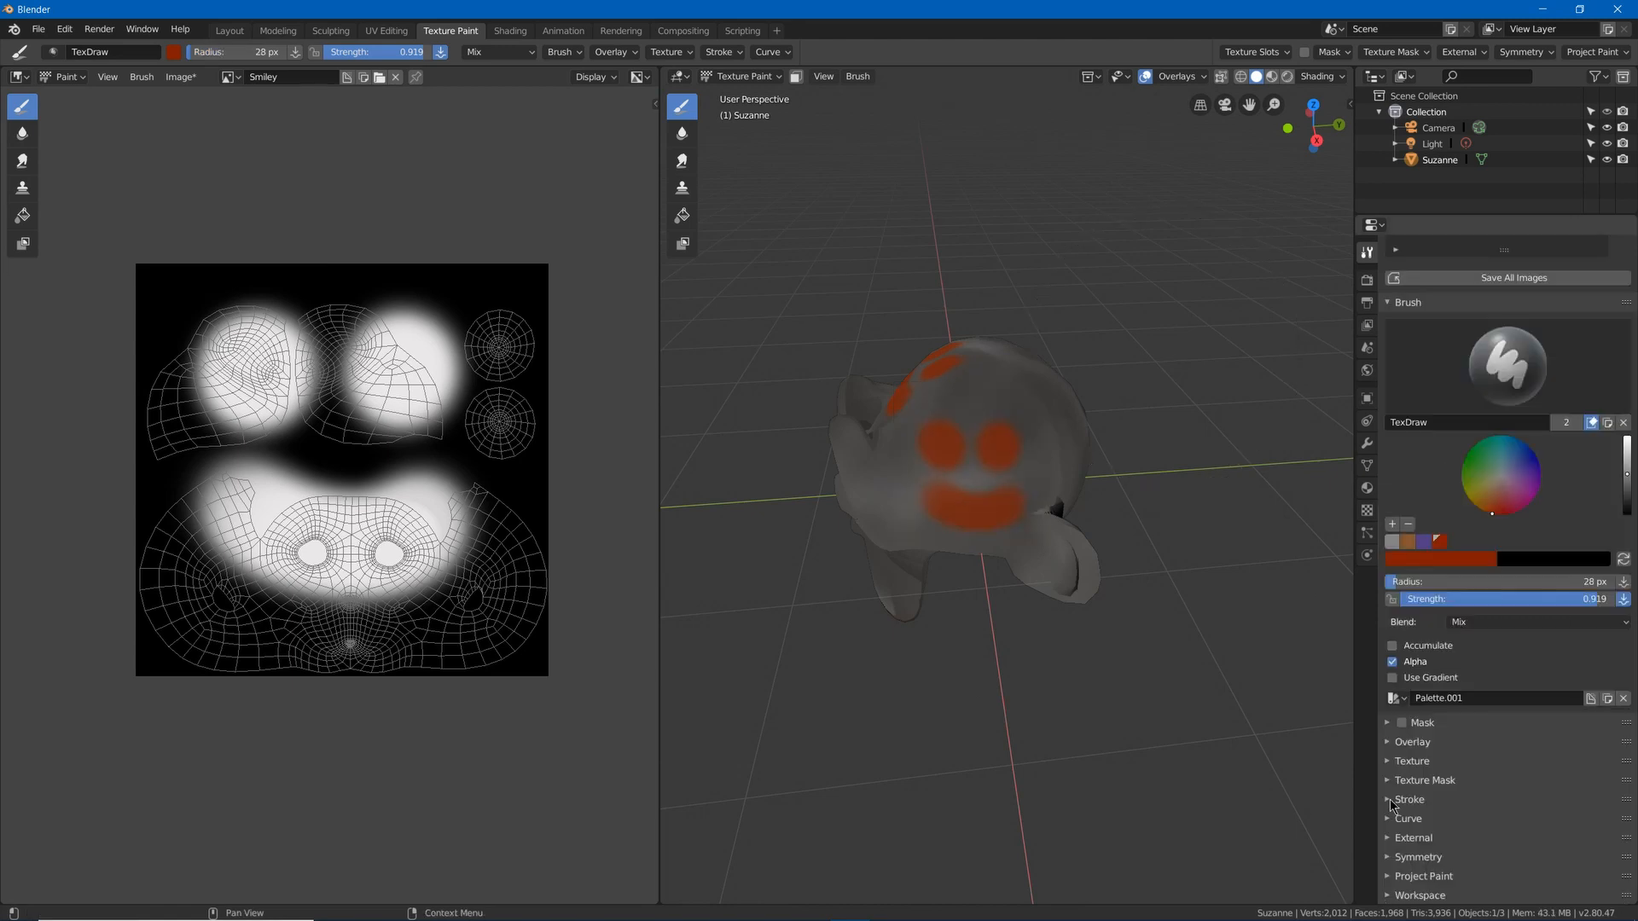
Try the Dots stroke method with a test stroke on the head and undo the stroke.
click(1392, 802)
scroll(1478, 590, down, 3)
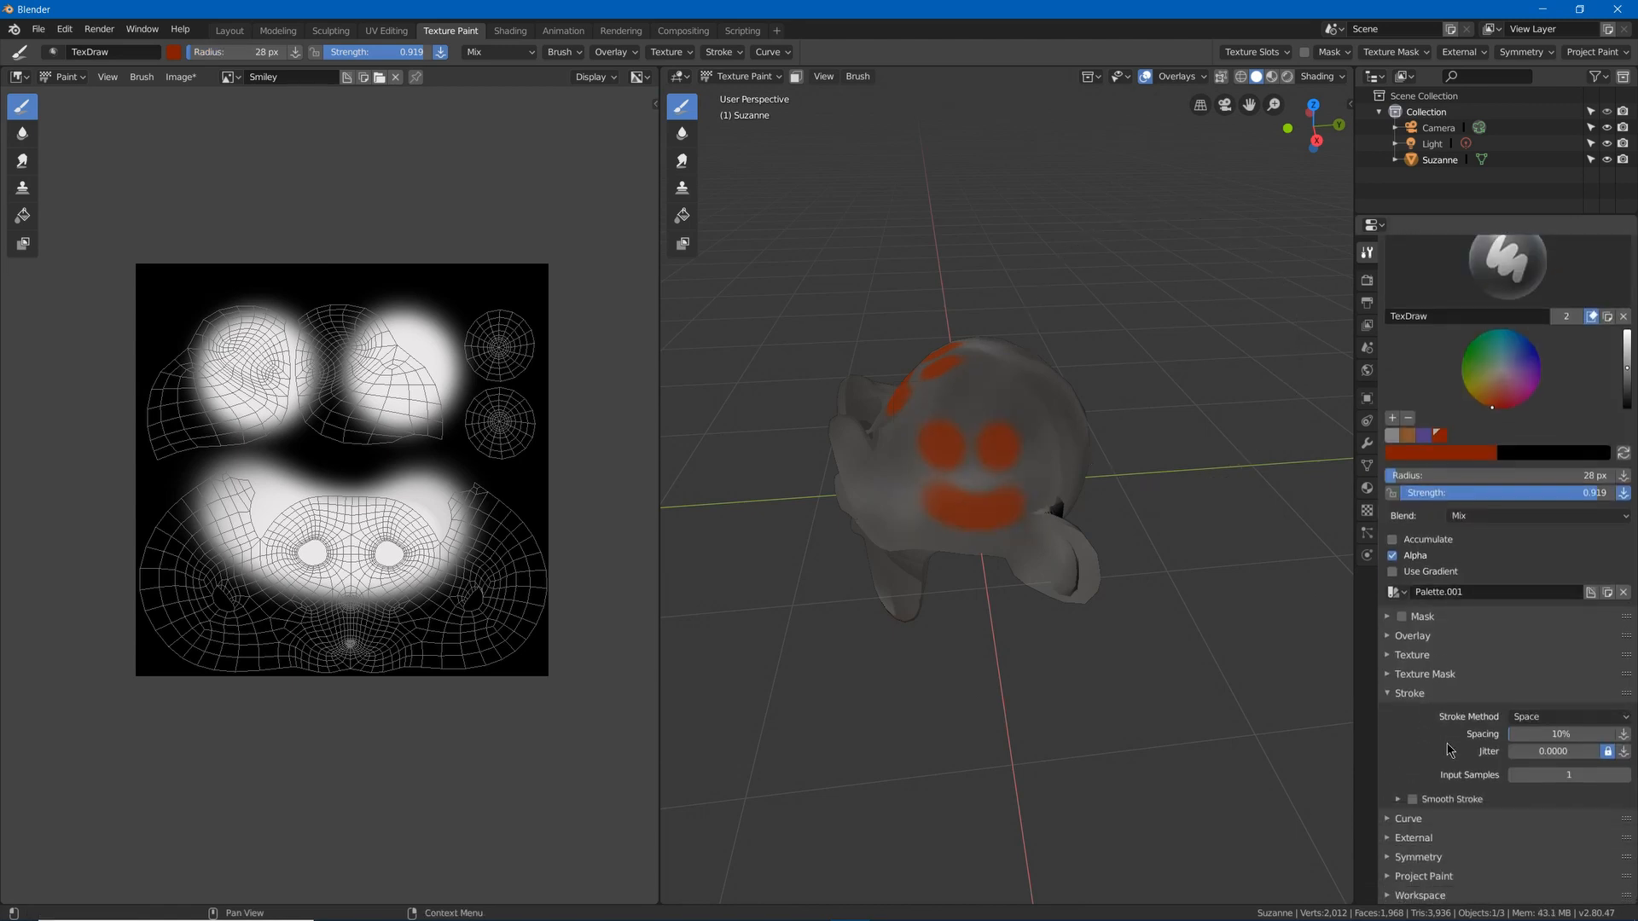
click(1523, 717)
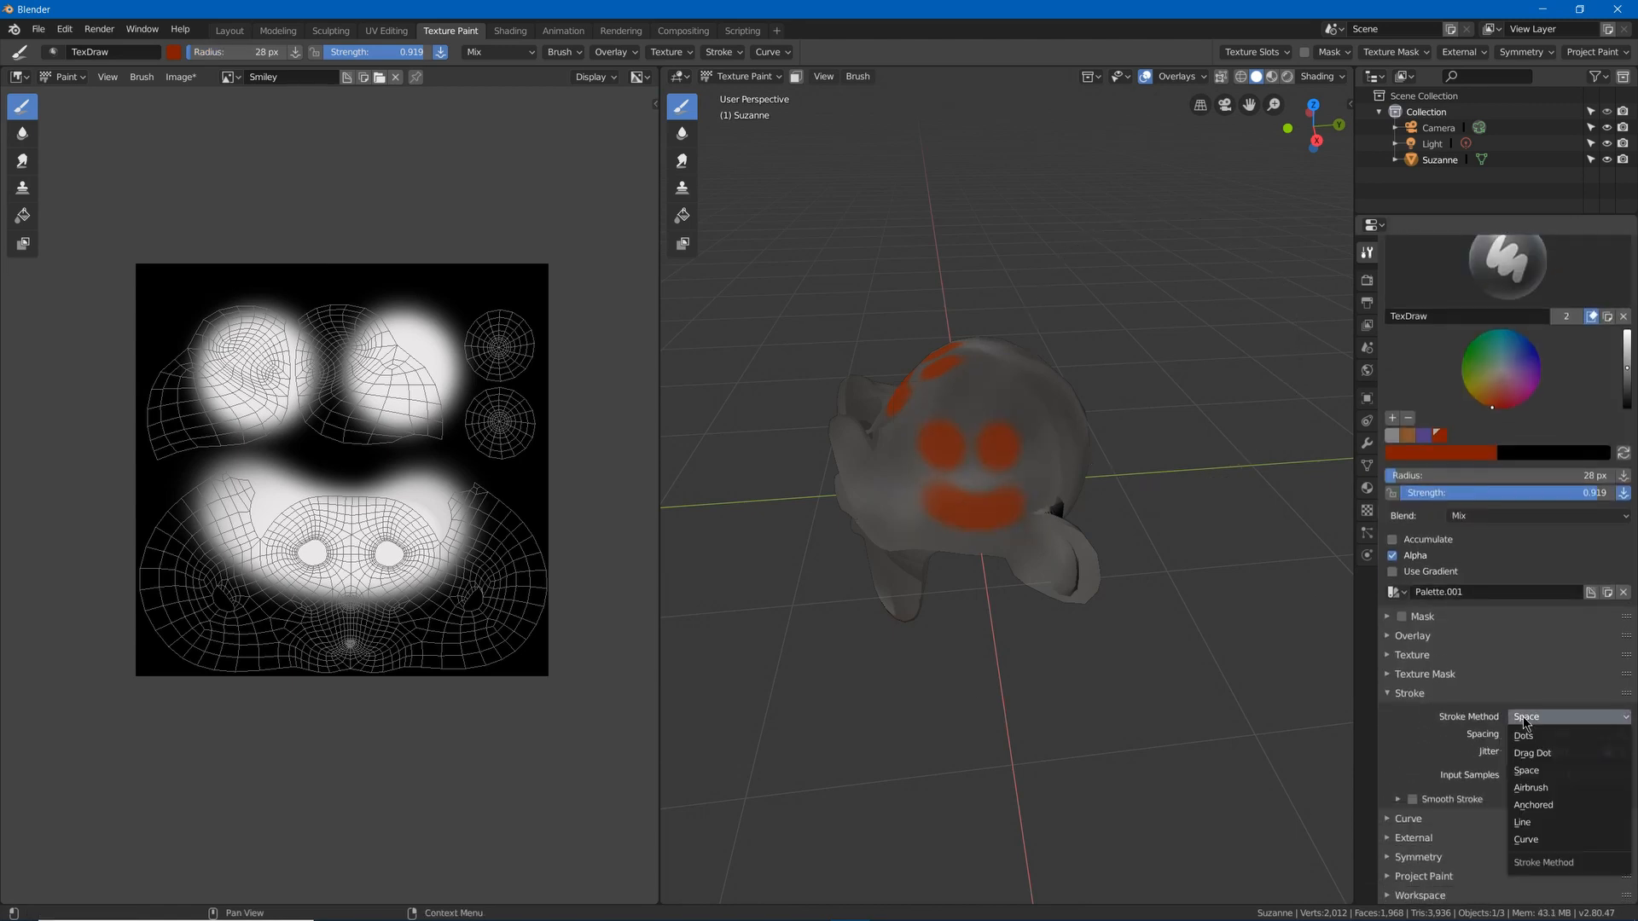
click(1527, 735)
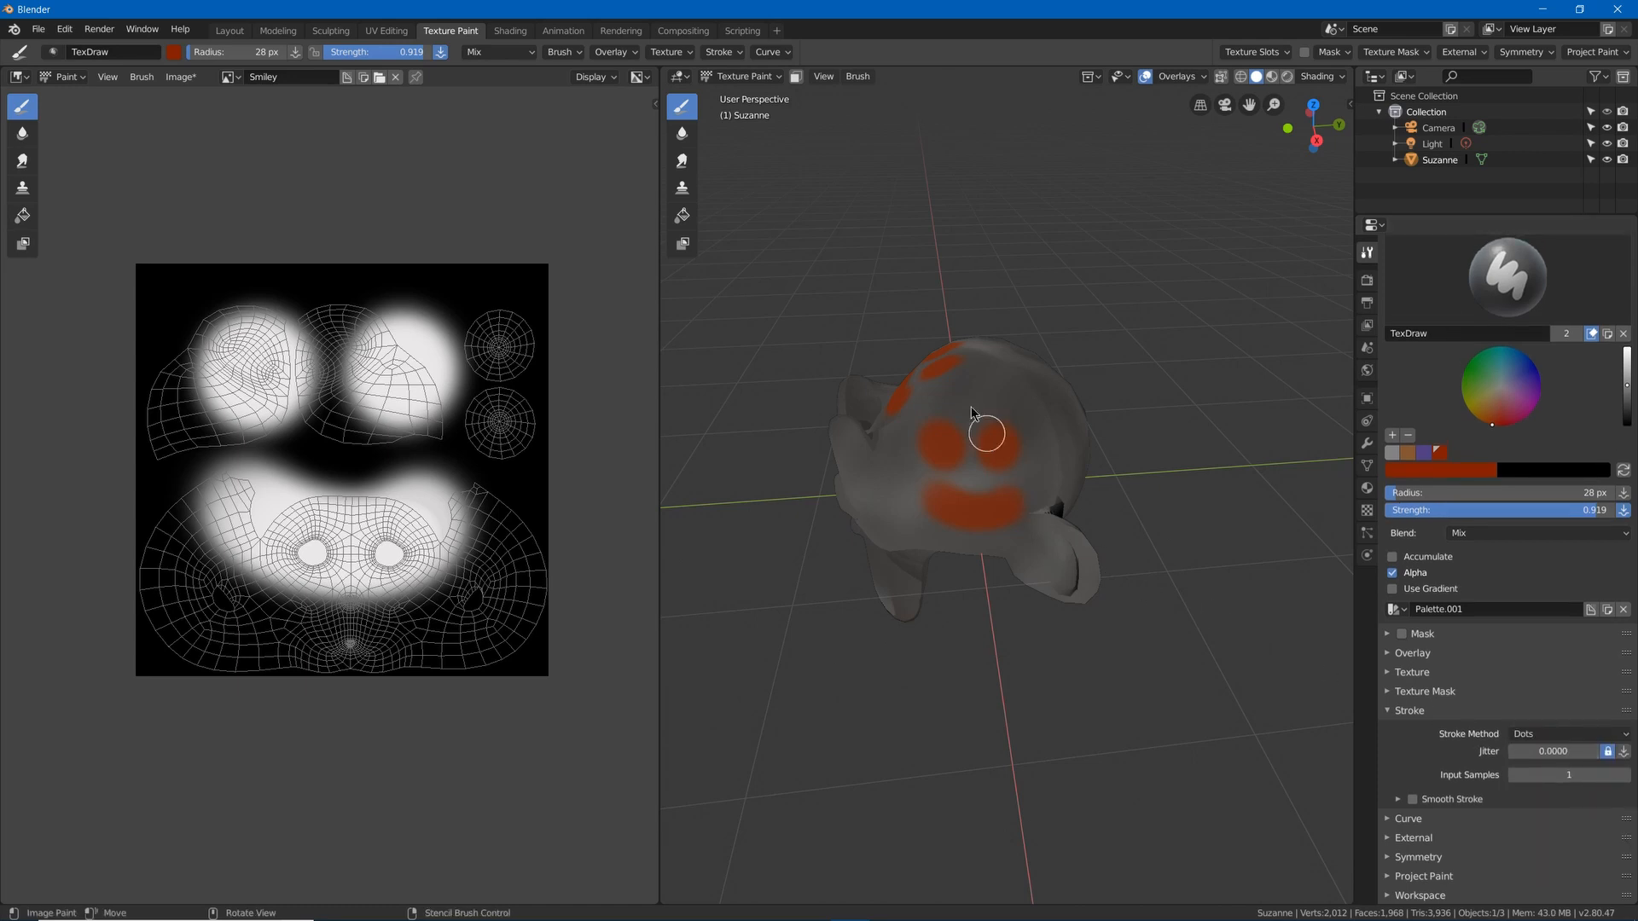
key(ctrl+z)
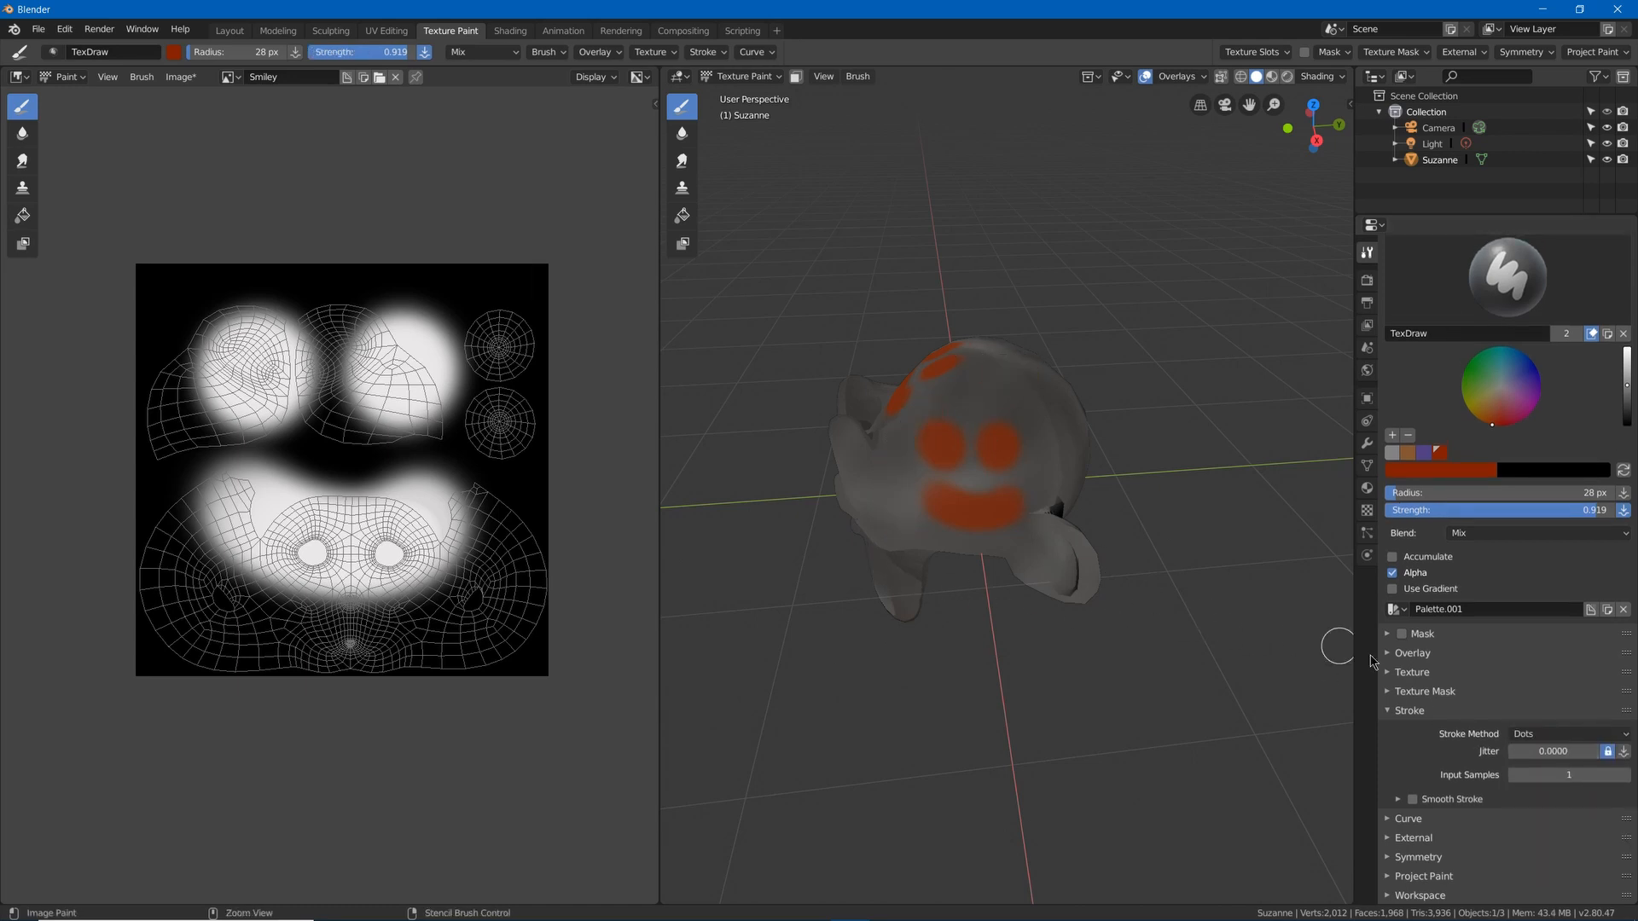
Place separate dabs on the head with the Drag Dot stroke method and spray more with Airbrush.
click(1529, 735)
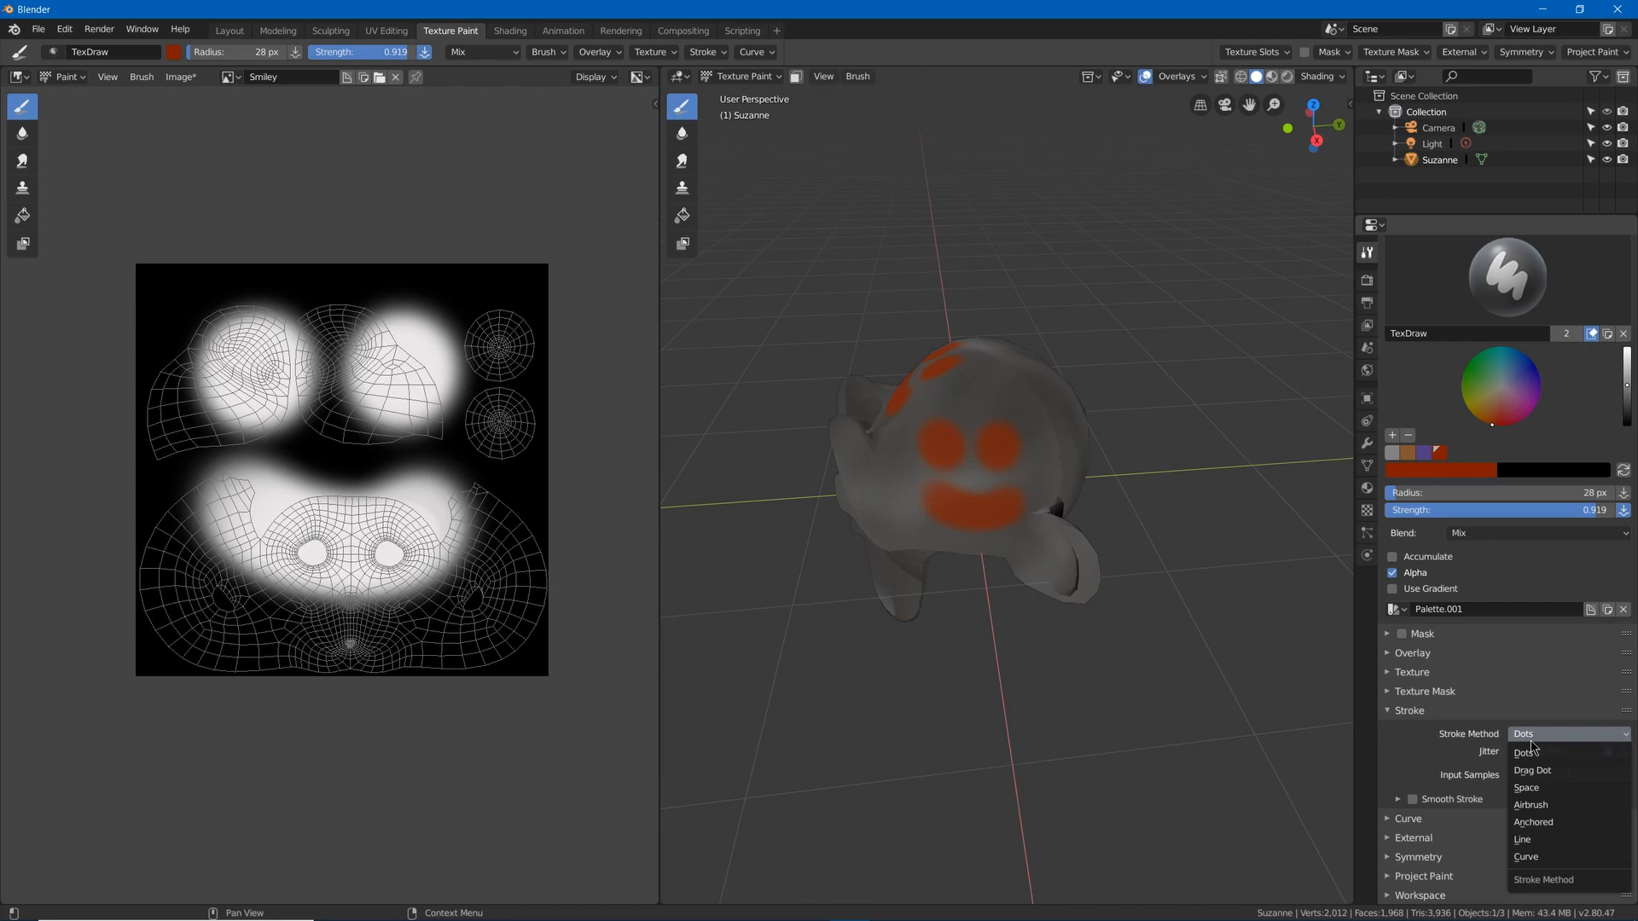
click(1566, 770)
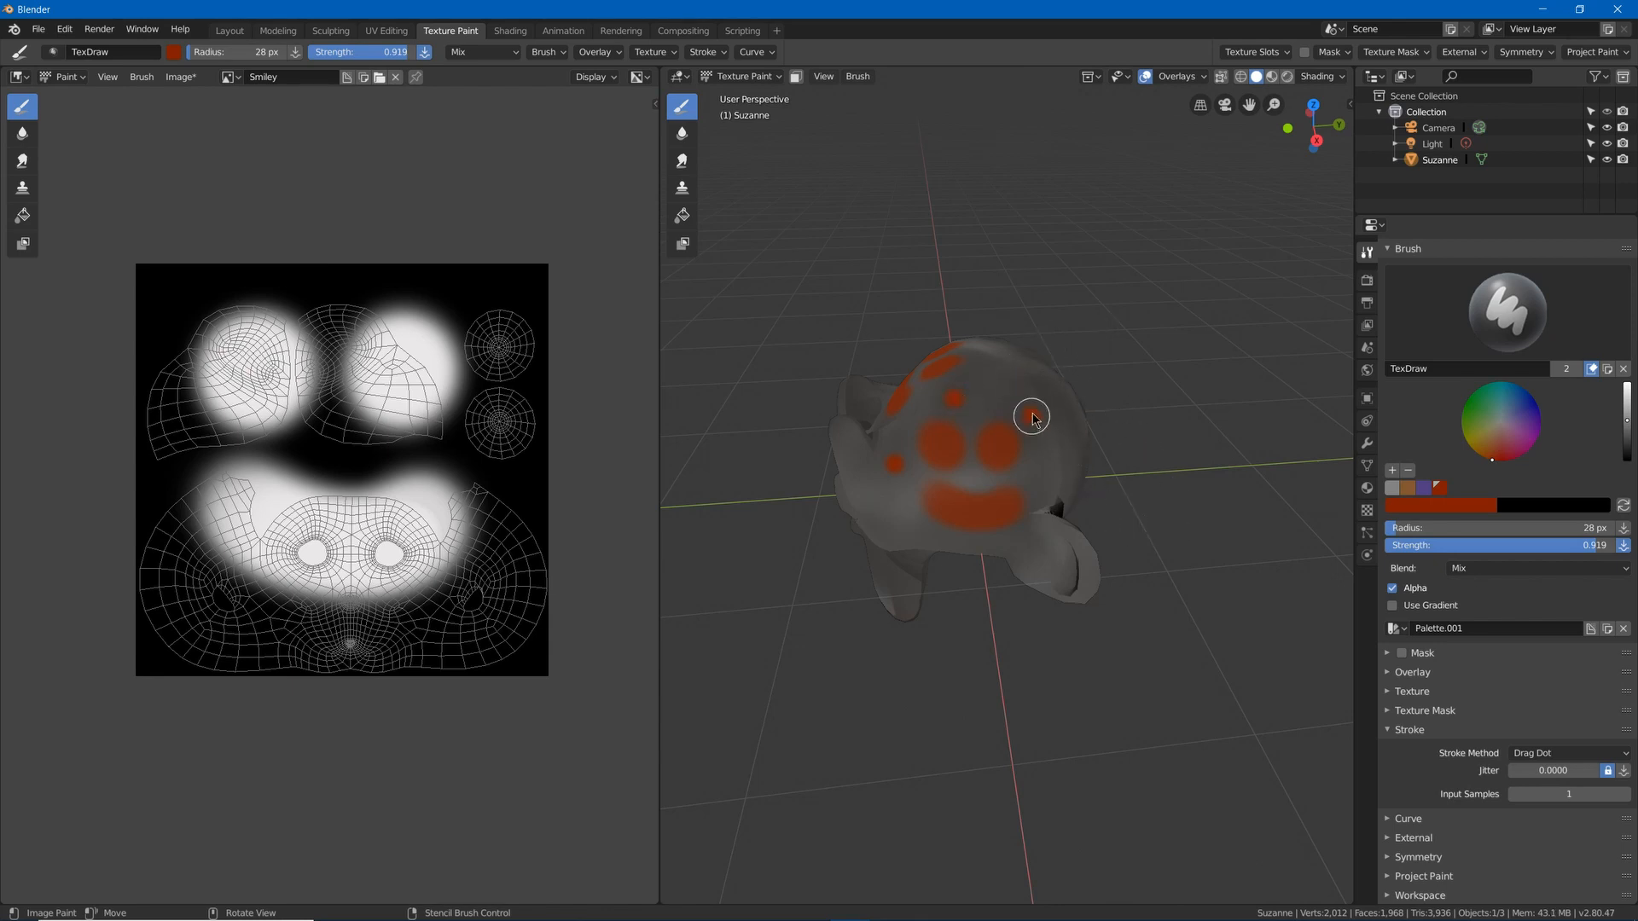
click(1519, 754)
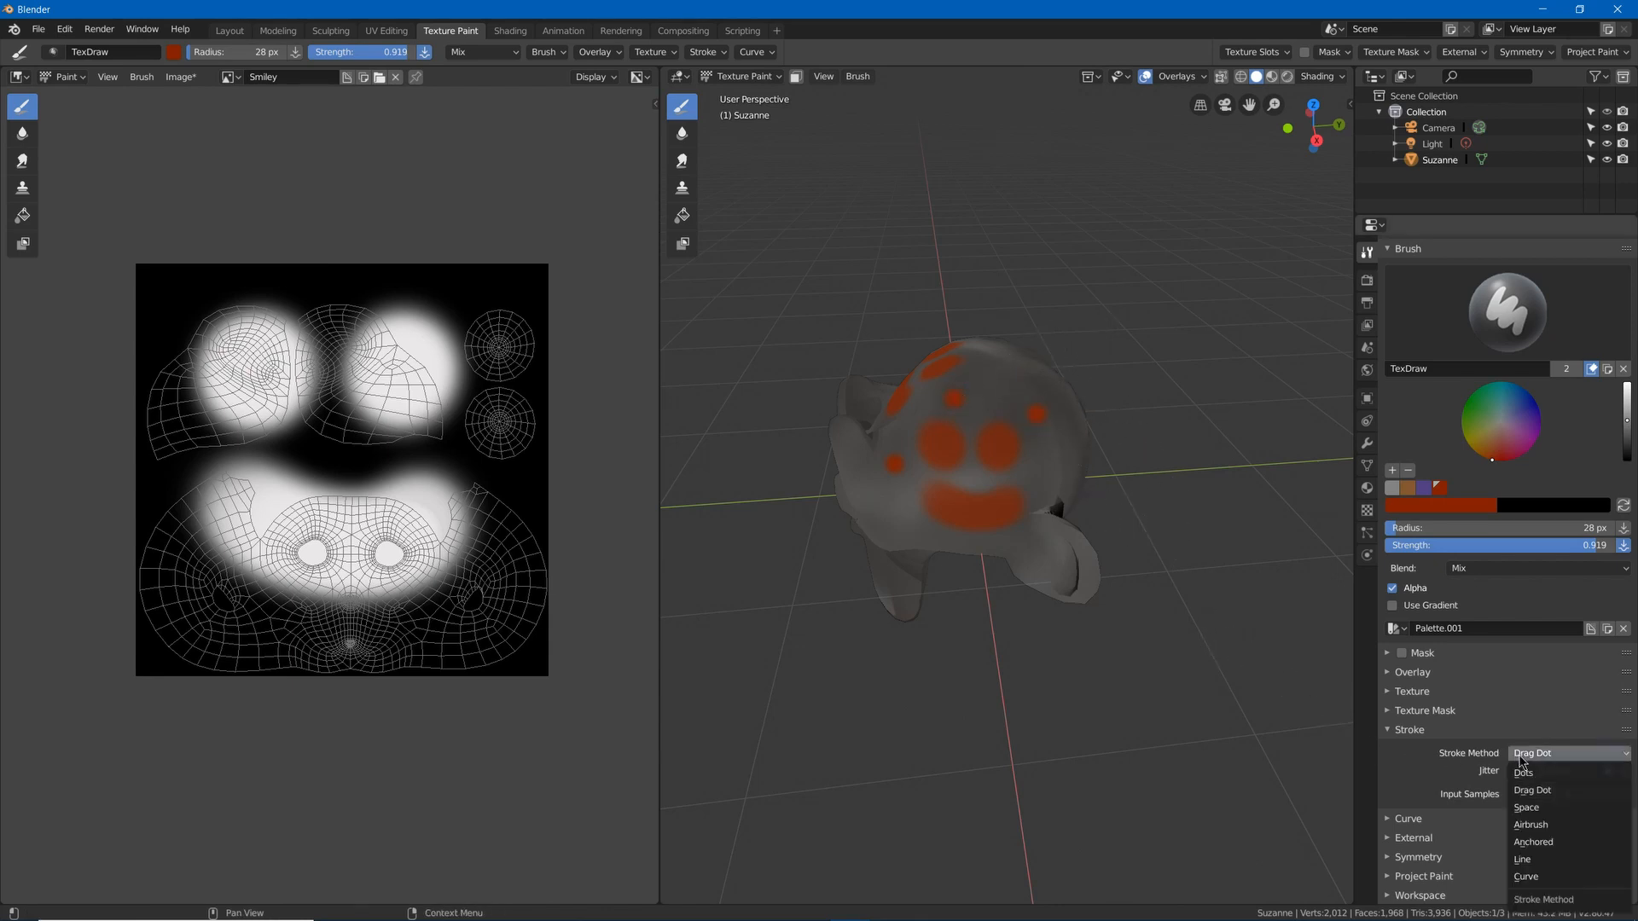
click(1531, 825)
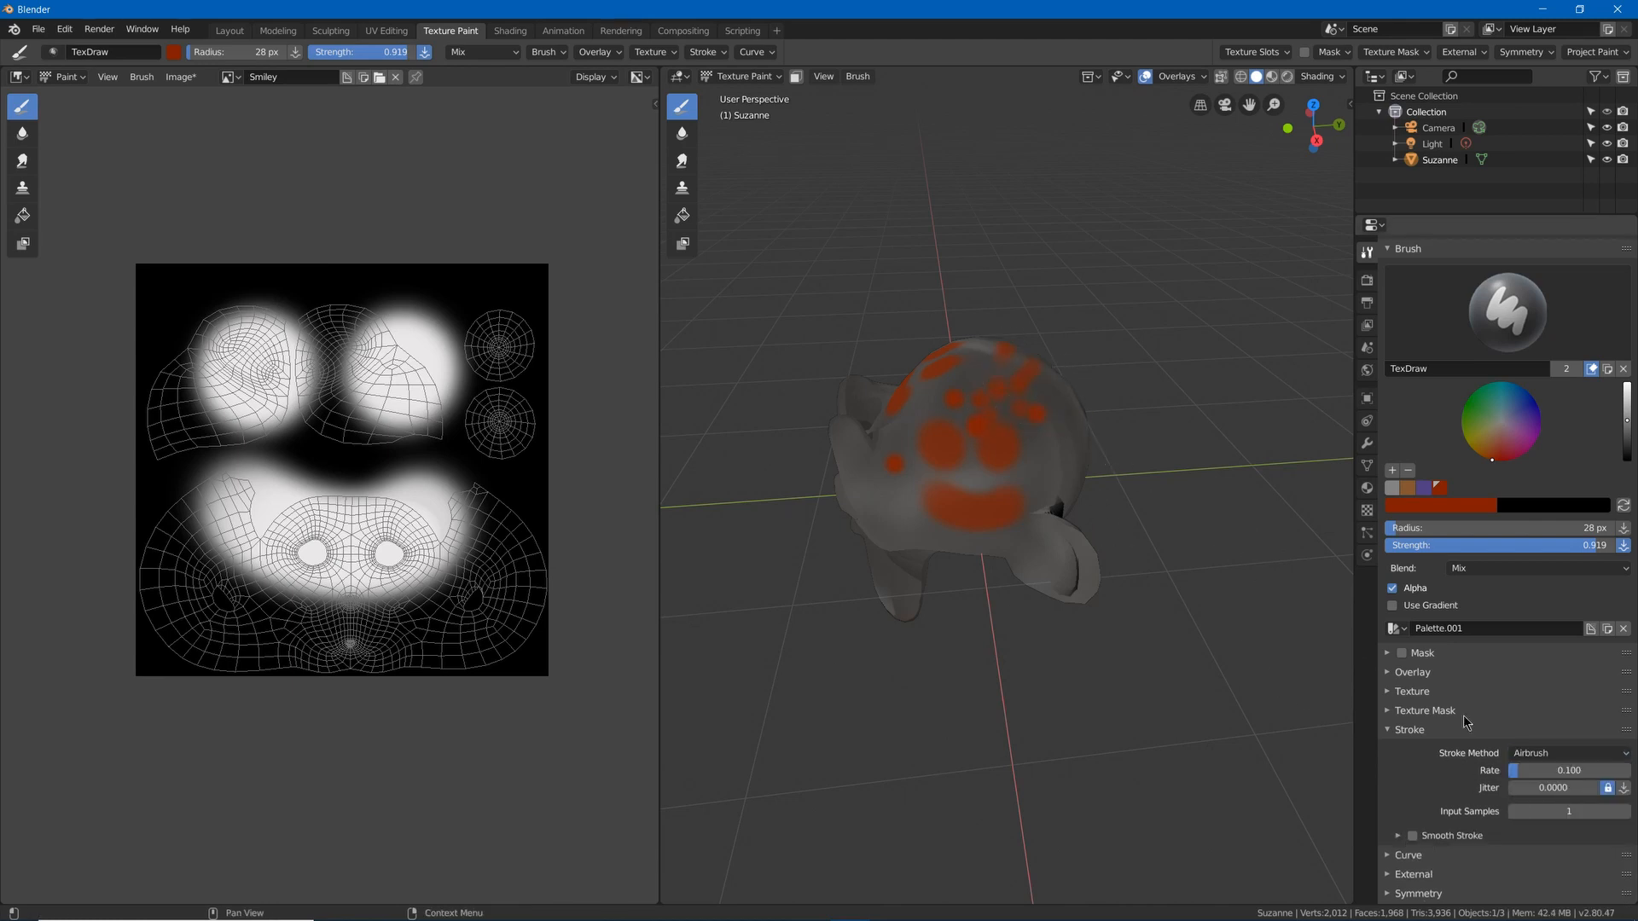
Set the stroke method to Anchored and paint an anchored dab on the head.
click(1529, 756)
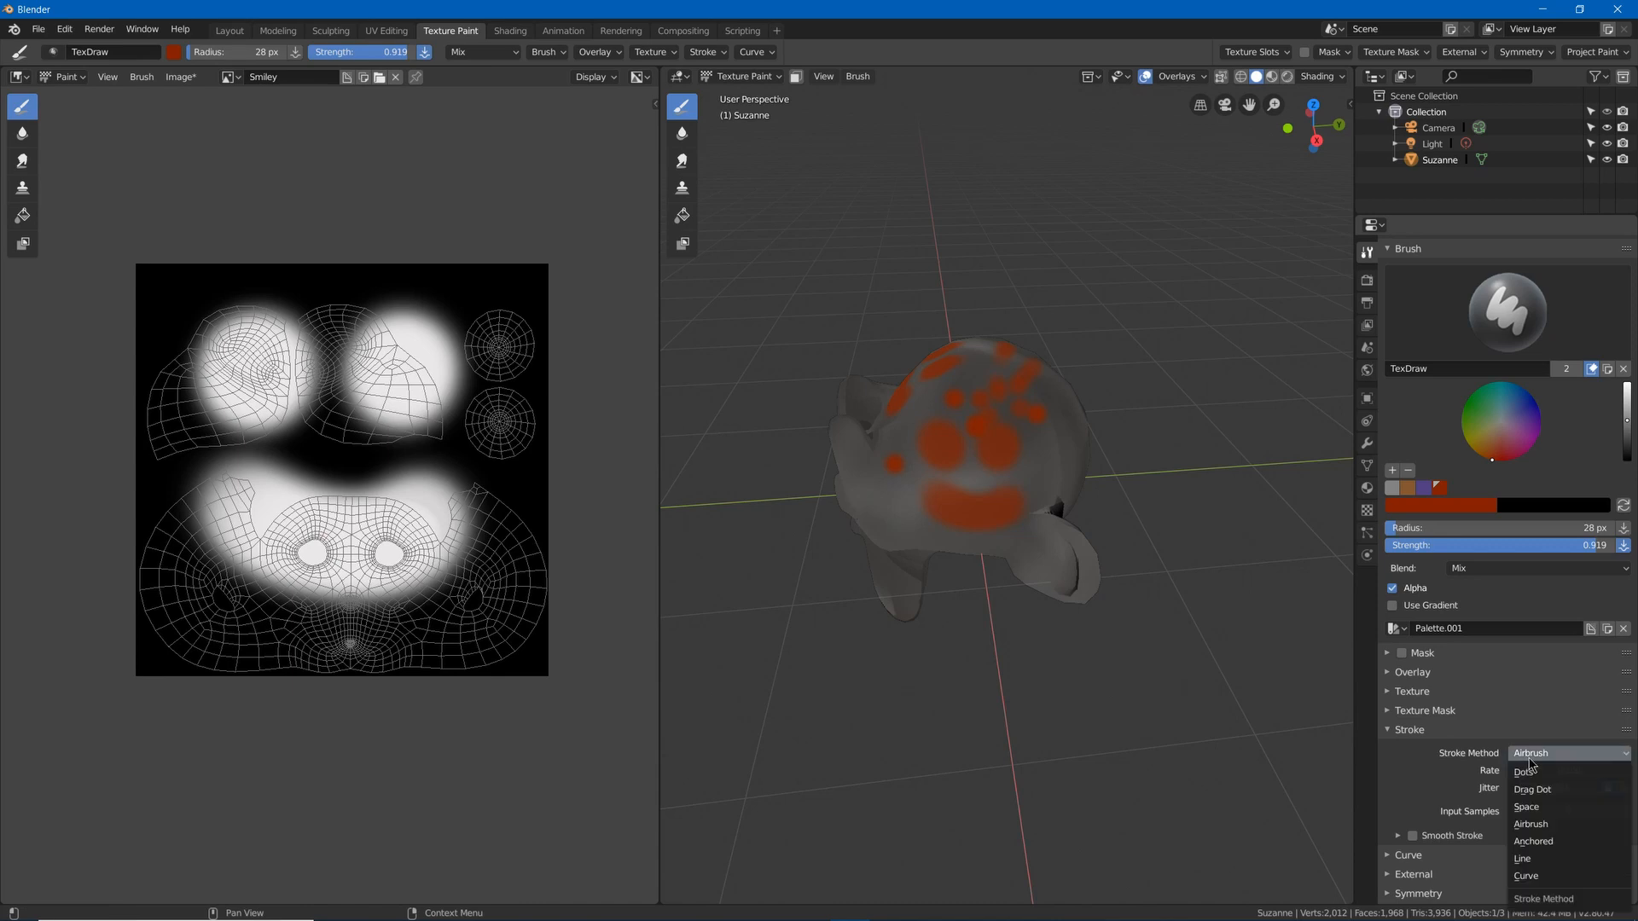
click(1533, 841)
mouse_move(980, 462)
mouse_down()
mouse_move(1022, 500)
mouse_move(1230, 548)
mouse_move(1036, 496)
mouse_move(1057, 512)
mouse_up()
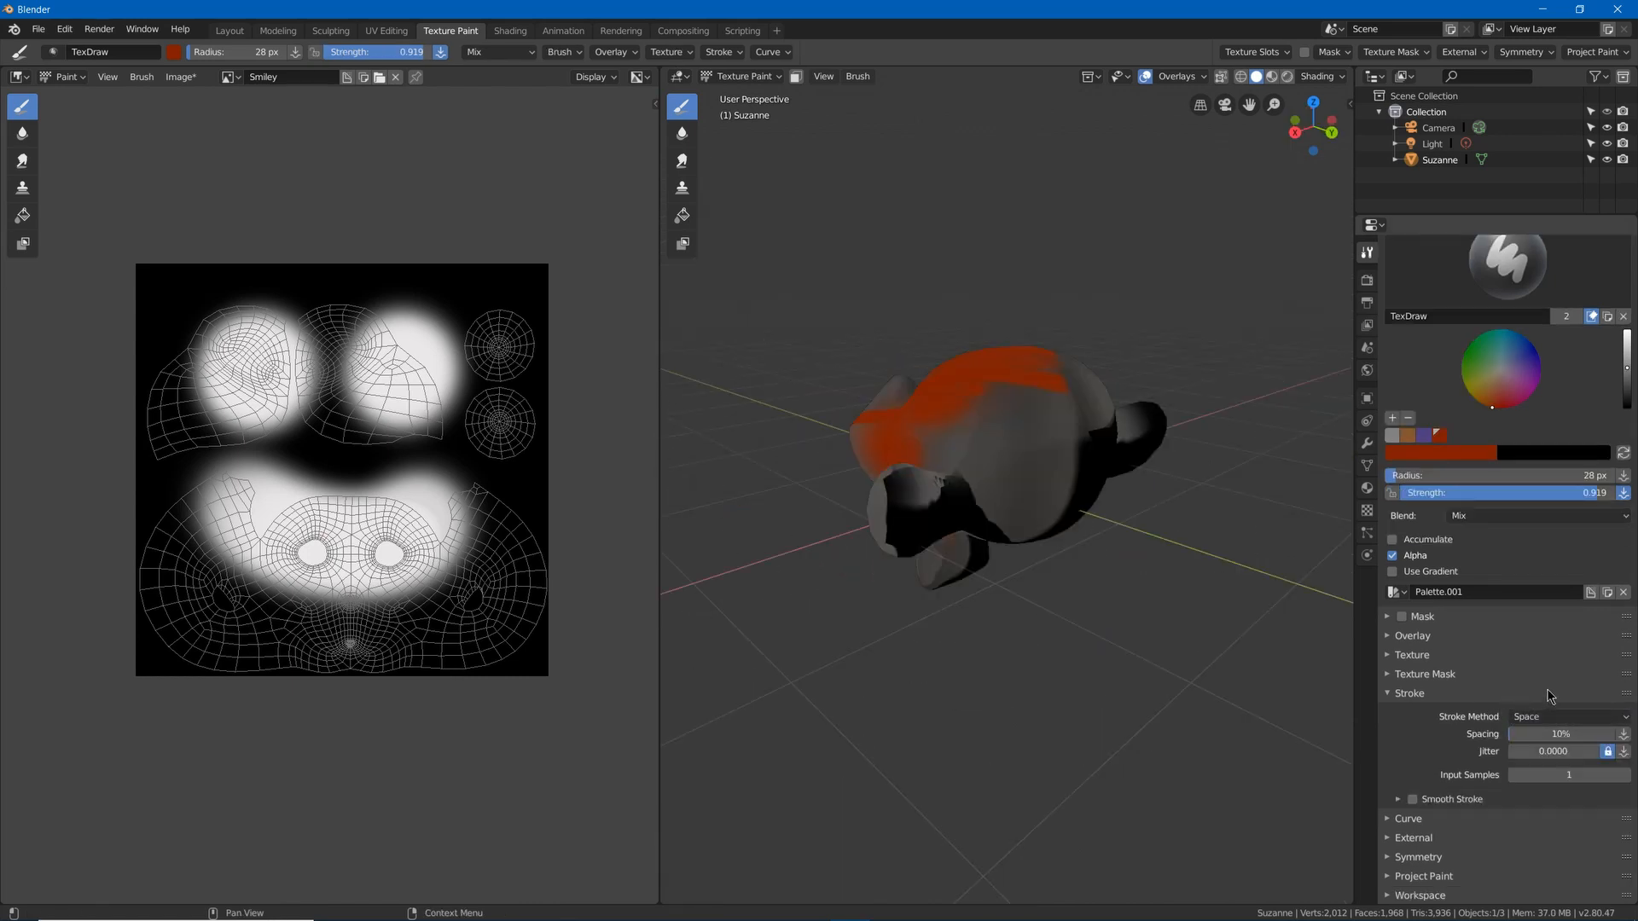
Paint Space-method strokes across the head with the stroke spacing at 367% and at 20%.
drag(1519, 734, 1621, 733)
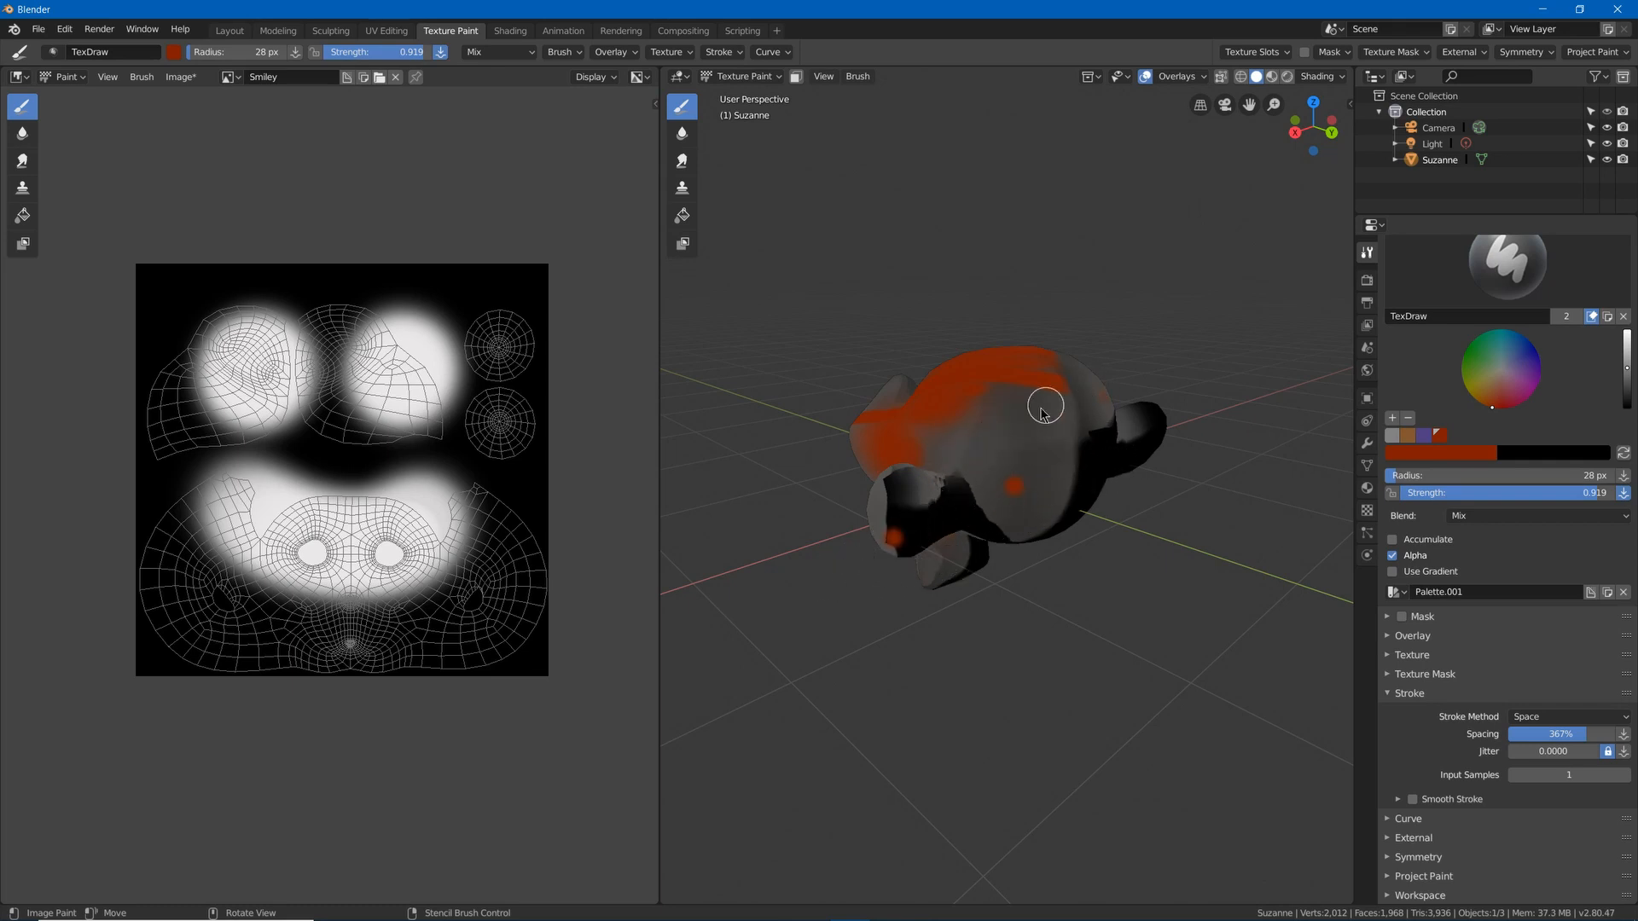
middle_drag(1041, 414, 1211, 439)
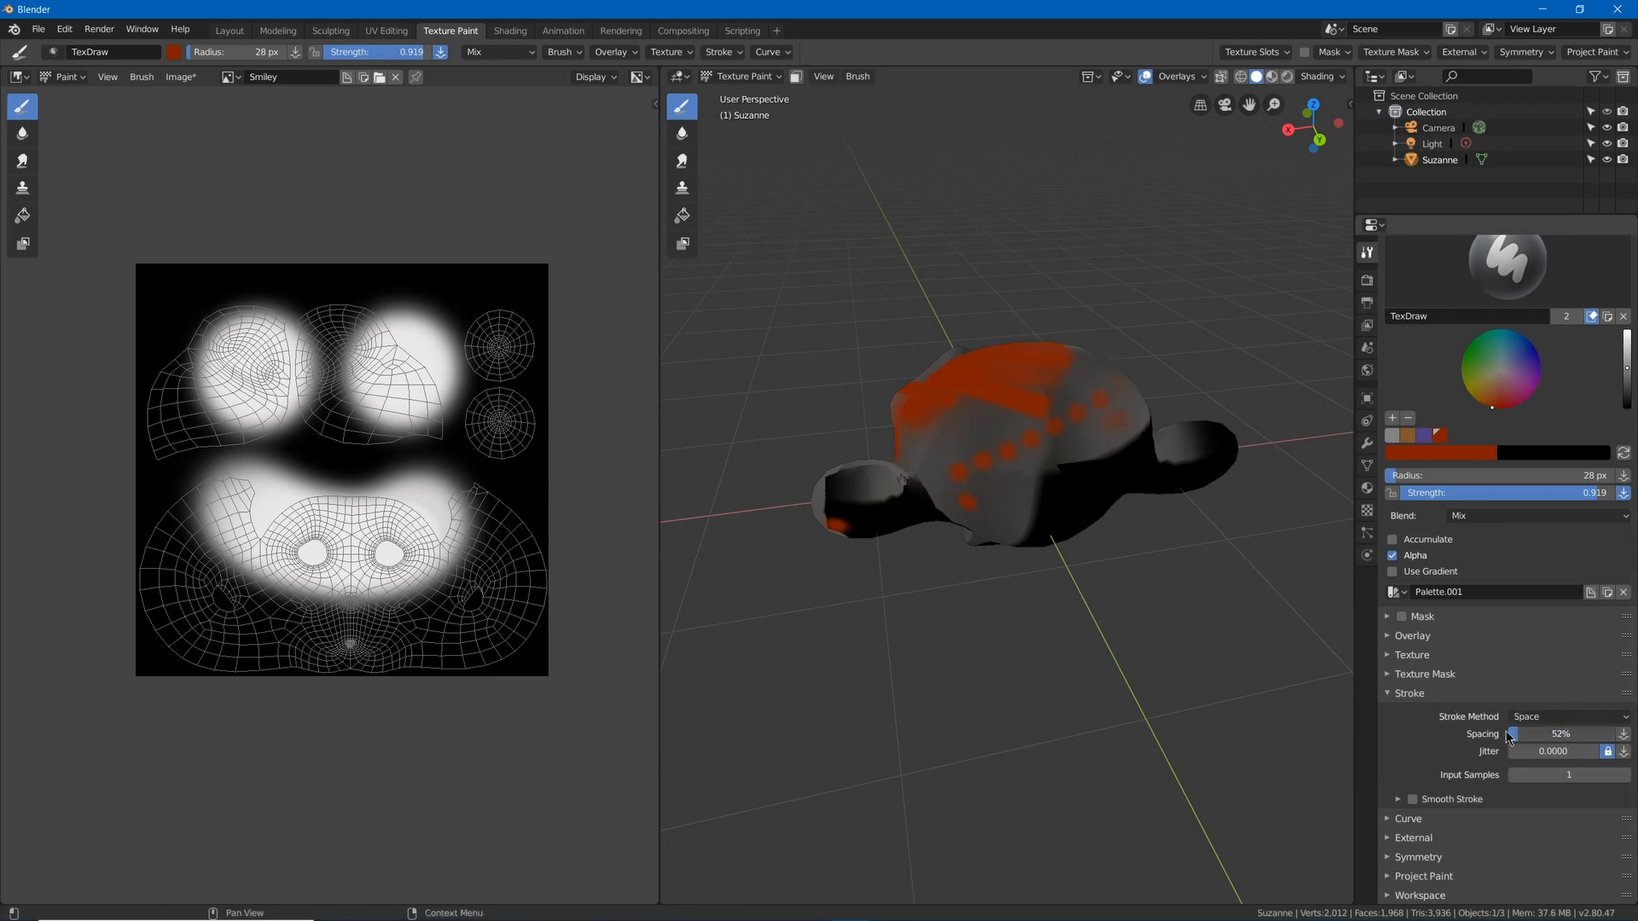
drag(1503, 736, 1491, 735)
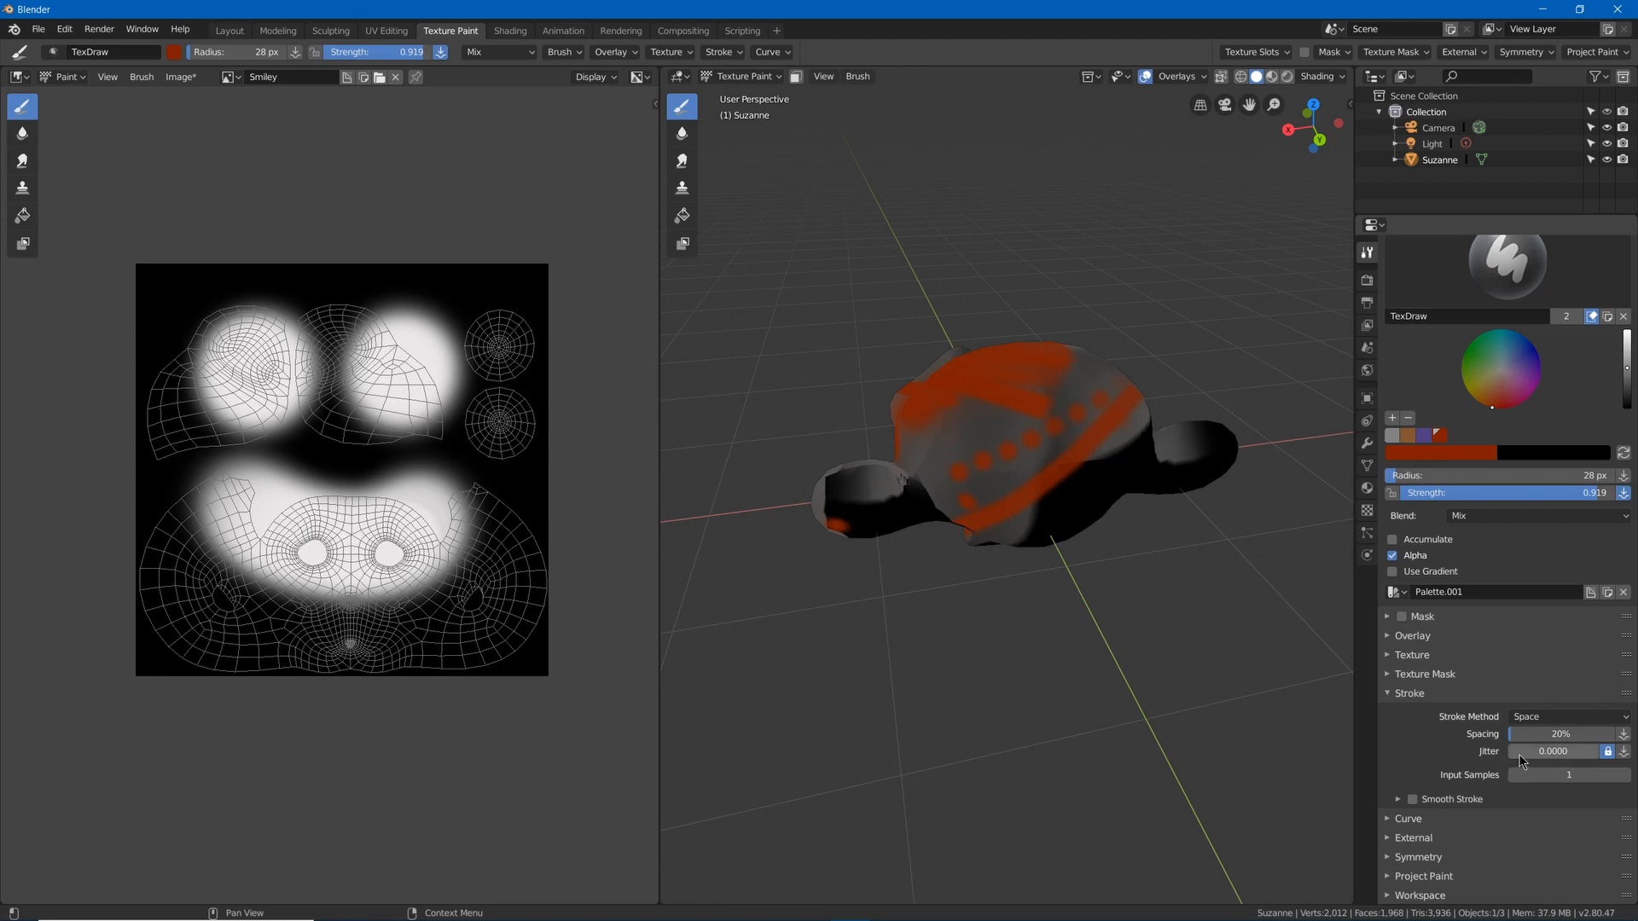
Set the stroke jitter to 1.3536 and paint scattered dabs over the head and near ear.
drag(1538, 756, 1582, 756)
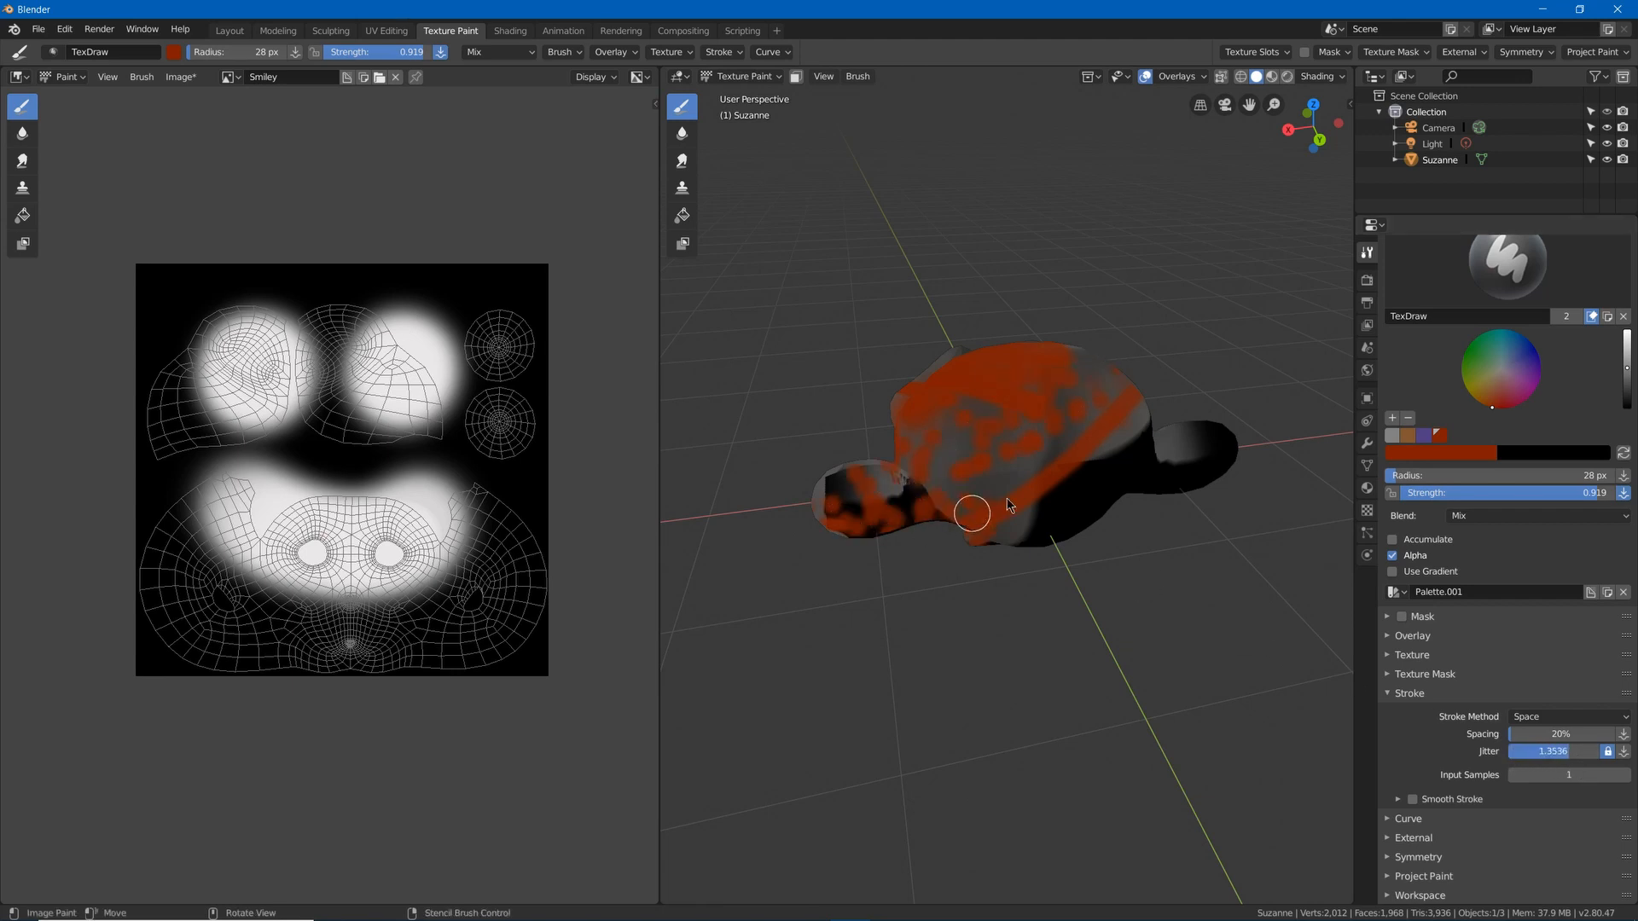
drag(1007, 505, 1124, 435)
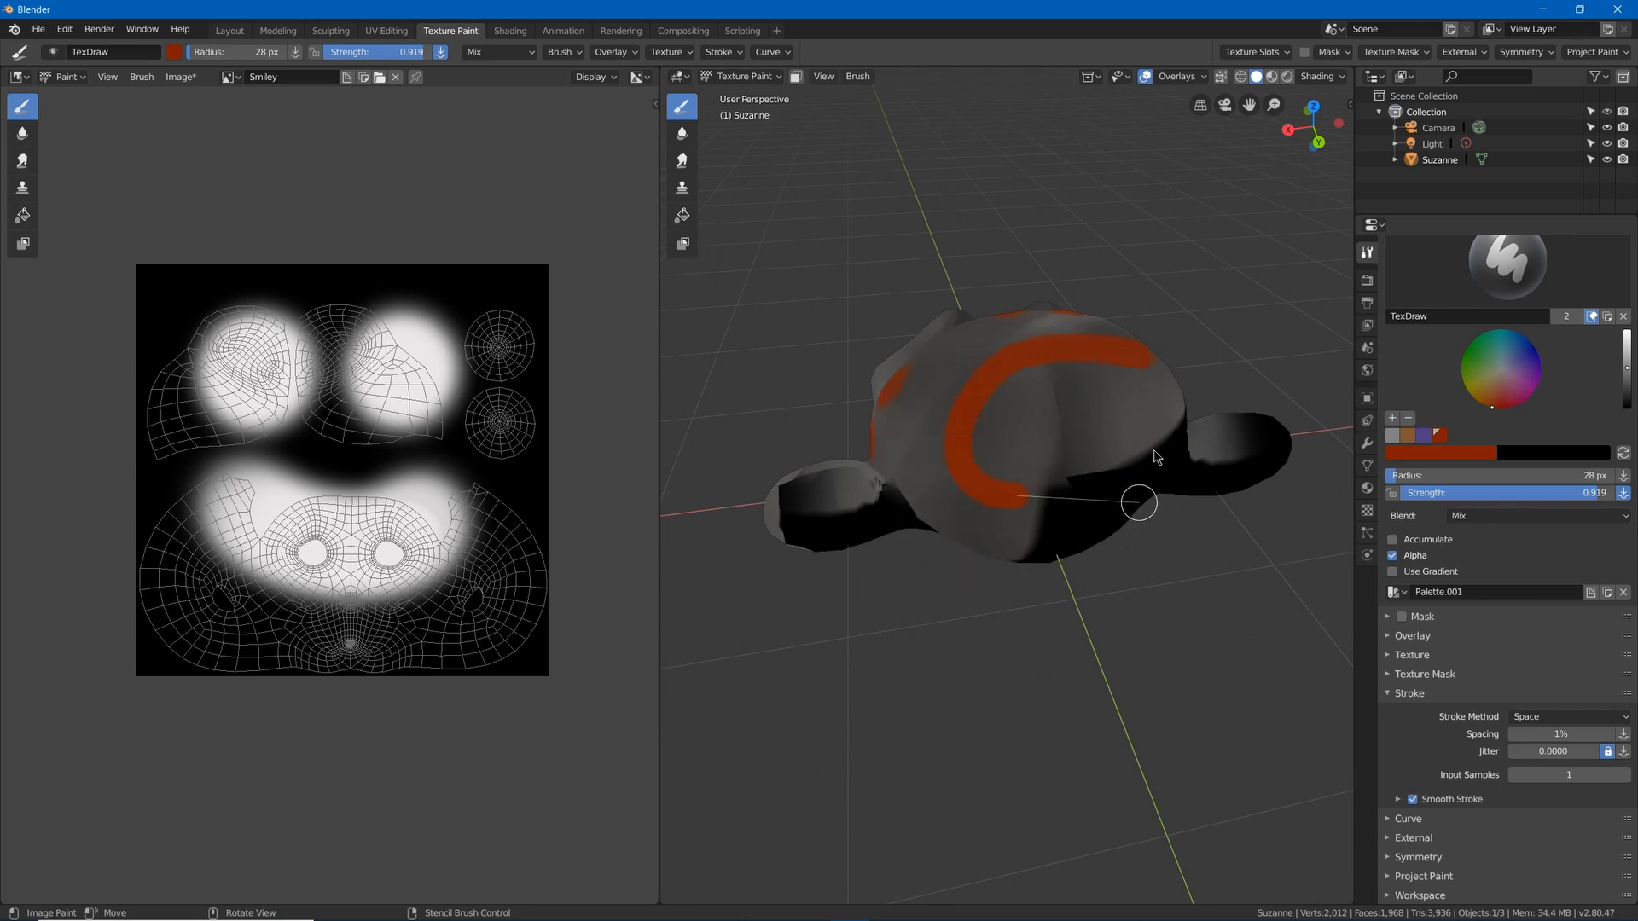
Paint curved, stabilized strokes across the head using Smooth Stroke.
mouse_move(1083, 304)
mouse_down()
mouse_move(1261, 504)
mouse_move(1249, 478)
mouse_up()
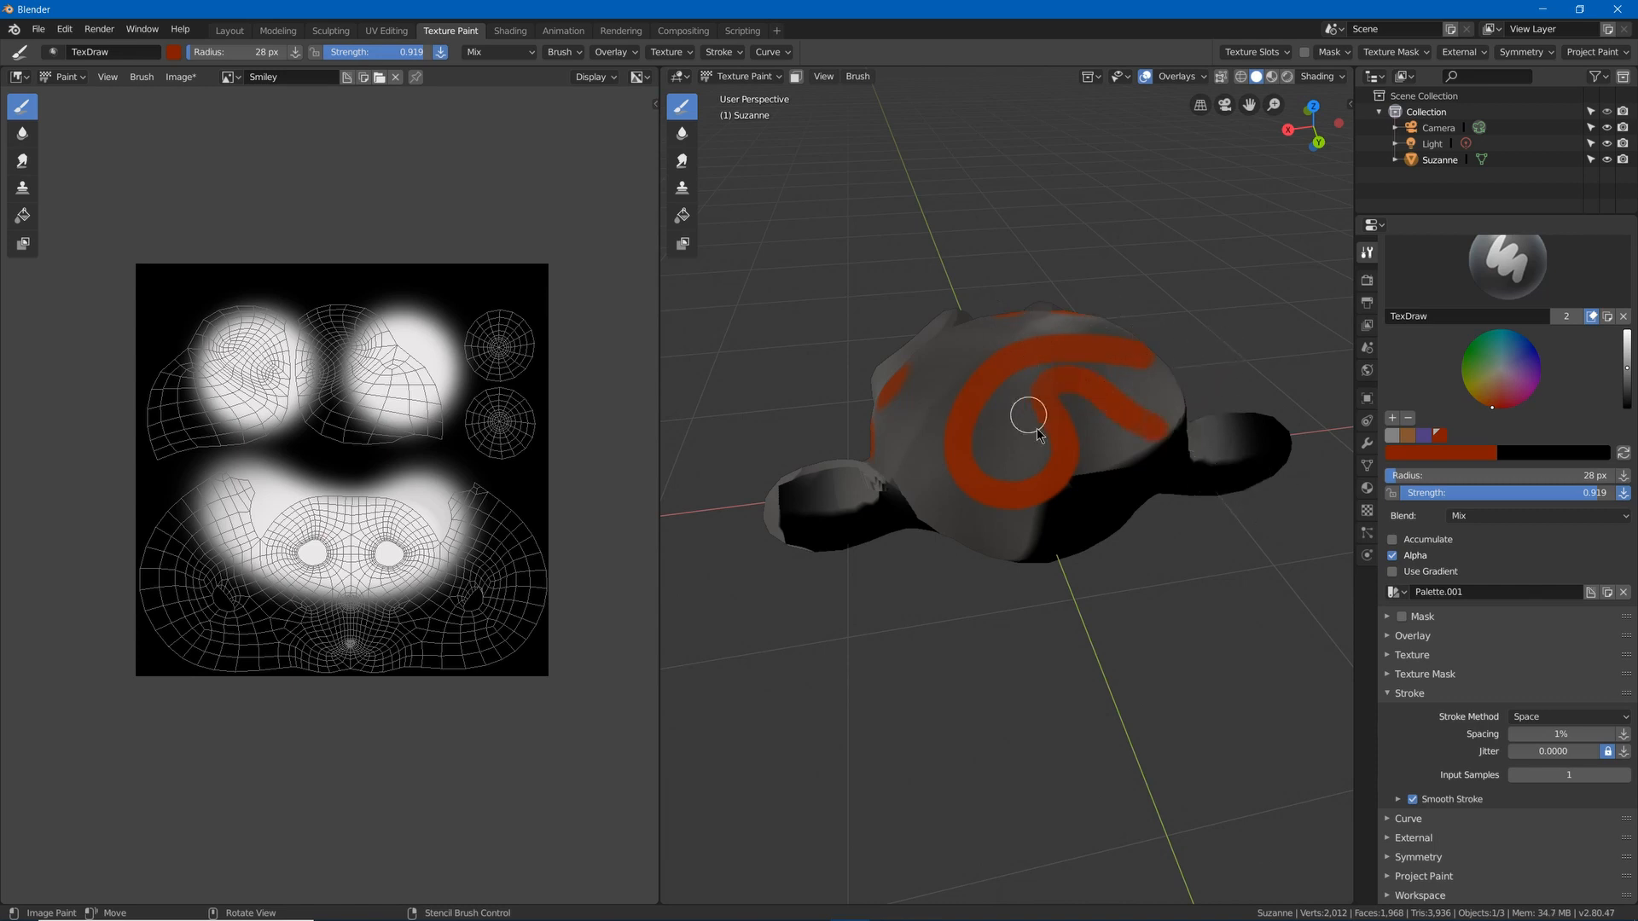
mouse_move(1126, 490)
mouse_down()
mouse_move(1082, 391)
mouse_move(905, 379)
mouse_up()
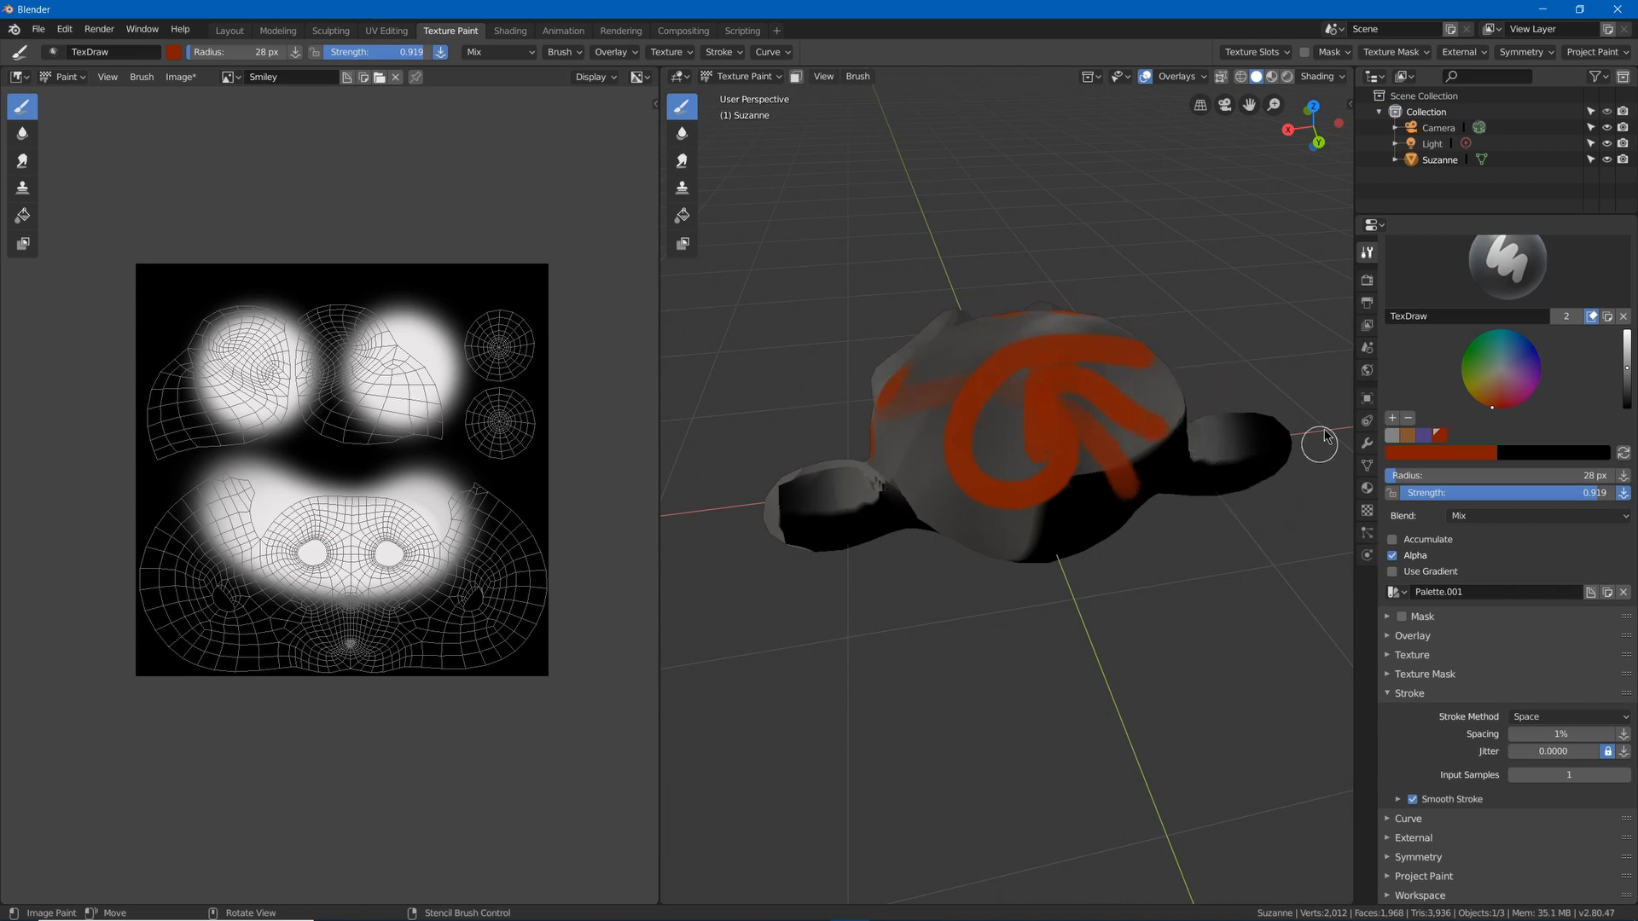
mouse_move(1263, 435)
middle_down()
mouse_move(1083, 429)
mouse_move(1241, 436)
middle_up()
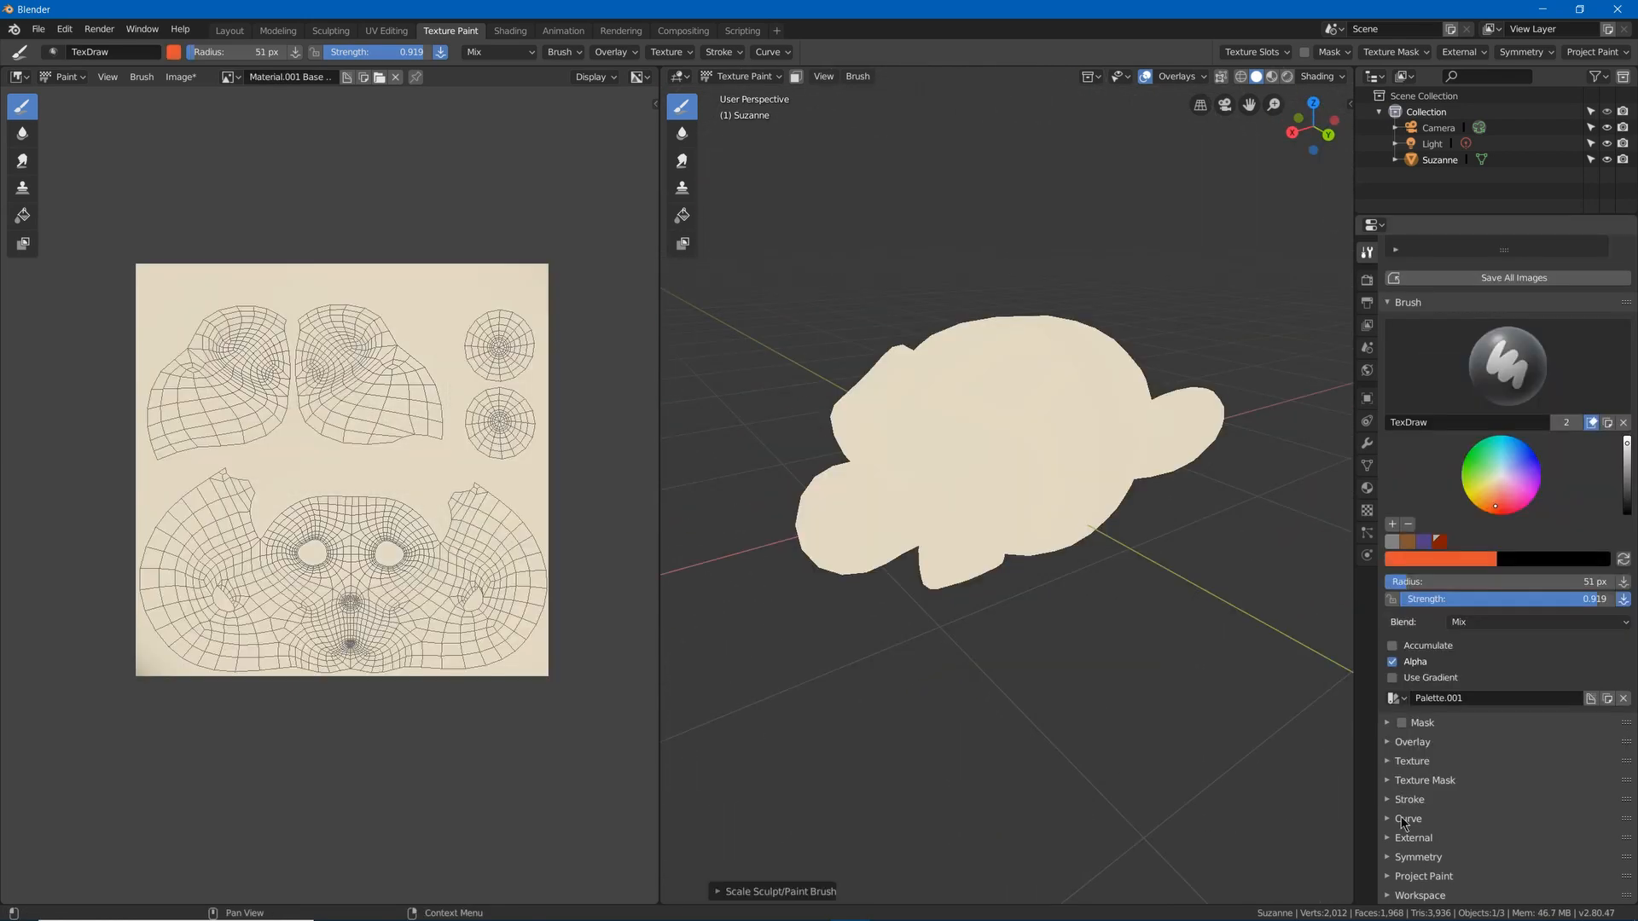
Open the brush's falloff curve settings and paint a soft-edged orange dab on the head with the smooth curve.
scroll(1485, 529, down, 3)
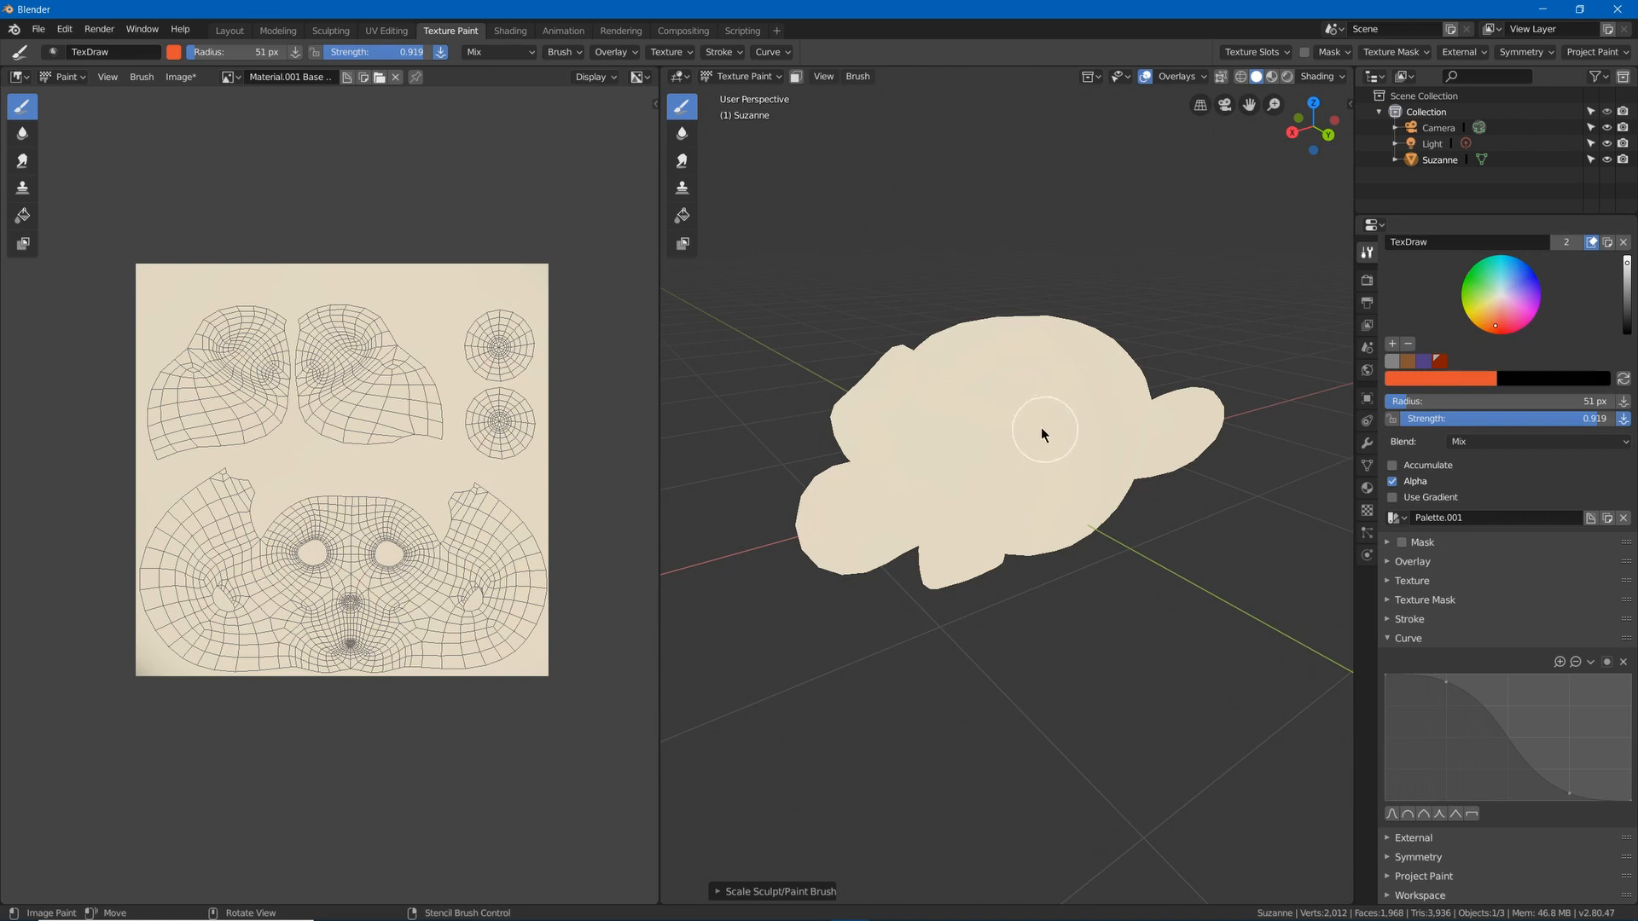
scroll(1063, 408, up, 8)
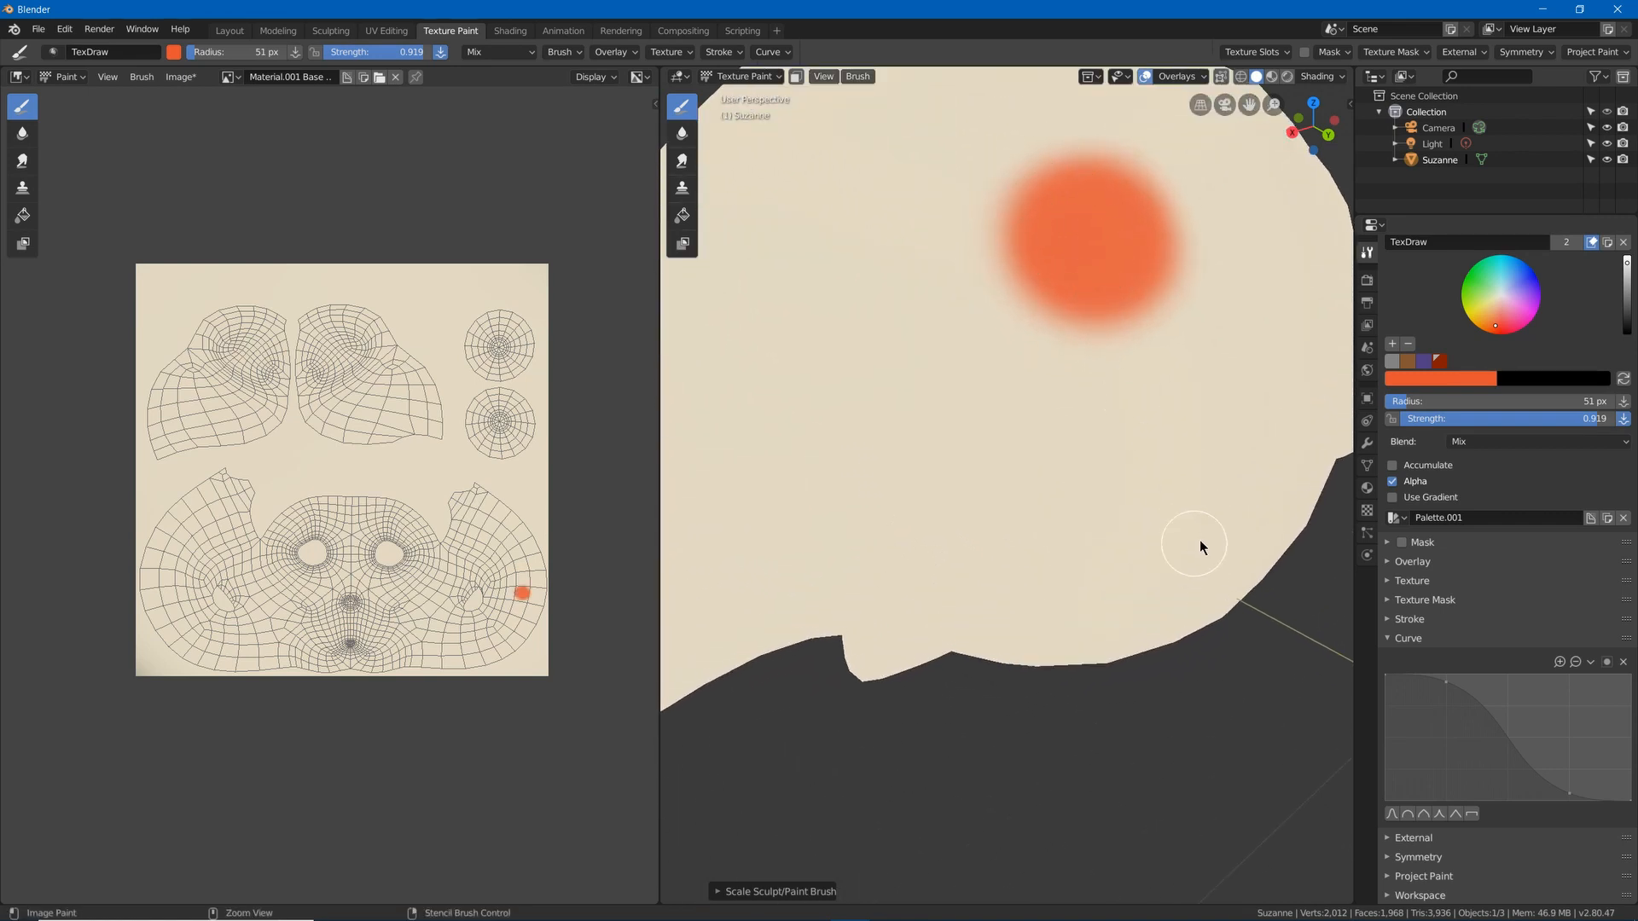
scroll(1195, 544, down, 7)
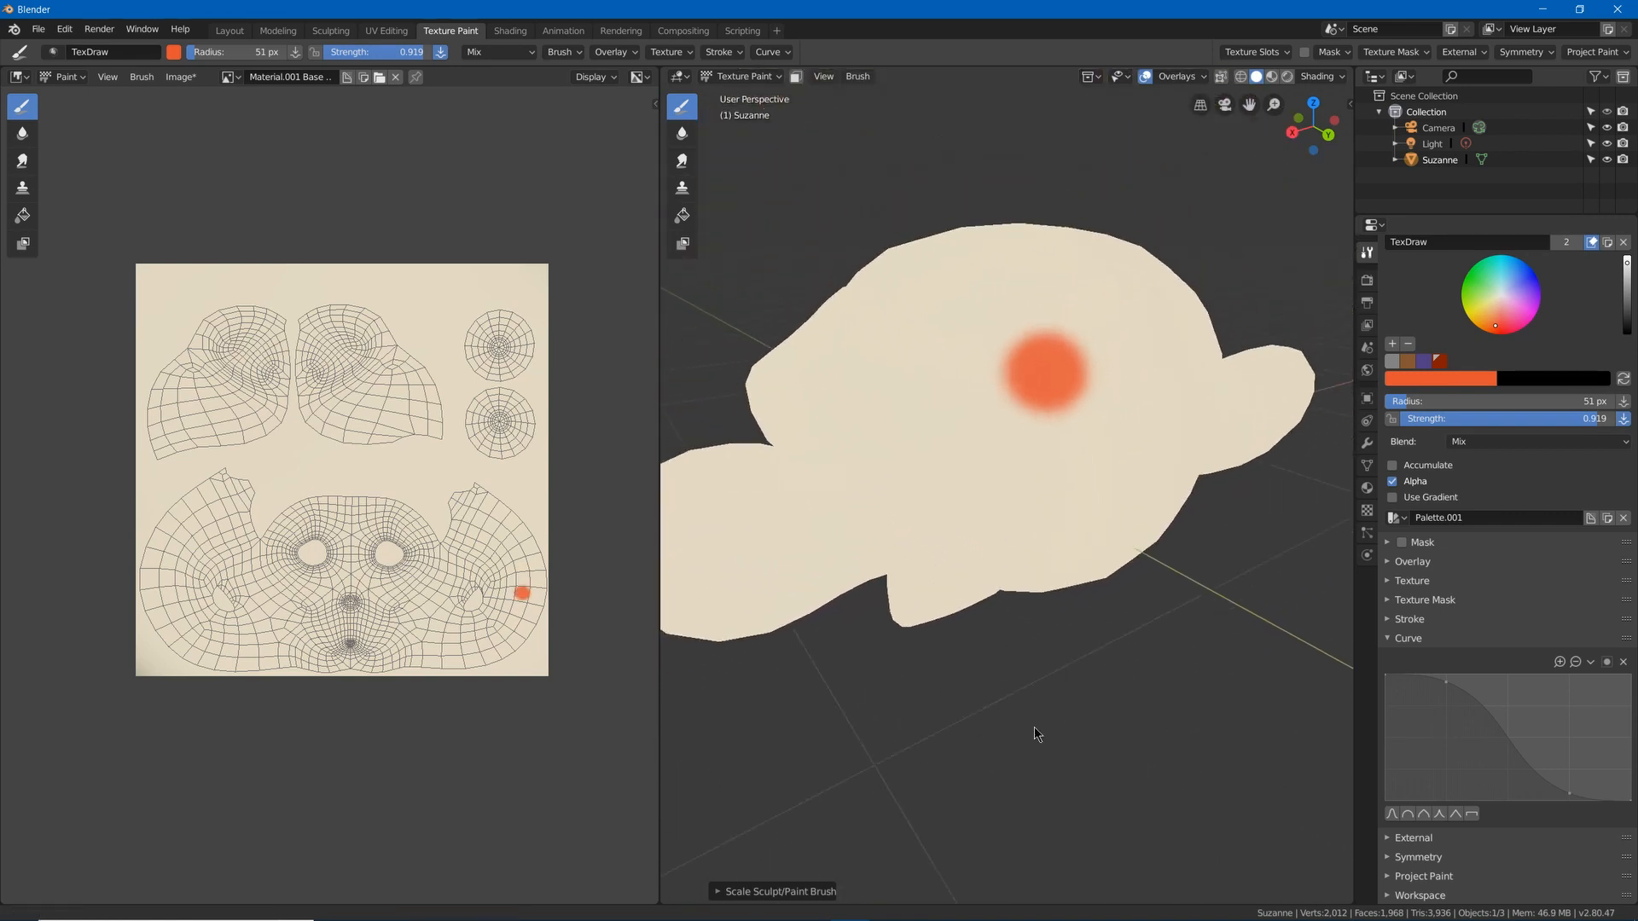
Apply the Sharp falloff curve preset and paint comparison dabs on both sides of the large orange dab.
click(1439, 815)
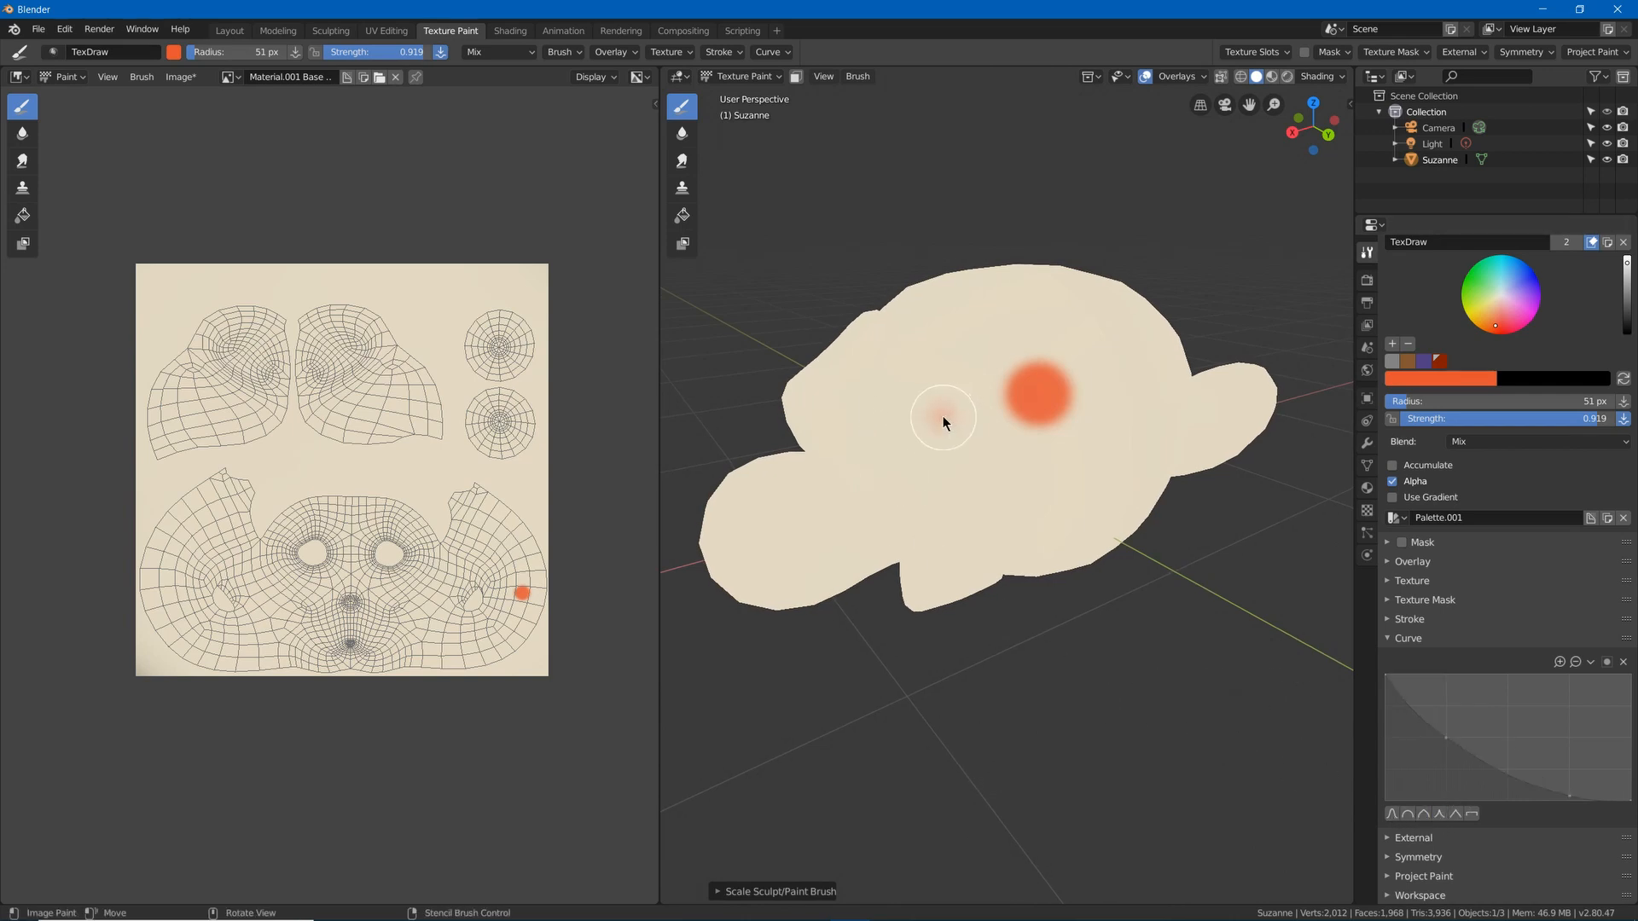
click(1130, 355)
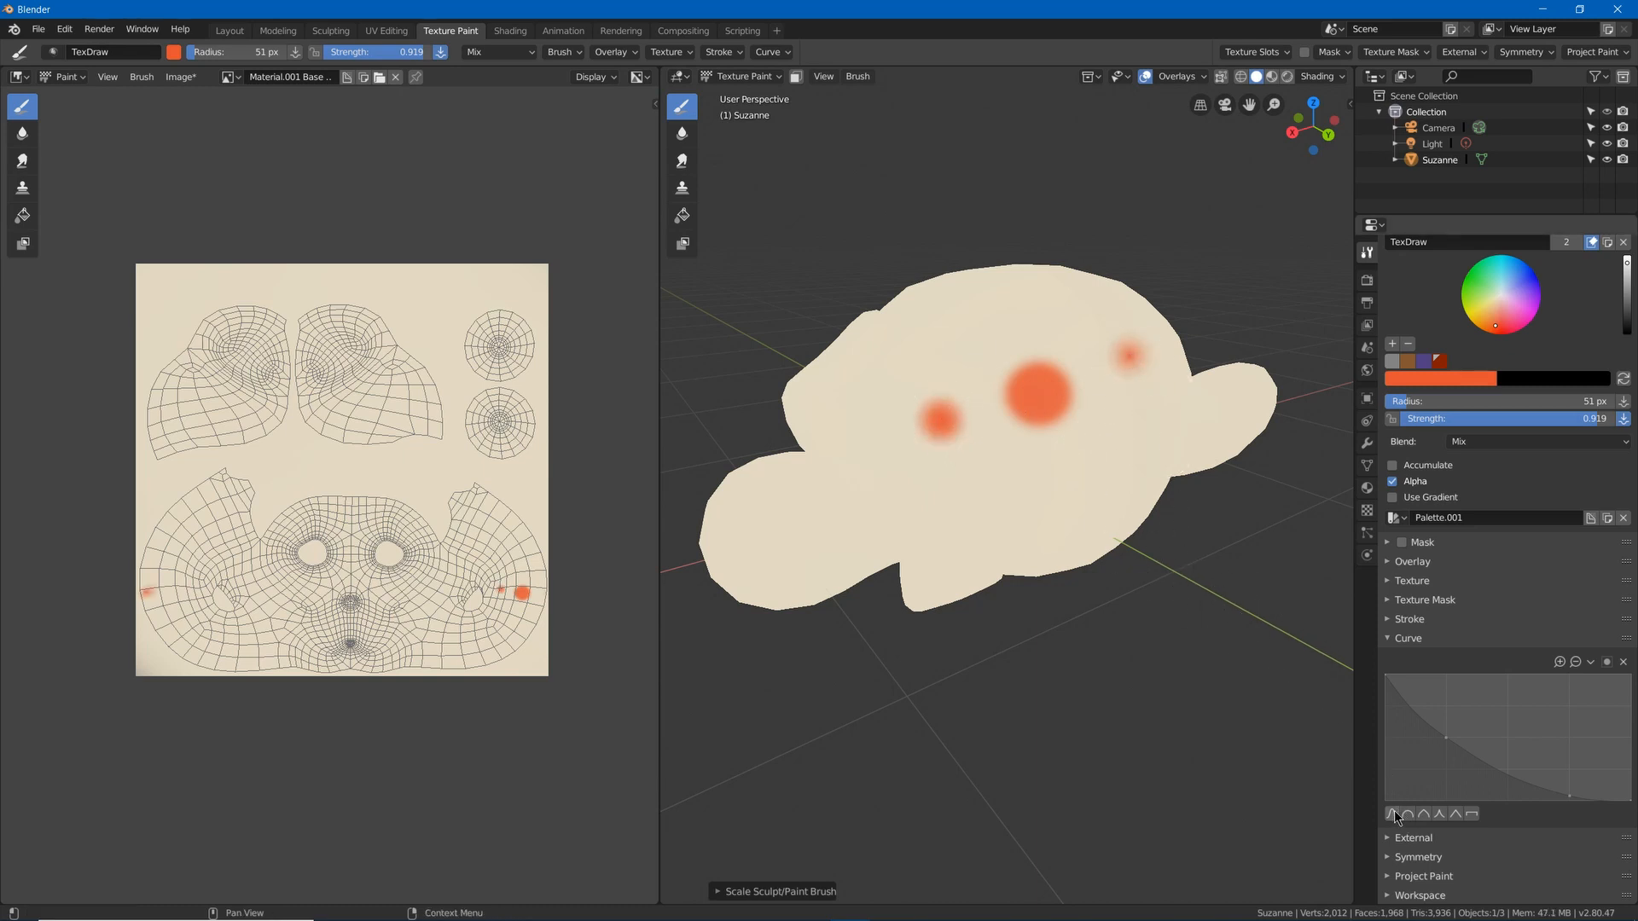
Apply the Smooth falloff curve preset and paint two more comparison dabs on the upper part of the head.
click(1391, 815)
click(970, 359)
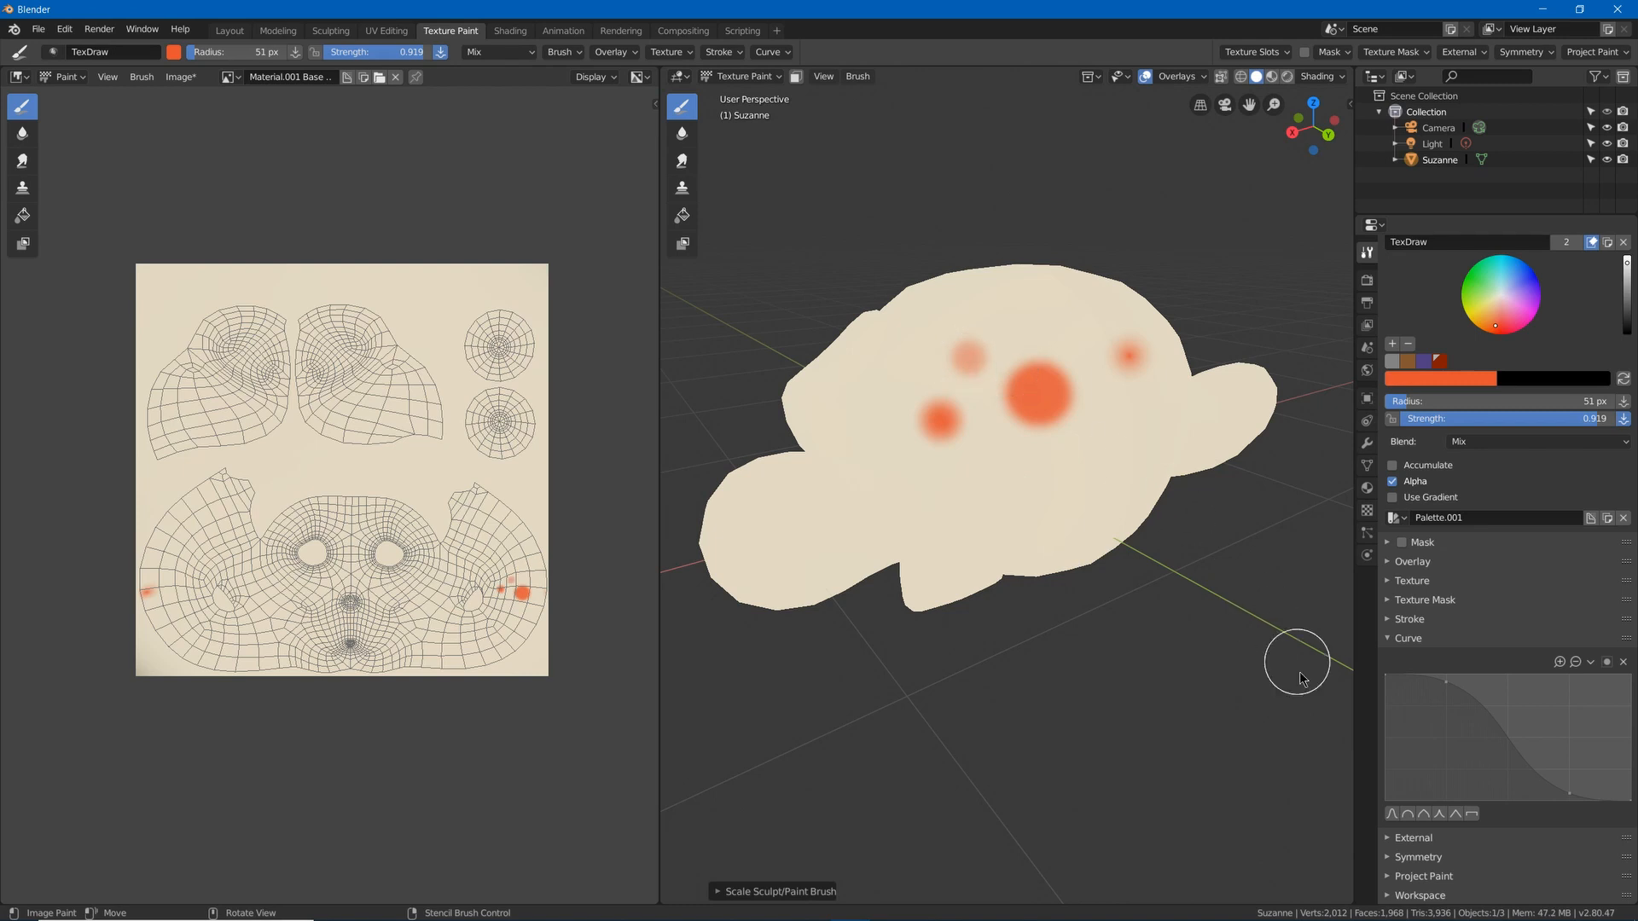
click(1056, 318)
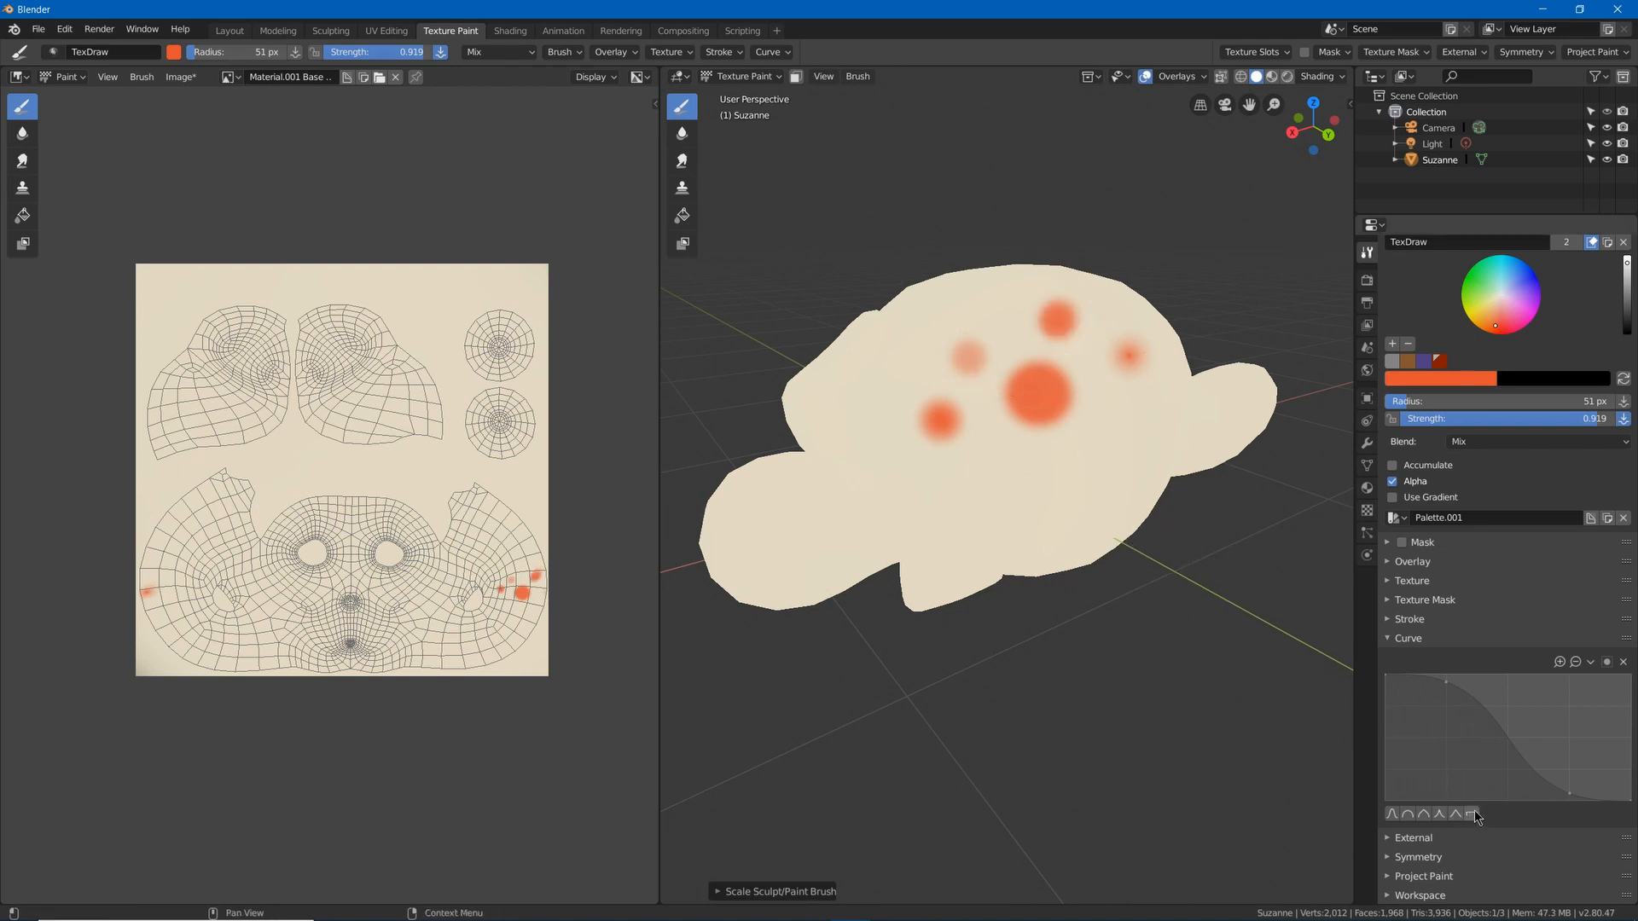
Apply the constant falloff curve preset and paint a hard-edged orange dab low on the back of the head.
click(1471, 813)
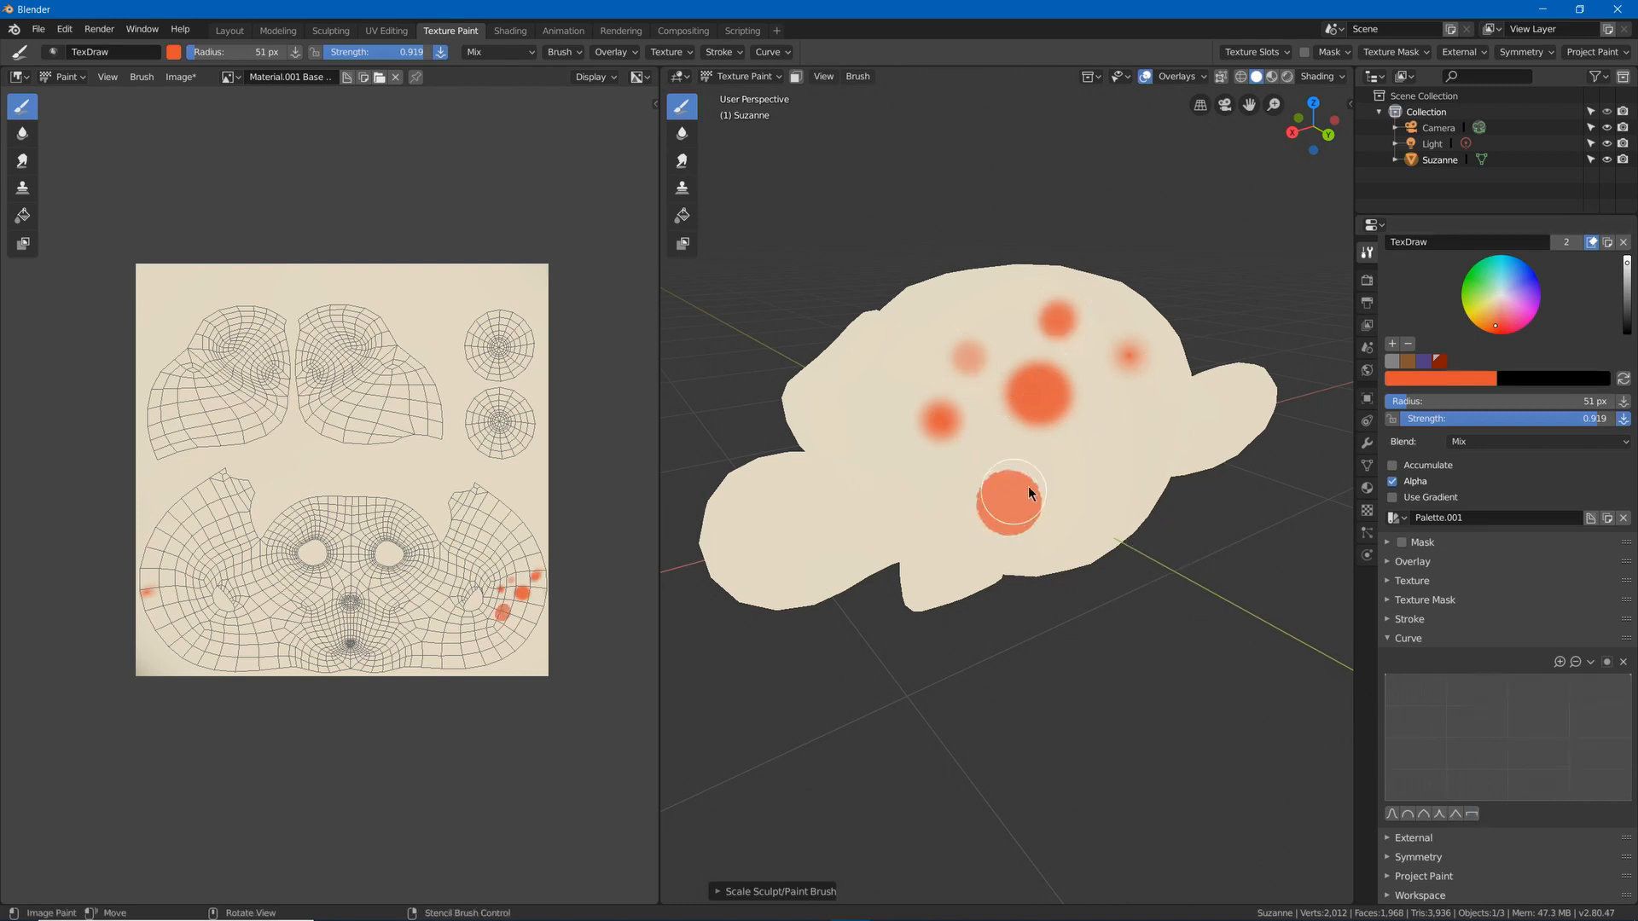
scroll(1098, 470, up, 5)
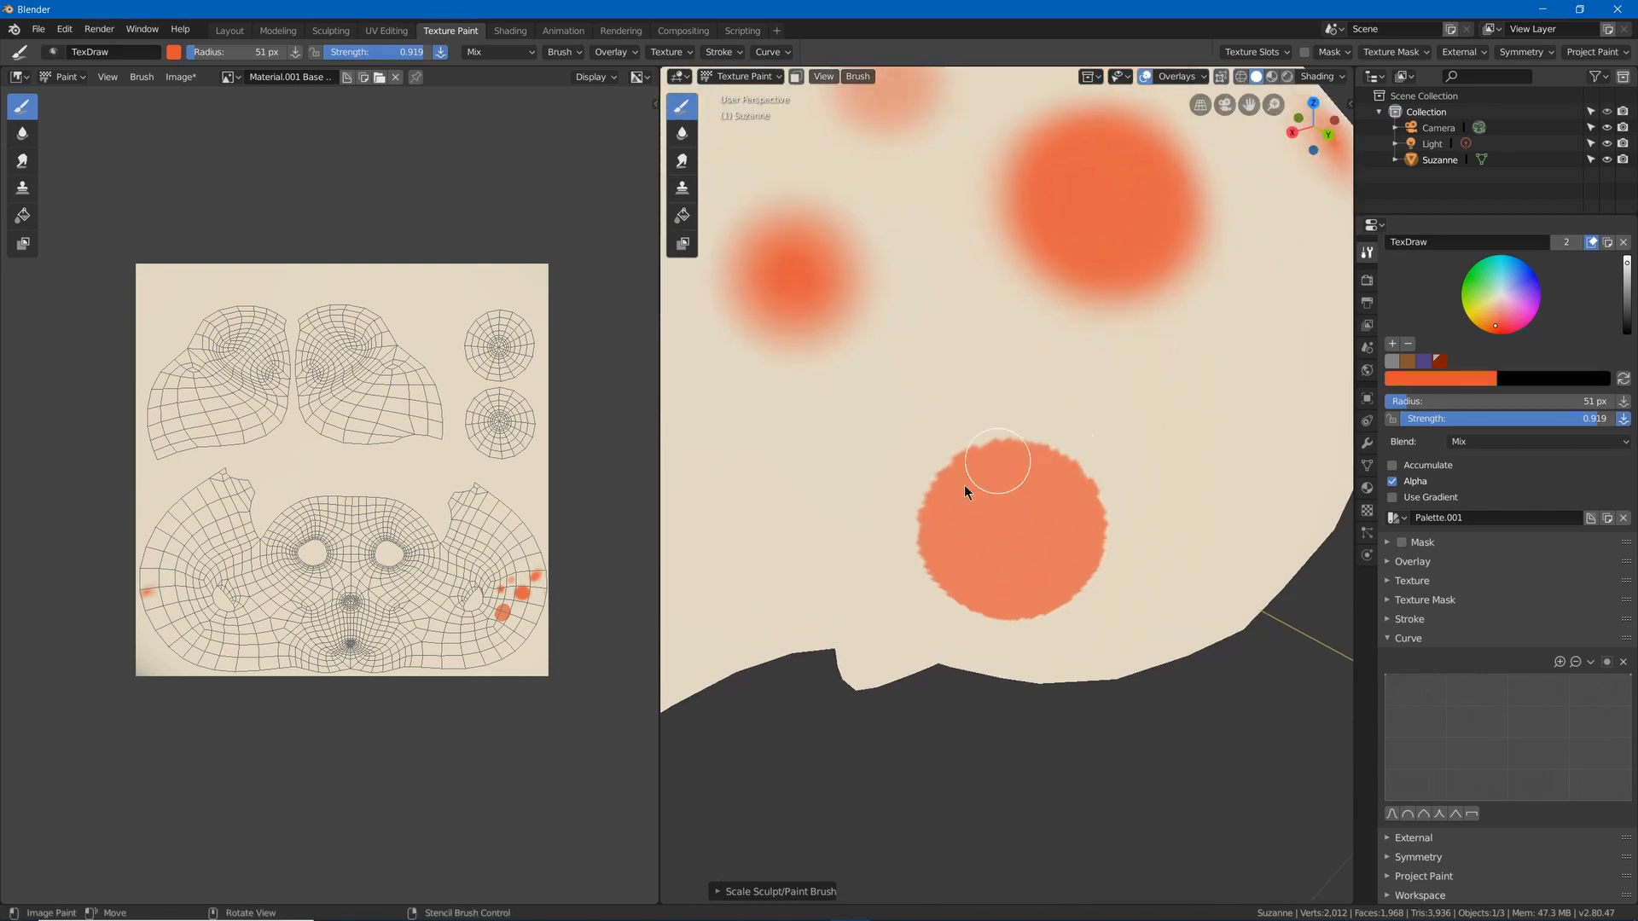
scroll(1100, 461, down, 5)
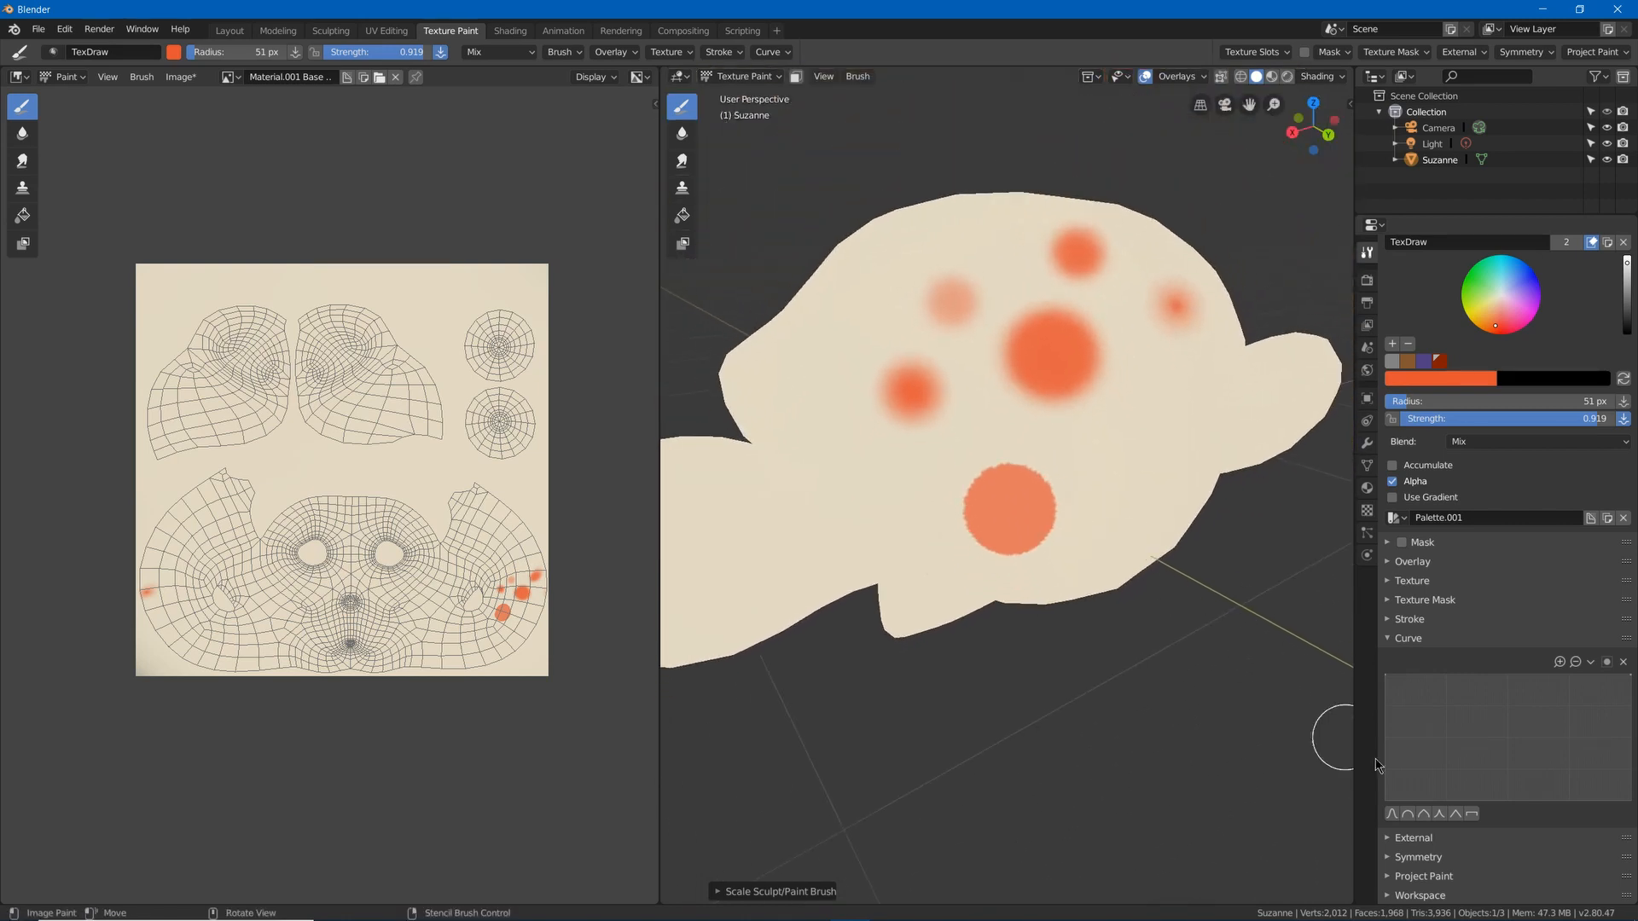
Apply the linear falloff curve preset and paint a comparison dab beside the hard-edged one.
click(1456, 813)
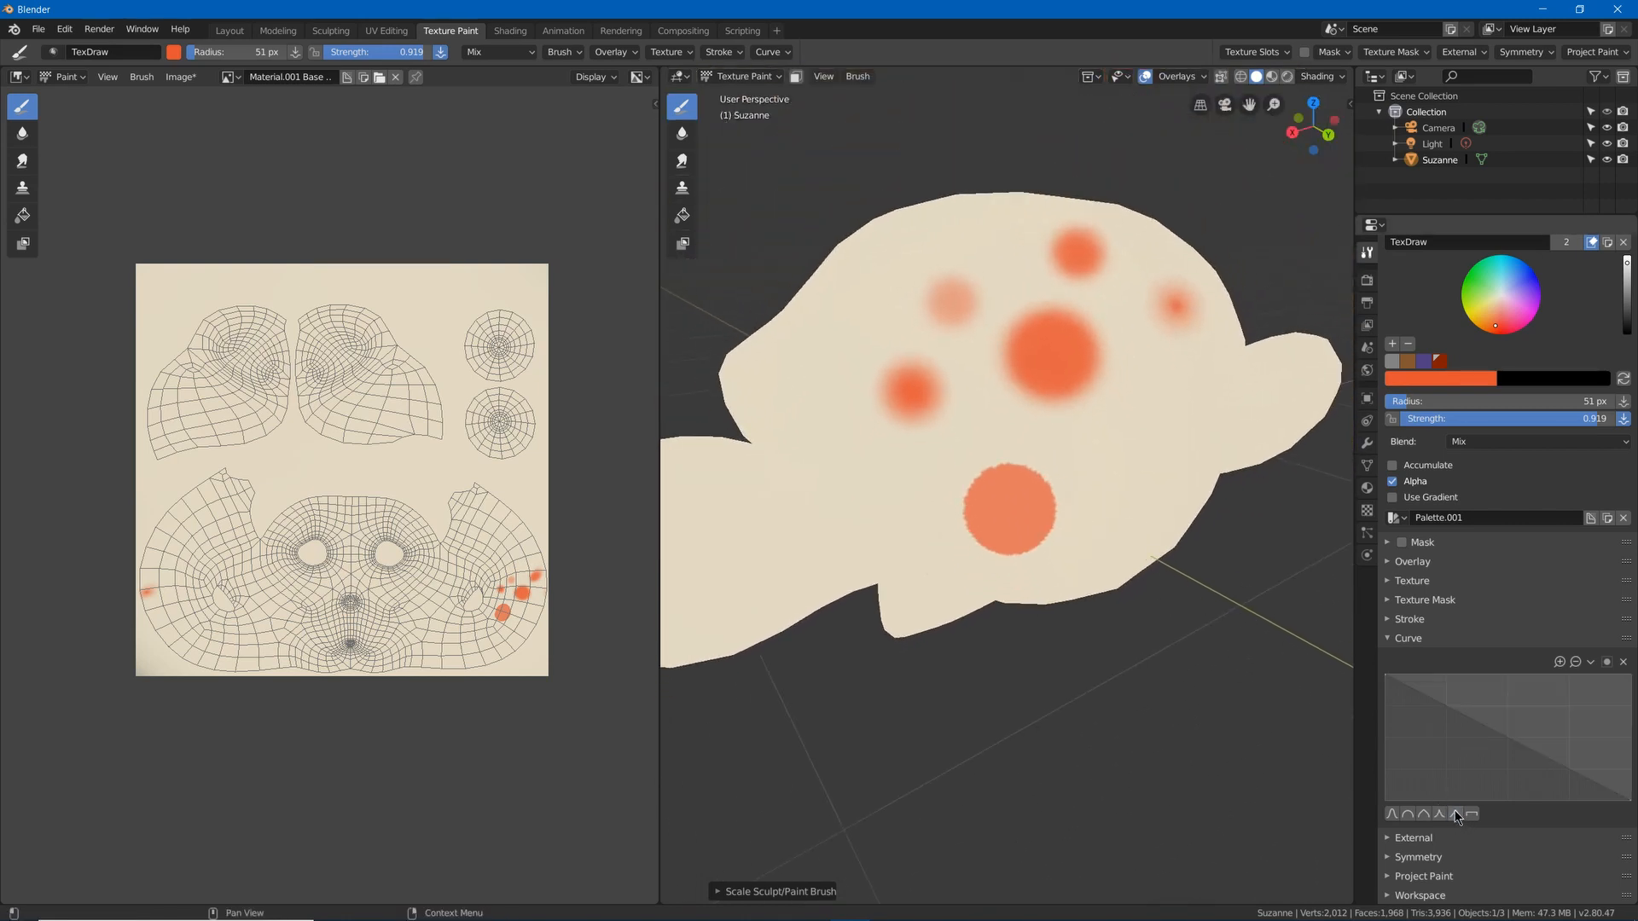
click(1117, 454)
mouse_move(1117, 454)
middle_down()
mouse_move(1182, 538)
mouse_move(1156, 545)
mouse_move(1225, 653)
middle_up()
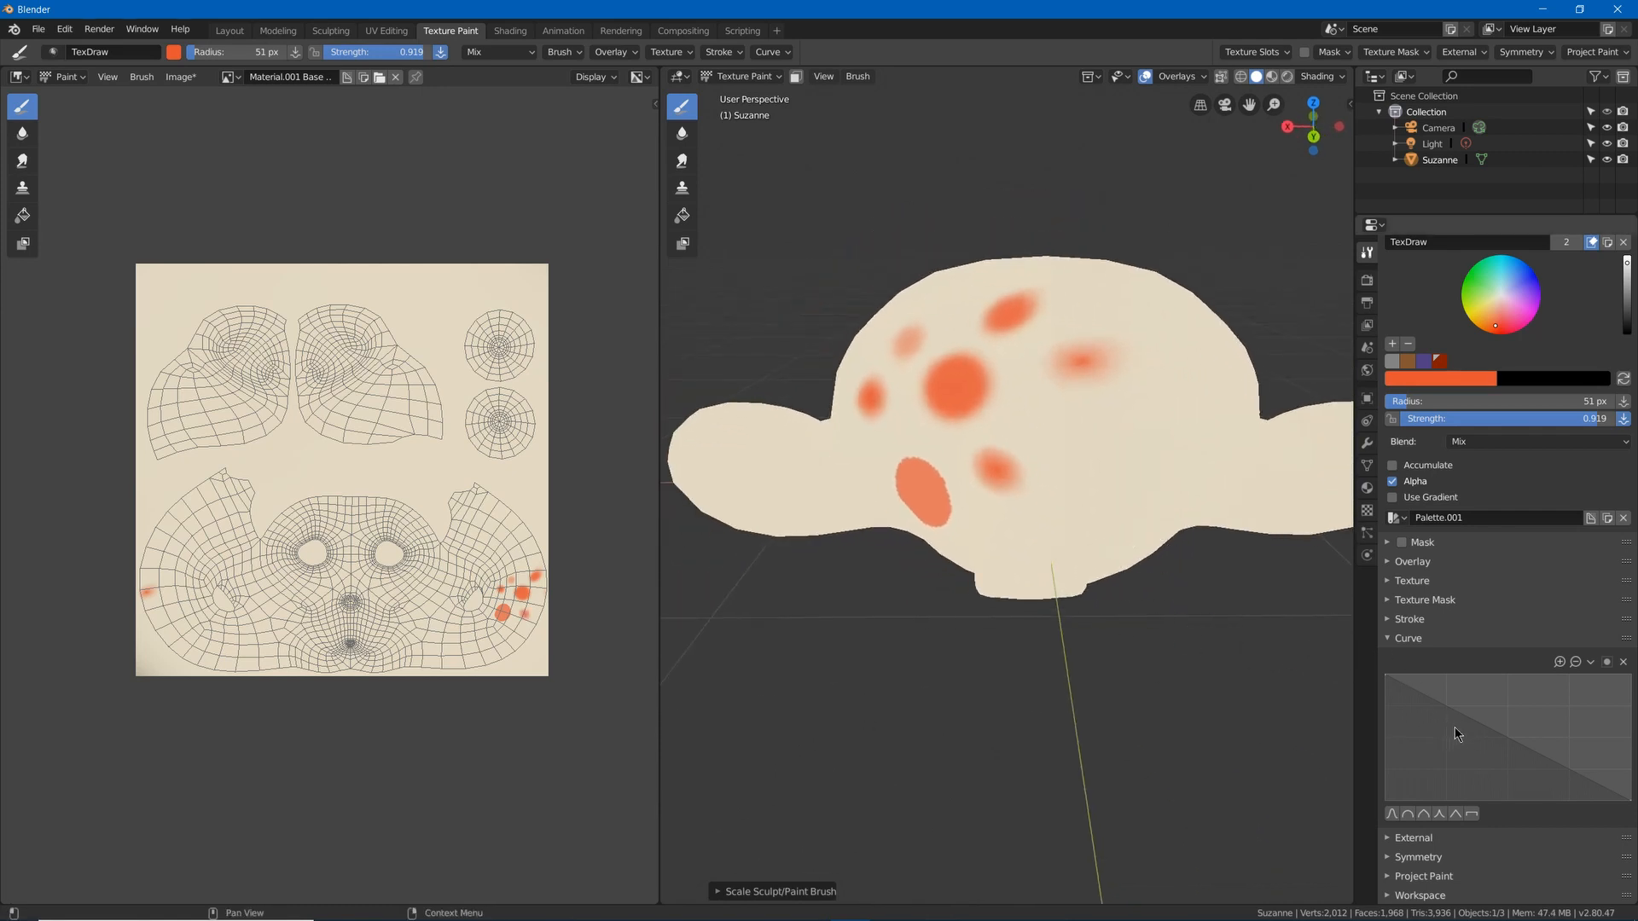
Add a raised middle point to the falloff curve, move the start point to X 0.05168, Y 0.63, and delete the middle point.
drag(1467, 719, 1475, 703)
drag(1385, 678, 1397, 721)
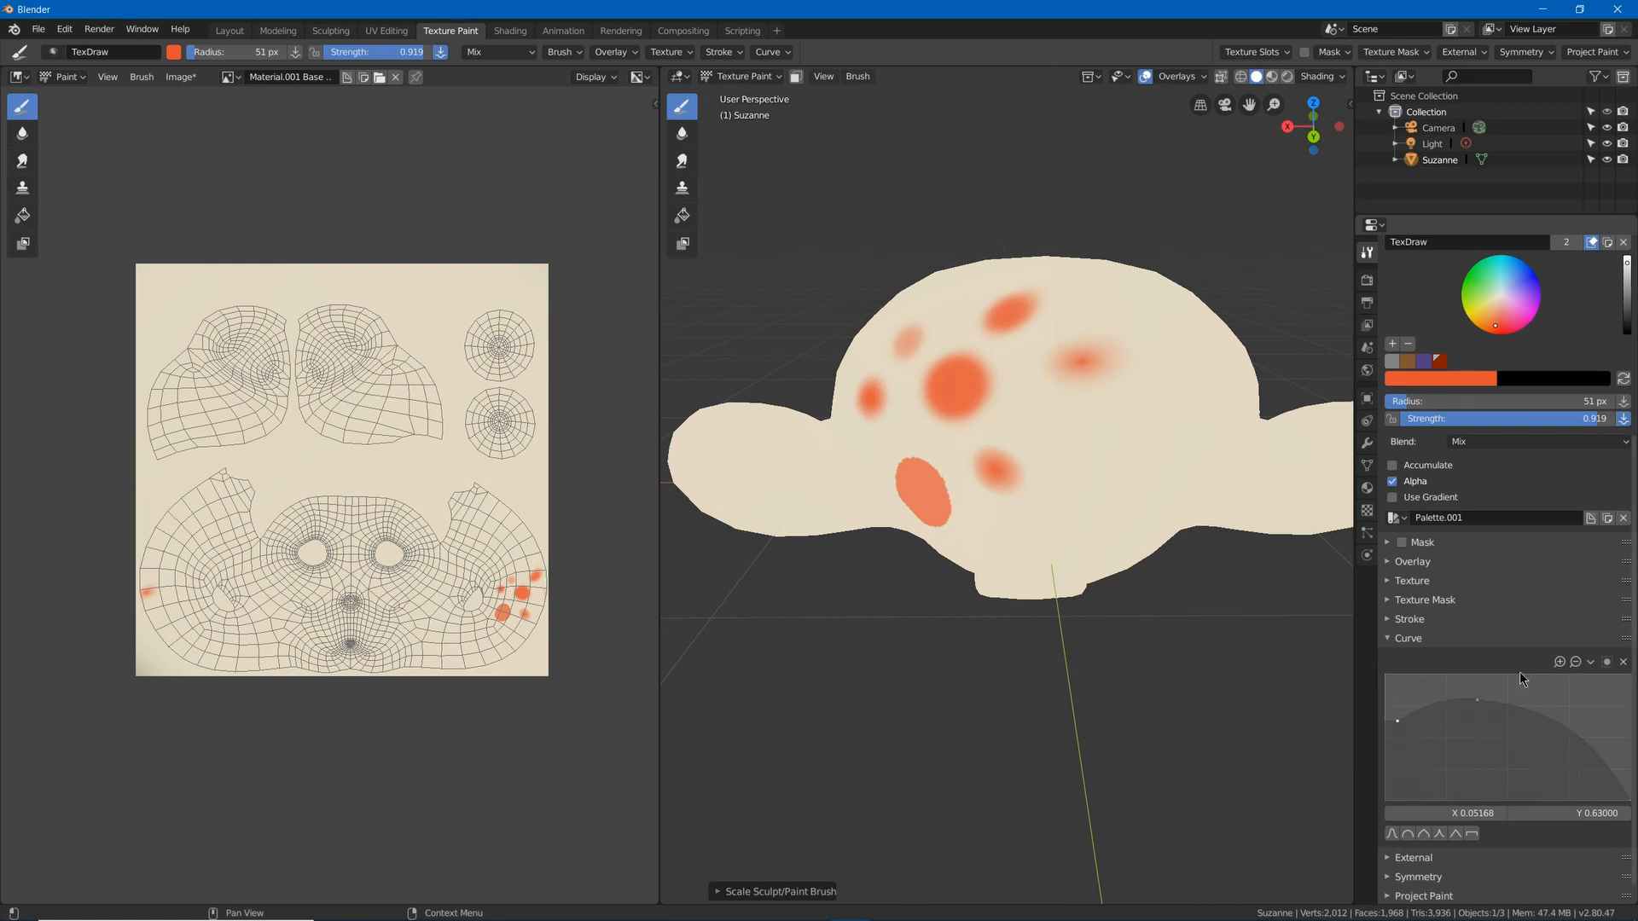
click(1478, 700)
click(1620, 663)
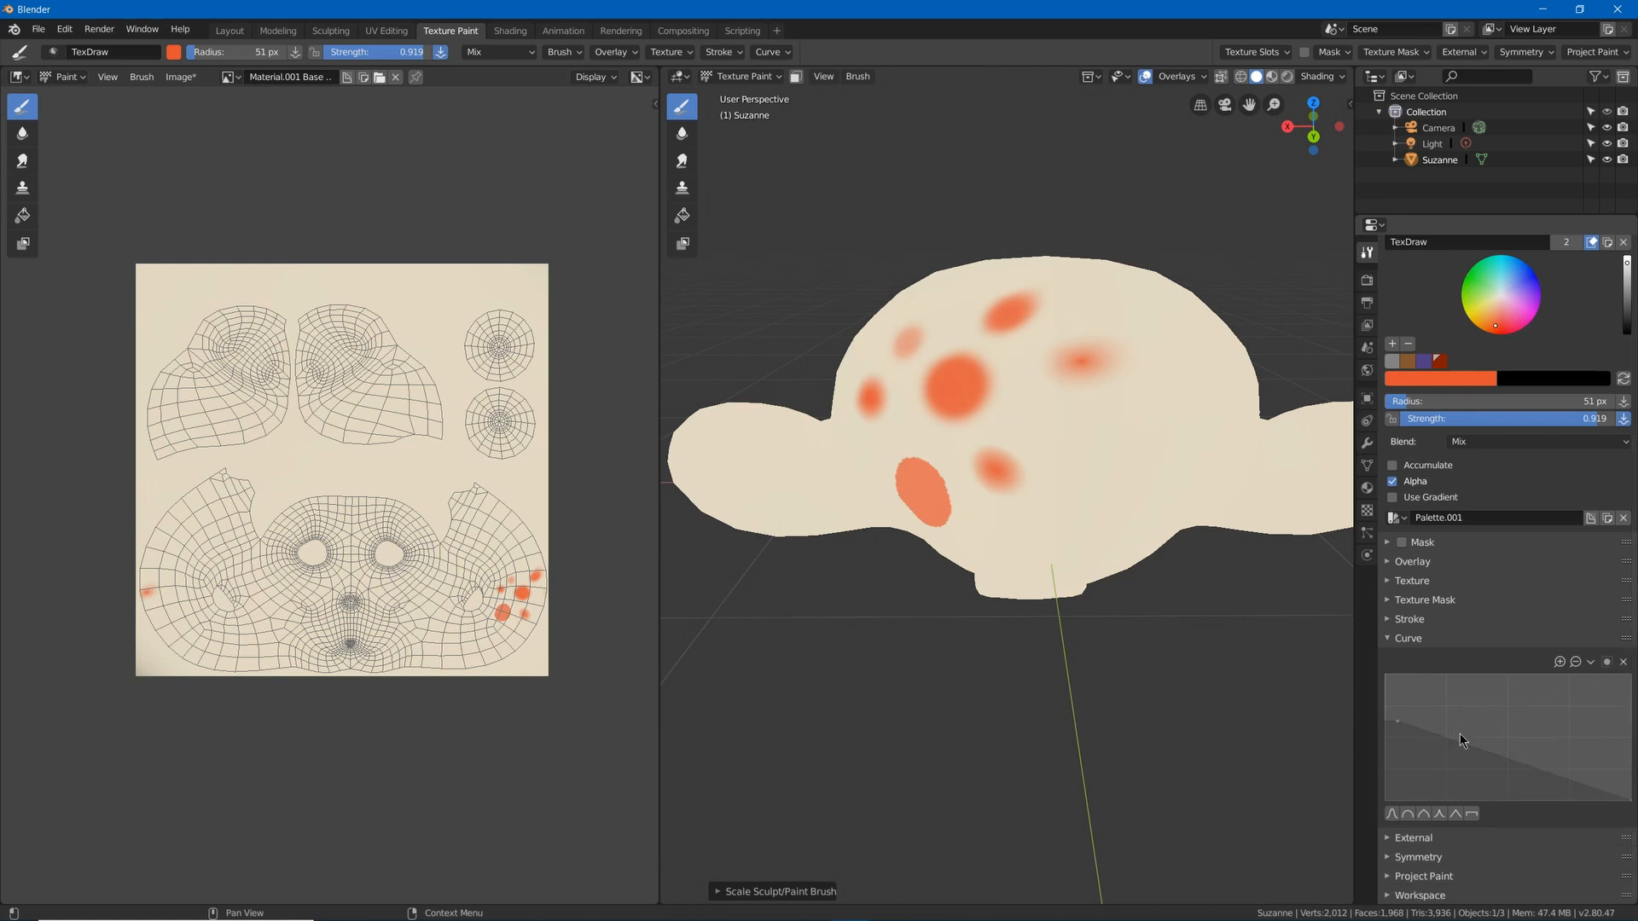
Shape the falloff curve into a hump from about X 0.27, Y 0 to X 0.69, Y 0.015, and paint ring-shaped test dabs.
drag(1488, 751, 1495, 699)
drag(1400, 727, 1450, 805)
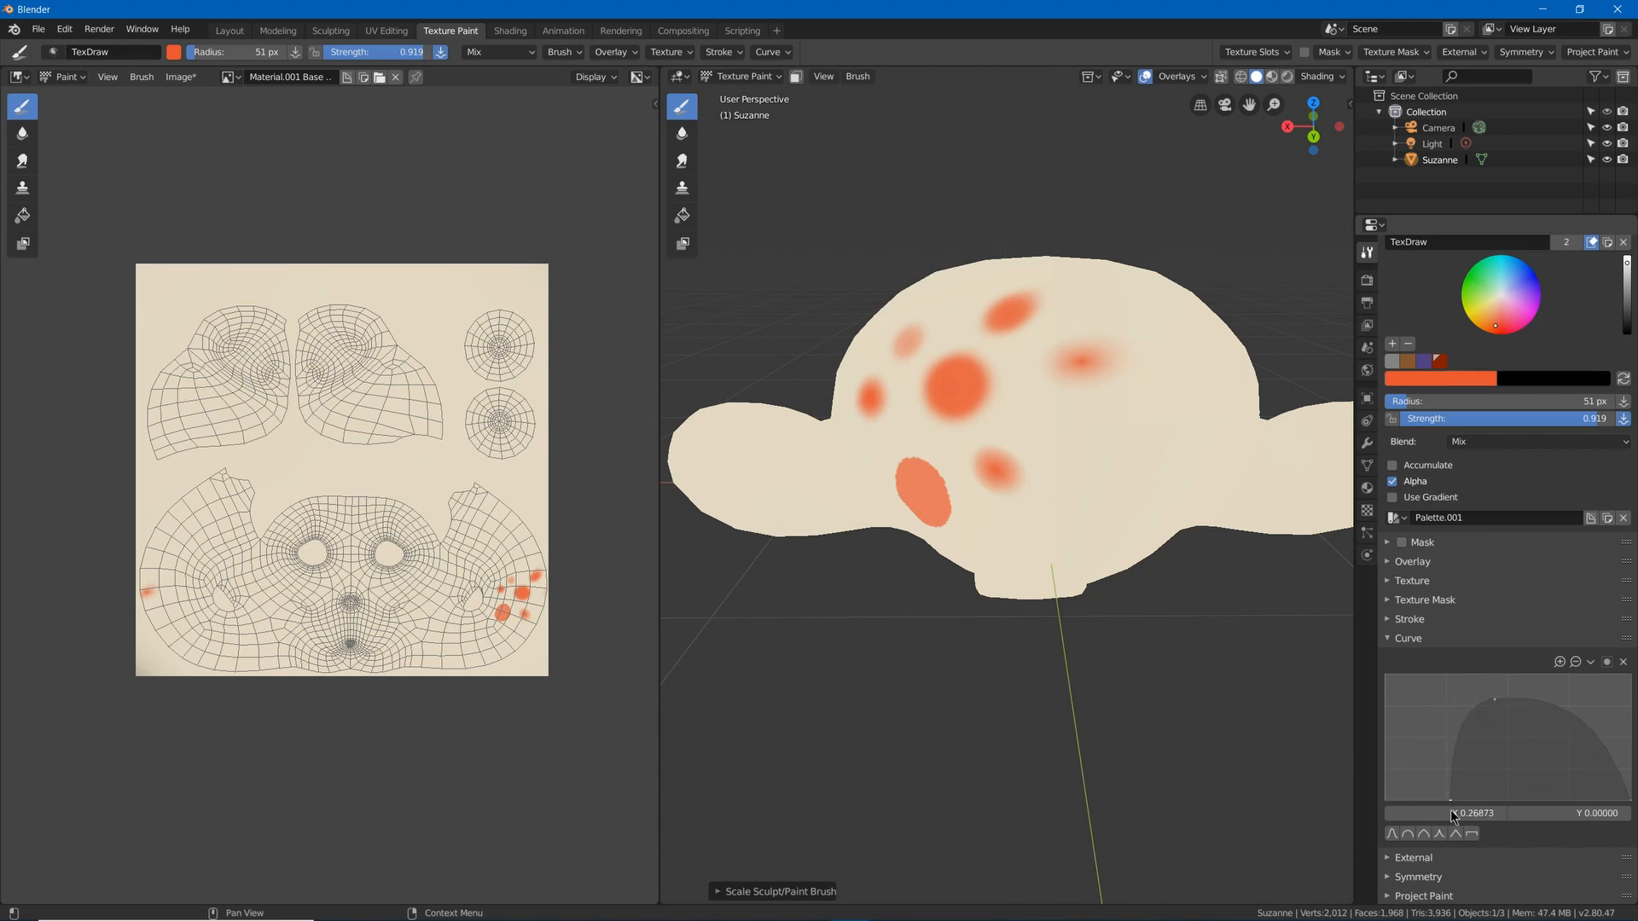
drag(1623, 800, 1554, 804)
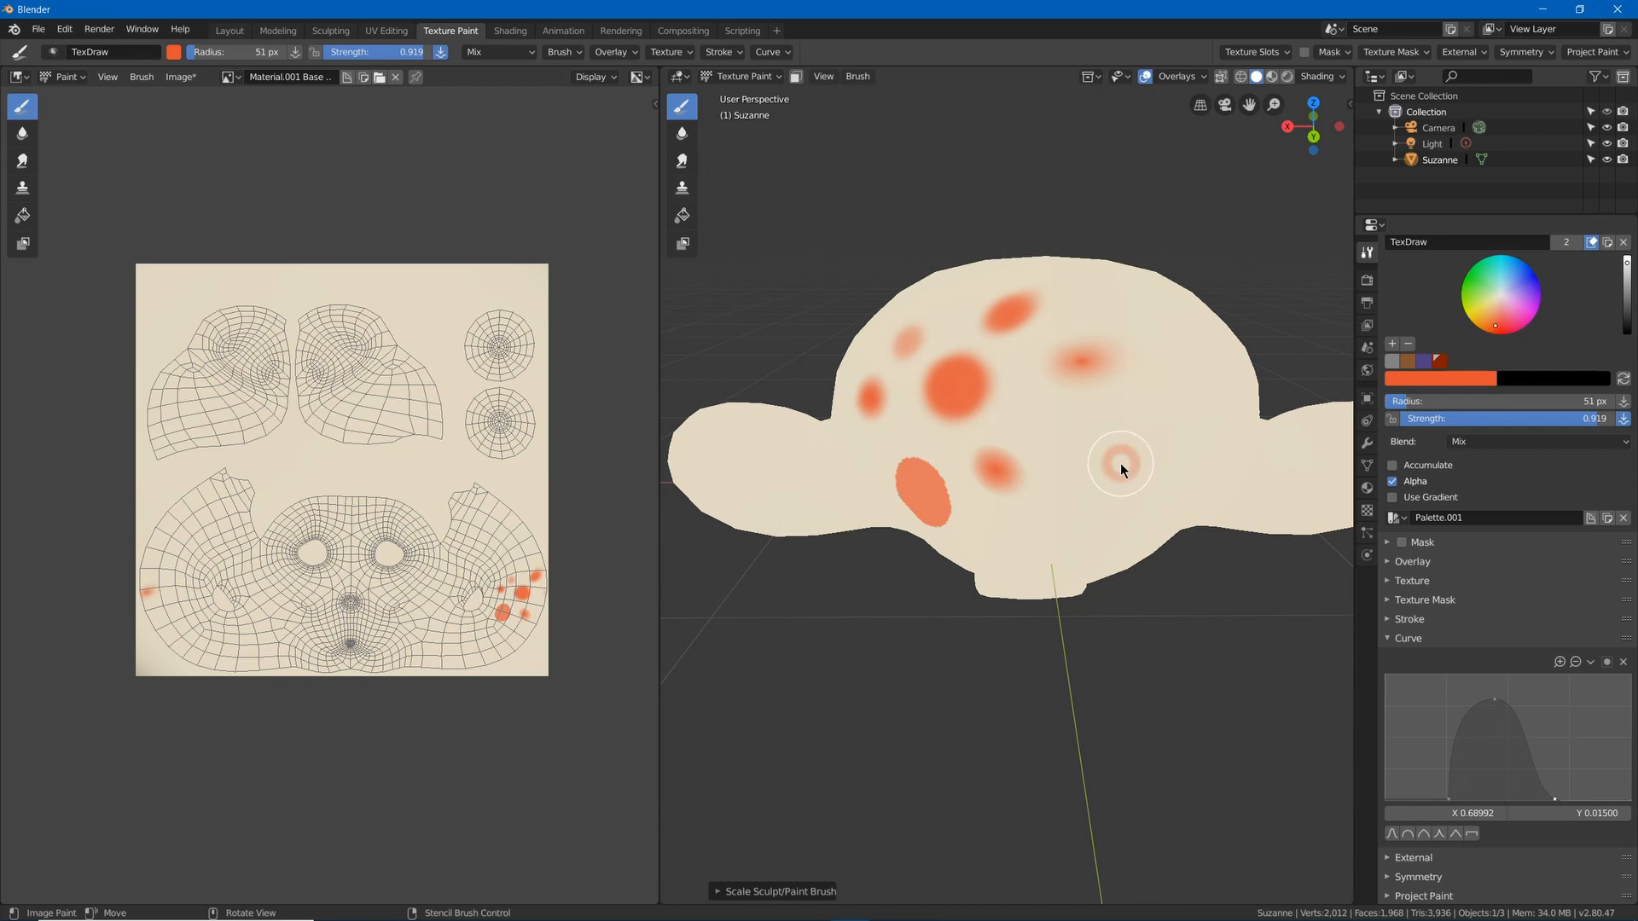
middle_drag(1200, 481, 1138, 430)
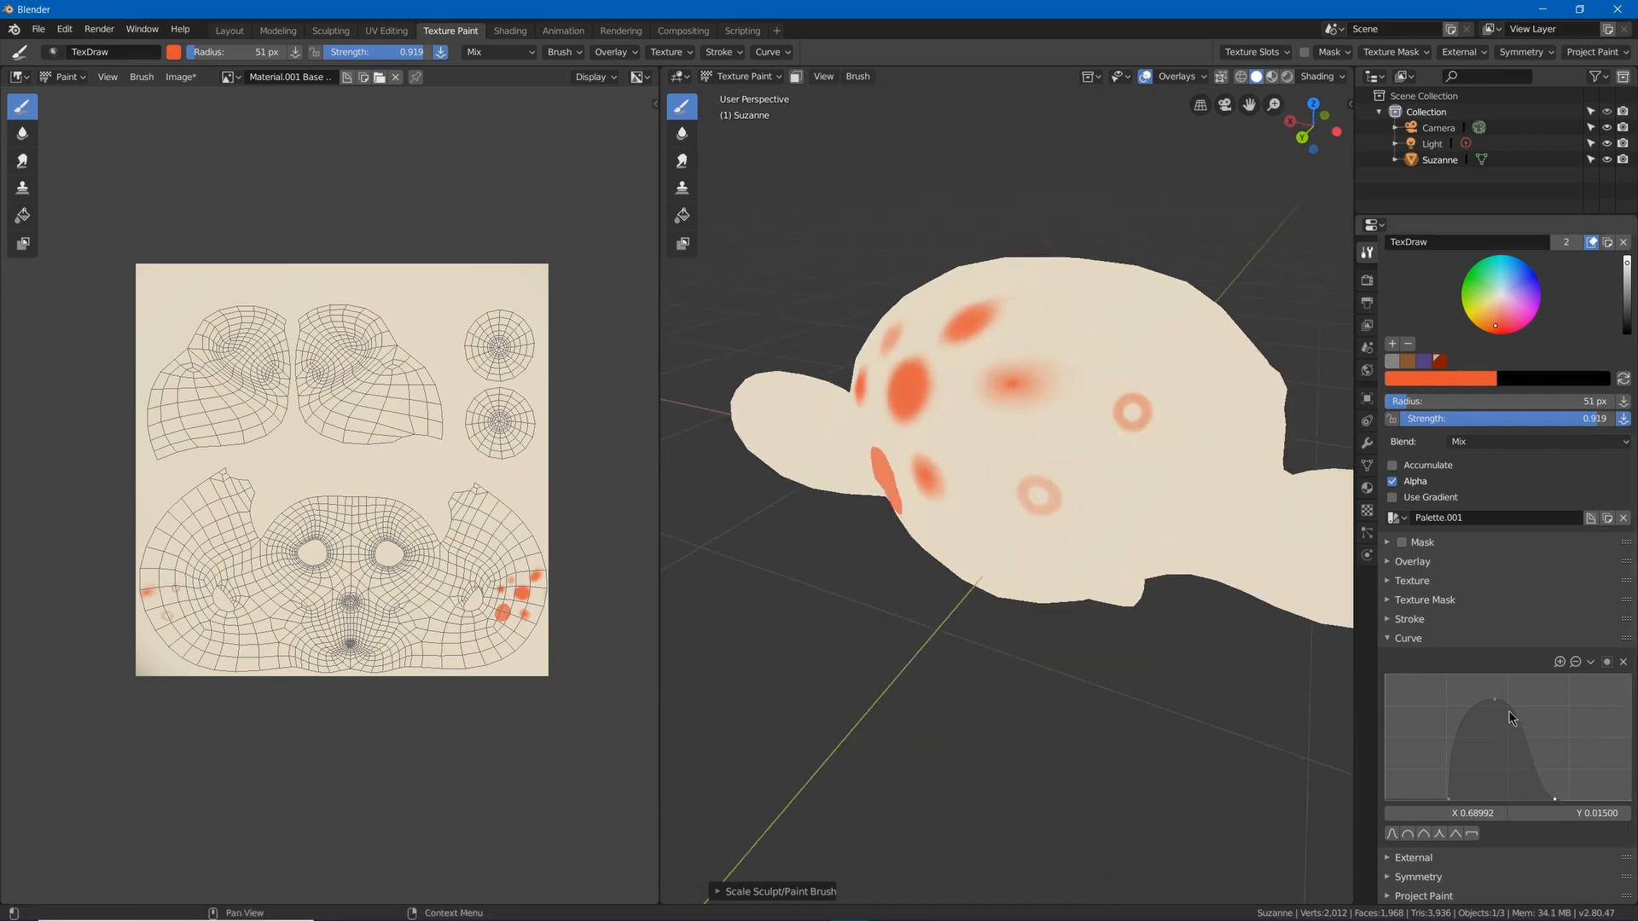
Dip the middle of the falloff curve to X 0.385, Y 0.14, paint a double-ring dab, and restore the round curve preset.
drag(1499, 703, 1484, 775)
click(1137, 499)
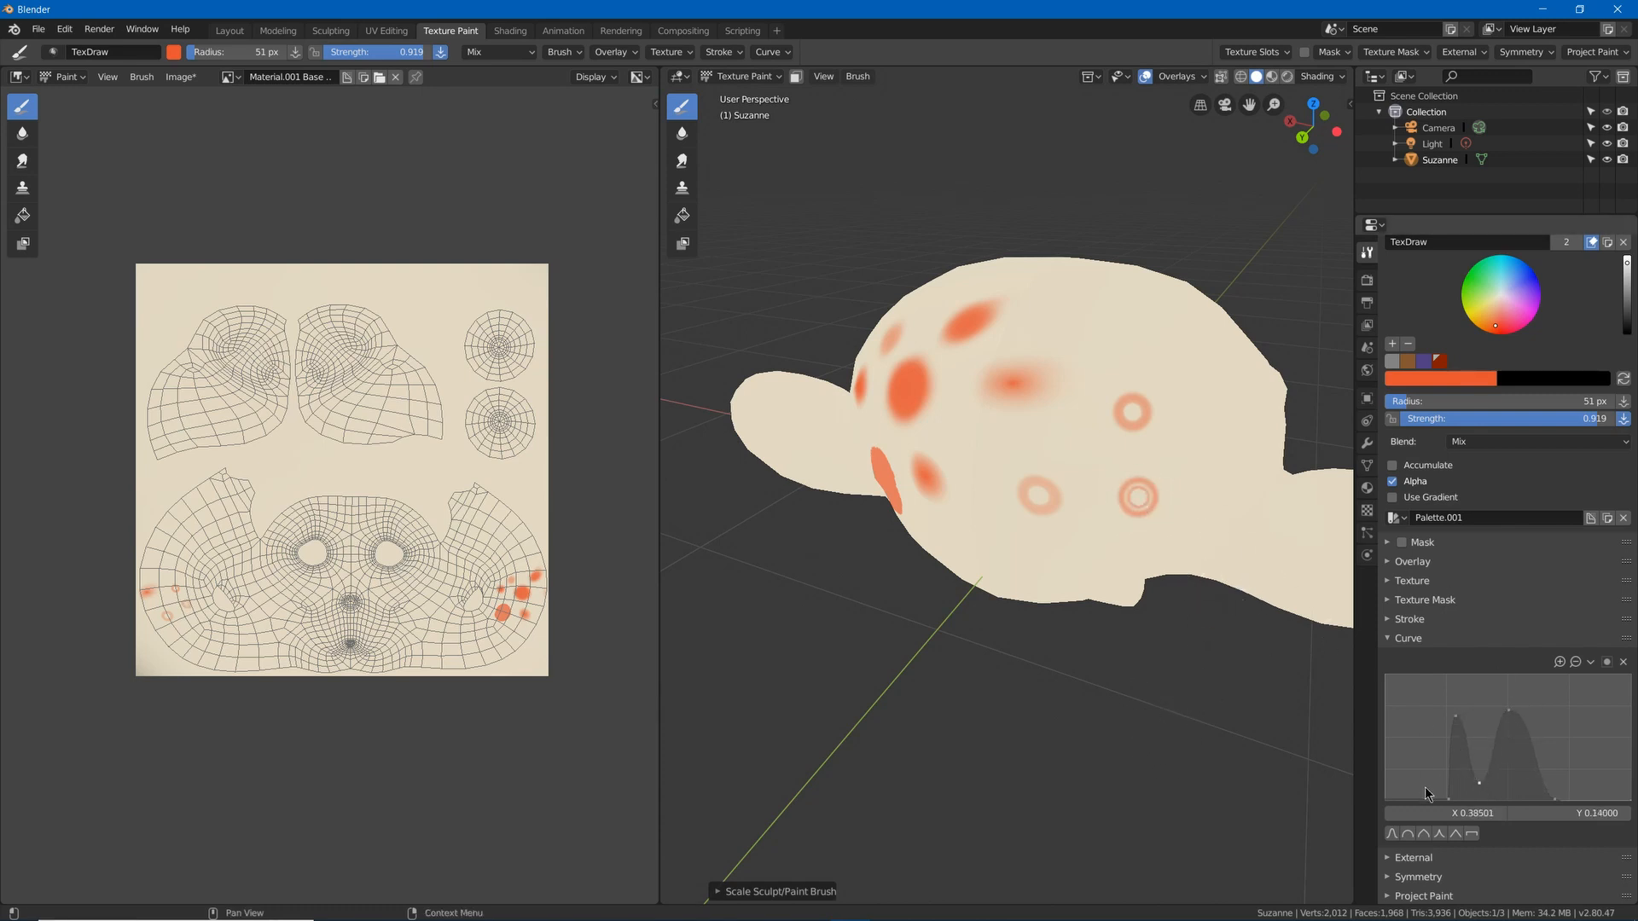
click(1408, 834)
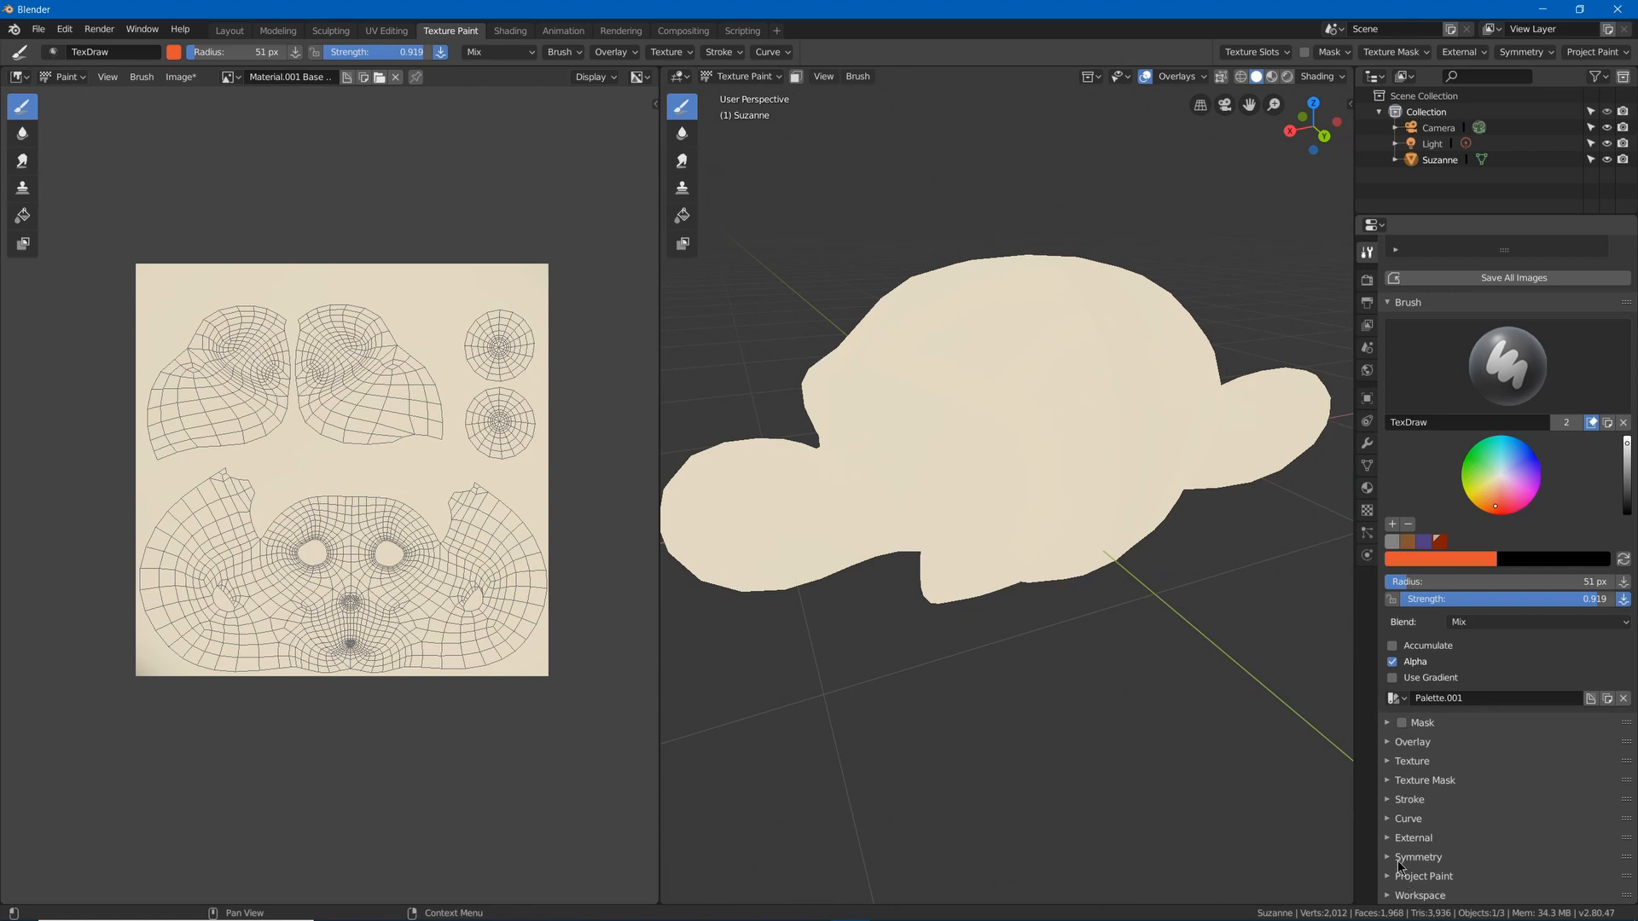
Enable X mirroring in the Symmetry settings and paint a mirrored pair of orange dabs on the back of the head.
click(1404, 858)
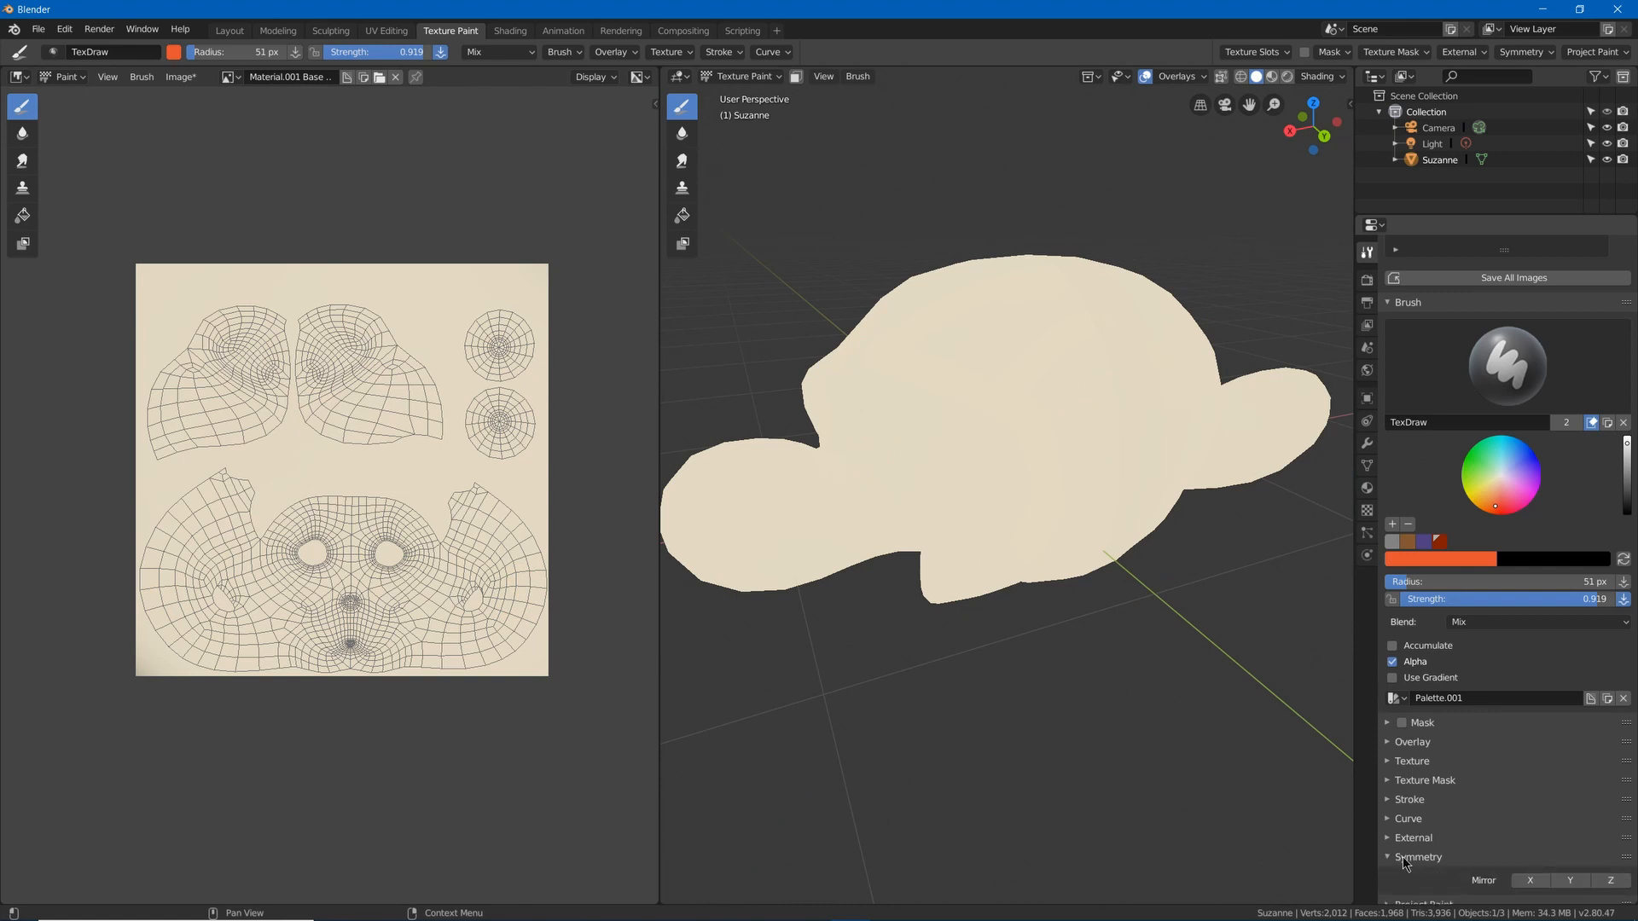
click(1531, 882)
drag(934, 417, 941, 416)
middle_drag(1034, 433, 959, 421)
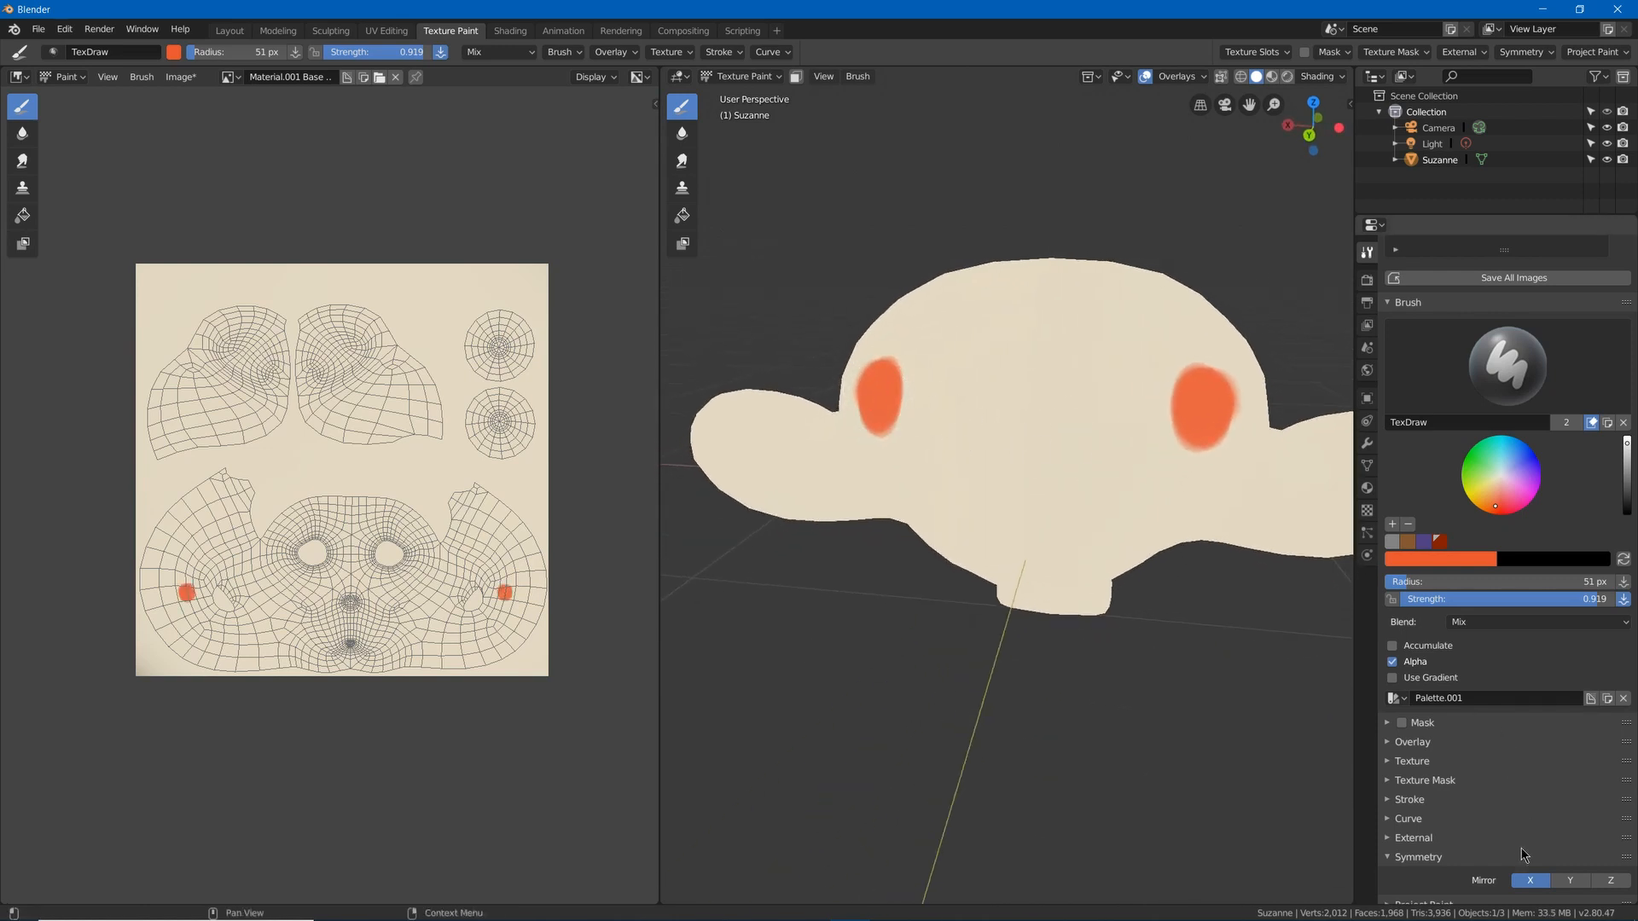
Add Z mirroring, paint a dab at the centre of the back of the head, and inspect its mirrored counterpart.
click(1611, 880)
click(1022, 384)
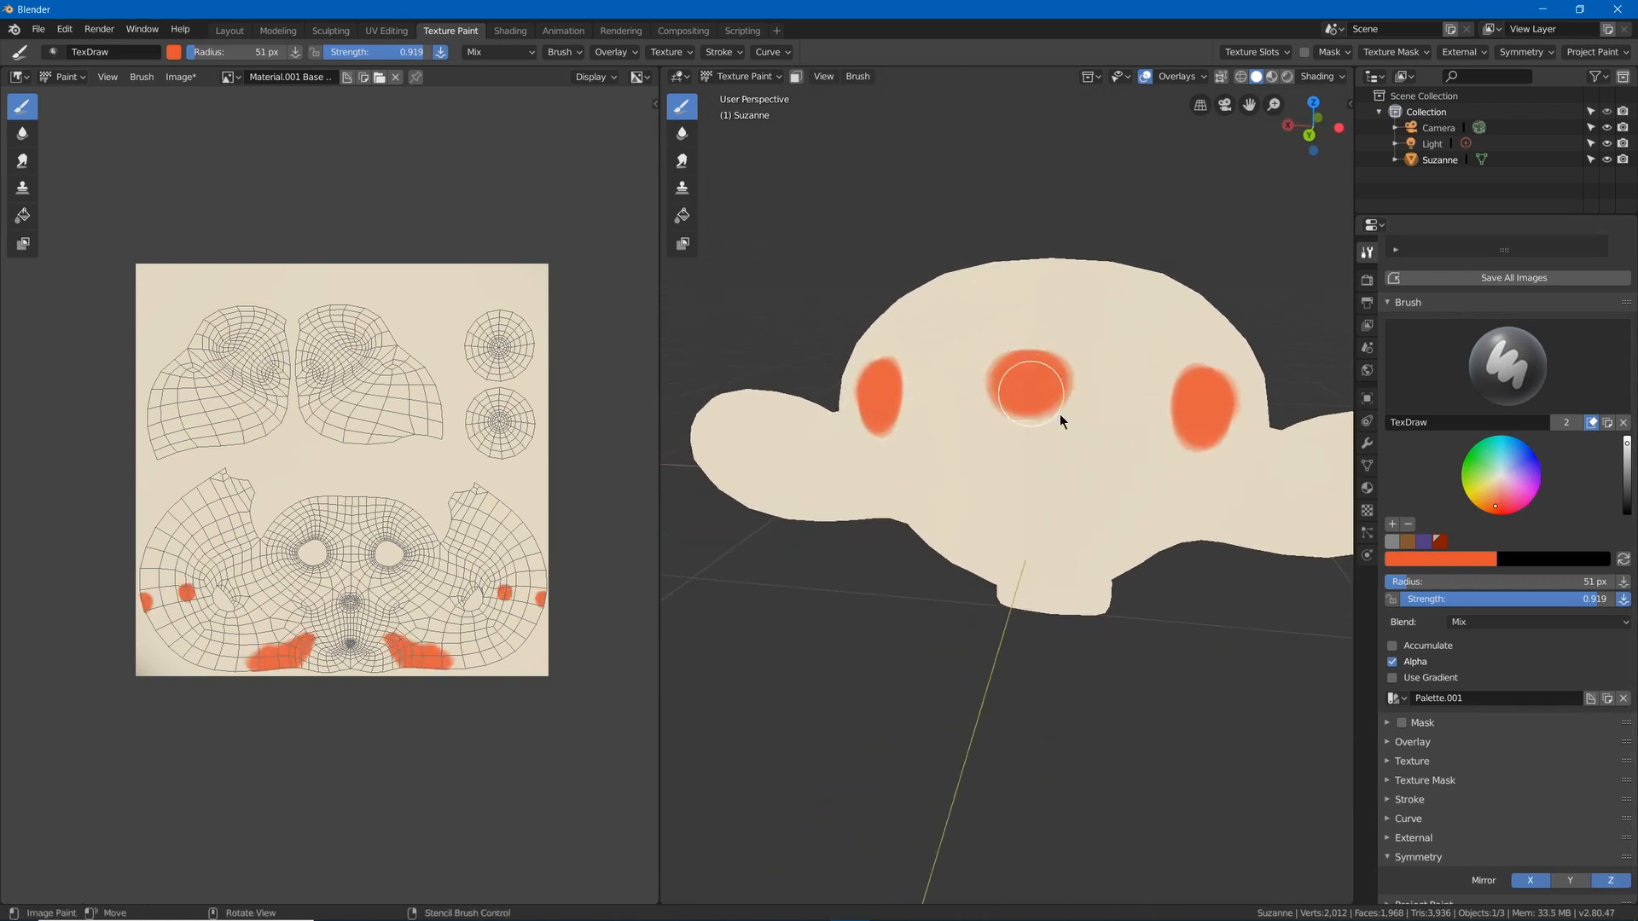
mouse_move(1060, 413)
middle_down()
mouse_move(1086, 330)
mouse_move(1057, 342)
middle_up()
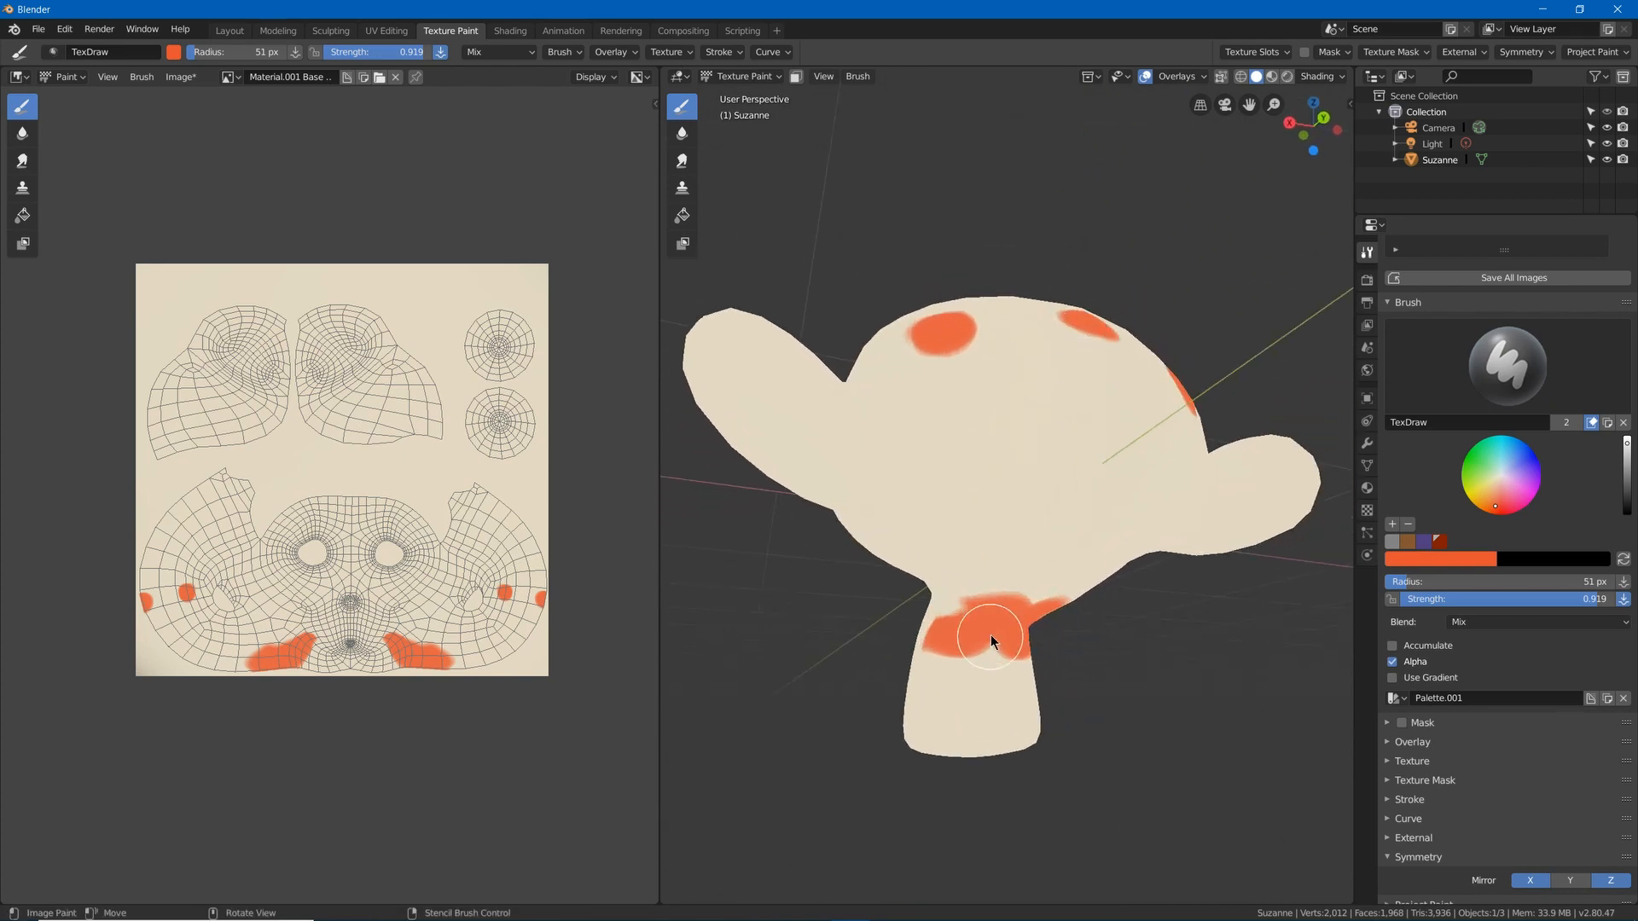
middle_drag(991, 635, 1059, 515)
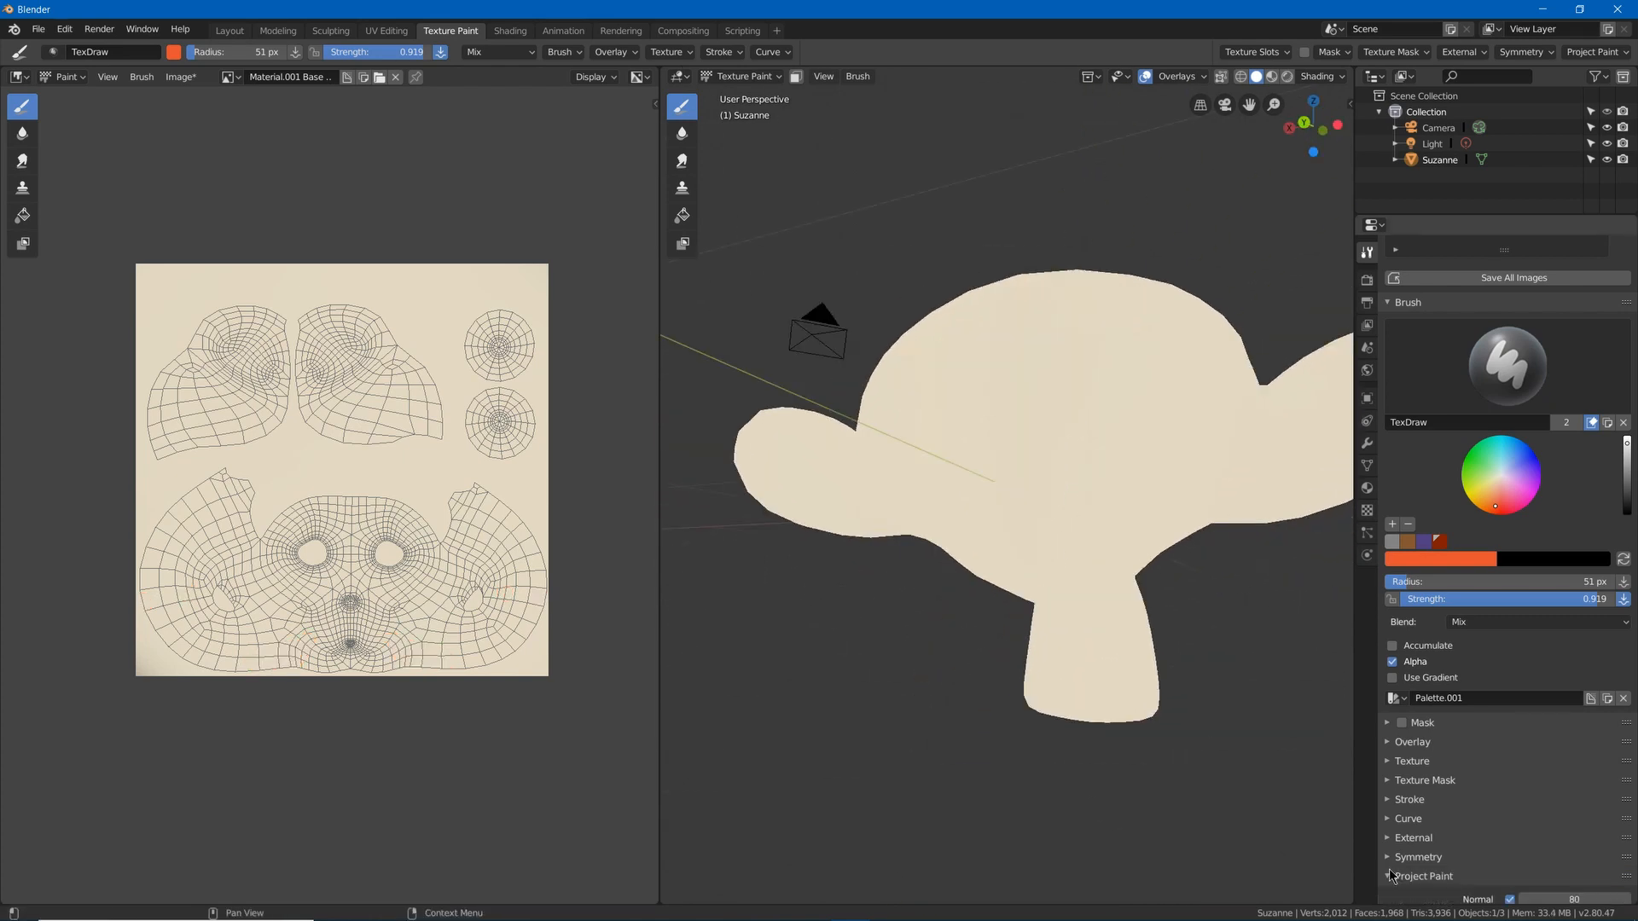
Paint a diagonal orange stroke across the brow with the Project Paint Normal limit enabled.
scroll(1453, 798, down, 3)
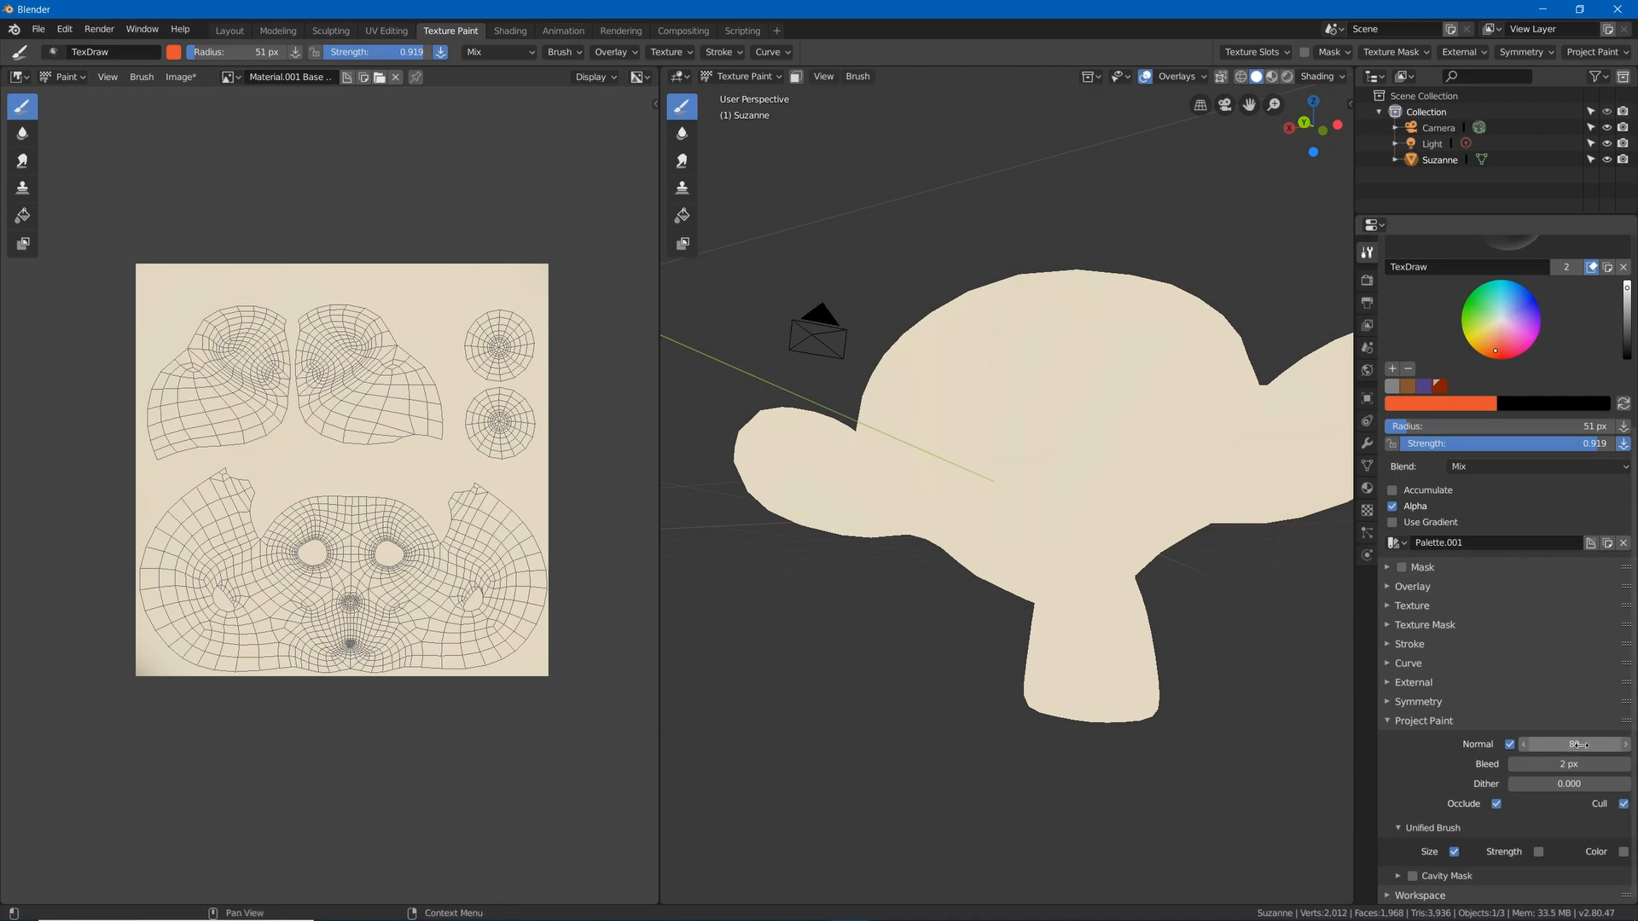
mouse_move(1219, 687)
middle_down()
mouse_move(1123, 615)
mouse_move(966, 405)
mouse_move(852, 402)
mouse_move(1235, 375)
mouse_move(946, 409)
middle_up()
mouse_move(938, 328)
mouse_down()
mouse_move(844, 440)
mouse_move(956, 348)
mouse_up()
middle_drag(980, 355, 1010, 378)
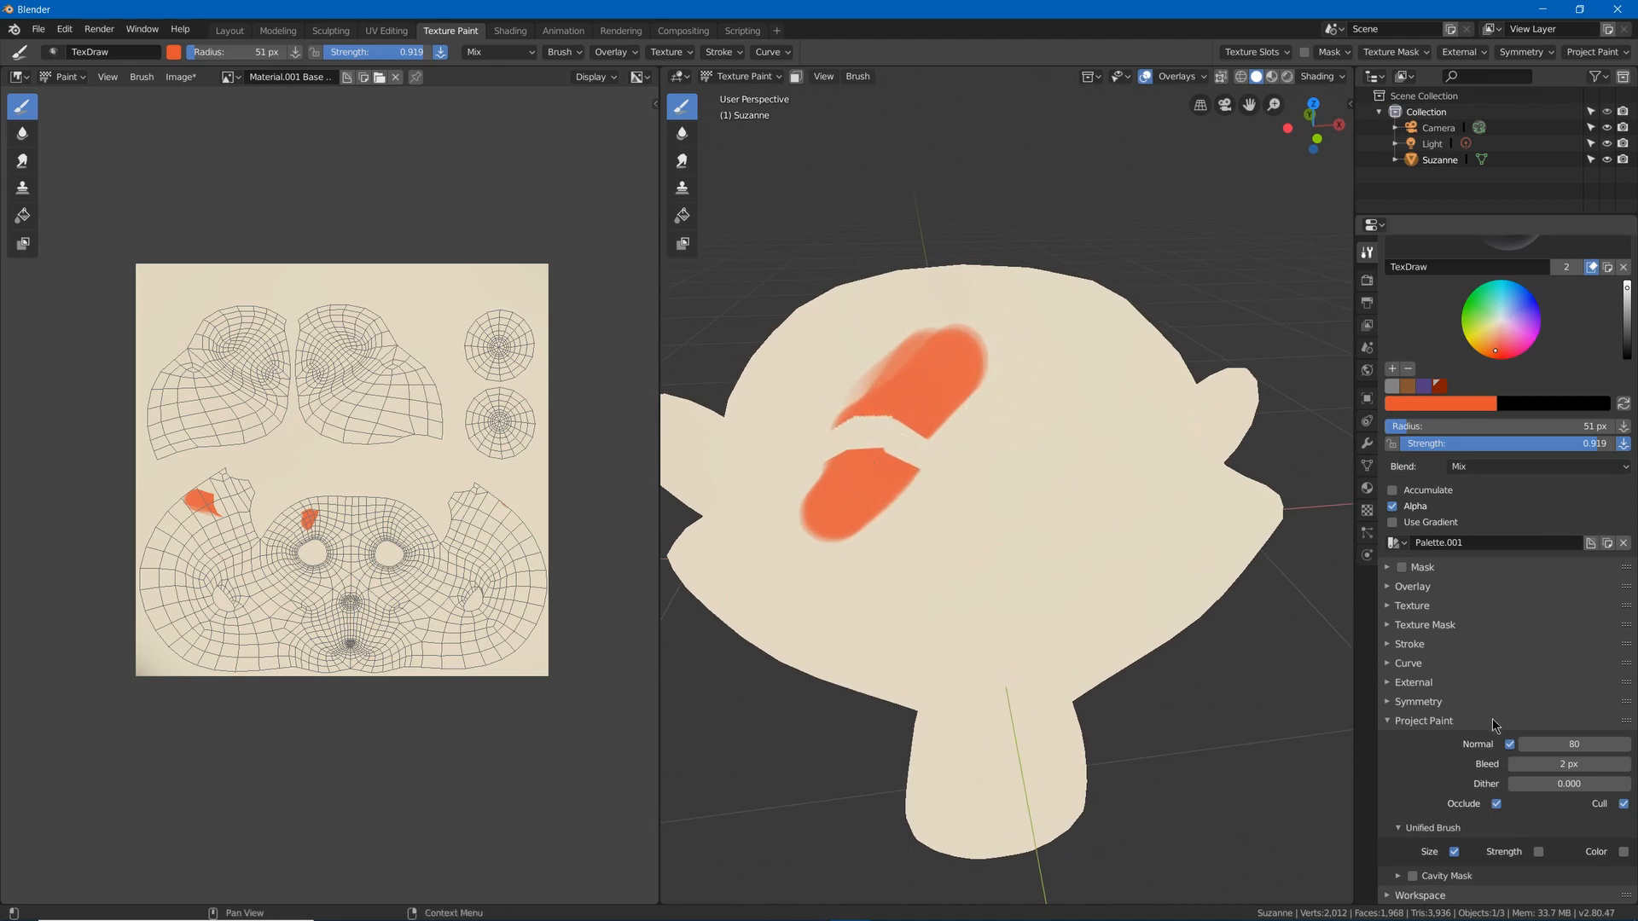
Lower the Project Paint Normal angle to 0 and paint a short vertical test stroke on the head.
middle_drag(1229, 616, 1184, 594)
drag(1569, 743, 1527, 740)
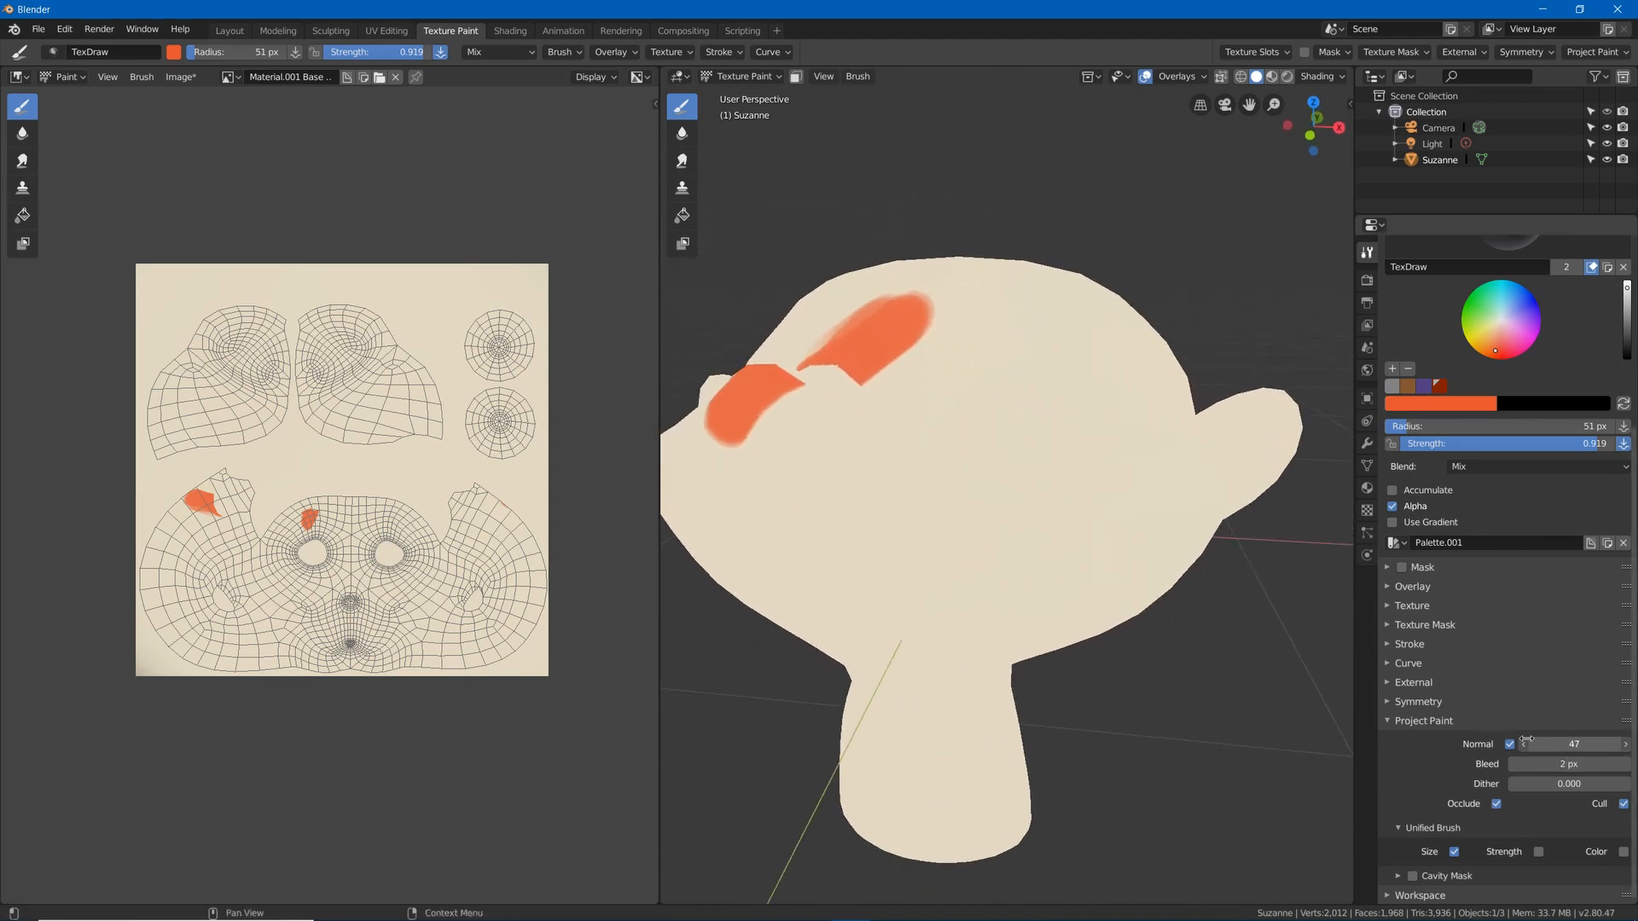
drag(1048, 363, 1033, 458)
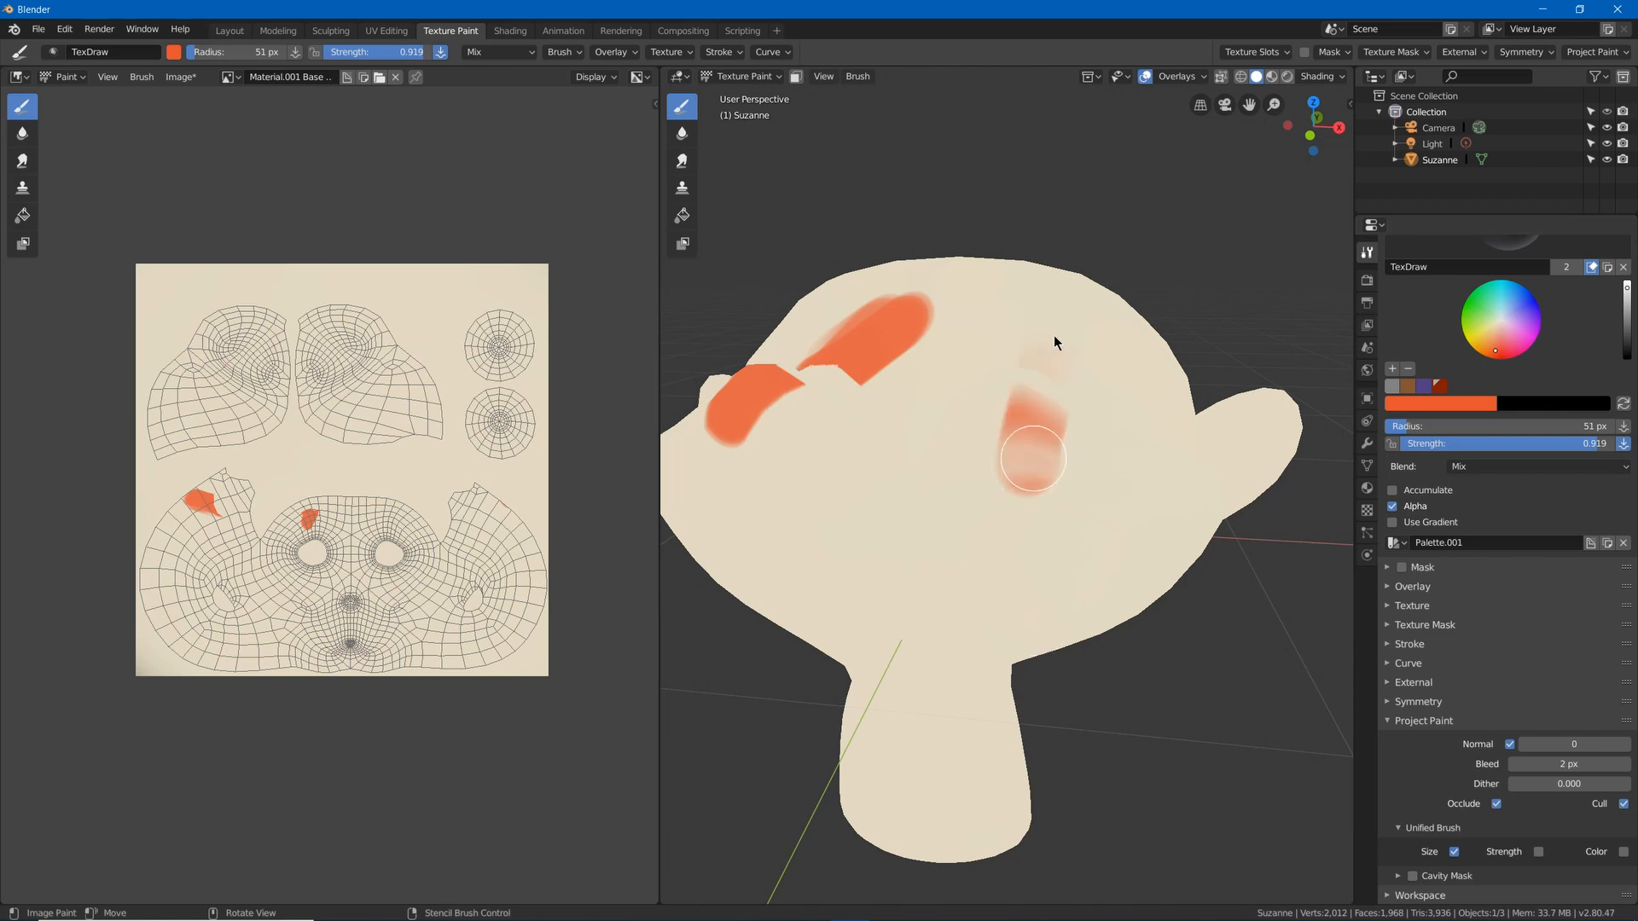
mouse_move(1056, 443)
middle_down()
mouse_move(1129, 398)
mouse_move(1097, 402)
mouse_move(1167, 407)
mouse_move(1167, 442)
middle_up()
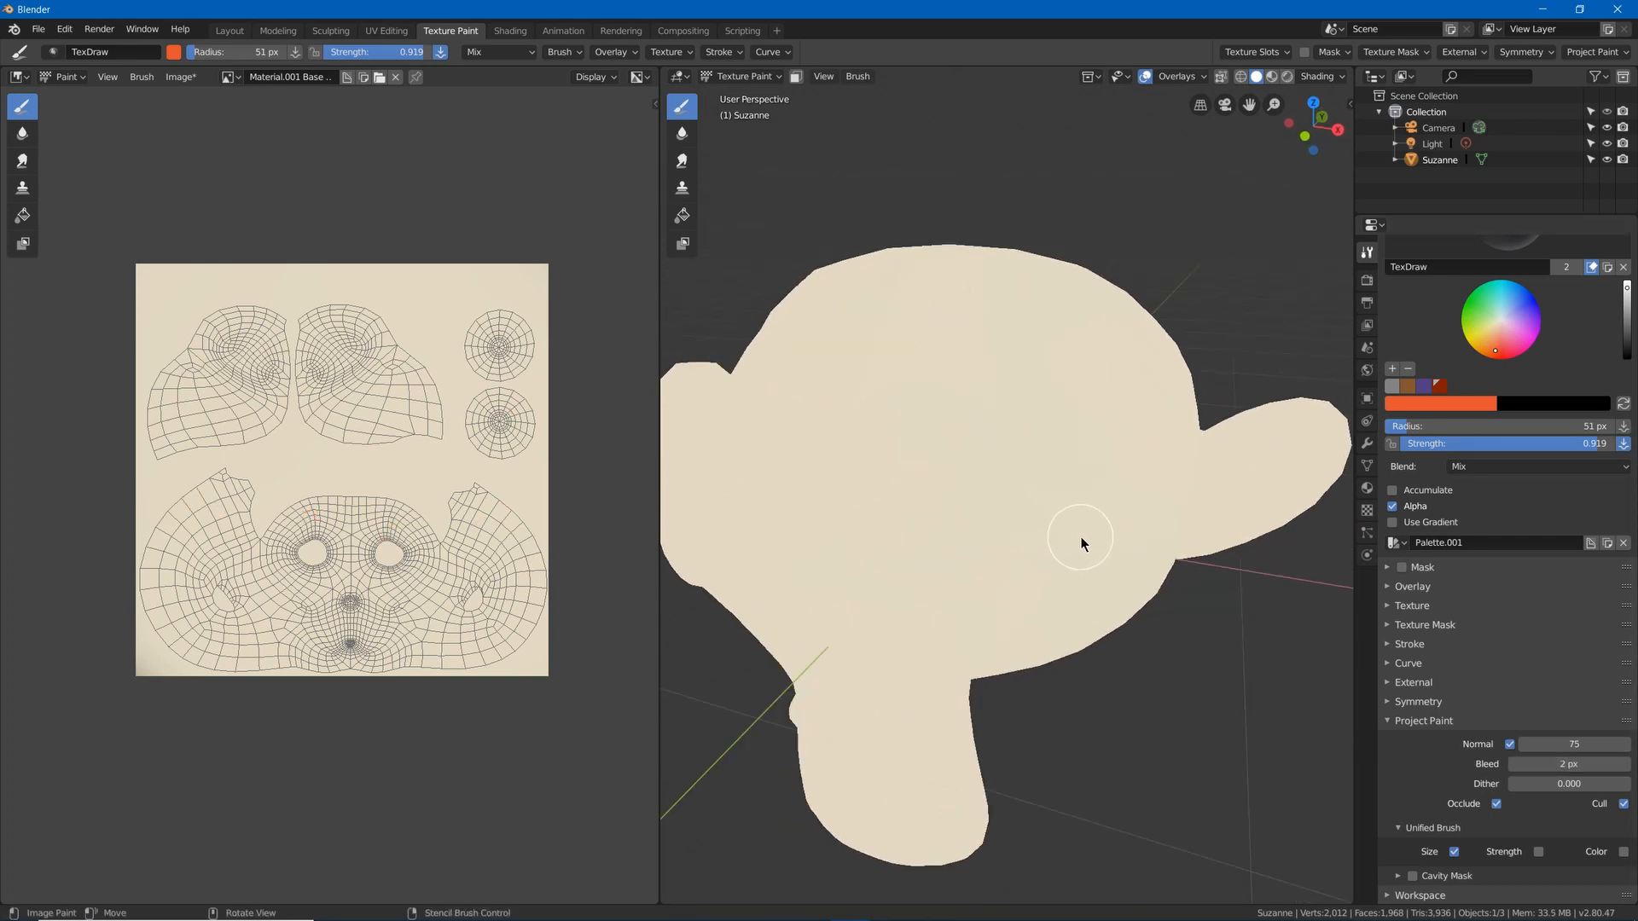
Paint orange strokes on the side of the head toward the ear and examine the painted UV island edge up close.
middle_drag(1082, 536, 1003, 536)
mouse_move(431, 336)
ctrl+middle_down()
mouse_move(434, 269)
mouse_move(458, 274)
mouse_move(603, 458)
ctrl+middle_up()
mouse_move(1071, 502)
mouse_down()
mouse_move(1043, 427)
mouse_move(1044, 465)
mouse_move(1129, 461)
mouse_up()
middle_drag(484, 409, 615, 523)
mouse_move(392, 495)
ctrl+middle_down()
mouse_move(379, 303)
mouse_move(404, 716)
mouse_move(457, 548)
ctrl+middle_up()
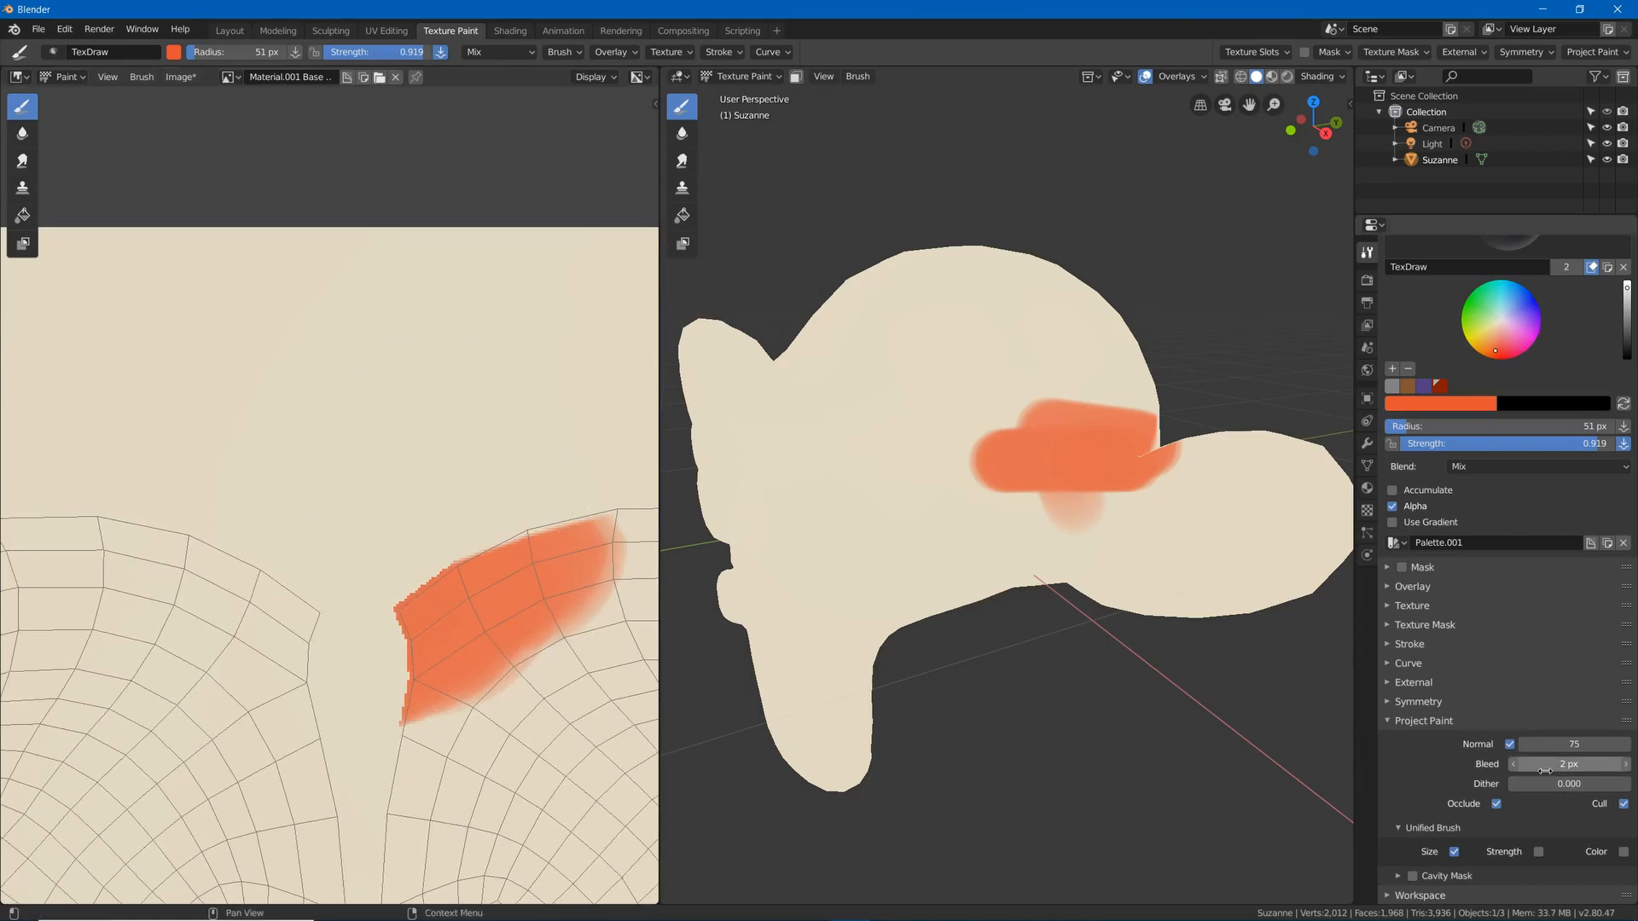
Set the Project Paint Bleed to 8 px and paint more wide strokes across the side of the head.
drag(1545, 770, 1586, 770)
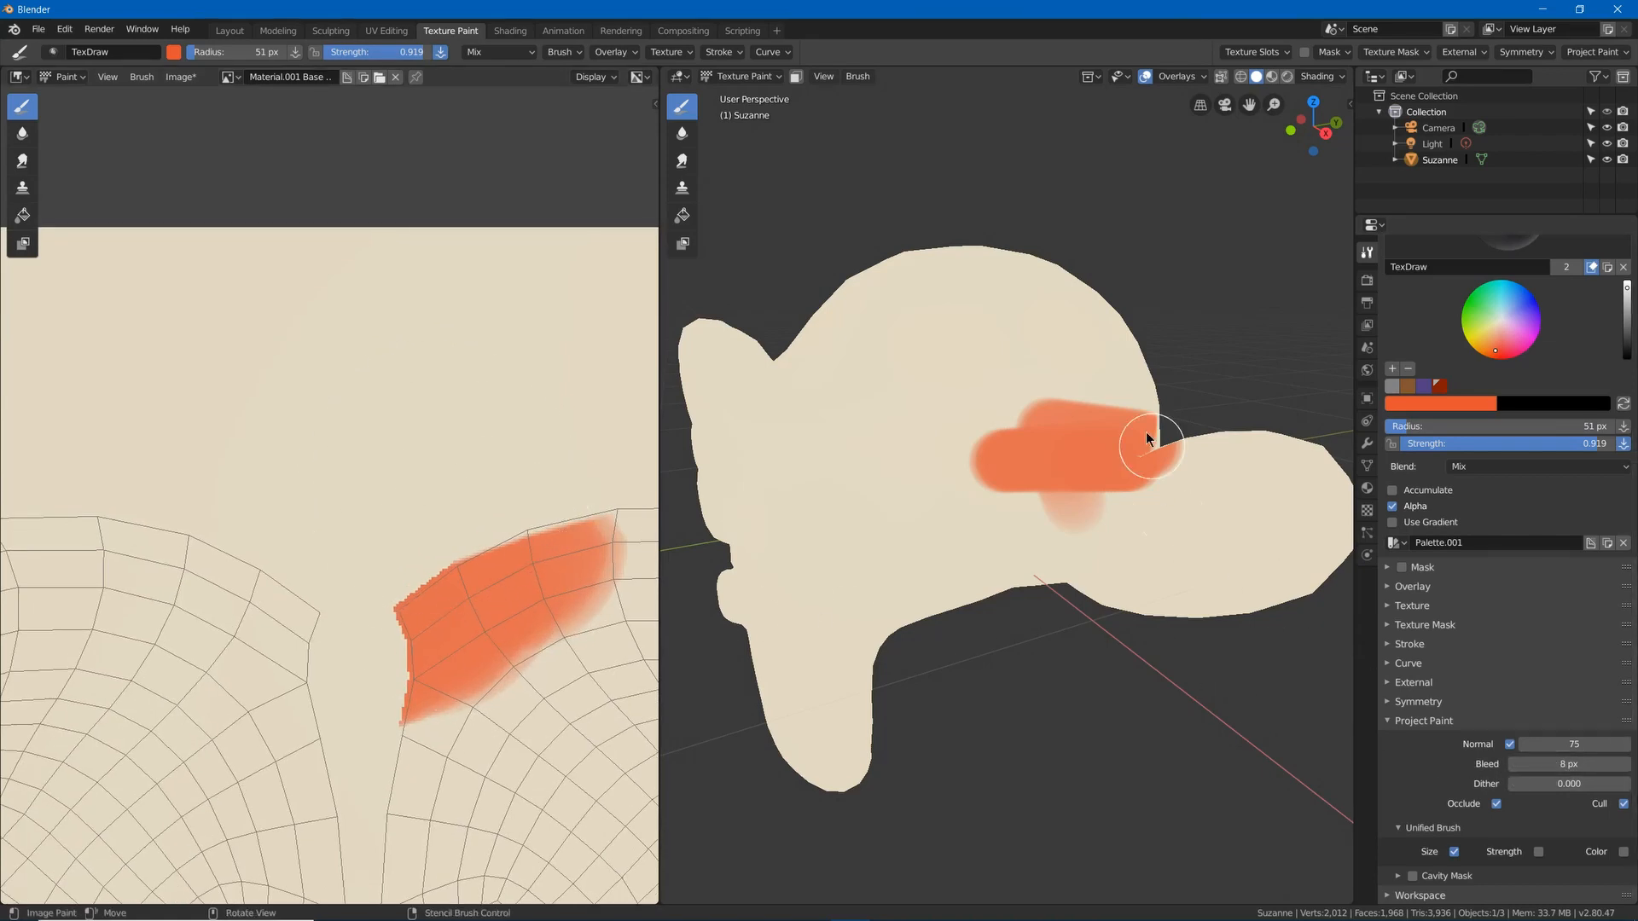
mouse_move(868, 393)
mouse_down()
mouse_move(1057, 403)
mouse_move(1066, 446)
mouse_move(976, 465)
mouse_up()
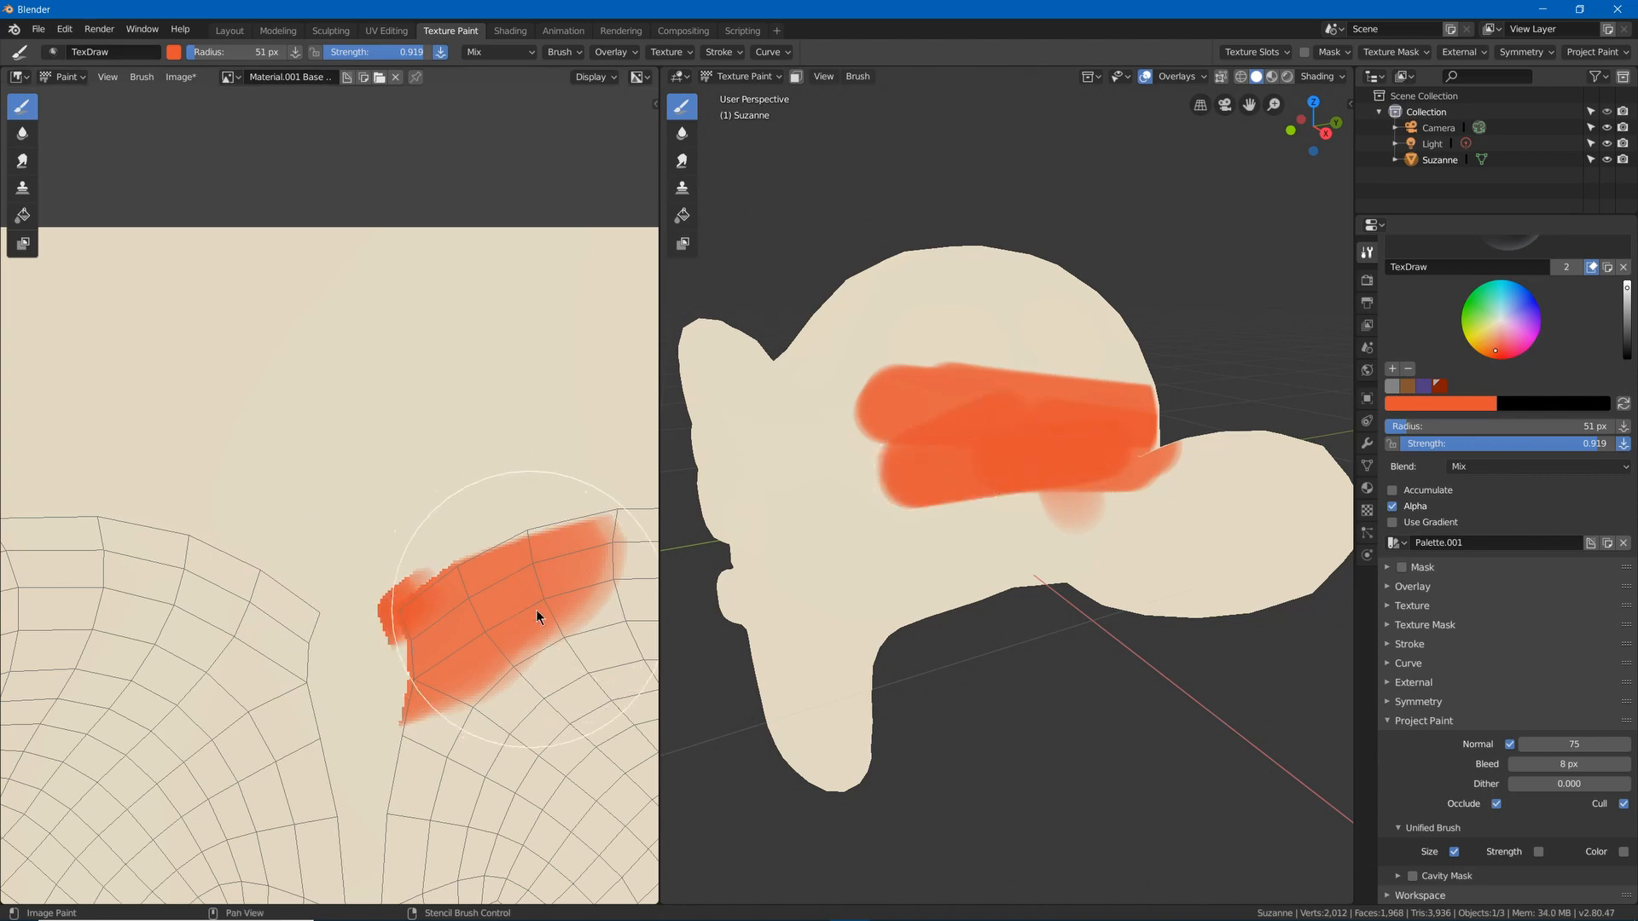
scroll(536, 609, down, 6)
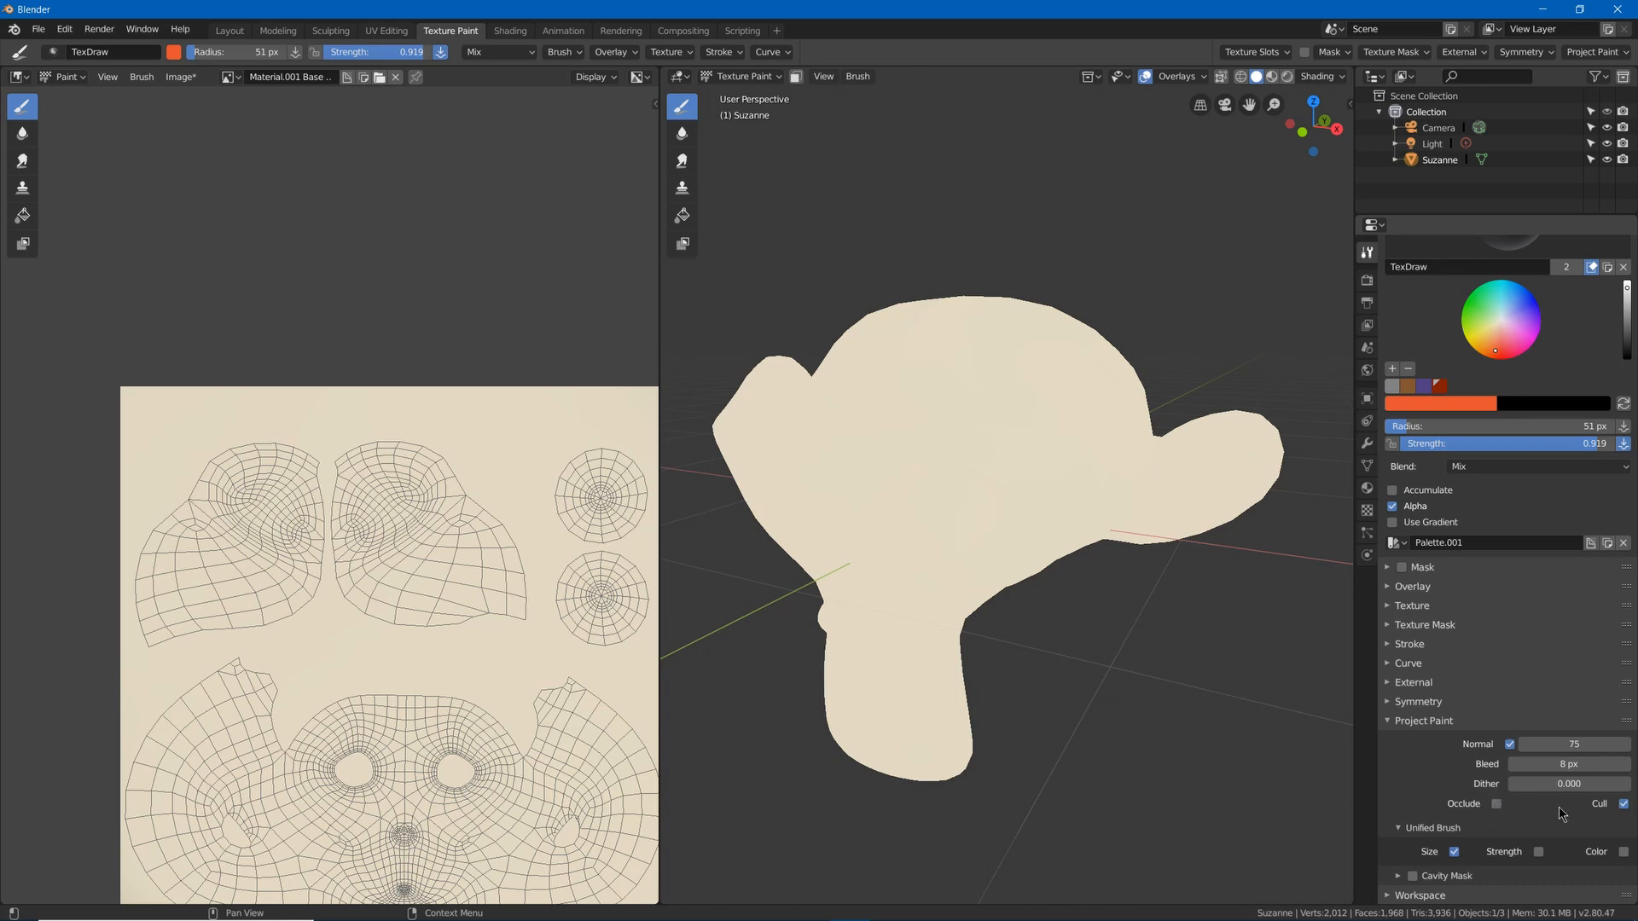
Disable Cull while Occlude is off, and paint an orange dab on the side of the head.
click(1623, 803)
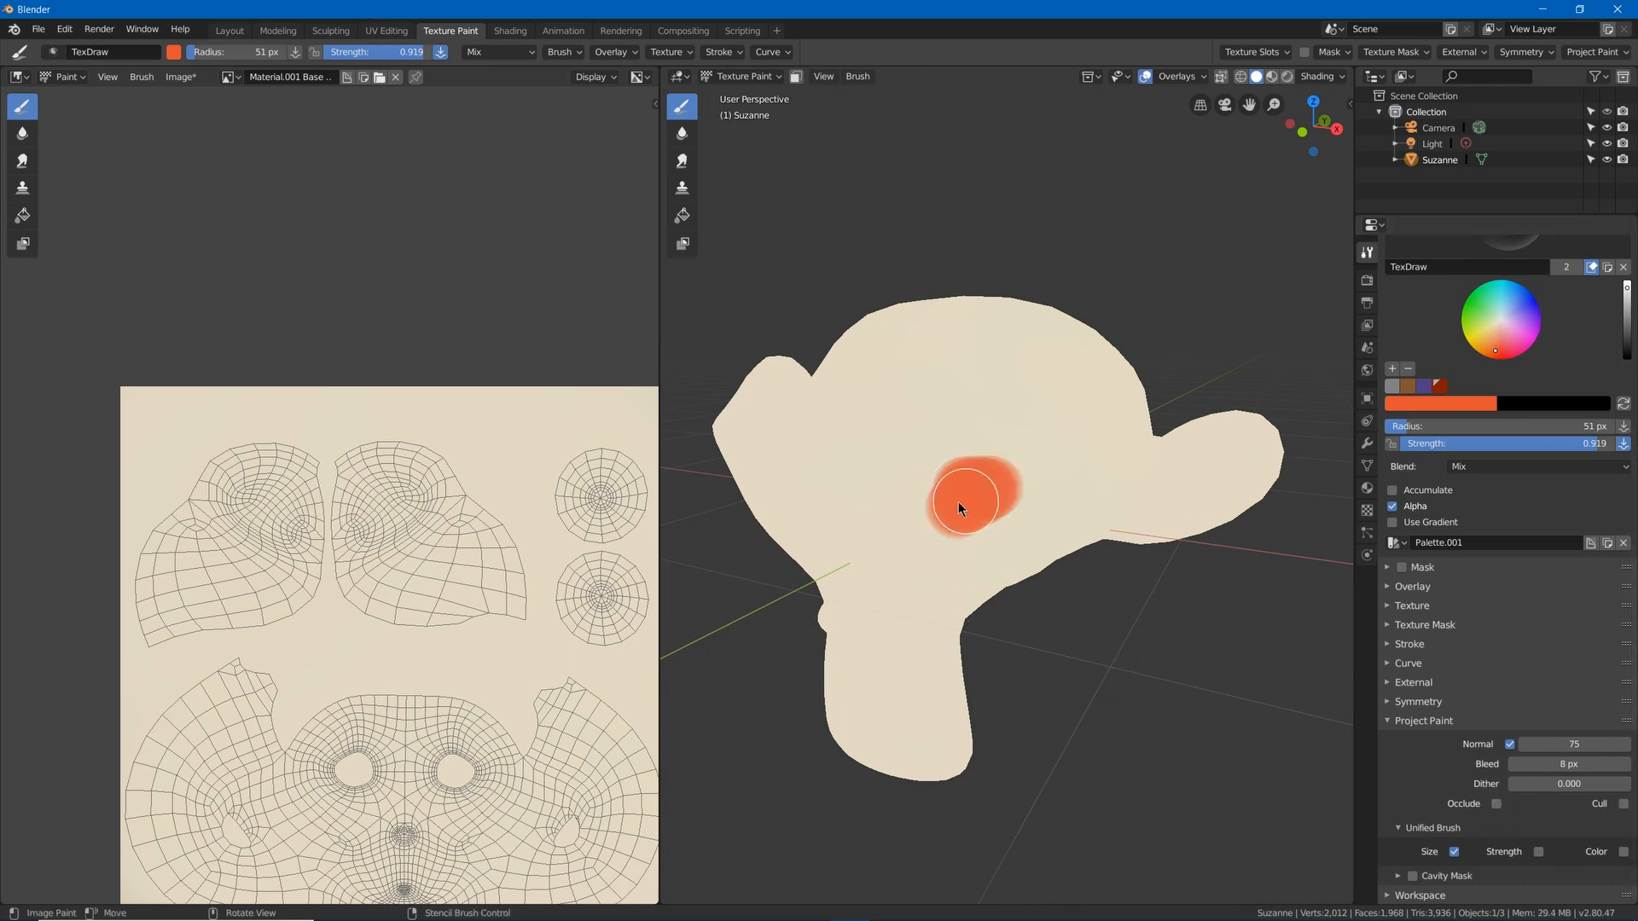
mouse_move(959, 502)
middle_down()
mouse_move(821, 476)
mouse_move(848, 392)
mouse_move(1036, 508)
mouse_move(1024, 512)
middle_up()
Re-enable Occlude and Cull, paint a comparison dab near the ear, and undo the test dabs.
click(1497, 803)
click(1623, 804)
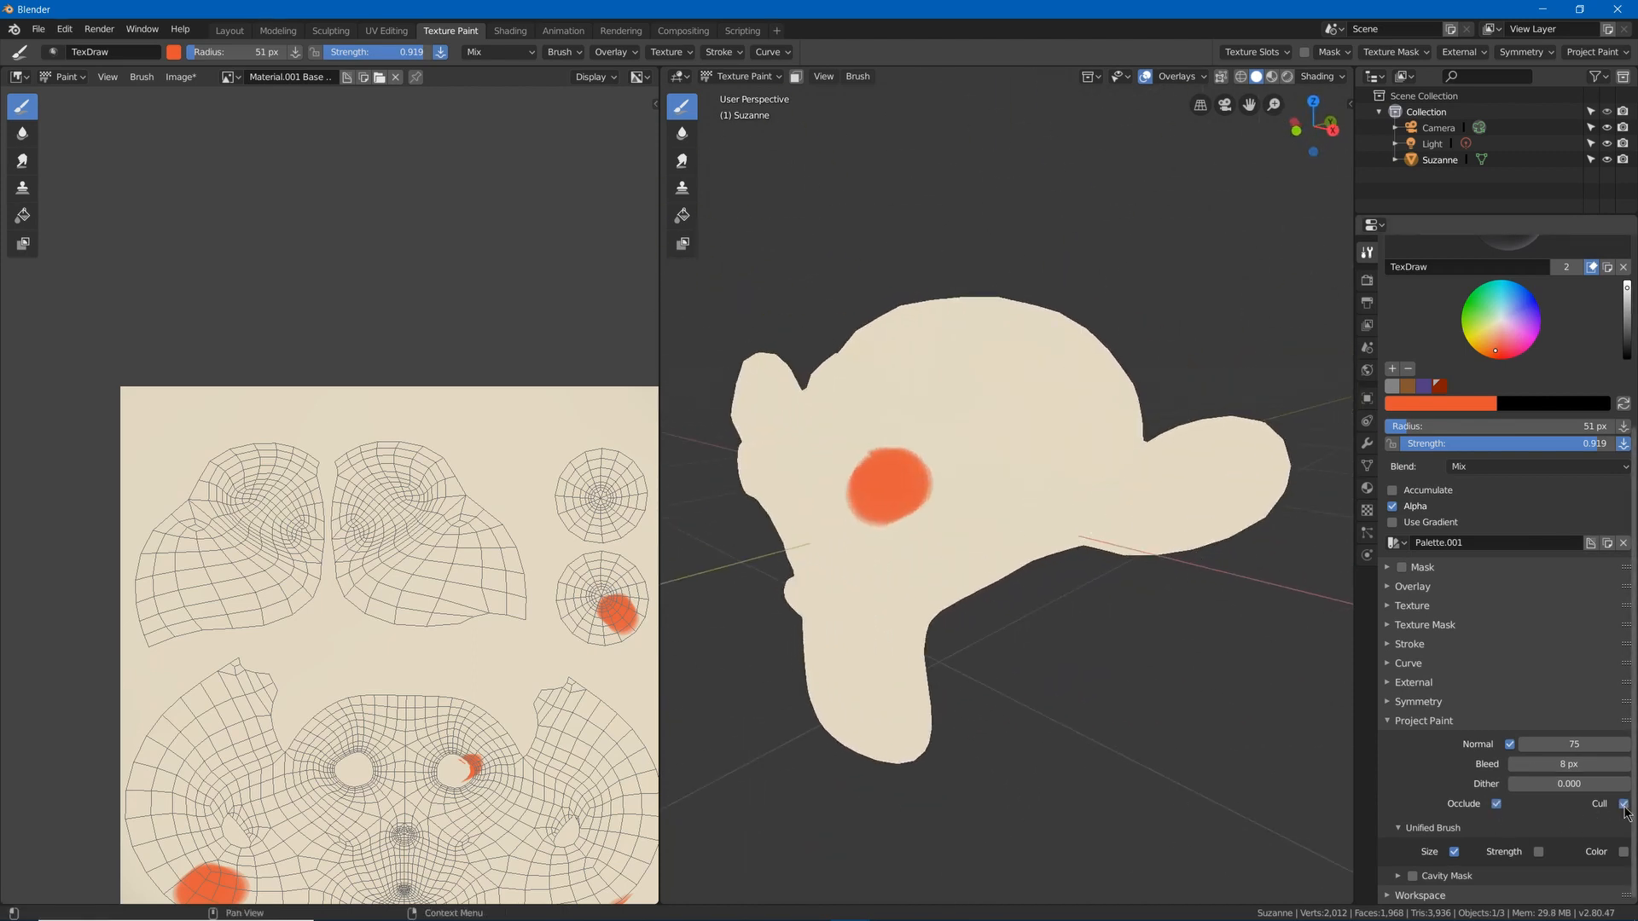
click(1020, 431)
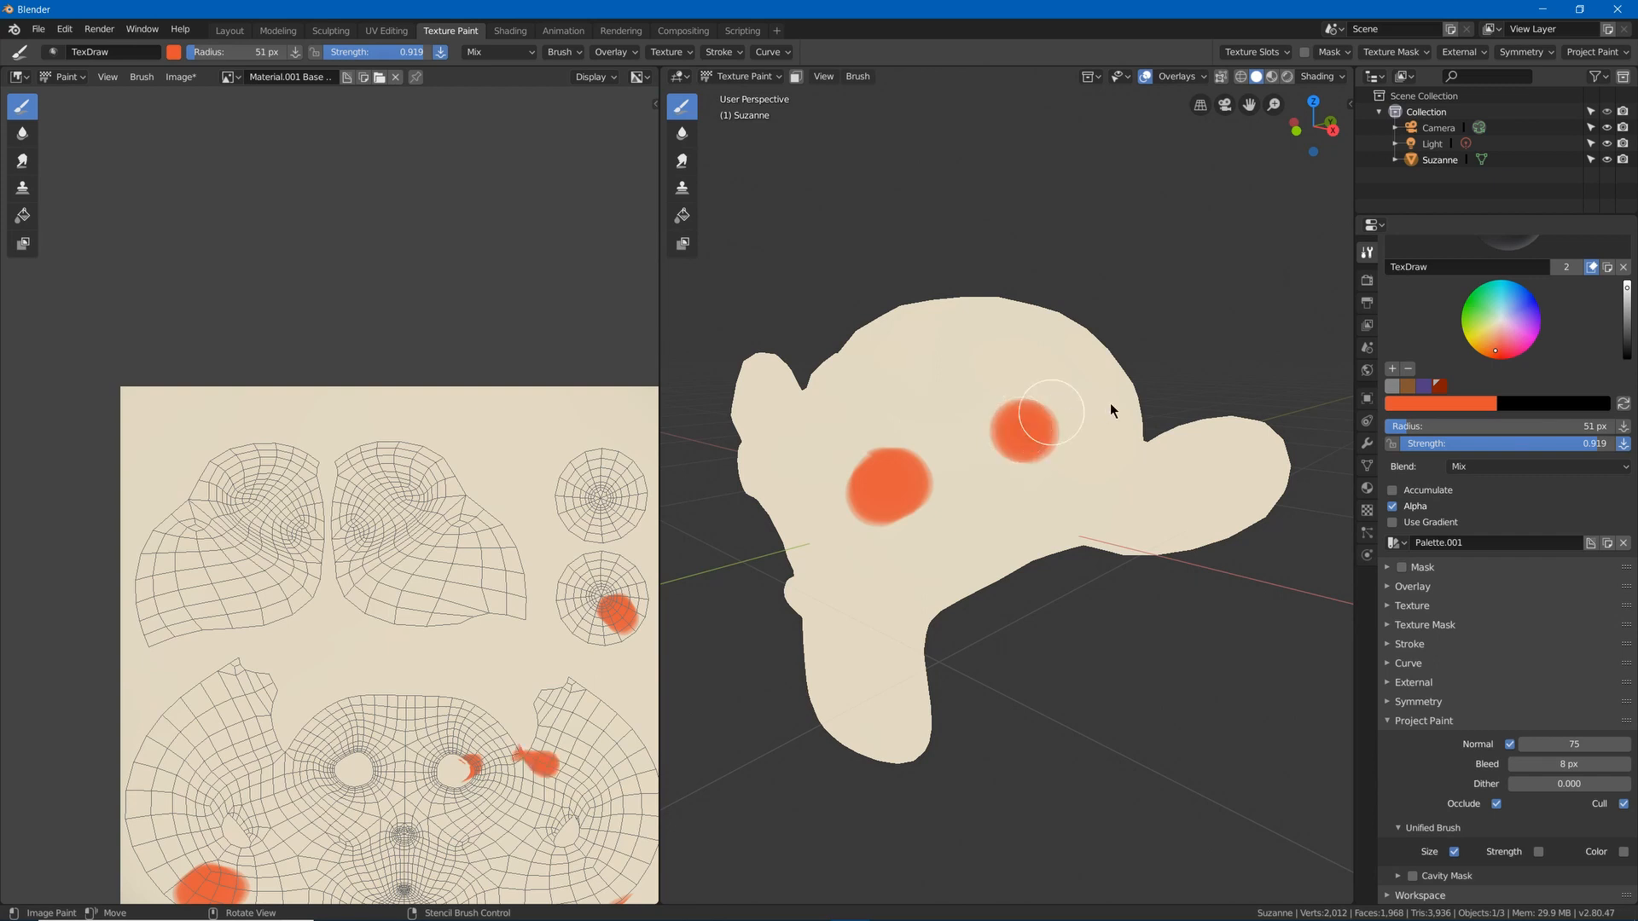
mouse_move(1109, 404)
middle_down()
mouse_move(904, 419)
mouse_move(735, 394)
mouse_move(779, 418)
mouse_move(1199, 485)
mouse_move(1141, 442)
mouse_move(1239, 482)
mouse_move(1341, 488)
middle_up()
key(ctrl+z)
key(ctrl+z)
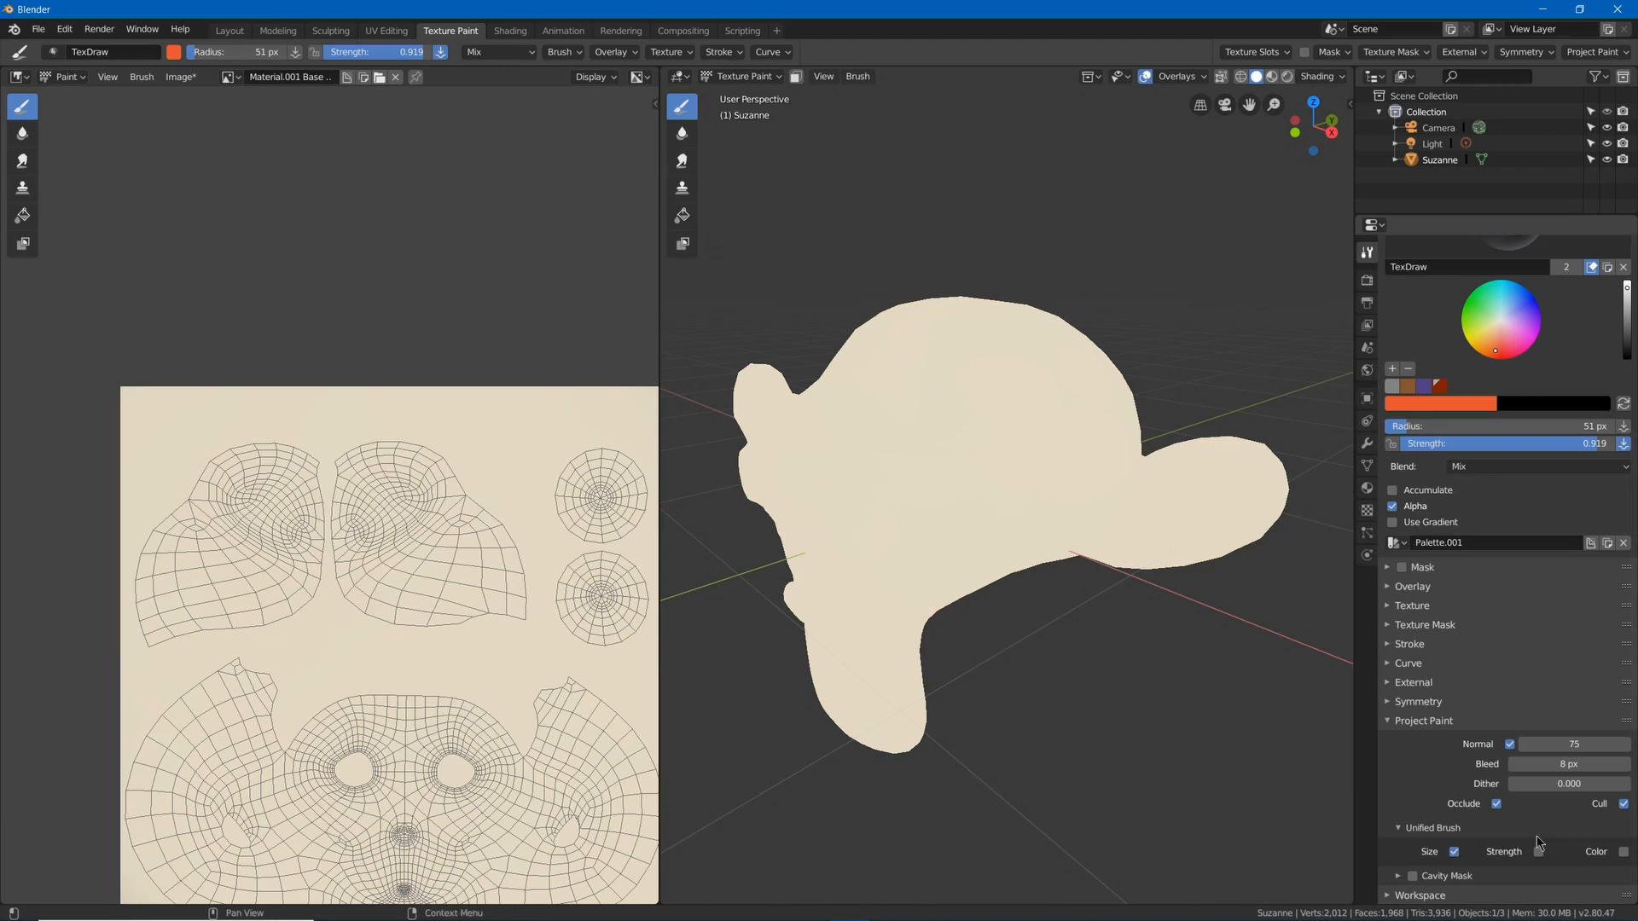
Enable Color under Unified Brush and set the shared brush colour to magenta.
click(1620, 852)
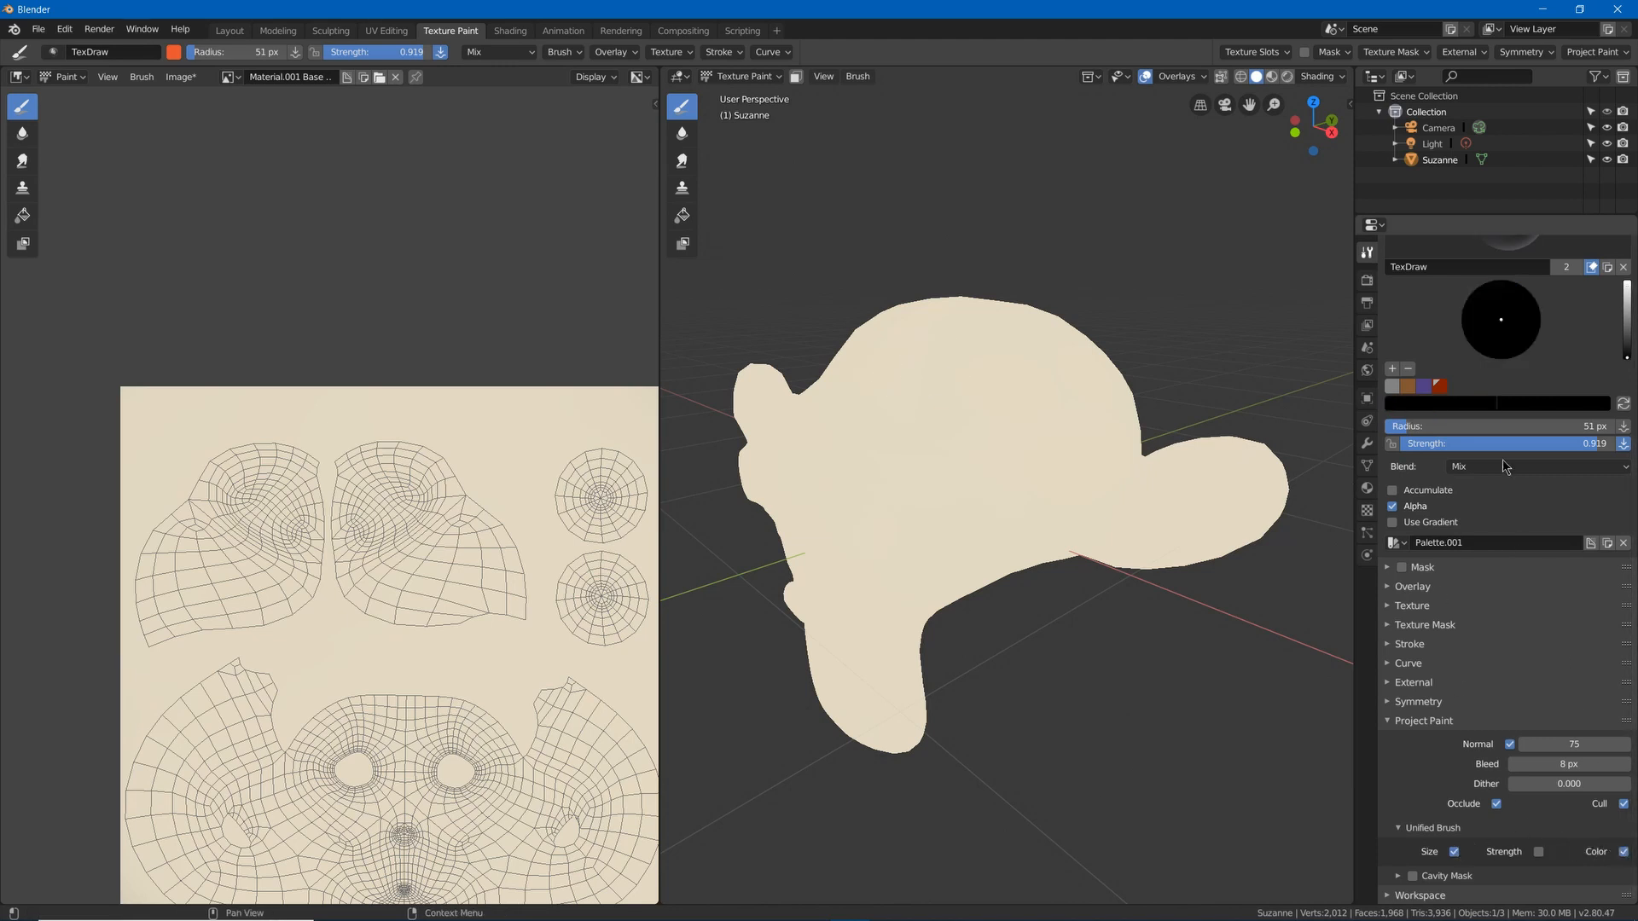
drag(1625, 323, 1625, 298)
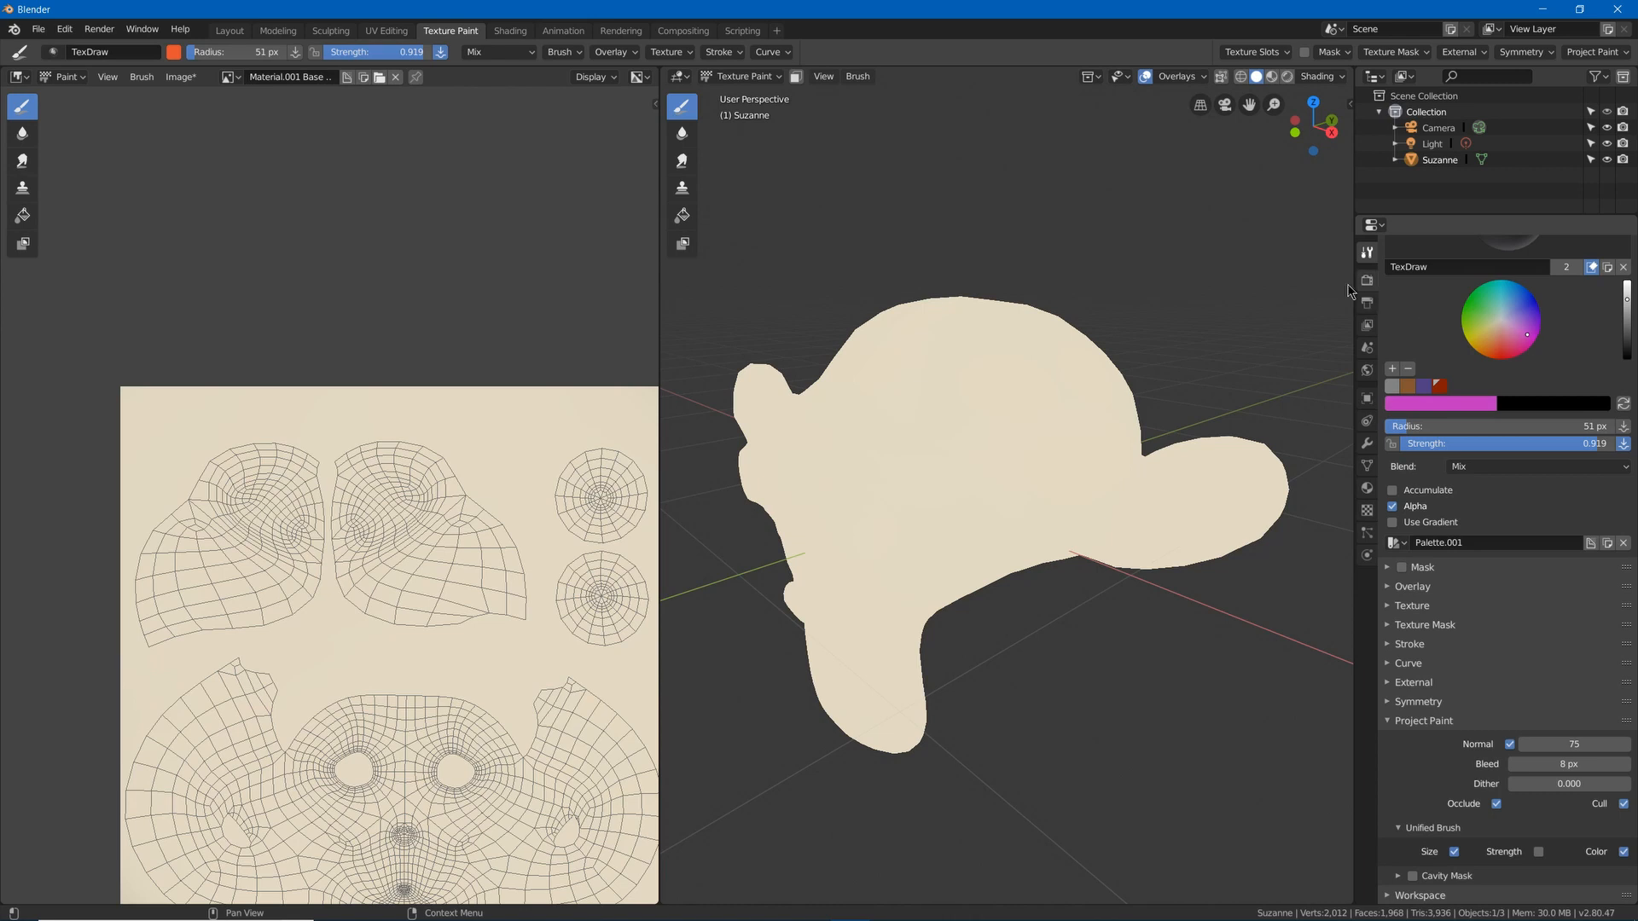
Switch to the Fill tool, change the shared colour to blue, and return to the Draw brush.
click(684, 217)
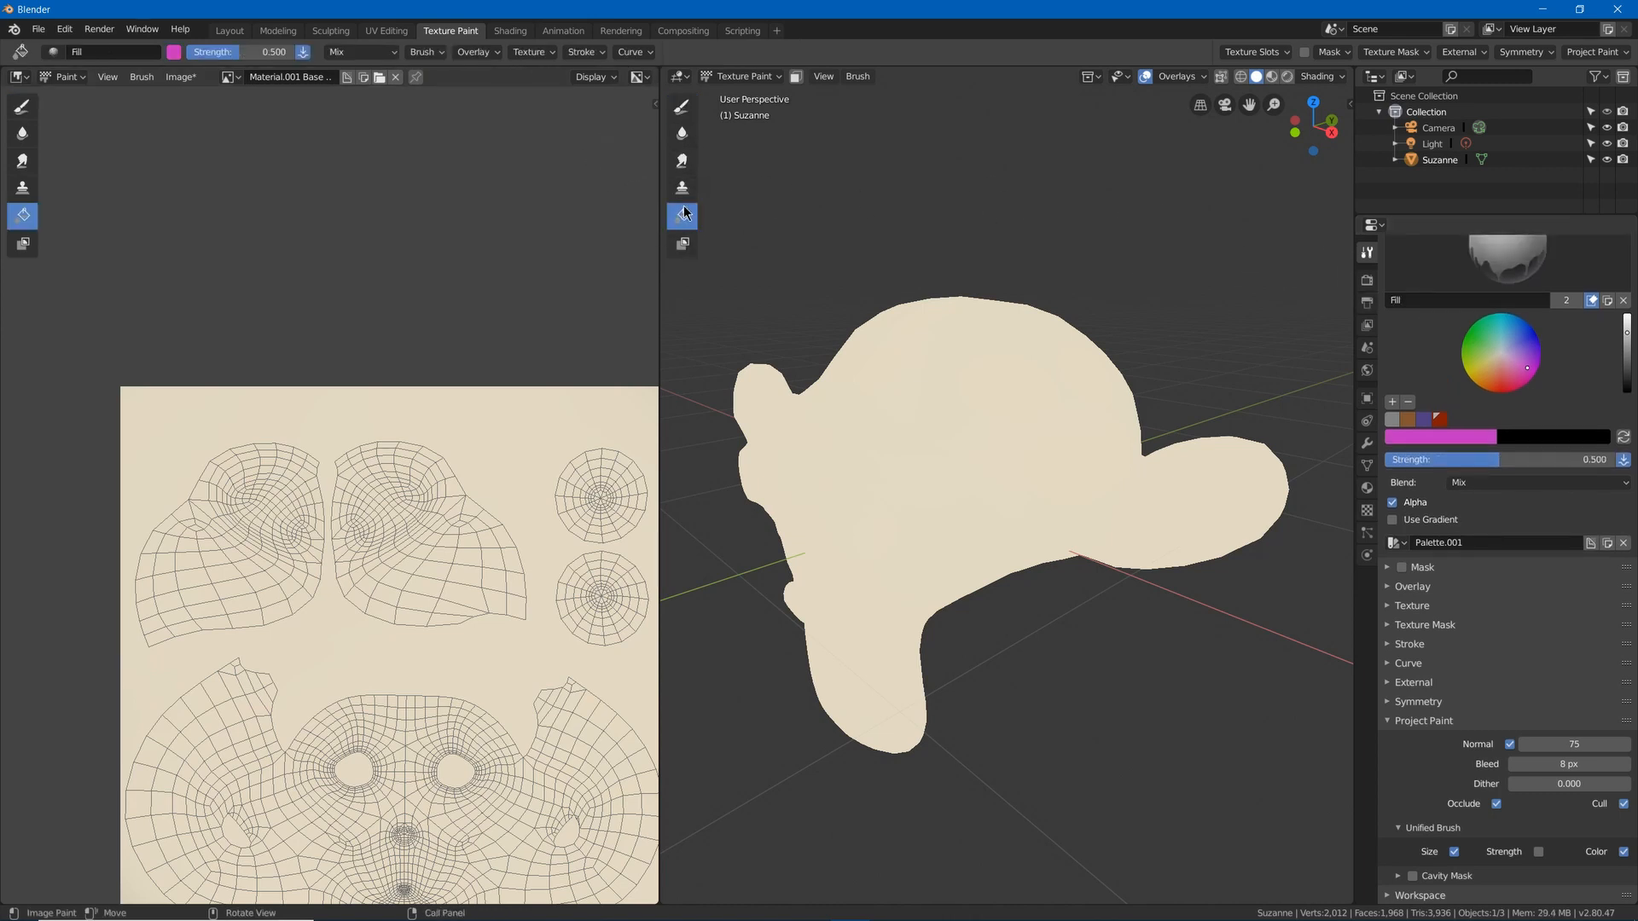
drag(1472, 350, 1514, 335)
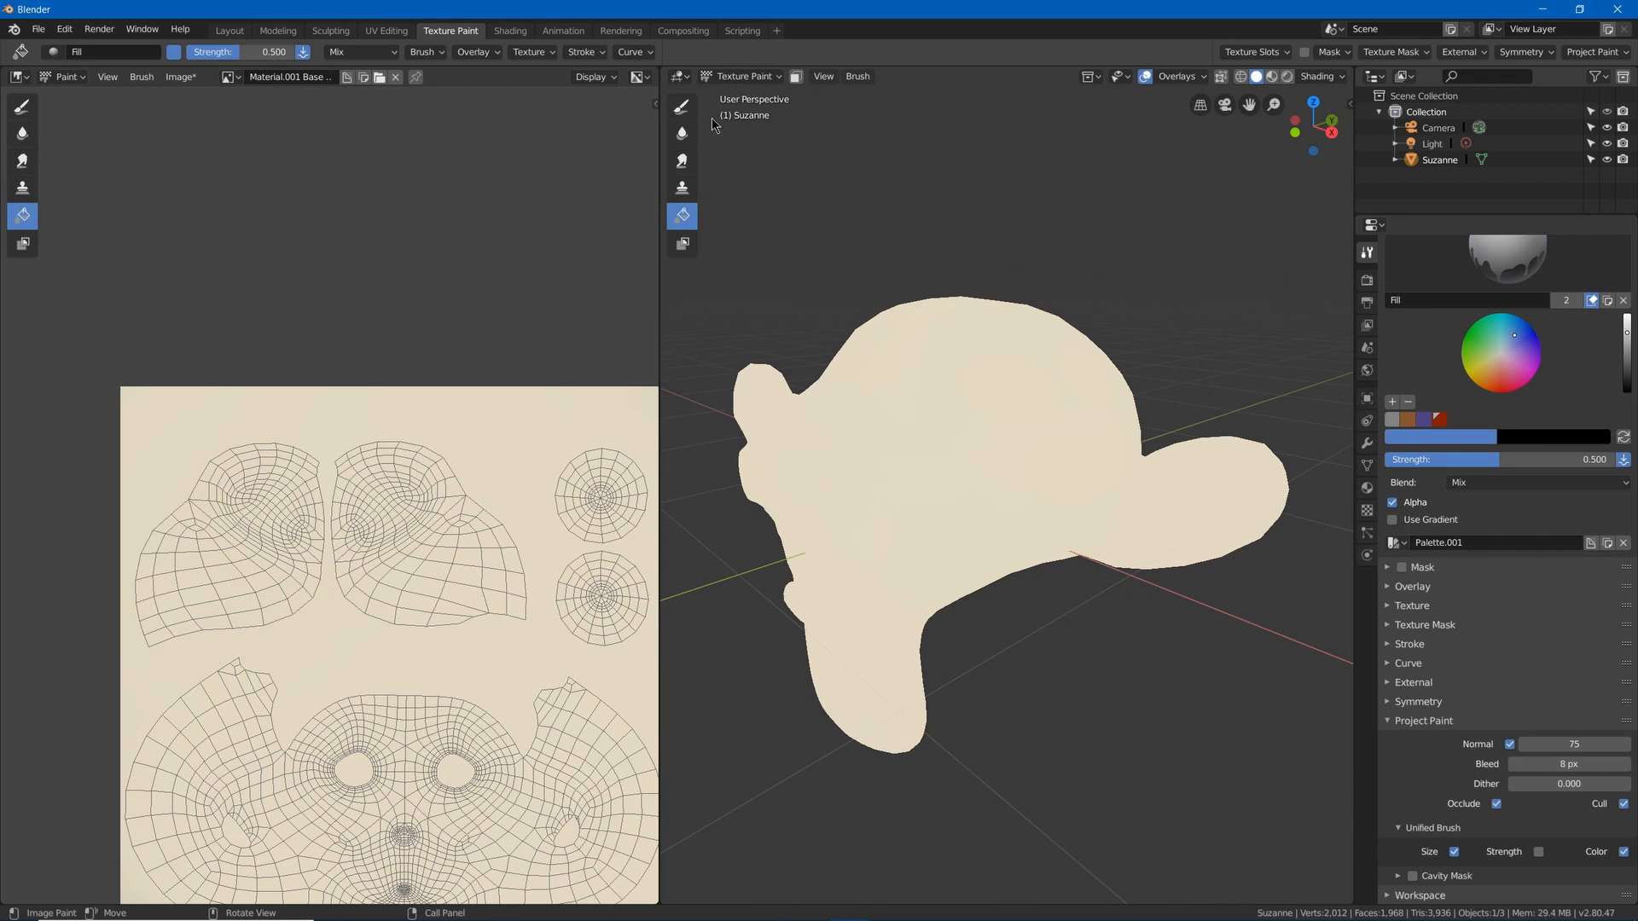
click(681, 106)
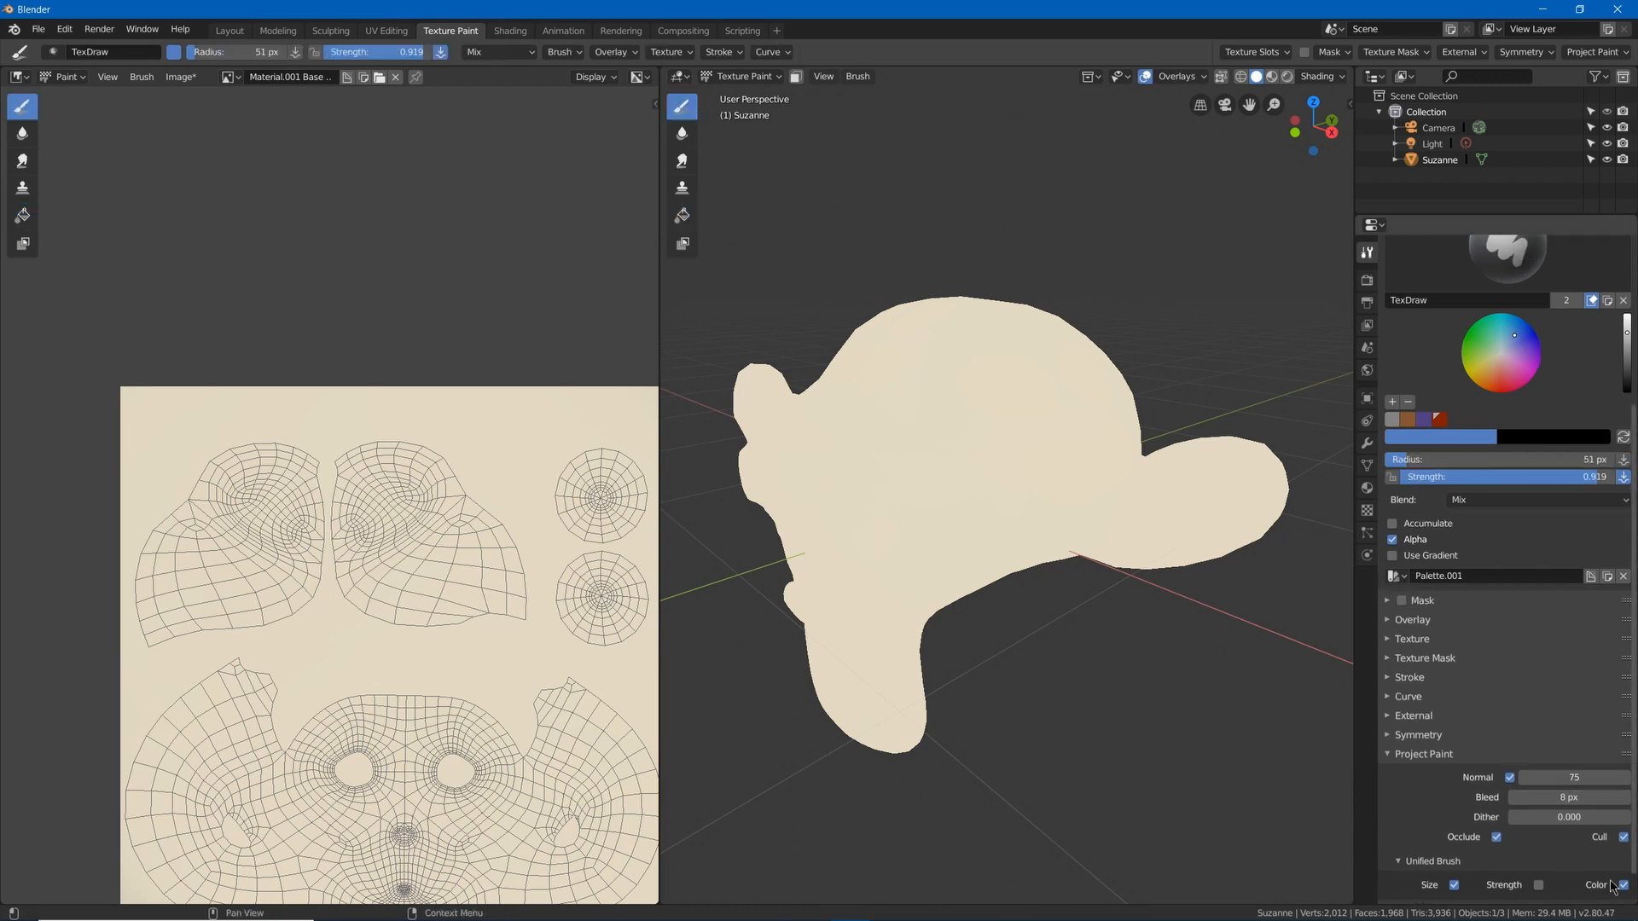
Disable Color under Unified Brush, set the Draw brush's own colour to green, and compare it with the Fill tool's colour.
click(1622, 885)
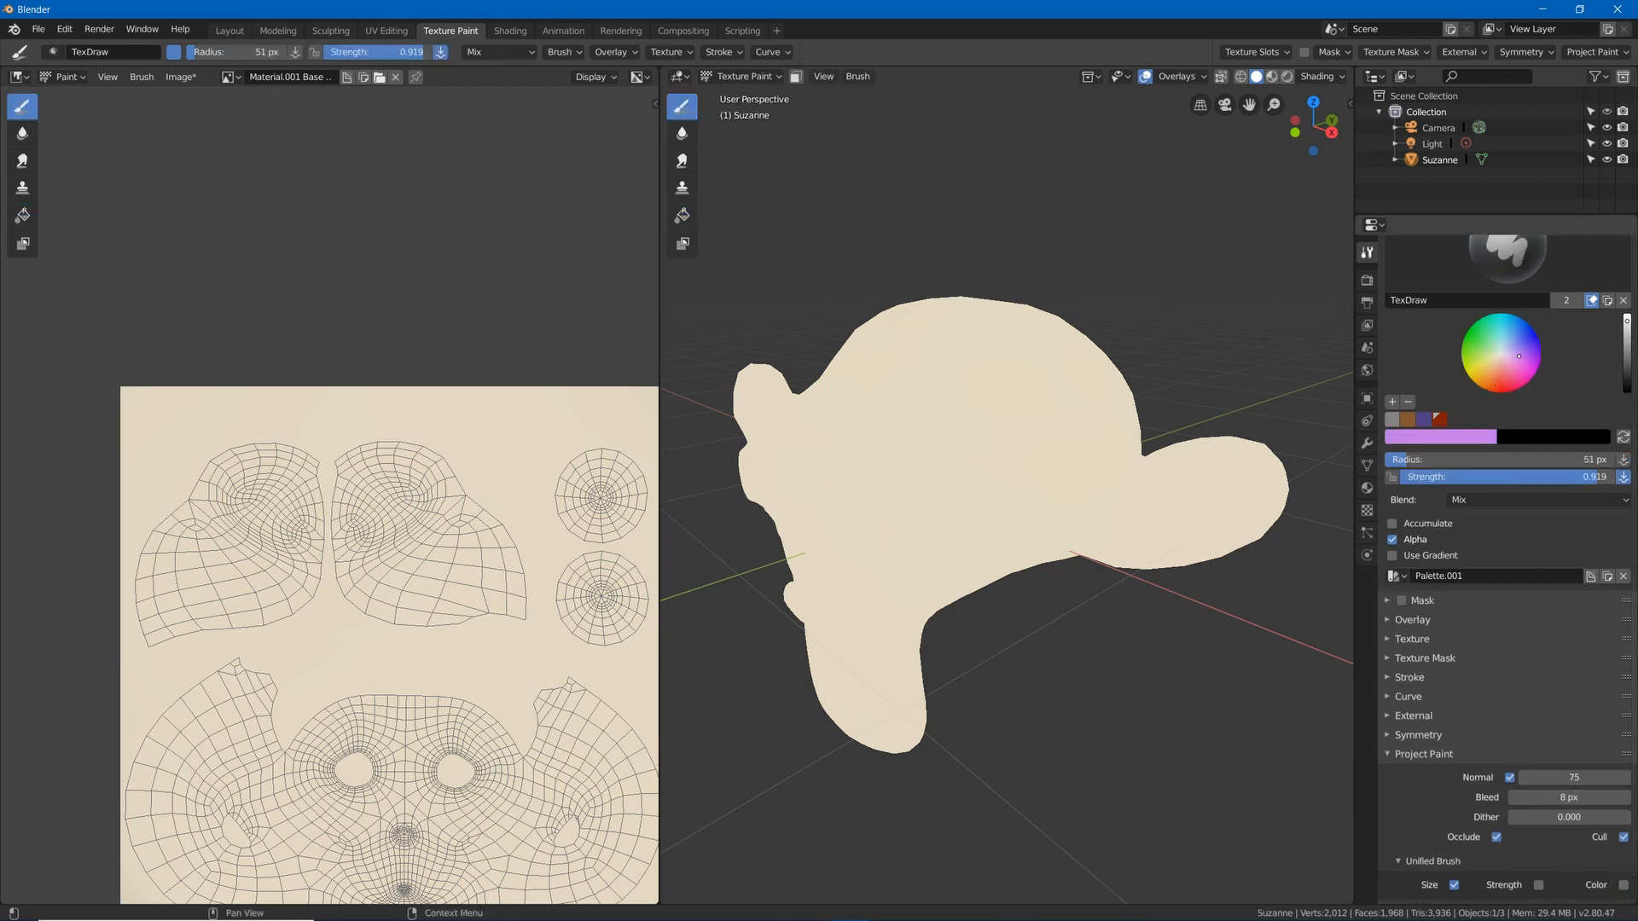
drag(1519, 355, 1489, 339)
click(682, 214)
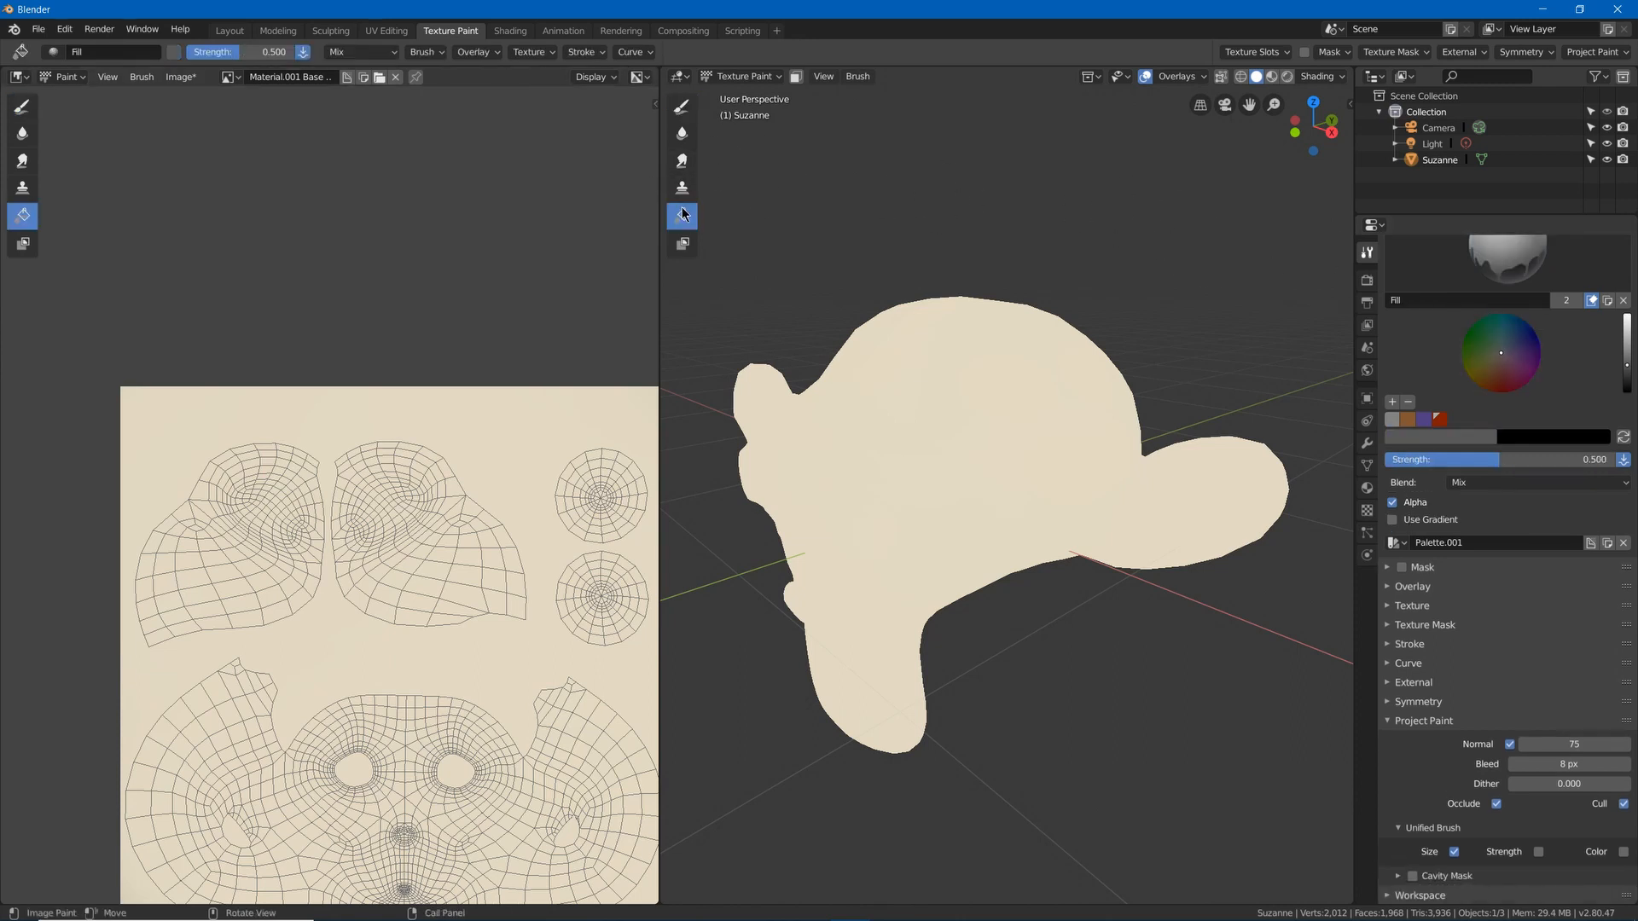
click(681, 106)
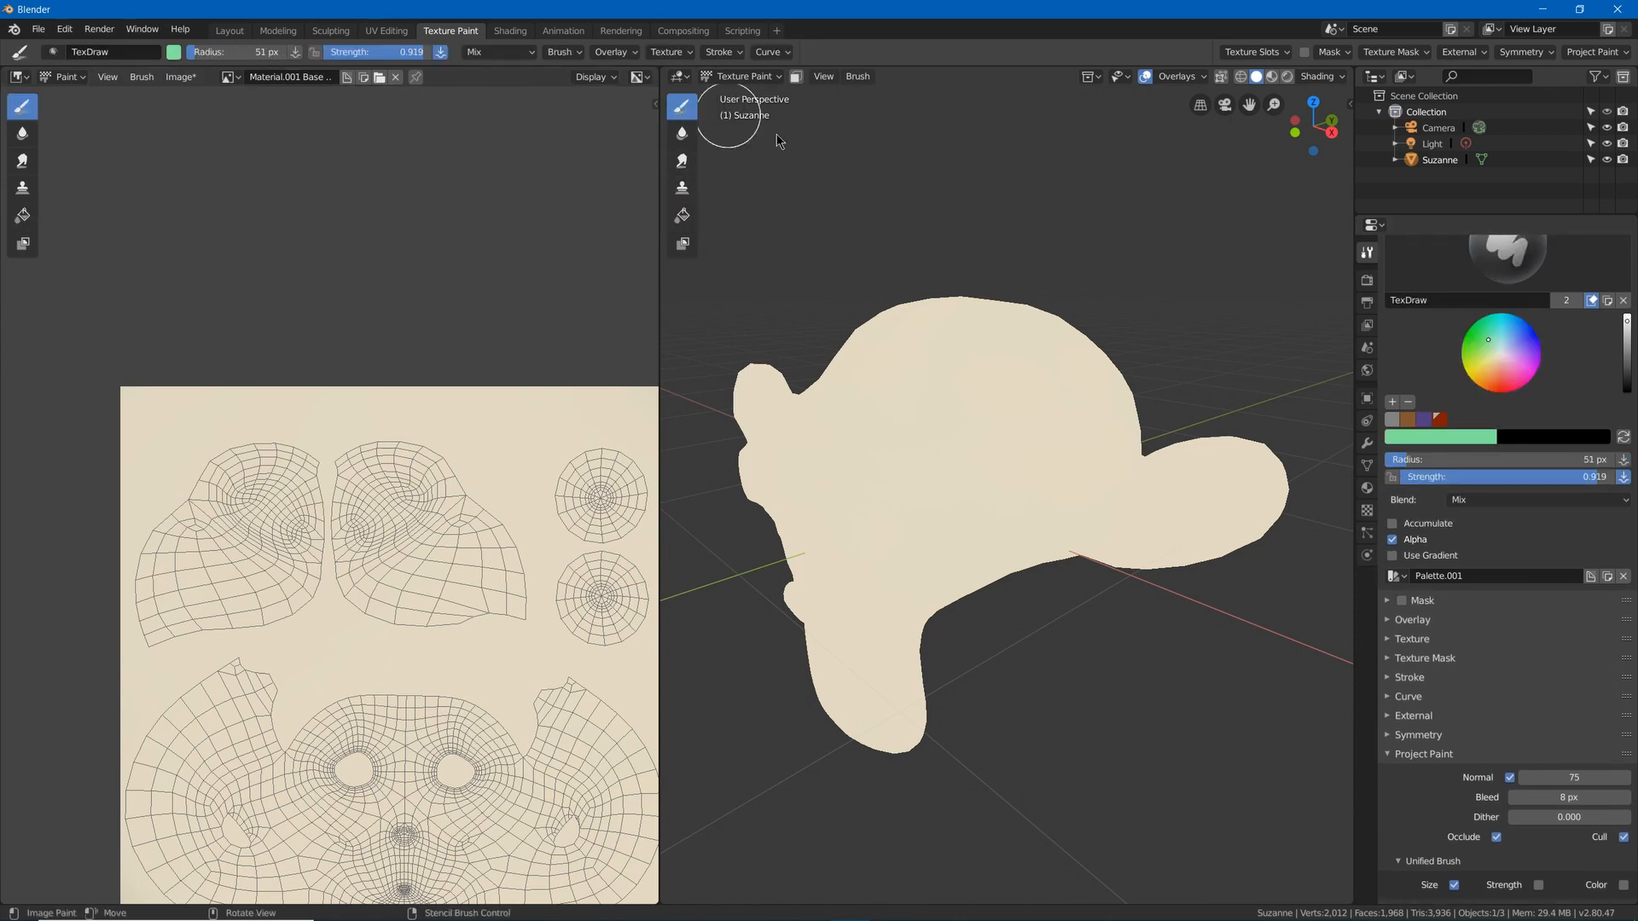
Re-enable Color under Unified Brush and return to the shared blue Draw brush after checking the Clone tool.
click(1624, 883)
click(682, 189)
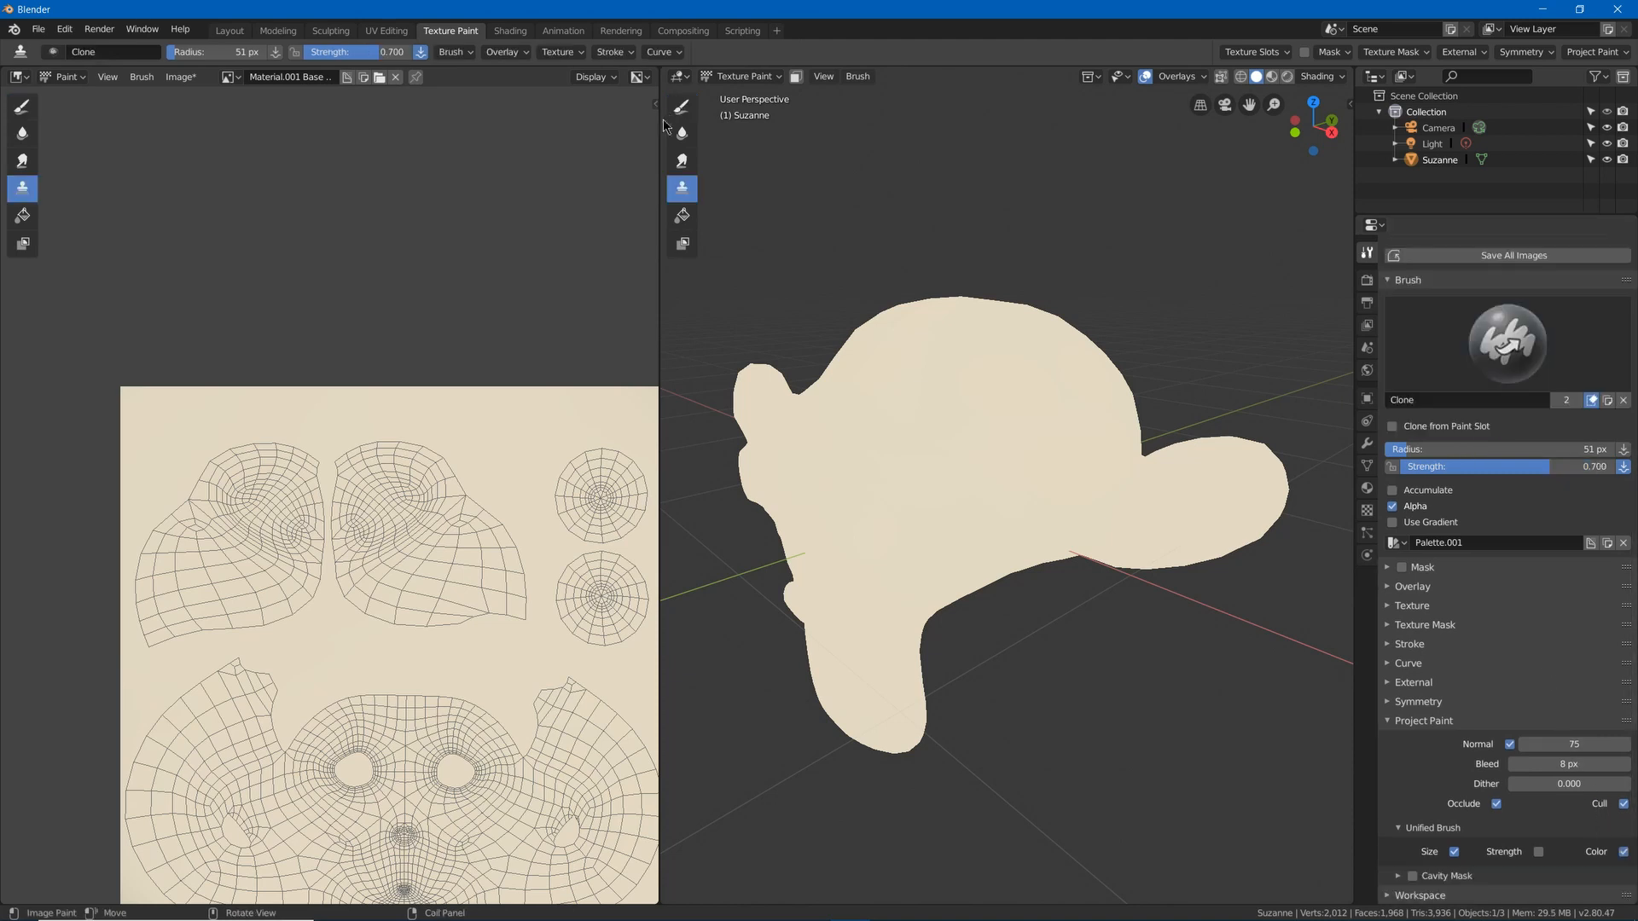
click(681, 107)
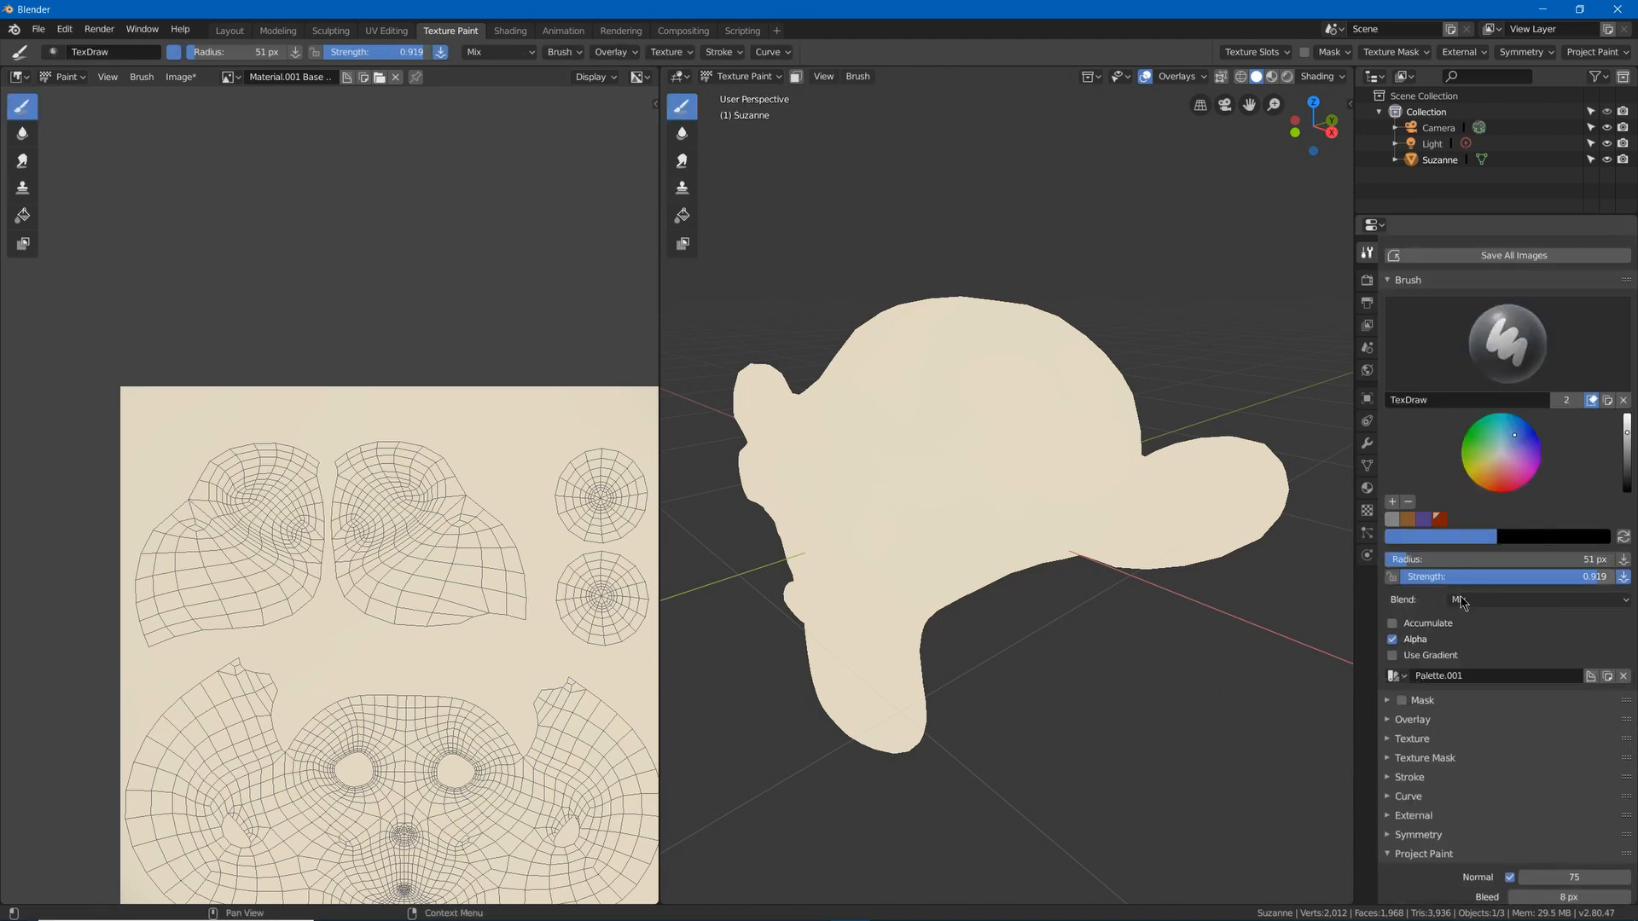
scroll(1560, 801, down, 4)
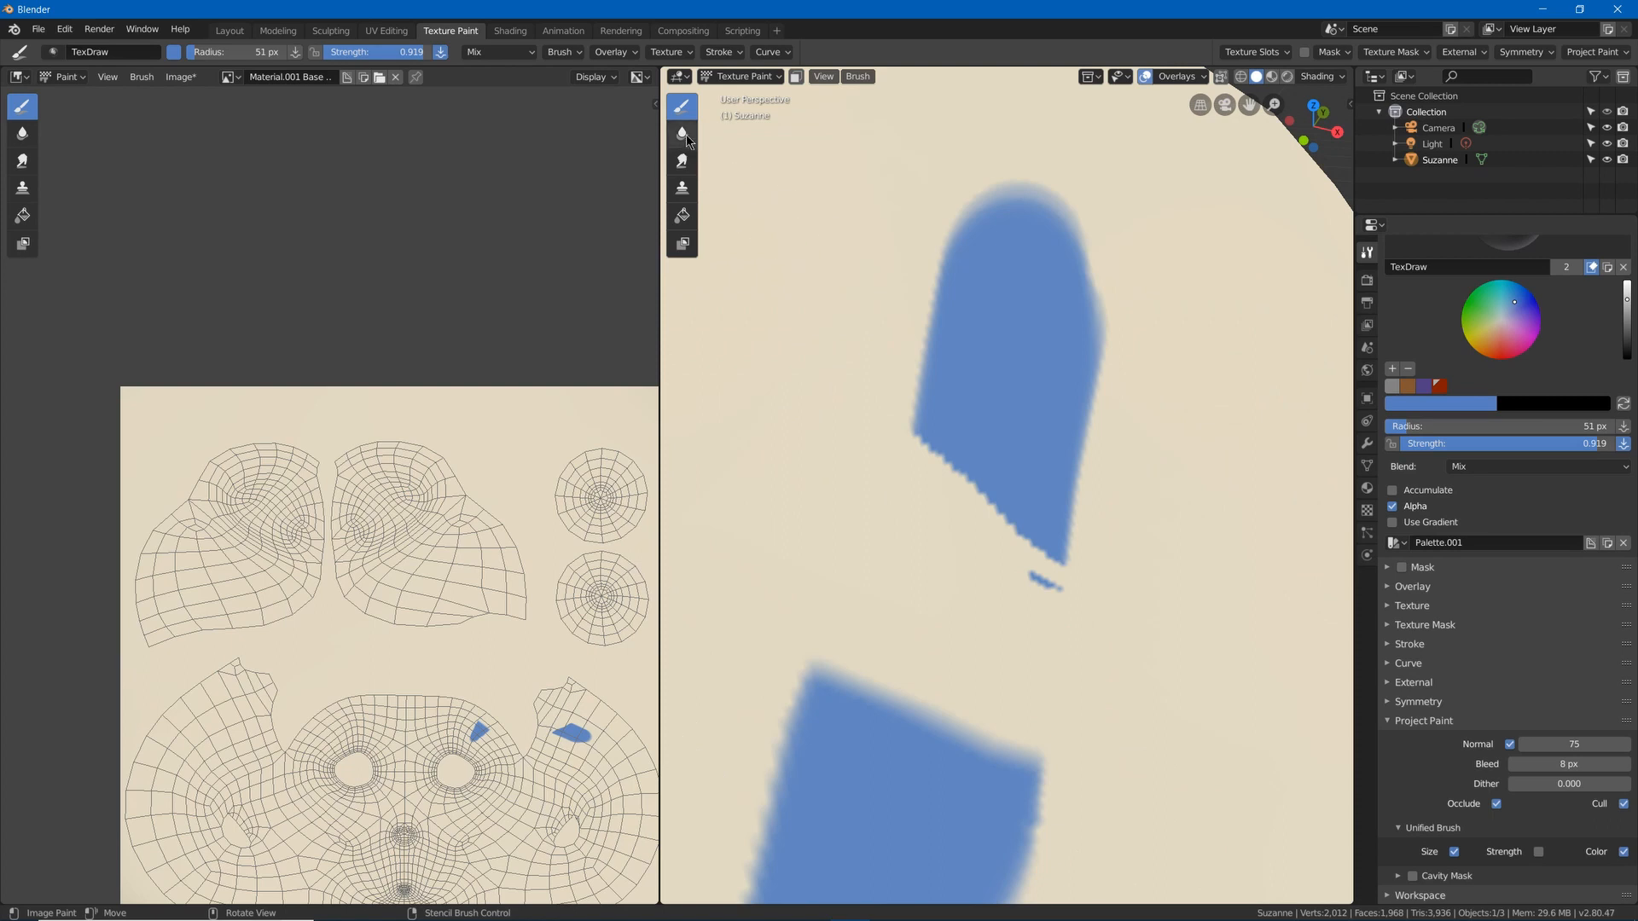
Soften the jagged lower edge of the upper blue dab with the Soften brush at strength 1.000.
click(681, 133)
drag(367, 52, 512, 53)
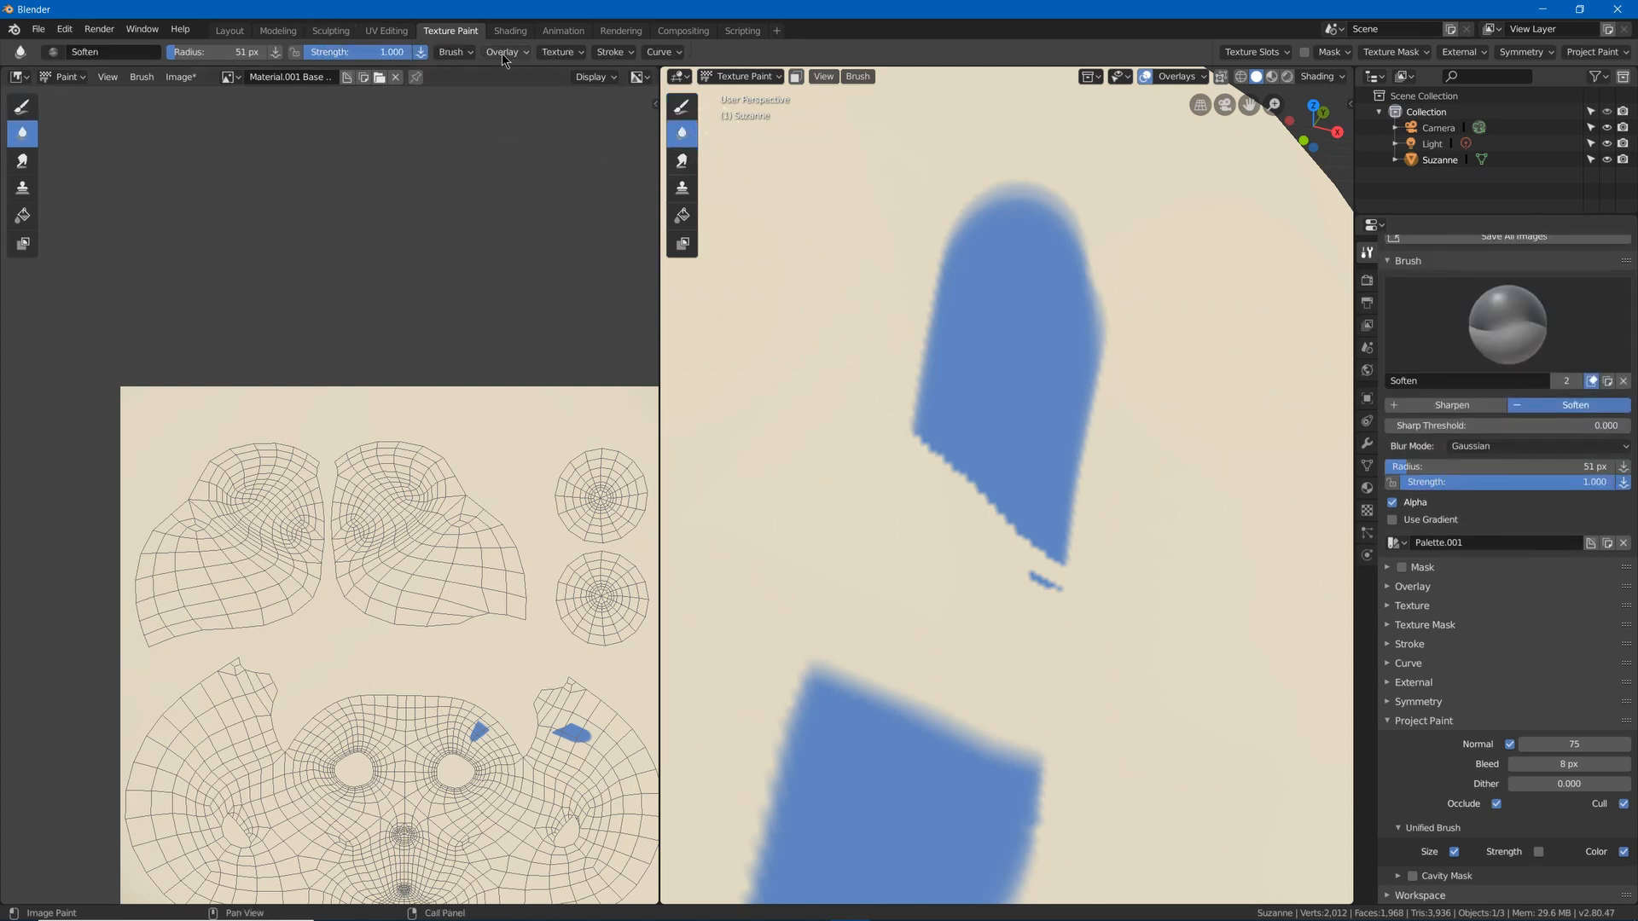
drag(911, 452, 1090, 563)
Smear the upper blue dab's edges at strength 0.200, and pull a long streak out of it at strength 1.000.
click(682, 160)
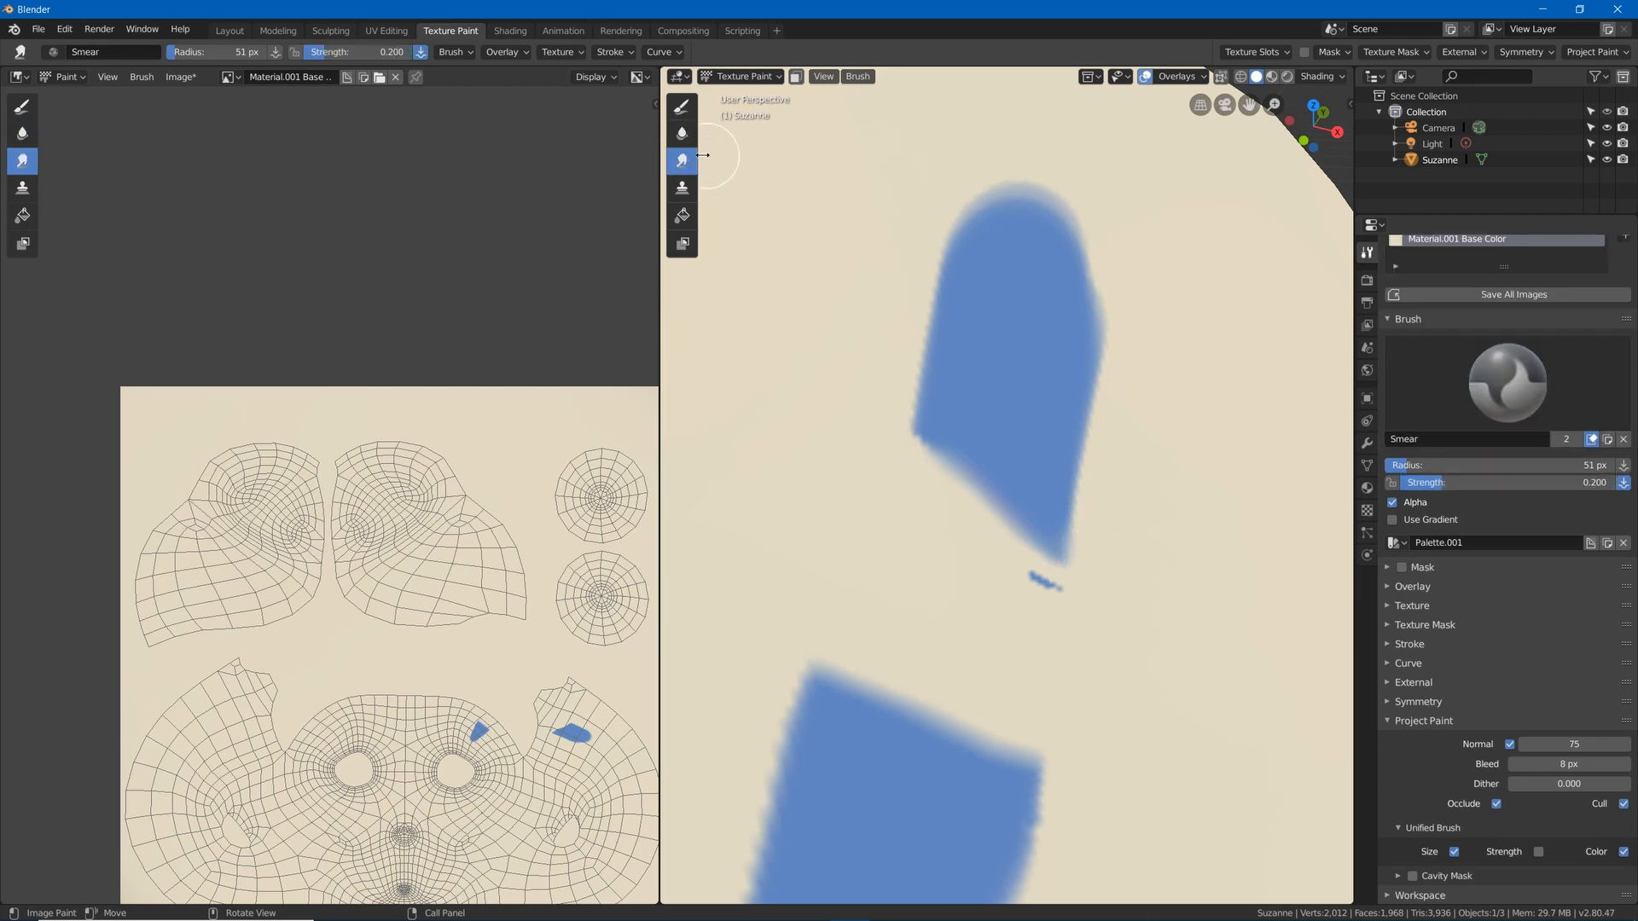
mouse_move(958, 309)
mouse_down()
mouse_move(881, 278)
mouse_move(1159, 401)
mouse_move(845, 289)
mouse_move(1260, 458)
mouse_up()
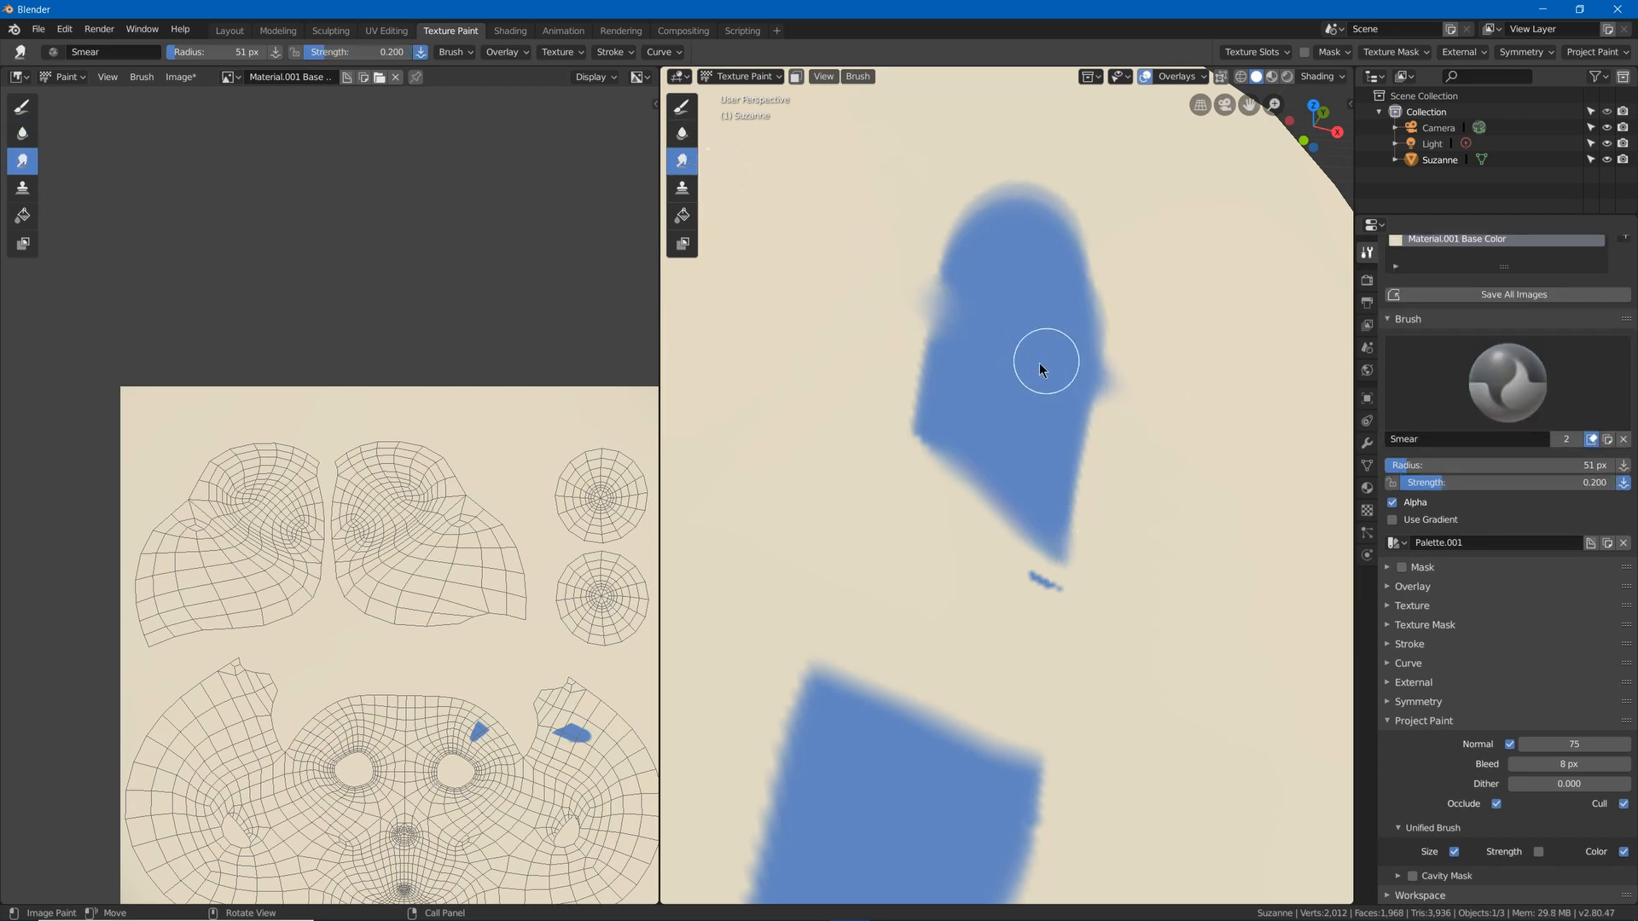
click(375, 53)
text(1)
key(Return)
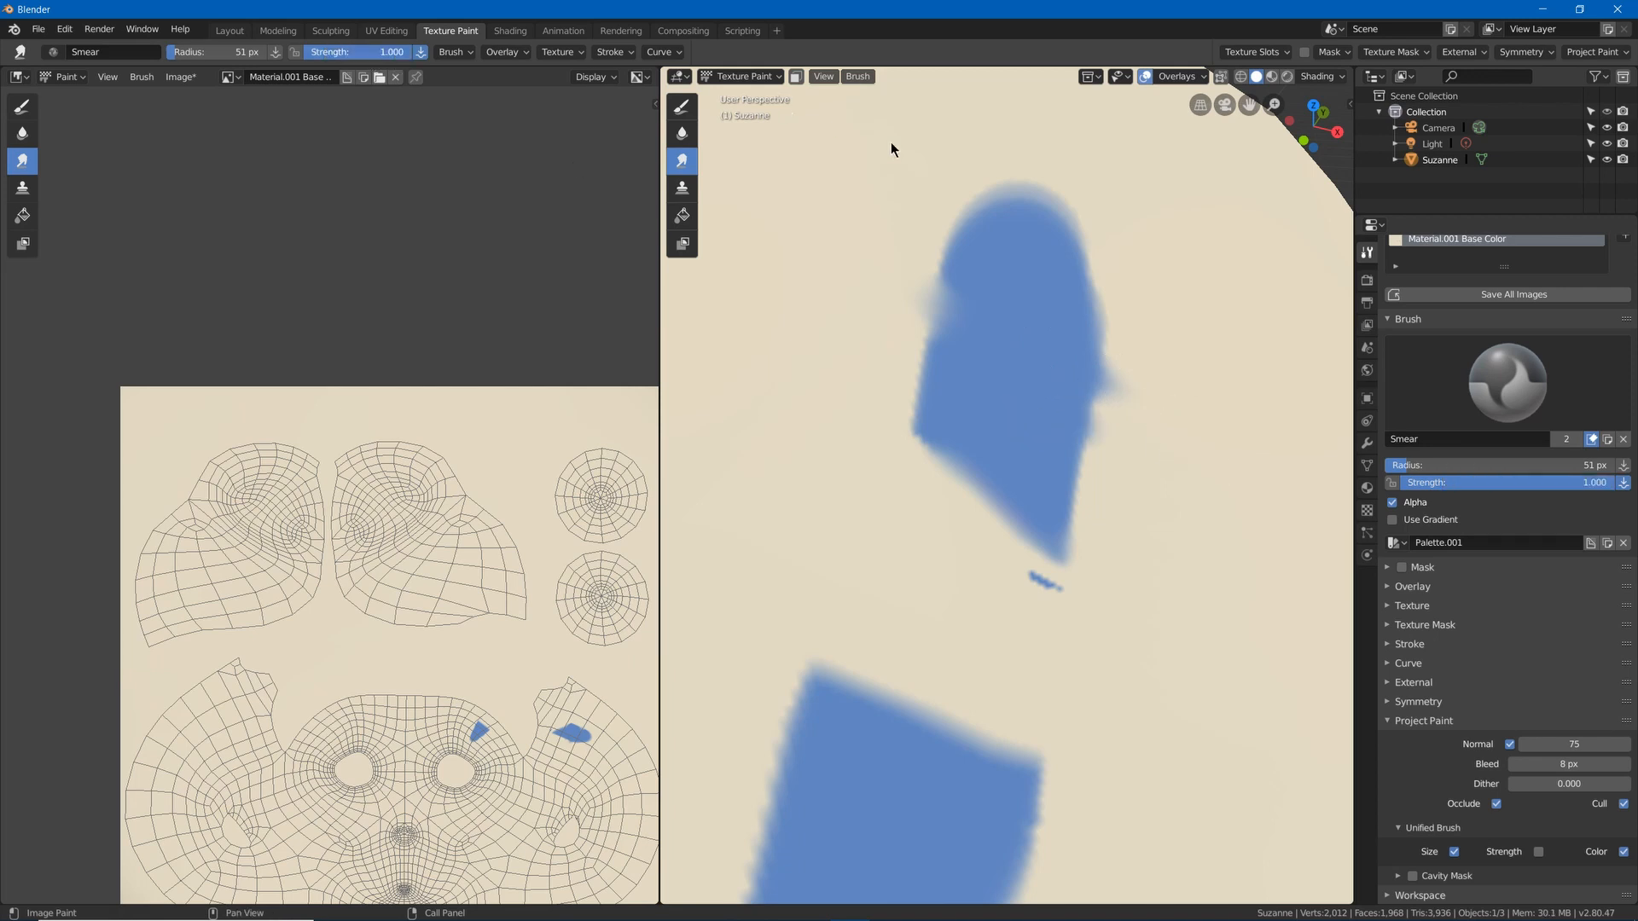
mouse_move(1070, 508)
mouse_down()
mouse_move(1316, 597)
mouse_move(1348, 627)
mouse_up()
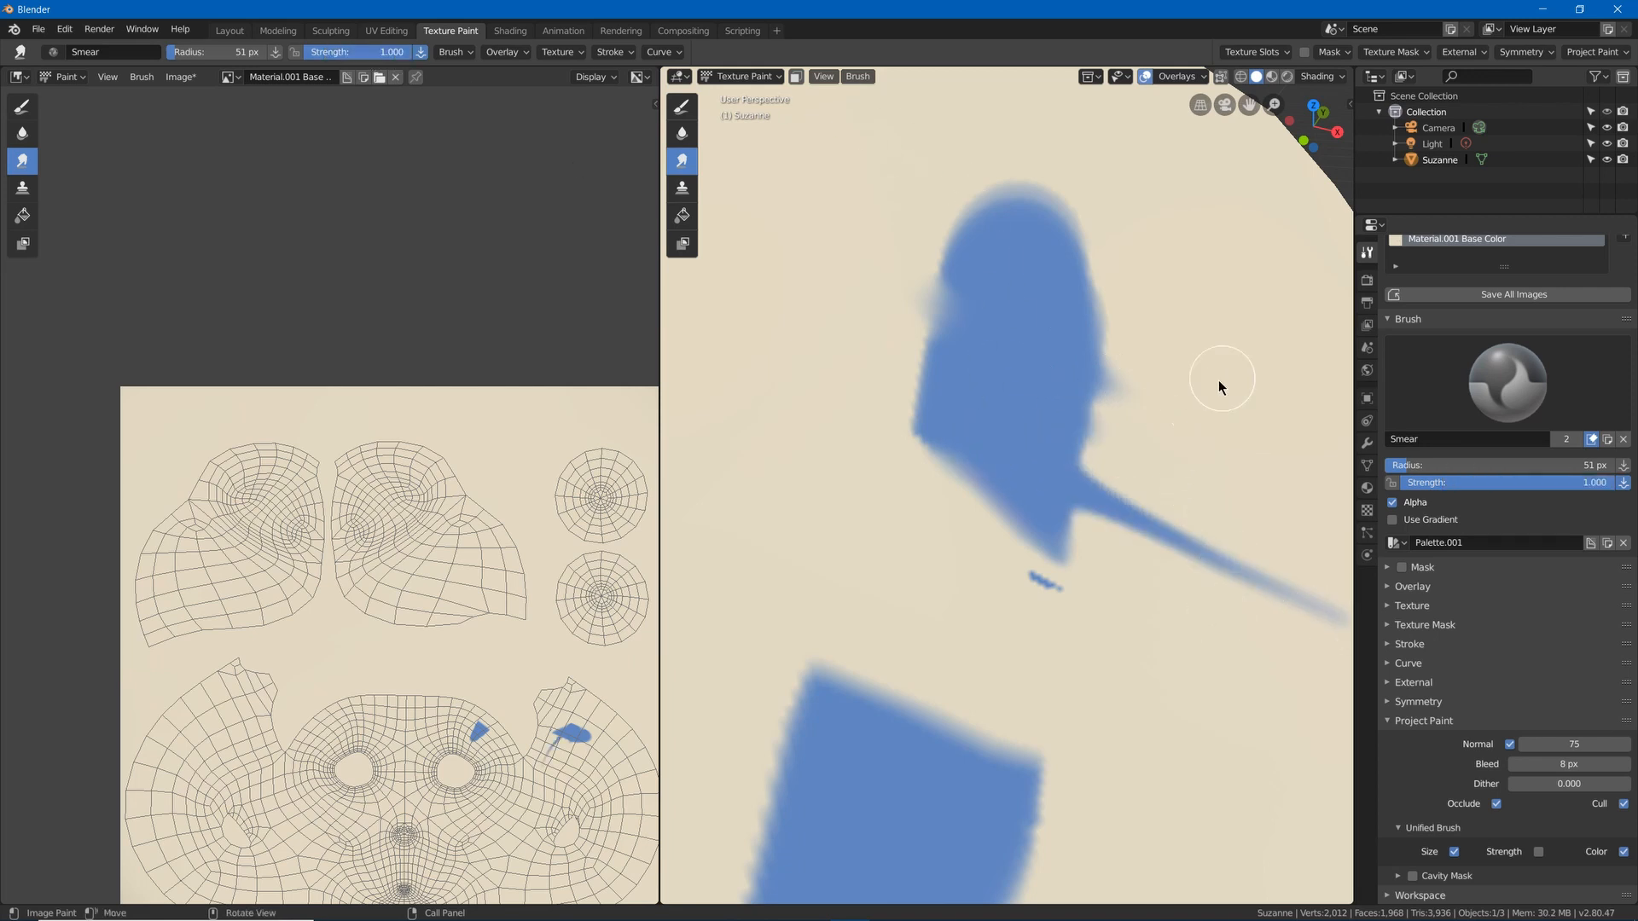
Set the clone source on the upper blue dab and clone it onto the head beside the original.
scroll(1218, 387, down, 8)
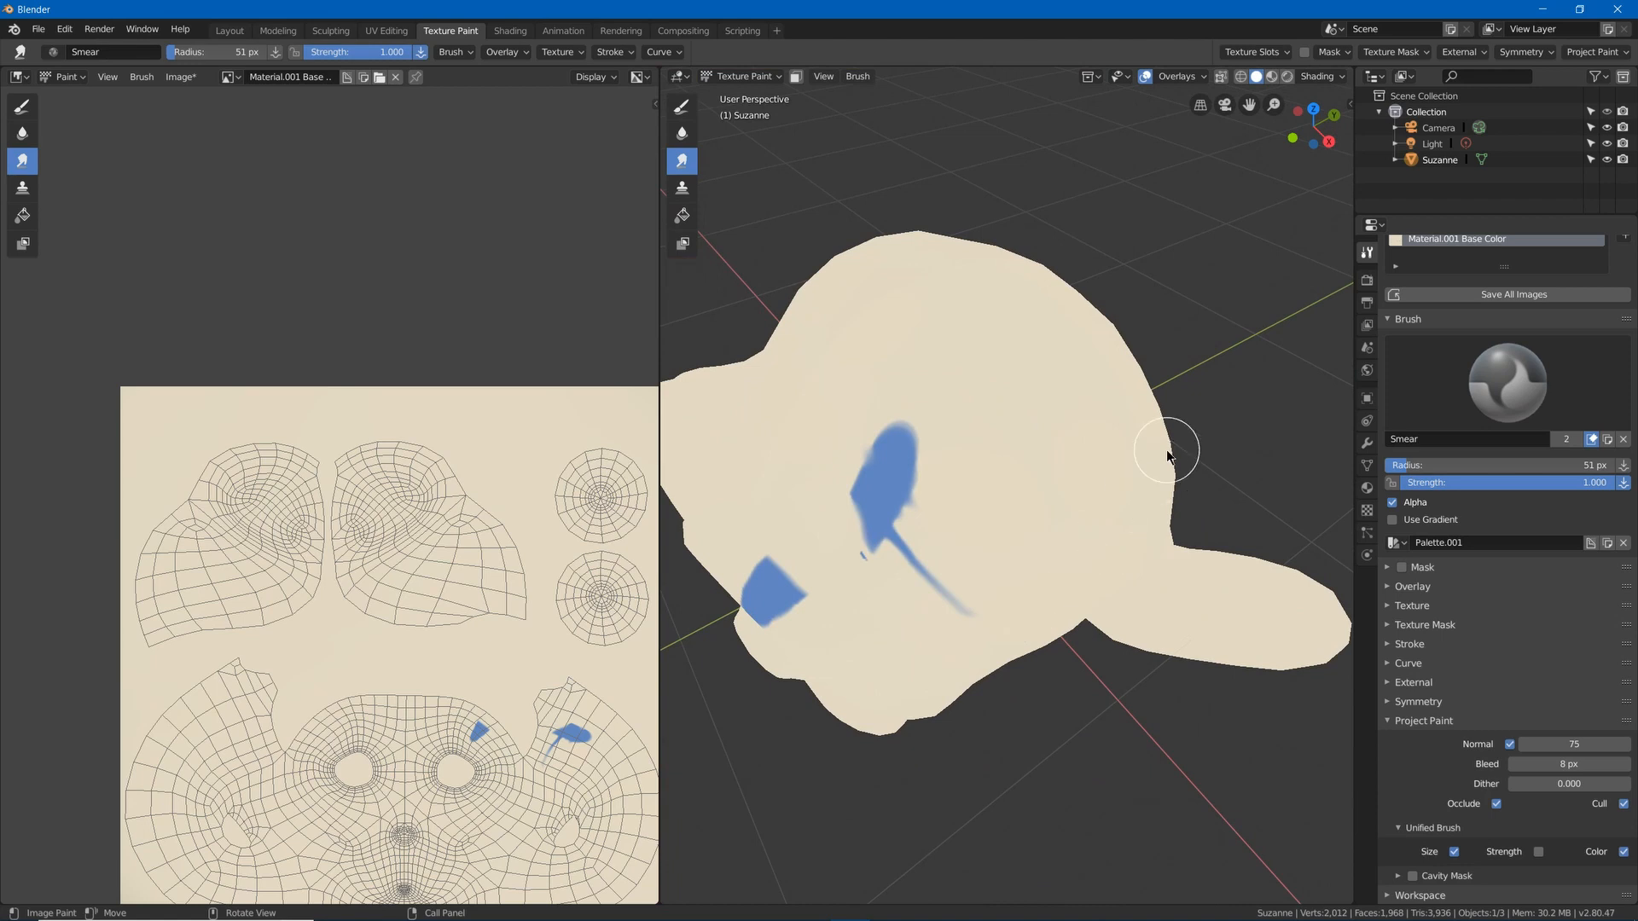
click(681, 187)
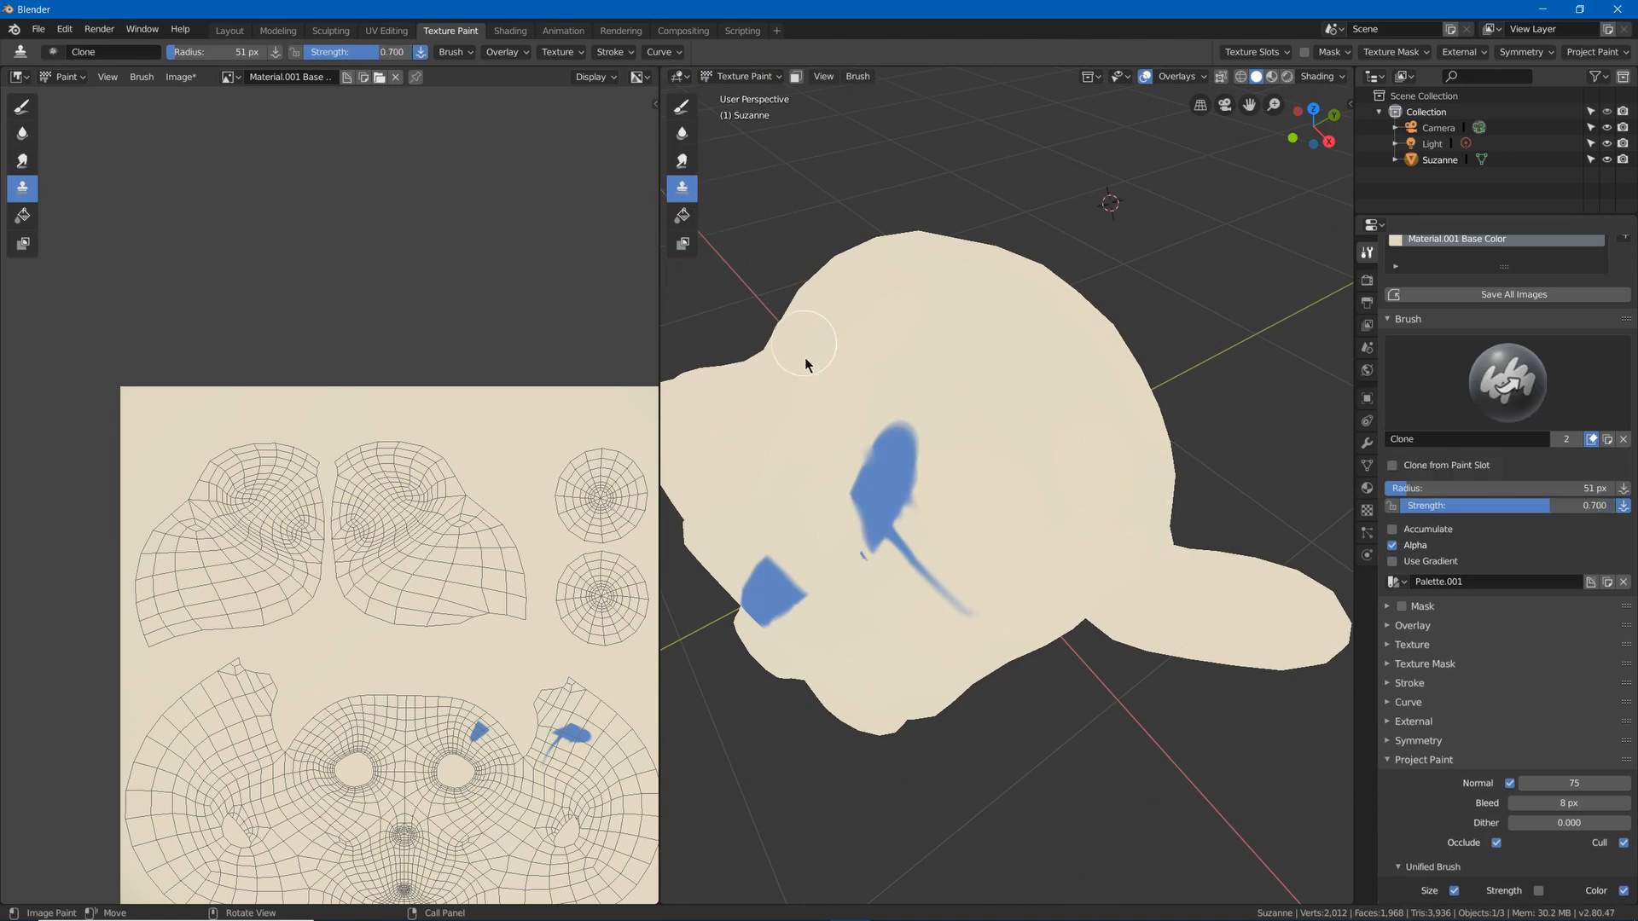
middle_drag(805, 356, 935, 309)
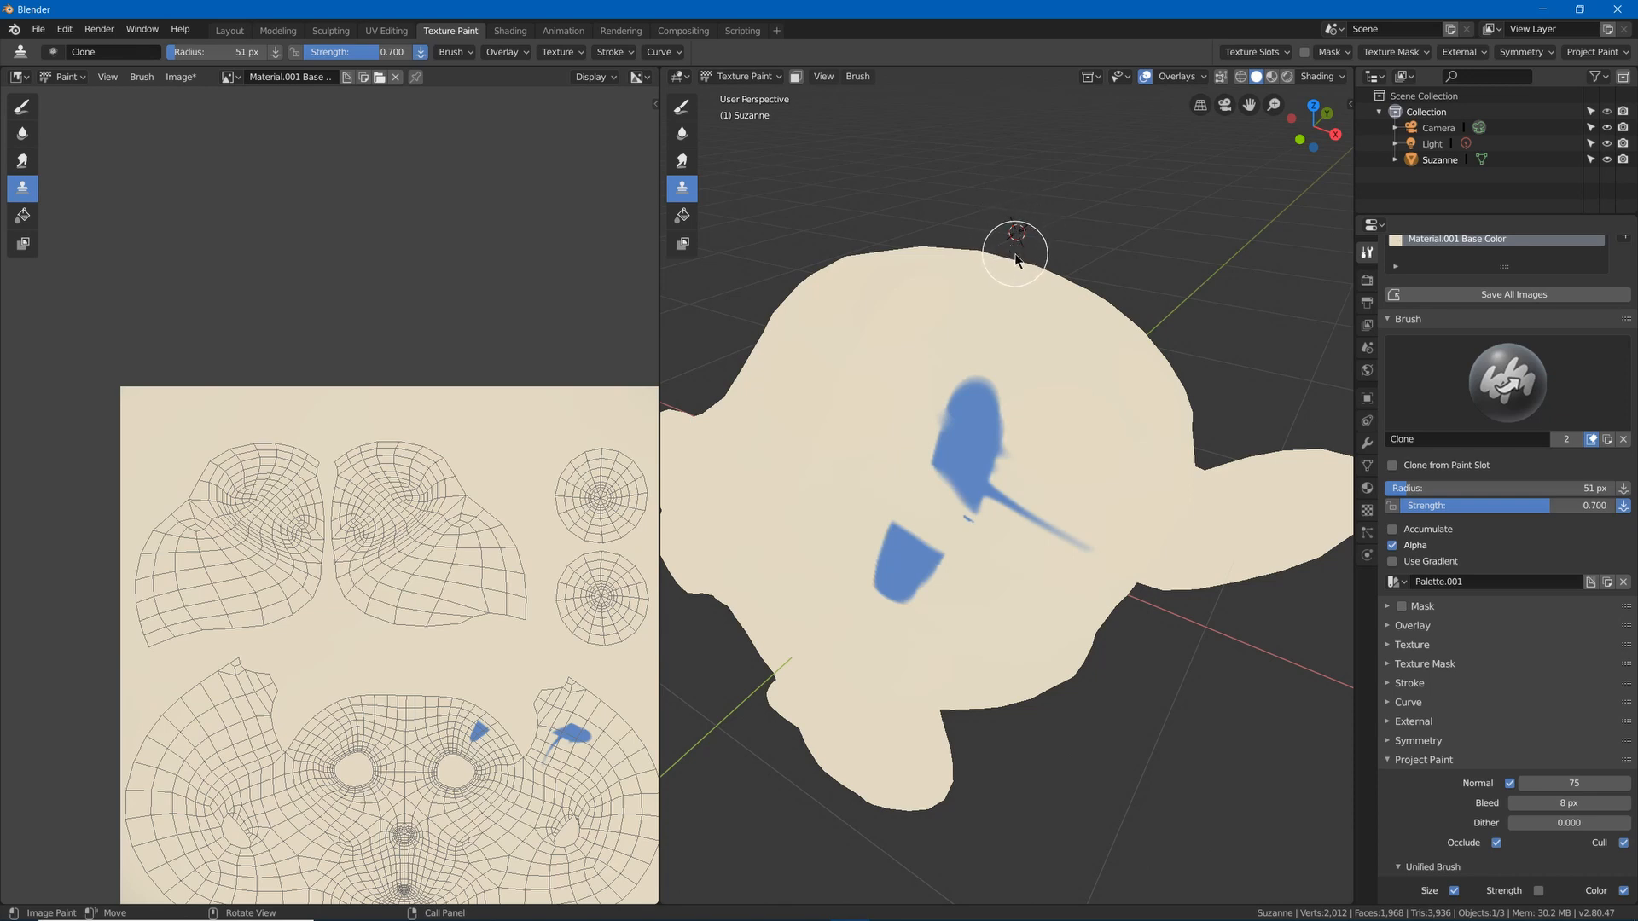
ctrl+click(970, 431)
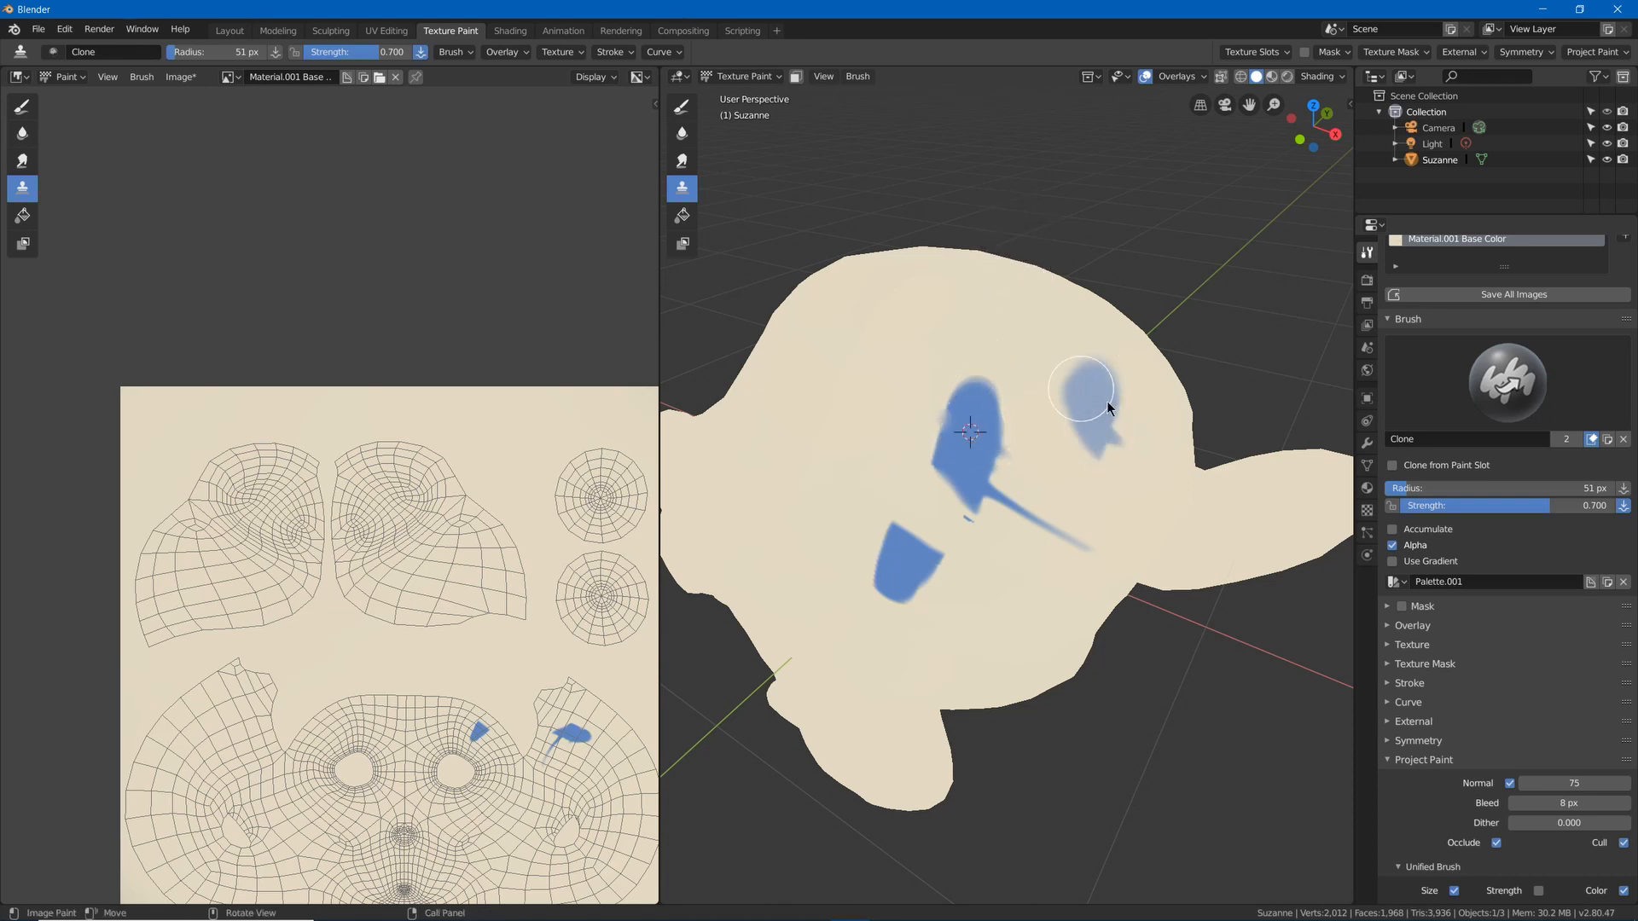
drag(1083, 402, 1102, 449)
Clone the blue marks onto the back of the head and inspect the copy from several angles.
mouse_move(1025, 495)
middle_down()
mouse_move(918, 503)
mouse_move(906, 485)
middle_up()
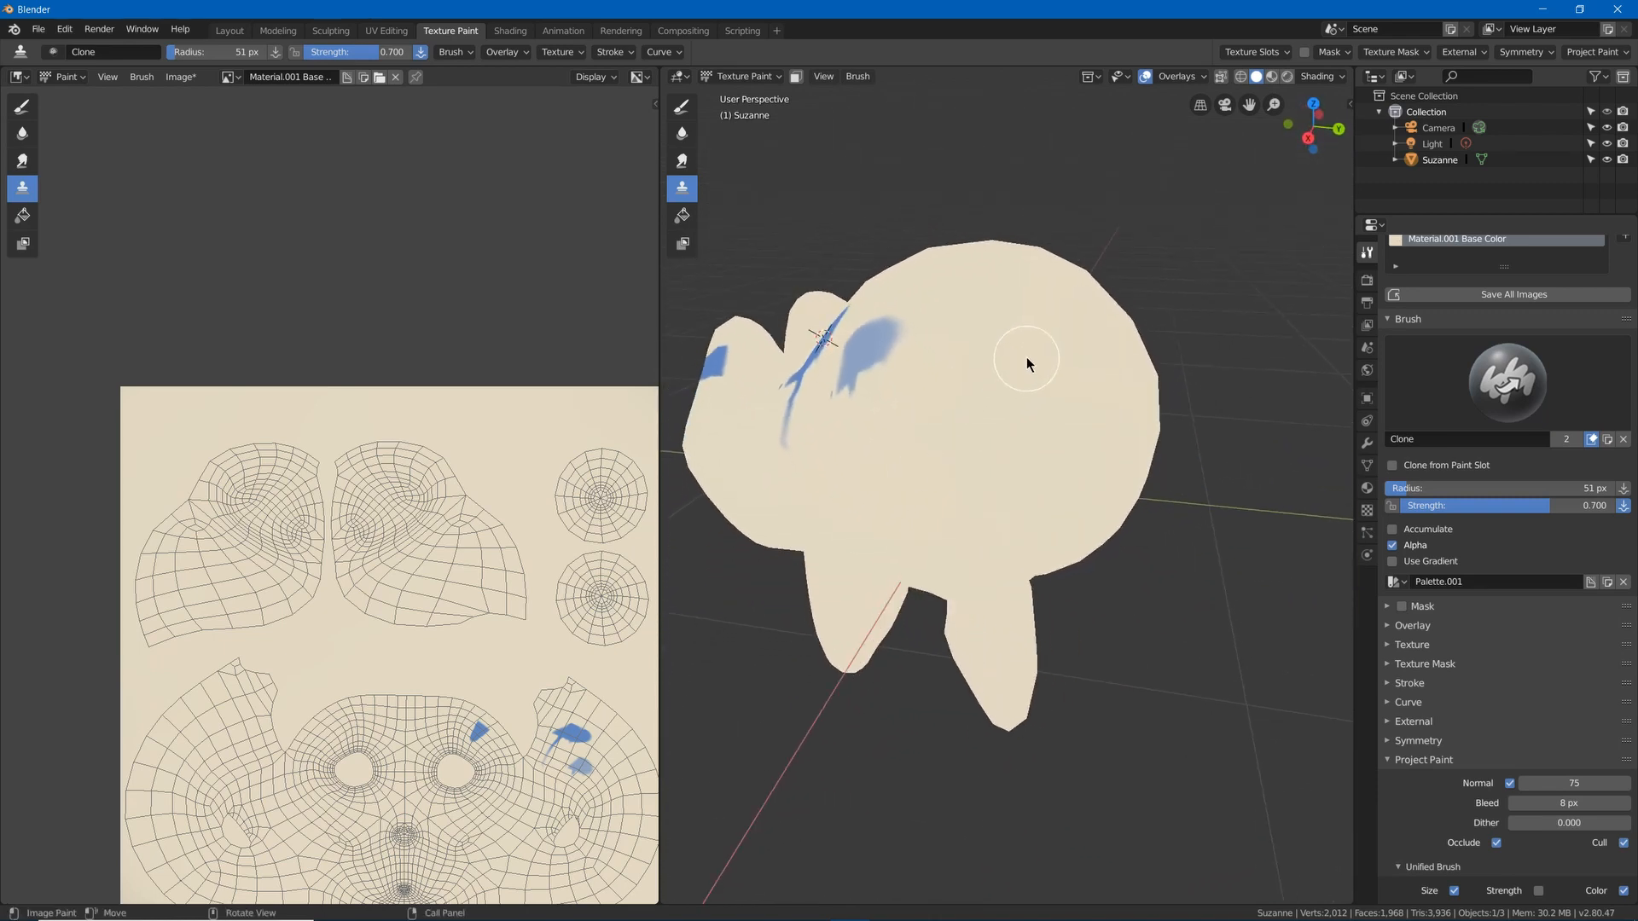
mouse_move(959, 399)
mouse_down()
mouse_move(1036, 371)
mouse_move(1043, 453)
mouse_move(969, 438)
mouse_up()
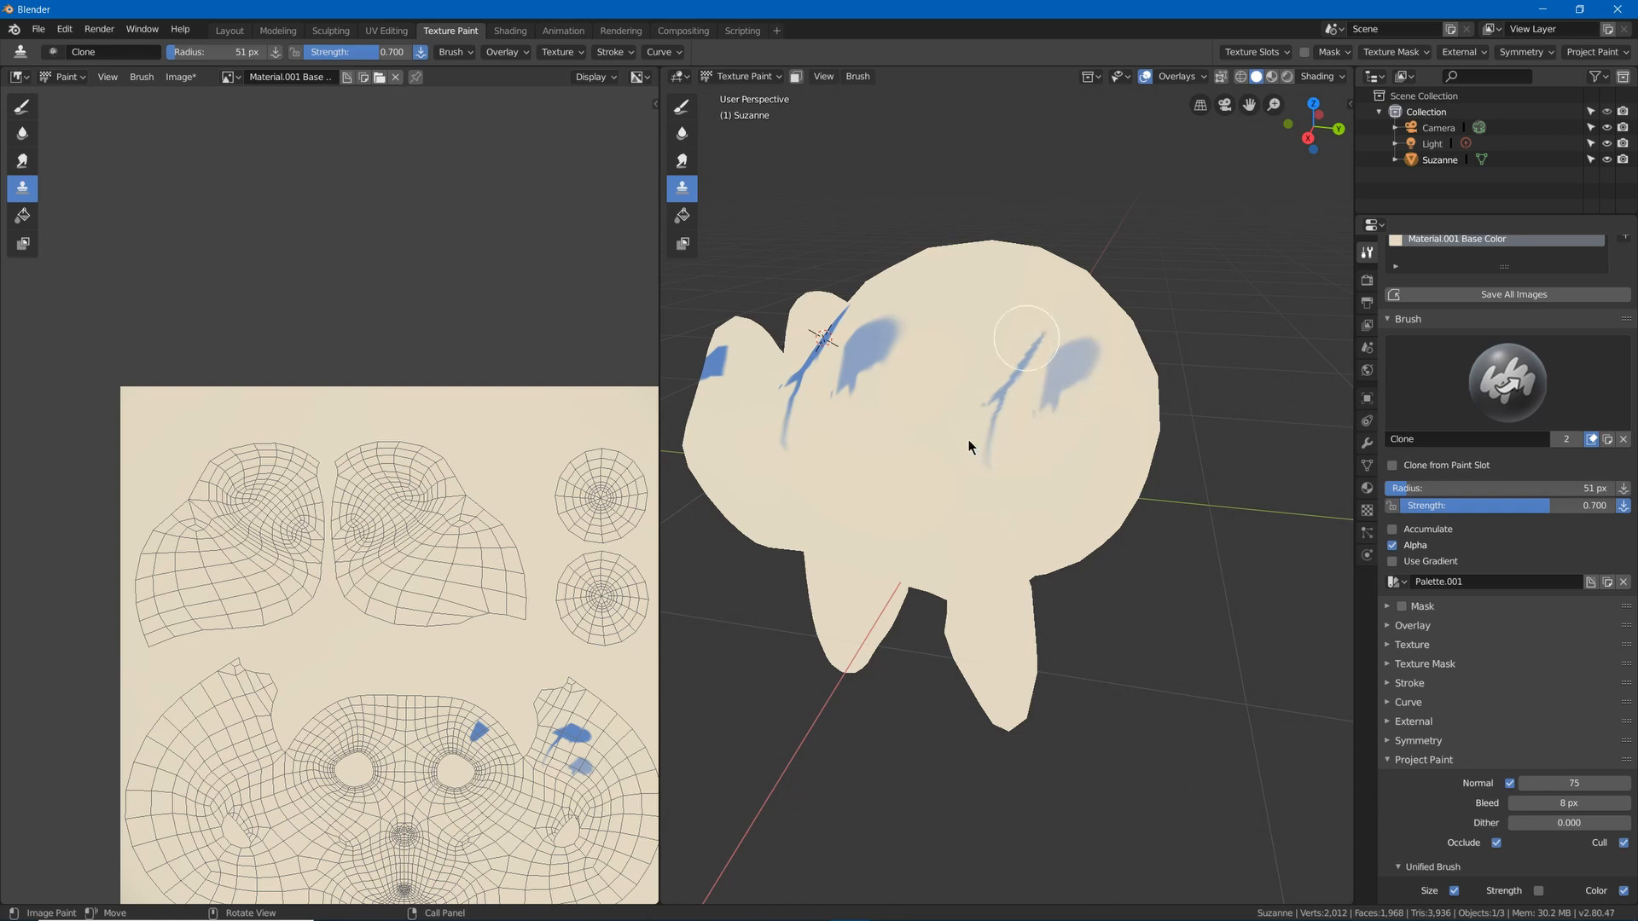
drag(1033, 350, 1042, 337)
mouse_move(1028, 378)
middle_down()
mouse_move(944, 350)
mouse_move(1014, 403)
mouse_move(1001, 396)
middle_up()
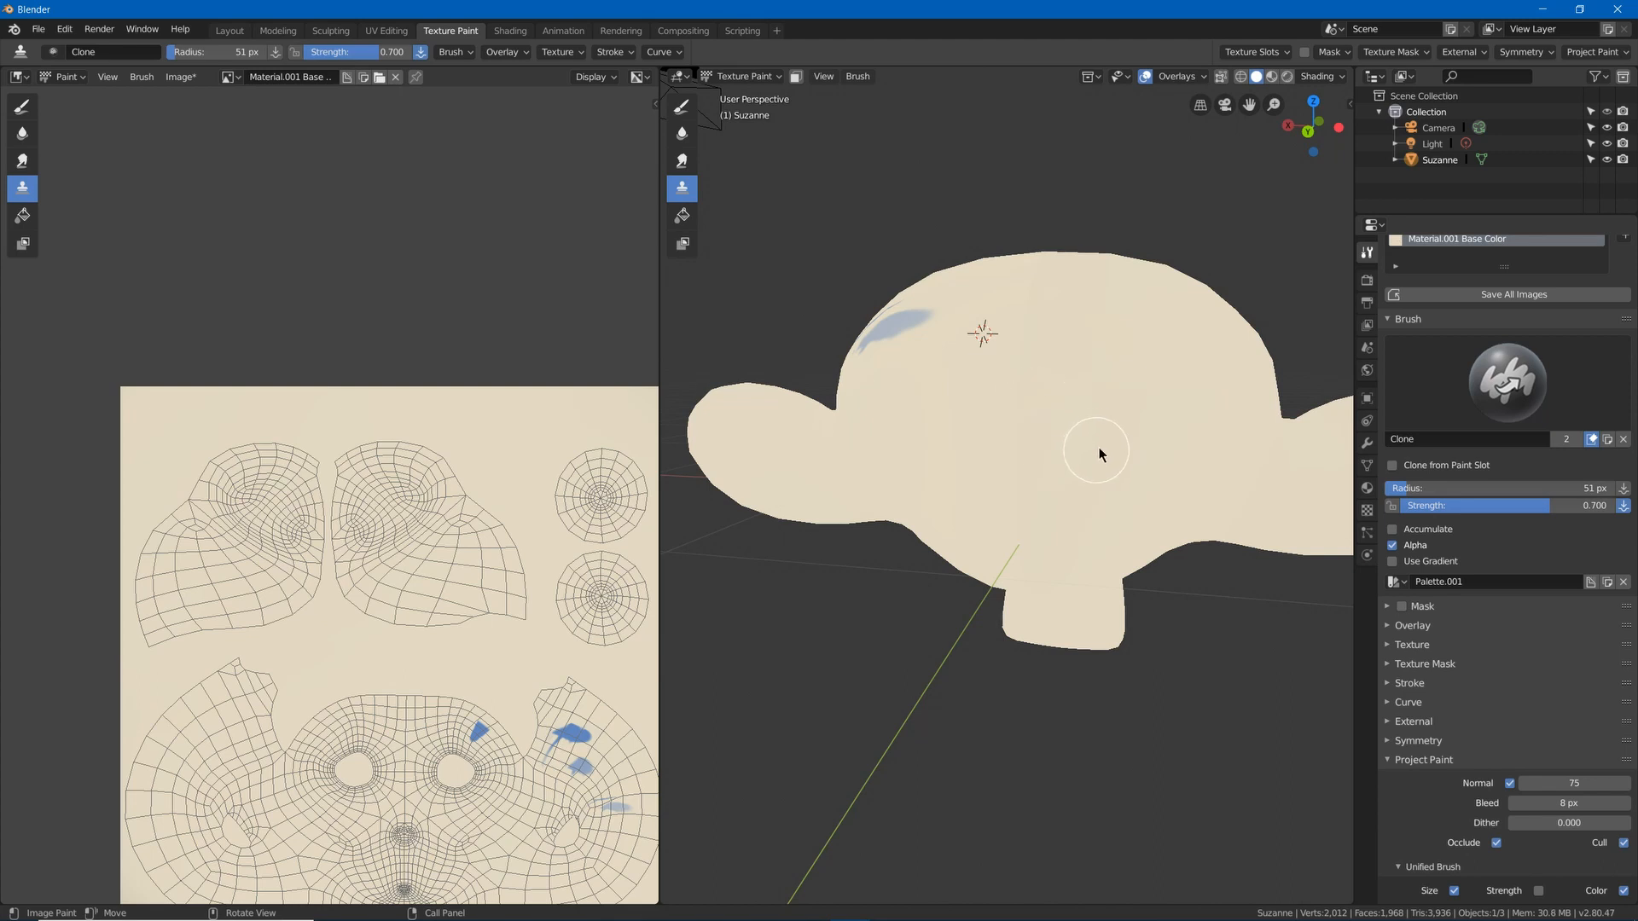
middle_drag(1093, 421, 948, 394)
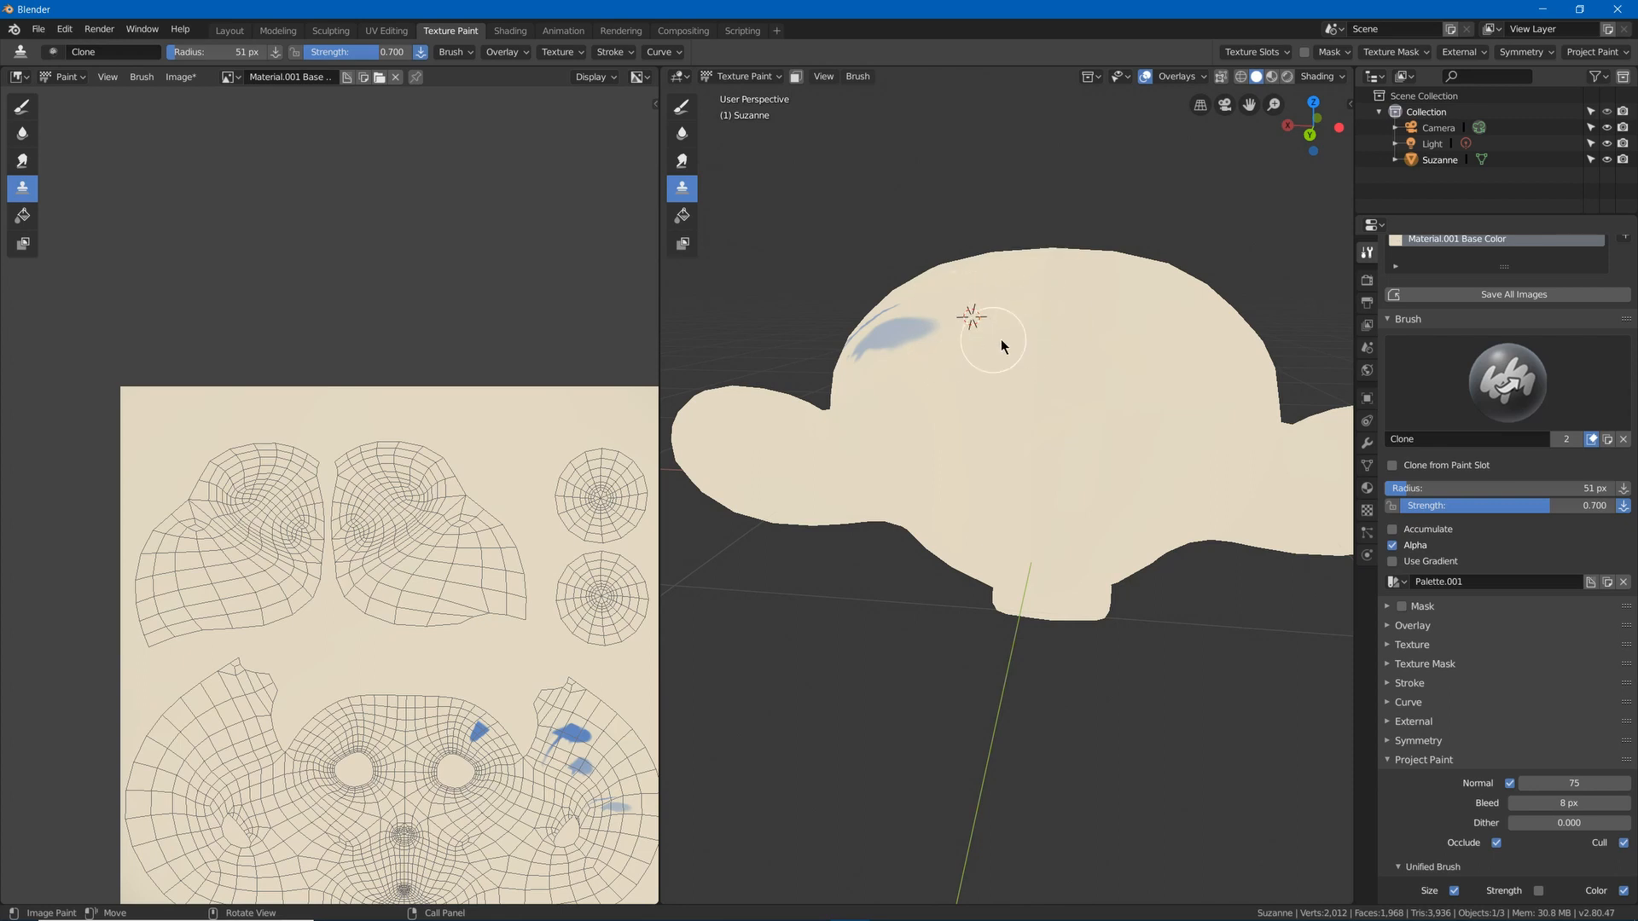
middle_drag(1011, 500, 972, 401)
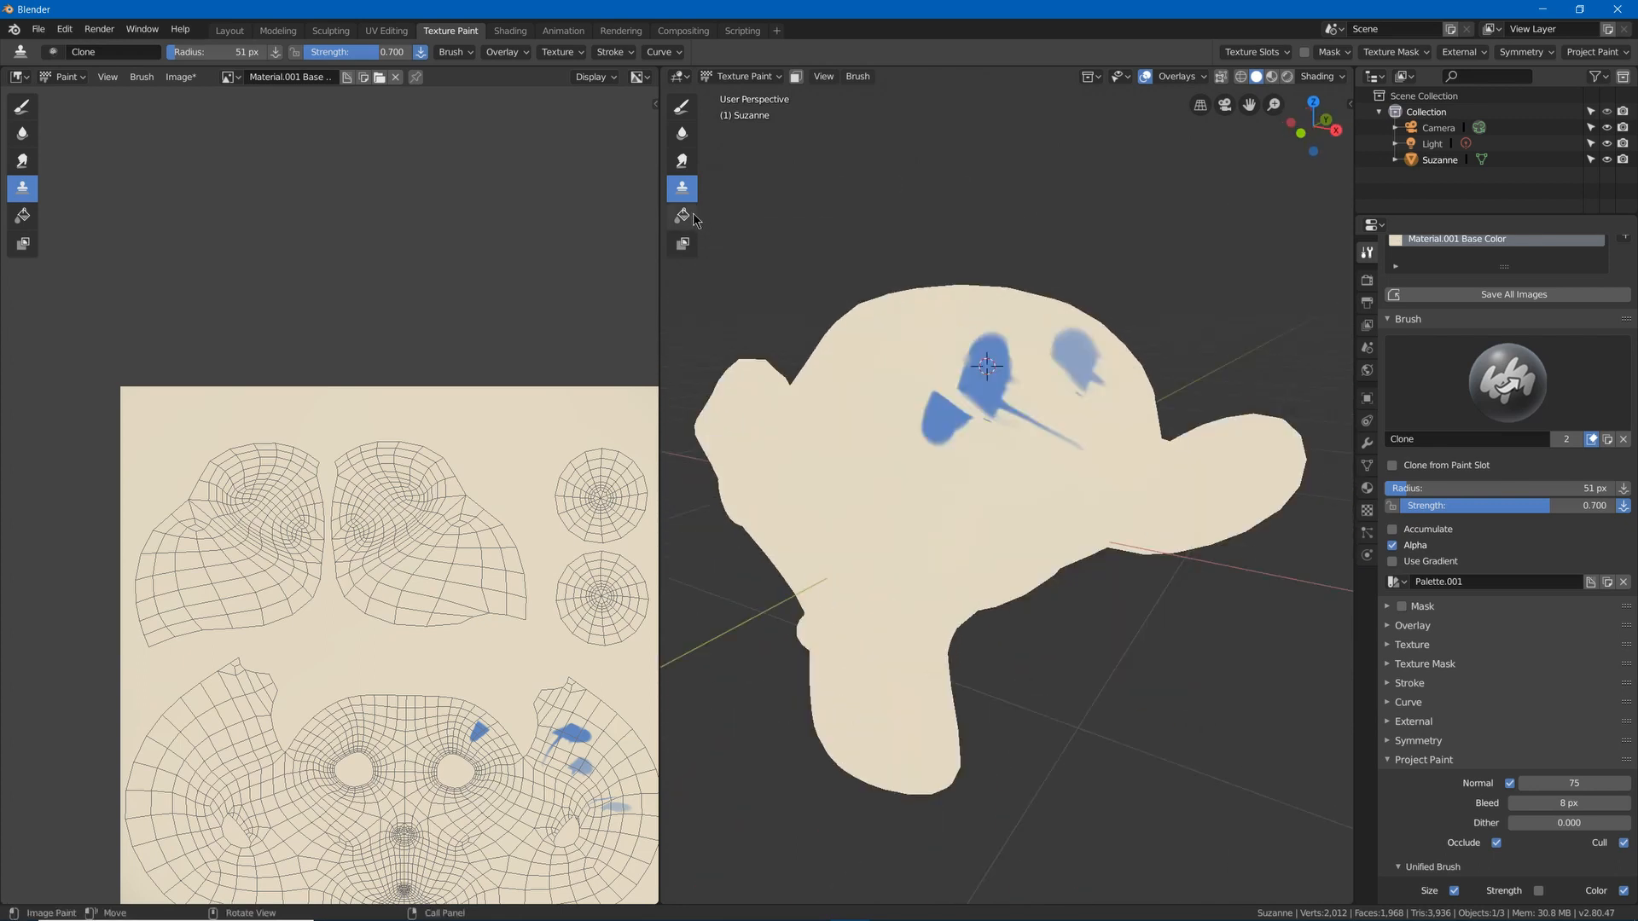
Fill the whole head with blue several times at strength 0.500, and undo the fills.
click(687, 216)
click(892, 366)
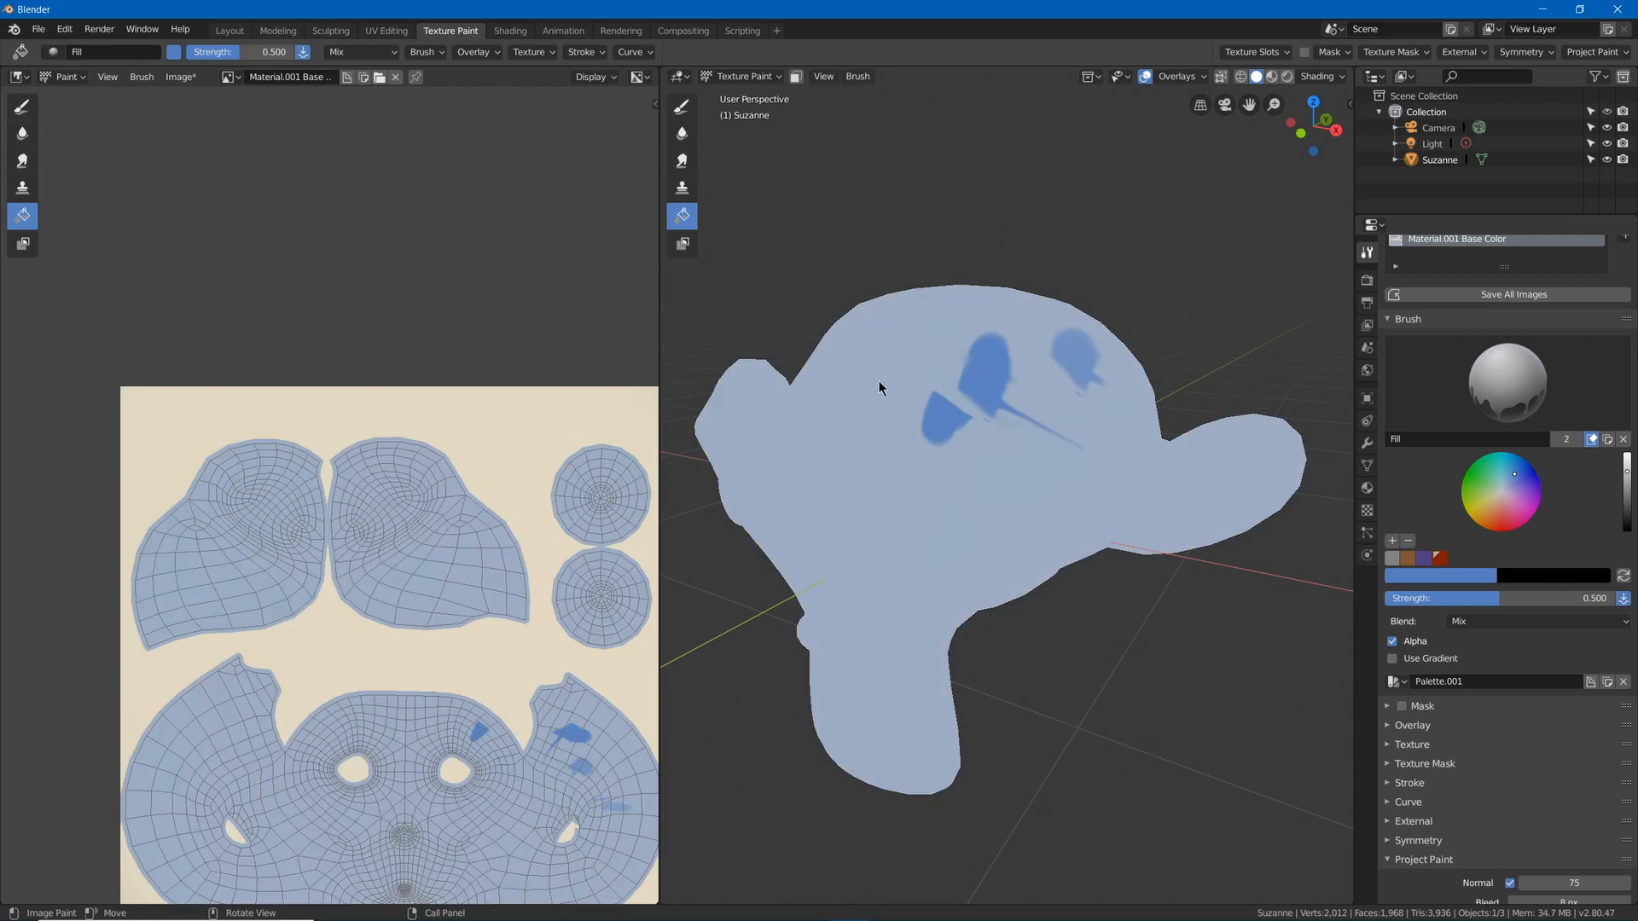
click(882, 380)
click(889, 381)
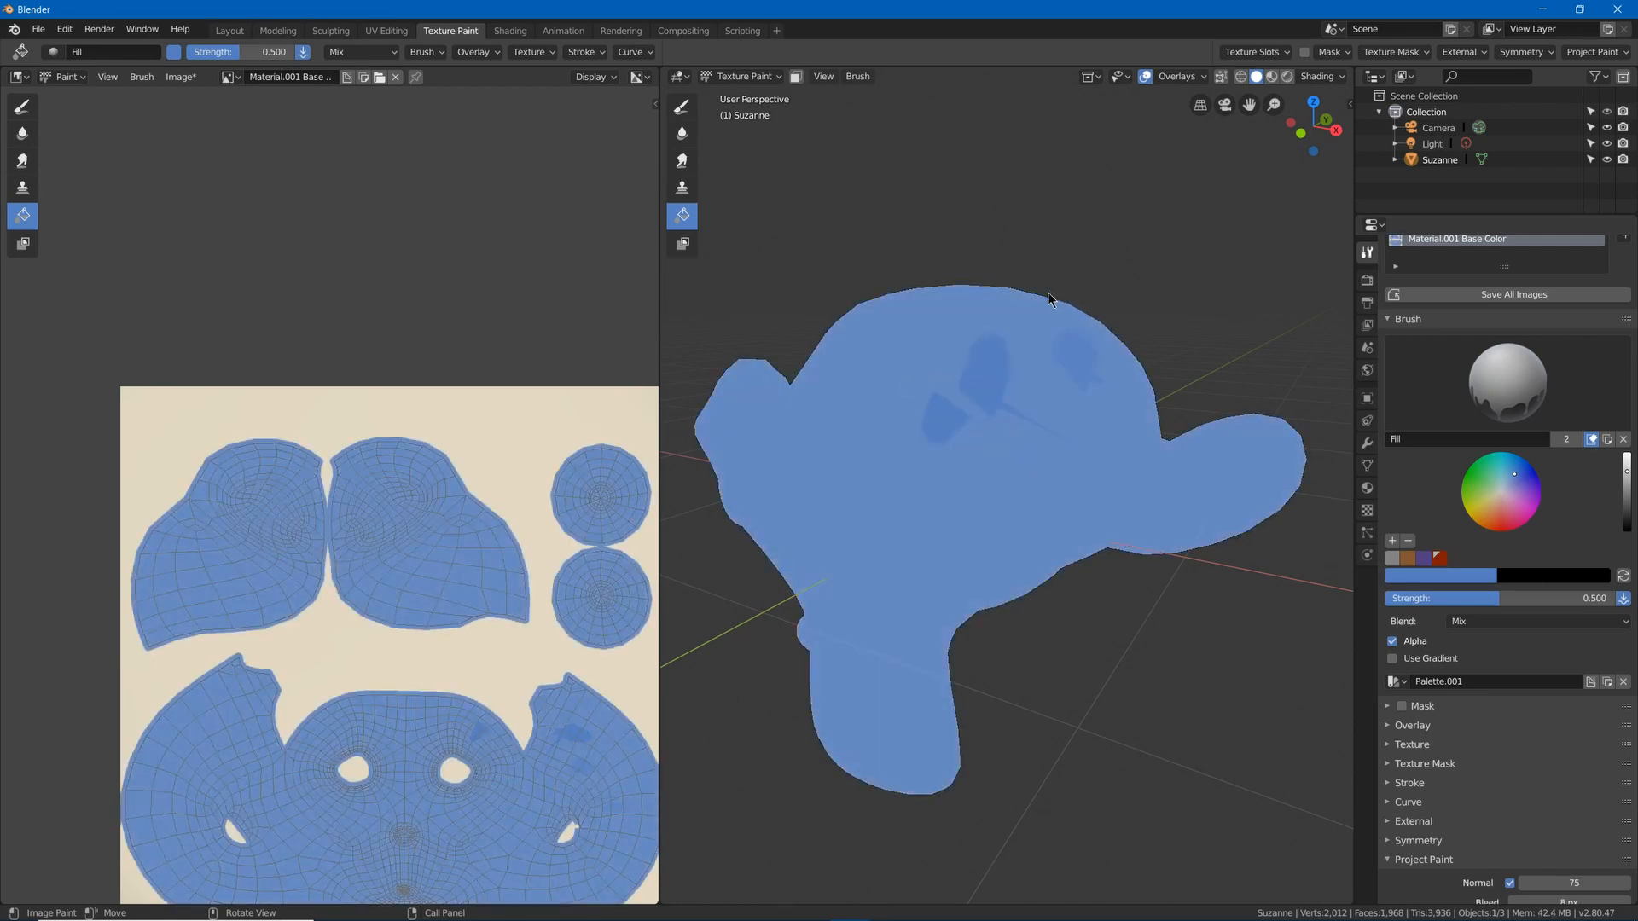
click(570, 425)
click(570, 425)
Switch to the Mask tool and create a new blank stencil image named Mask Stencil.
click(693, 244)
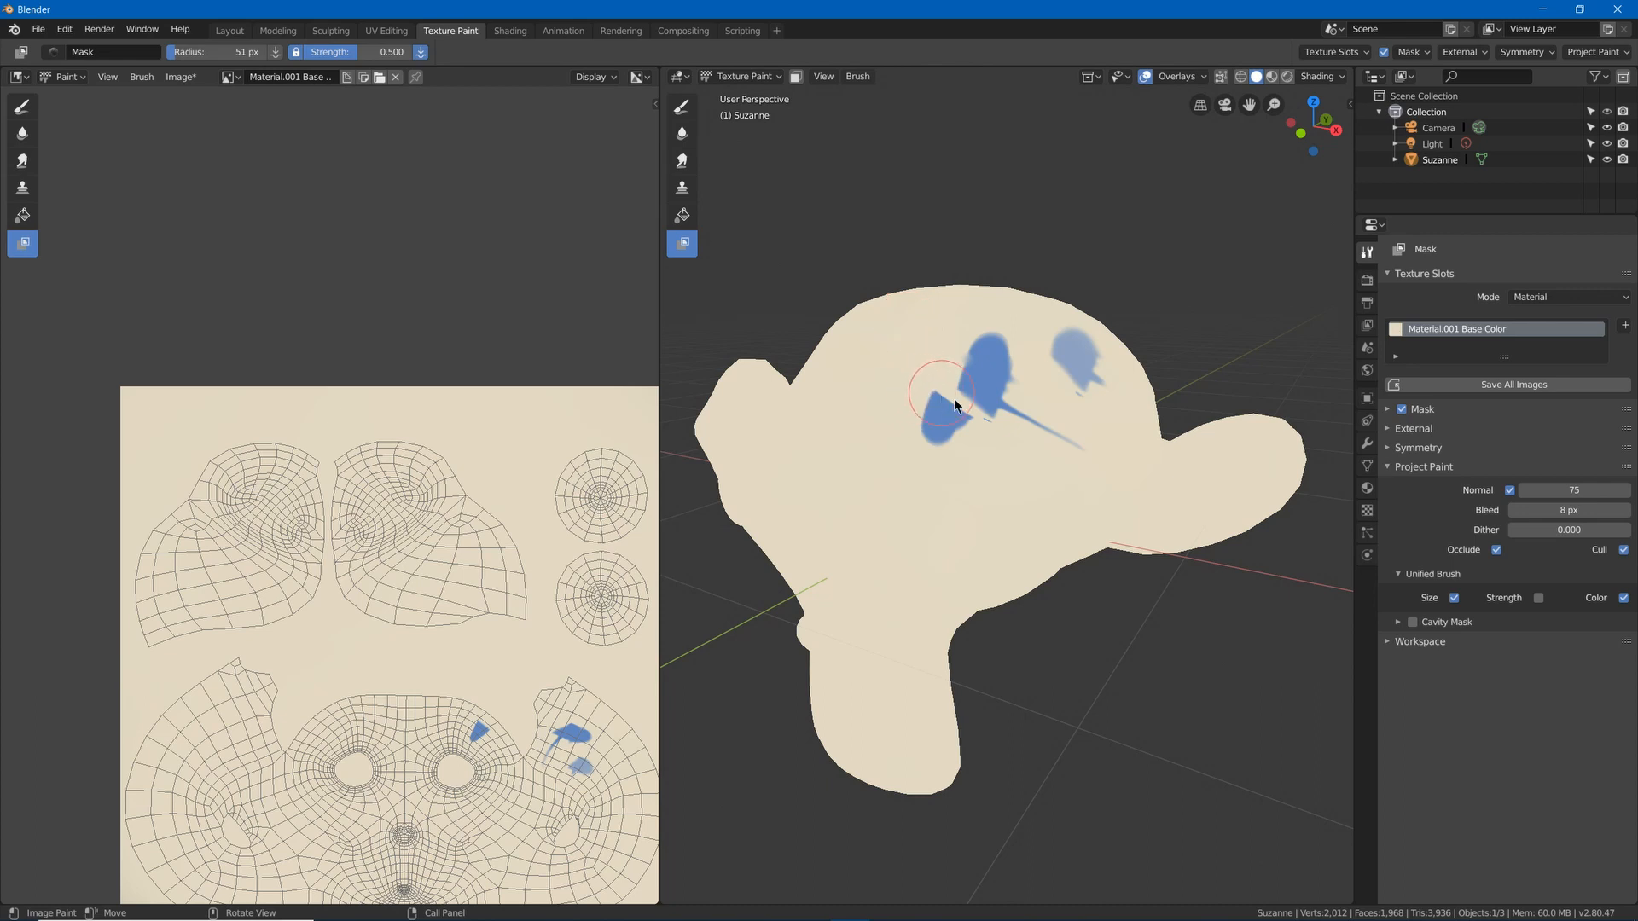
click(1391, 410)
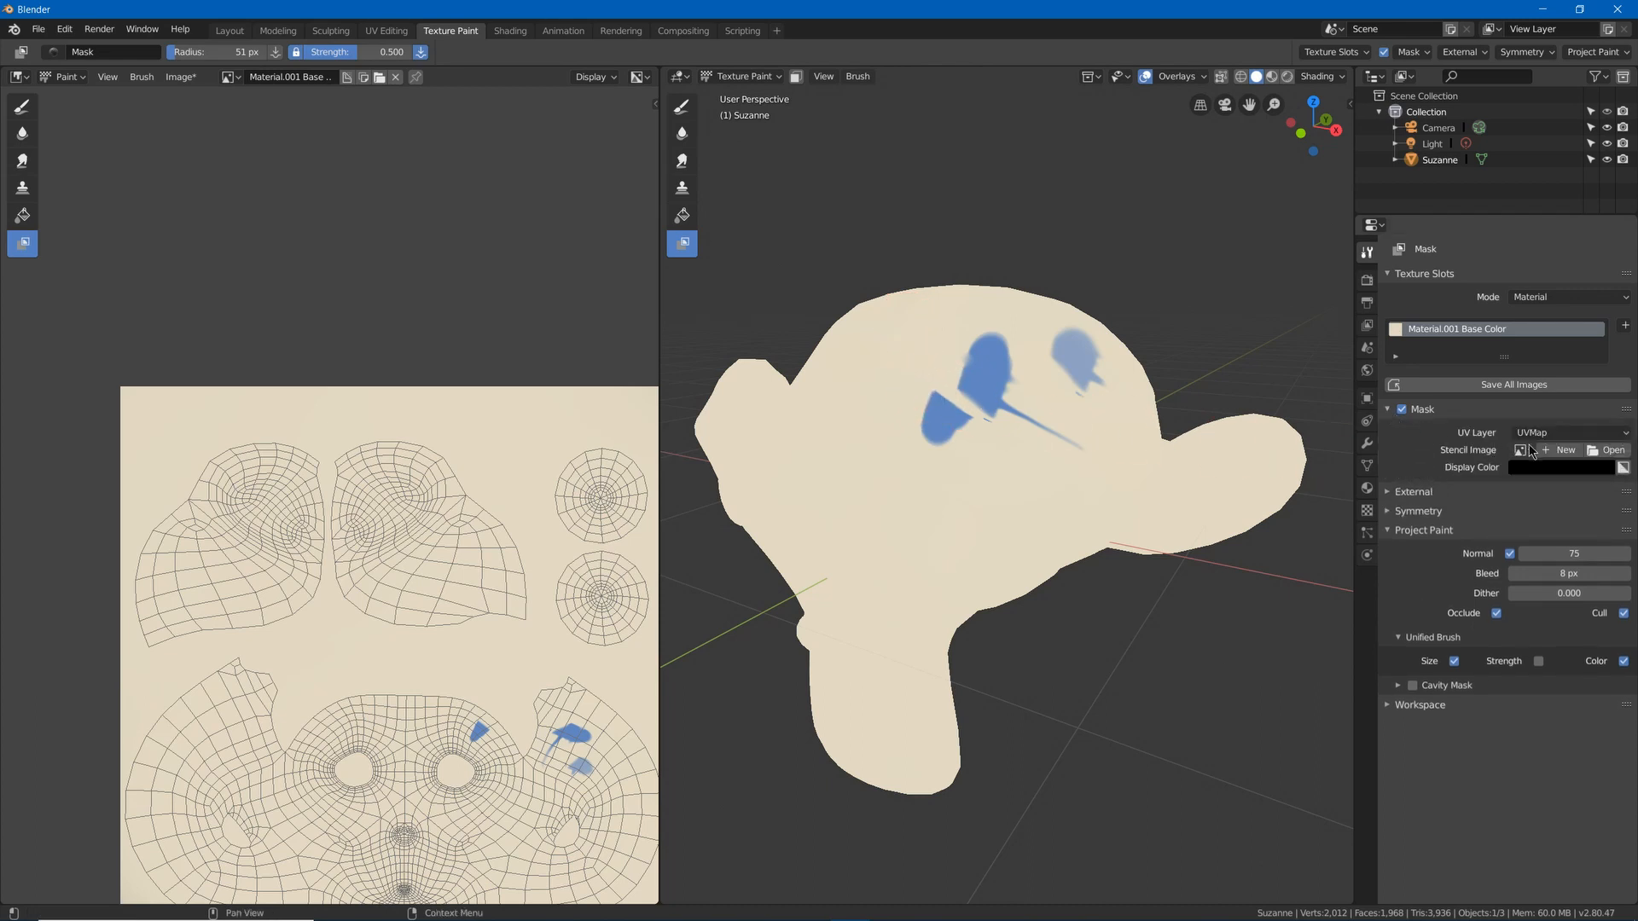
click(1546, 458)
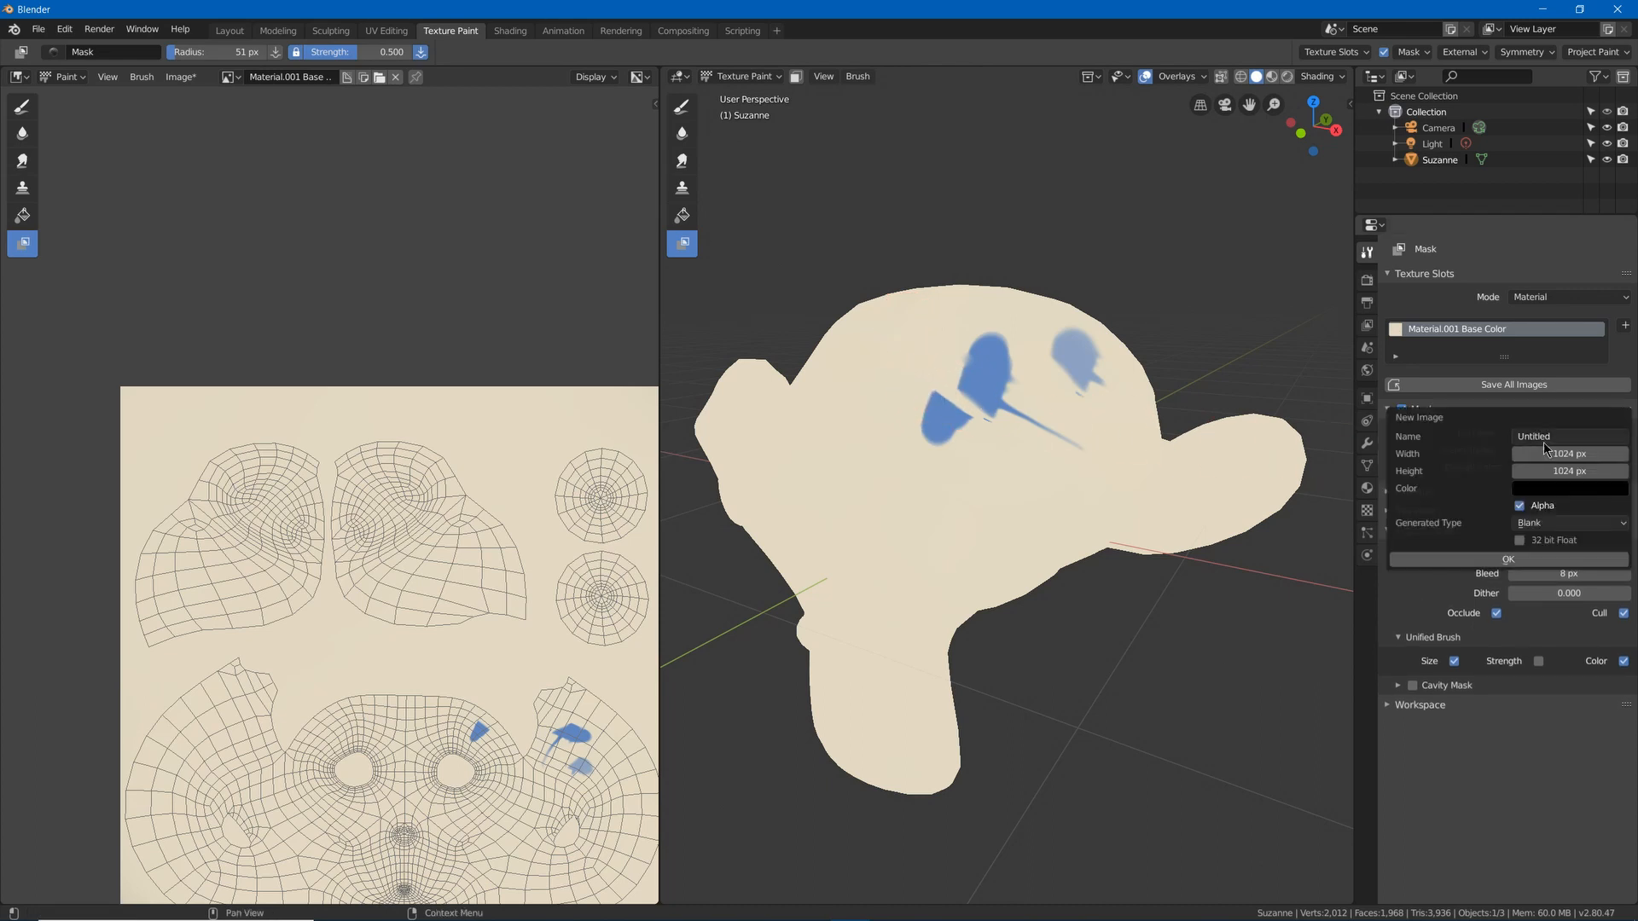
text(Mask Stencil)
click(1408, 559)
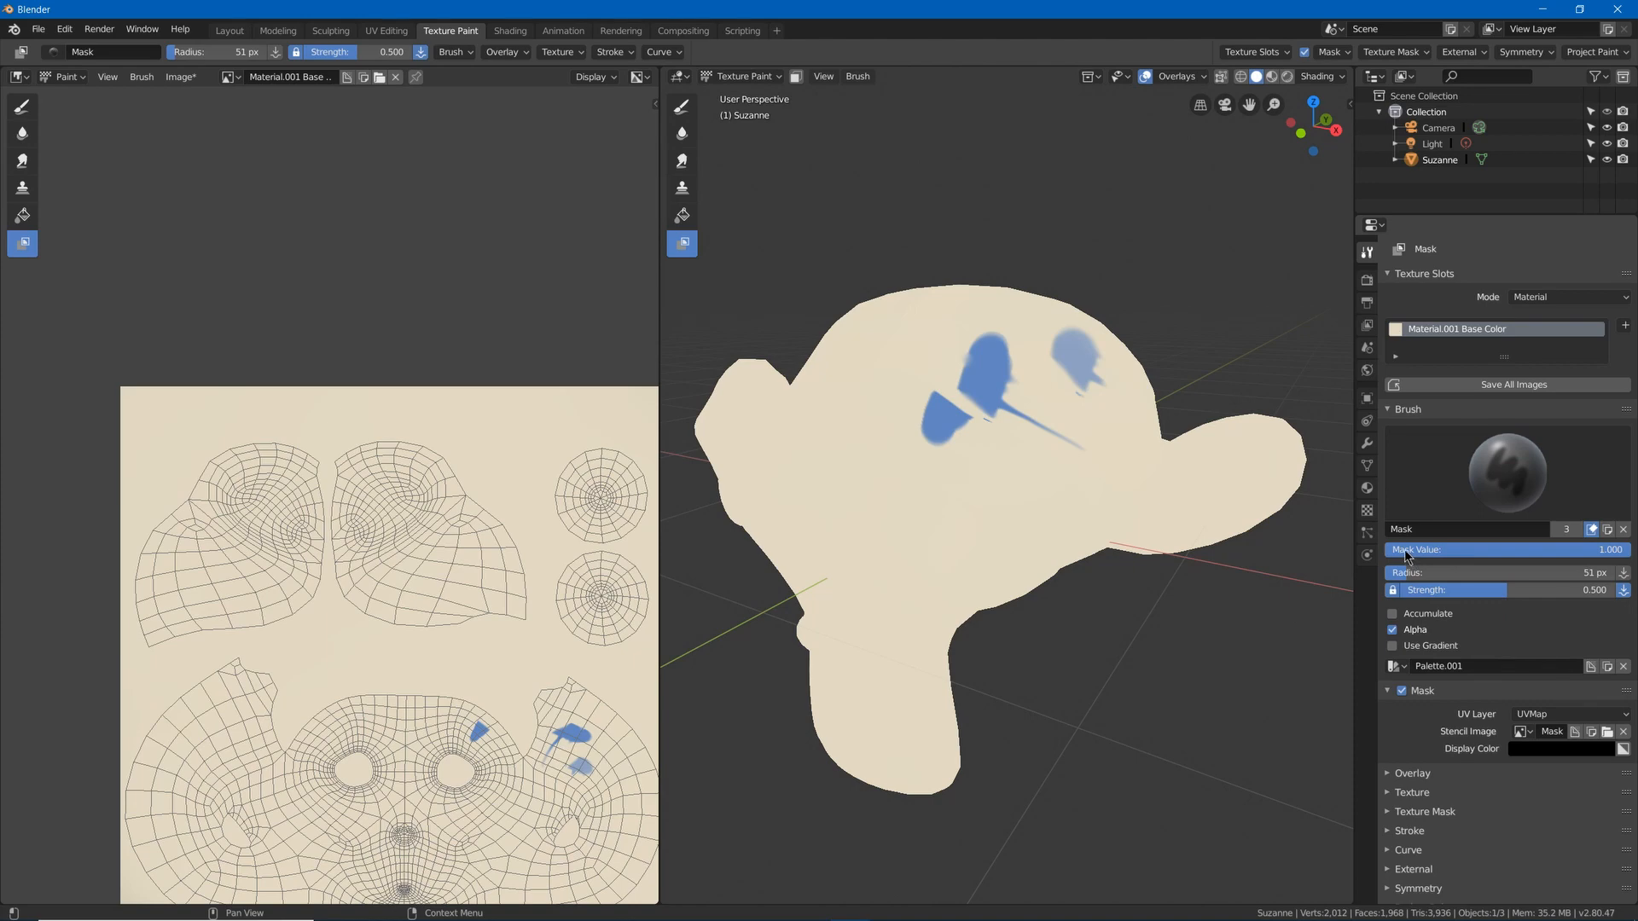
Display the Mask Stencil image in the Image Editor and paint mask strokes down Suzanne's face with mask value 1.000.
click(228, 77)
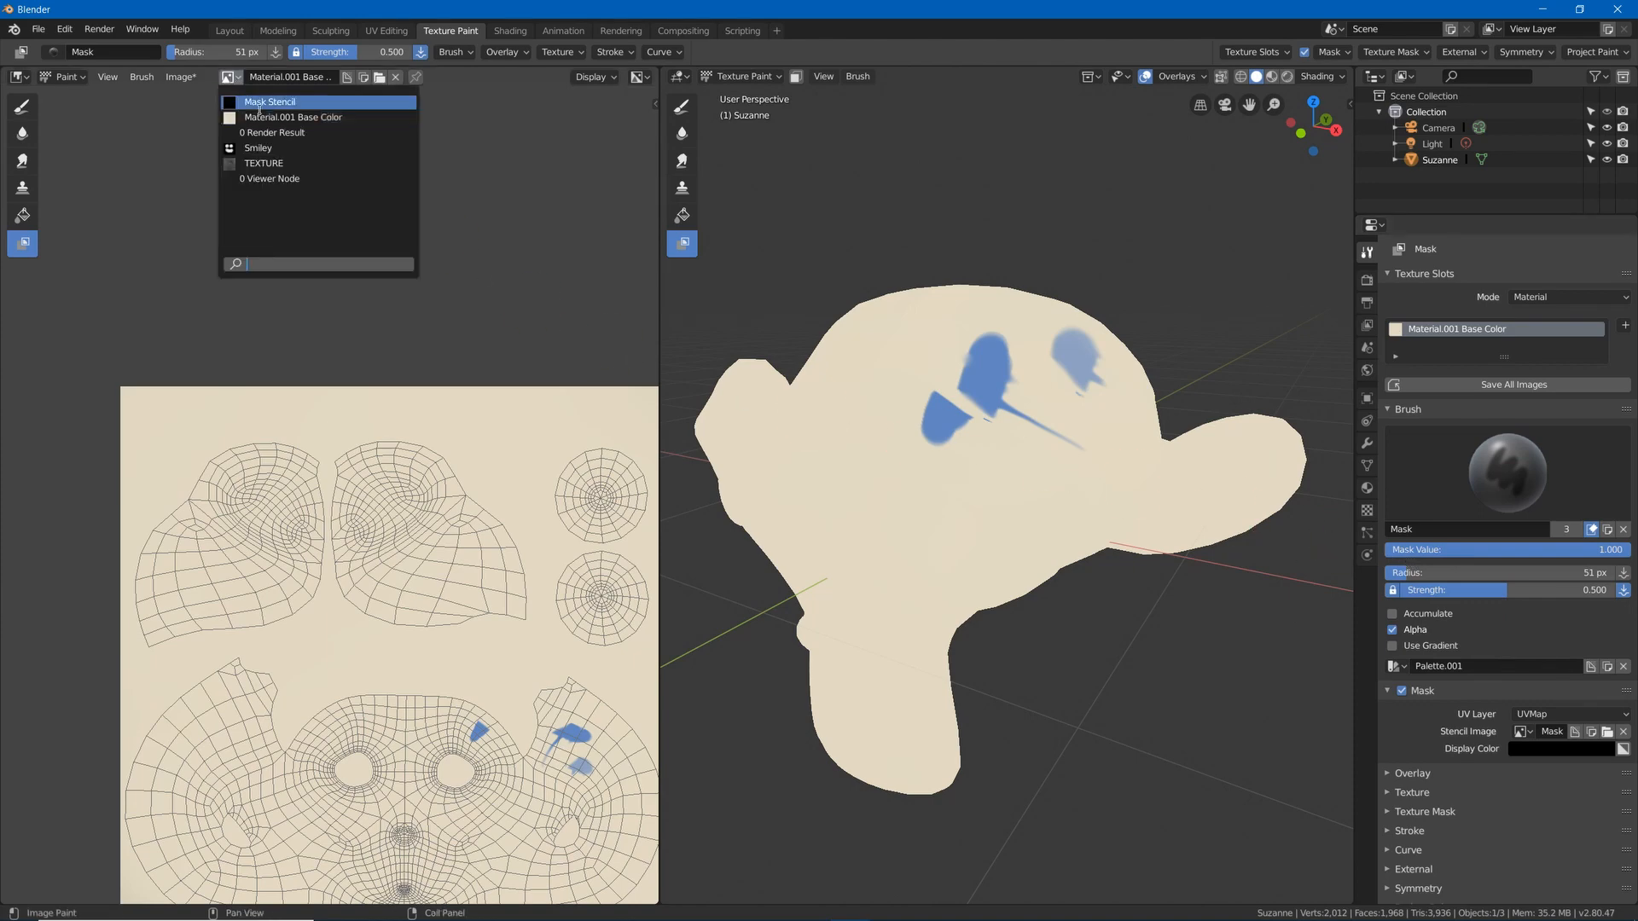
click(294, 103)
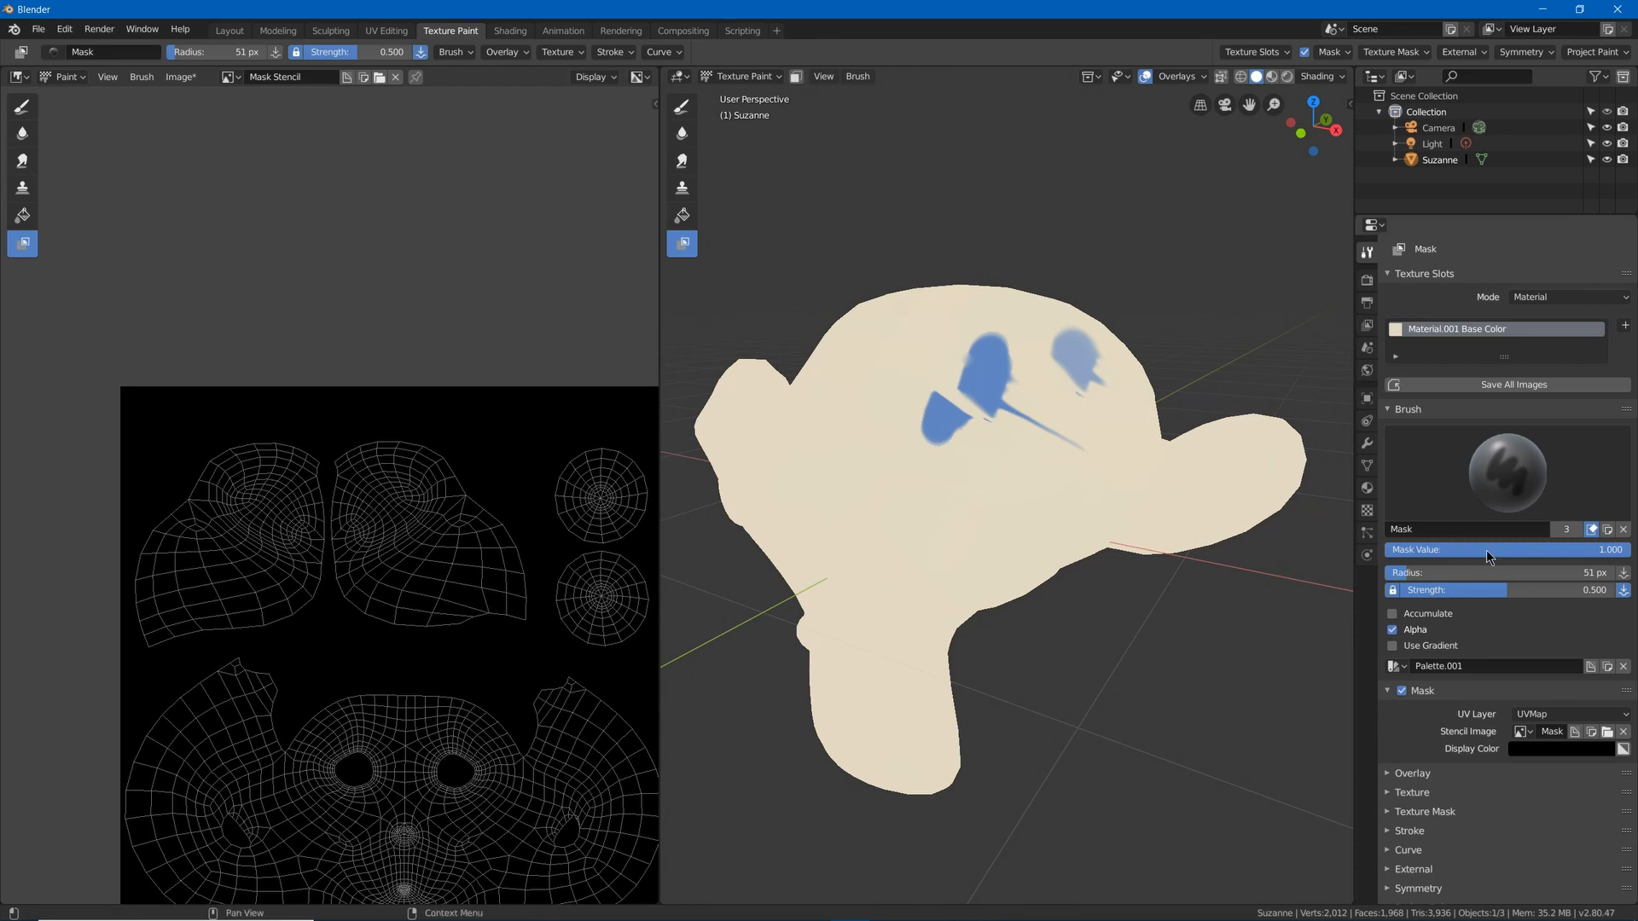
drag(850, 357, 845, 648)
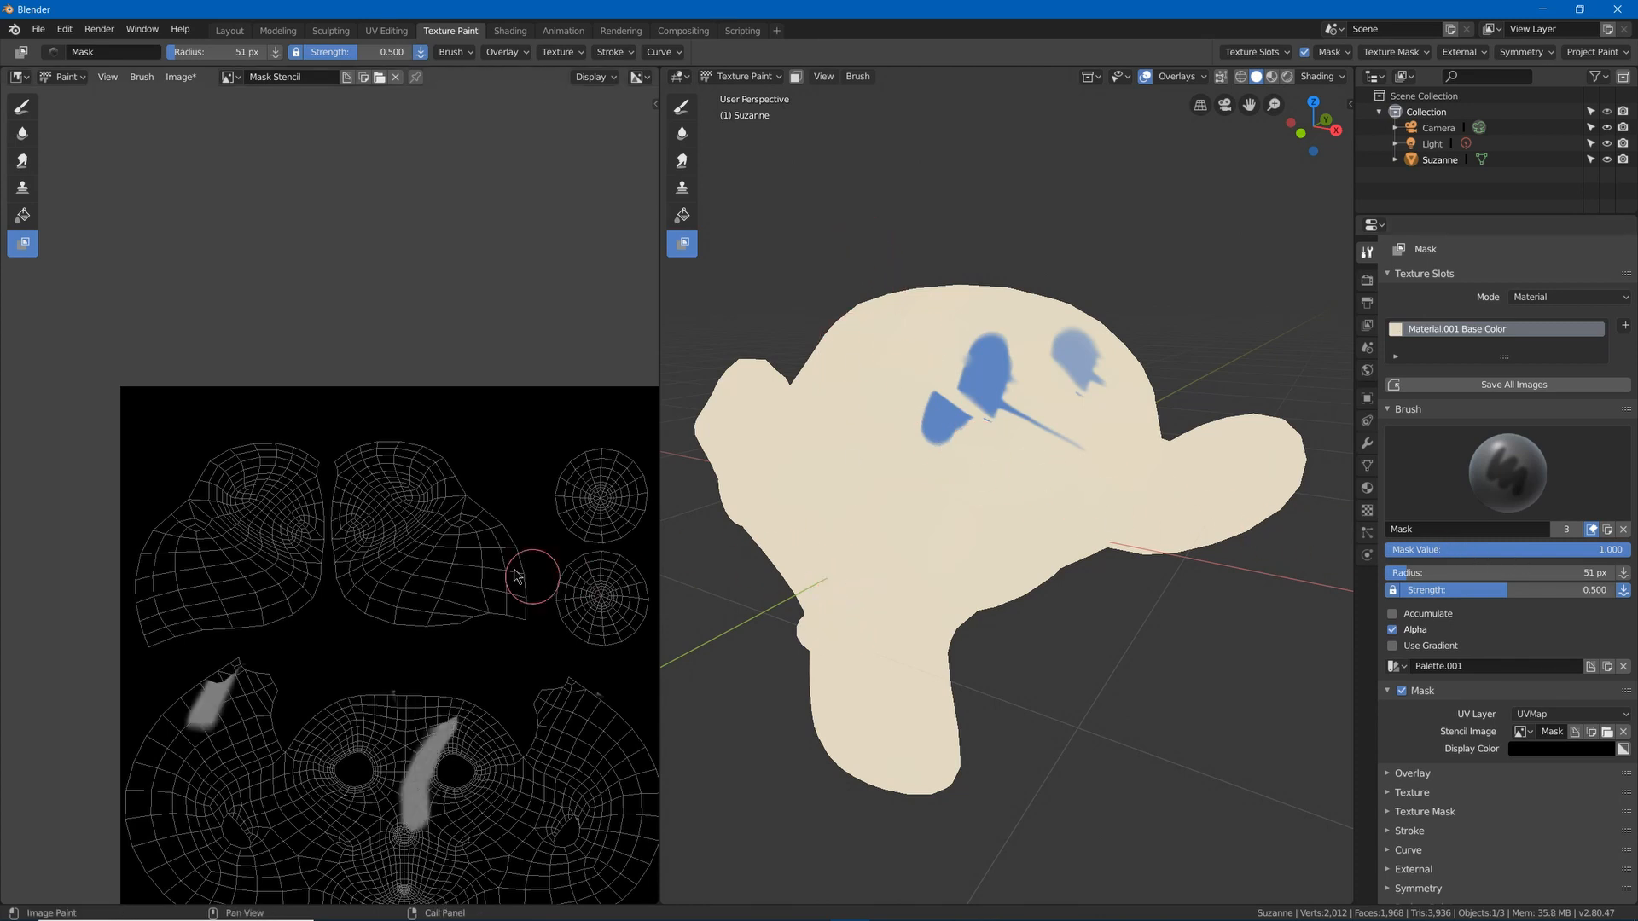
middle_drag(515, 576, 468, 457)
drag(859, 494, 881, 553)
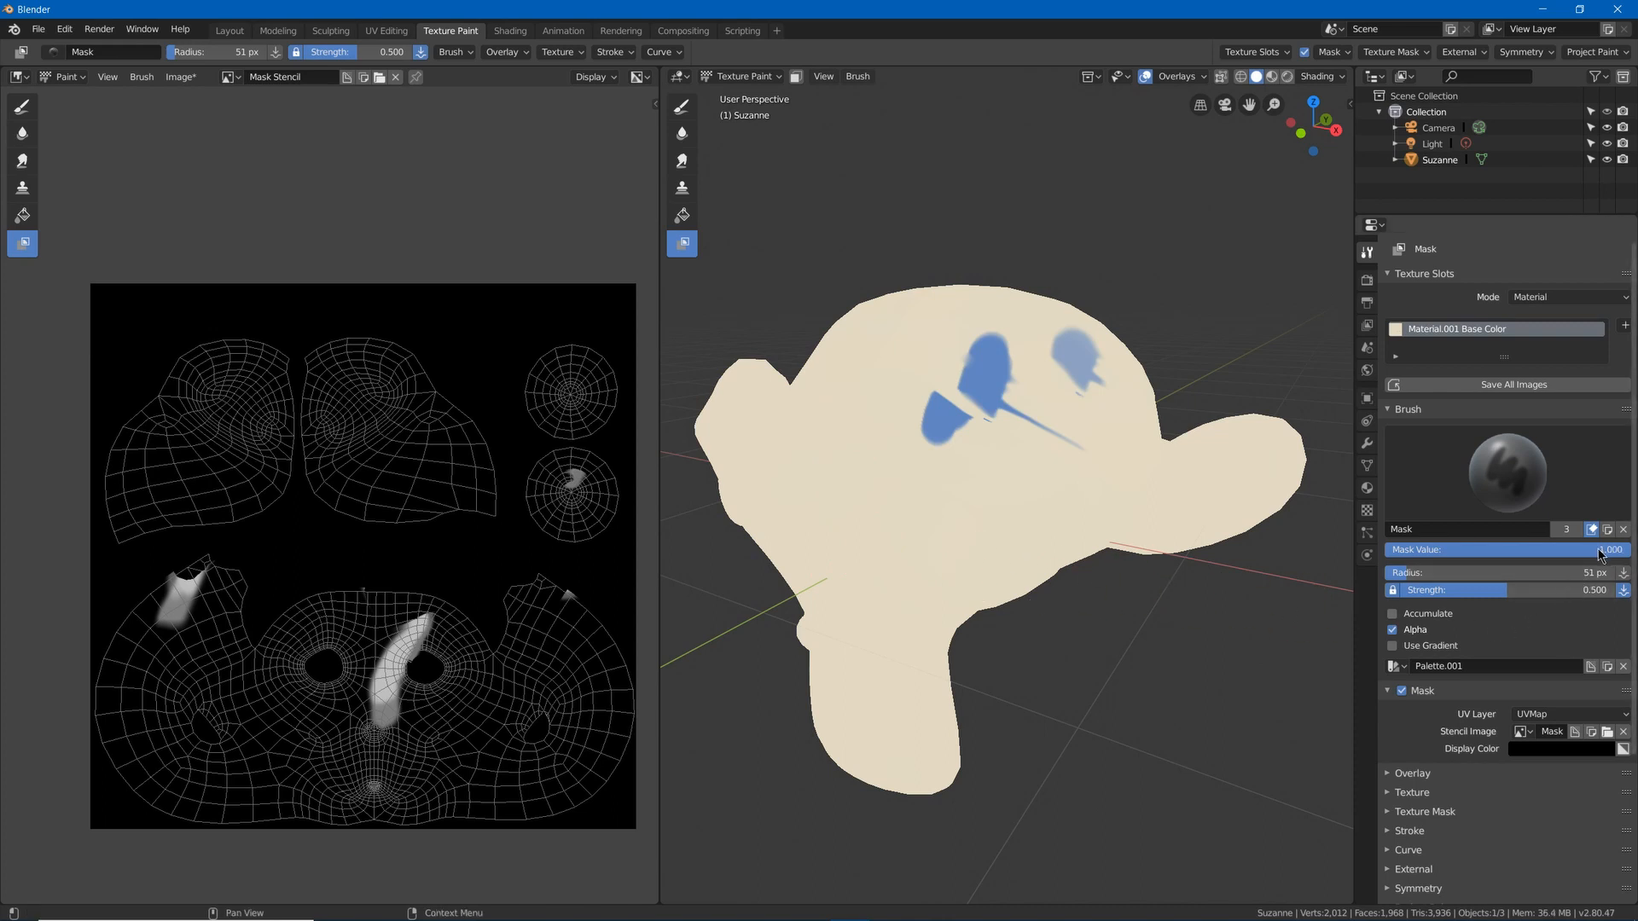
Set the mask value to 0.000 and paint across the middle of the face's mask stroke.
drag(1599, 554, 1329, 527)
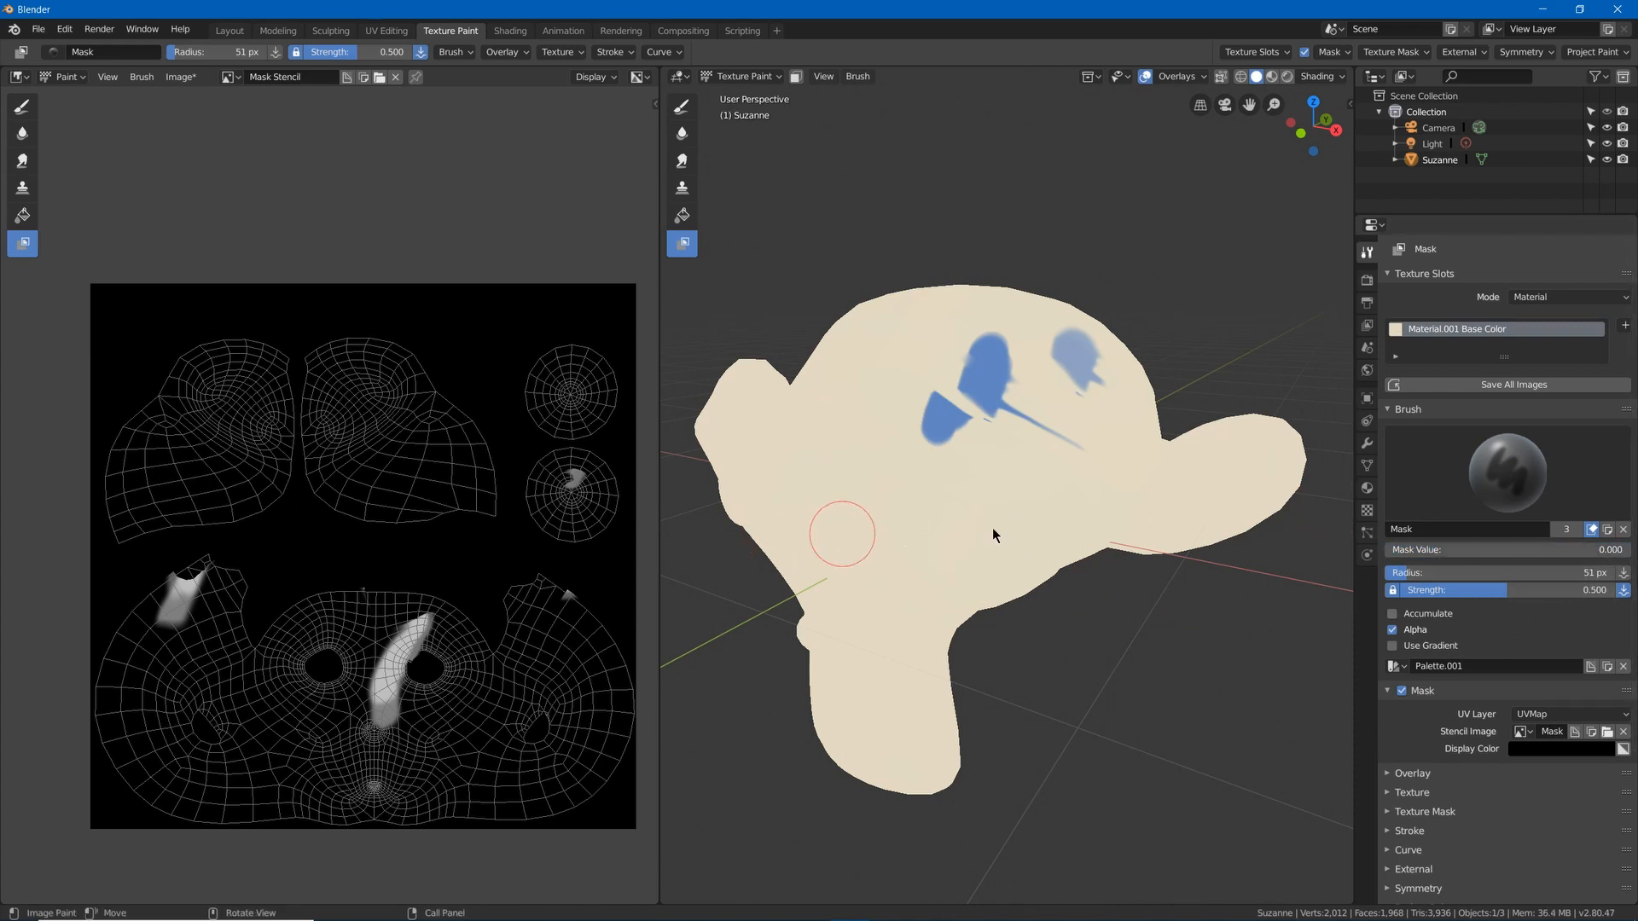
drag(900, 535, 969, 528)
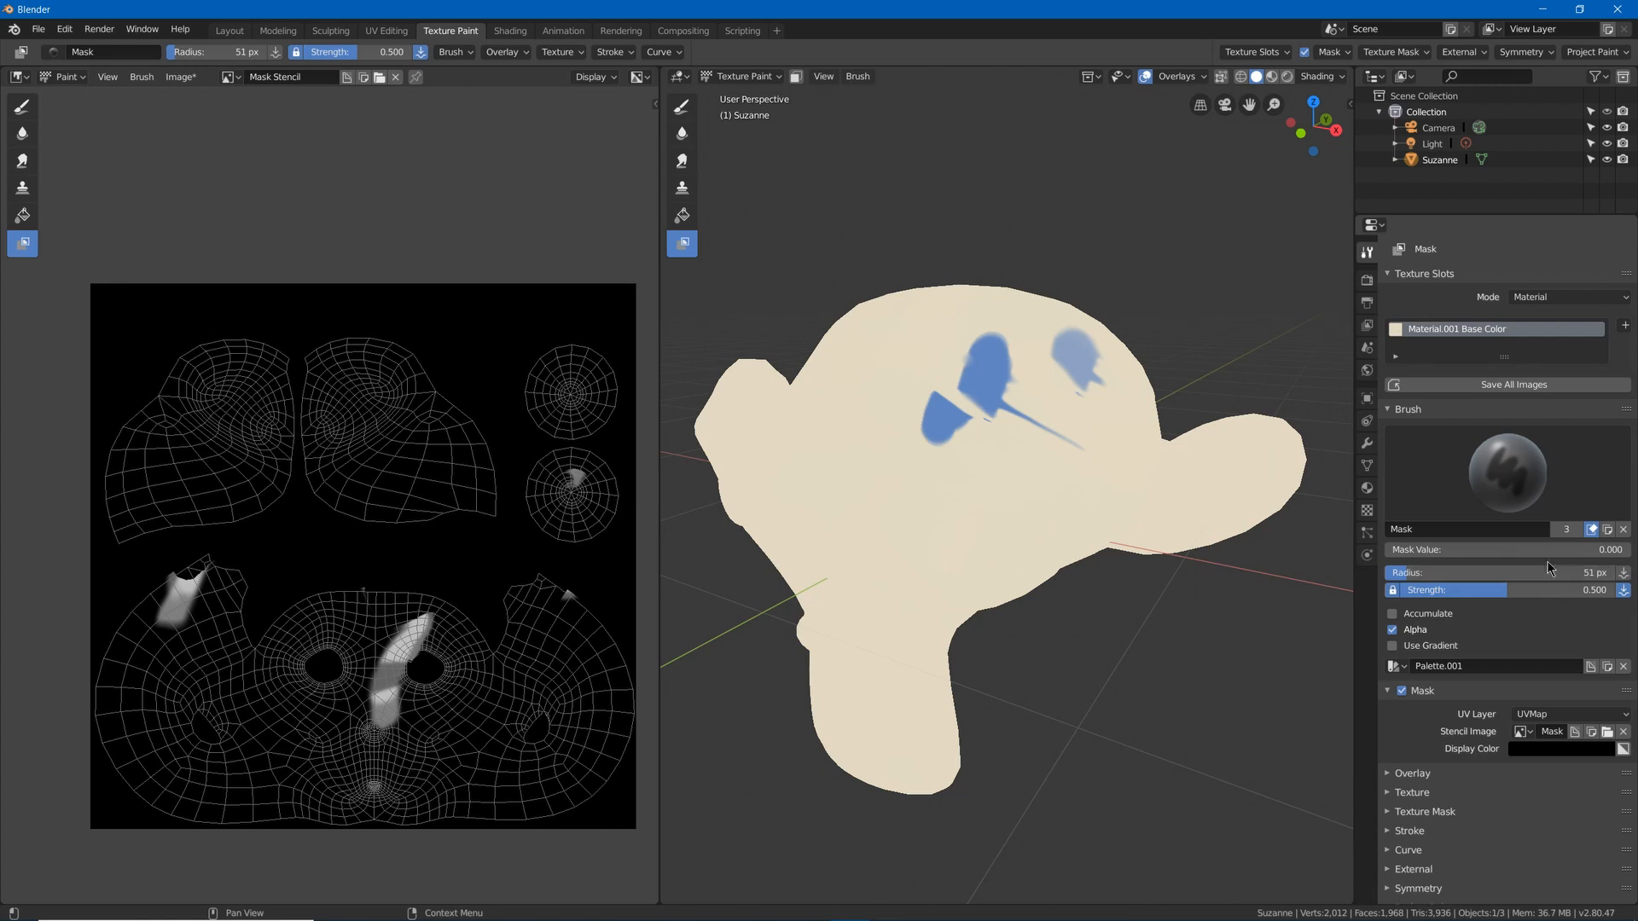
Set the mask value to 0.563, paint the mask around the blue dabs, and return to the Draw brush.
drag(1499, 549, 1630, 552)
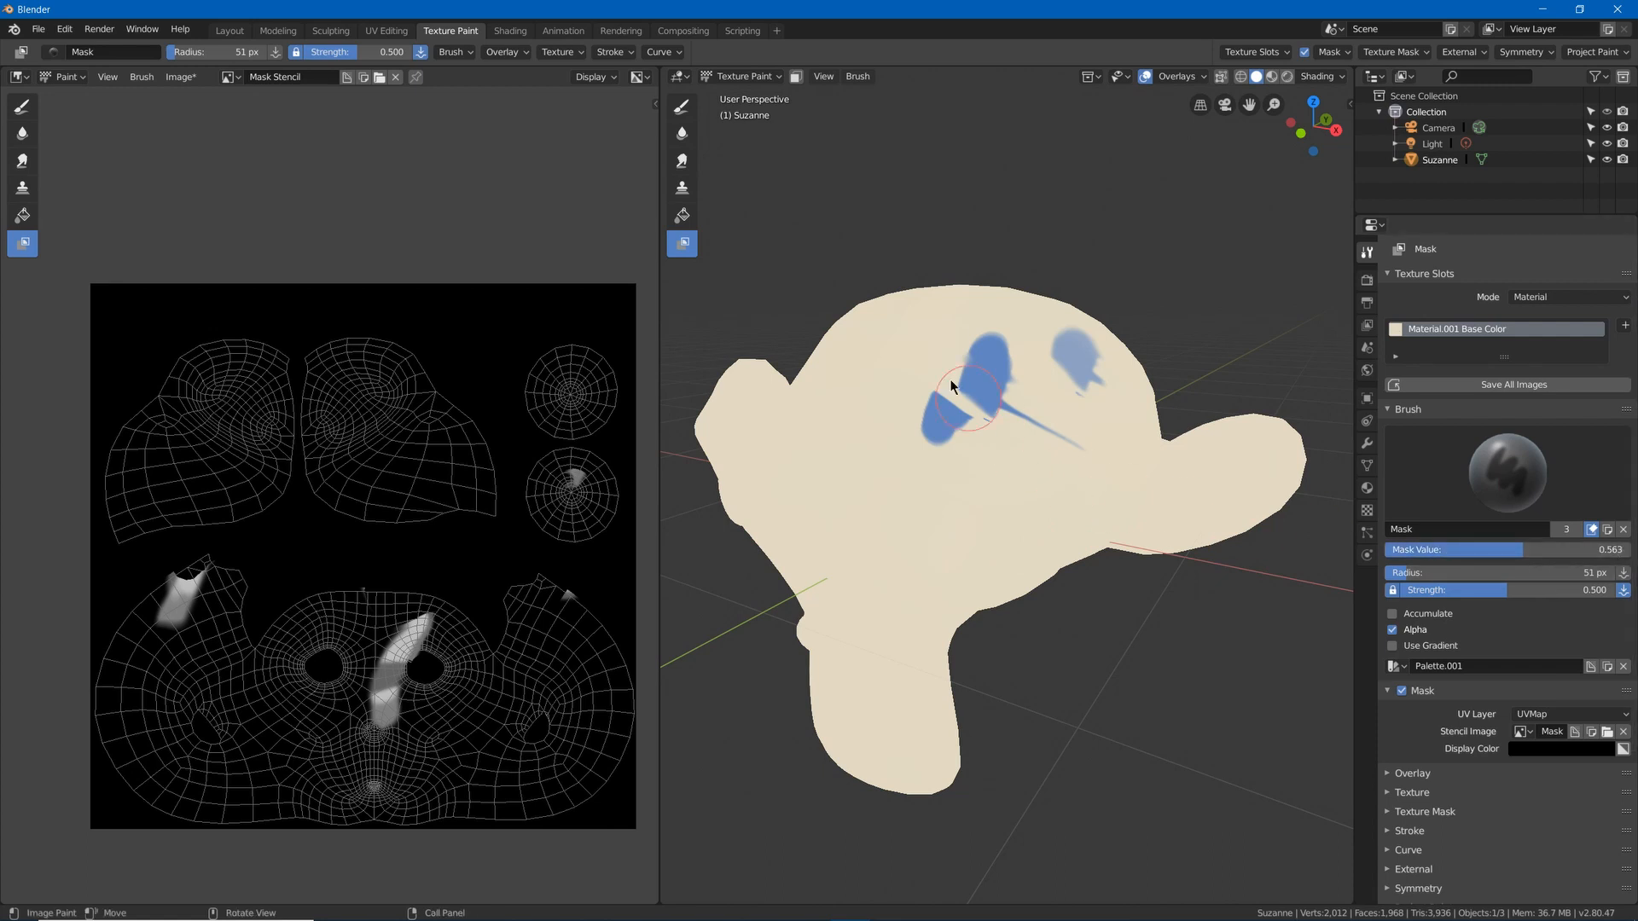
mouse_move(951, 386)
mouse_down()
mouse_move(907, 329)
mouse_move(980, 365)
mouse_up()
middle_drag(980, 365, 1006, 383)
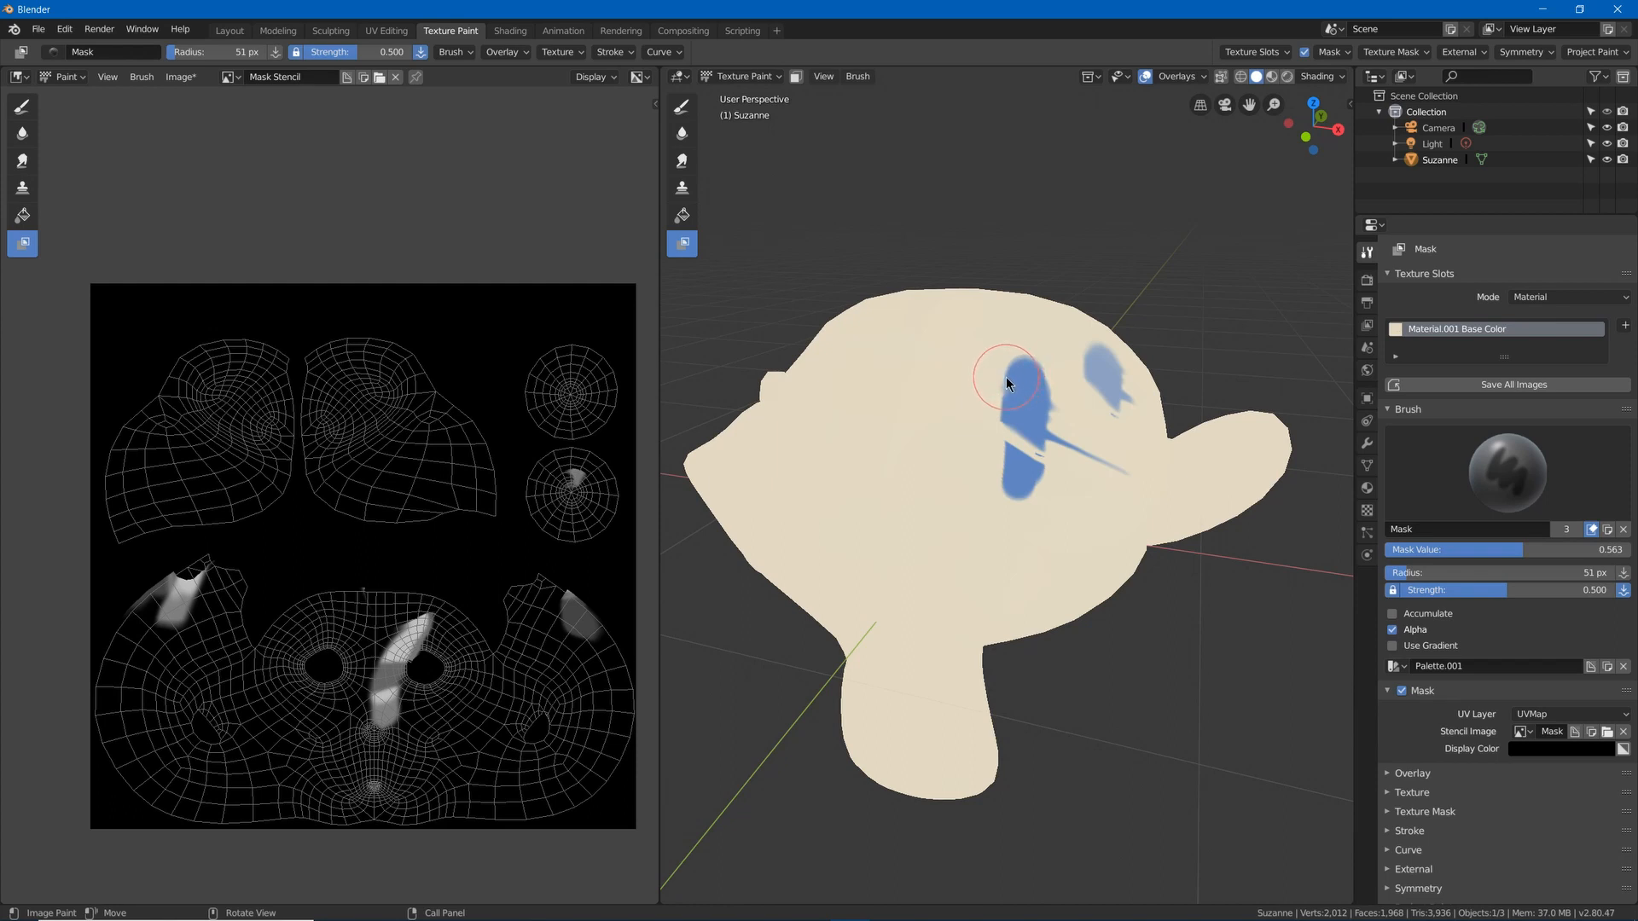
click(693, 106)
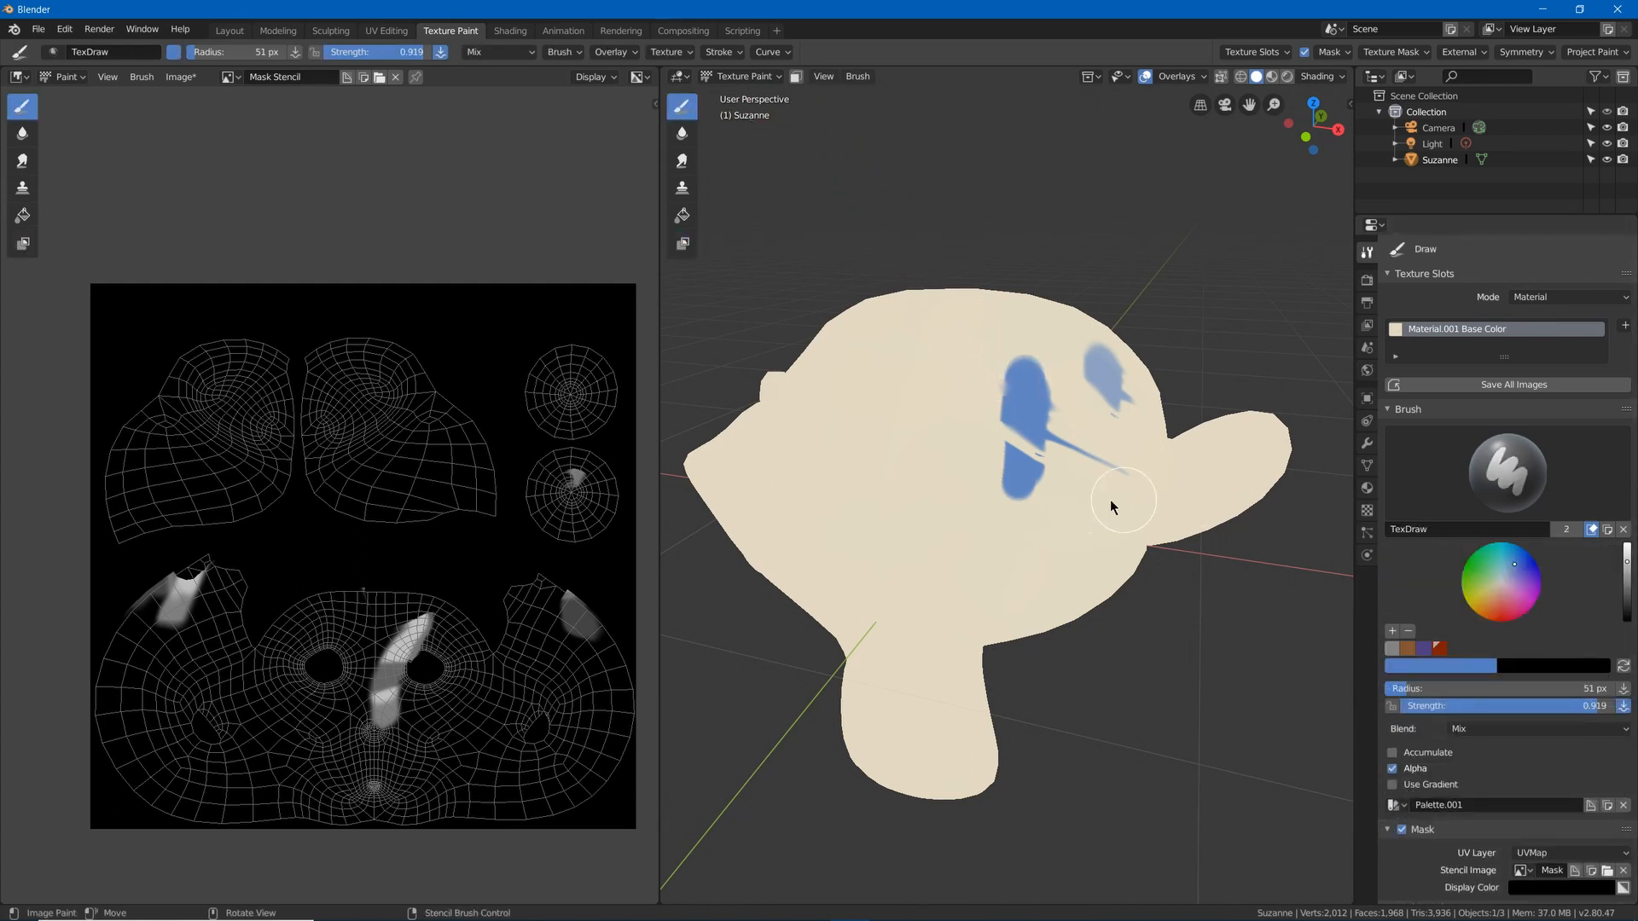
Paint blue across Suzanne's face over the masked area and lower the Texture Paint overlay opacity to 0.000.
mouse_move(918, 585)
mouse_down()
mouse_move(888, 574)
mouse_move(811, 622)
mouse_move(802, 666)
mouse_move(888, 716)
mouse_move(862, 556)
mouse_move(945, 480)
mouse_move(1011, 461)
mouse_move(875, 469)
mouse_move(953, 444)
mouse_move(950, 464)
mouse_move(910, 464)
mouse_move(925, 555)
mouse_move(906, 572)
mouse_up()
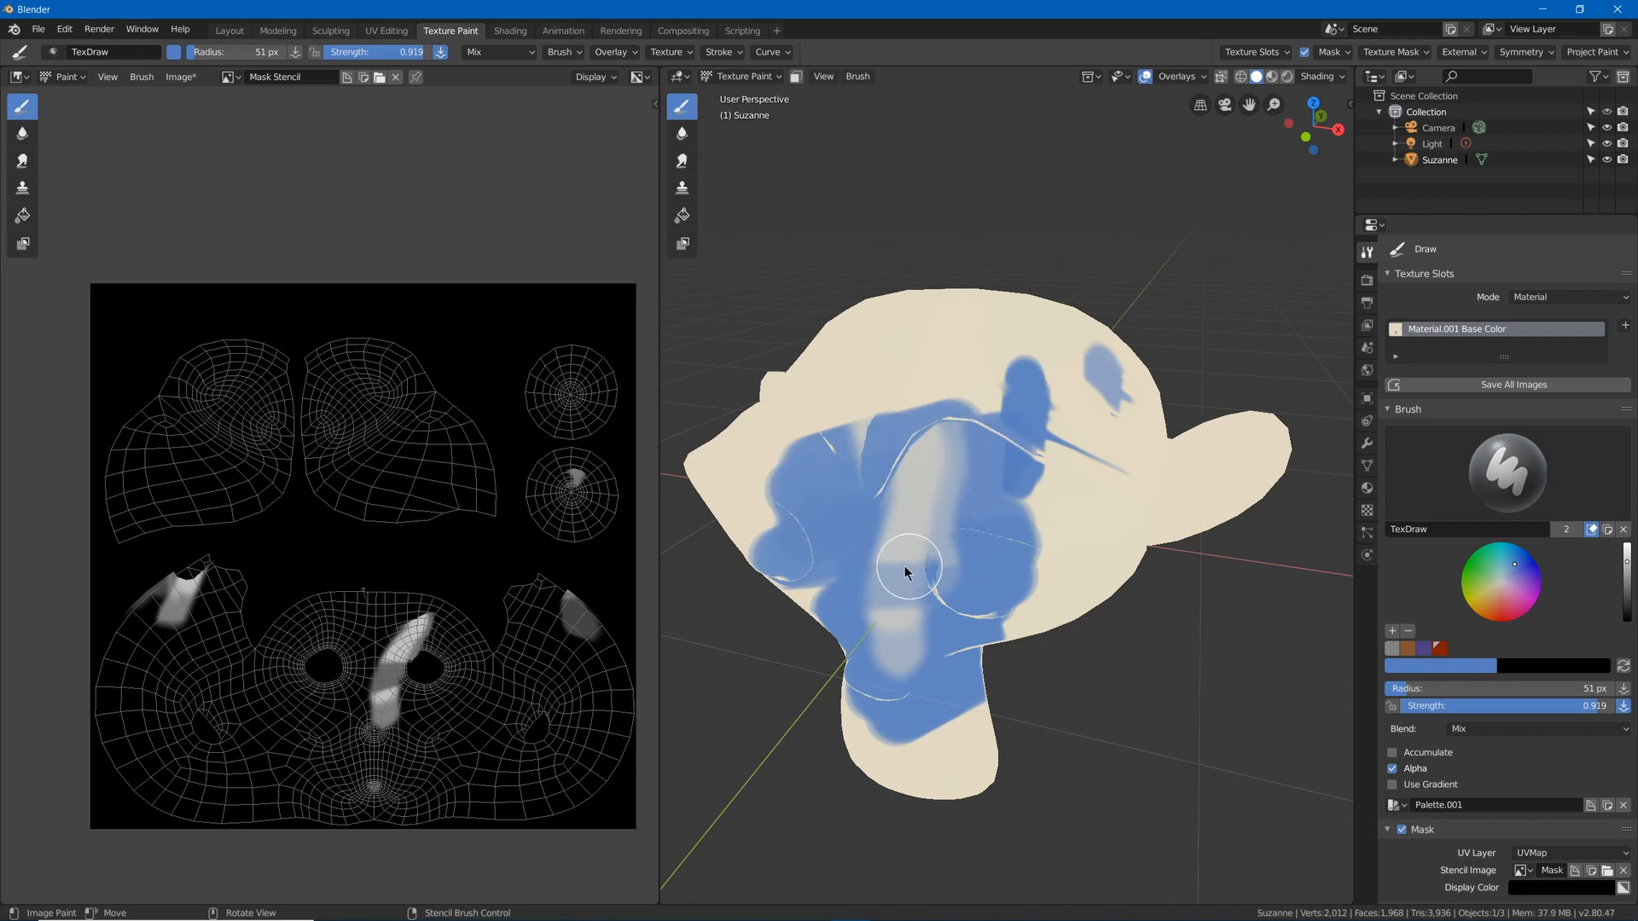
middle_drag(922, 486, 951, 448)
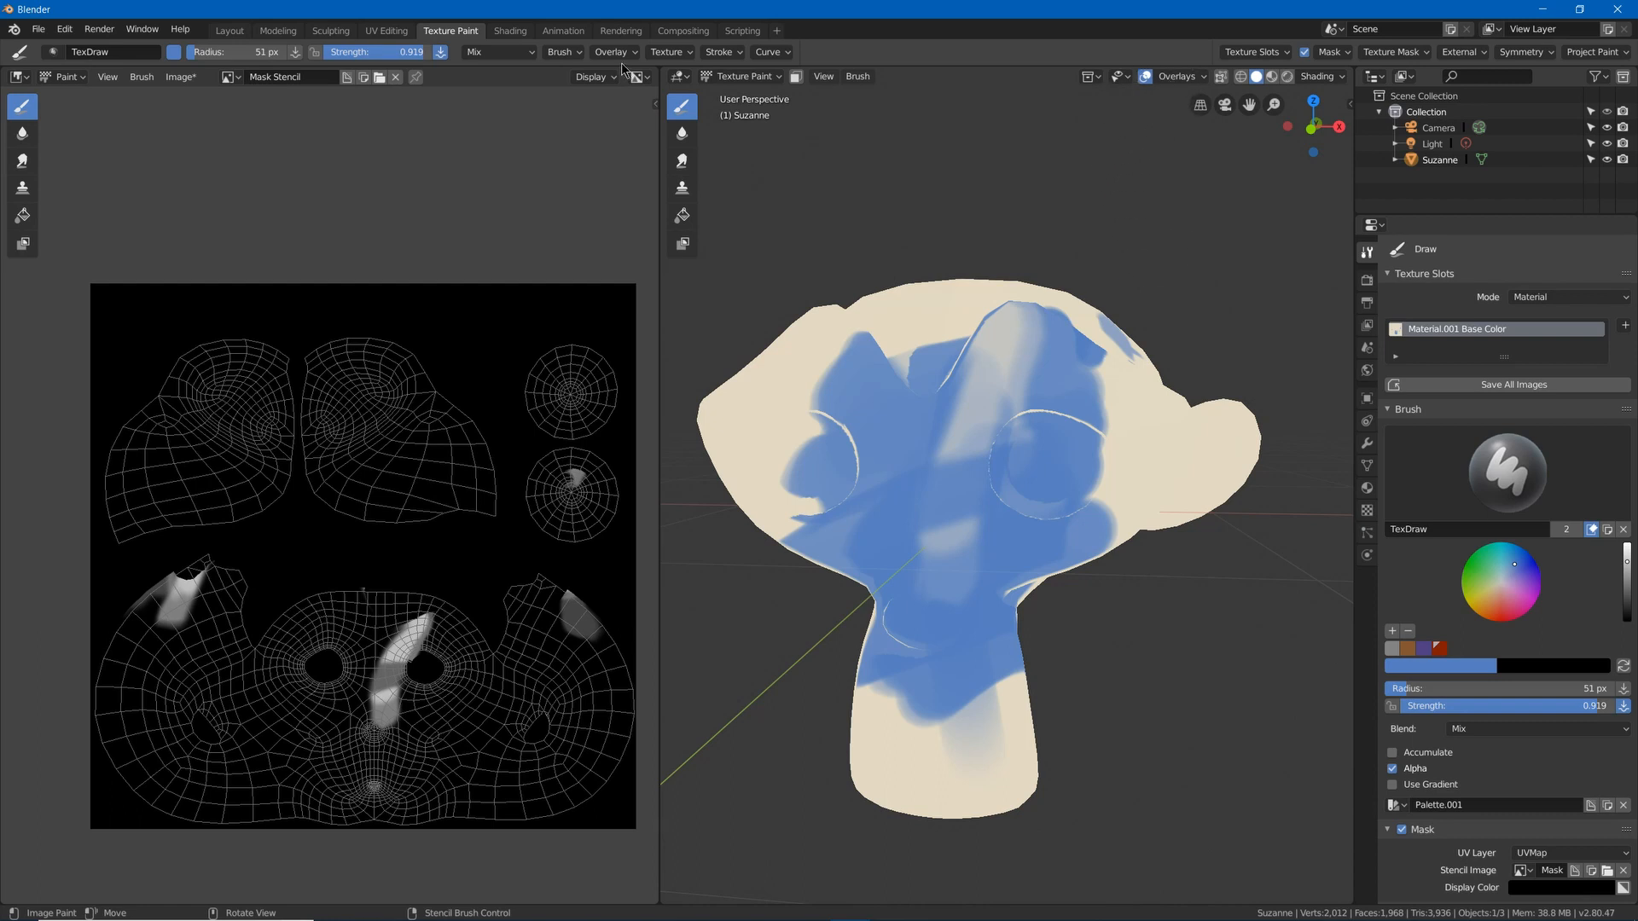
click(1169, 81)
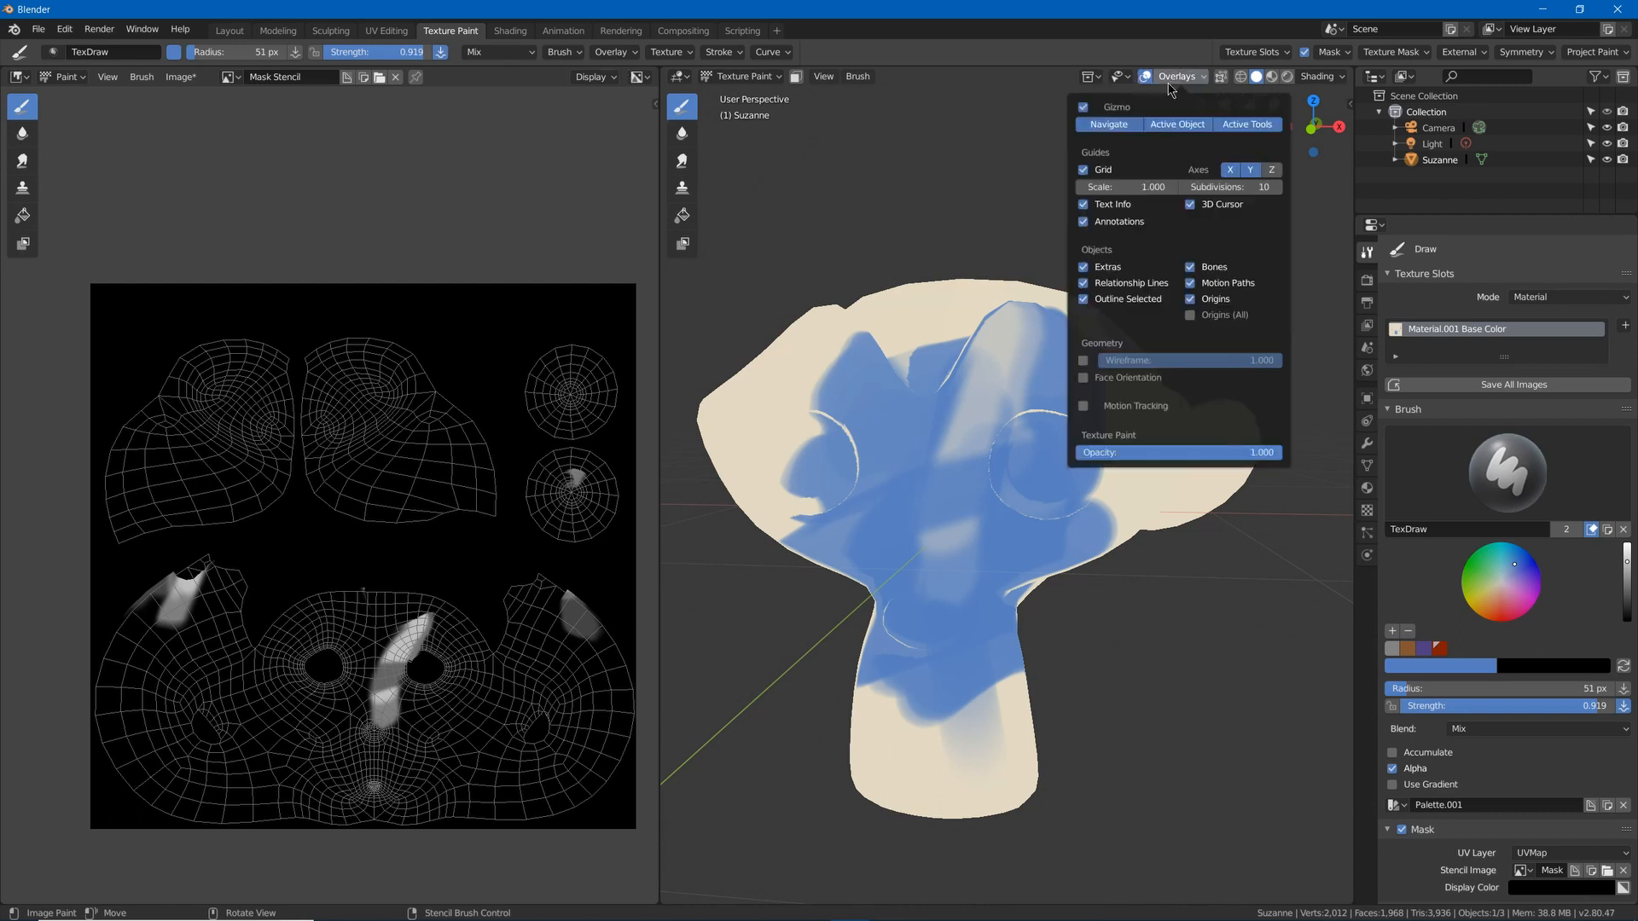
drag(1214, 458, 1080, 453)
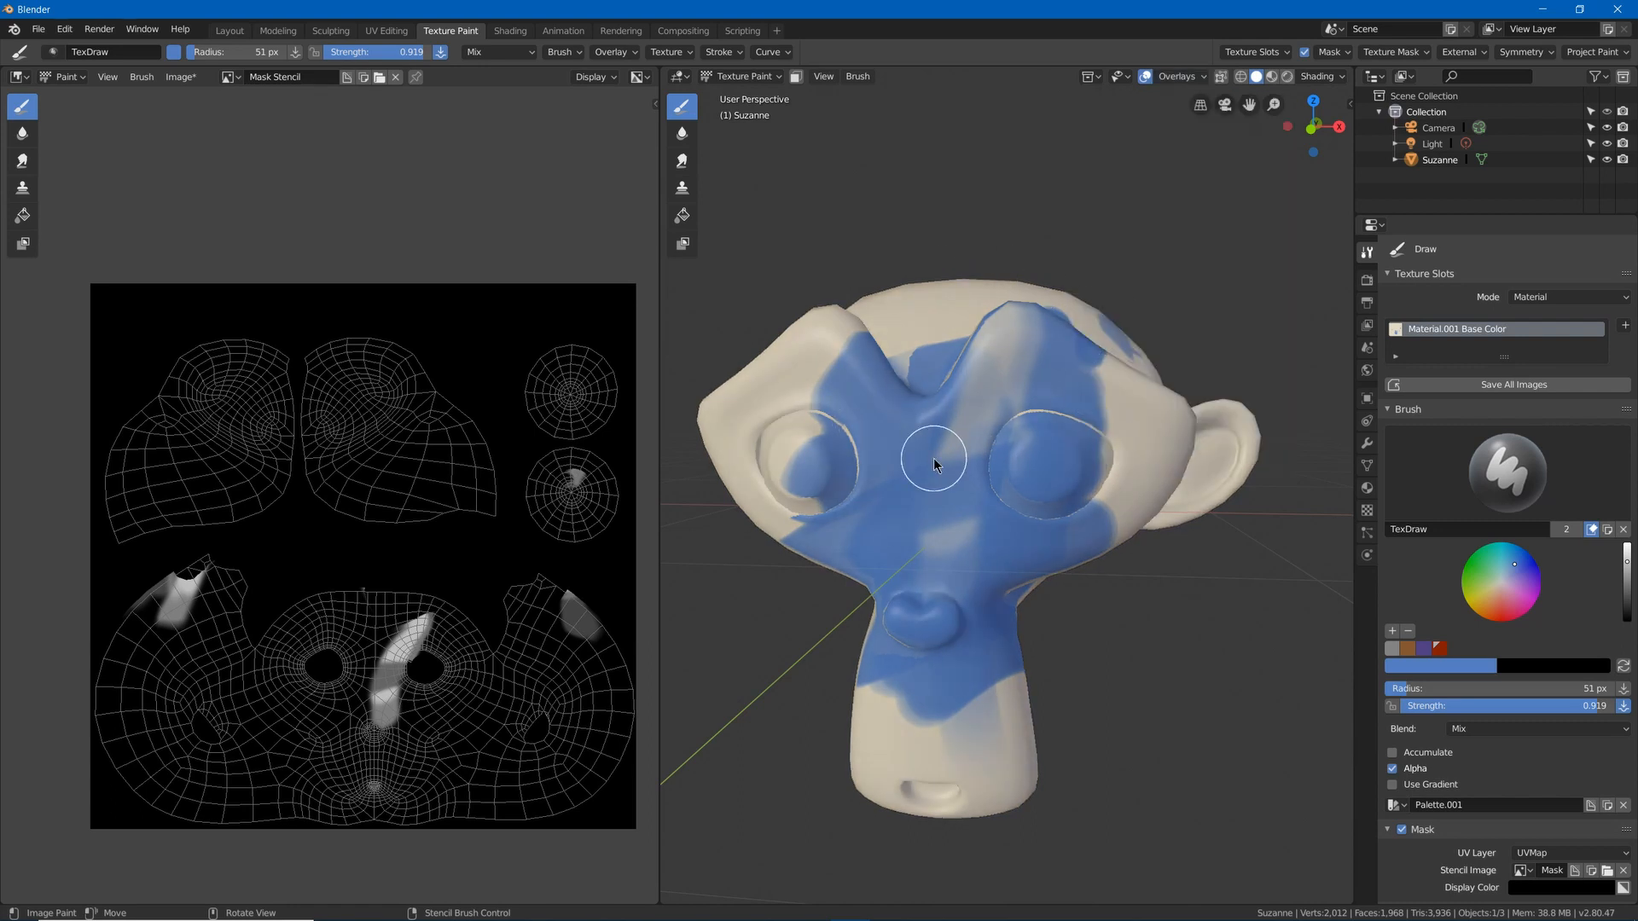
Set Material.001's Metallic to 1.000 and Roughness to 0.559, and display the viewport in LookDev shading.
click(1367, 495)
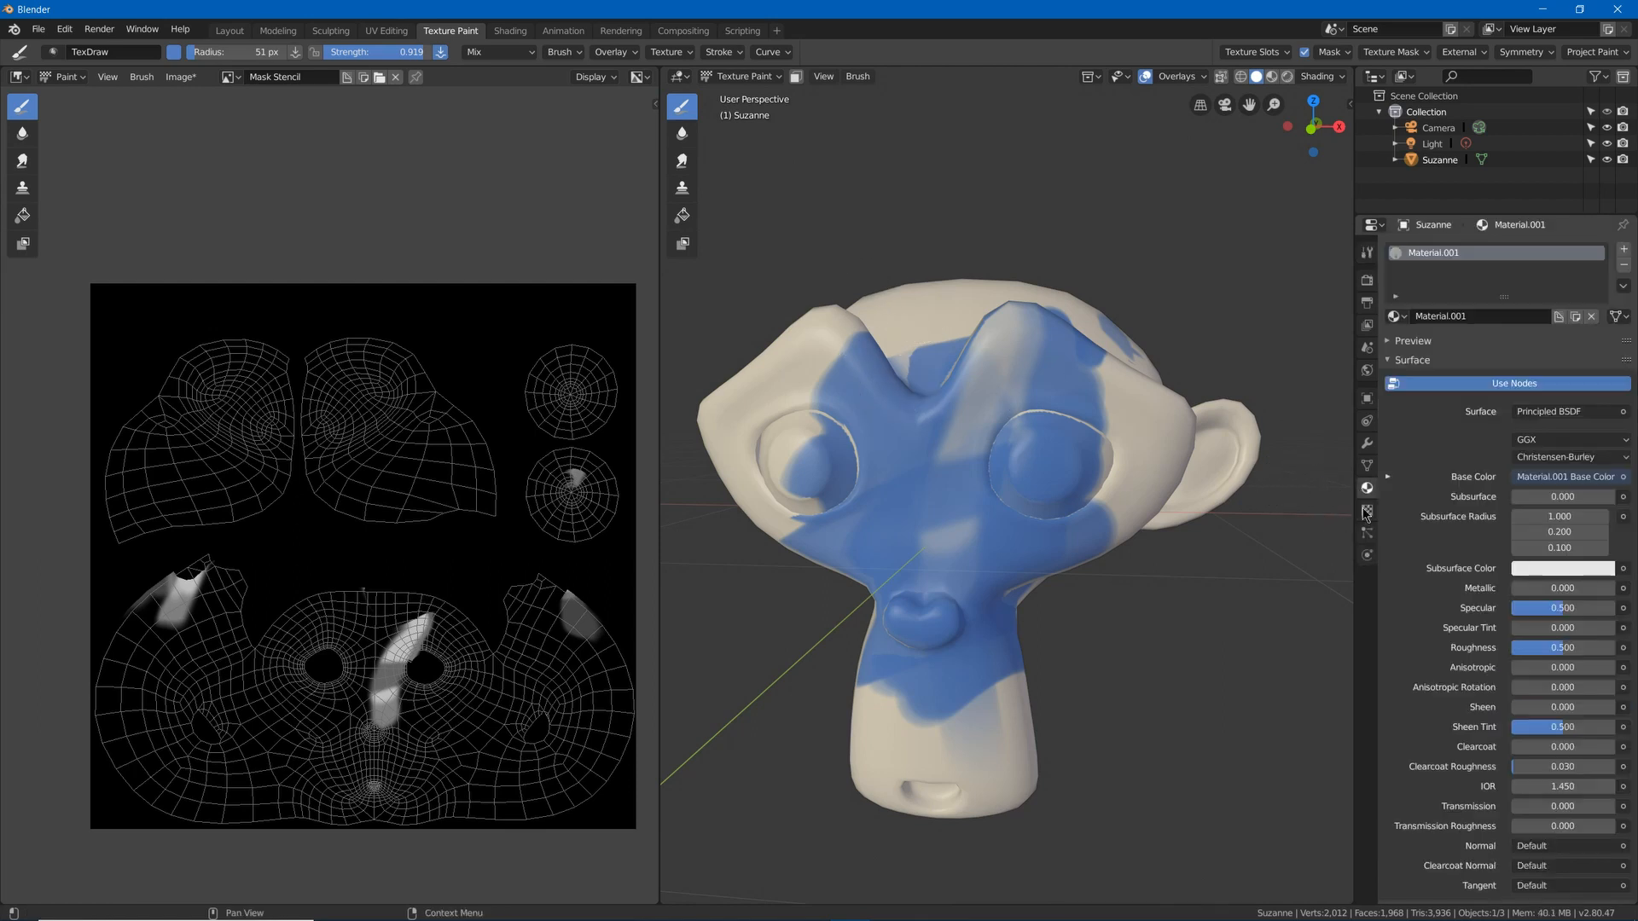
scroll(1391, 583, down, 2)
scroll(1389, 582, down, 2)
scroll(1389, 583, up, 3)
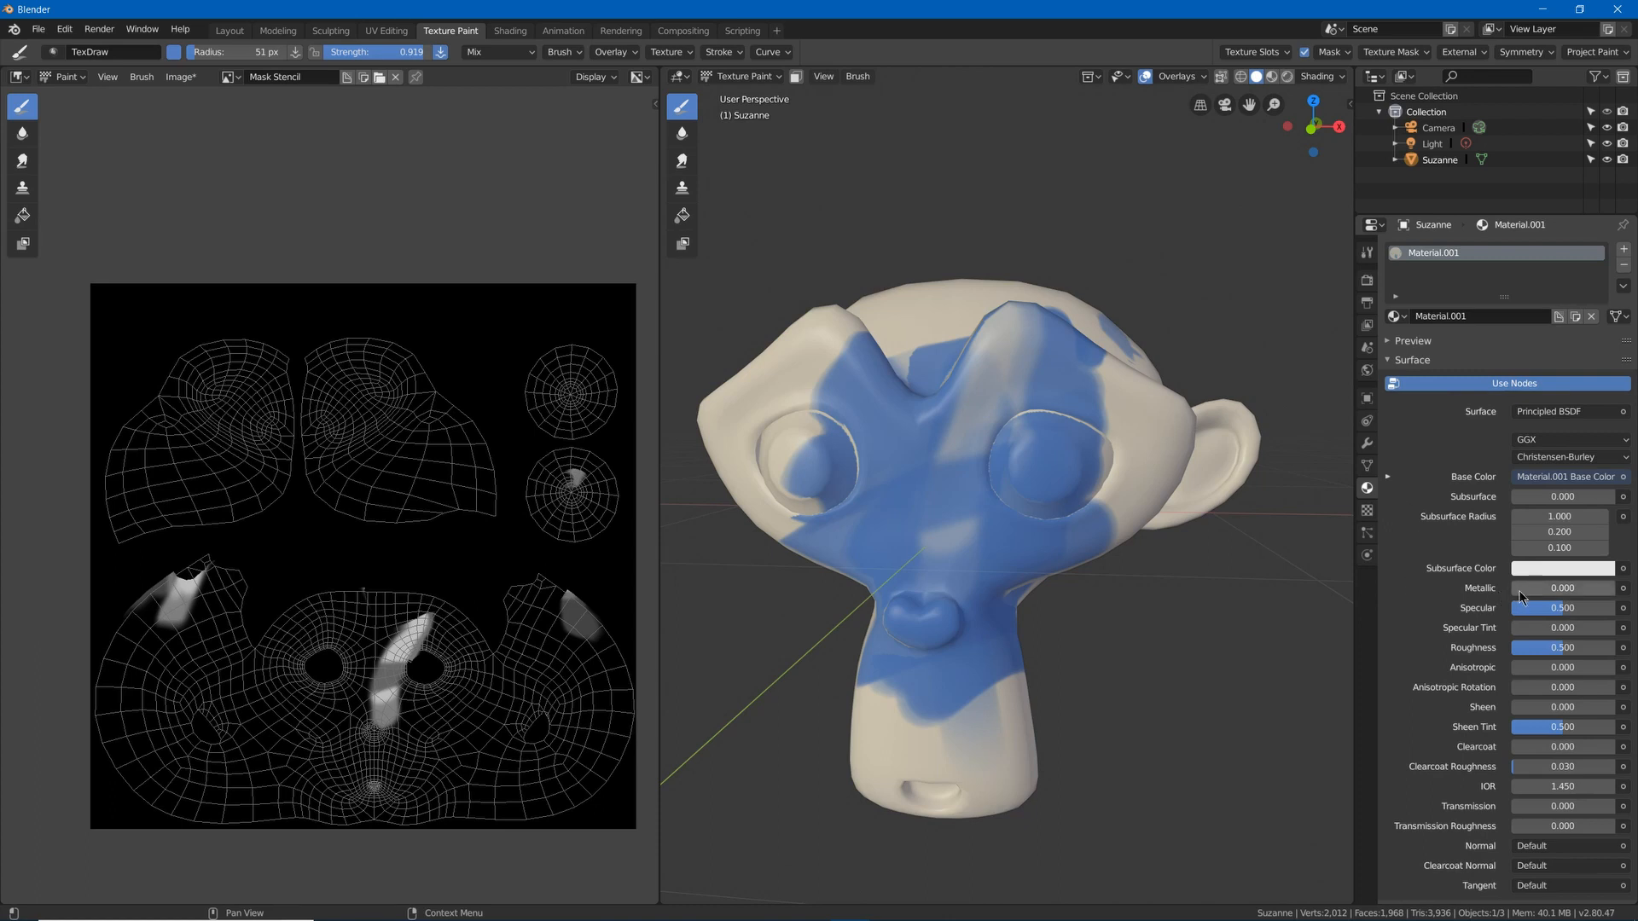
drag(1517, 595, 1617, 596)
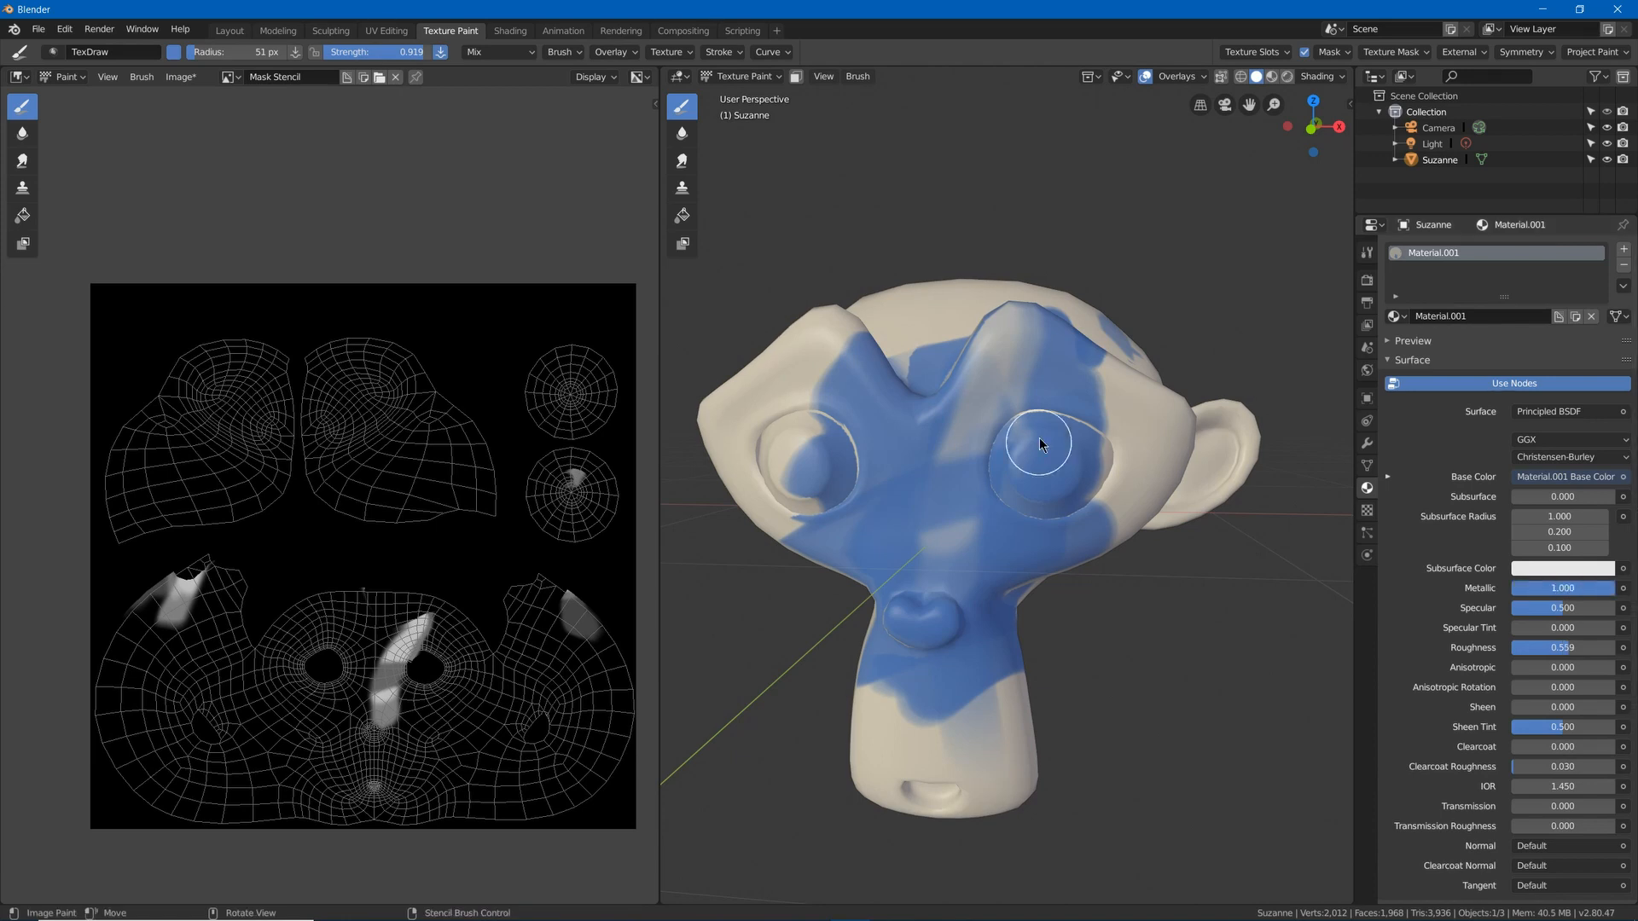
key(z)
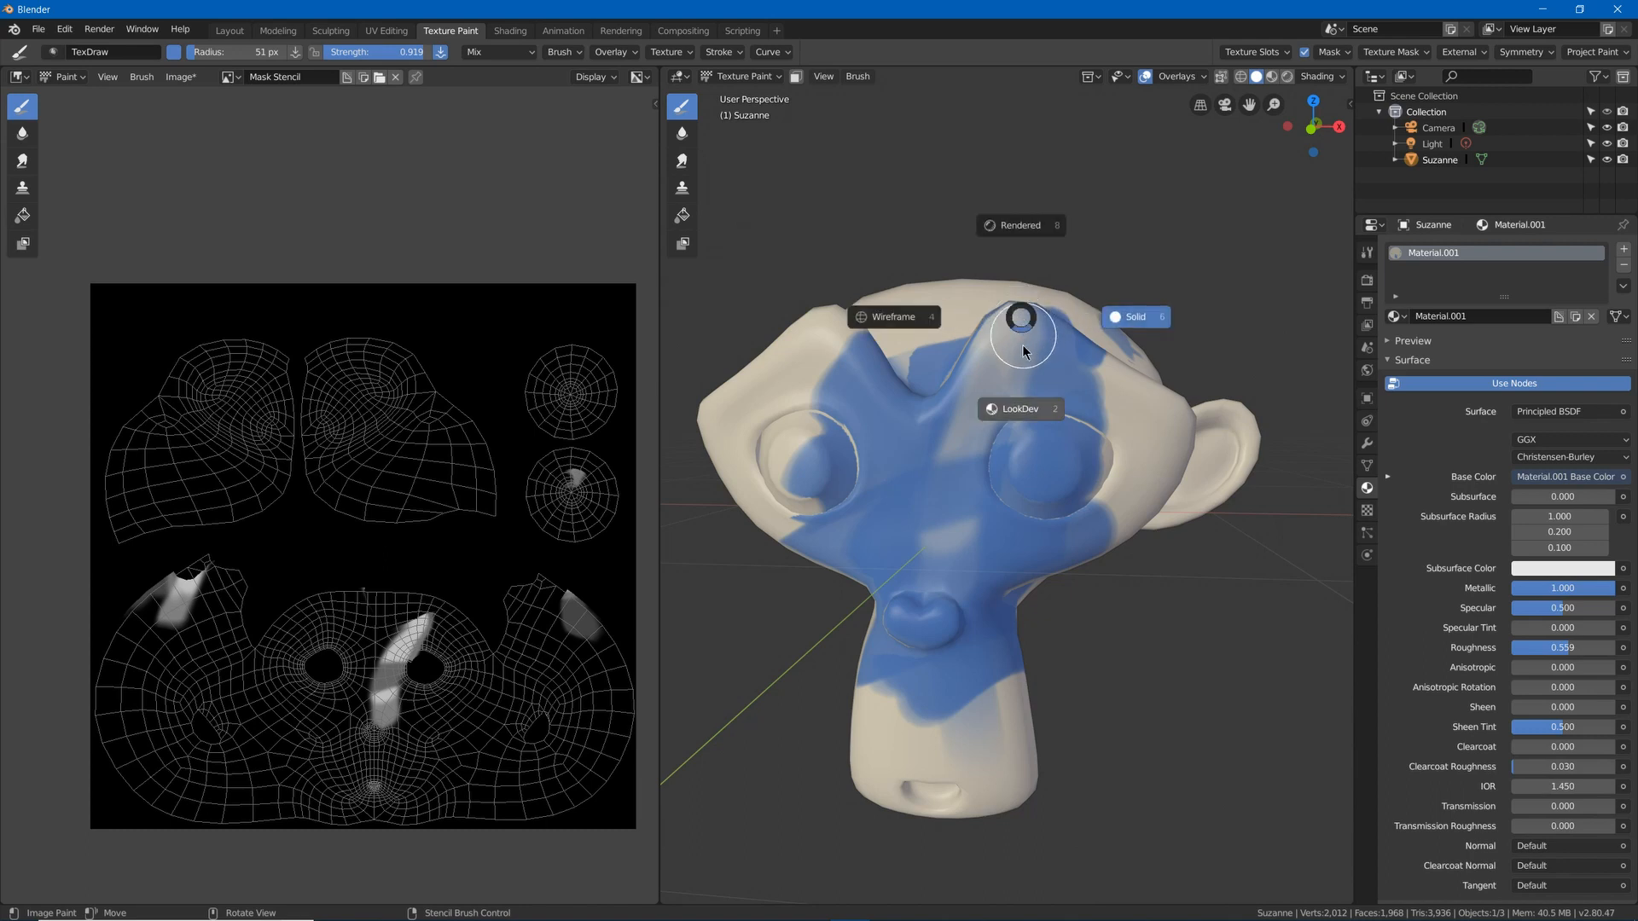
click(1020, 408)
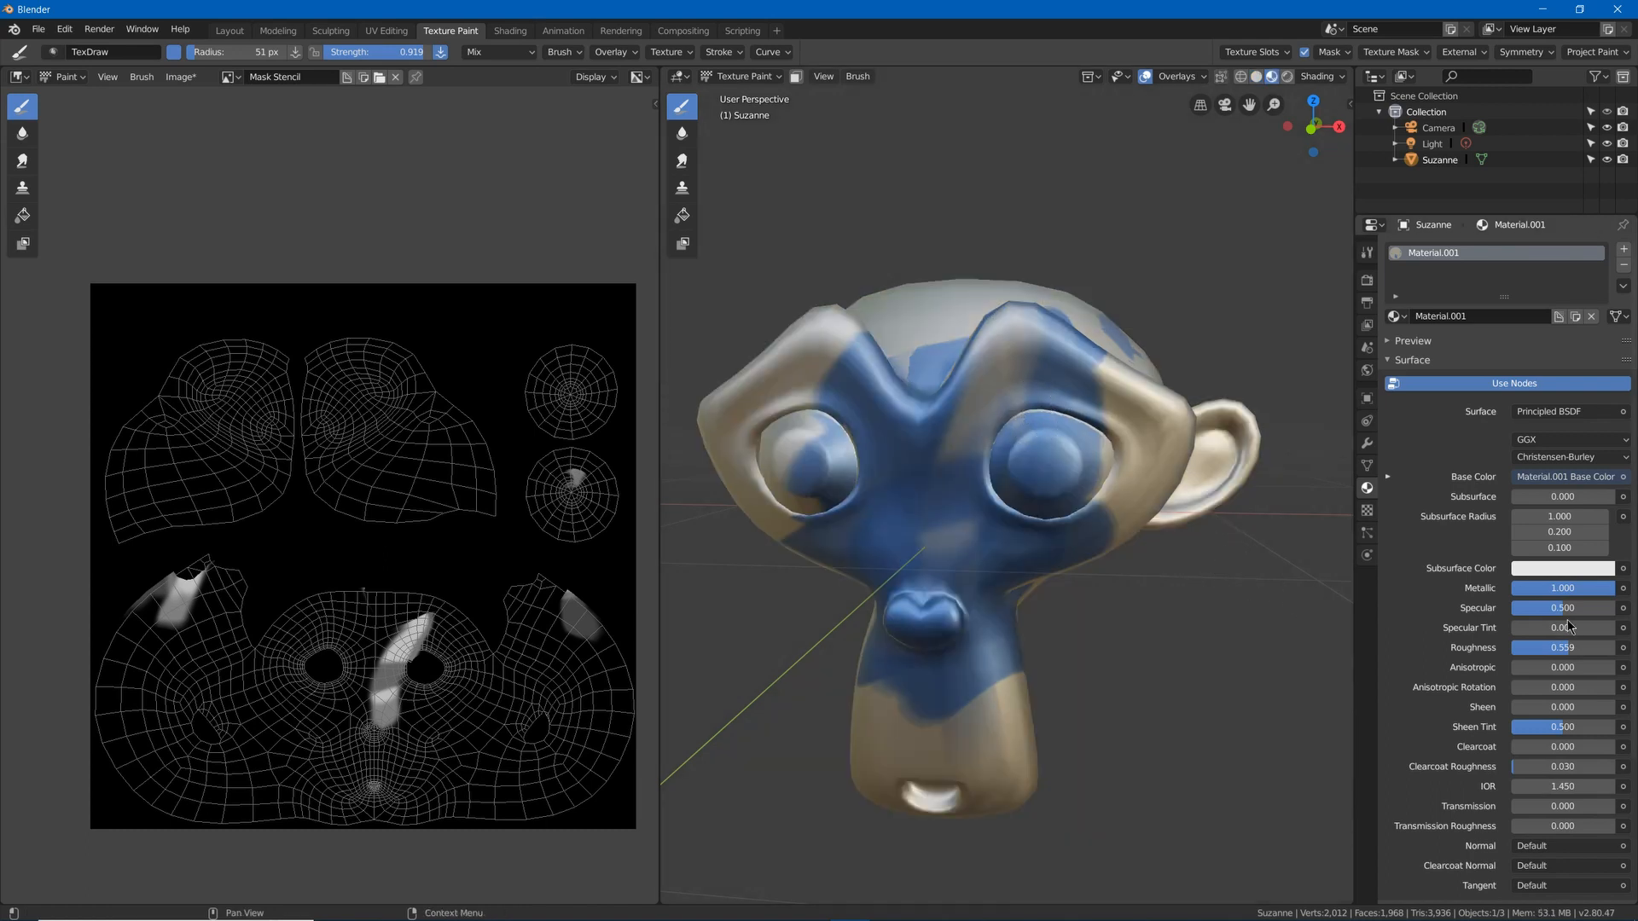
Return the material's Metallic to 0.000 and try Roughness at 1.000 before setting it to 0.000.
drag(1579, 593, 1615, 593)
key(ctrl+z)
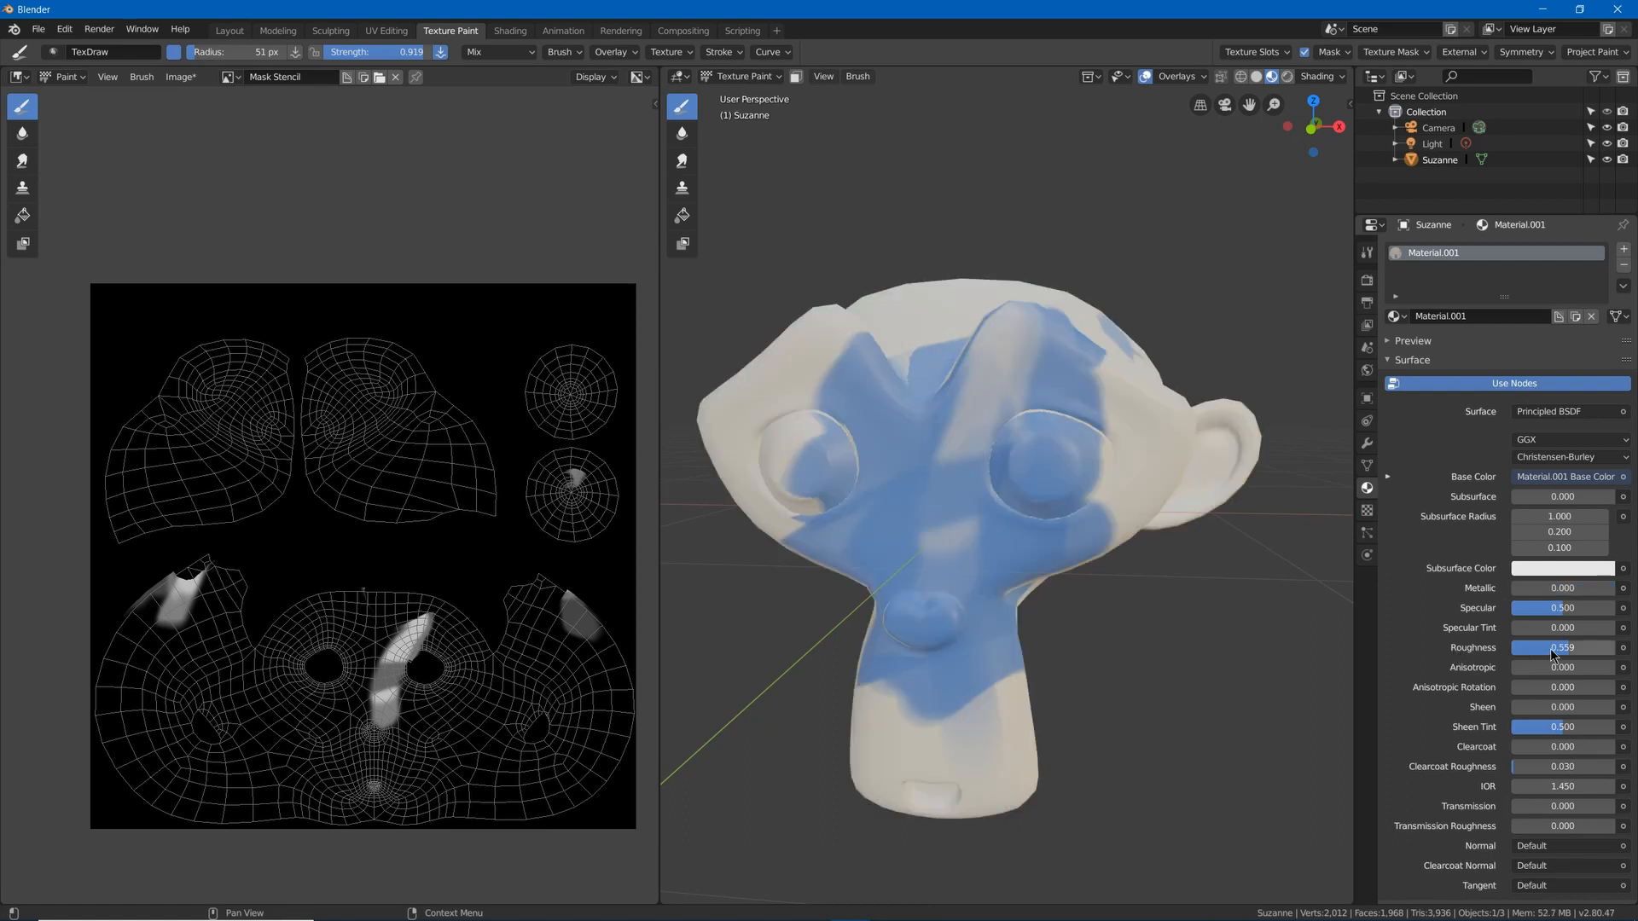
drag(1552, 654, 1599, 653)
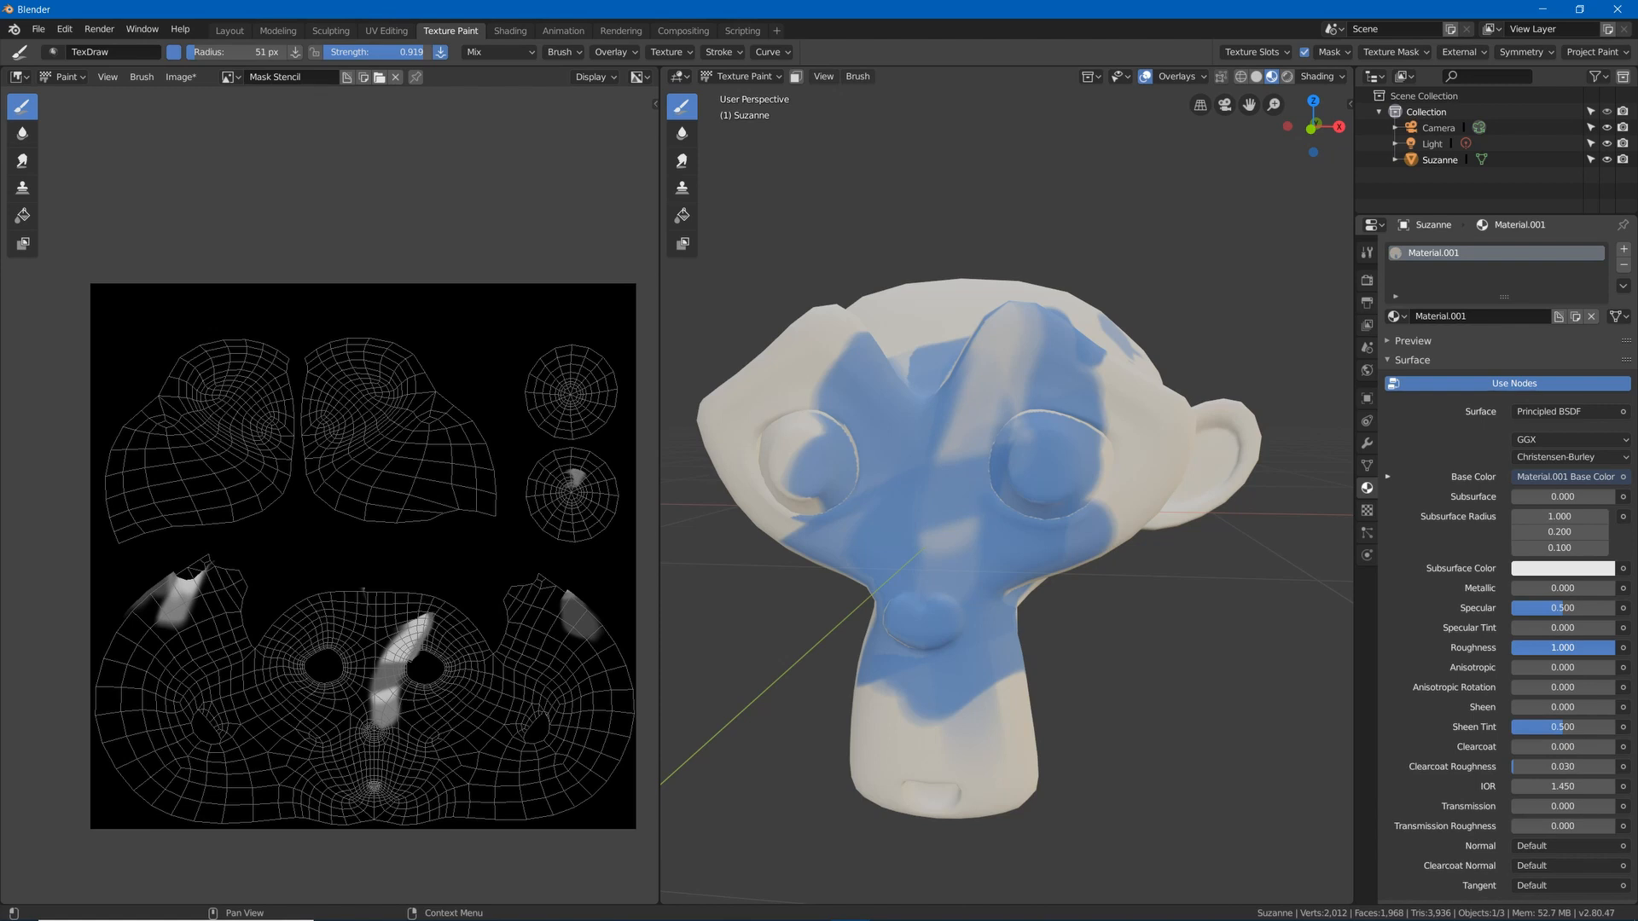
drag(1599, 653, 1512, 654)
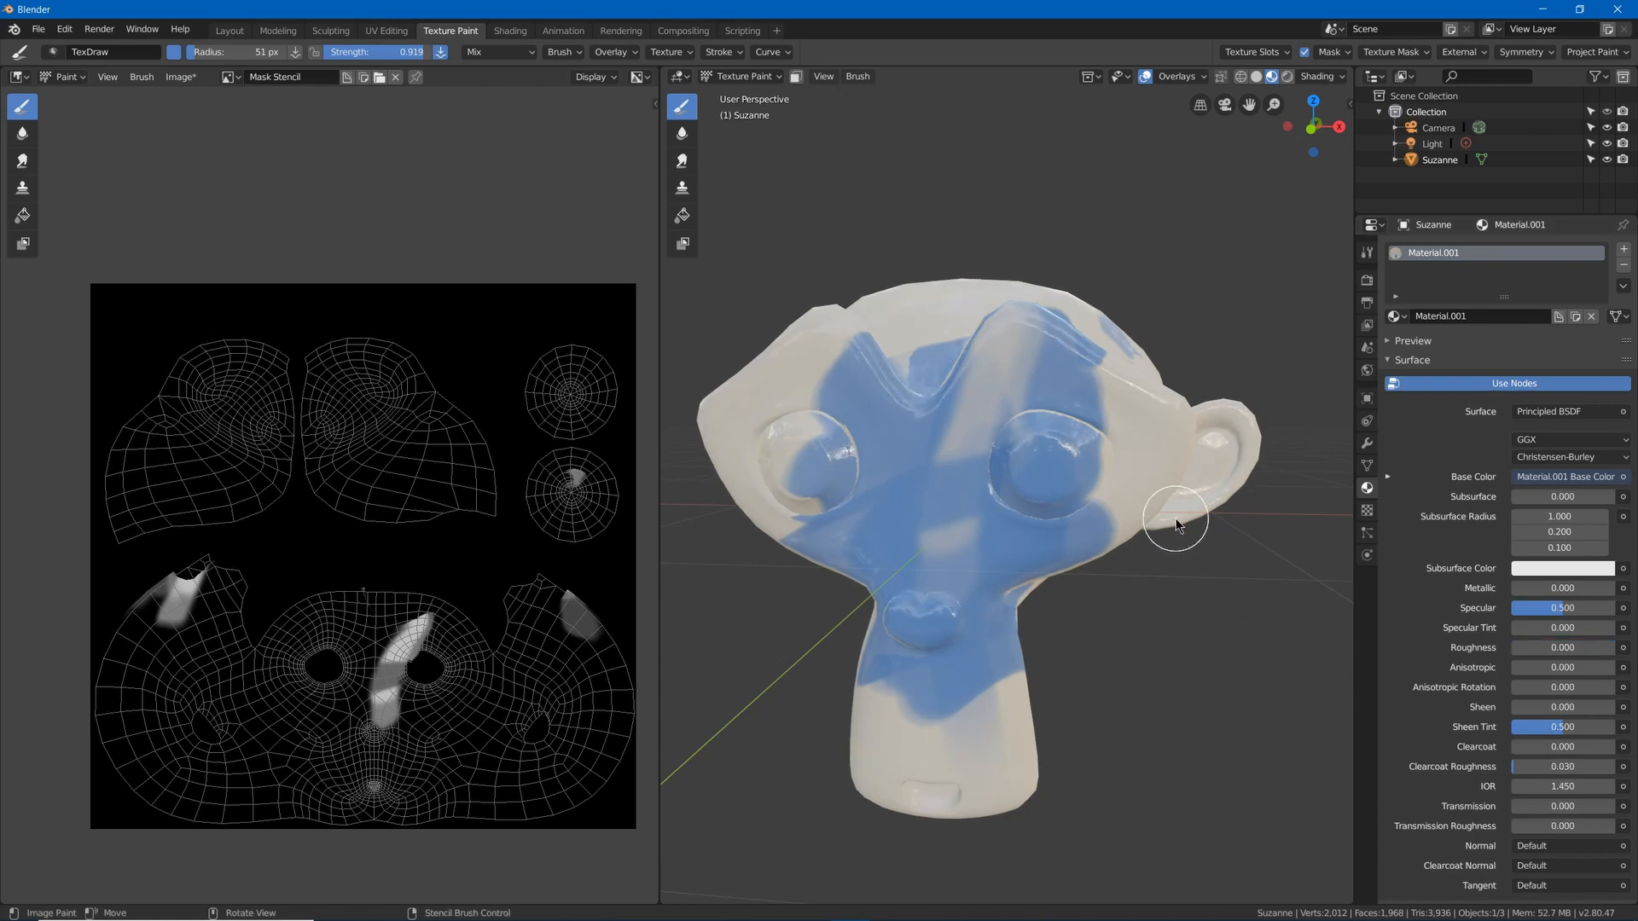
Try the material's Specular at 1.000 while viewing the glossy head from the side, and cancel the change.
middle_drag(1143, 442, 1090, 442)
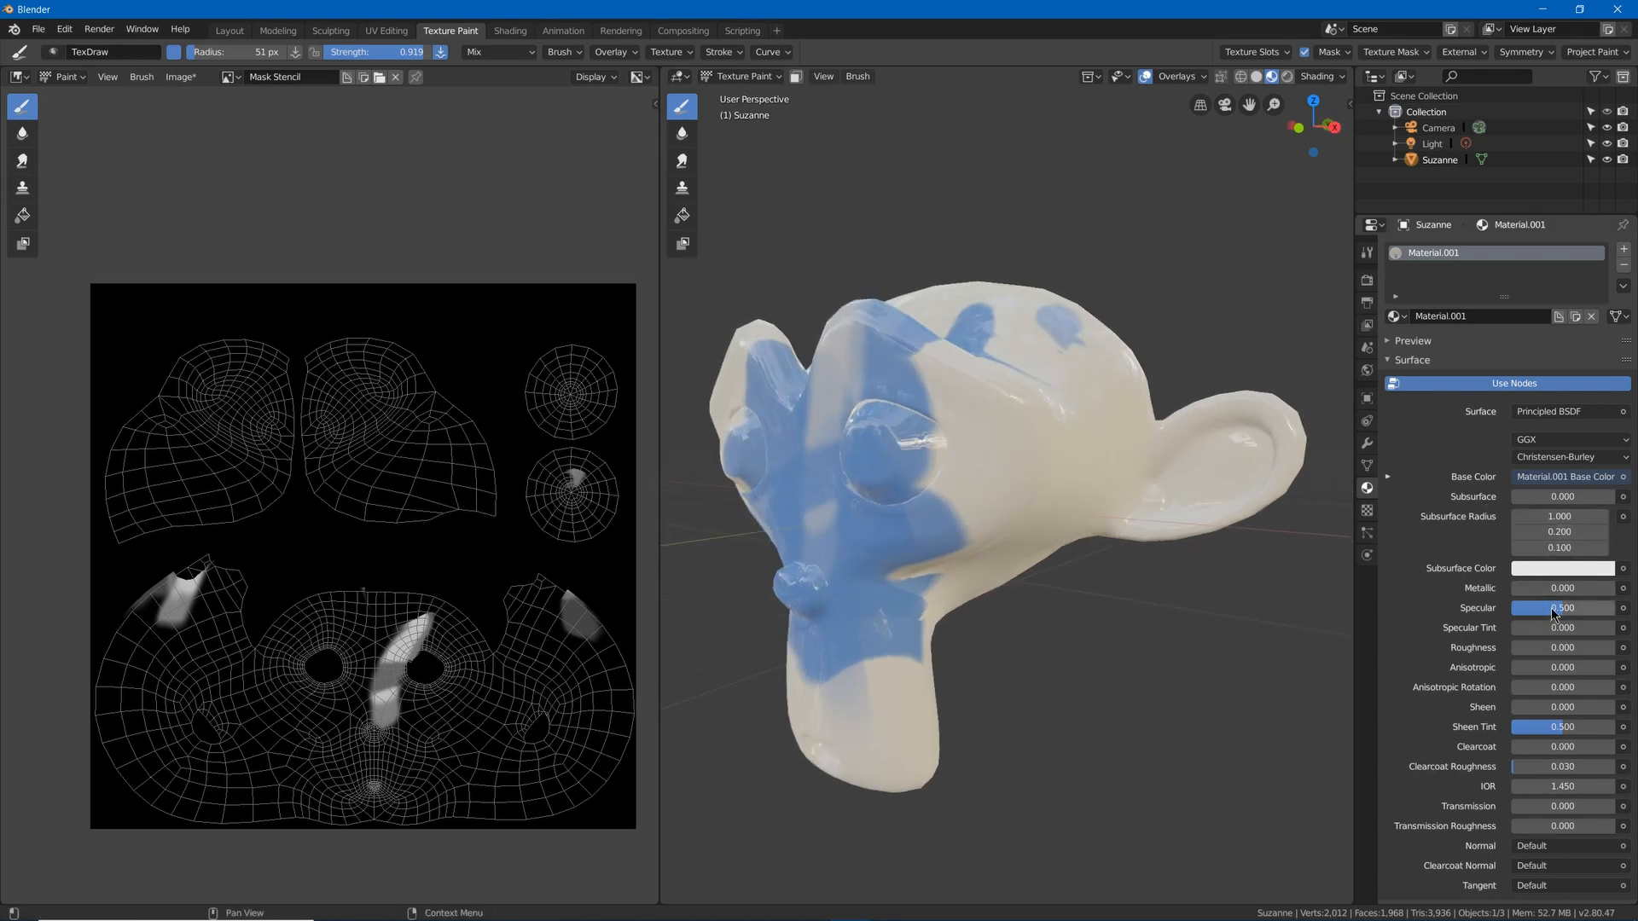
drag(1554, 611, 1615, 611)
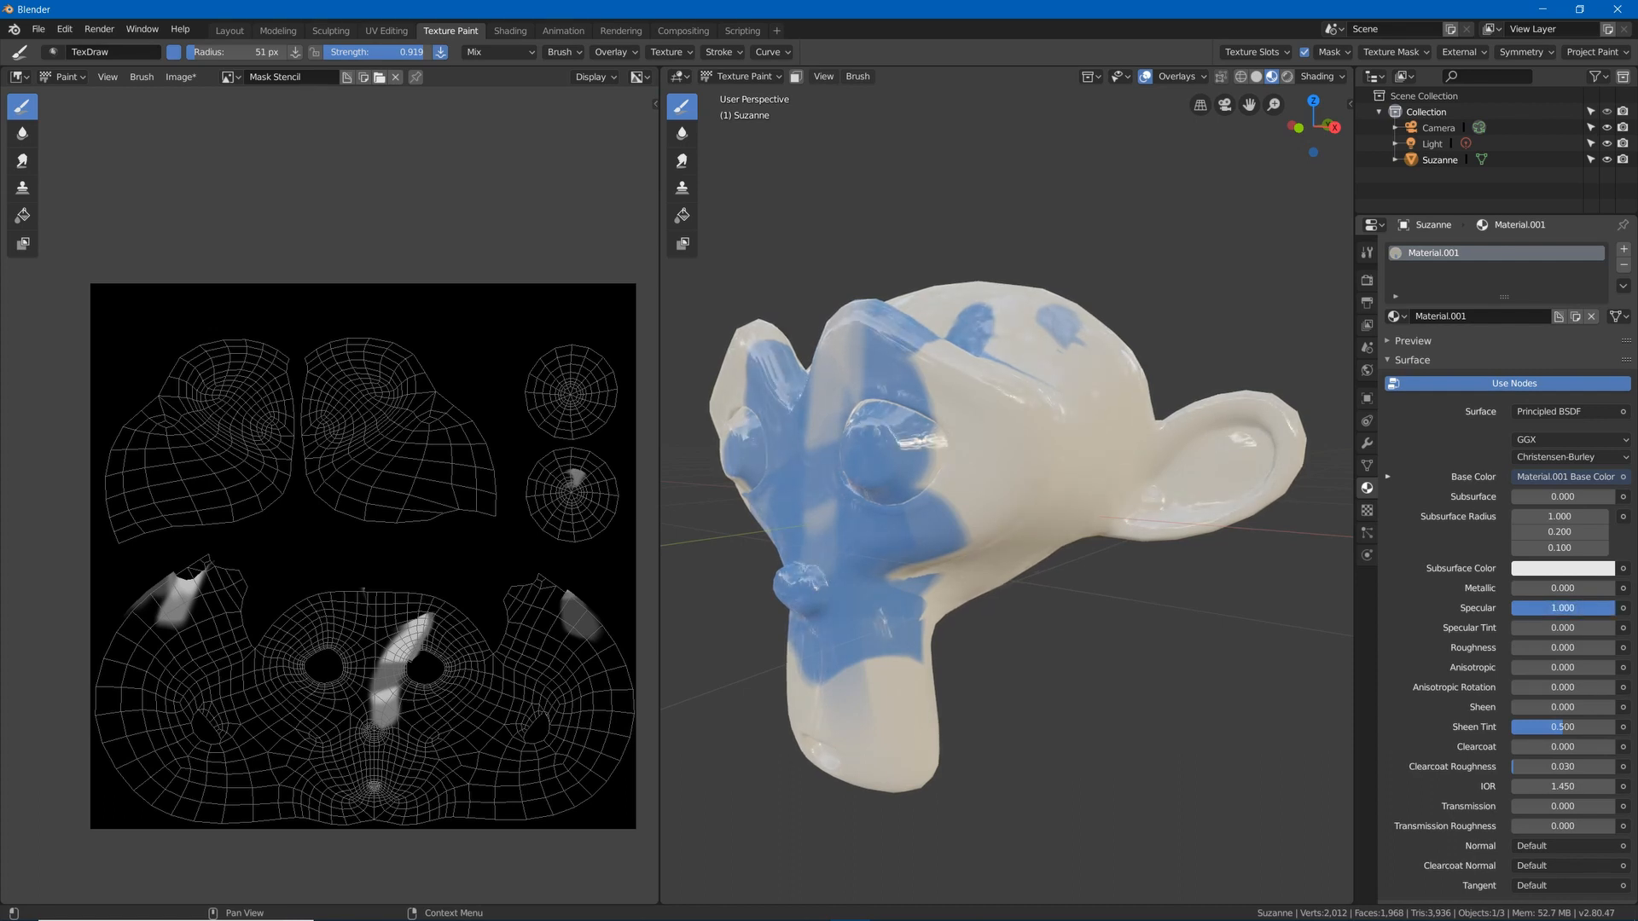
right_click(1563, 606)
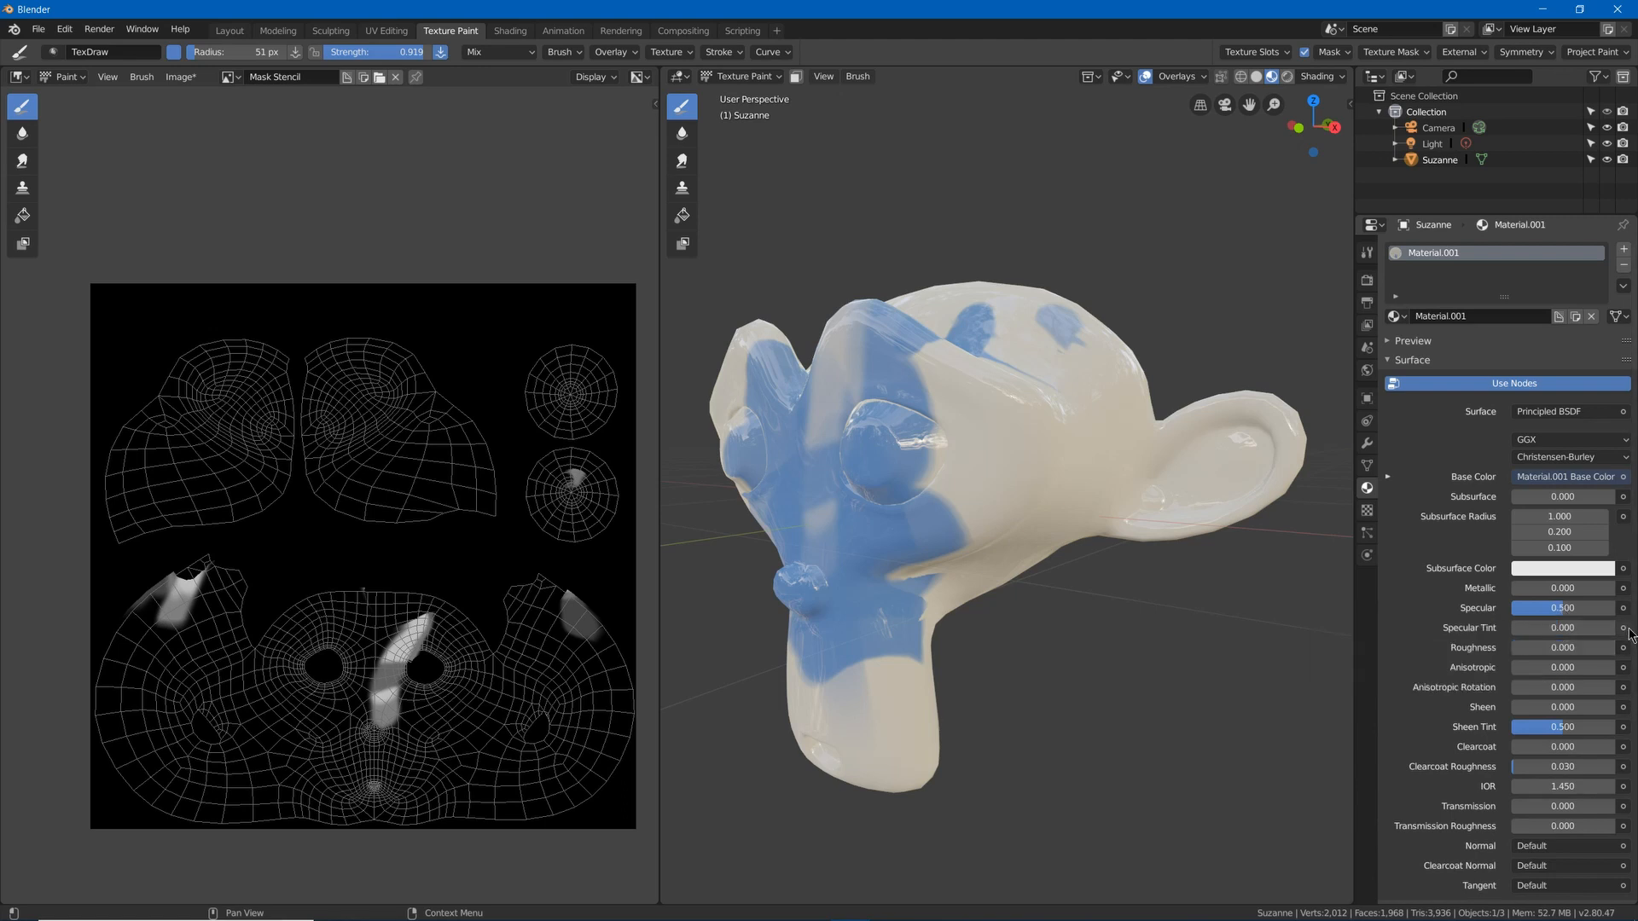
Add a Metallic texture paint slot with a blank black 1024 × 1024 px image in the Draw tool's settings.
click(1368, 282)
click(1366, 254)
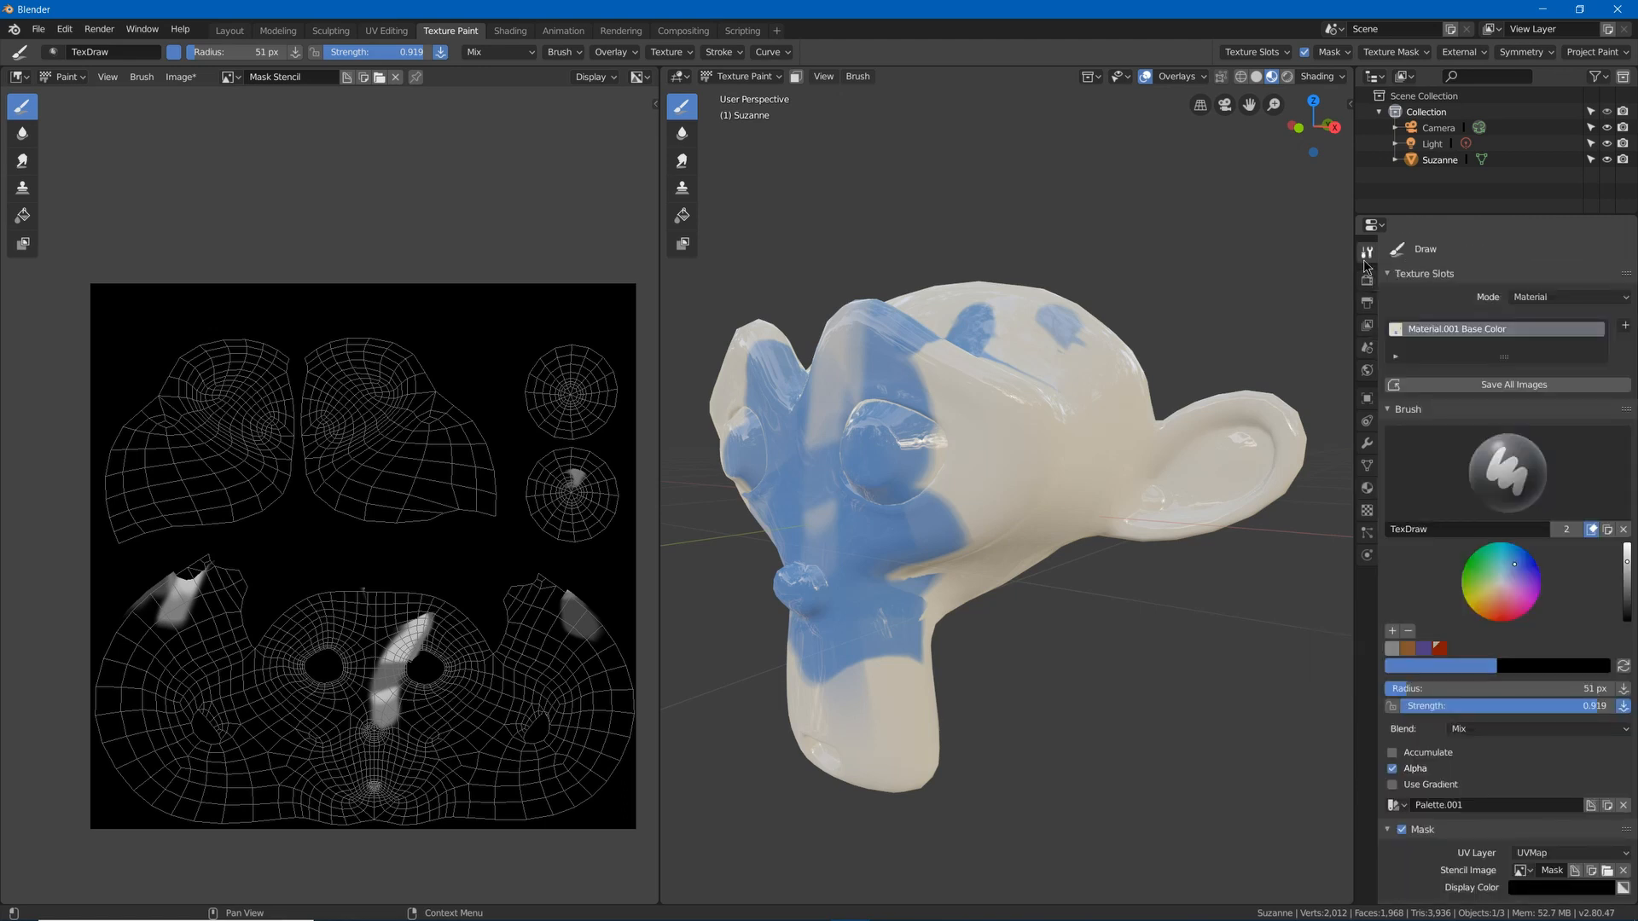
click(1623, 327)
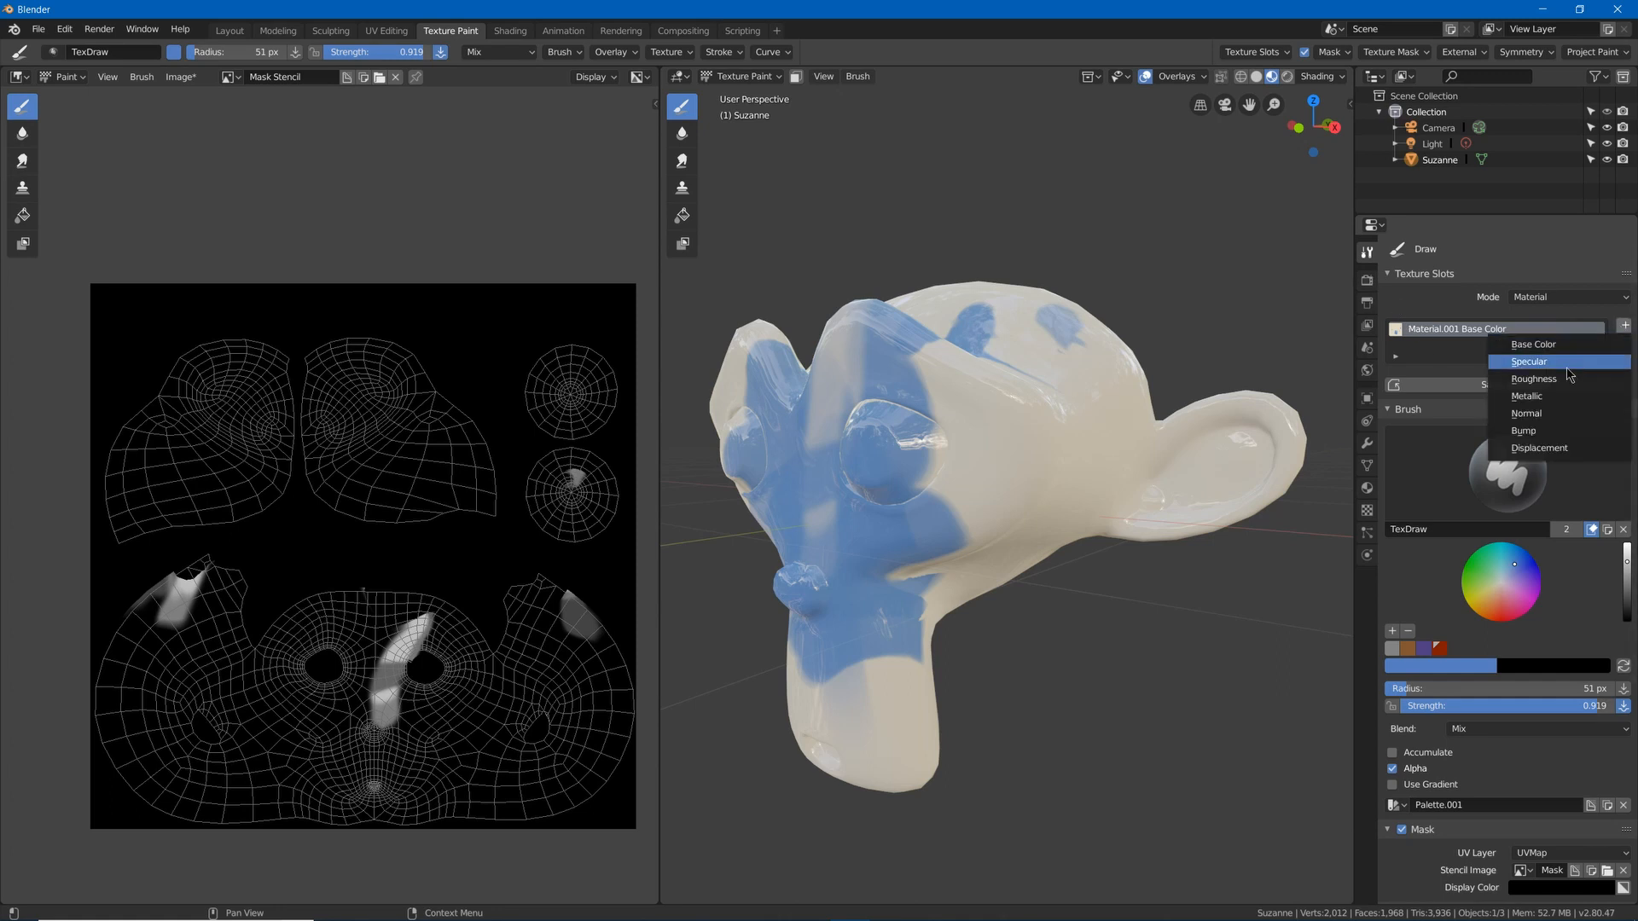
click(1543, 397)
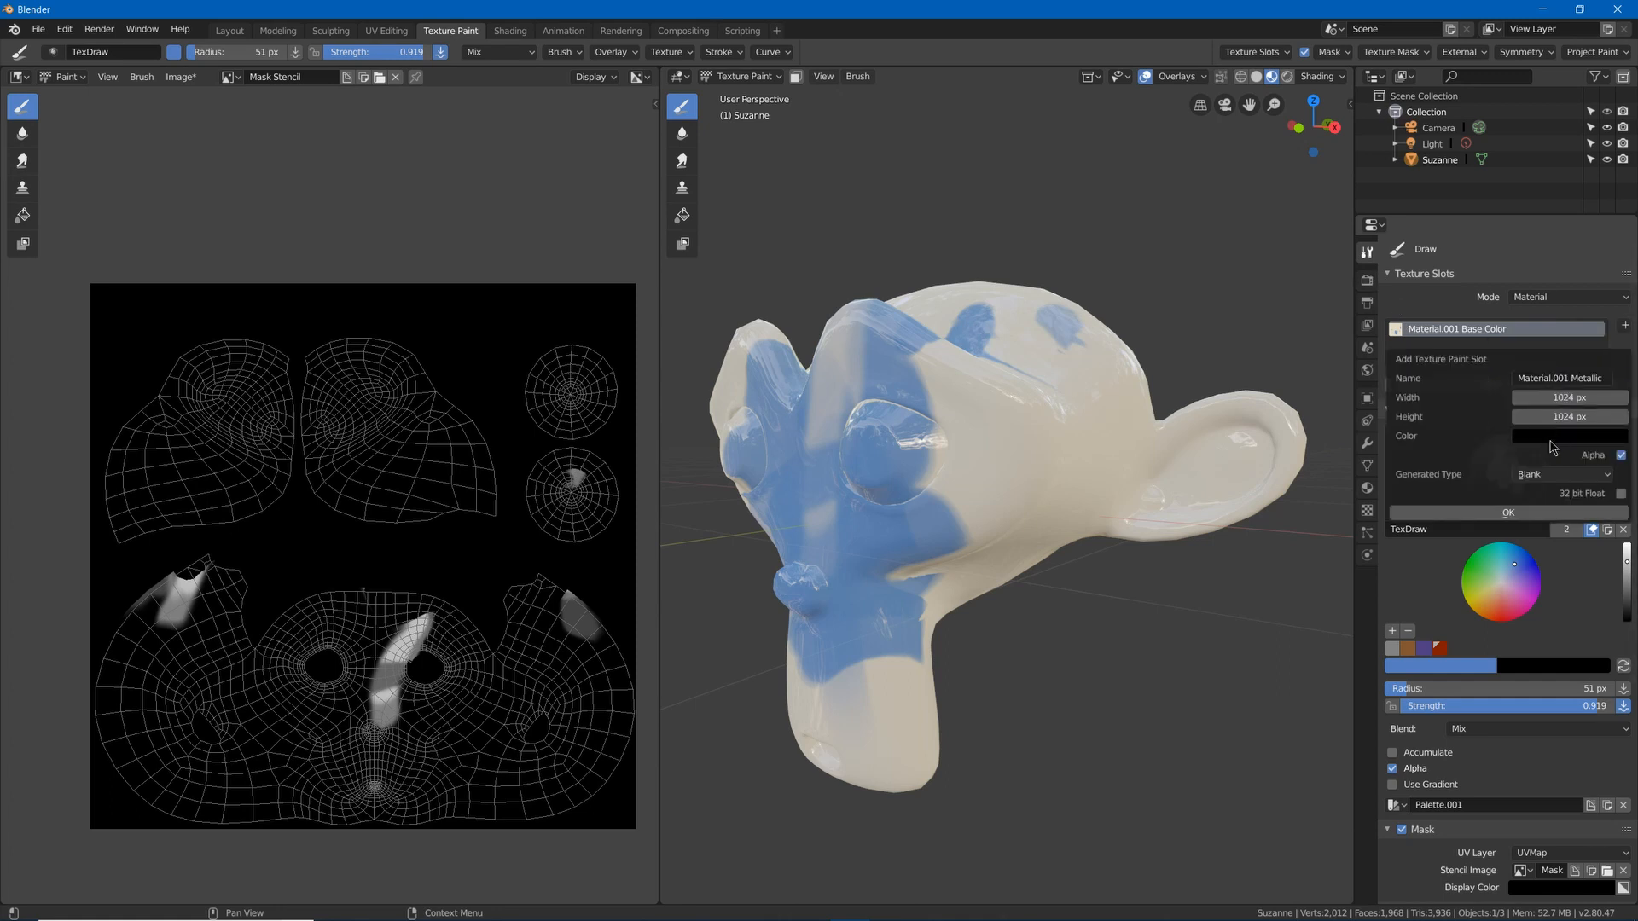
click(1525, 512)
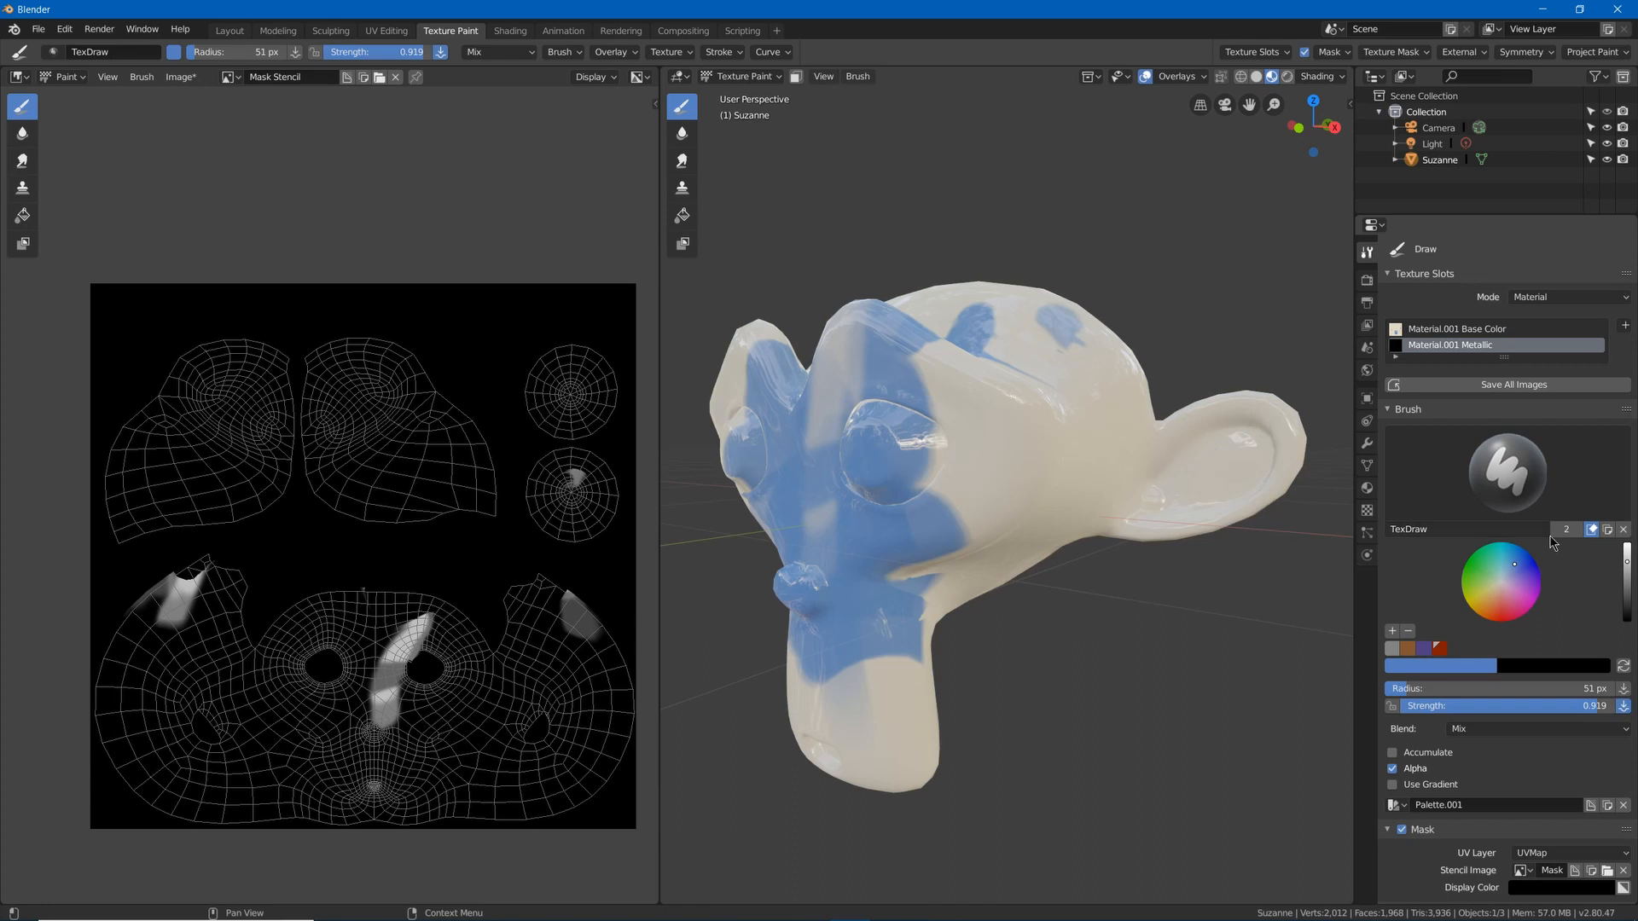
Restore the Texture Paint overlay to full opacity and paint a light grey stroke on the upper head in the Metallic slot.
click(1177, 76)
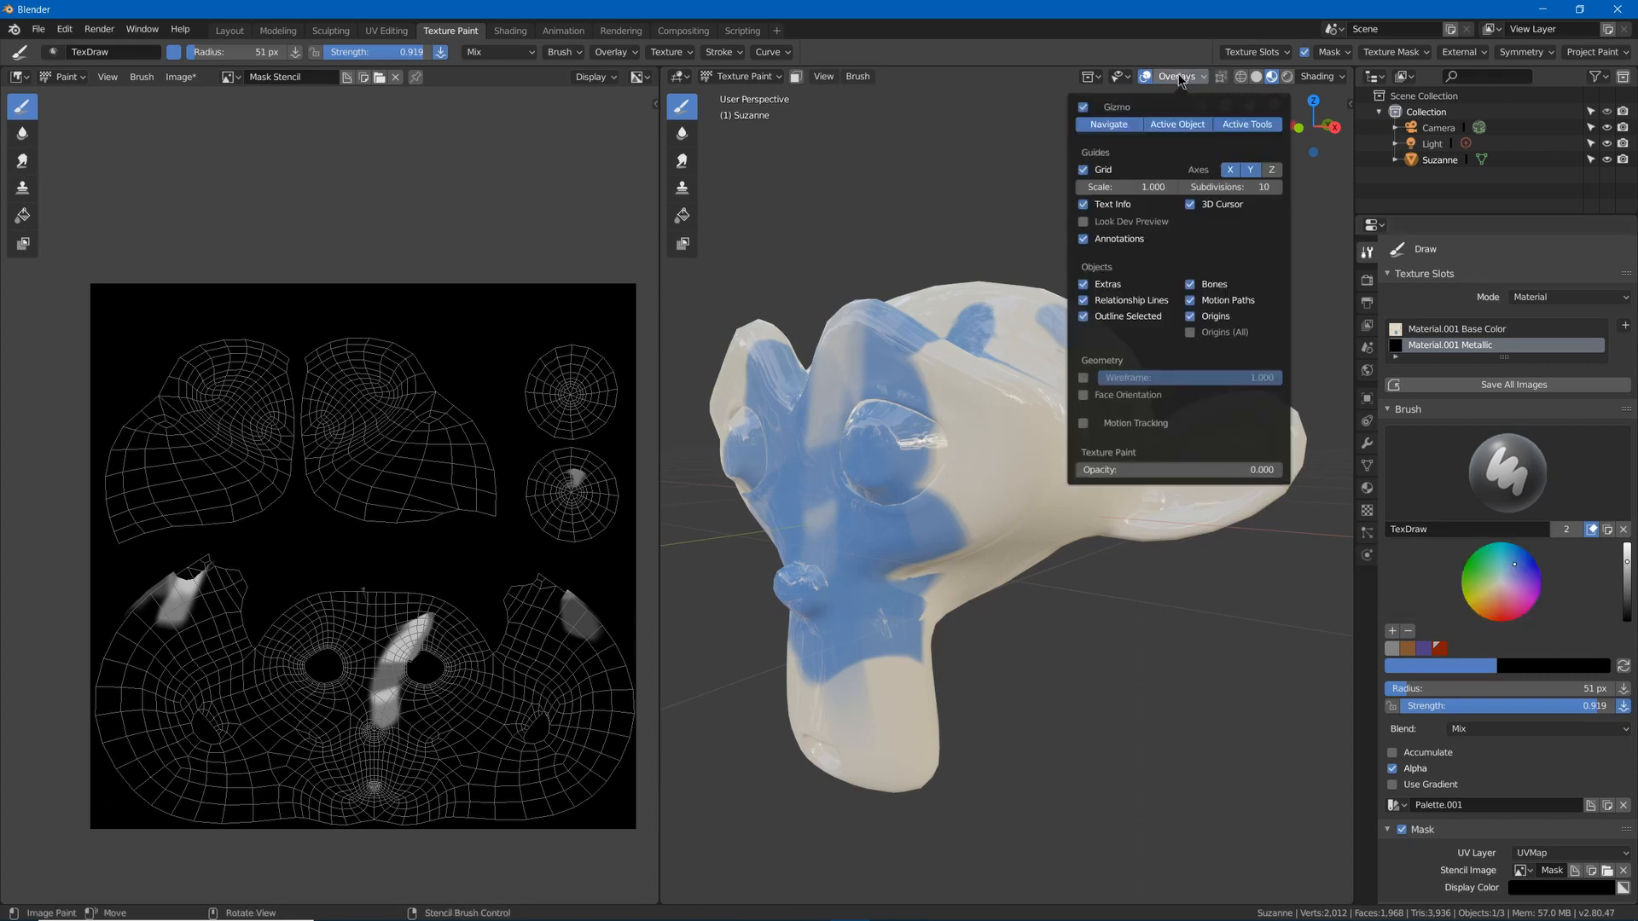
drag(1161, 470, 1288, 471)
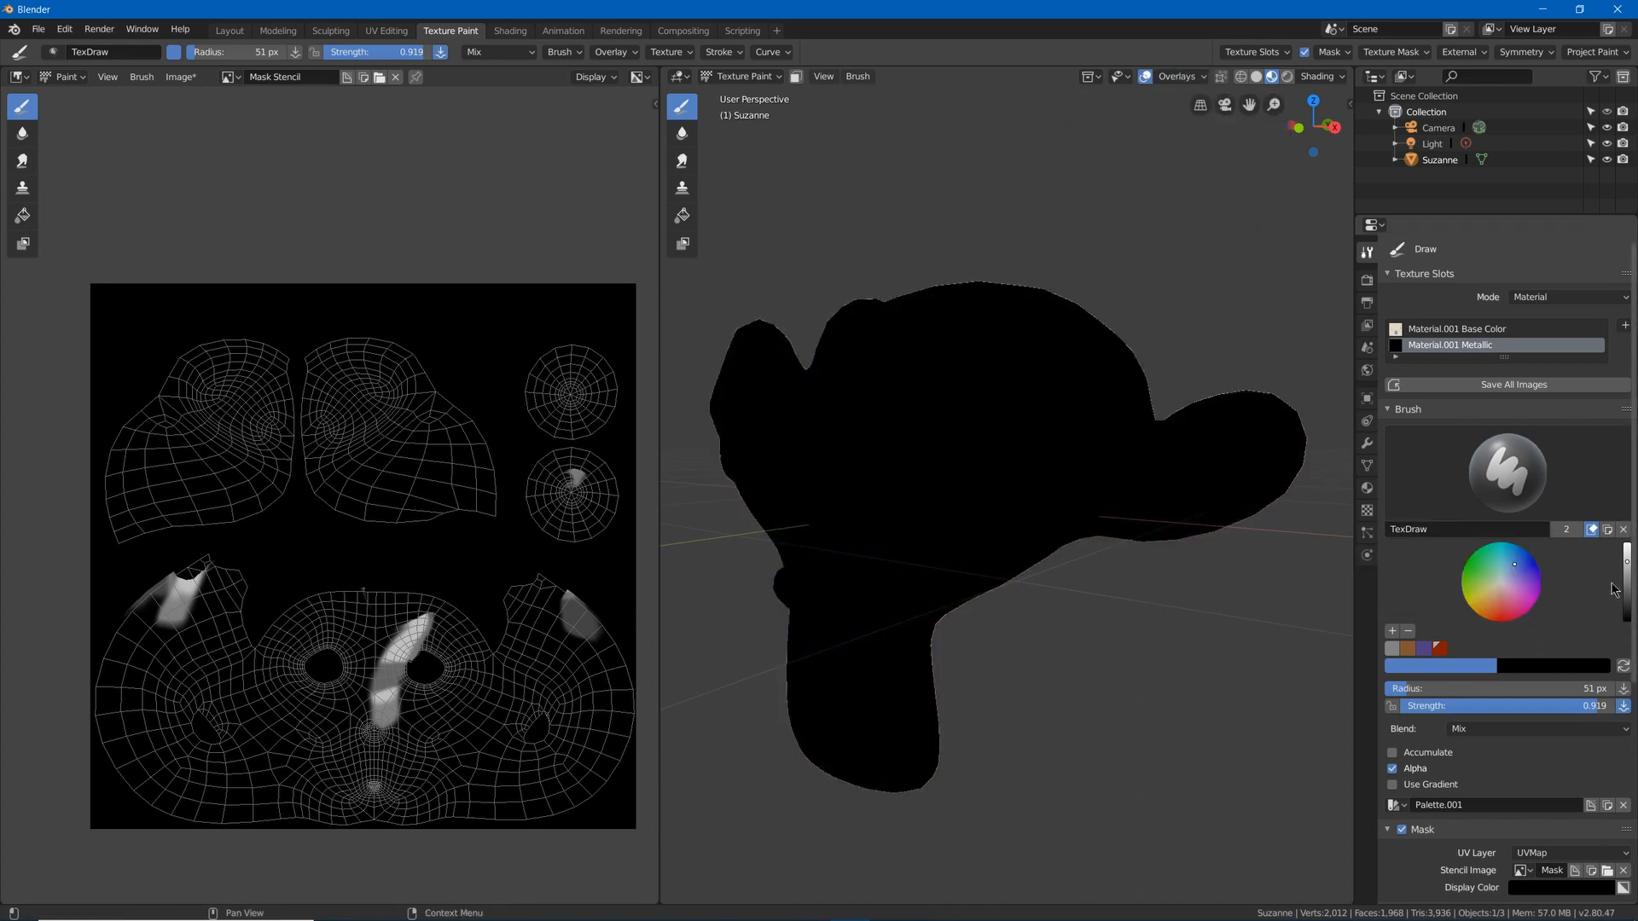
click(1501, 585)
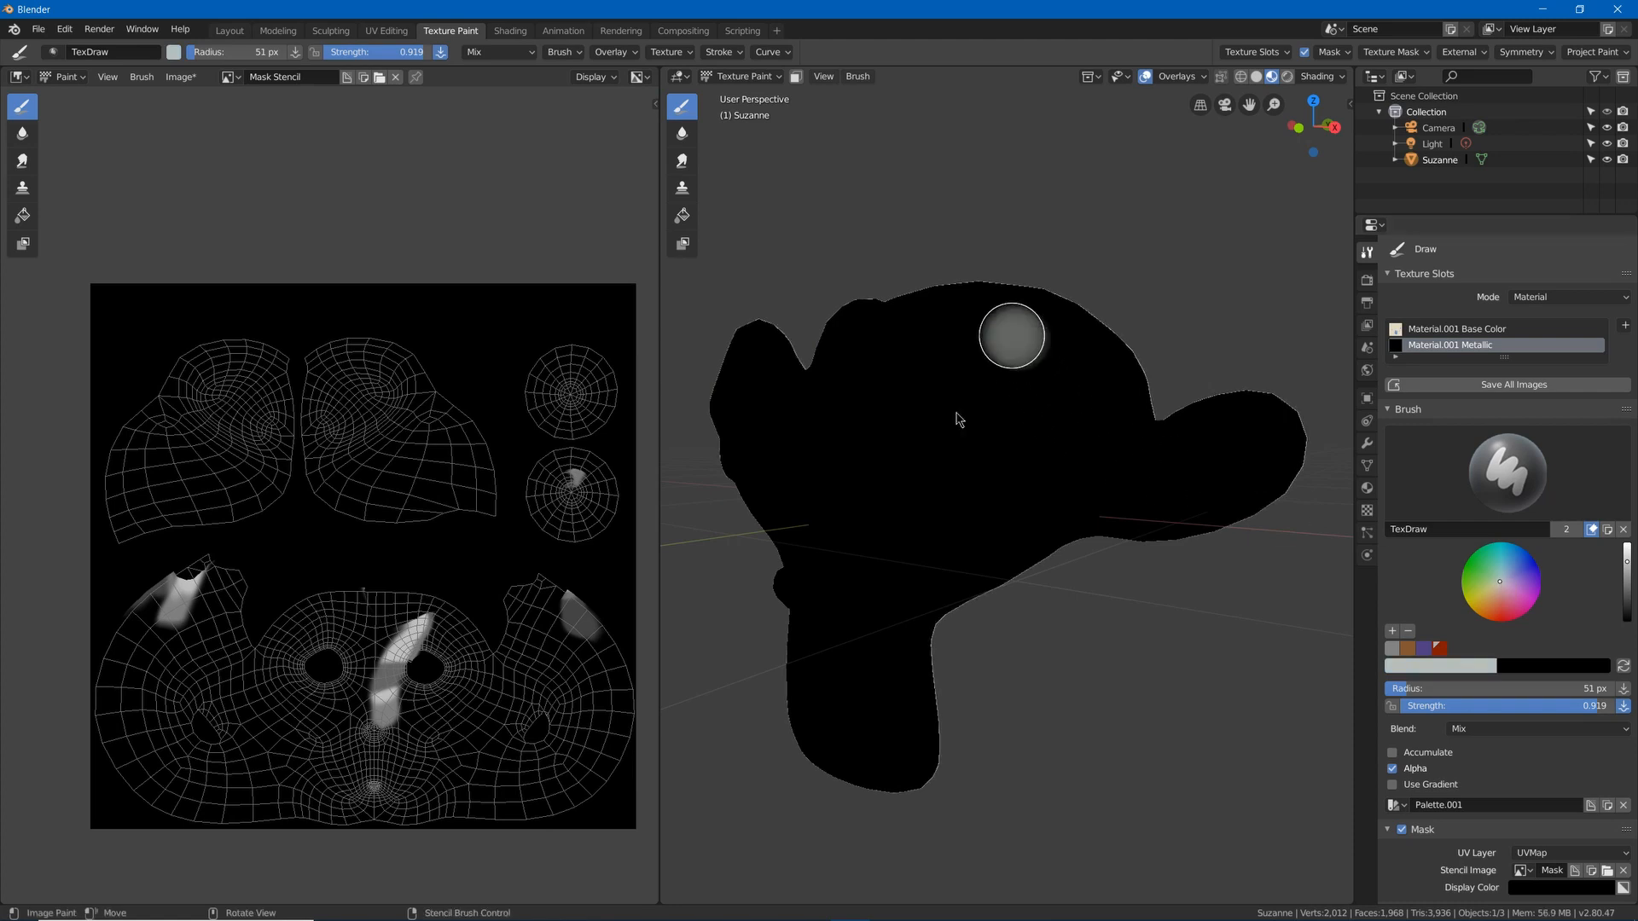
drag(1015, 339, 939, 413)
drag(1626, 616, 1625, 533)
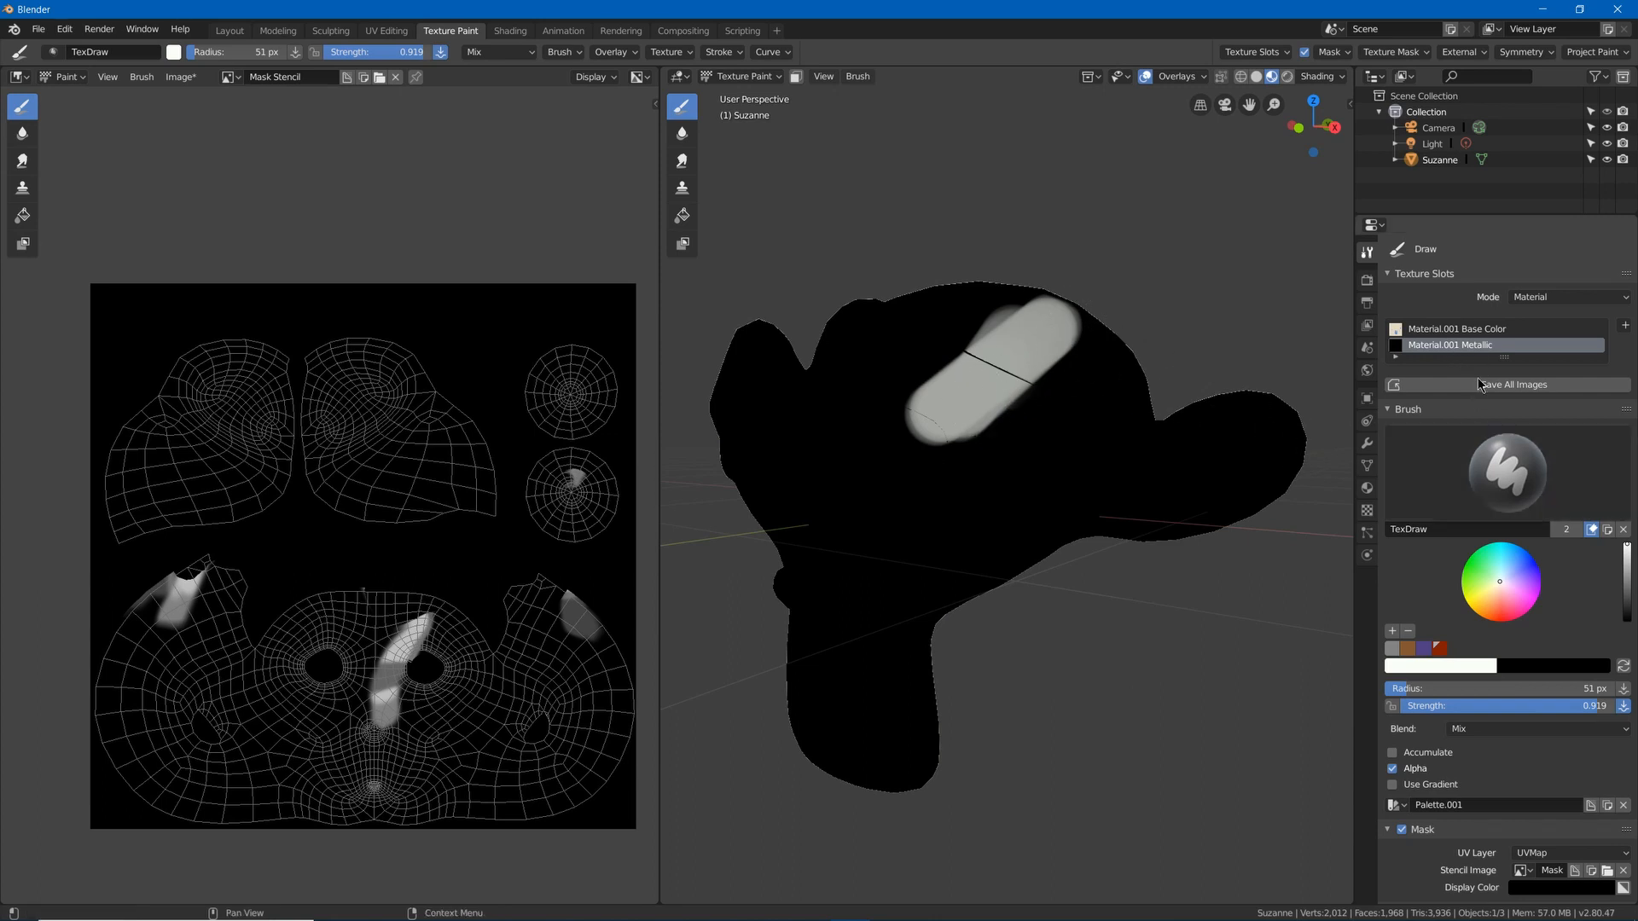
Add a Roughness texture paint slot with a blank black 1024 × 1024 px image.
click(1625, 325)
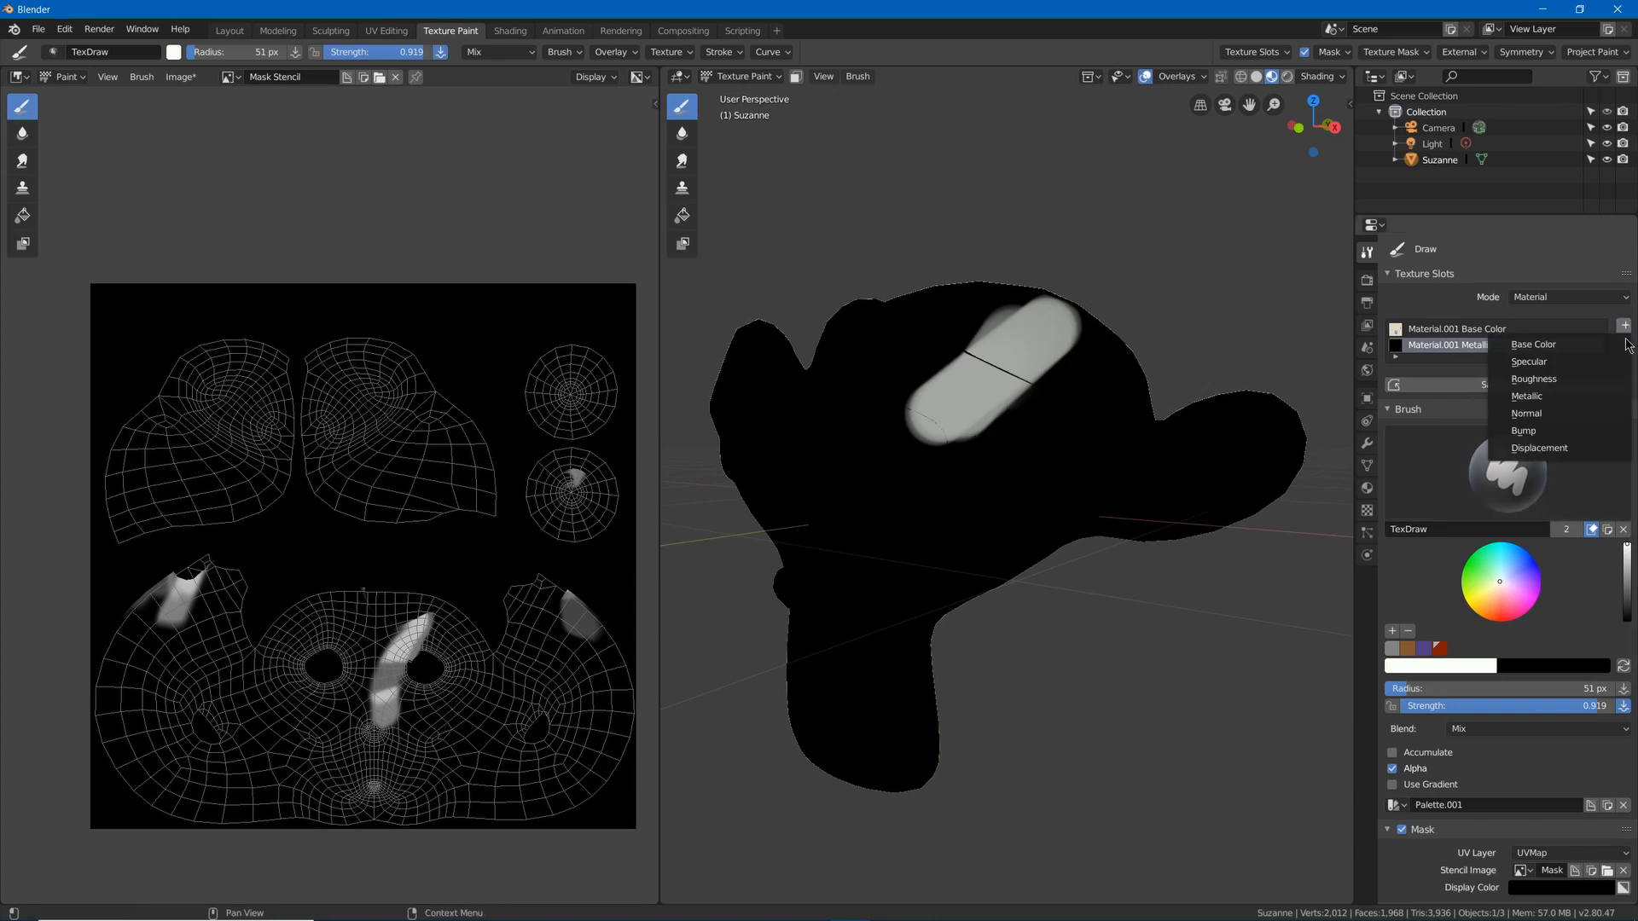
click(1555, 386)
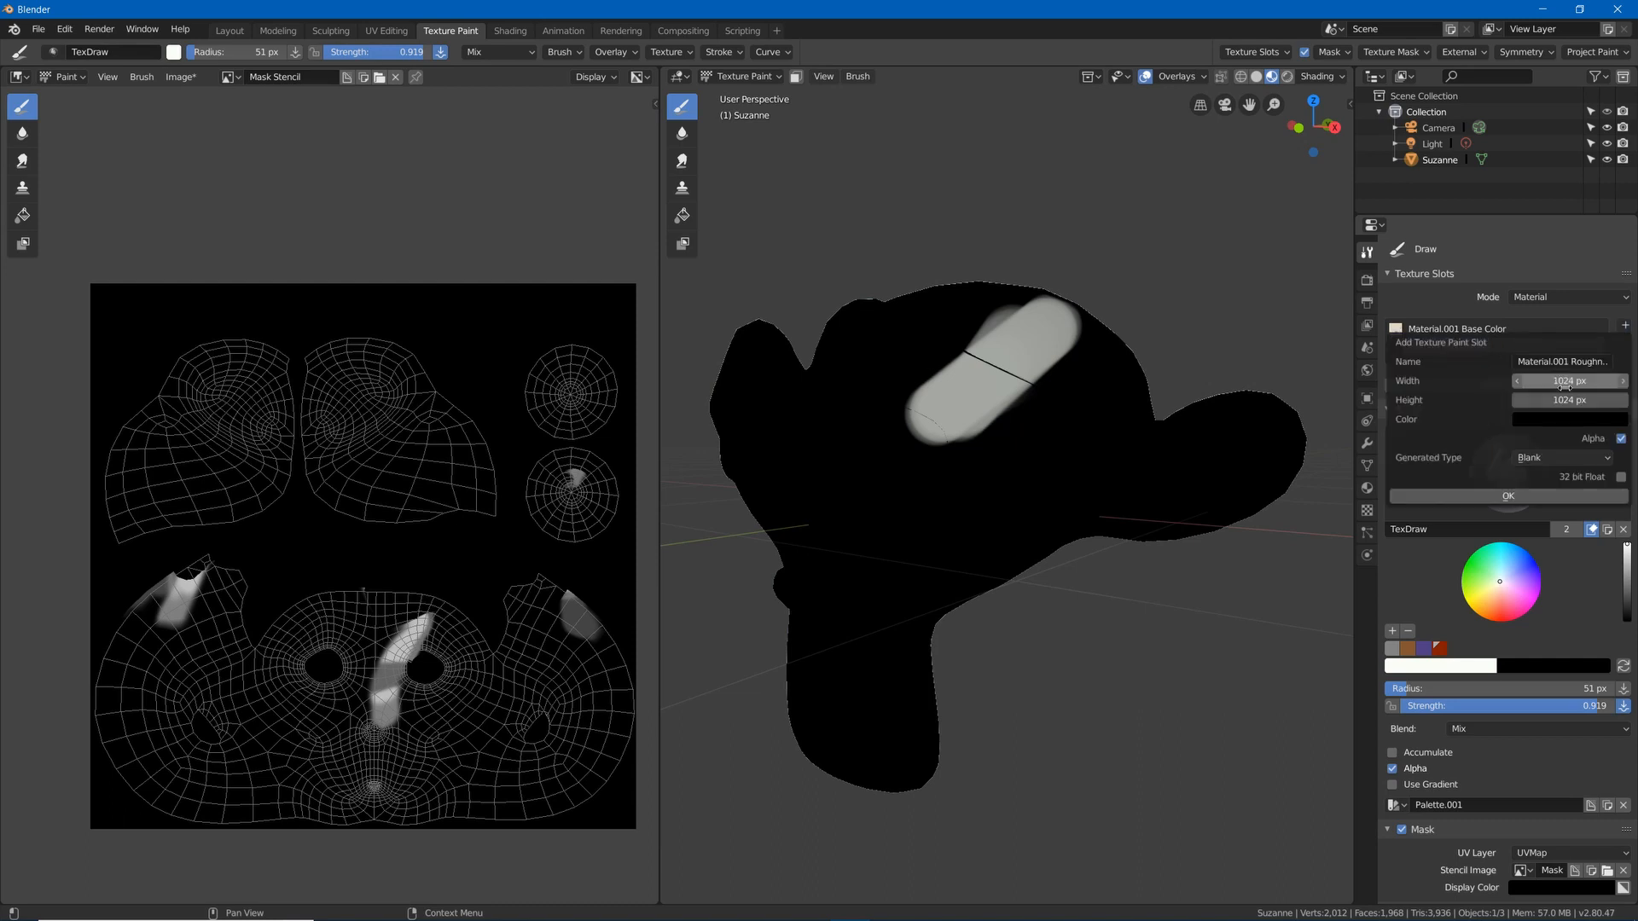
click(1508, 495)
Paint grey strokes across the side of the head and a white patch near the muzzle in the Roughness slot.
drag(1627, 600, 1627, 585)
mouse_move(1058, 349)
mouse_down()
mouse_move(1005, 413)
mouse_move(911, 450)
mouse_up()
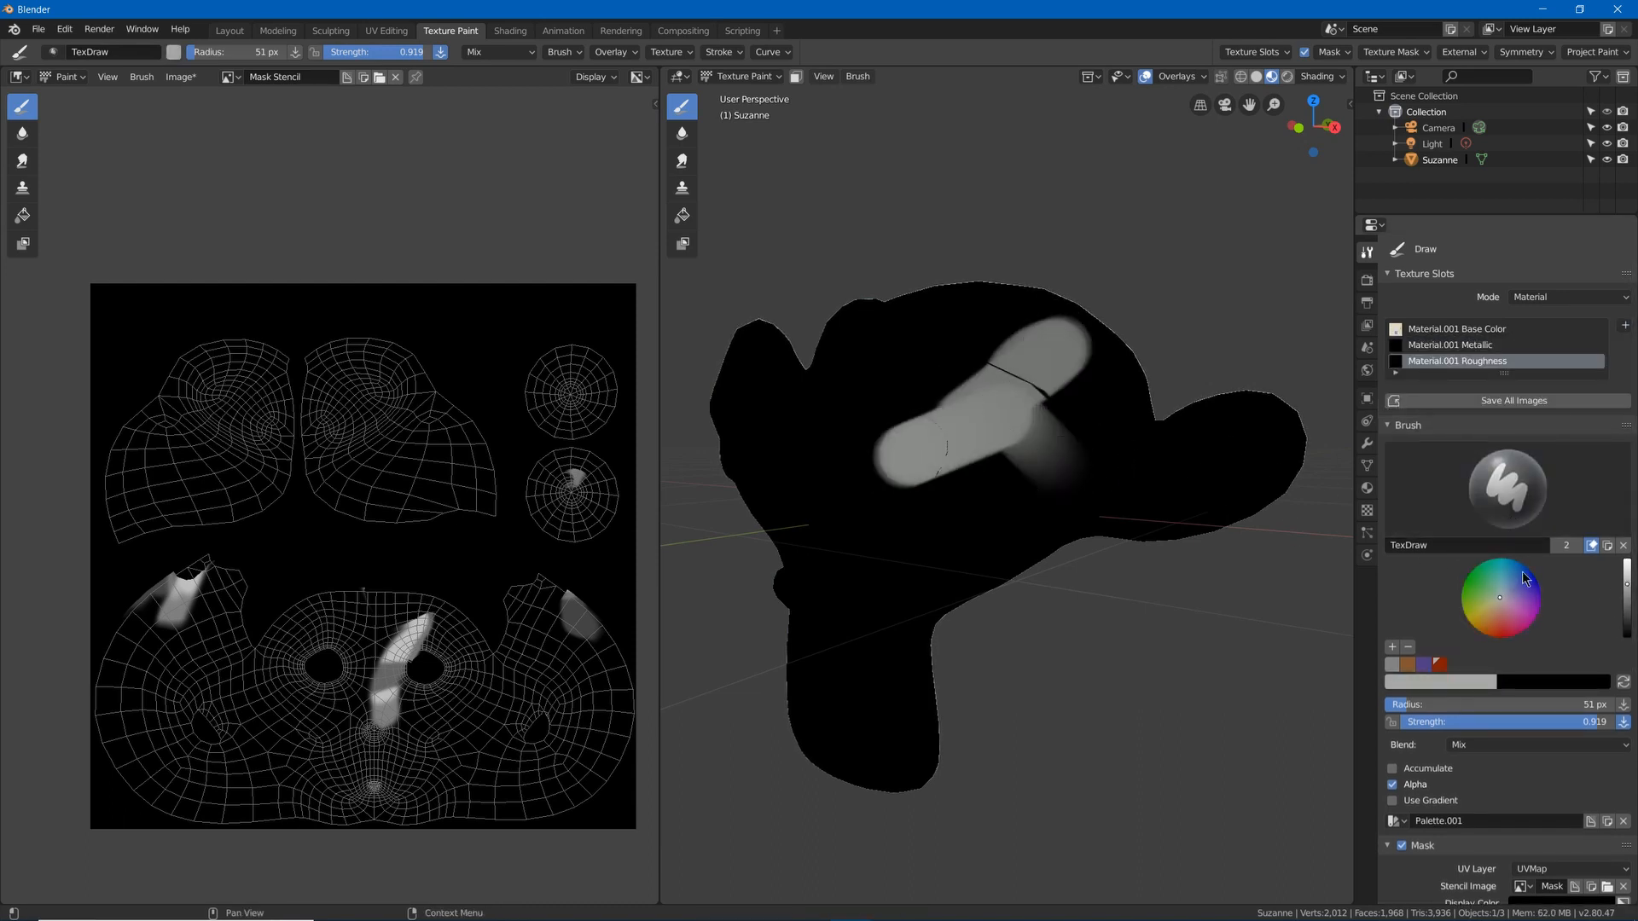
drag(1631, 584, 1627, 561)
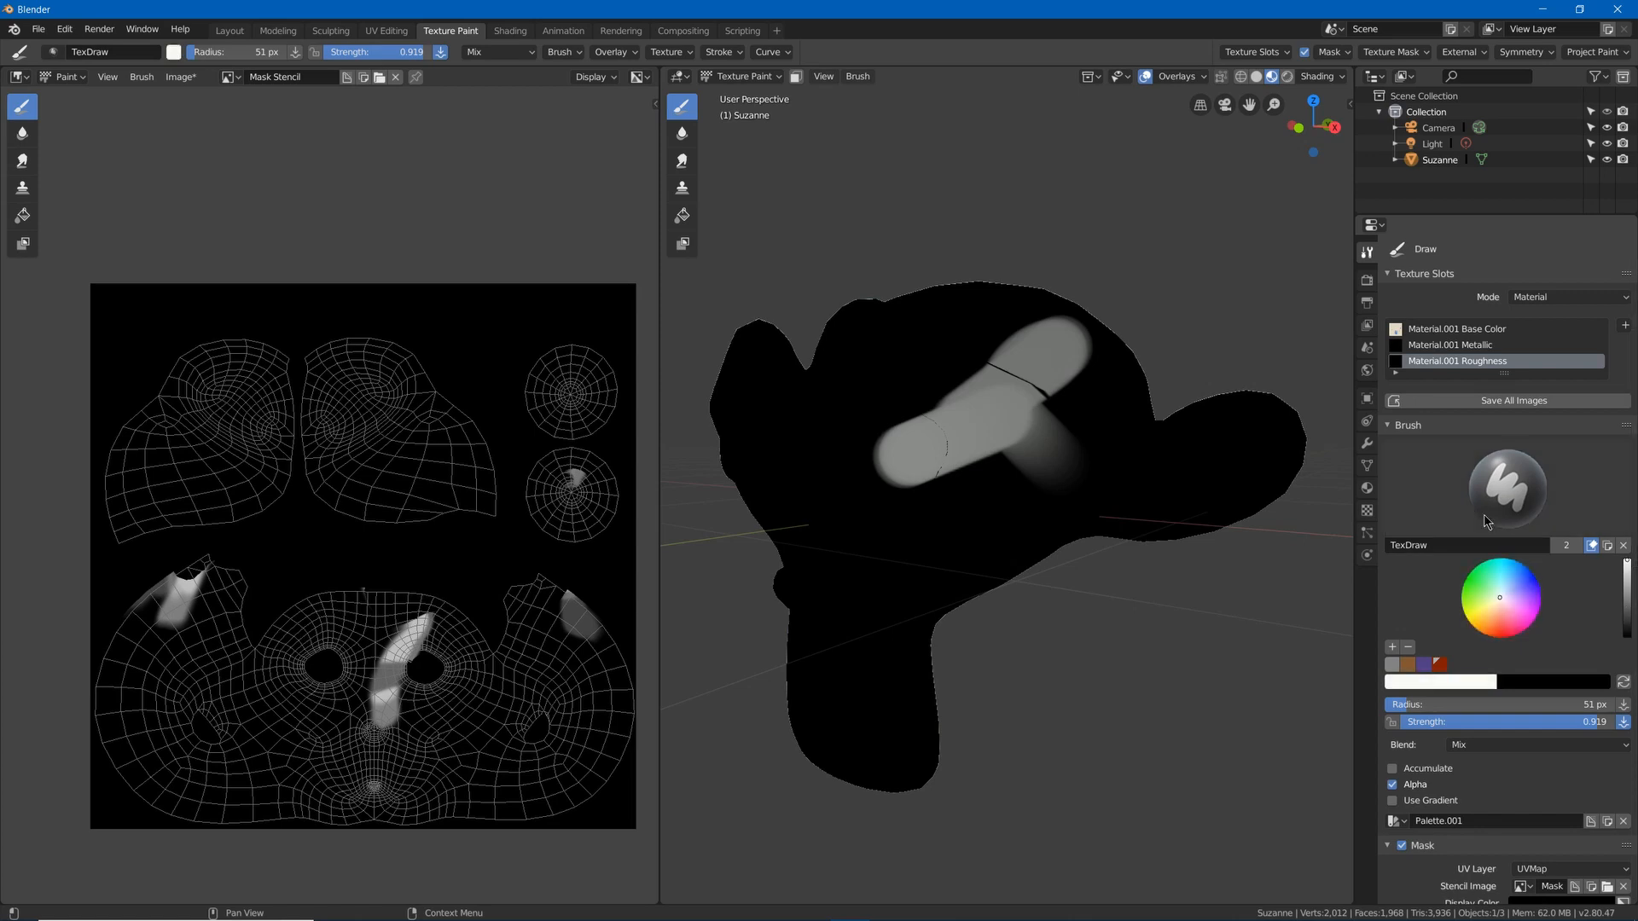
mouse_move(904, 507)
mouse_down()
mouse_move(870, 523)
mouse_move(892, 554)
mouse_move(815, 593)
mouse_up()
mouse_move(1130, 563)
middle_down()
mouse_move(1123, 574)
mouse_move(1186, 569)
mouse_move(1104, 567)
middle_up()
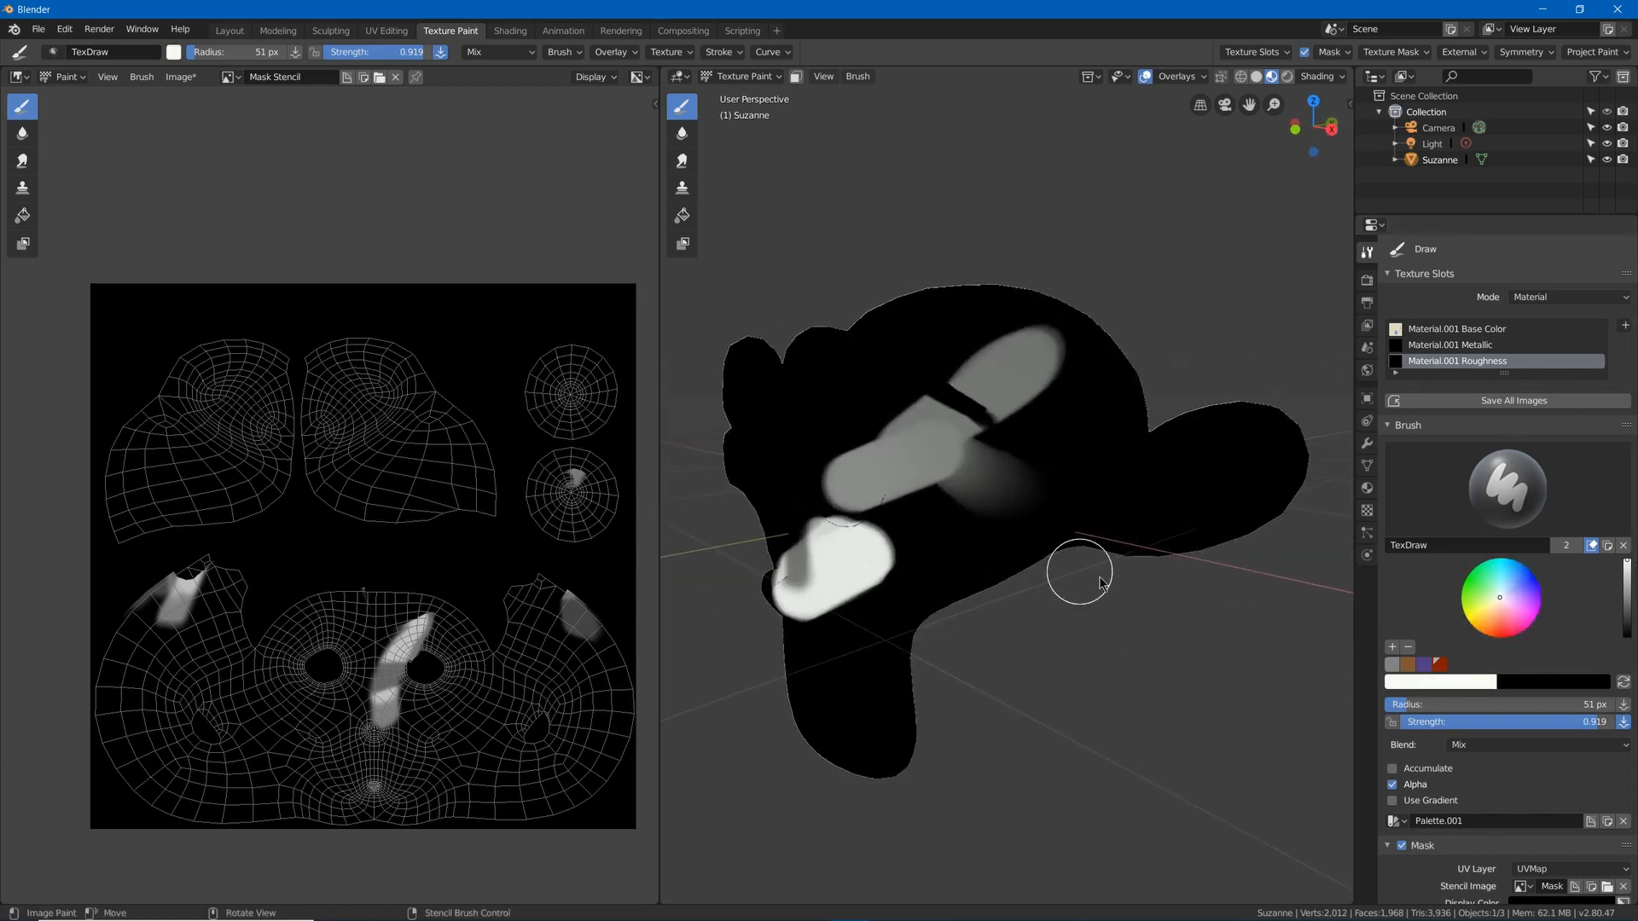
Add a Bump texture paint slot with a blank mid-grey 1024 × 1024 px image.
click(1624, 325)
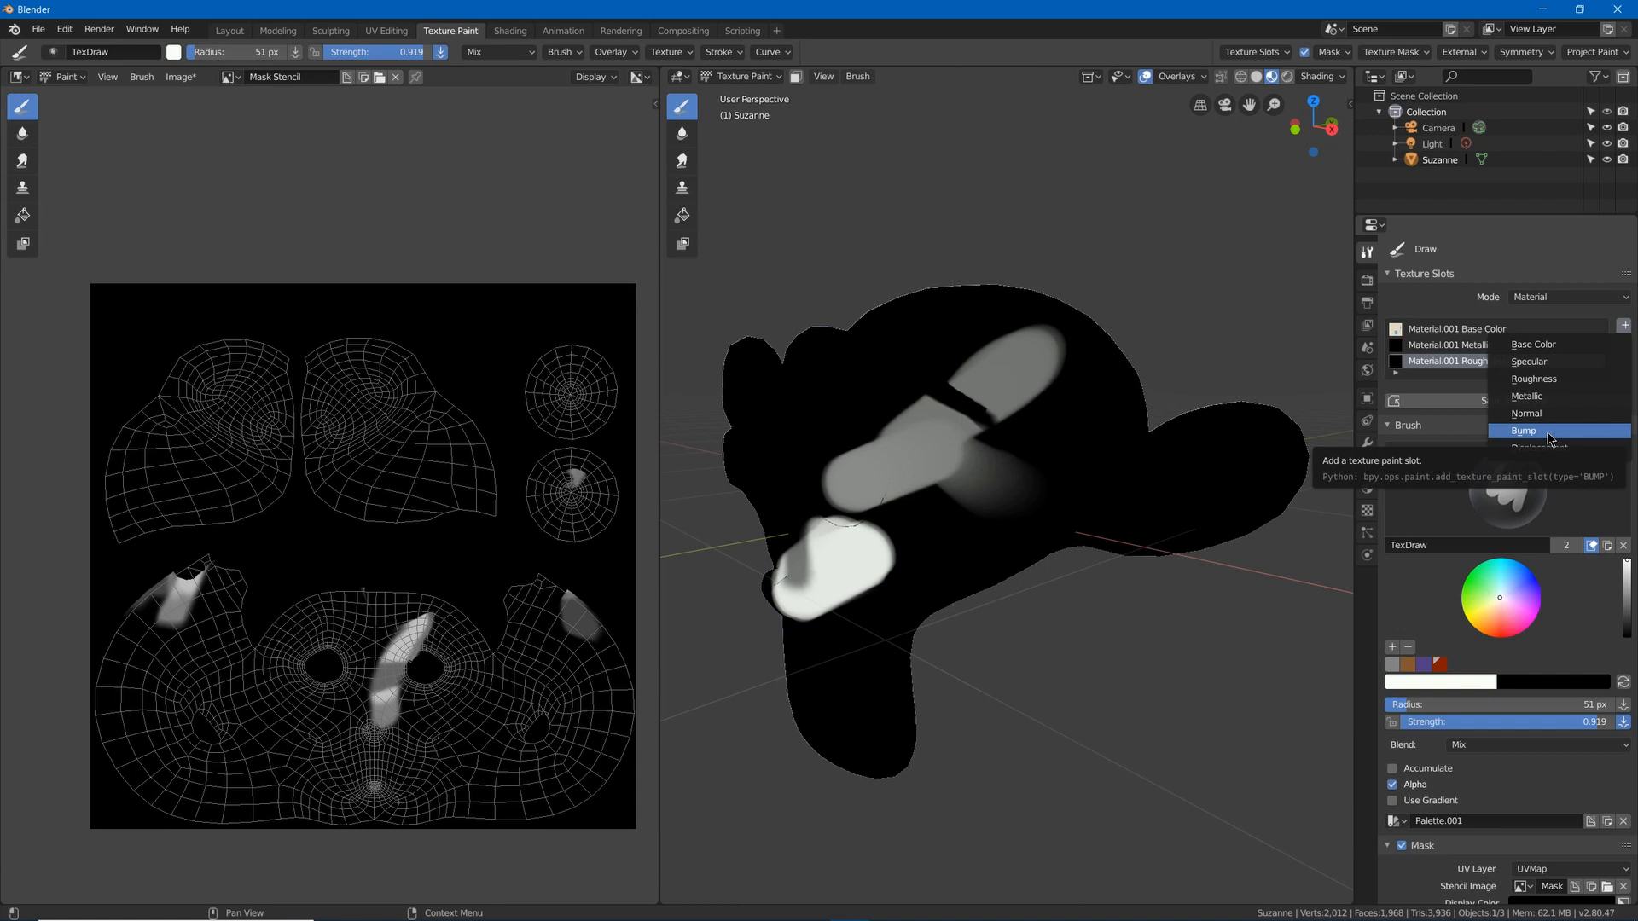
click(1548, 431)
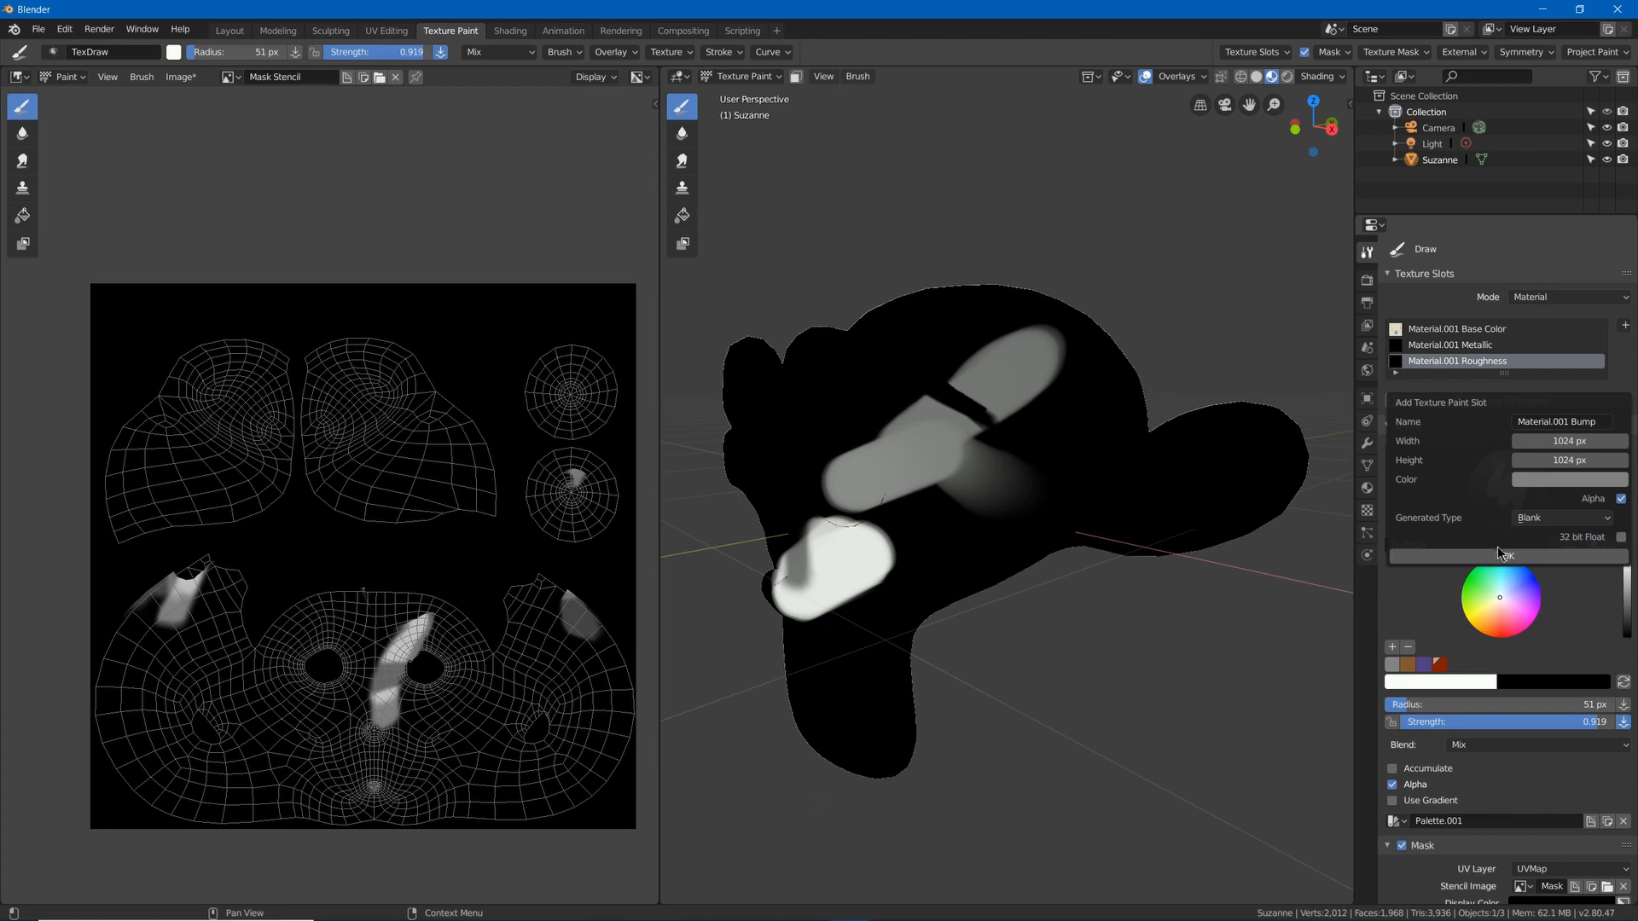
click(1499, 553)
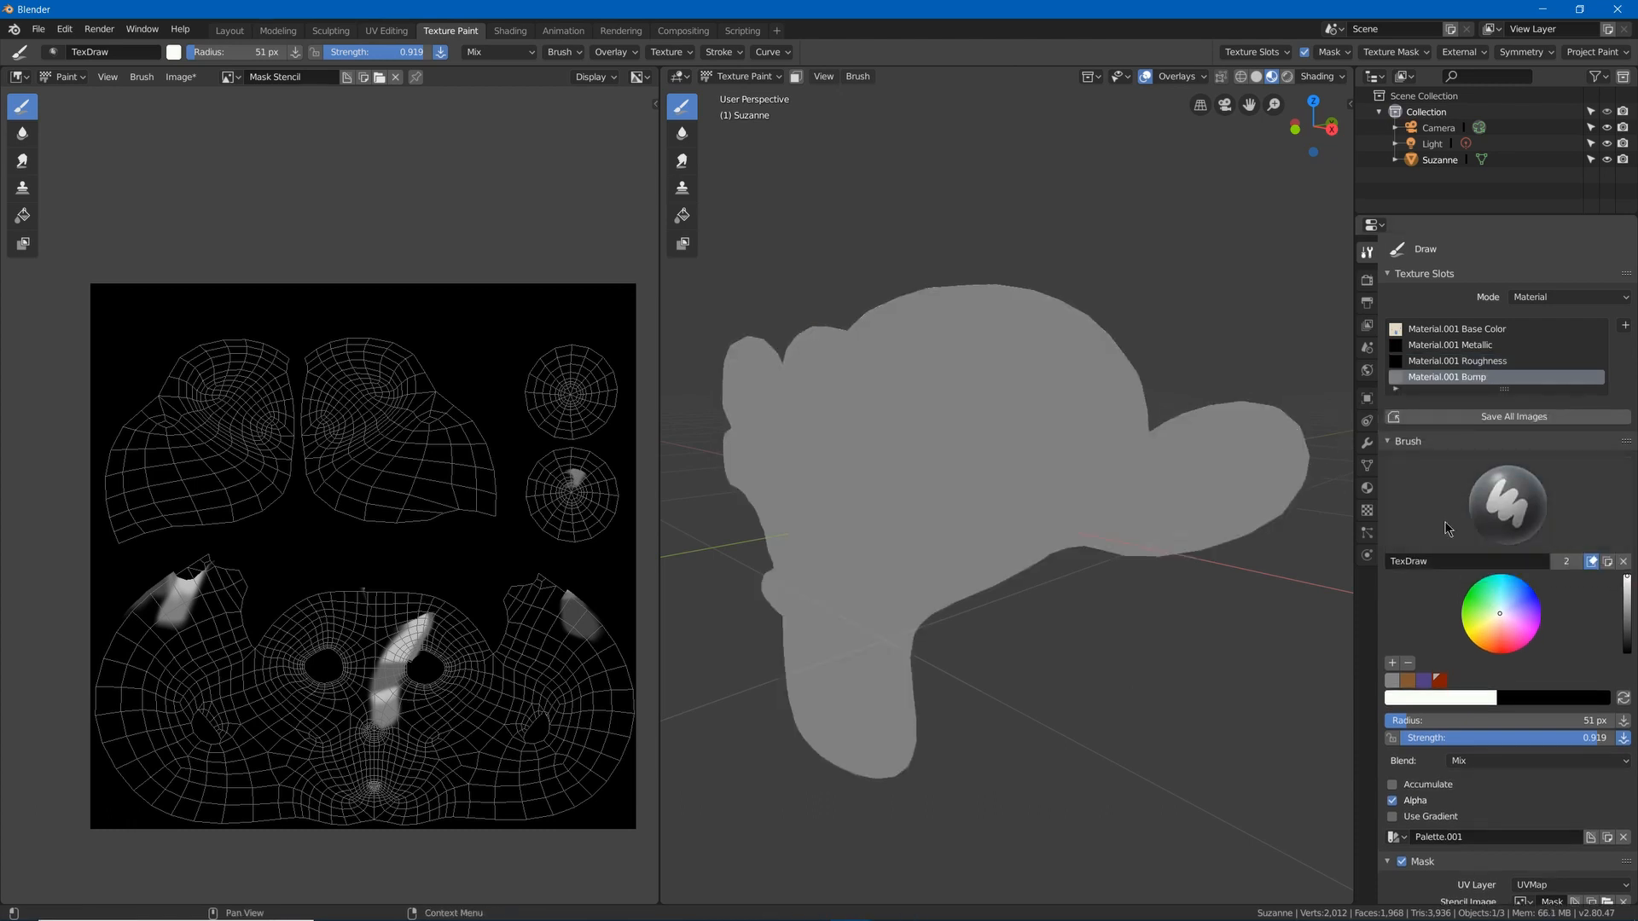
Paint a white stroke and two near-black strokes on the side of the head in the Bump slot.
drag(987, 318, 960, 409)
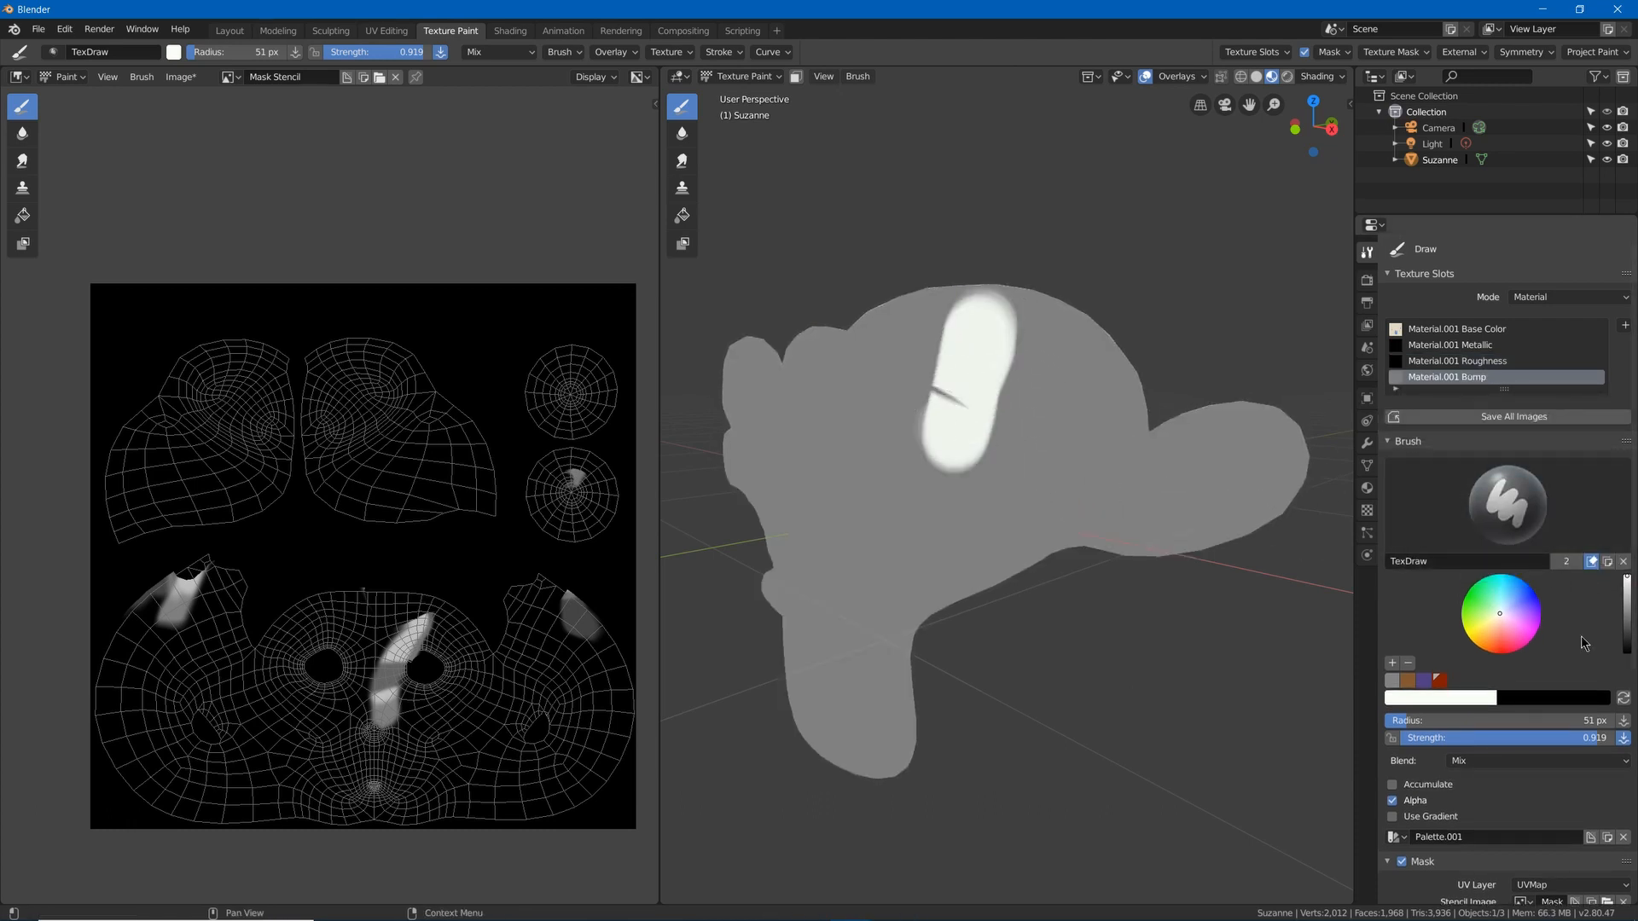
click(1626, 641)
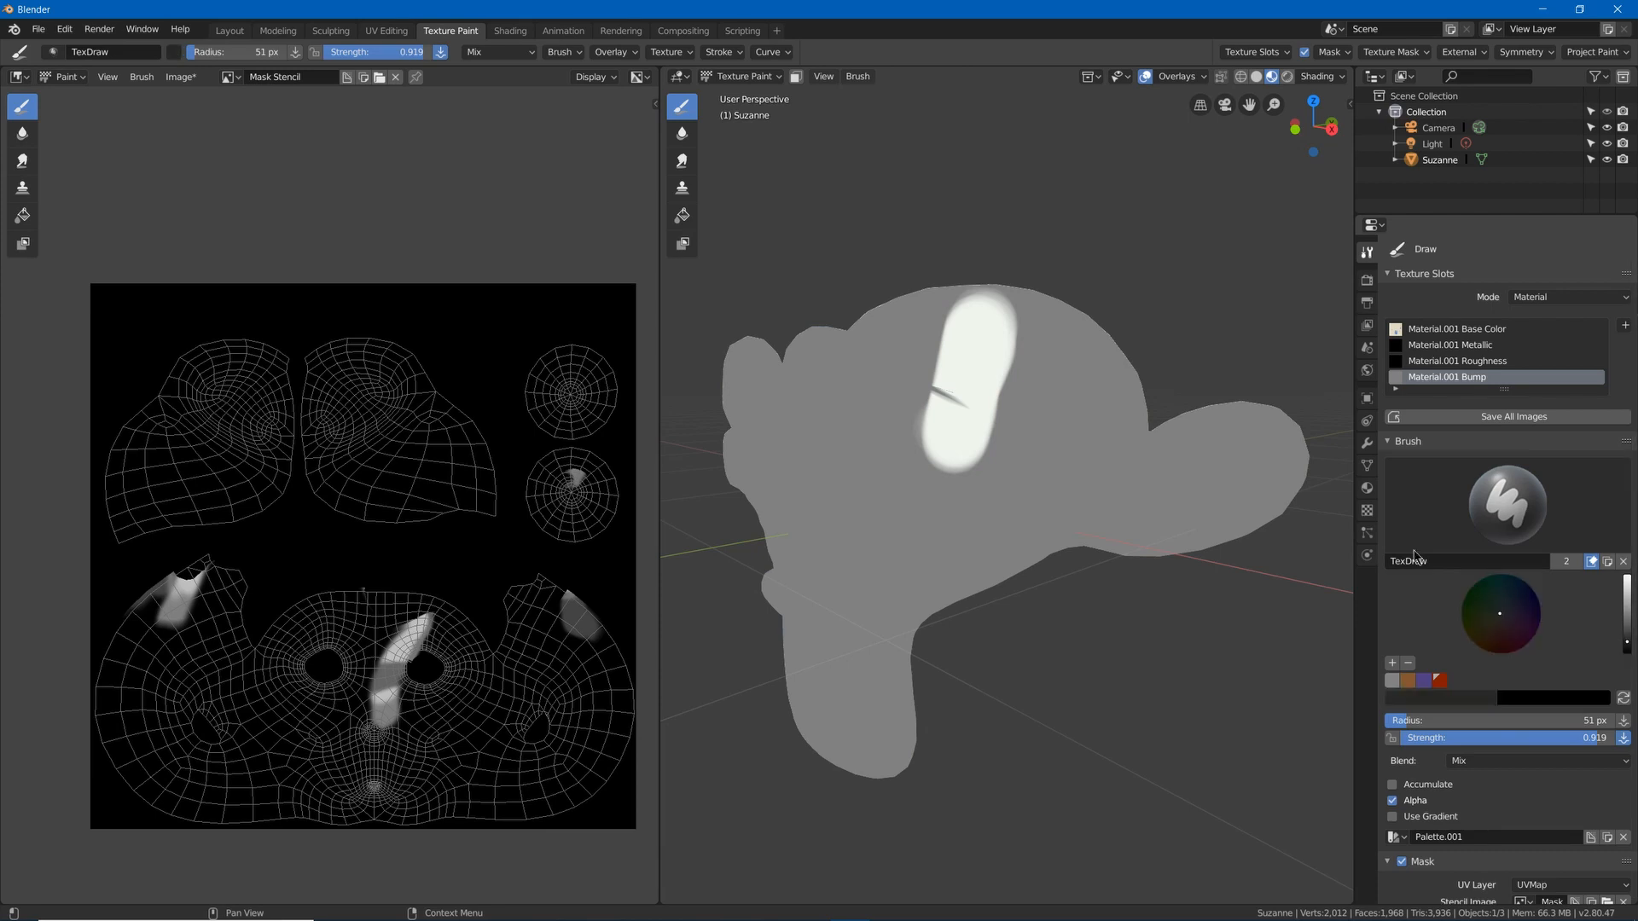
drag(1062, 333, 1004, 447)
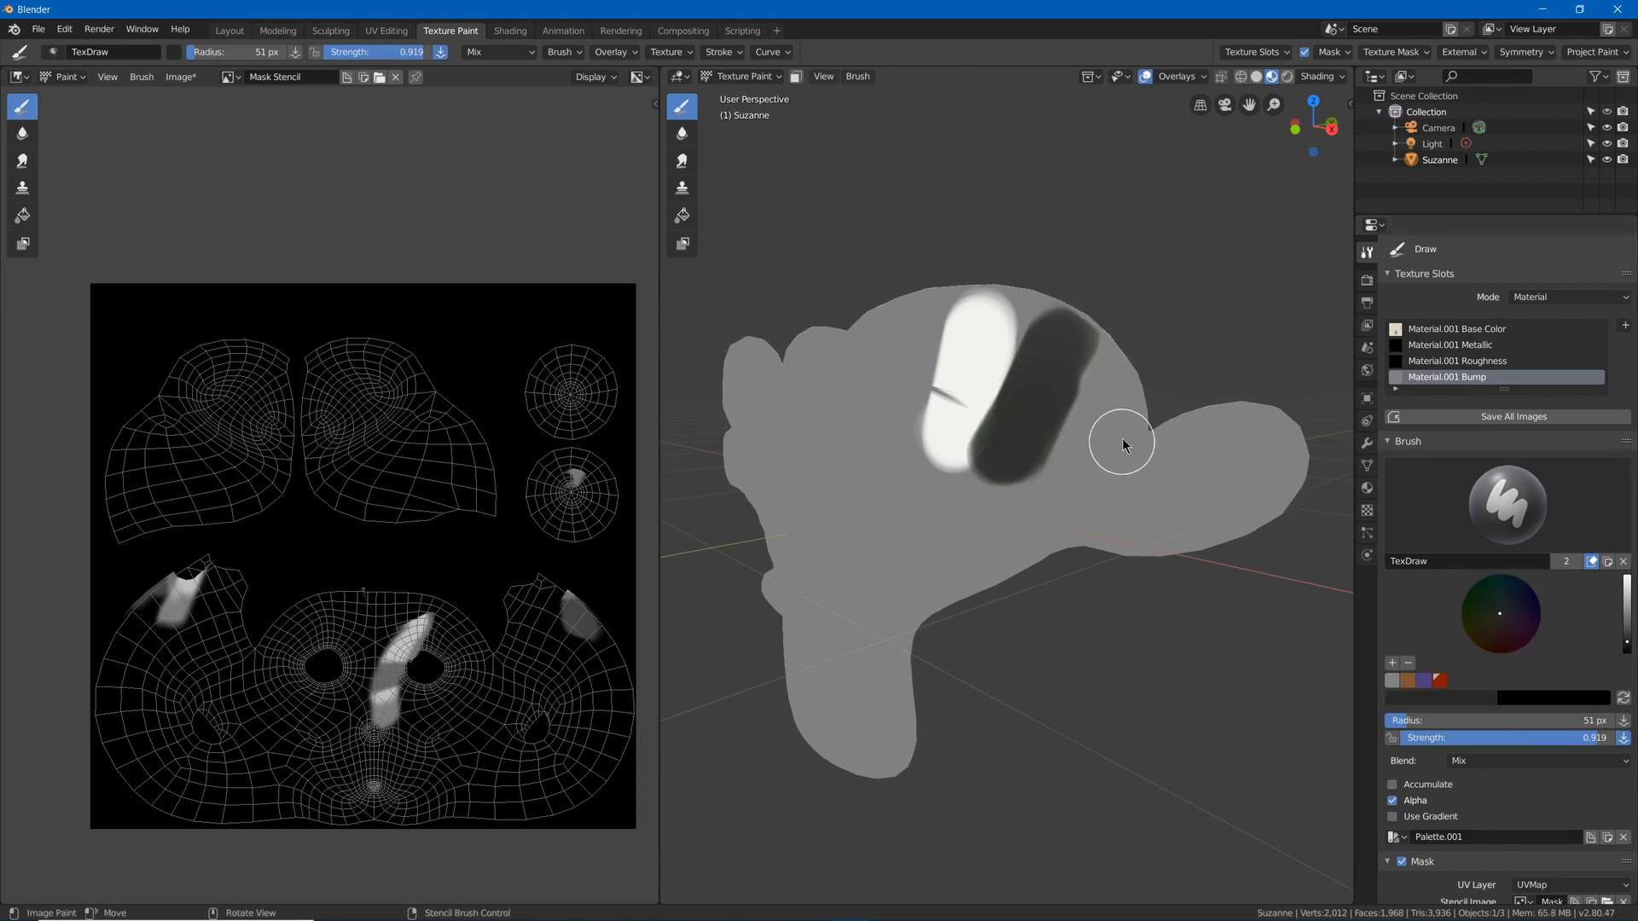
drag(1122, 444, 1085, 505)
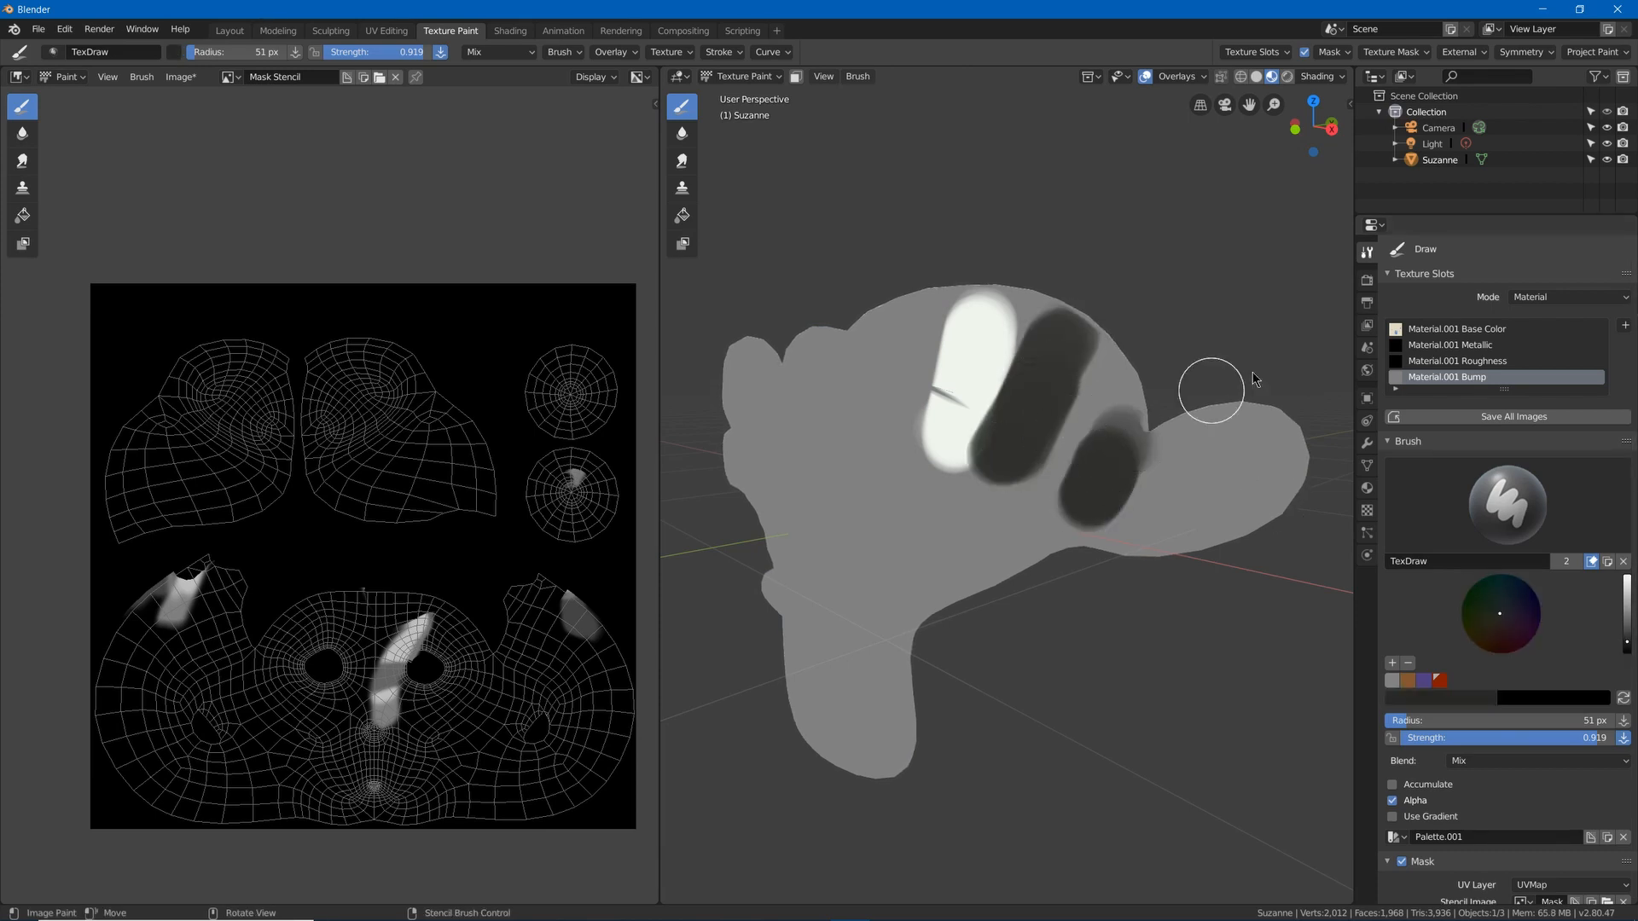
Lower the texture paint overlay opacity to 0.027 and inspect the shaded bump strokes on Suzanne's head from several angles.
click(1189, 81)
drag(1216, 472, 1011, 468)
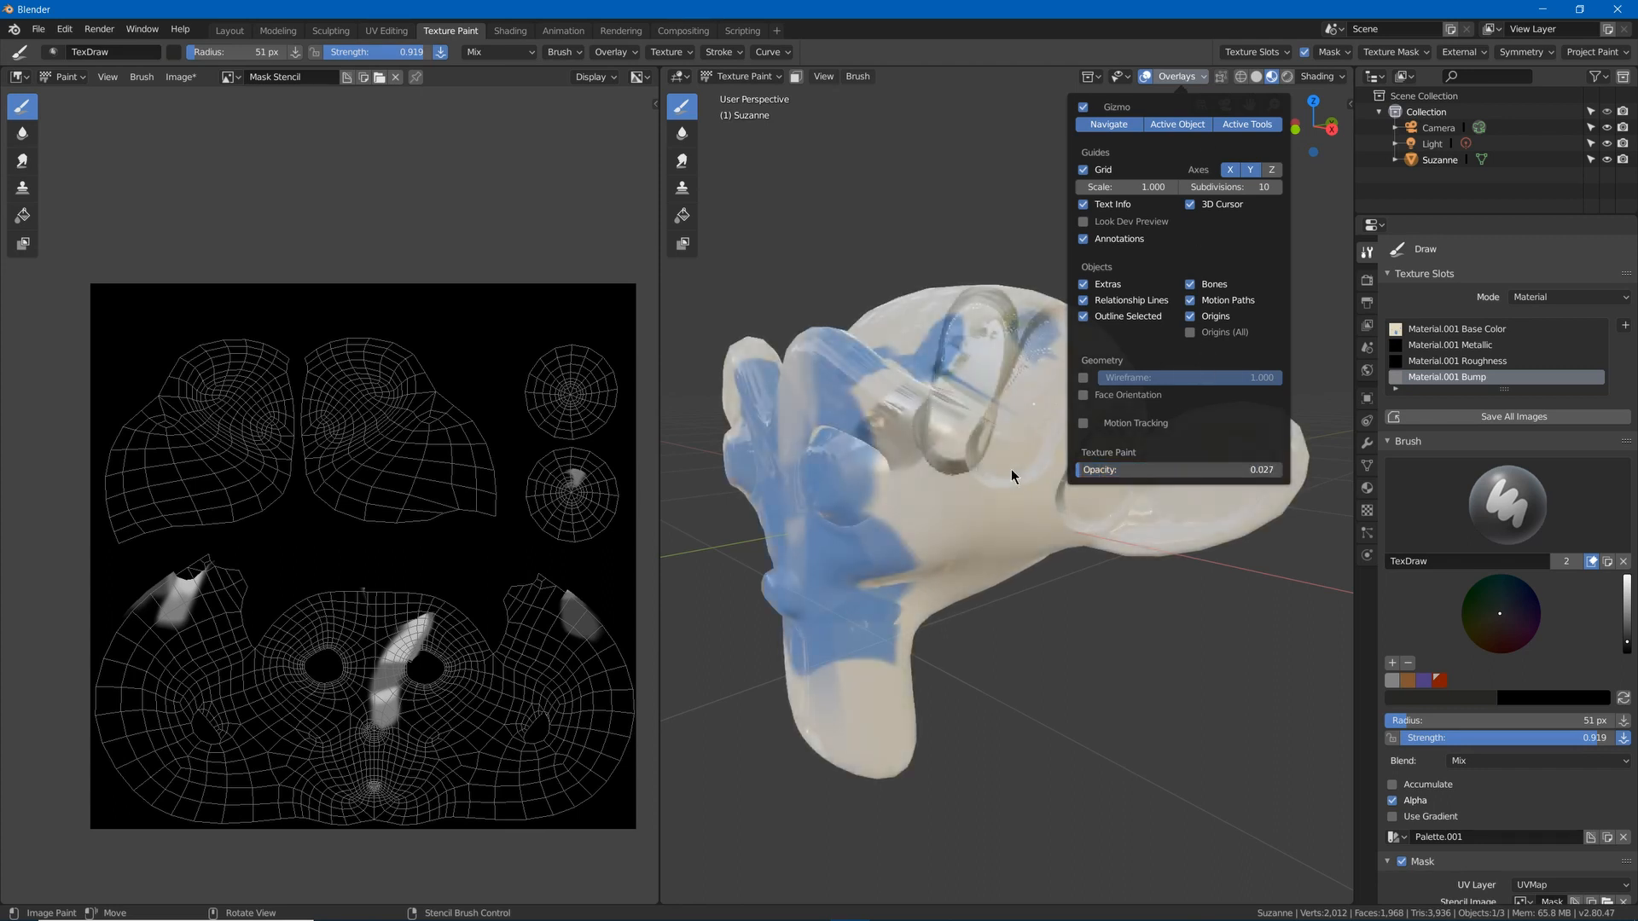
mouse_move(985, 465)
middle_down()
mouse_move(920, 463)
mouse_move(914, 440)
mouse_move(924, 469)
mouse_move(889, 482)
mouse_move(1010, 423)
mouse_move(1017, 314)
mouse_move(1029, 353)
mouse_move(1000, 396)
mouse_move(918, 397)
mouse_move(960, 281)
mouse_move(962, 410)
mouse_move(1061, 411)
mouse_move(1054, 425)
mouse_move(930, 387)
mouse_move(964, 376)
mouse_move(965, 391)
mouse_move(955, 423)
mouse_move(925, 438)
mouse_move(991, 437)
middle_up()
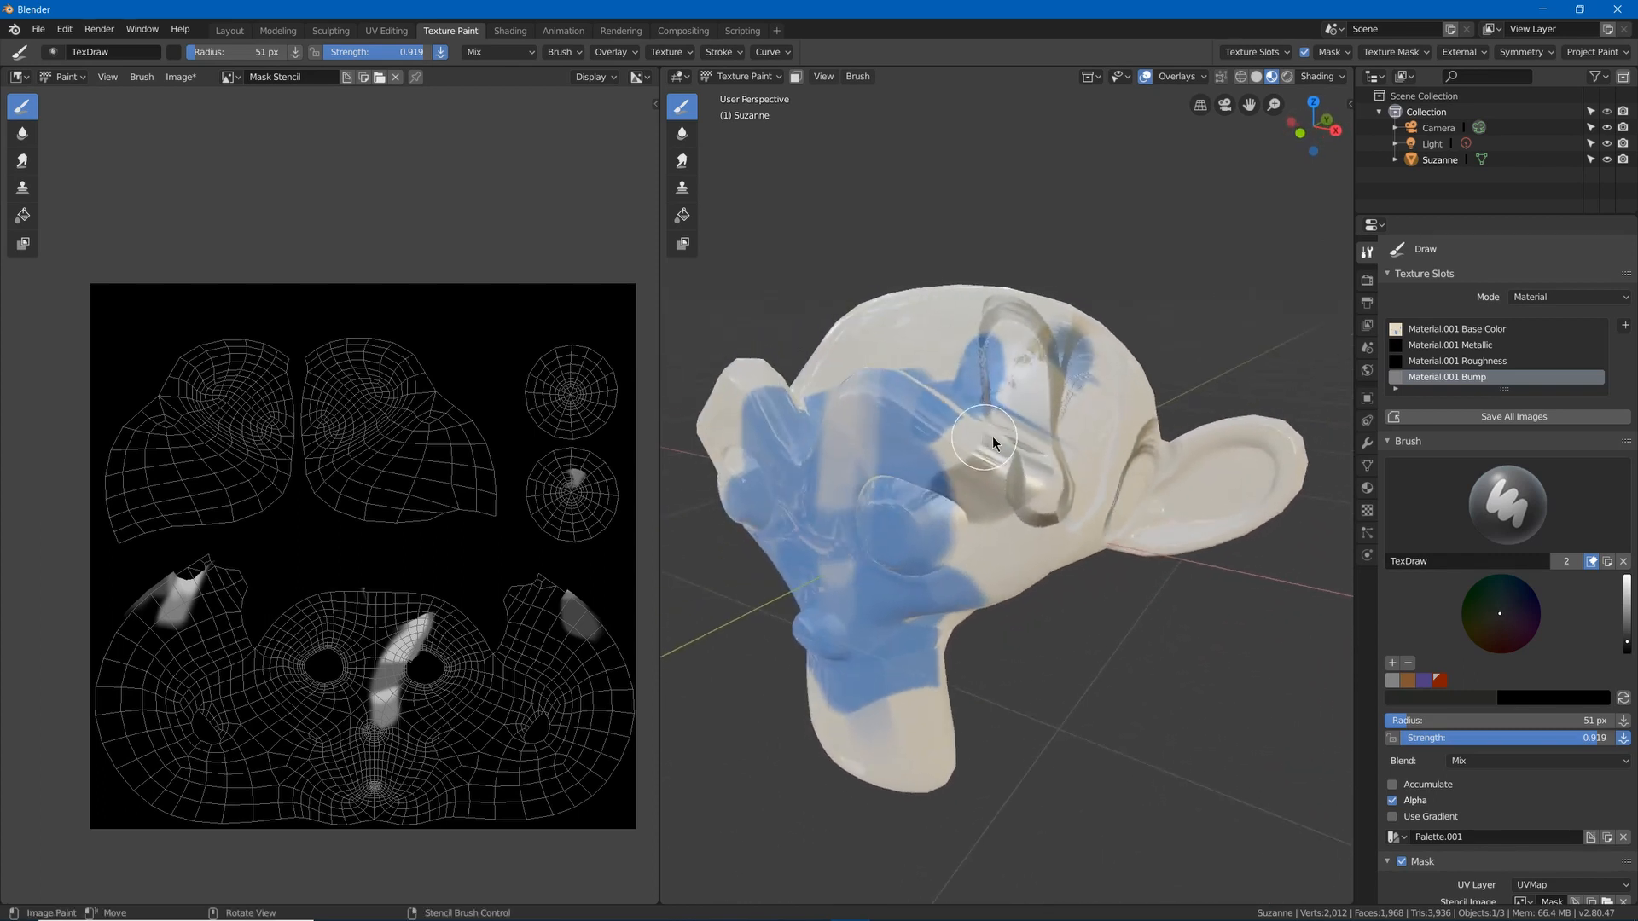
middle_drag(1158, 433, 1100, 420)
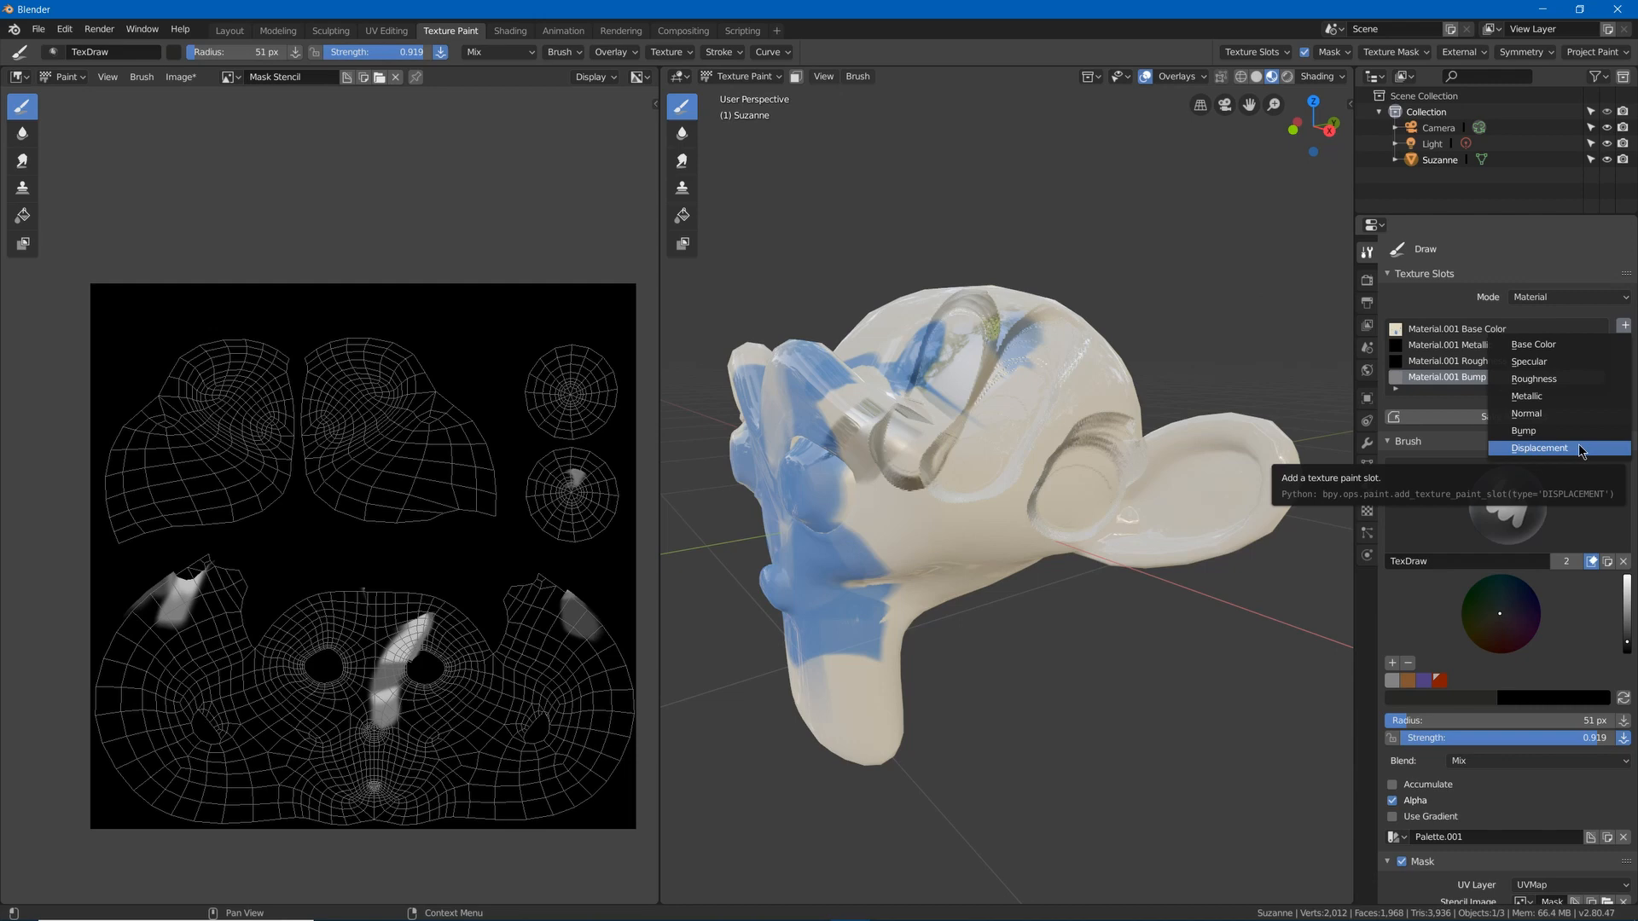
click(1579, 449)
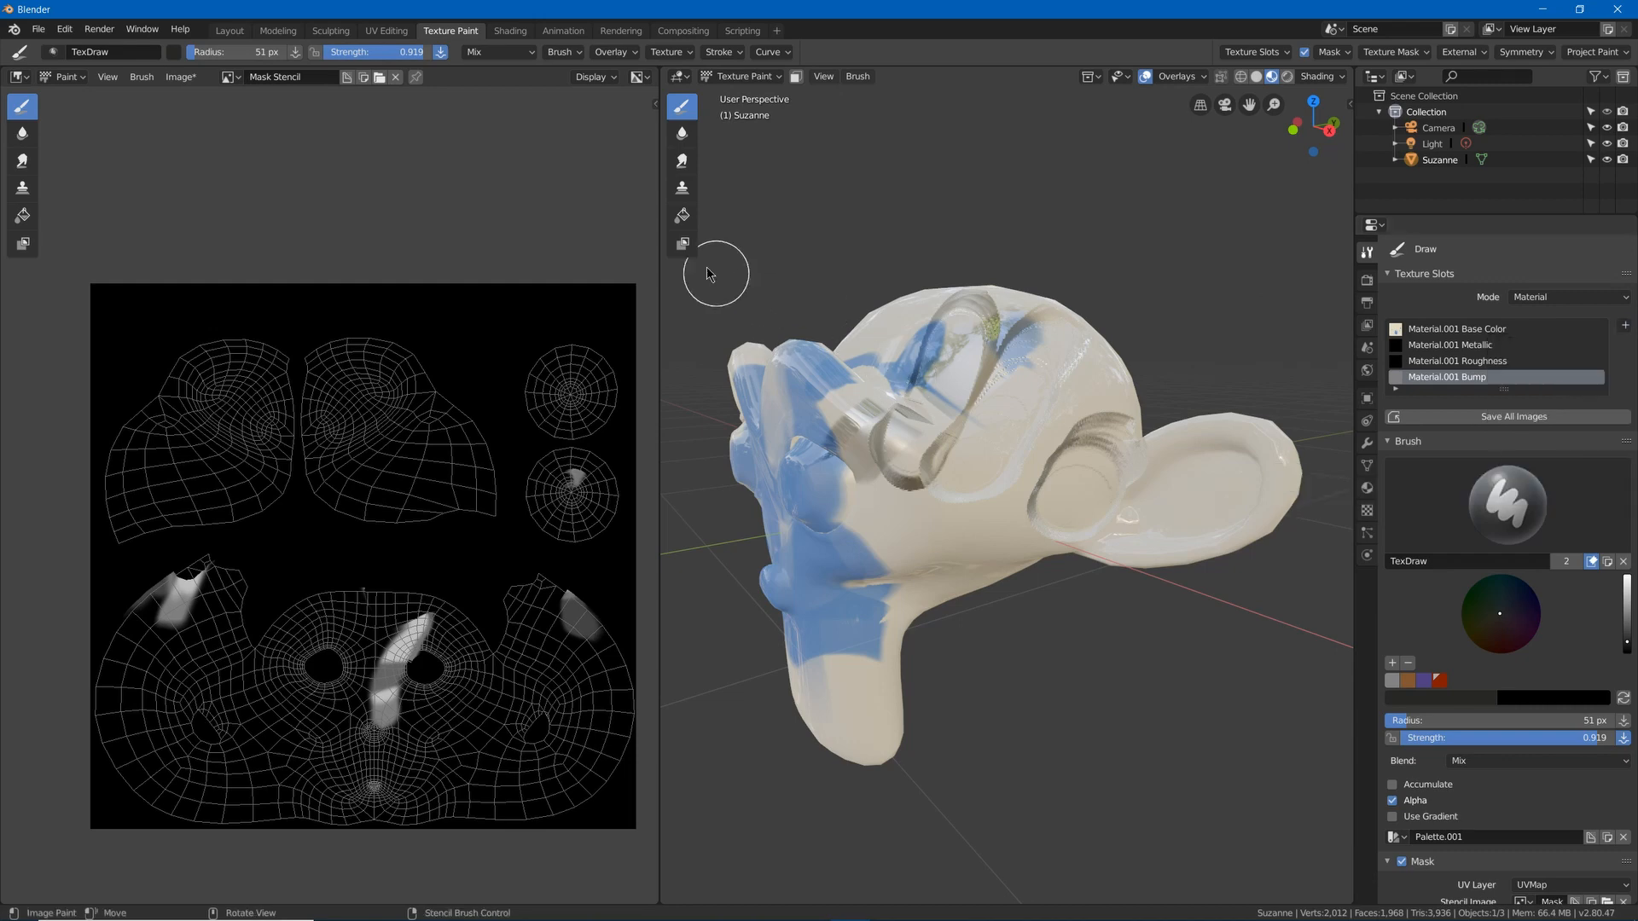
Switch to the Shading workspace, spread the overlapping Base Color and Metallic image nodes apart, and select the Roughness node.
click(509, 32)
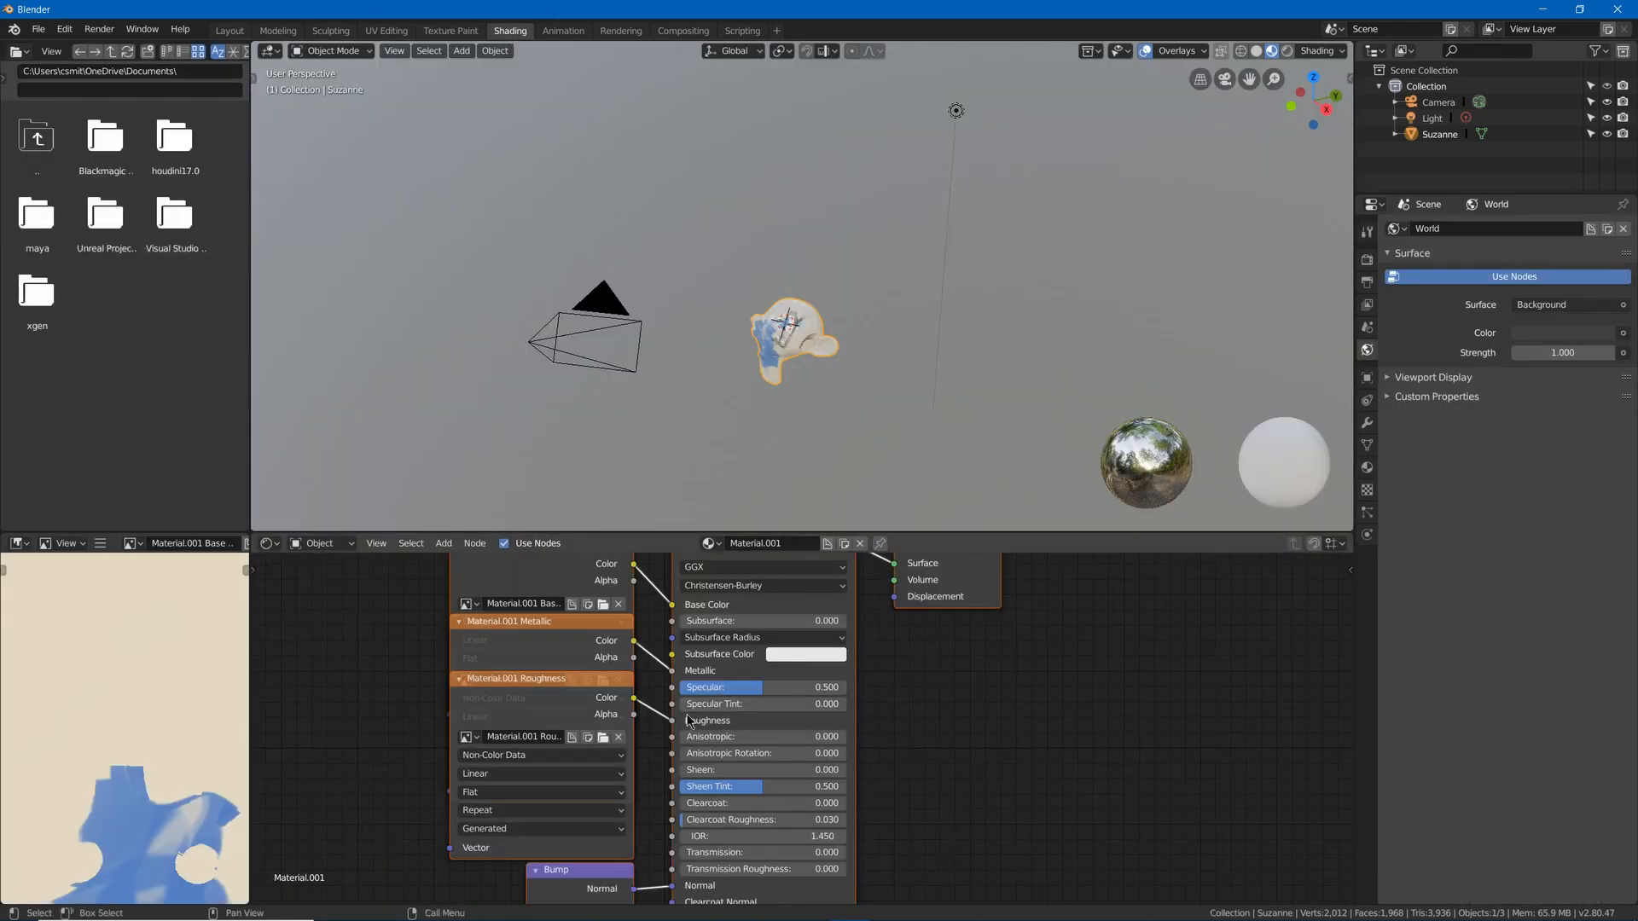
scroll(602, 627, down, 1)
scroll(706, 463, up, 5)
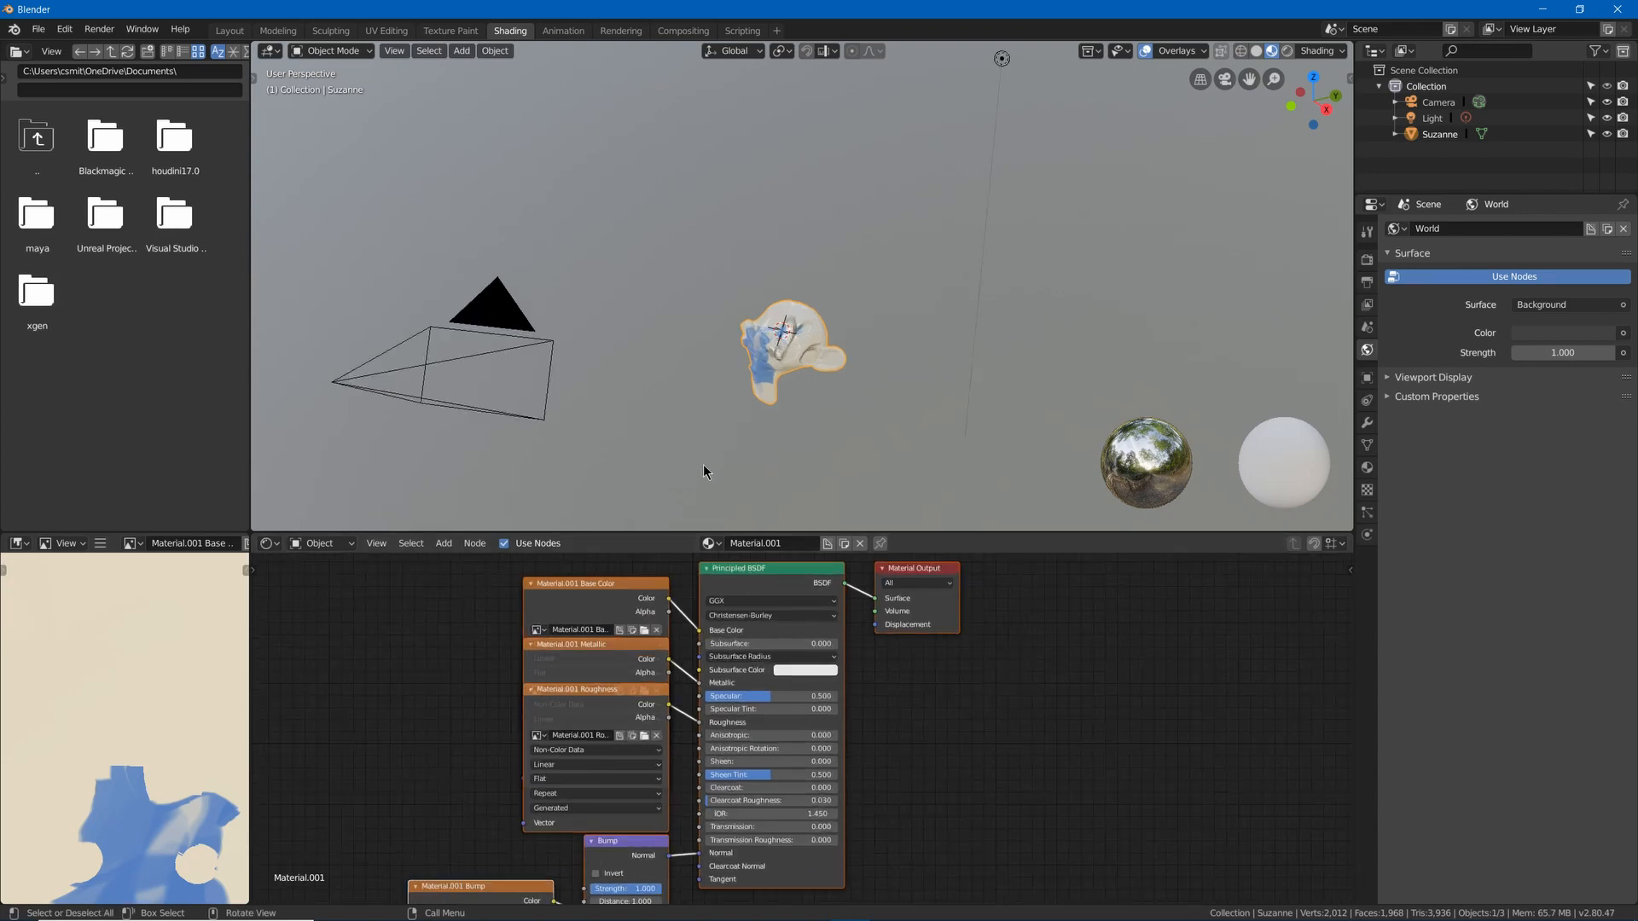
middle_drag(736, 427, 768, 375)
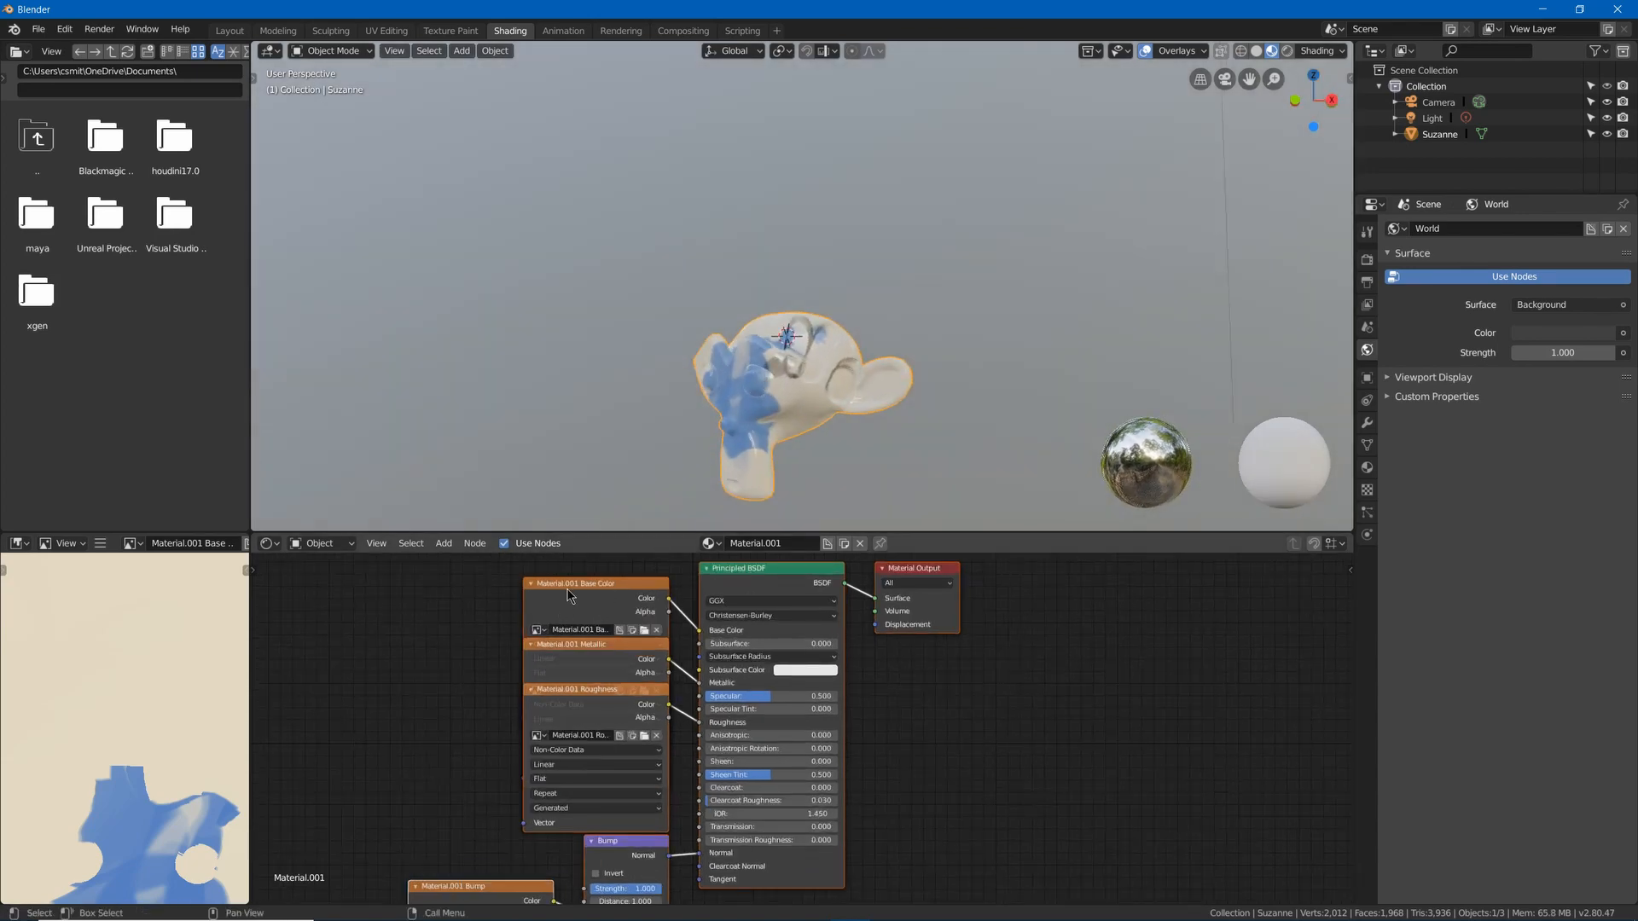
drag(572, 595, 518, 592)
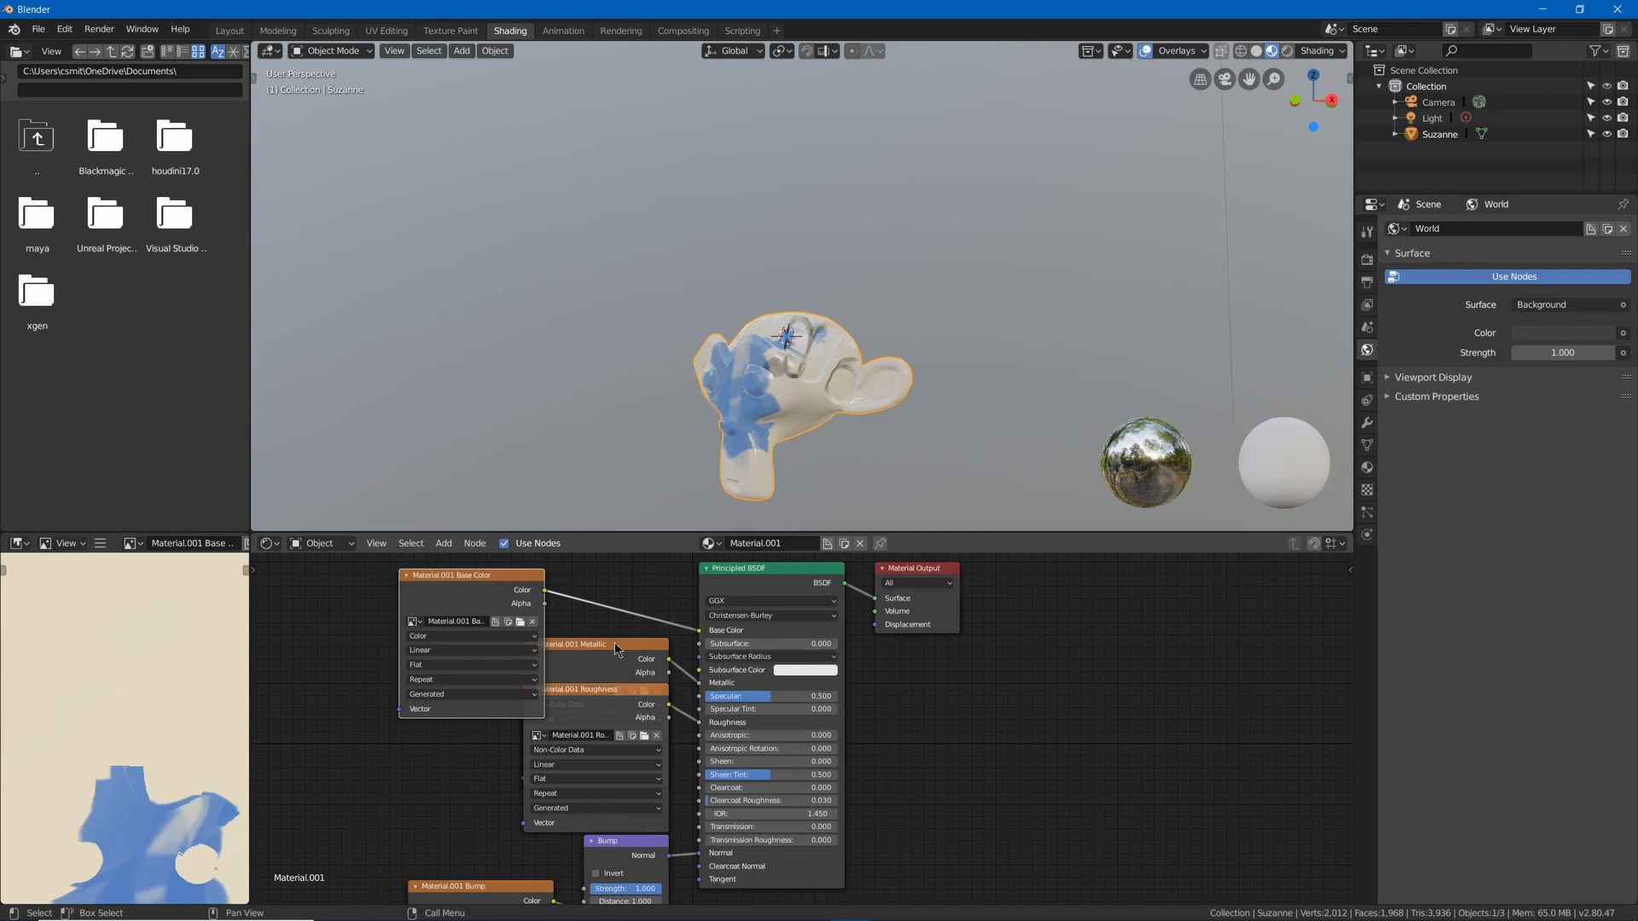
drag(600, 649, 596, 652)
click(566, 829)
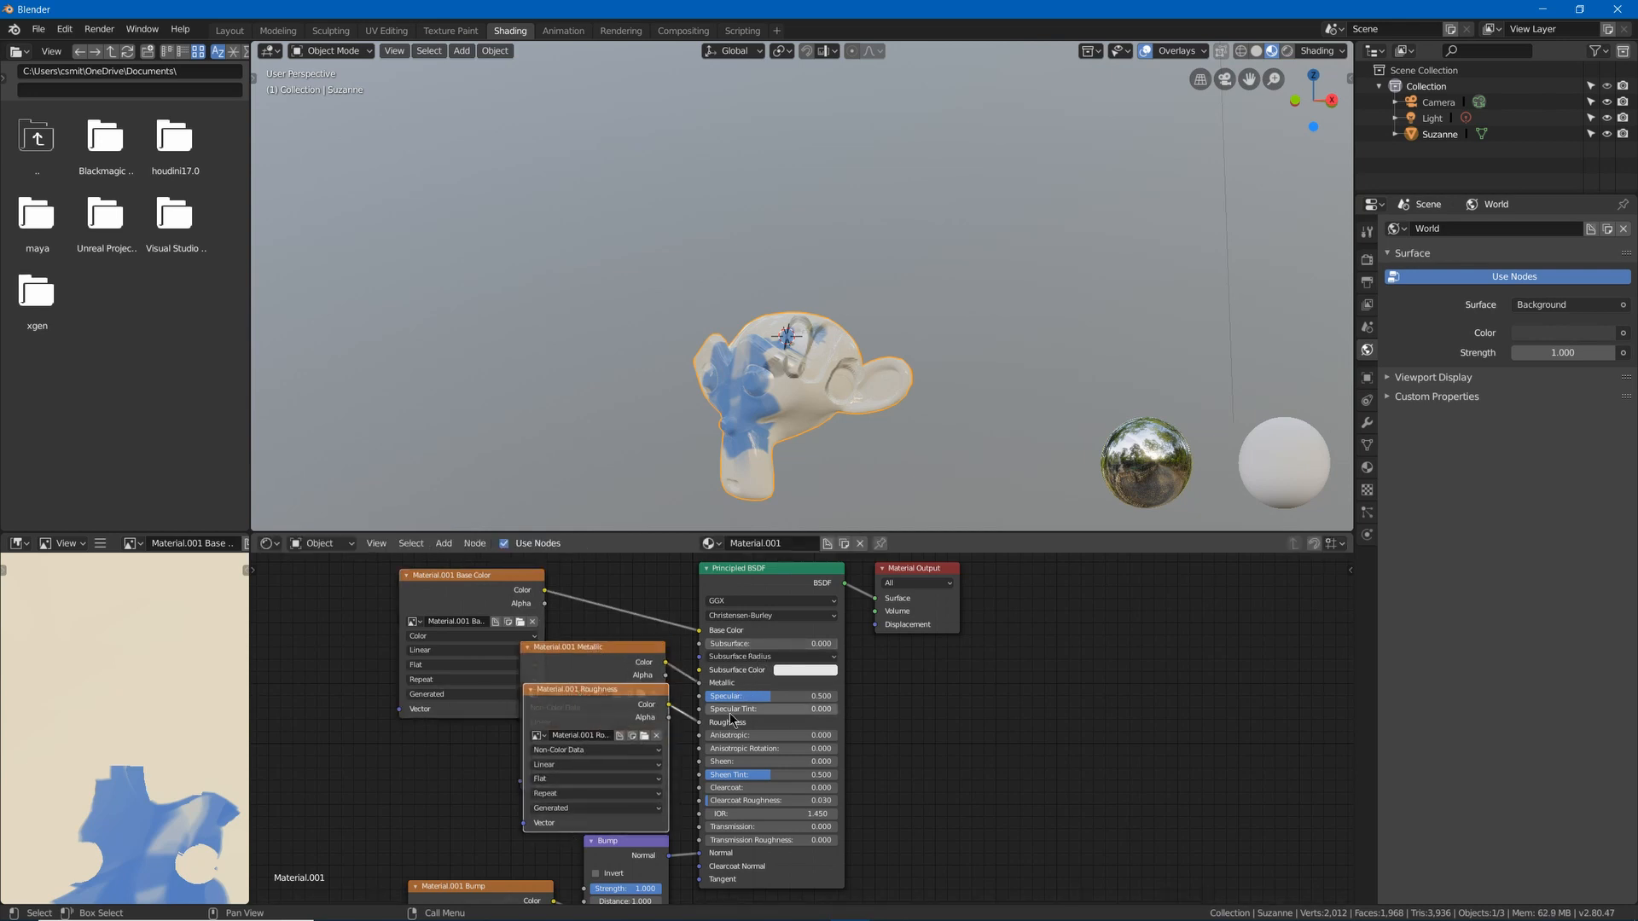
Examine how the Bump image texture and Bump node connect to the Principled BSDF, along with the other painted texture nodes.
shift+scroll(730, 719, down, 5)
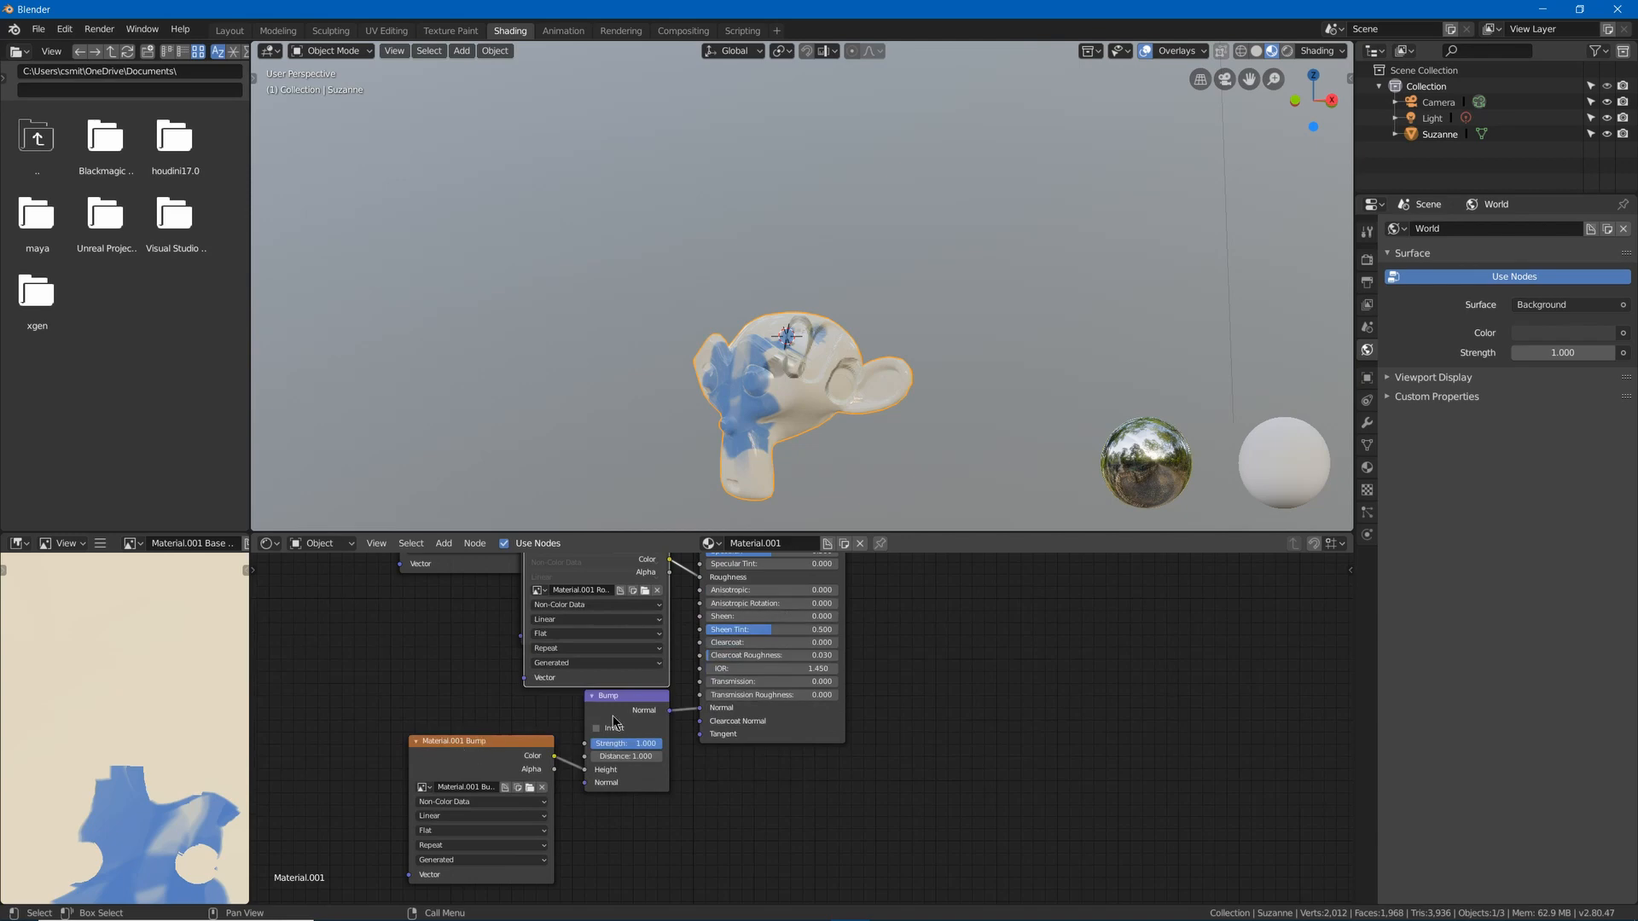
middle_drag(884, 724, 736, 877)
scroll(750, 832, down, 2)
shift+scroll(593, 706, down, 1)
scroll(592, 705, up, 2)
scroll(592, 703, down, 1)
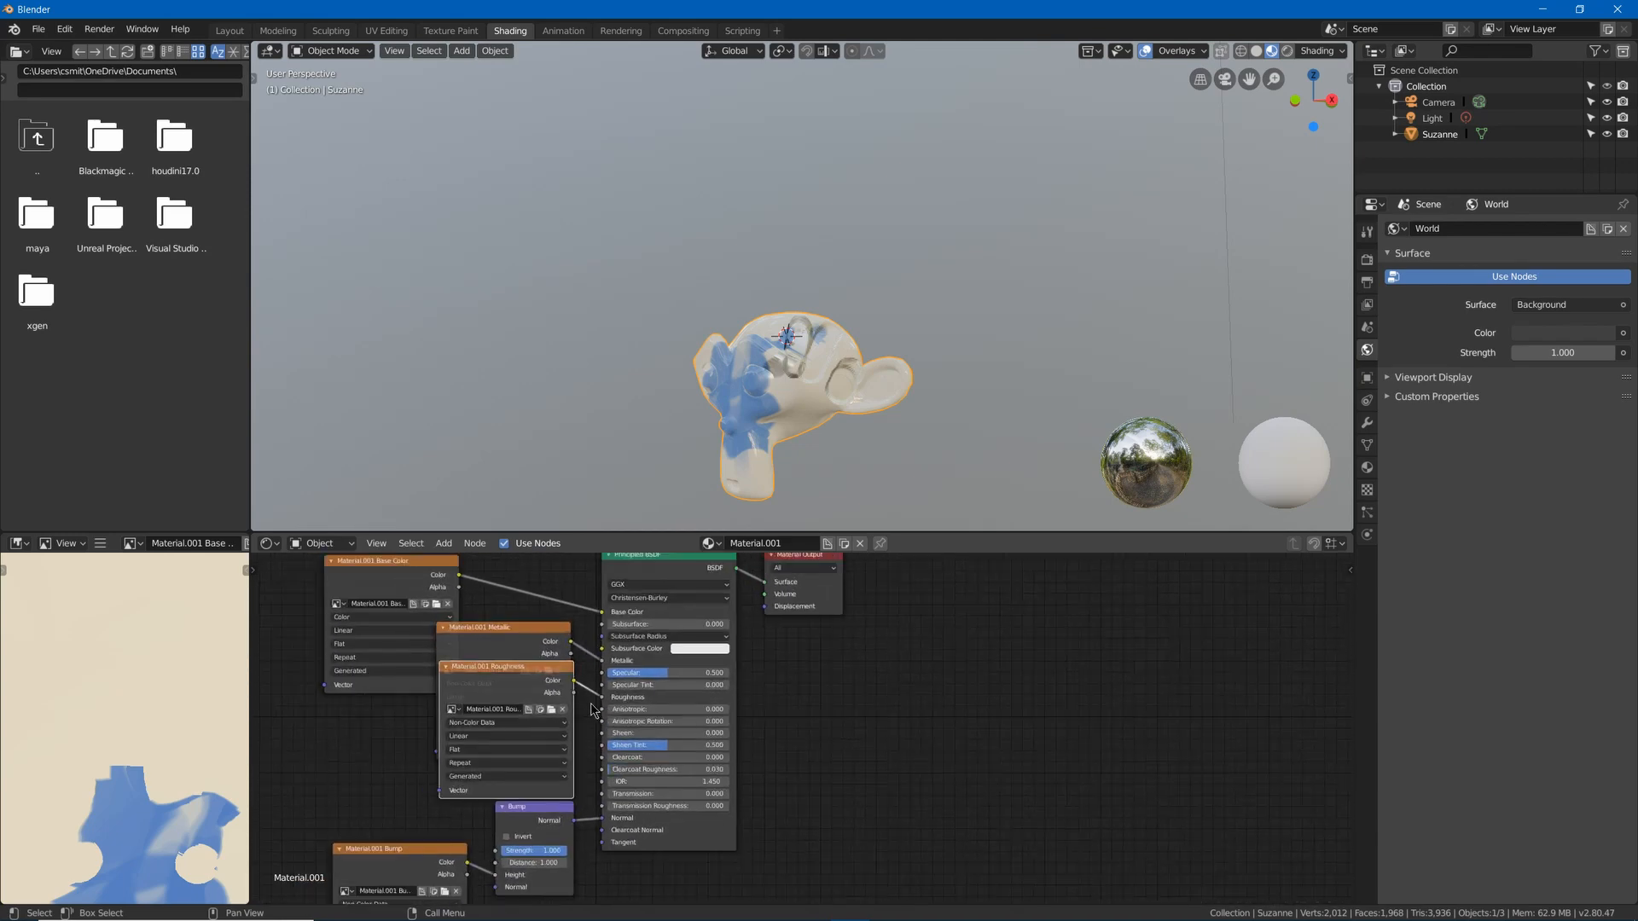
Drive the Principled BSDF's Roughness from the Base Color texture and move the disconnected Metallic and Roughness texture nodes aside.
drag(601, 661, 589, 699)
mouse_move(459, 576)
mouse_down()
mouse_move(599, 664)
mouse_move(601, 697)
mouse_up()
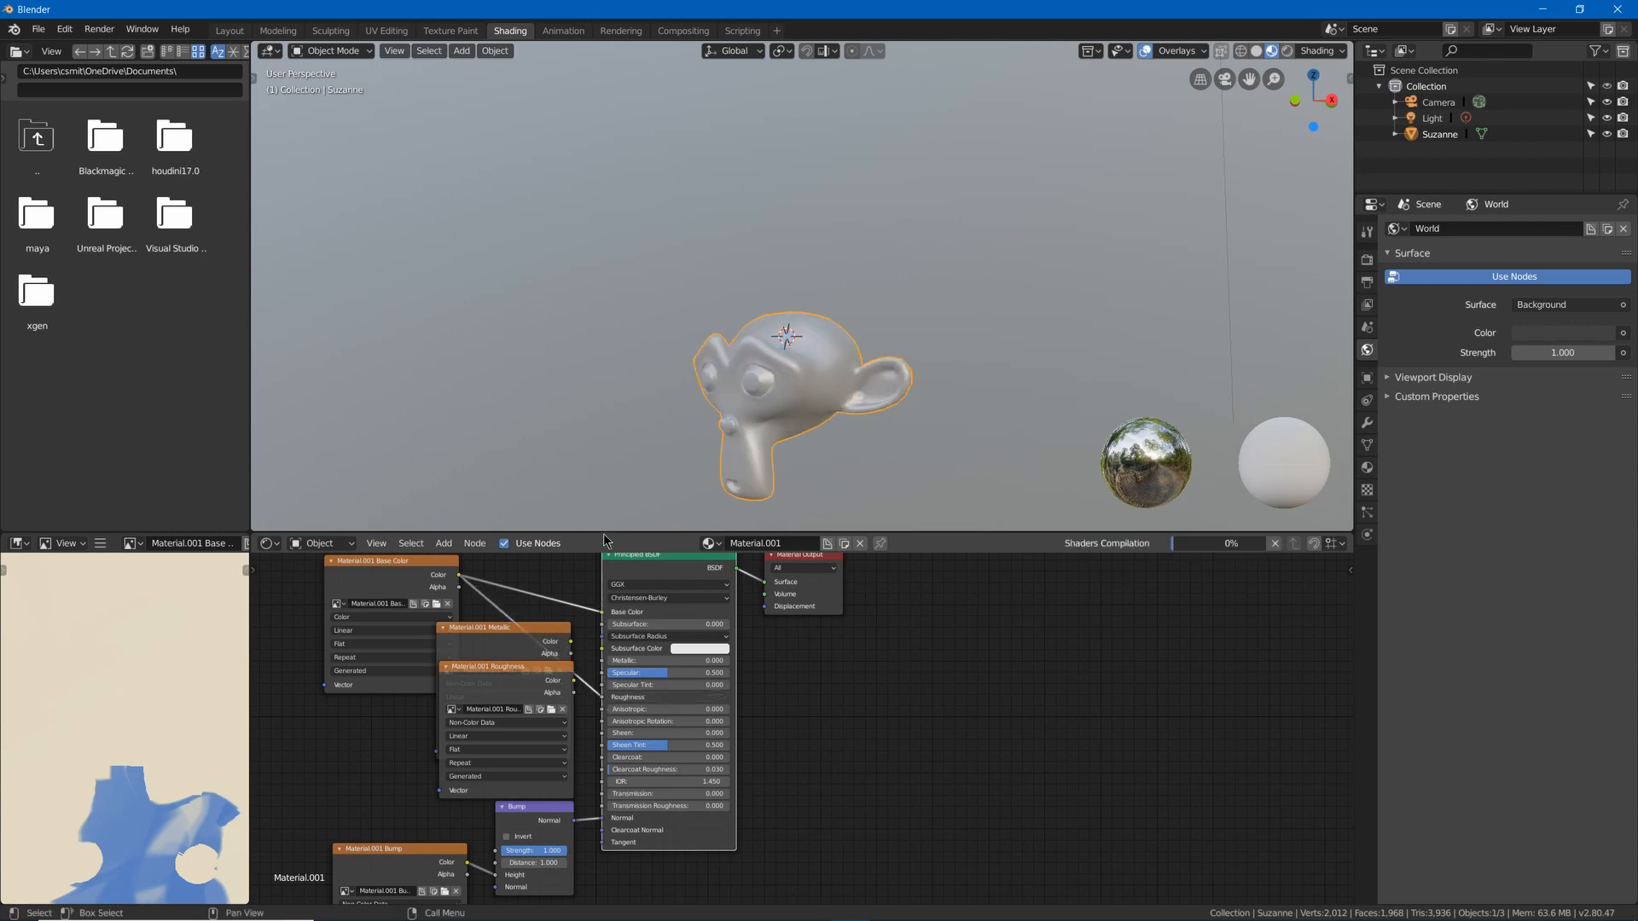
middle_drag(671, 422, 724, 424)
scroll(723, 424, up, 3)
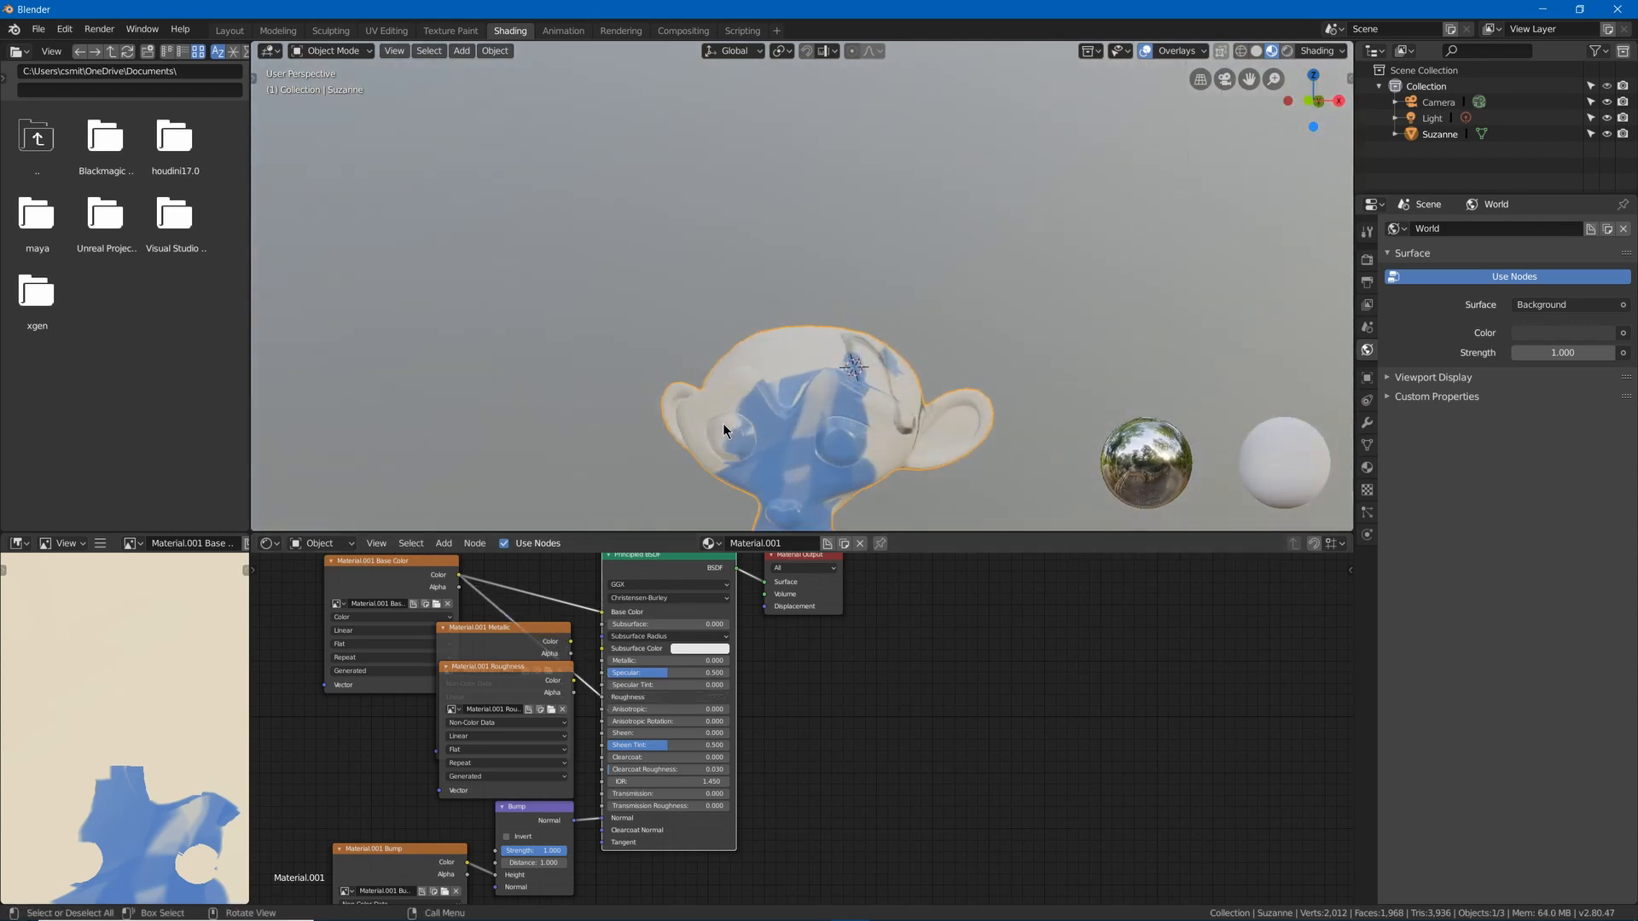
middle_drag(828, 437, 751, 443)
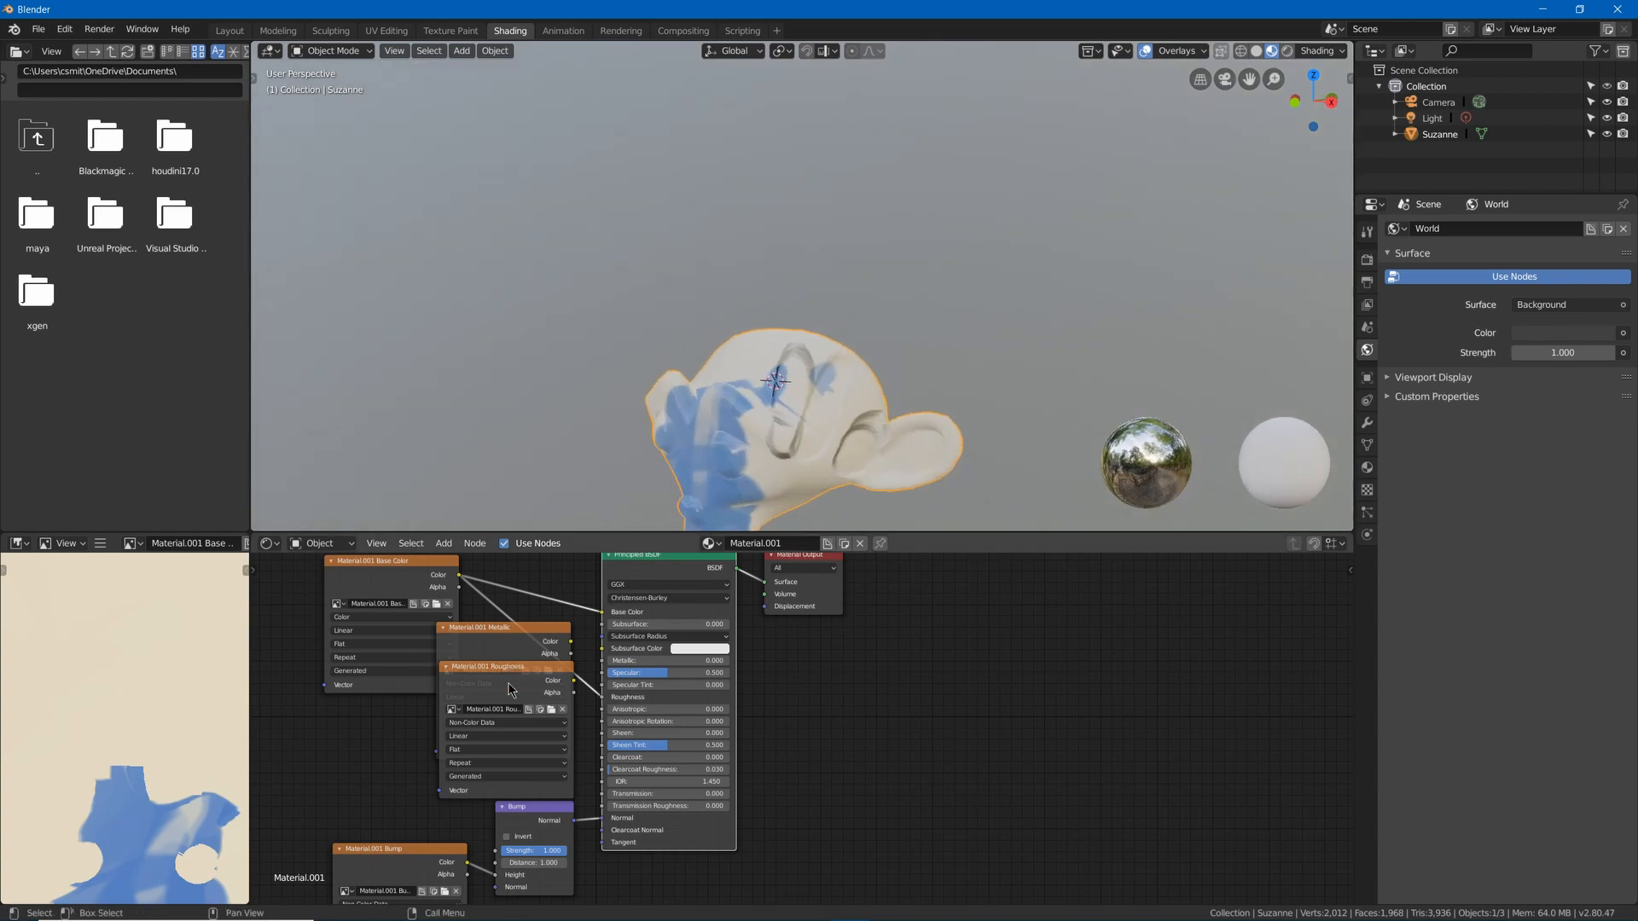
drag(510, 689, 377, 773)
drag(383, 673, 264, 683)
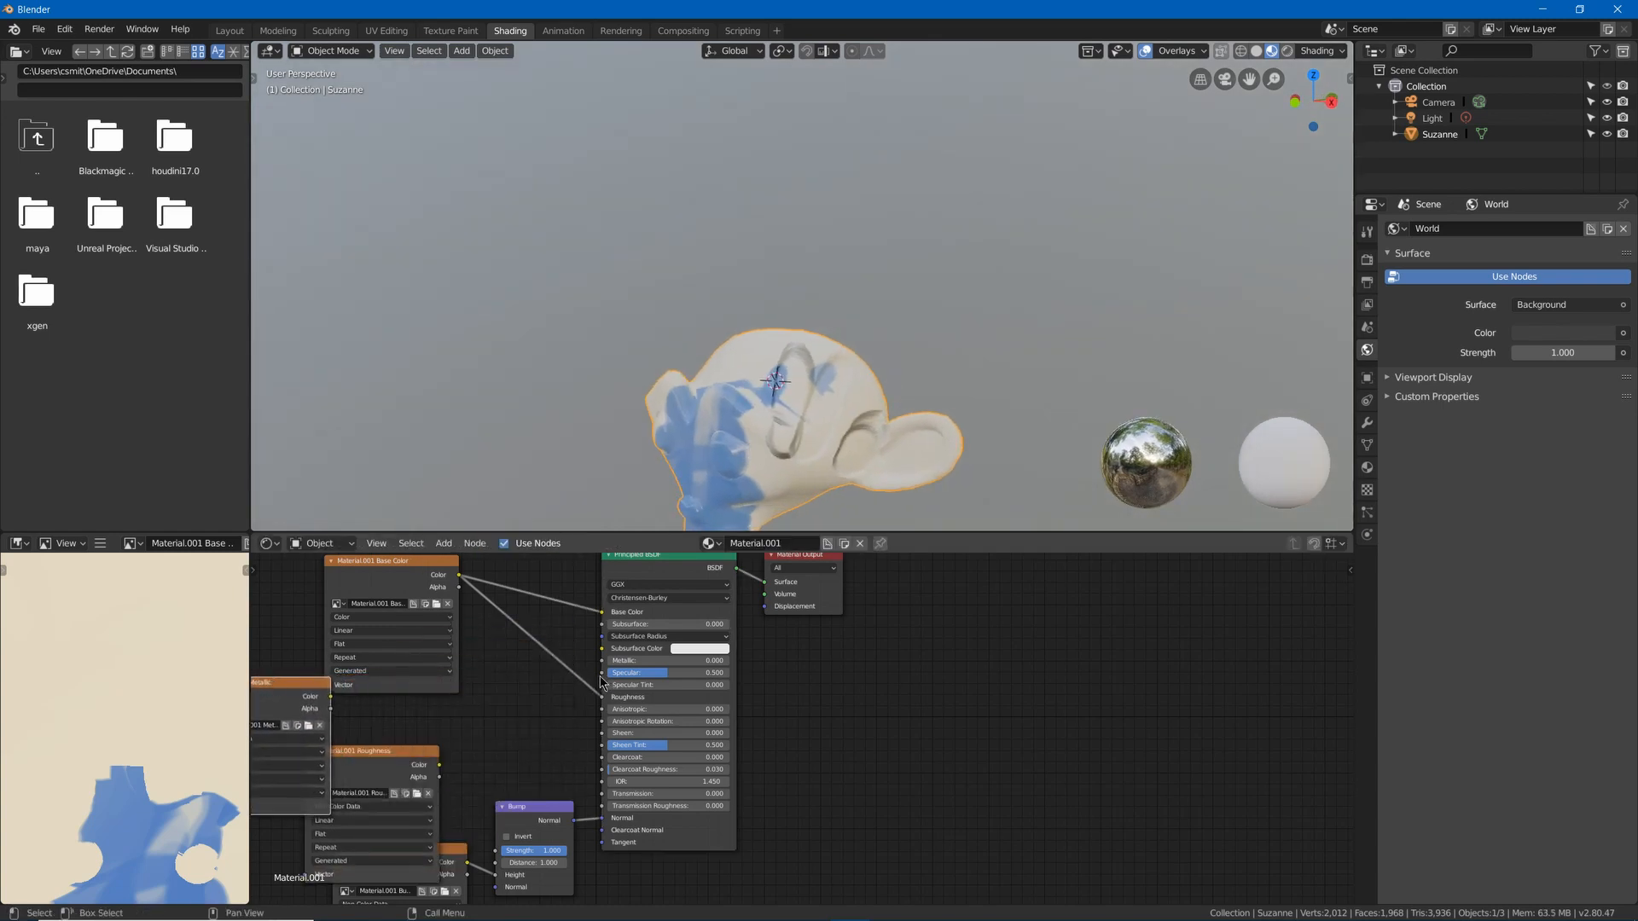
Insert a ColorRamp between the Base Color texture and the Roughness input, and move its black stop to position 0.736.
key(shift+a)
click(495, 676)
text(ramp)
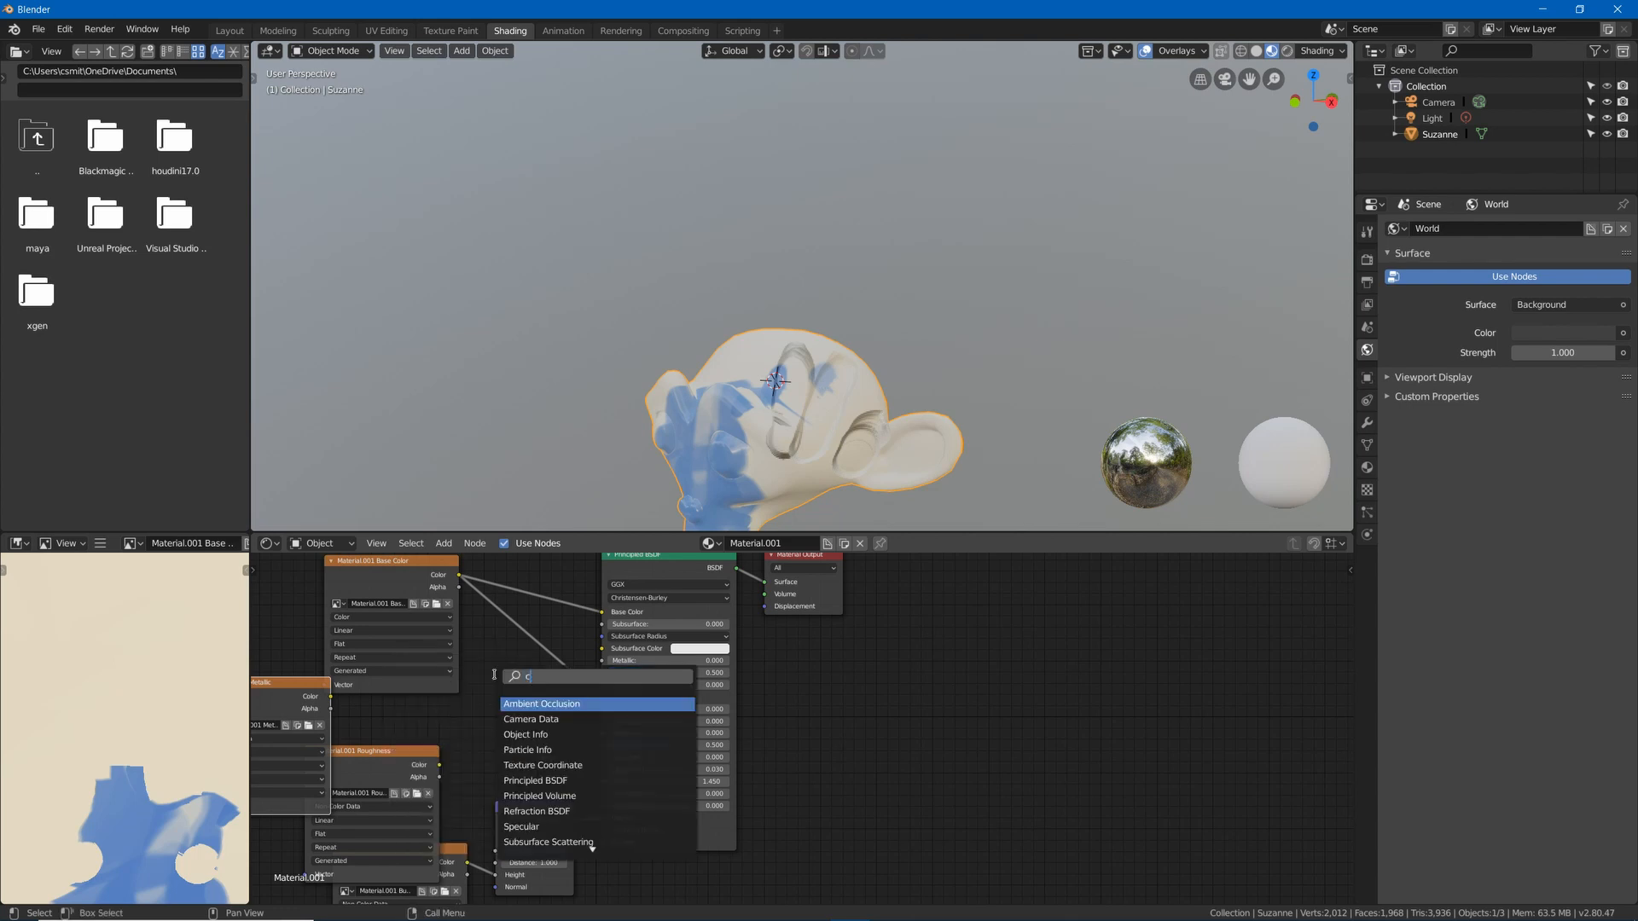
key(Return)
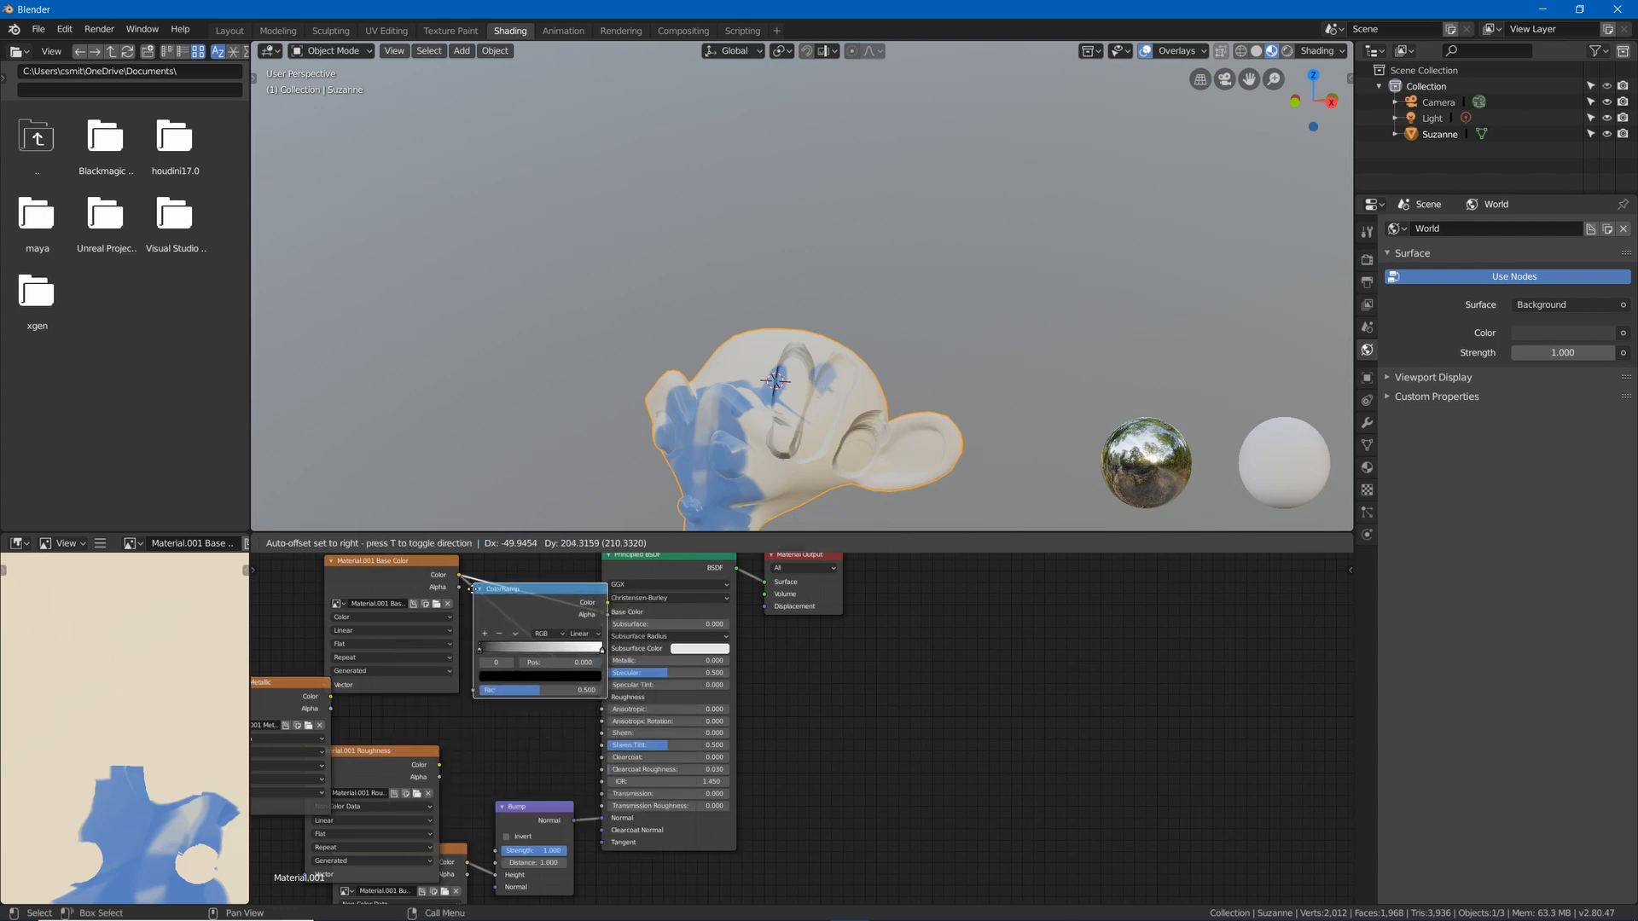
click(504, 601)
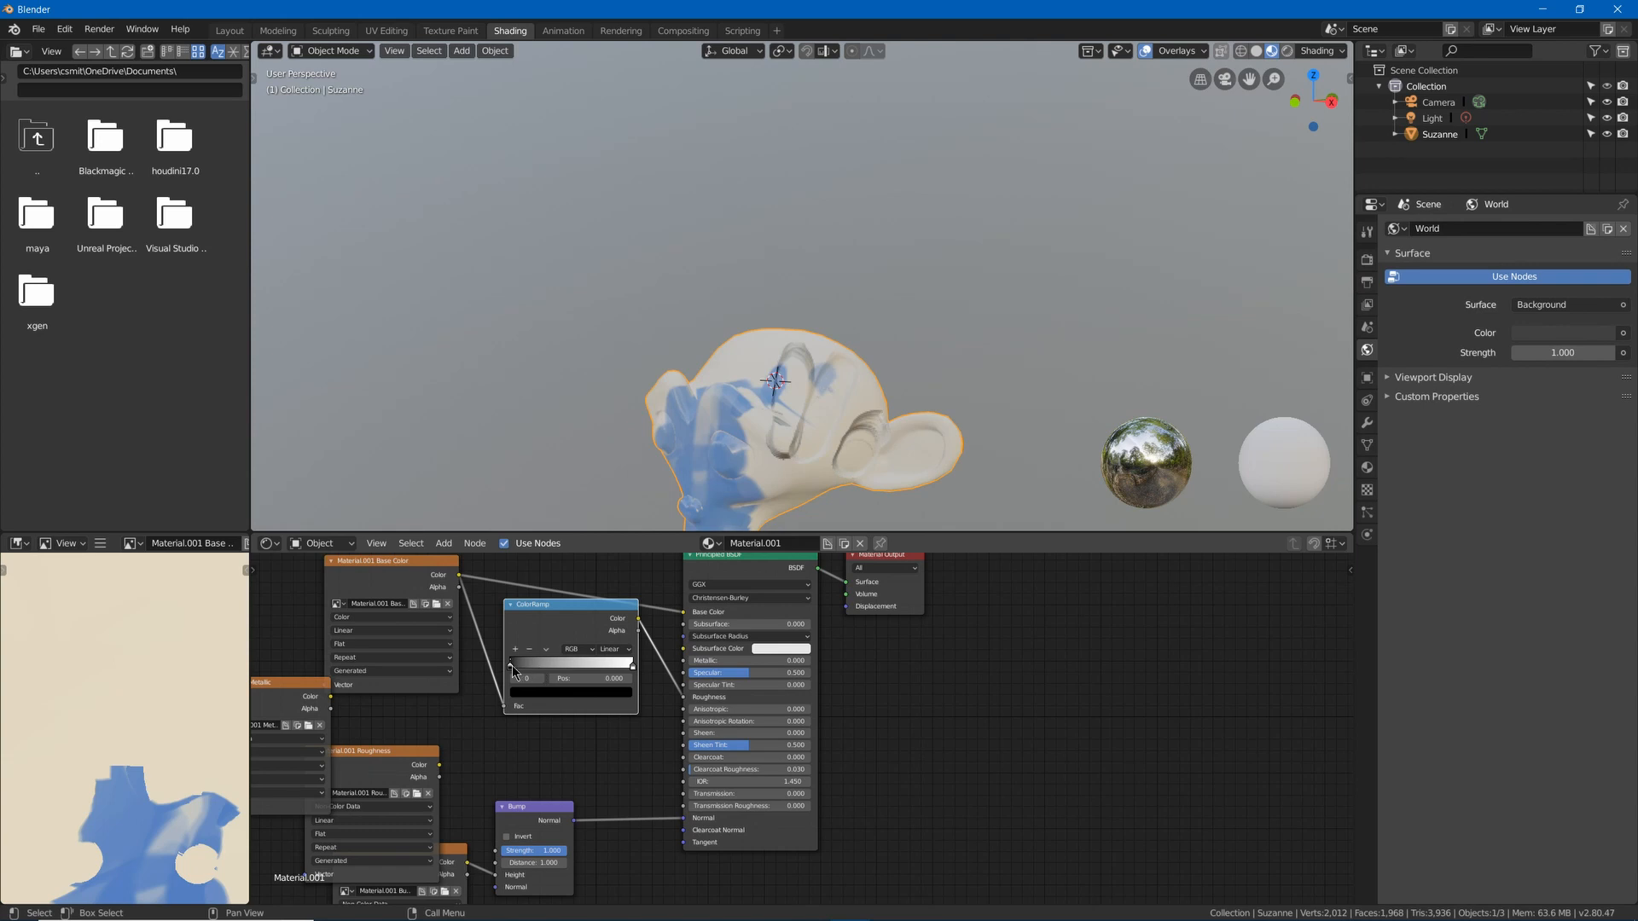
drag(513, 671, 600, 673)
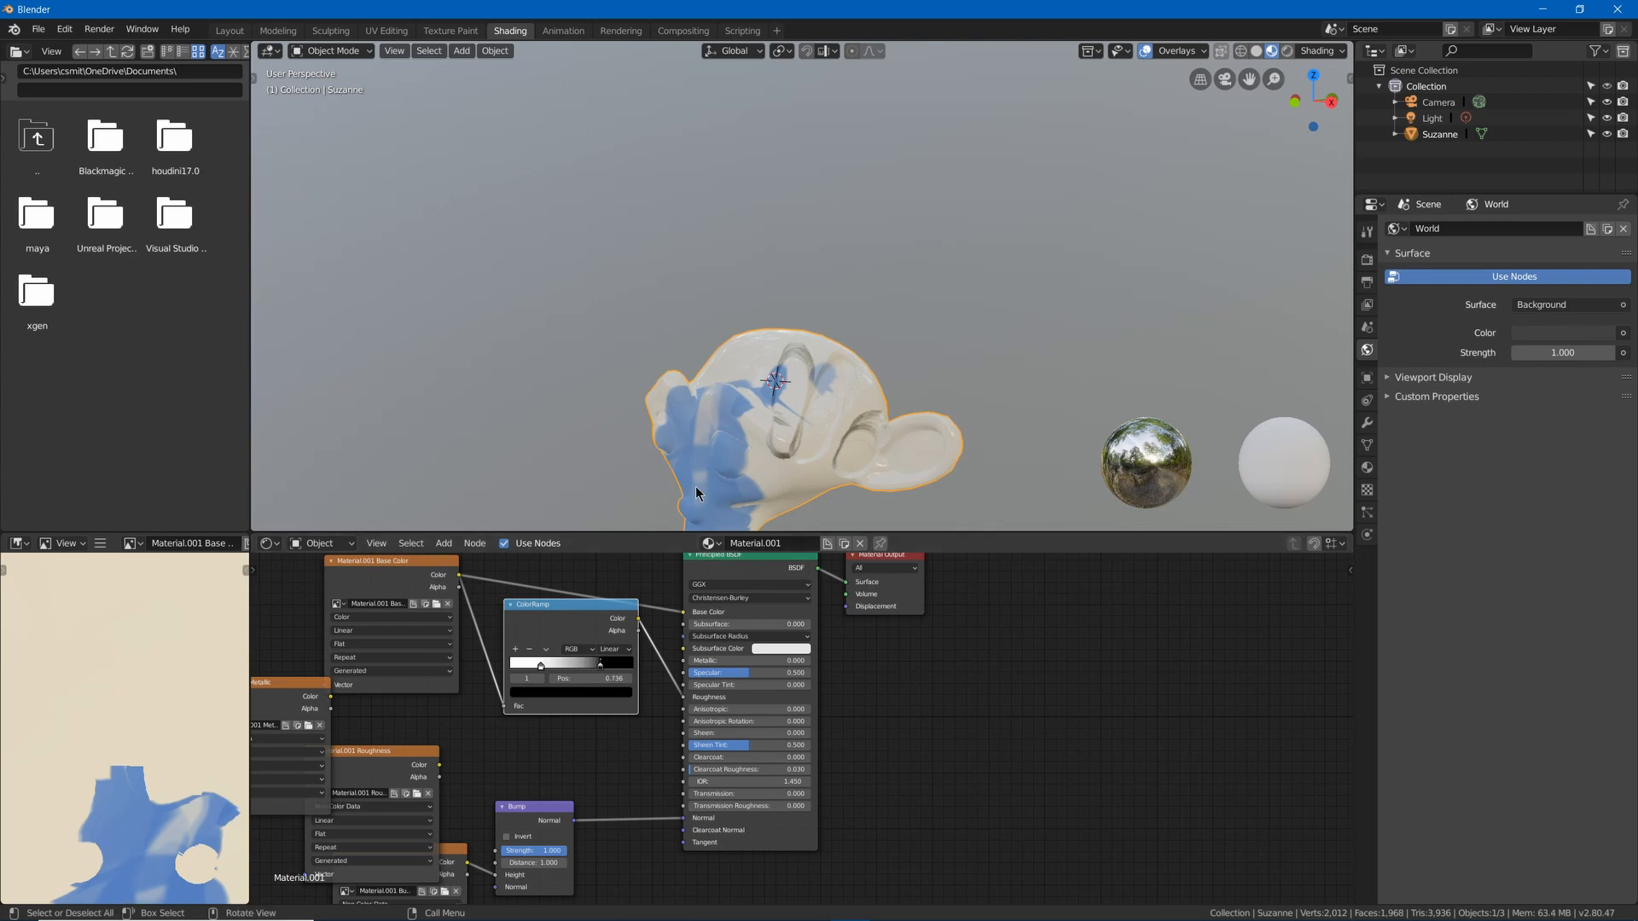
middle_drag(719, 446, 770, 431)
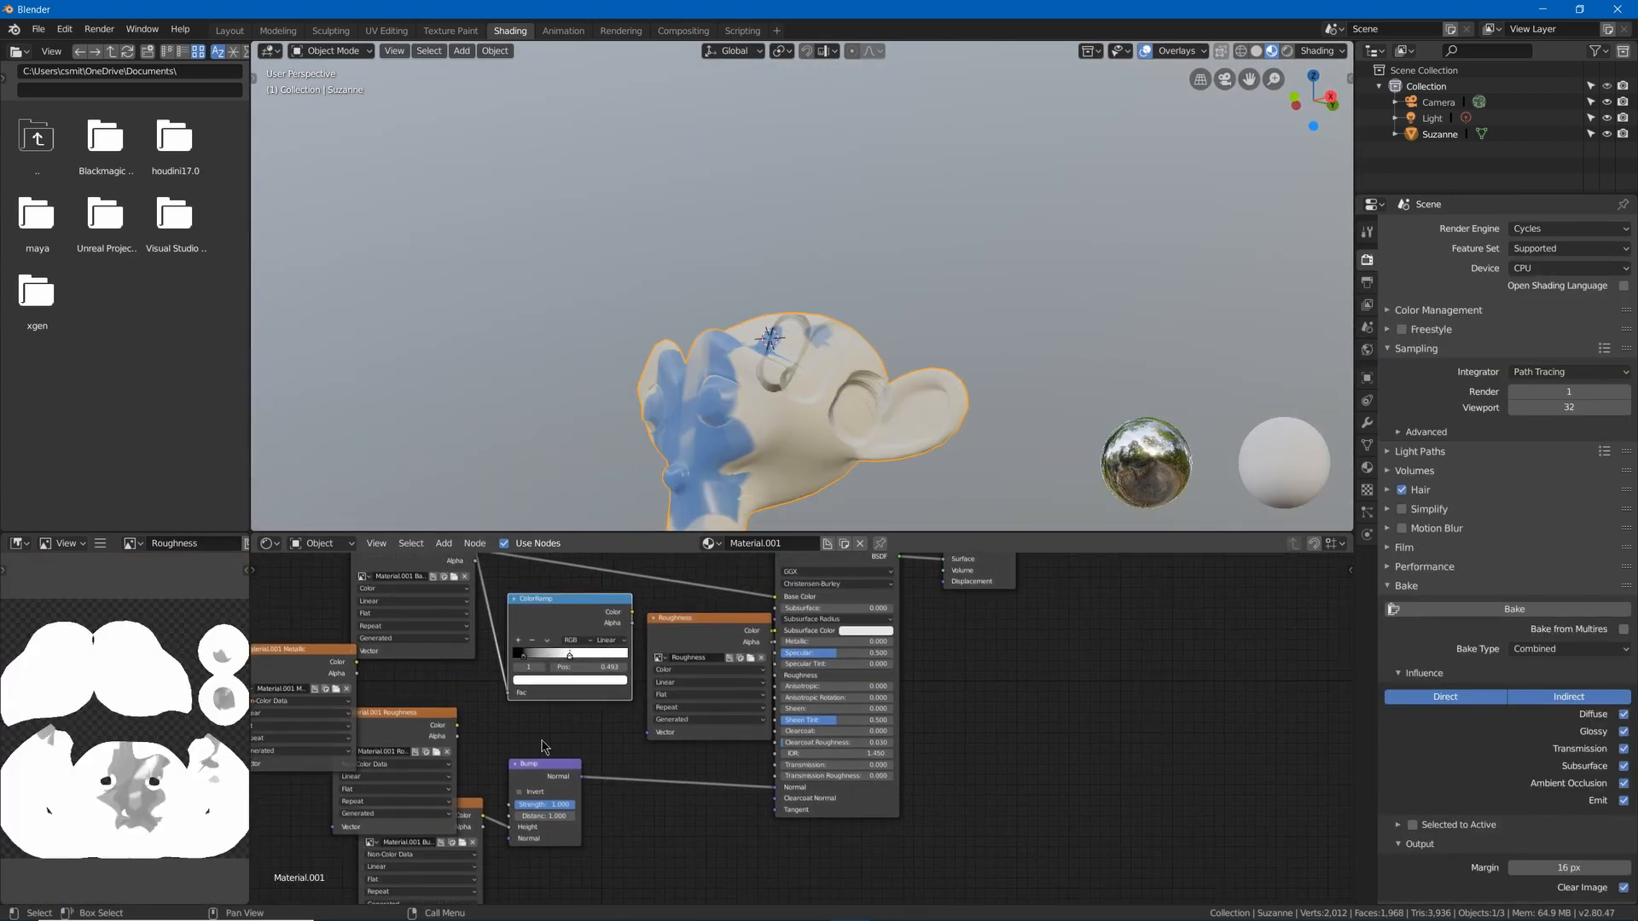
Reposition the Bump node and its Material.001 Bump texture node to make room in the node layout.
middle_drag(554, 754, 561, 678)
drag(557, 688, 611, 735)
click(478, 731)
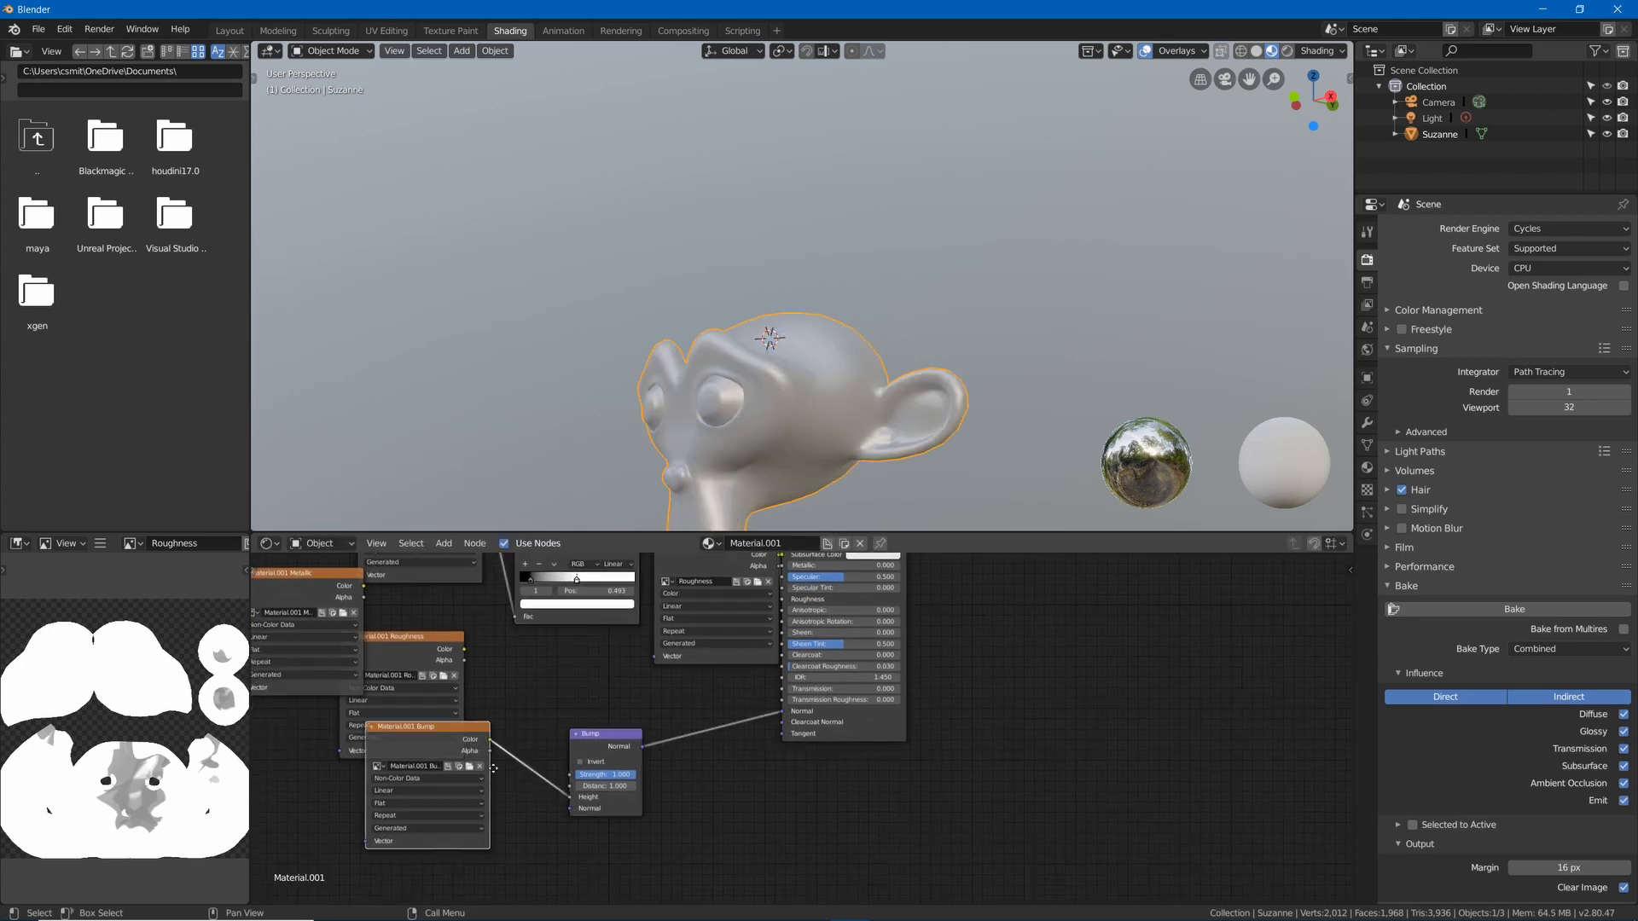
drag(488, 766, 516, 825)
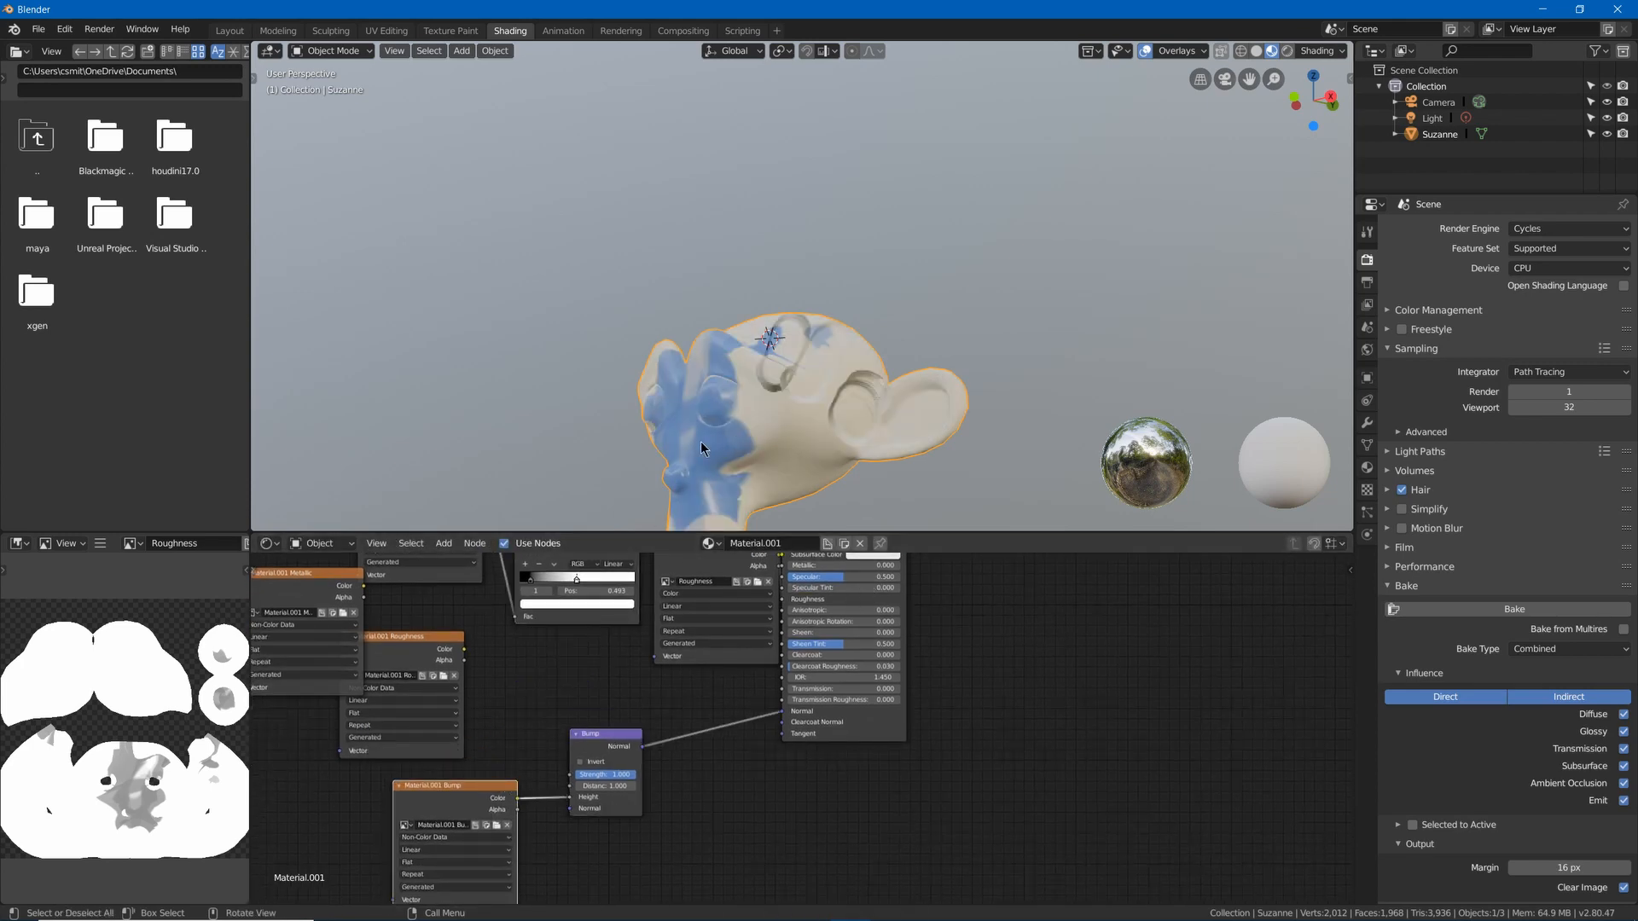
Add an Image Texture node in the empty area beyond the Principled BSDF node.
middle_drag(1057, 627, 870, 669)
key(shift+a)
click(816, 656)
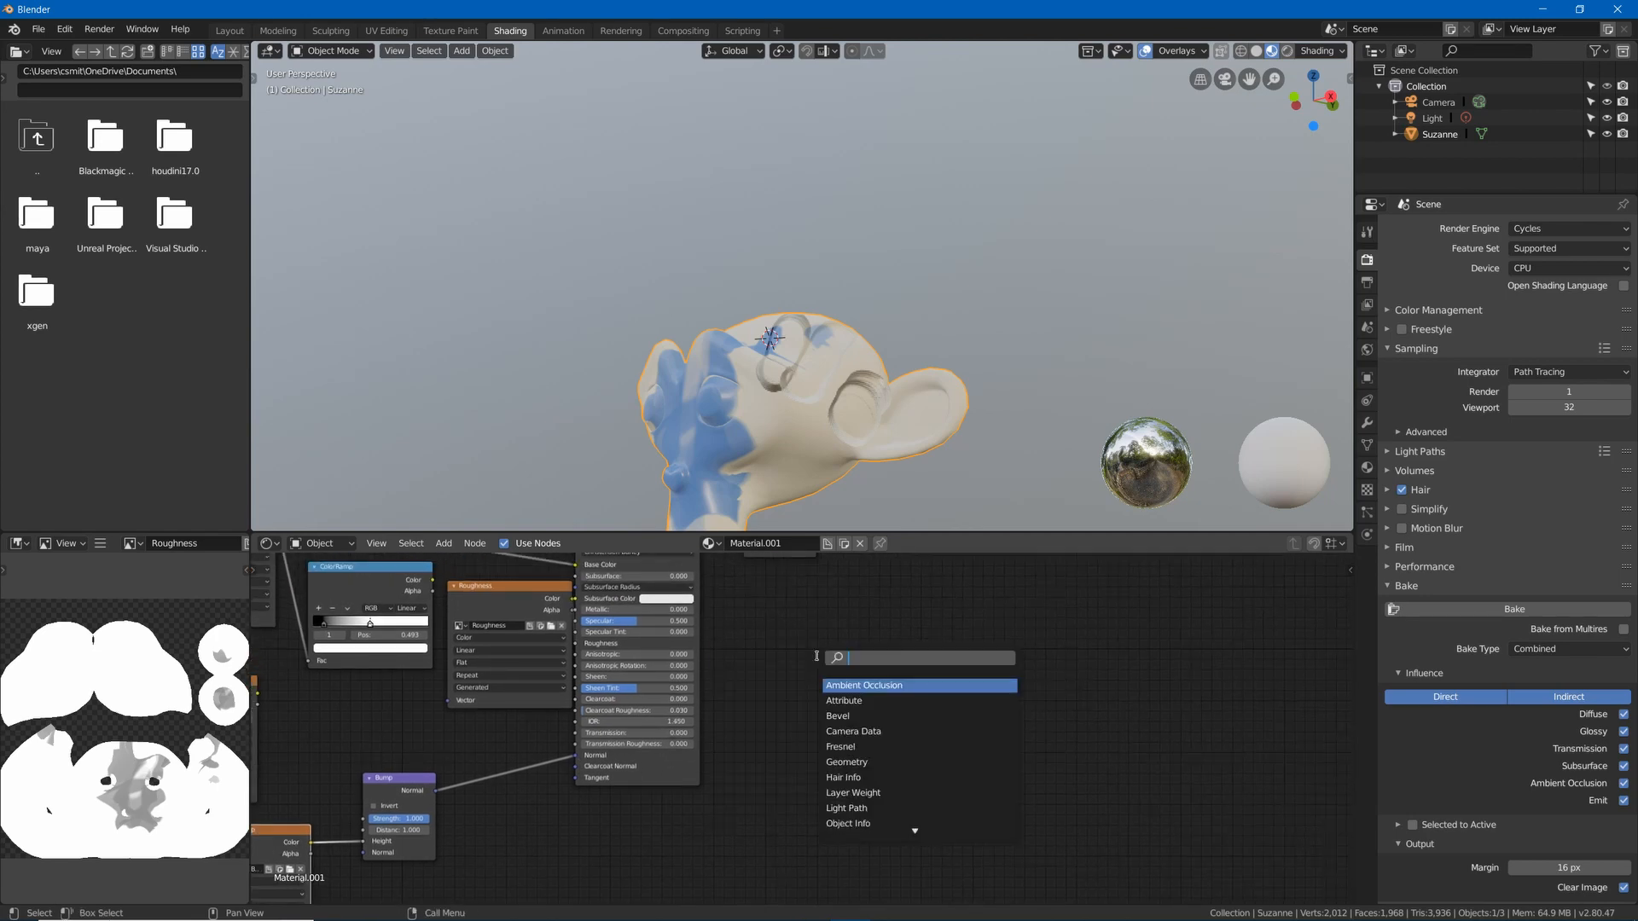
text(image)
key(Return)
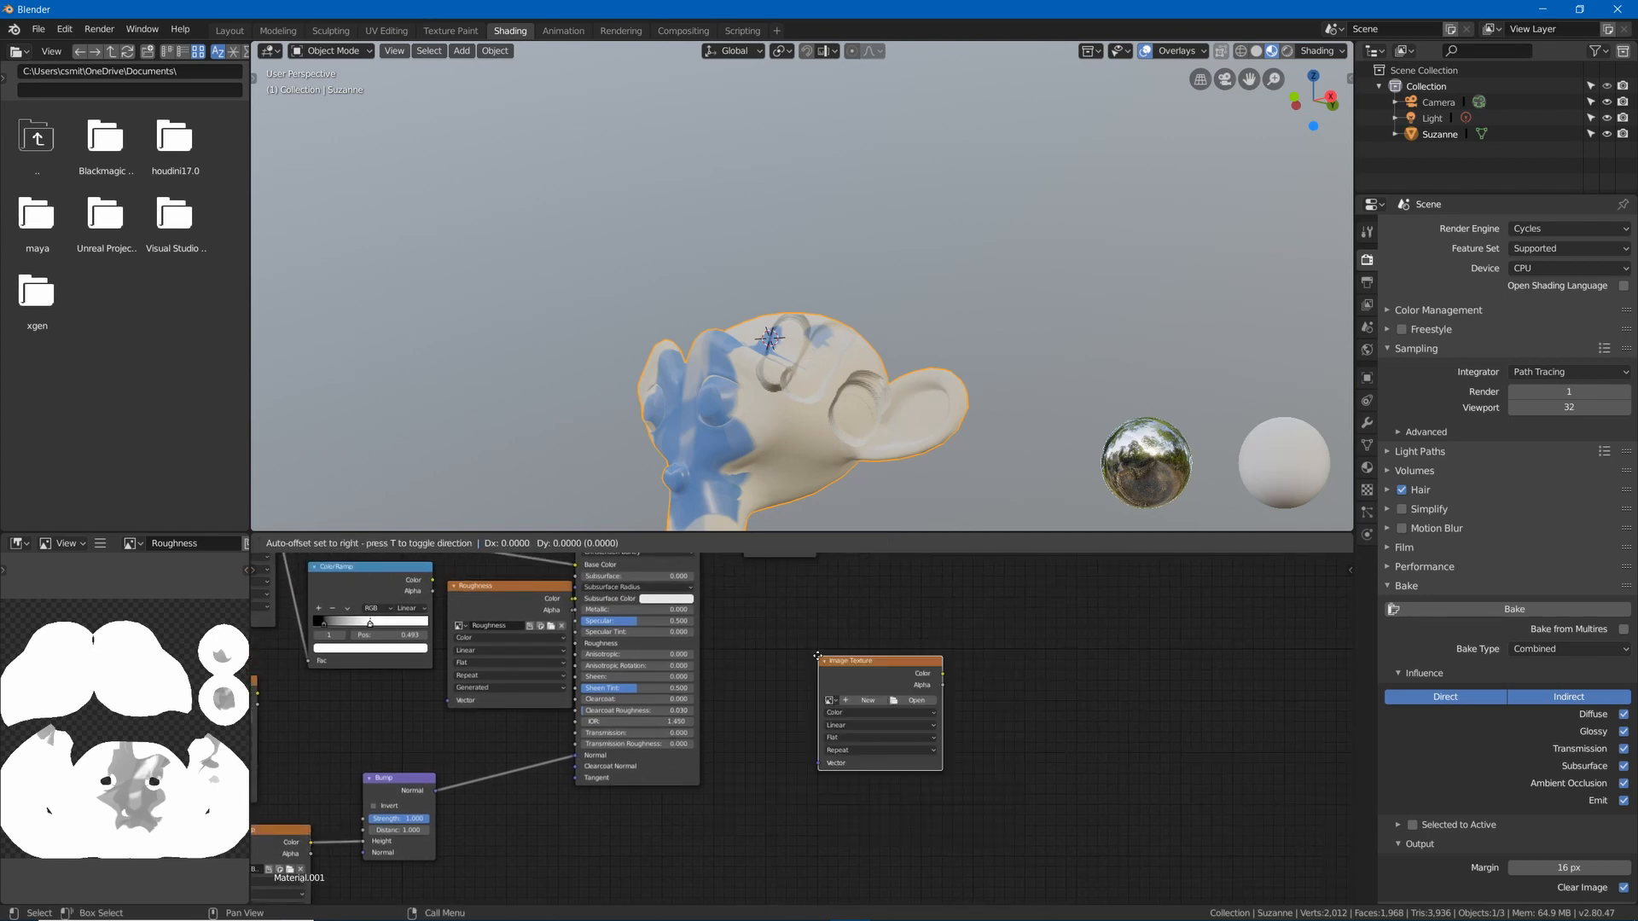
click(817, 656)
Create a new 1024 × 1024 px image named Normal in the unassigned Image Texture node.
click(844, 701)
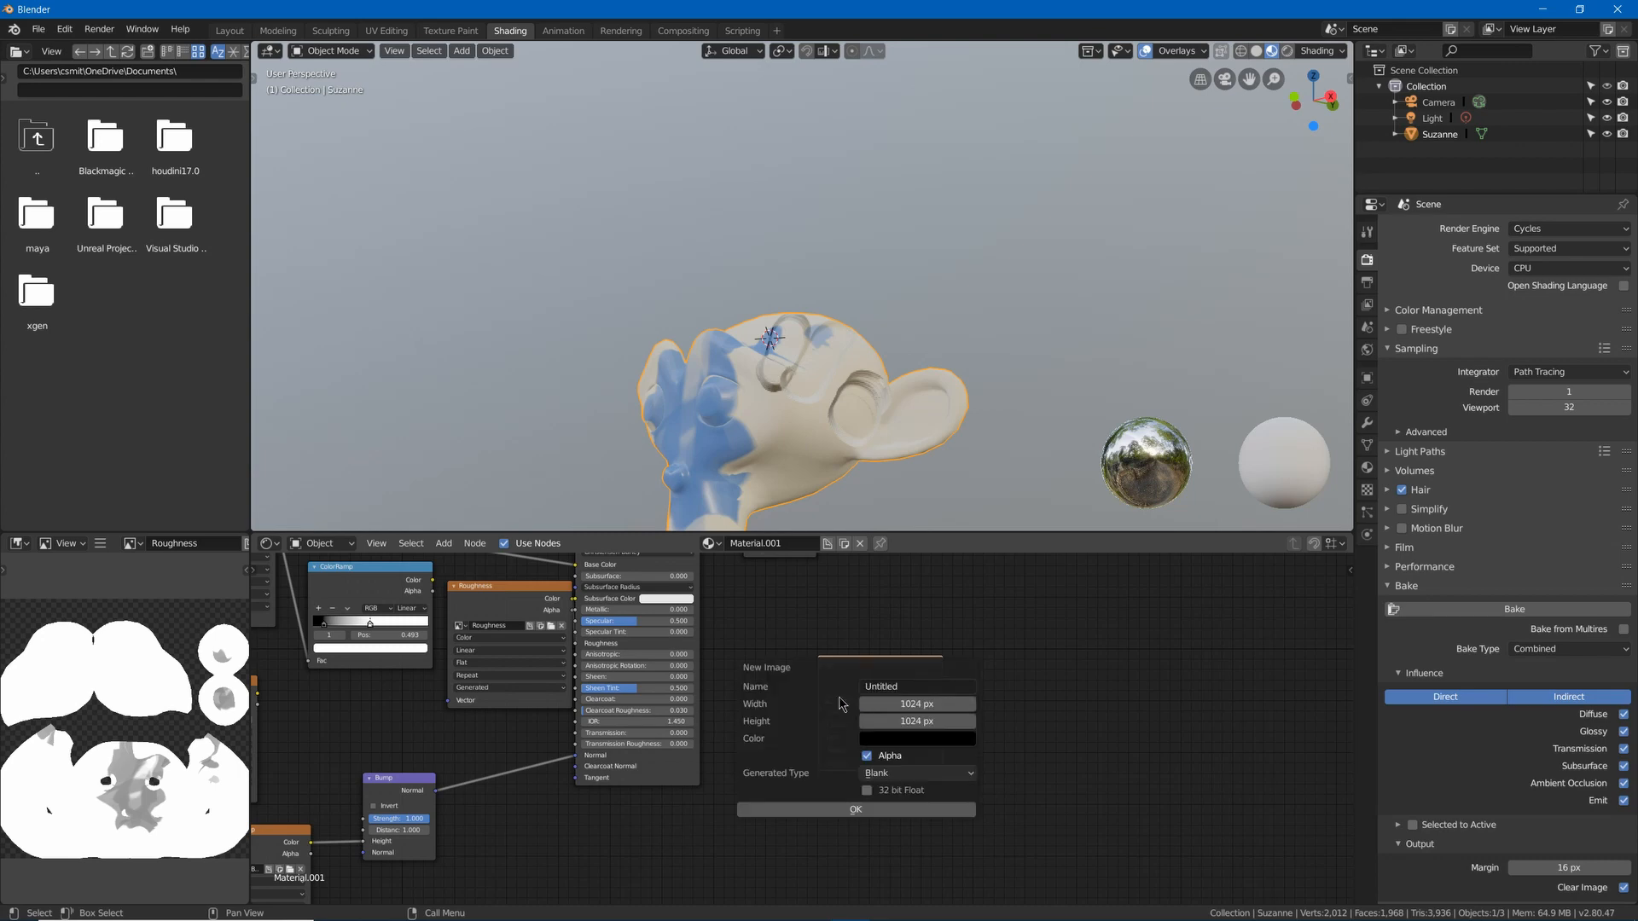
click(911, 686)
text(Nor)
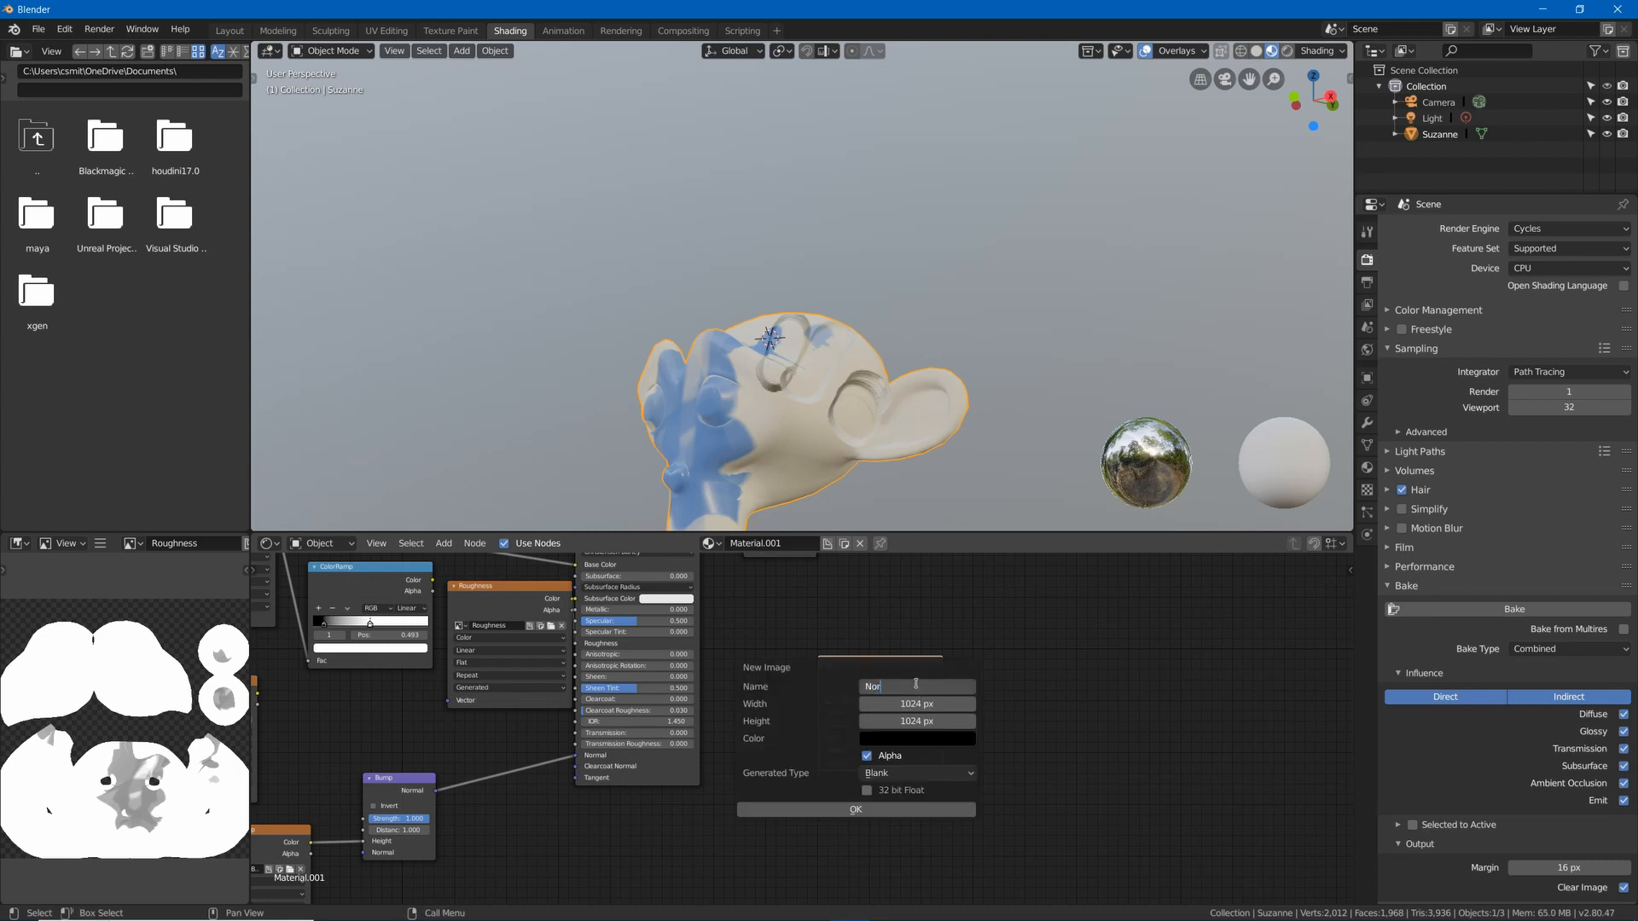
text(mal)
key(Return)
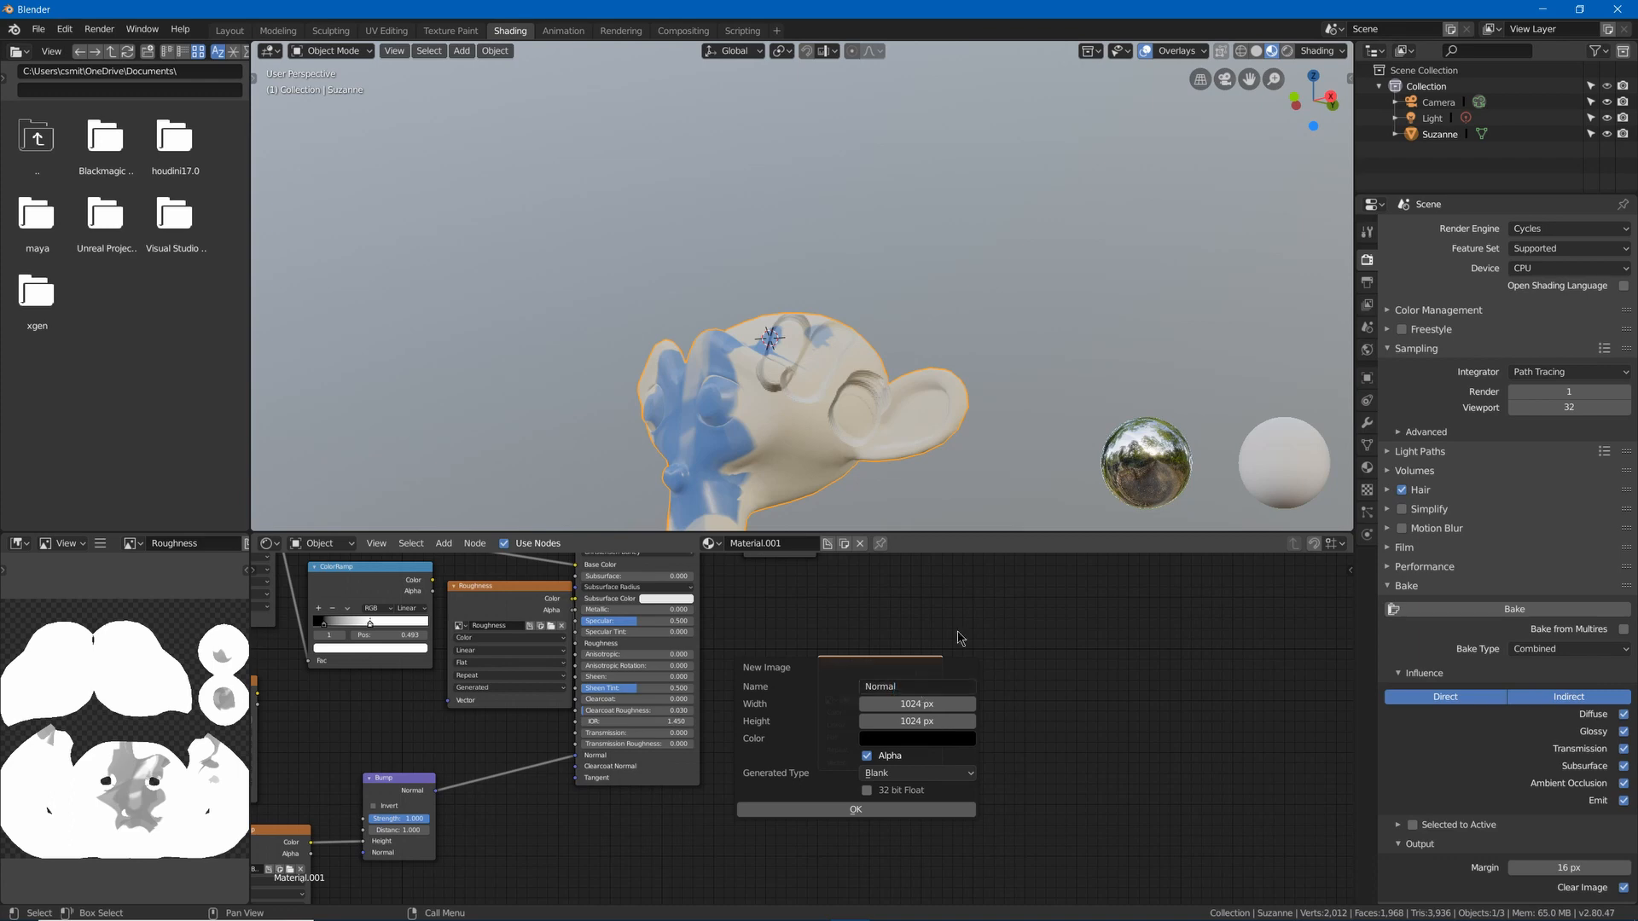
click(853, 808)
middle_drag(862, 623, 819, 686)
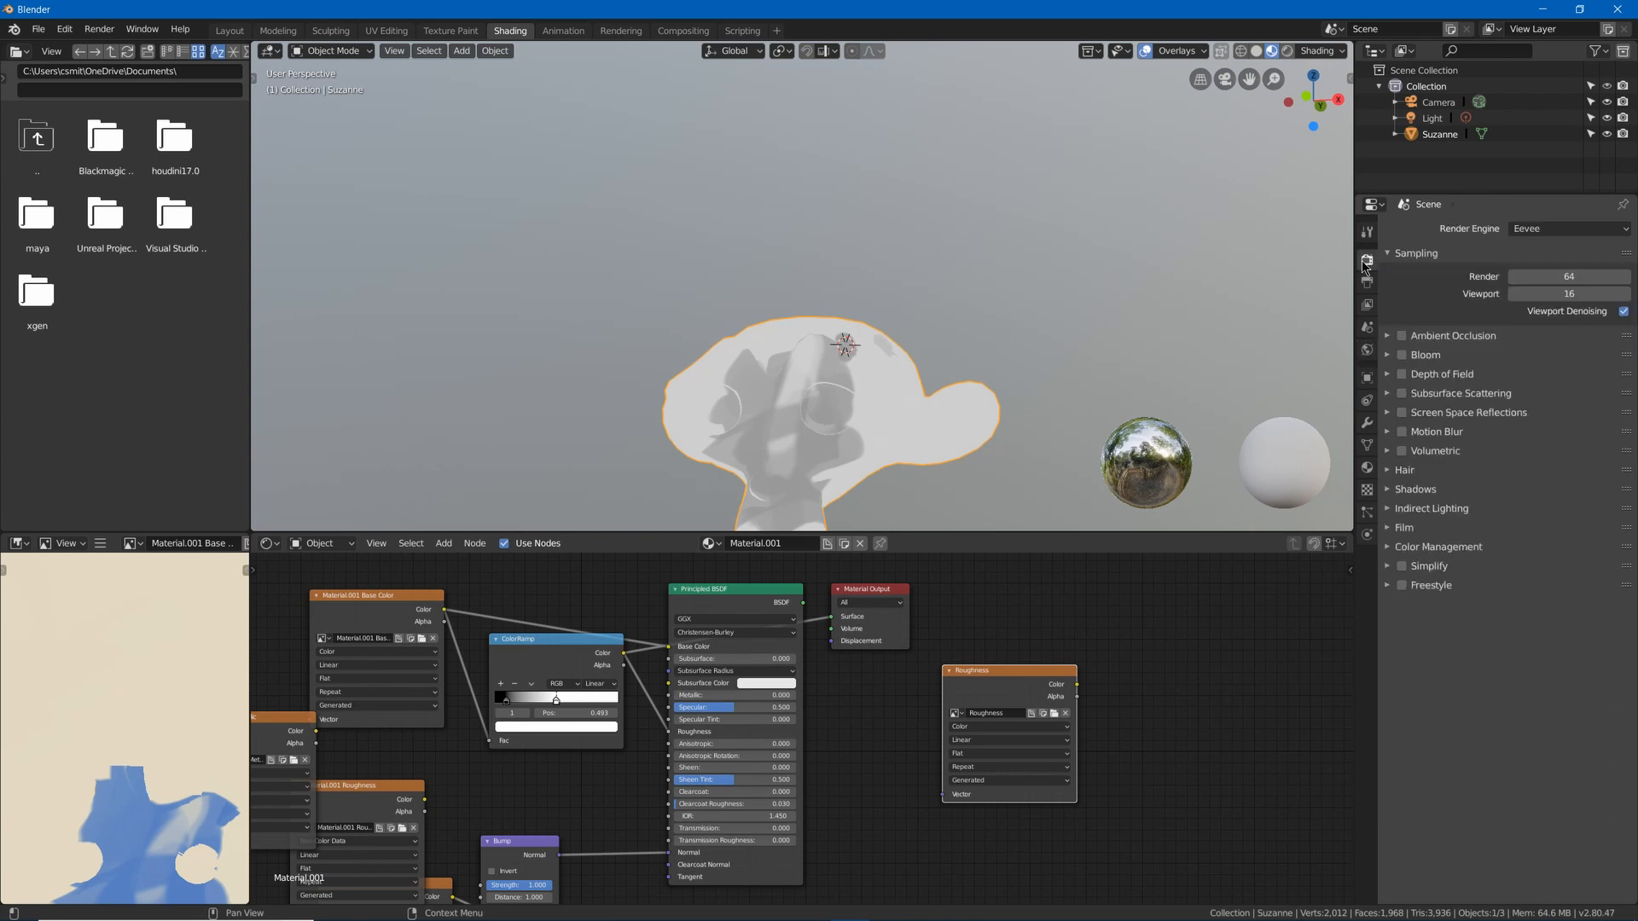
Set the render engine to Cycles and the render samples to 1.
click(1517, 239)
click(1528, 287)
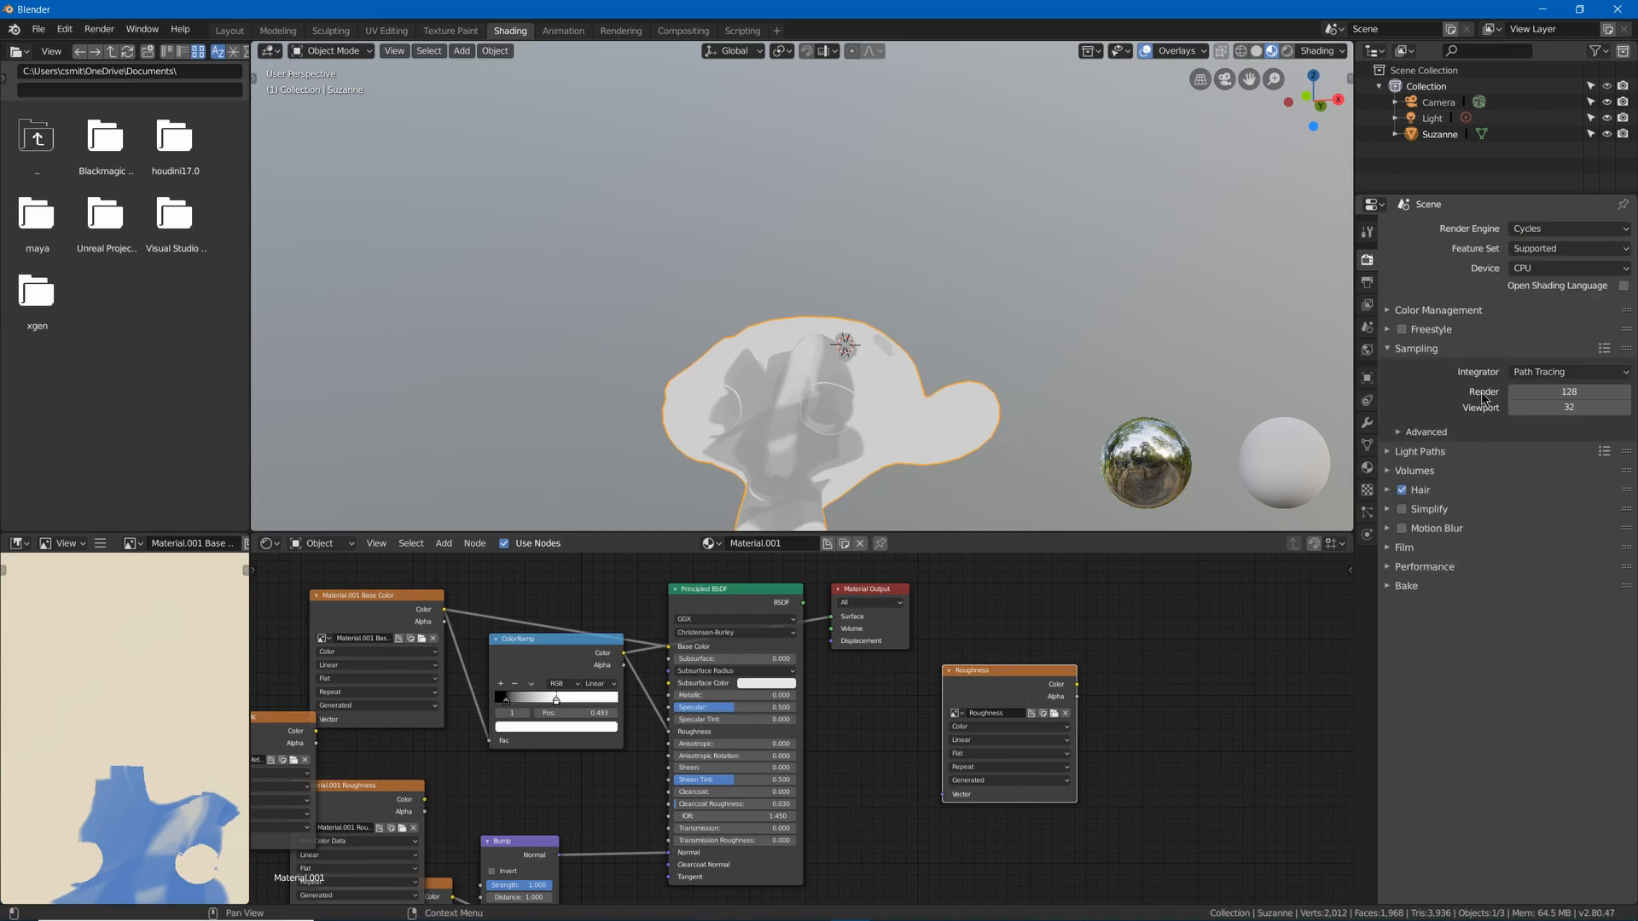
click(1559, 390)
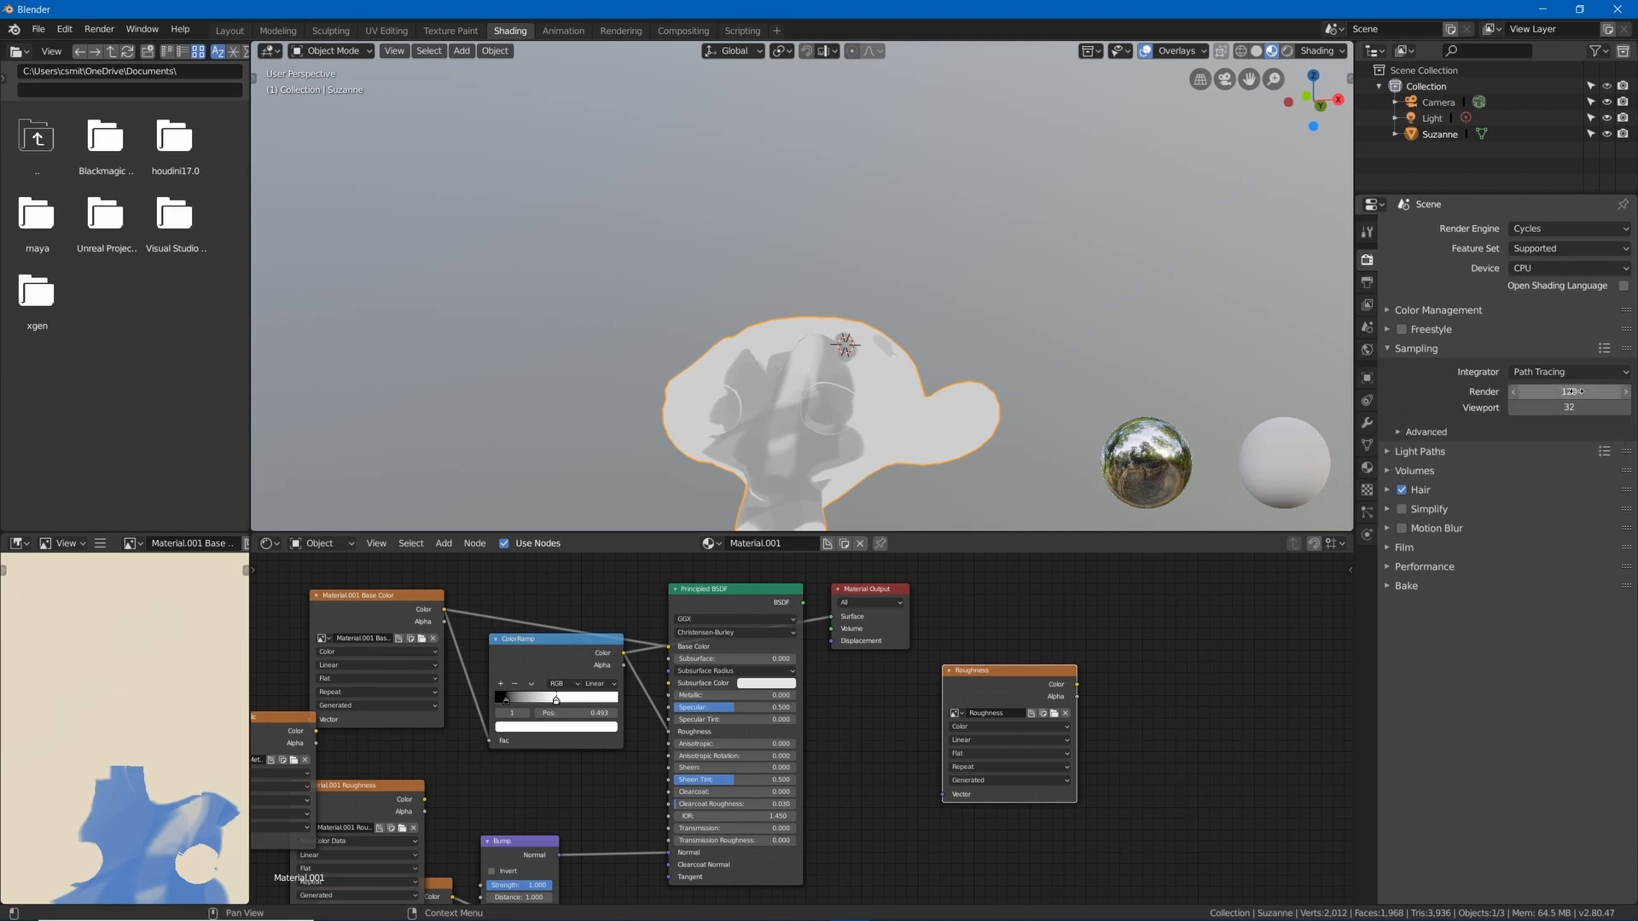
key(BackSpace)
text(1)
key(Return)
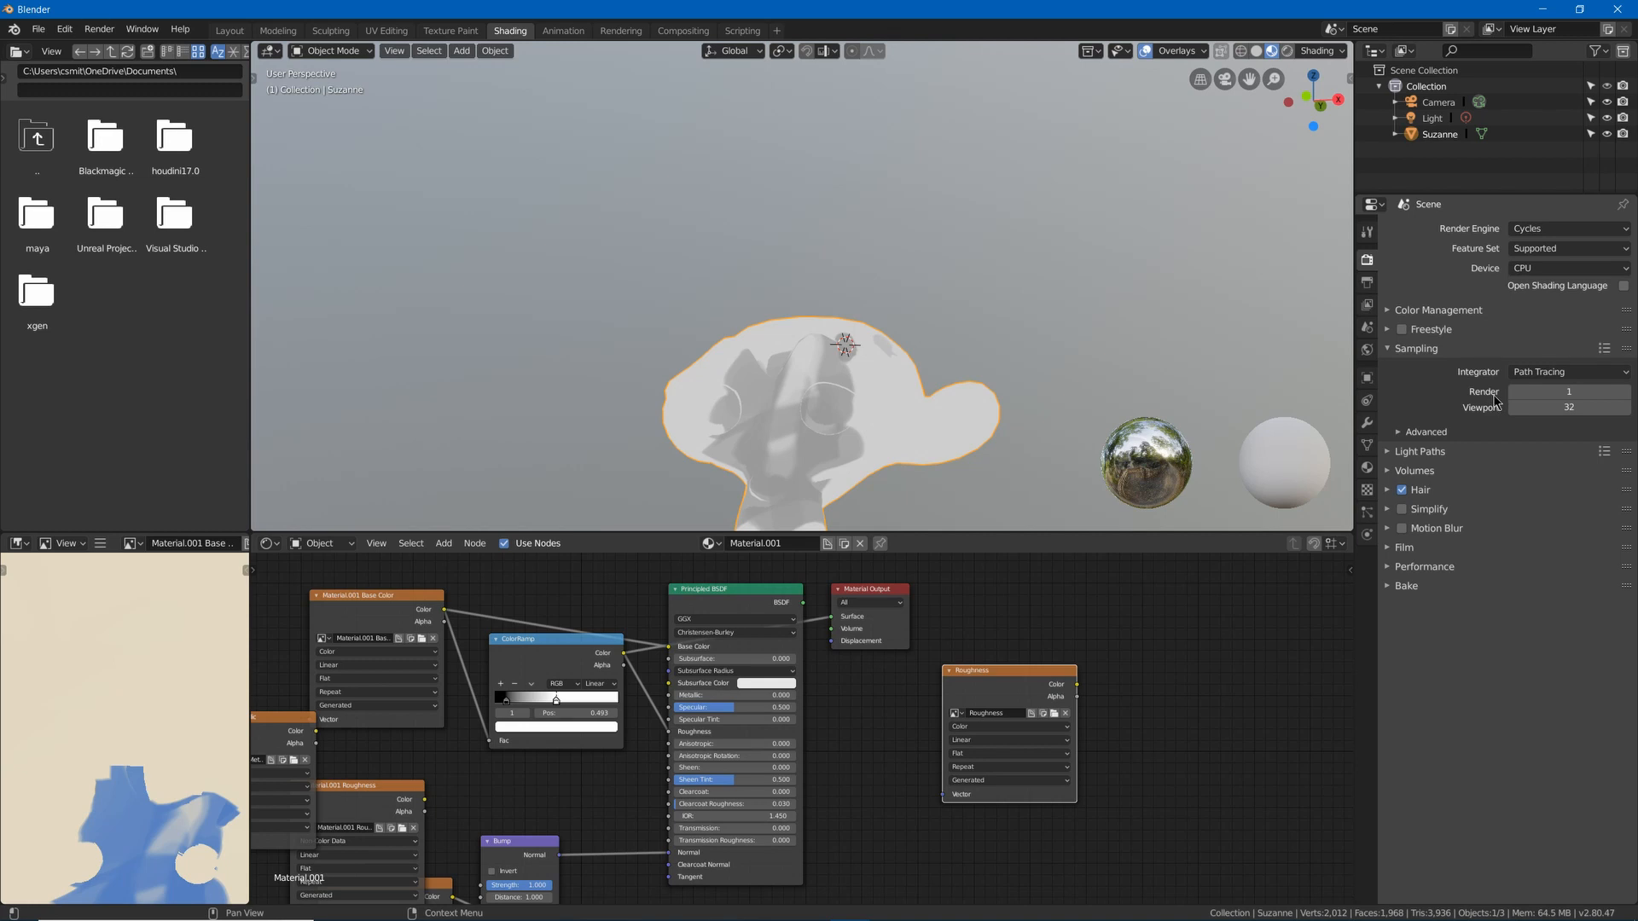
Set the bake type to Normal and bake it to the Normal image texture.
click(1390, 589)
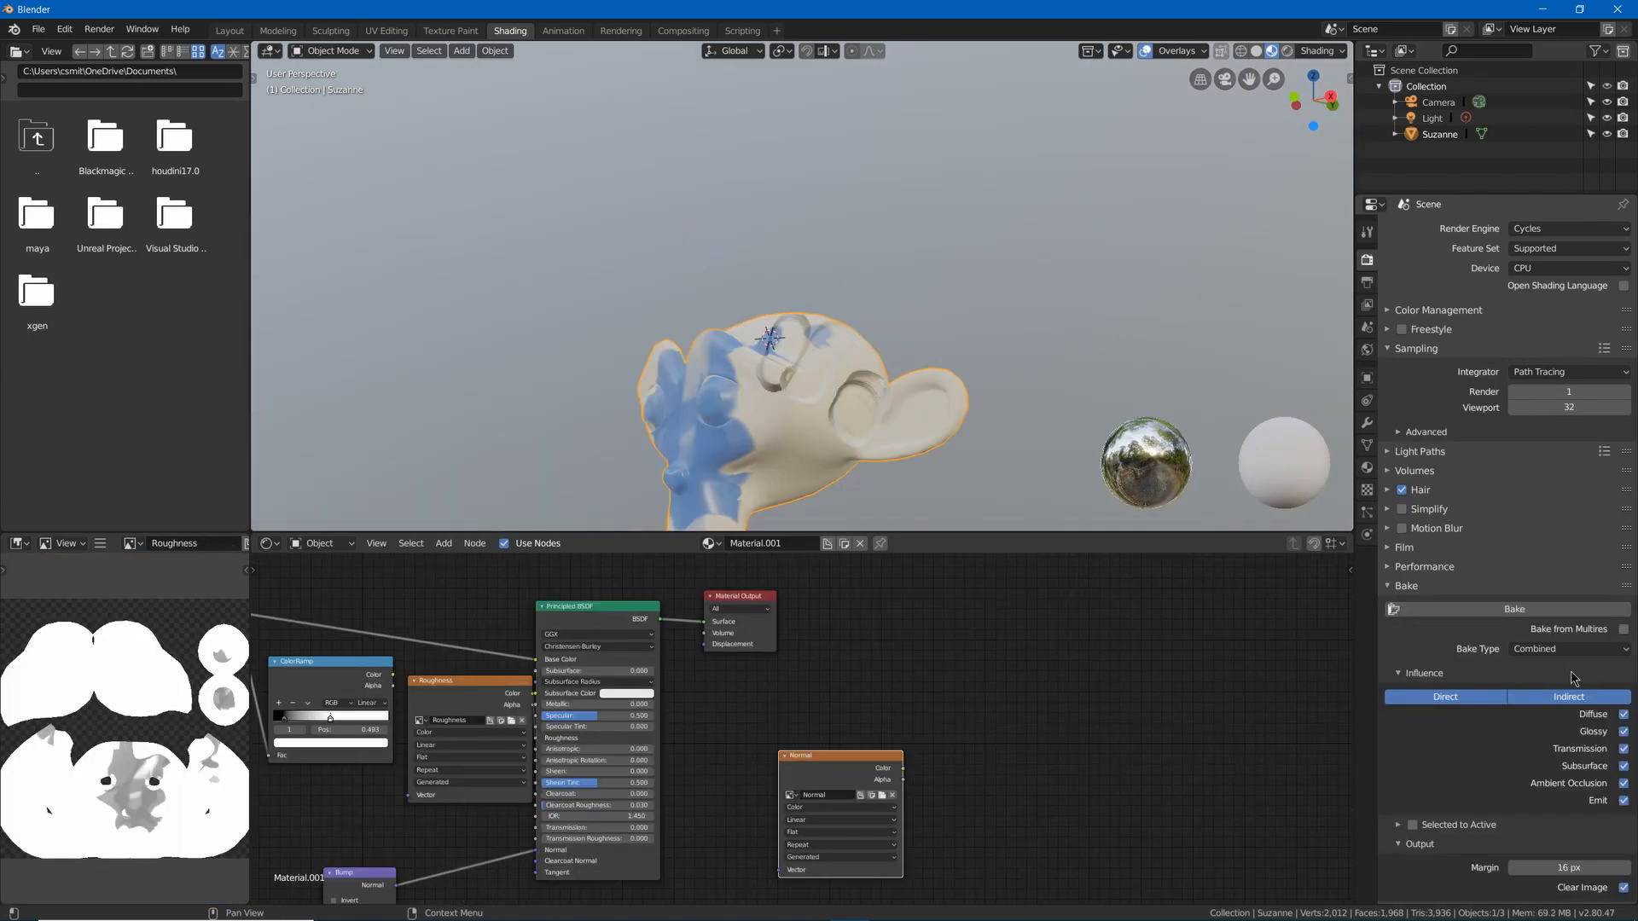
click(1542, 650)
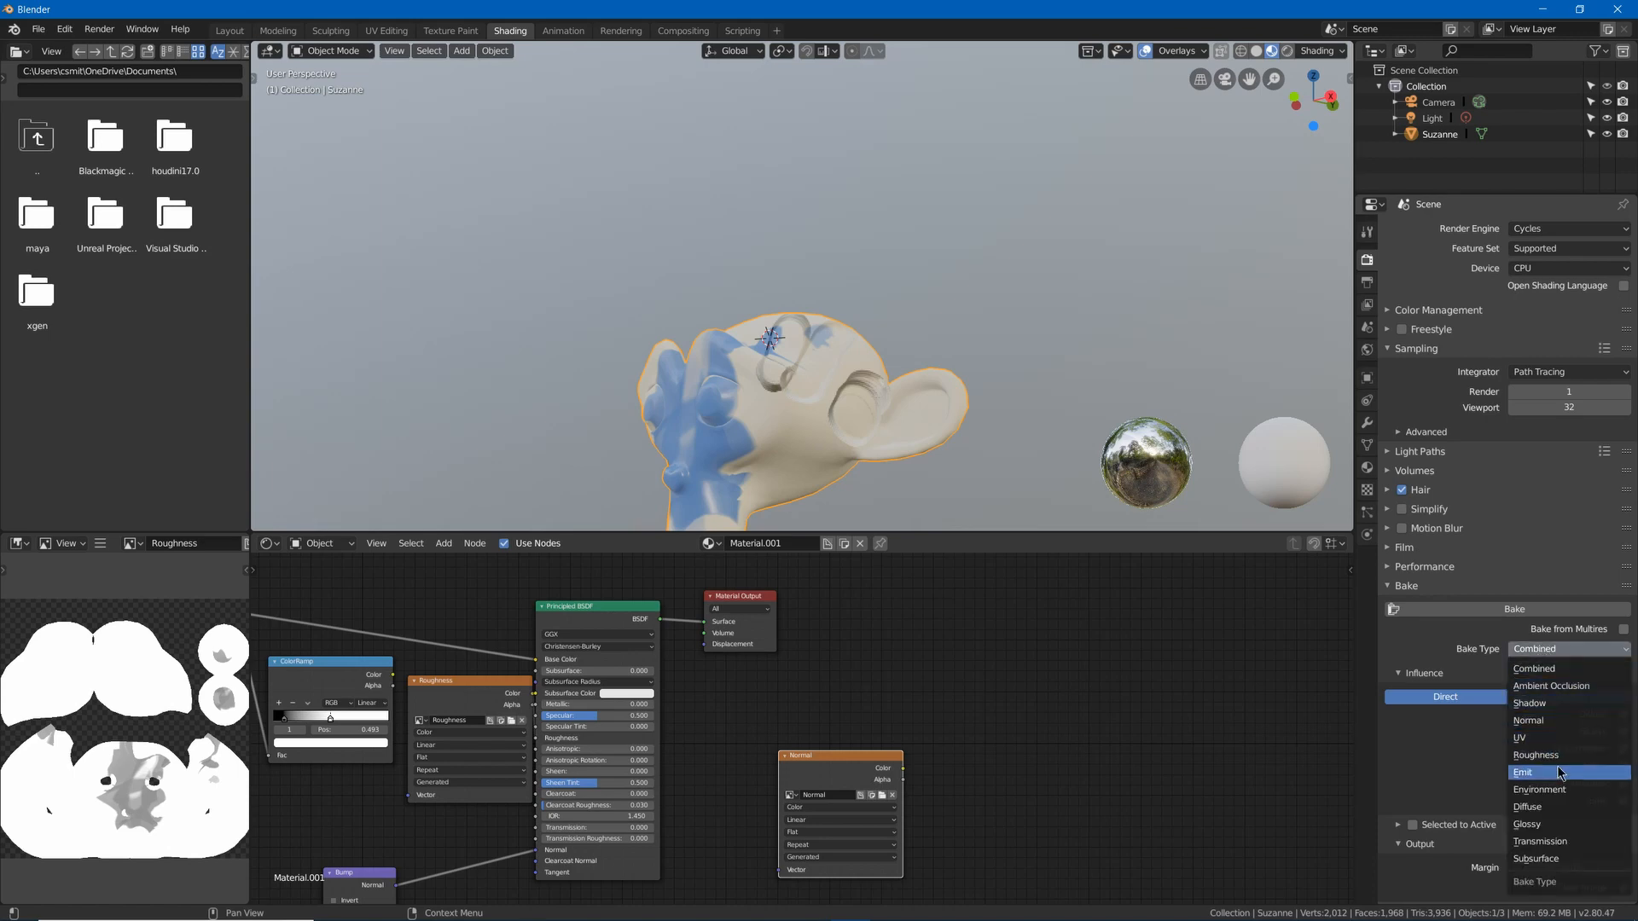
click(1531, 721)
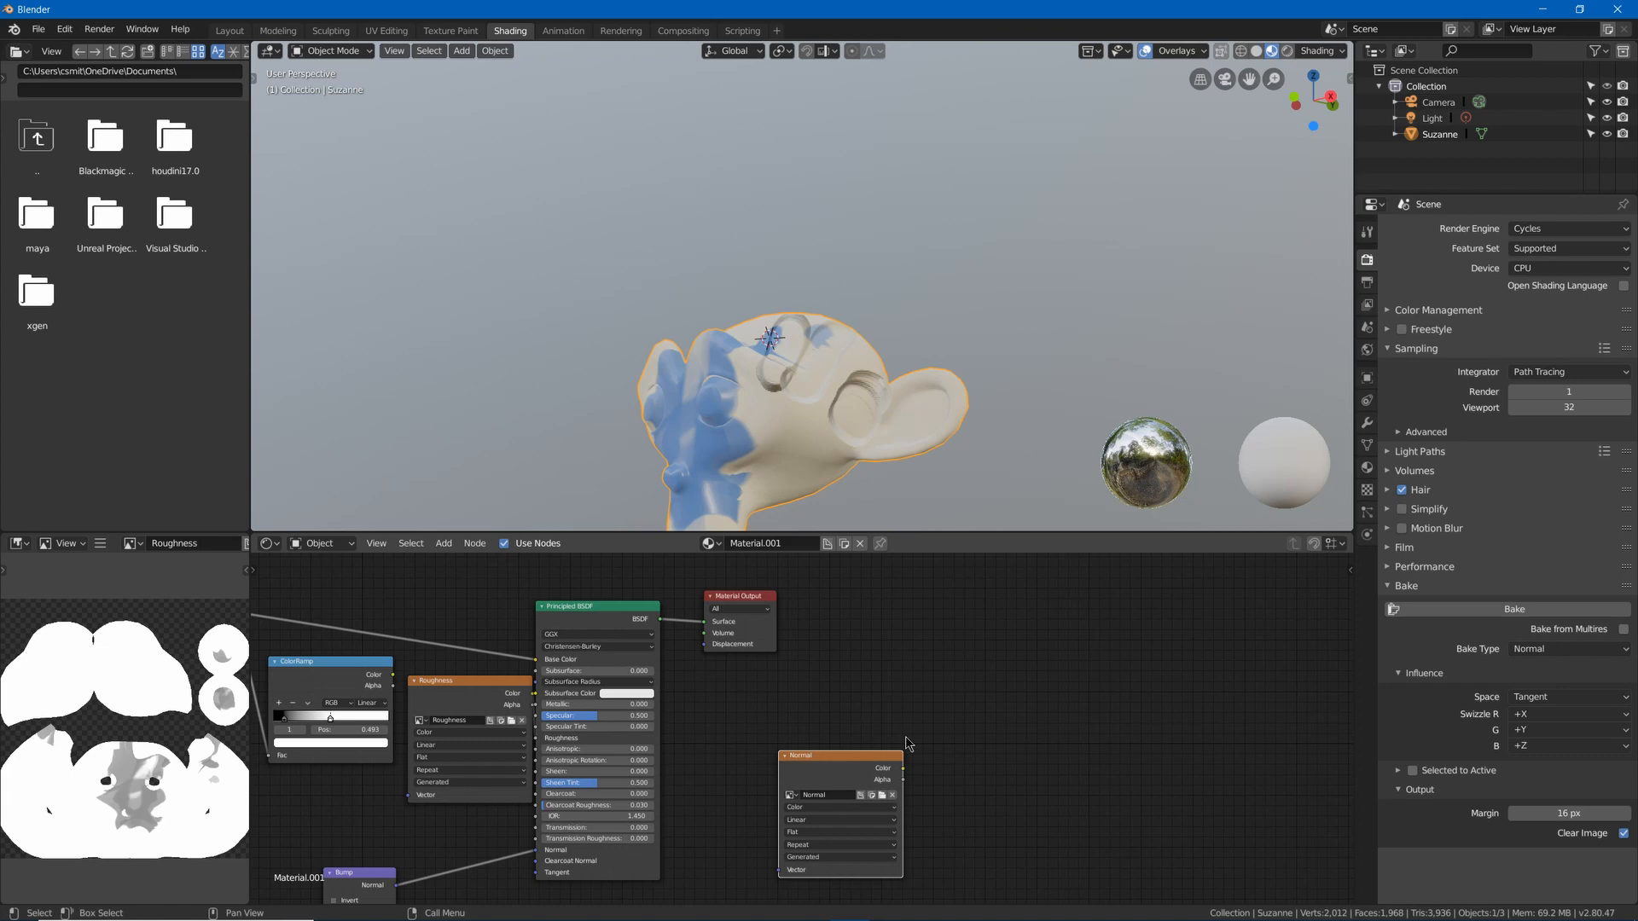
click(1416, 612)
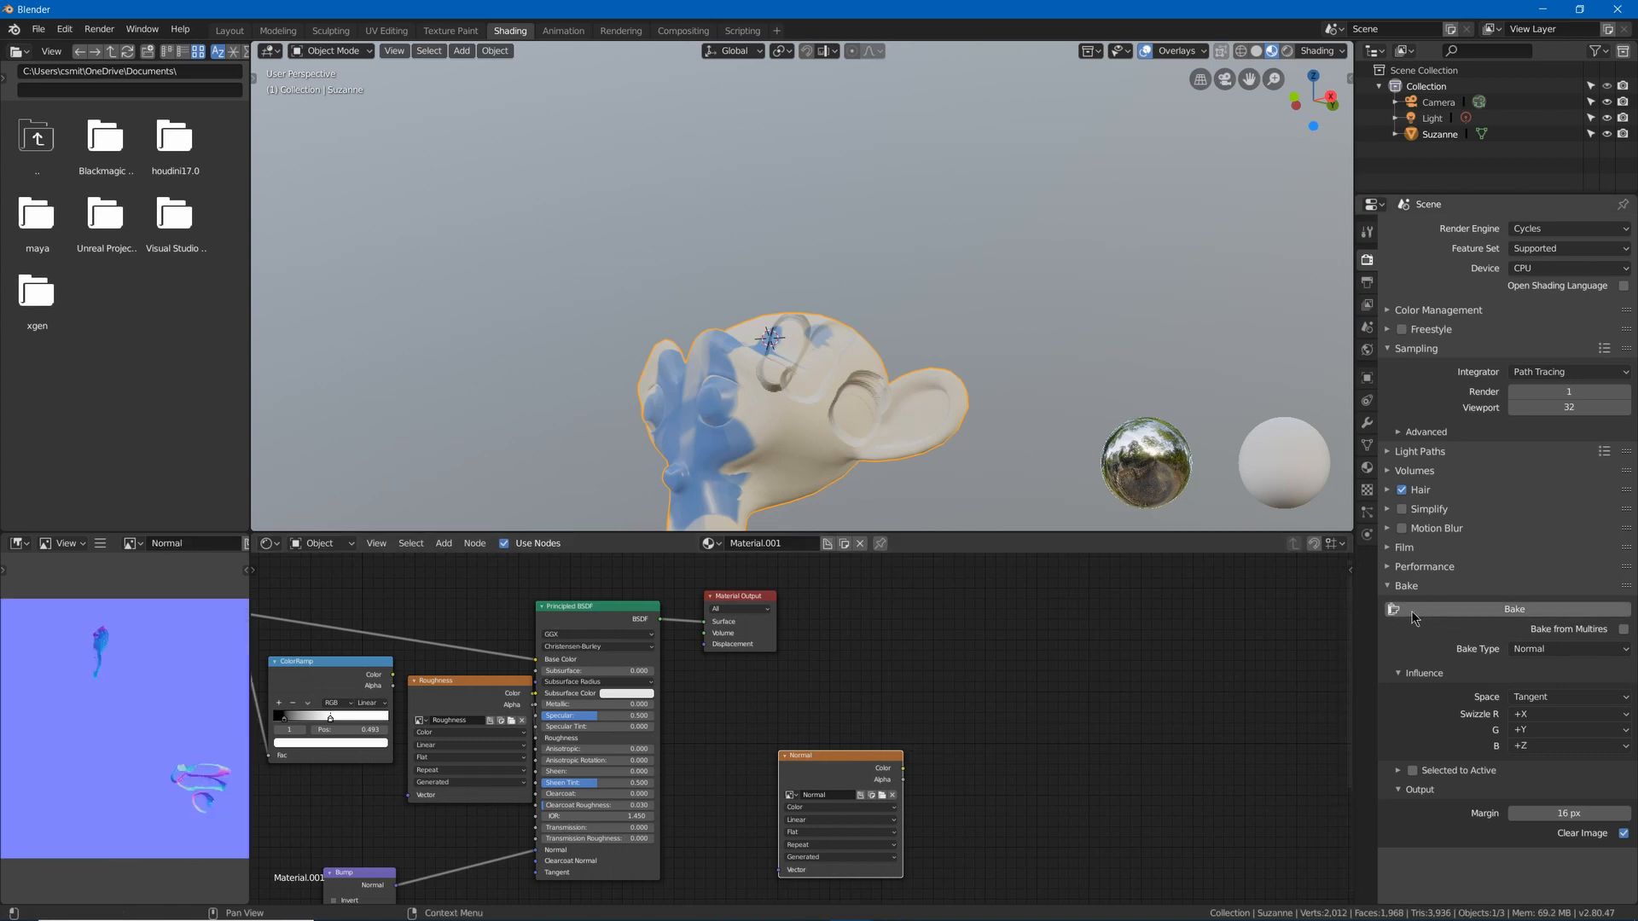
Examine the bump node connections and the surface details in the baked normal map.
middle_drag(630, 837, 739, 707)
scroll(376, 807, up, 2)
middle_drag(357, 791, 598, 694)
scroll(112, 712, up, 6)
middle_drag(197, 793, 123, 650)
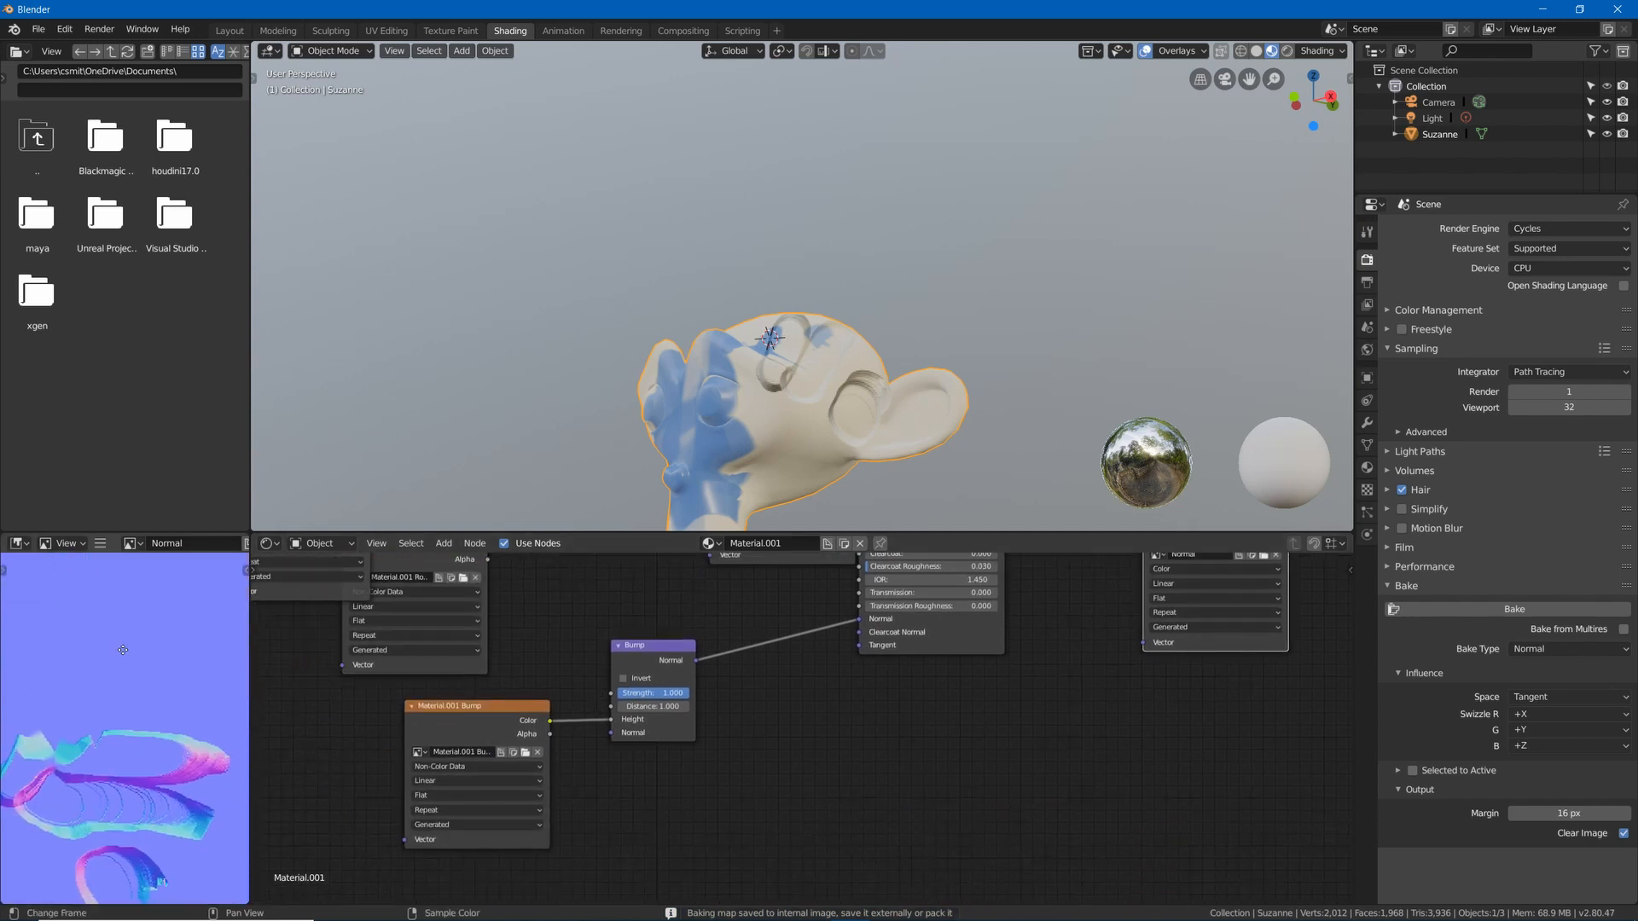
scroll(123, 650, down, 4)
scroll(836, 682, down, 1)
Disconnect the Bump node from the Principled BSDF and move the Normal texture node just below the Bump node.
middle_drag(873, 679, 850, 753)
drag(834, 709, 674, 726)
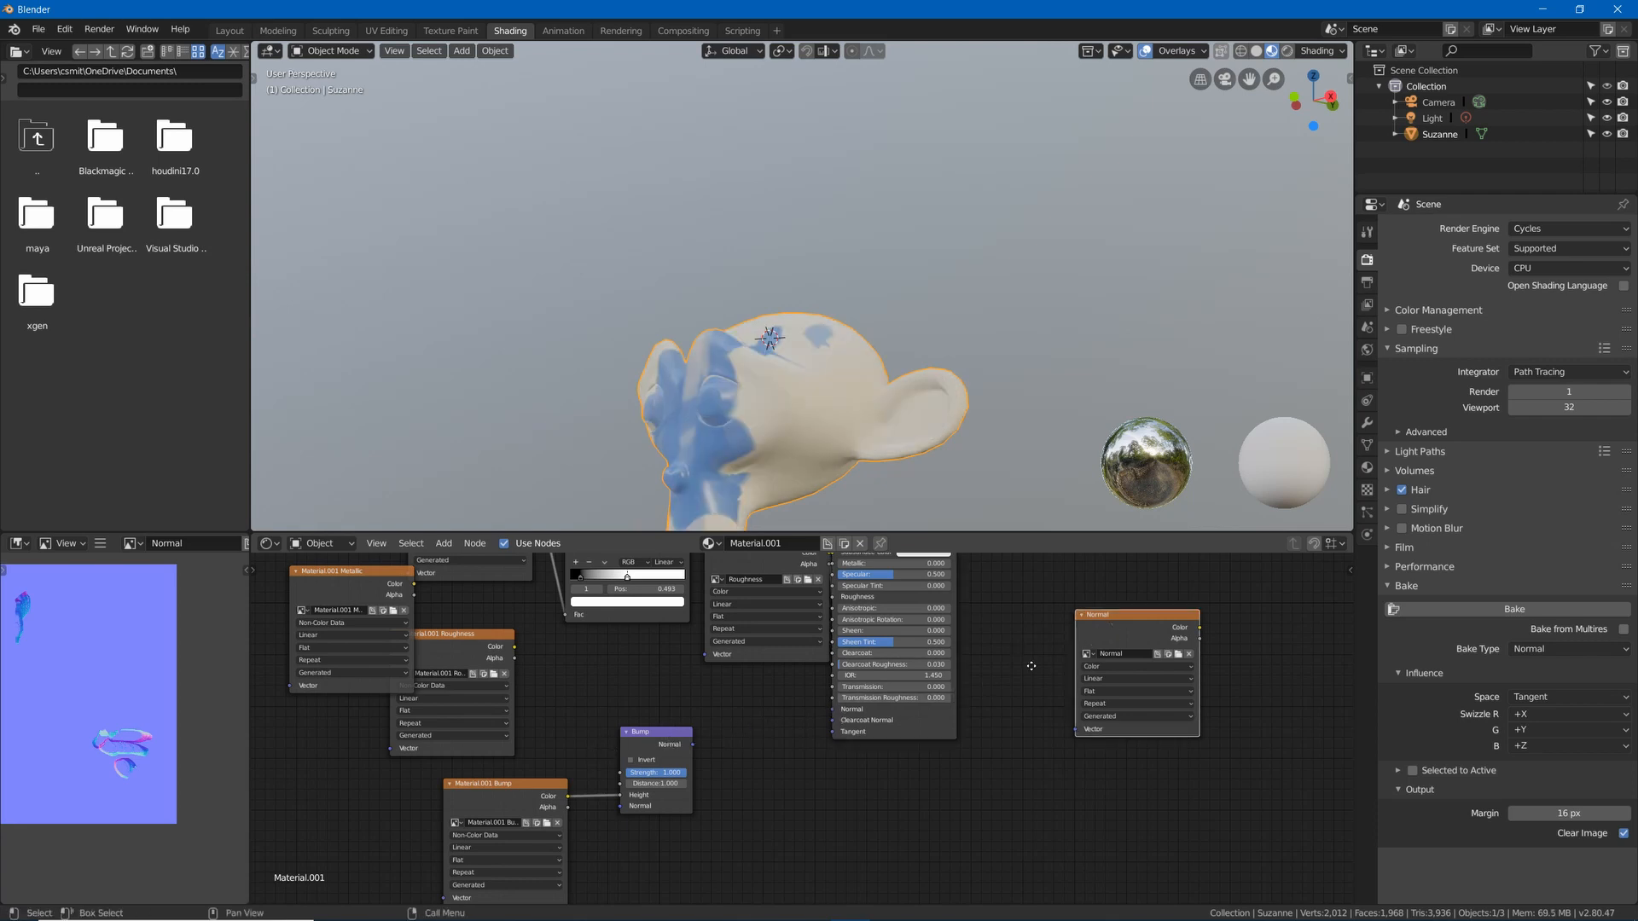
drag(1085, 635, 702, 793)
middle_drag(703, 792, 709, 718)
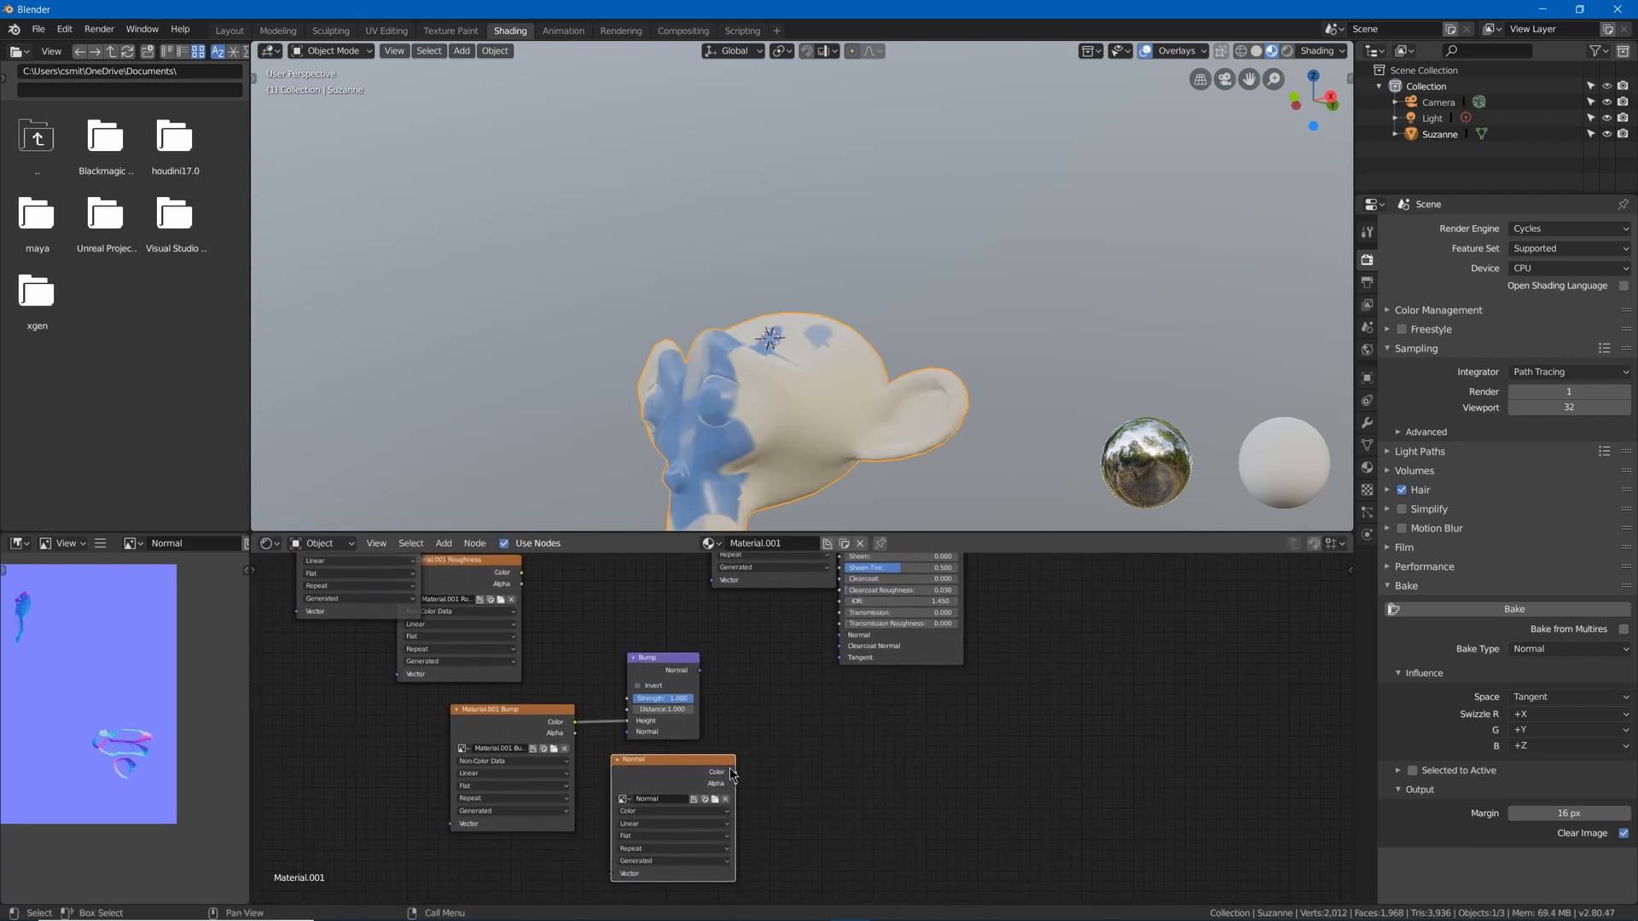
Add a Normal Map node beside the Normal image texture node.
drag(733, 773, 802, 757)
key(shift+a)
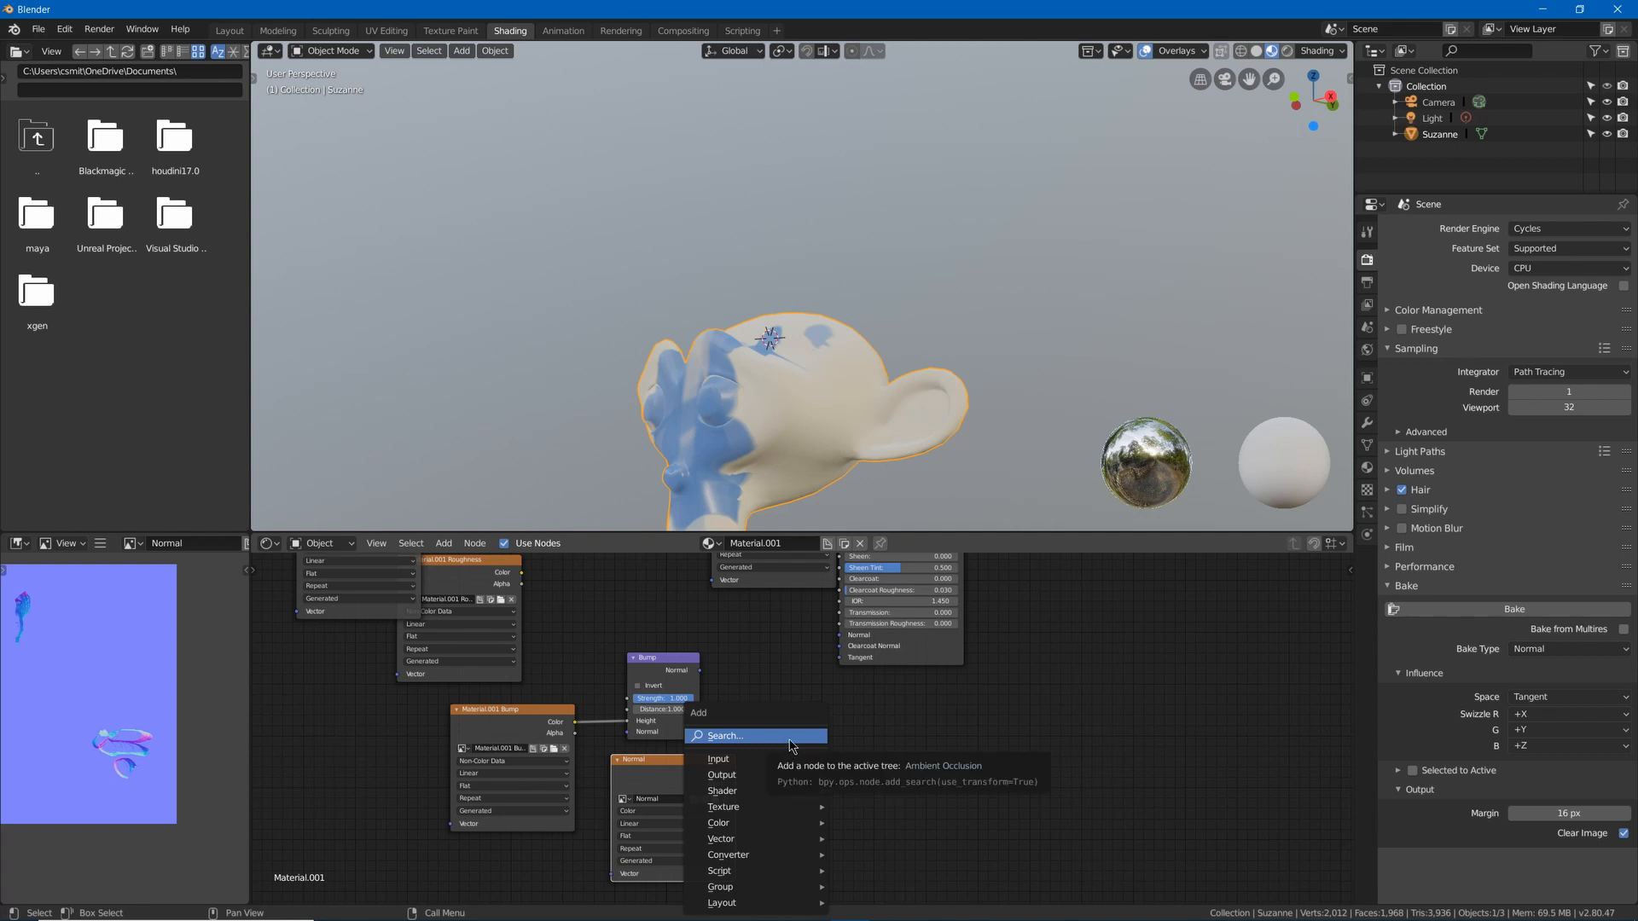
click(787, 738)
text(norma)
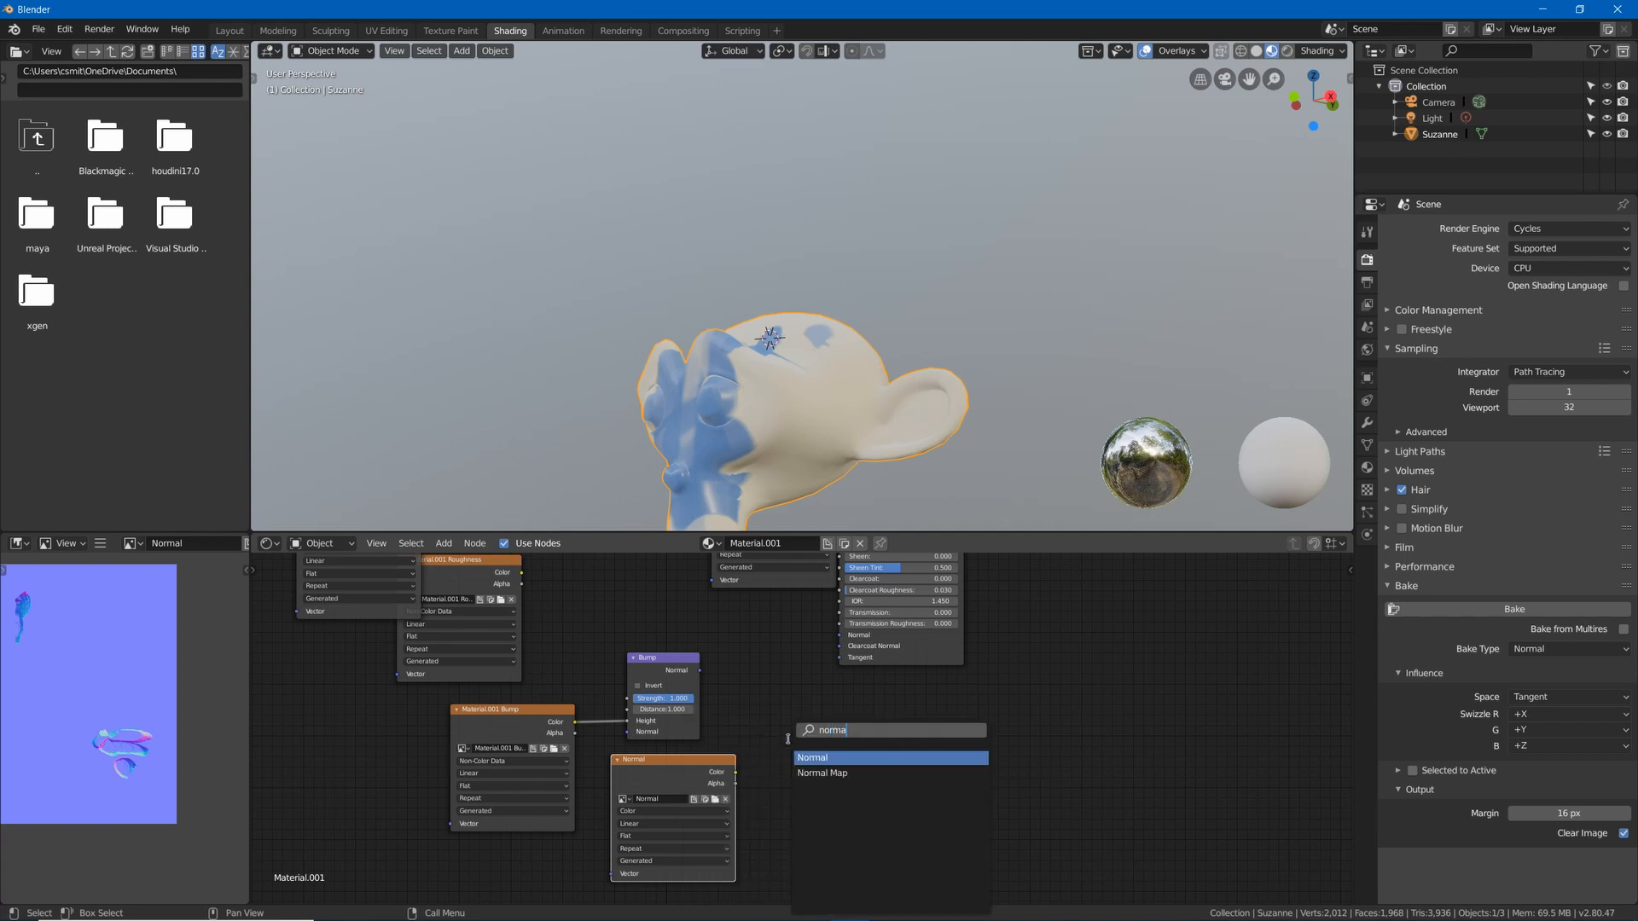
key(Down)
key(Return)
click(772, 739)
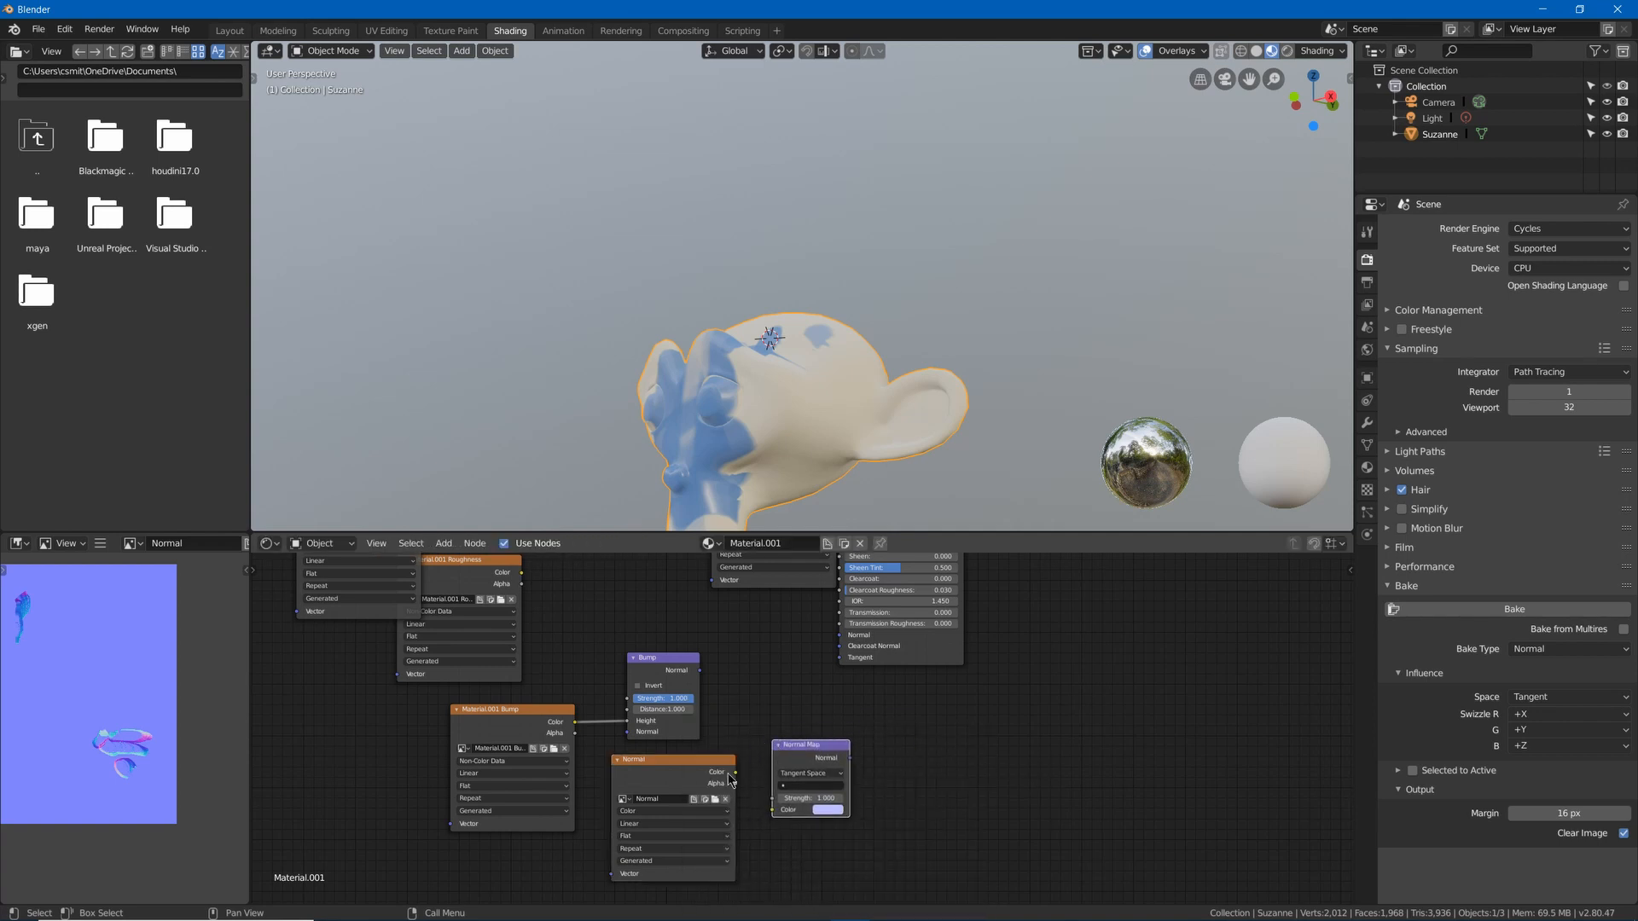
Link the Normal texture's Color to the Normal Map node, and its output to the Principled BSDF's Normal input.
drag(736, 774, 772, 810)
drag(849, 749, 841, 635)
middle_drag(815, 444, 756, 427)
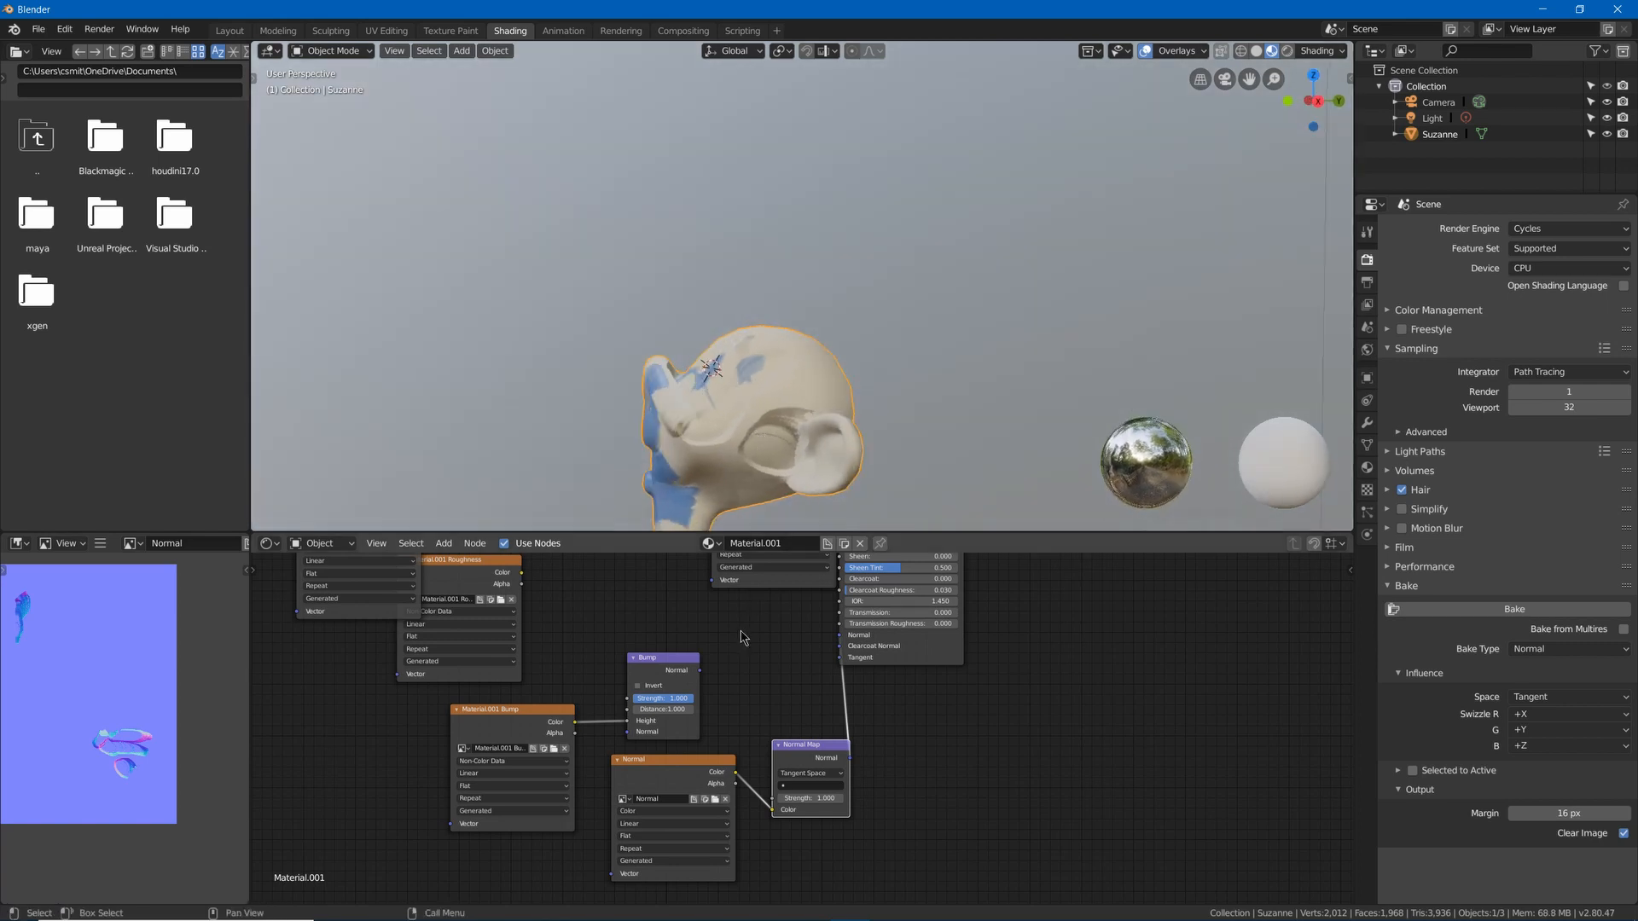
scroll(676, 738, up, 2)
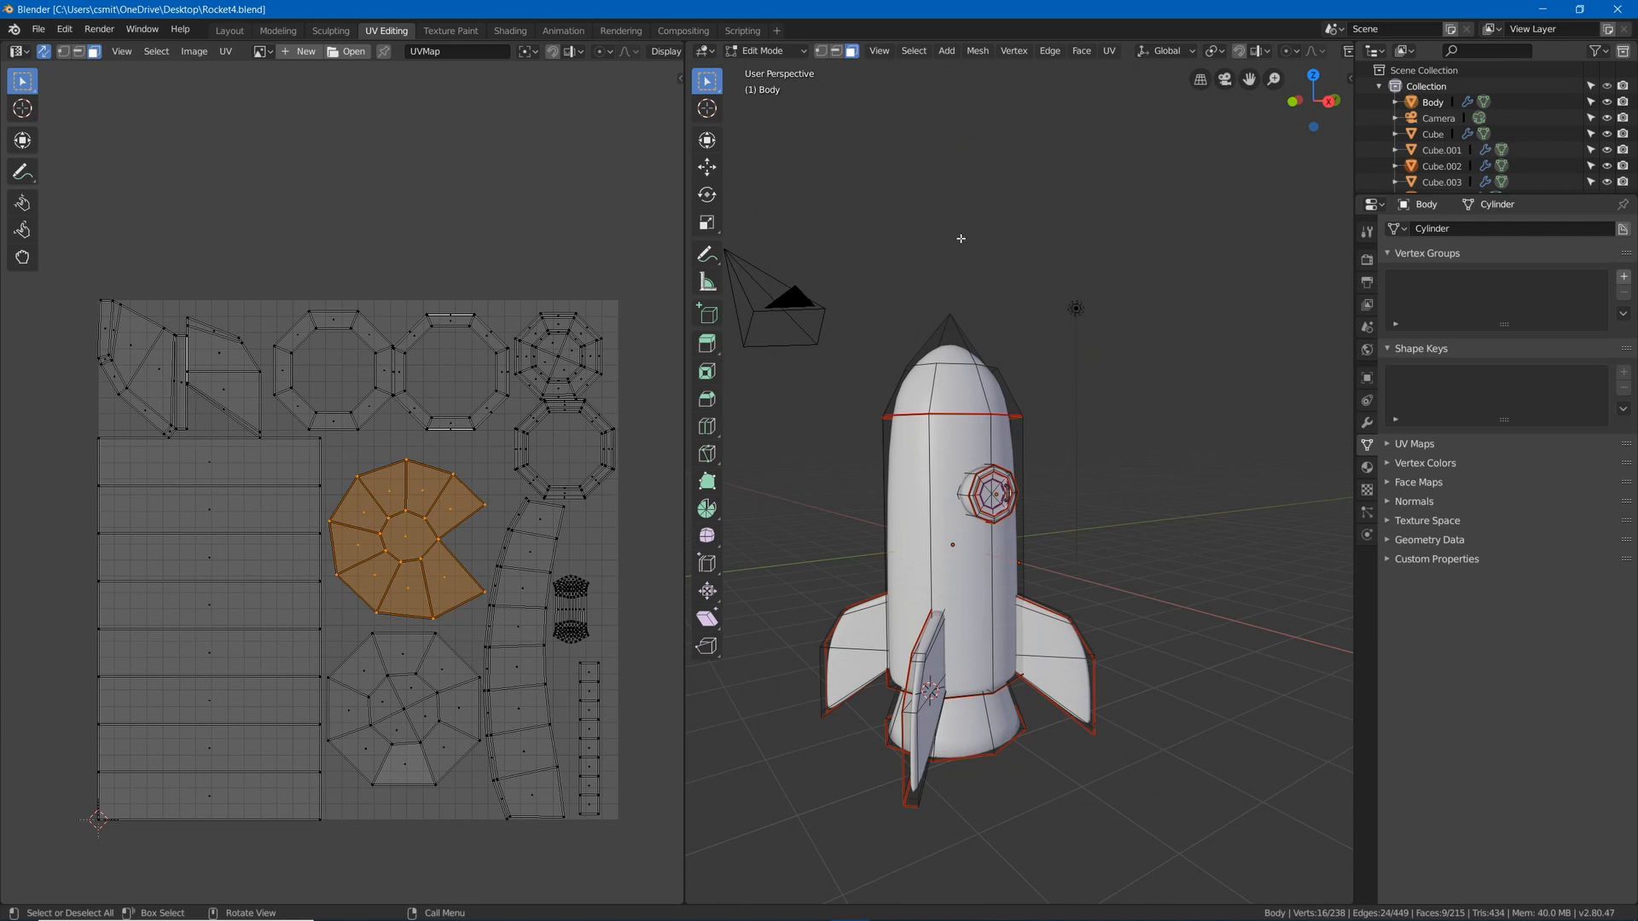
Create a new material named Rocket on the rocket body.
click(452, 31)
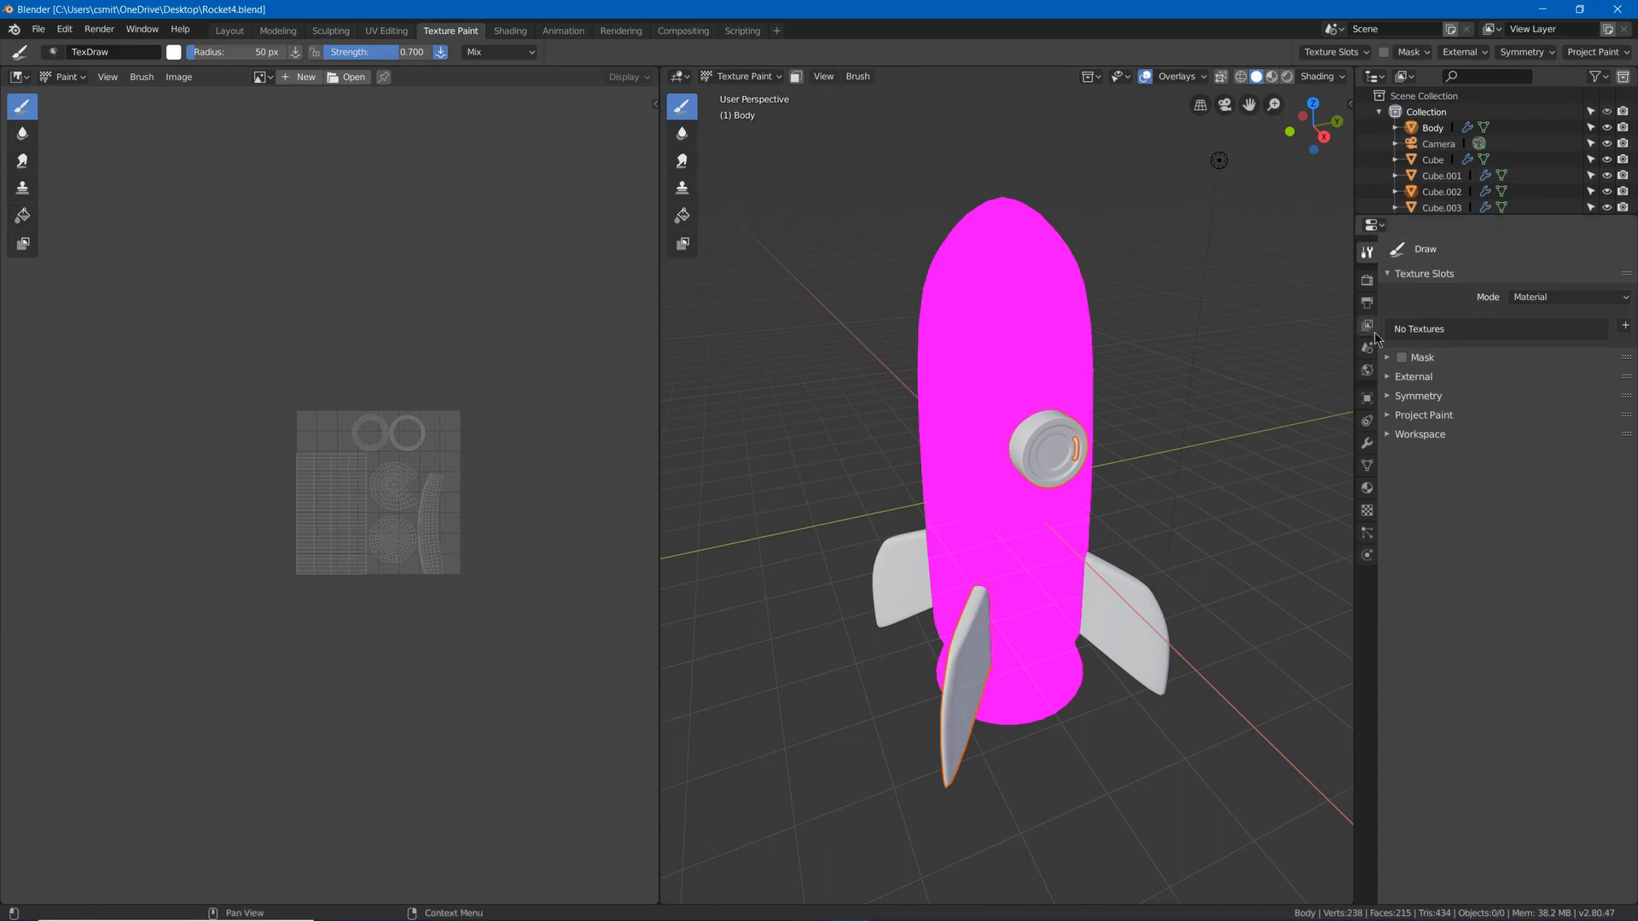
click(1368, 487)
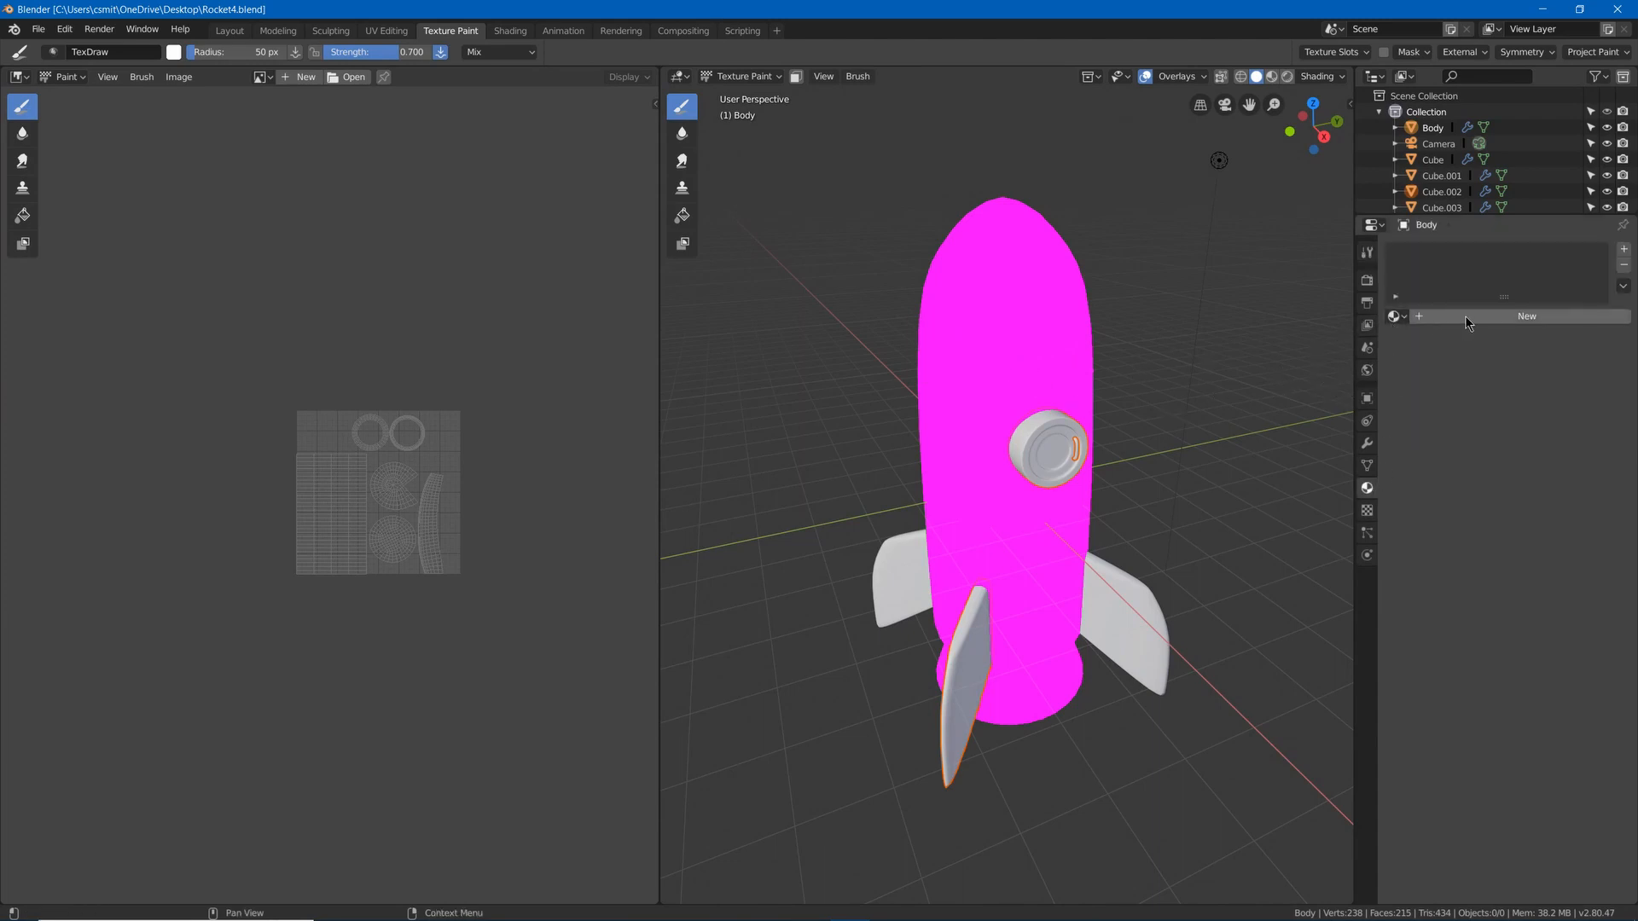
click(1469, 317)
text(R)
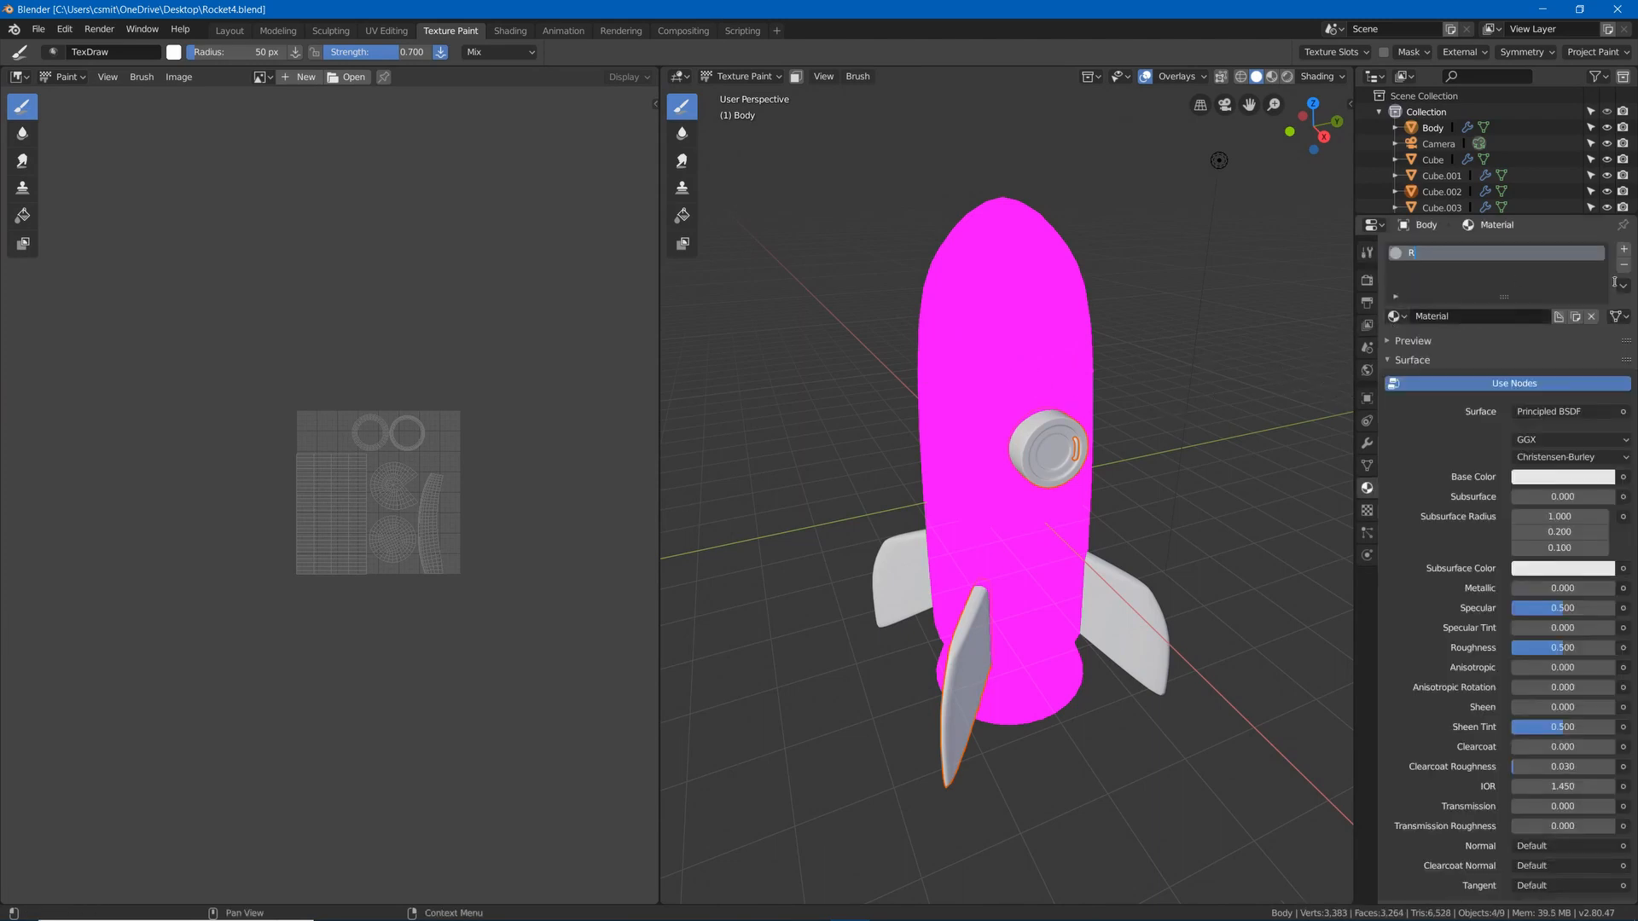
text(ocket)
key(Return)
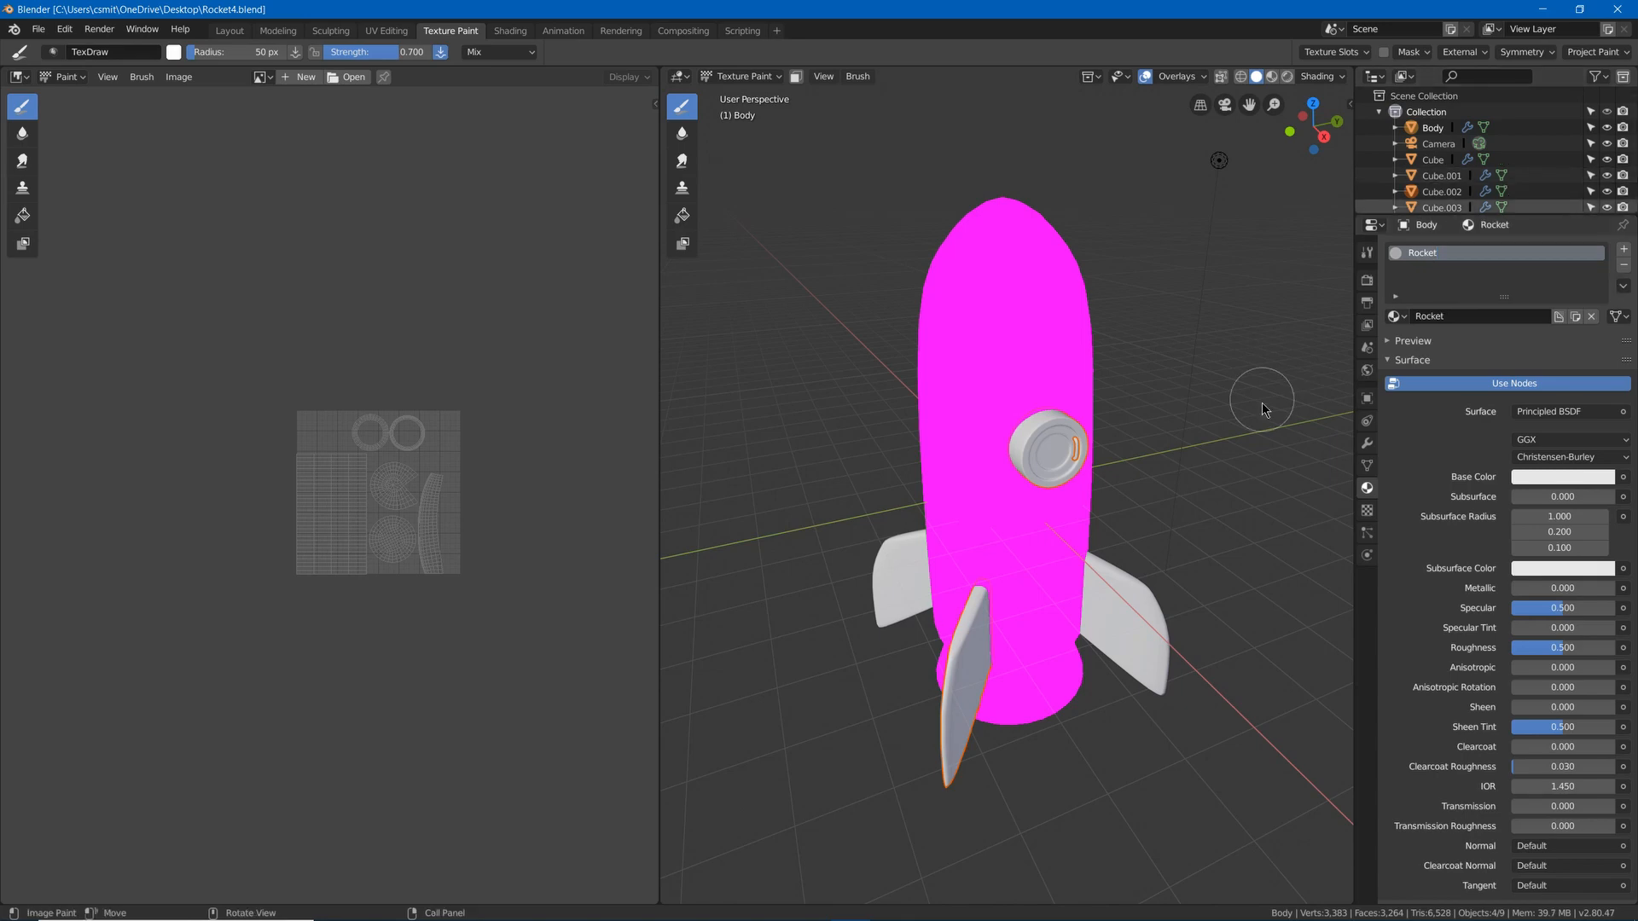
Assign the existing Rocket material to one of the rocket's fins, Cube.003.
click(232, 31)
click(759, 632)
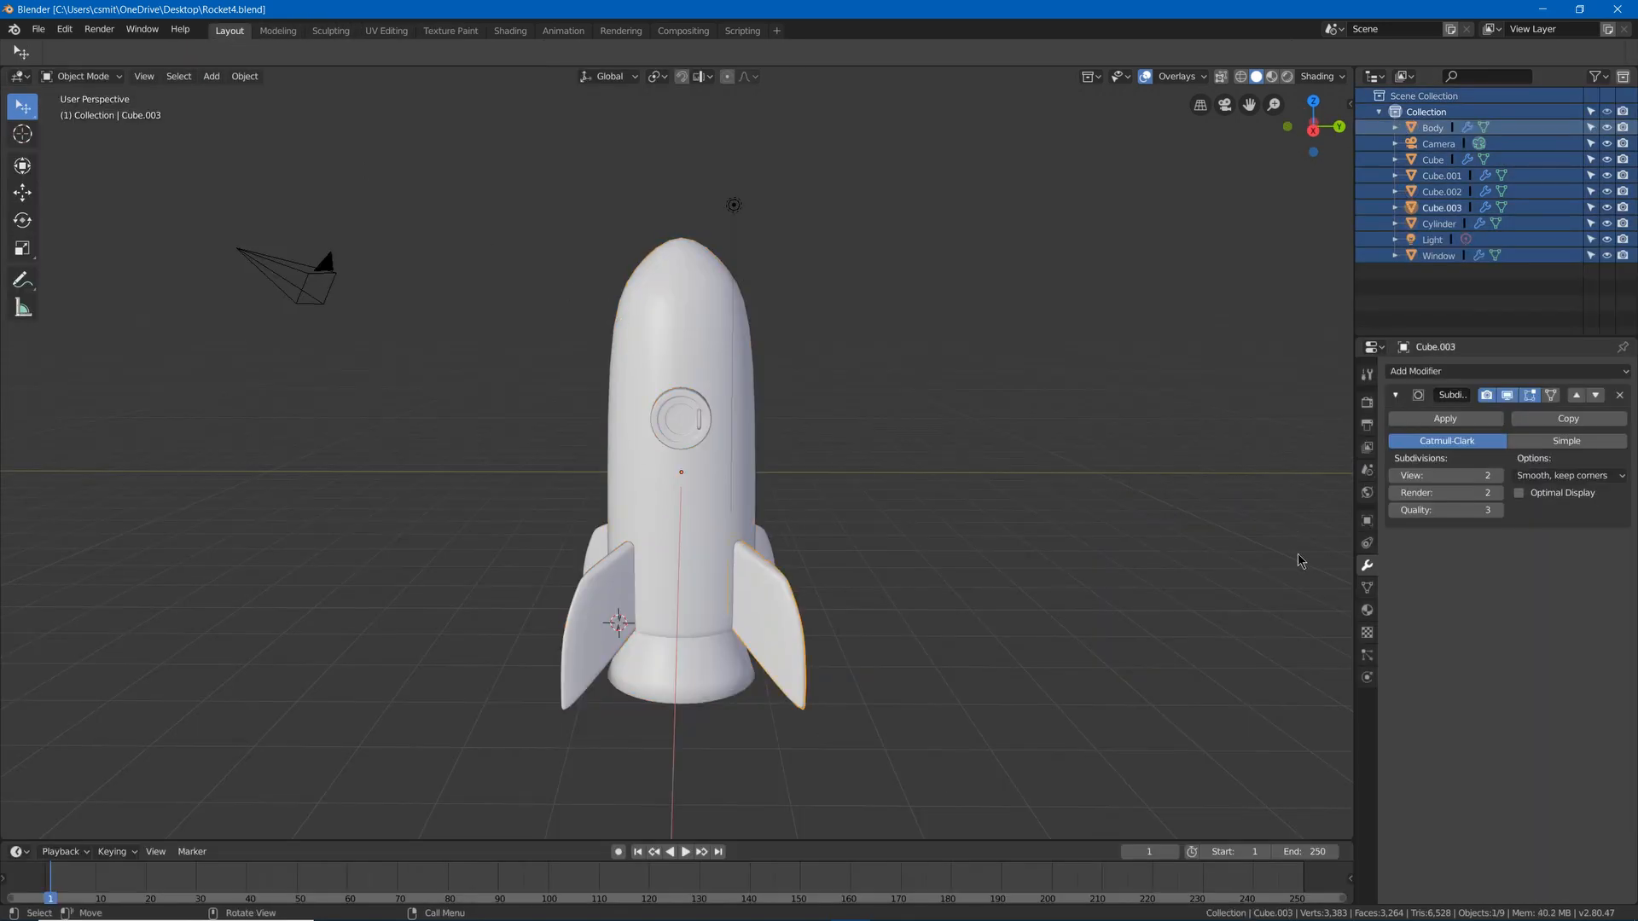
click(1367, 609)
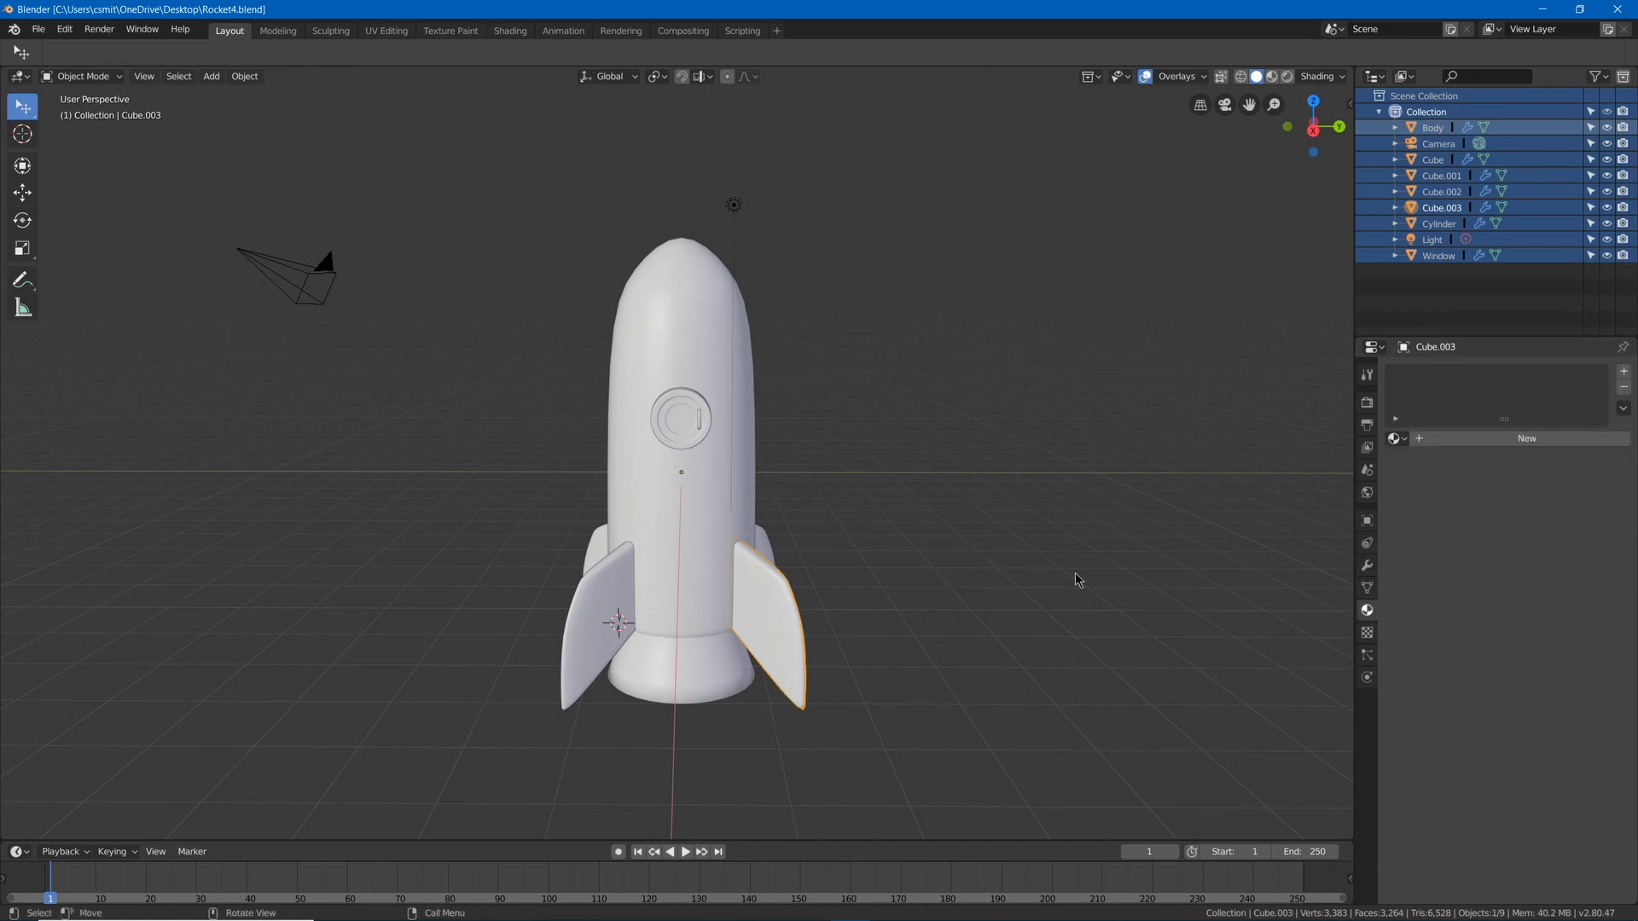
click(1395, 439)
click(1438, 465)
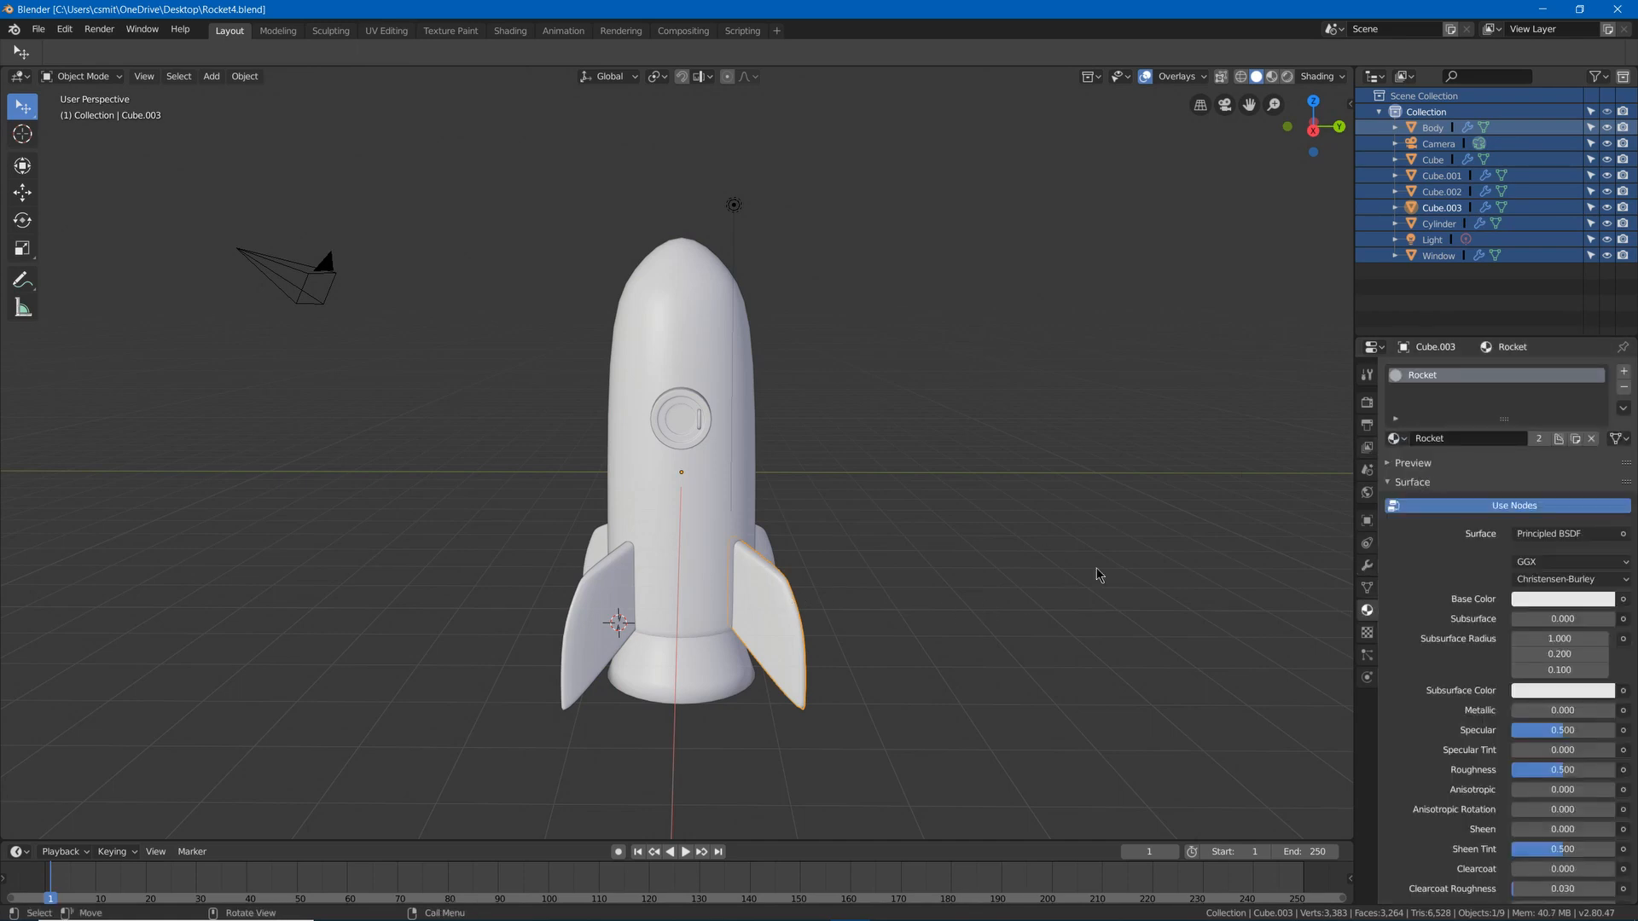
Set the Rocket material's base color to red on the body and switch the viewport to LookDev shading.
click(716, 664)
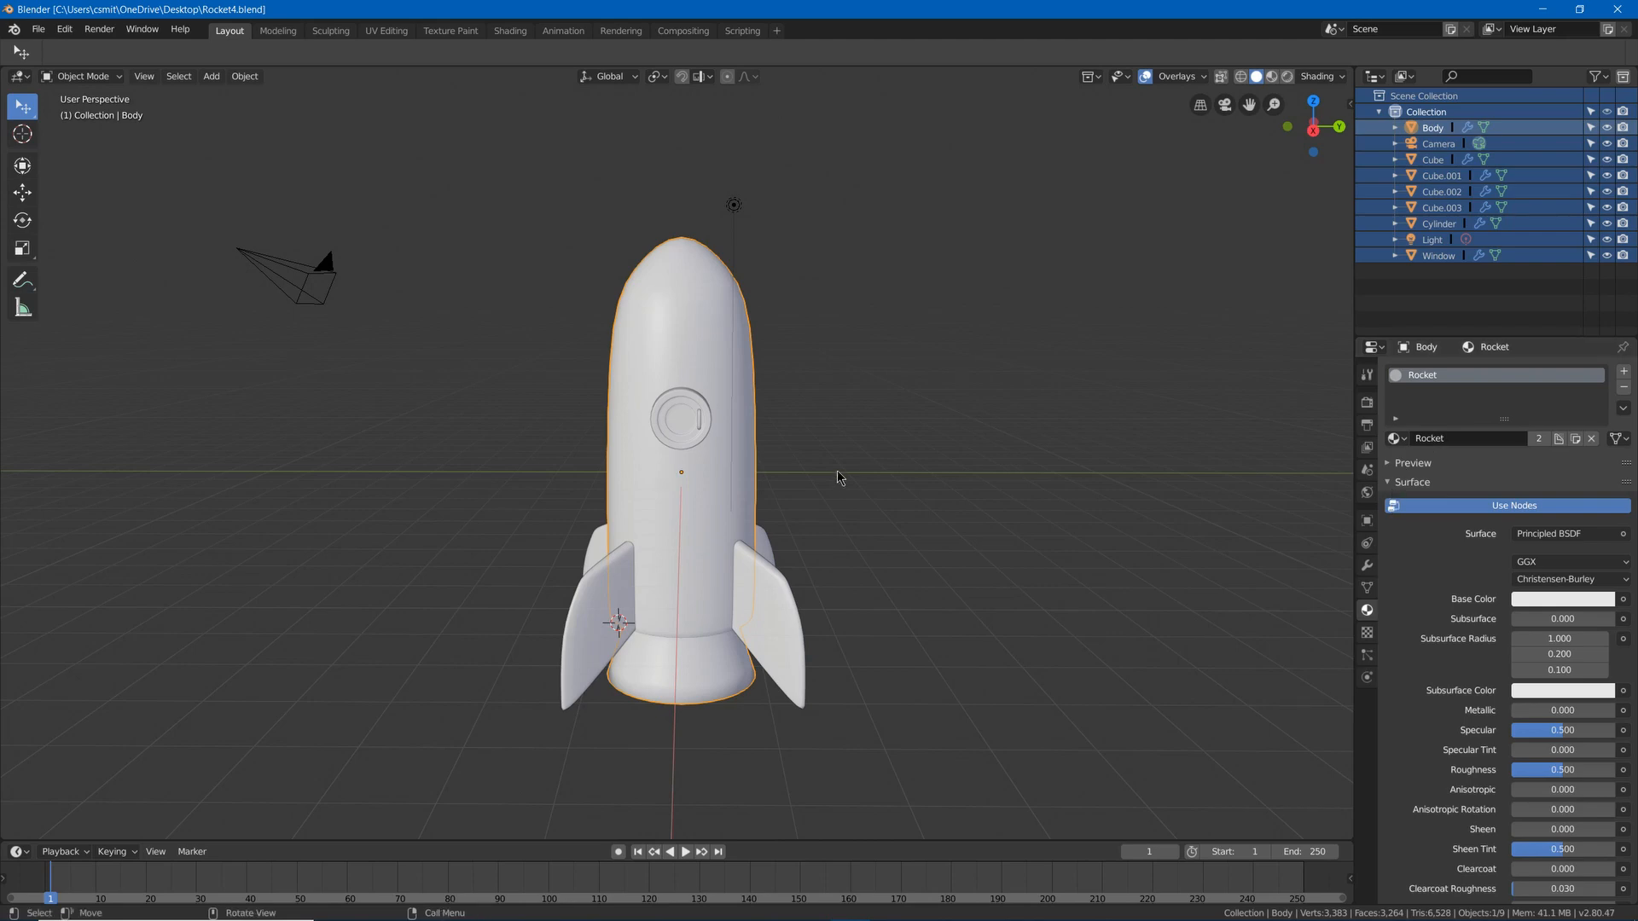
click(1541, 599)
drag(1537, 464, 1539, 484)
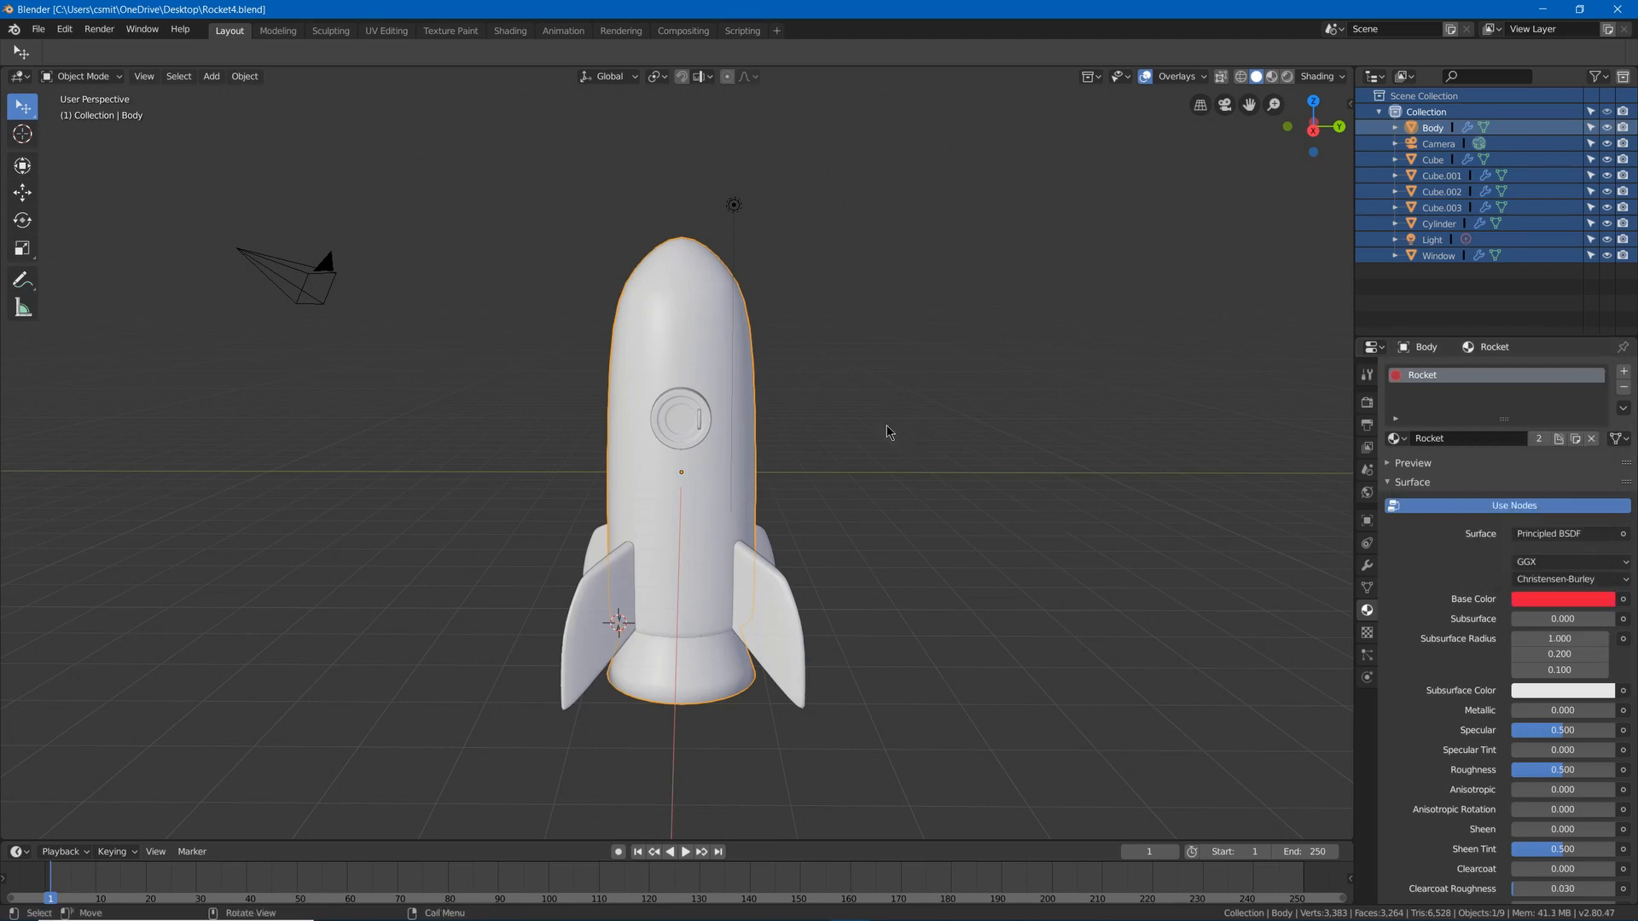
key(z)
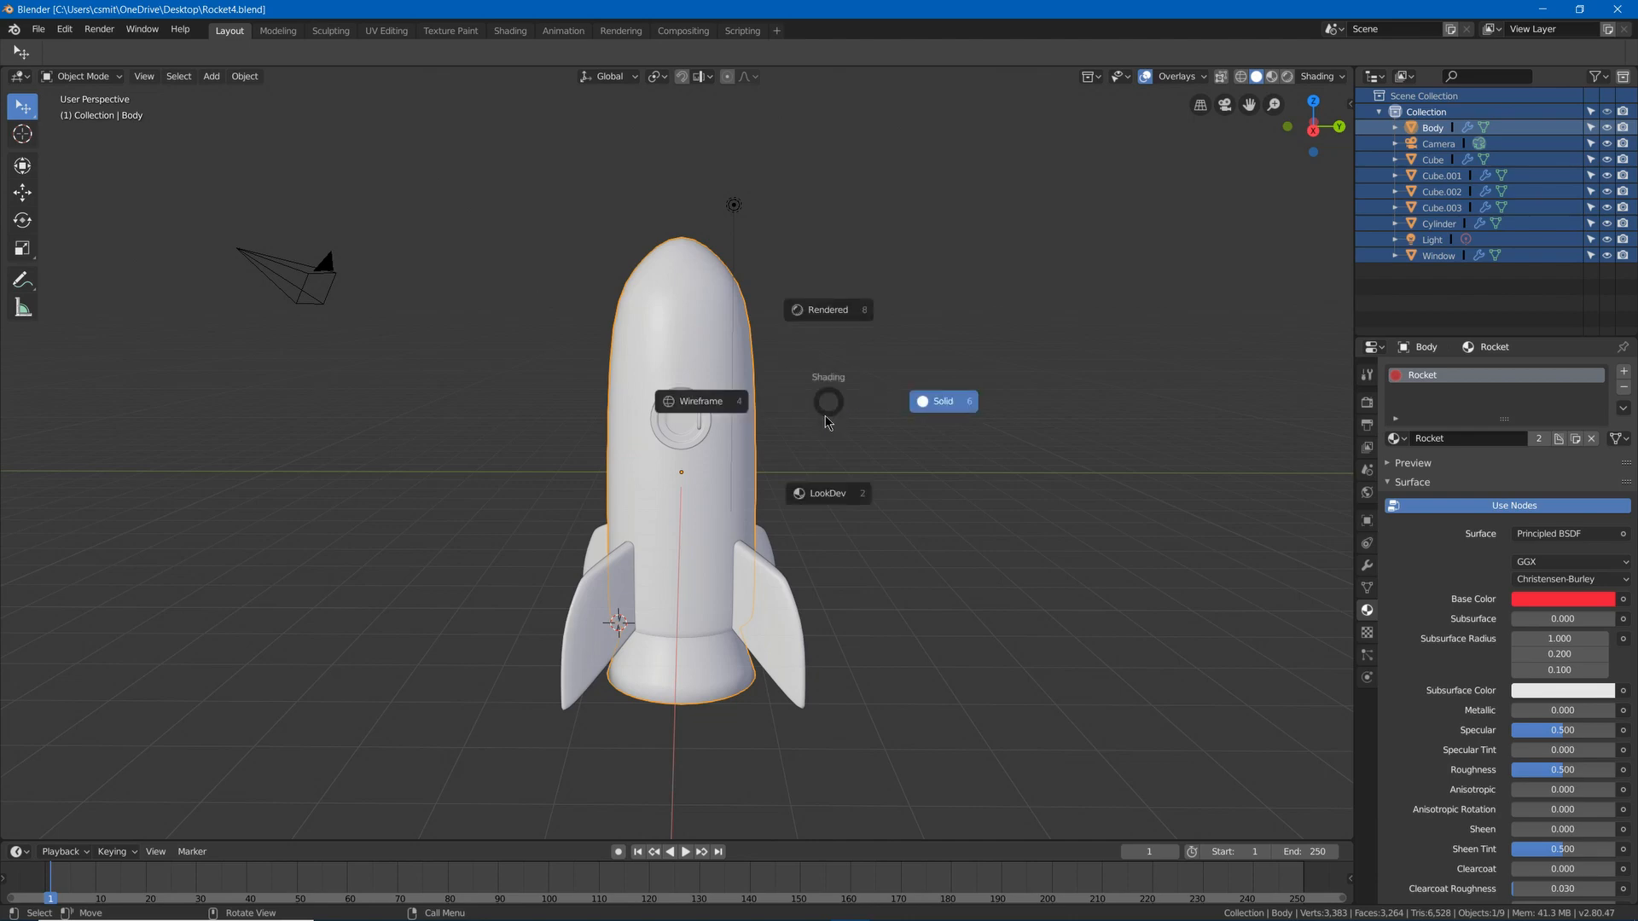
click(802, 500)
middle_drag(806, 500, 745, 417)
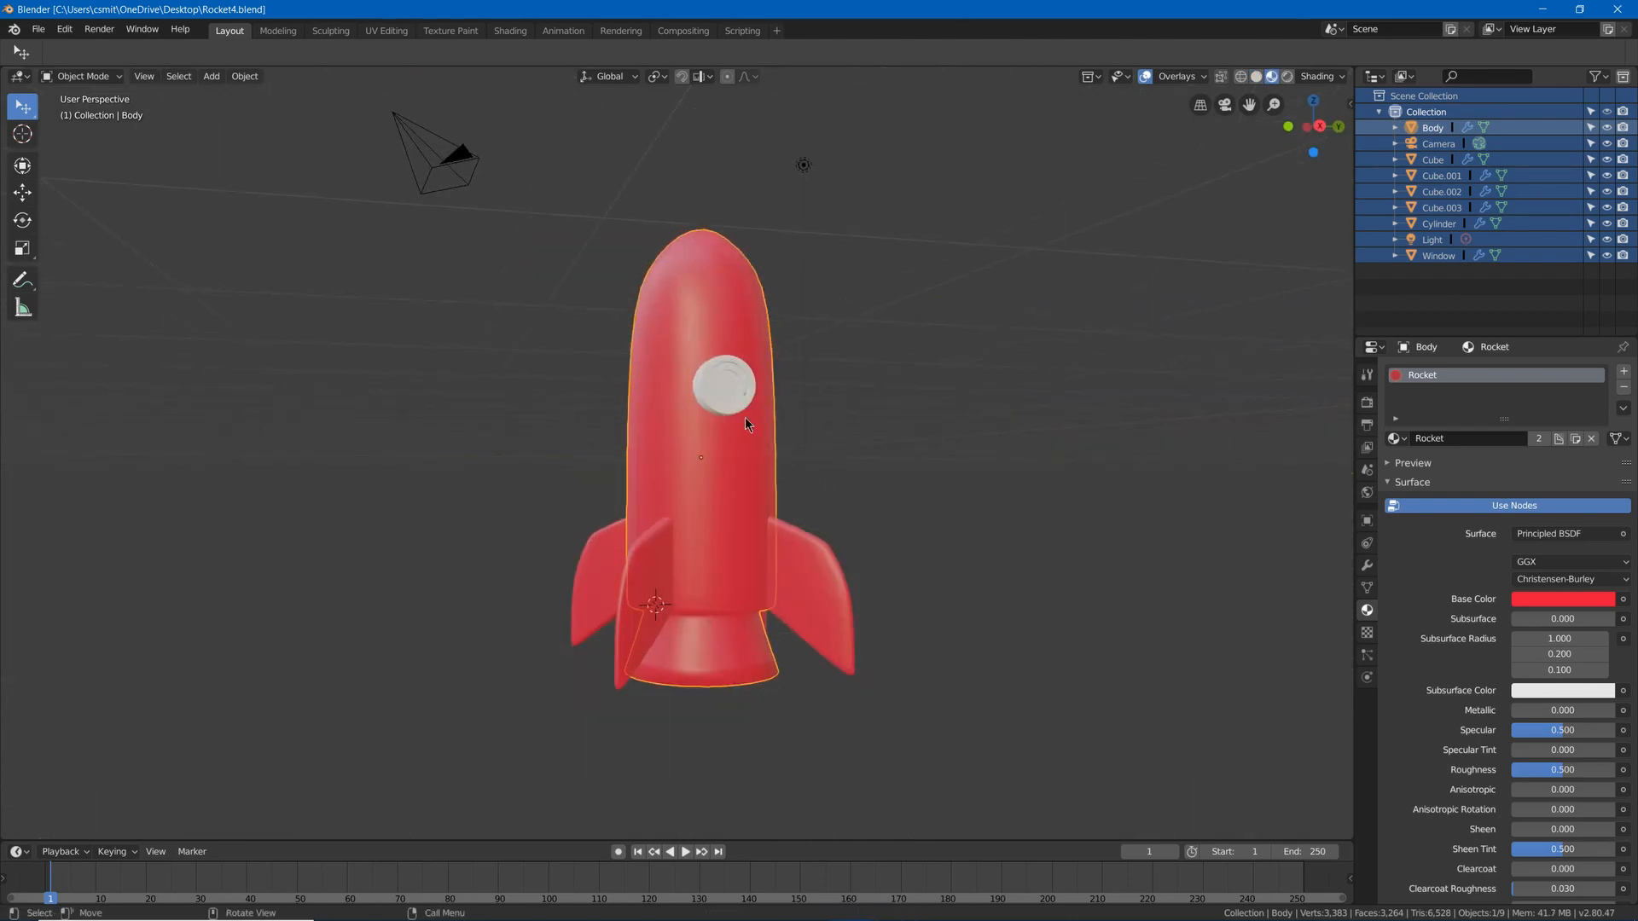
Assign the existing Rocket material to the round window.
click(739, 412)
click(1396, 437)
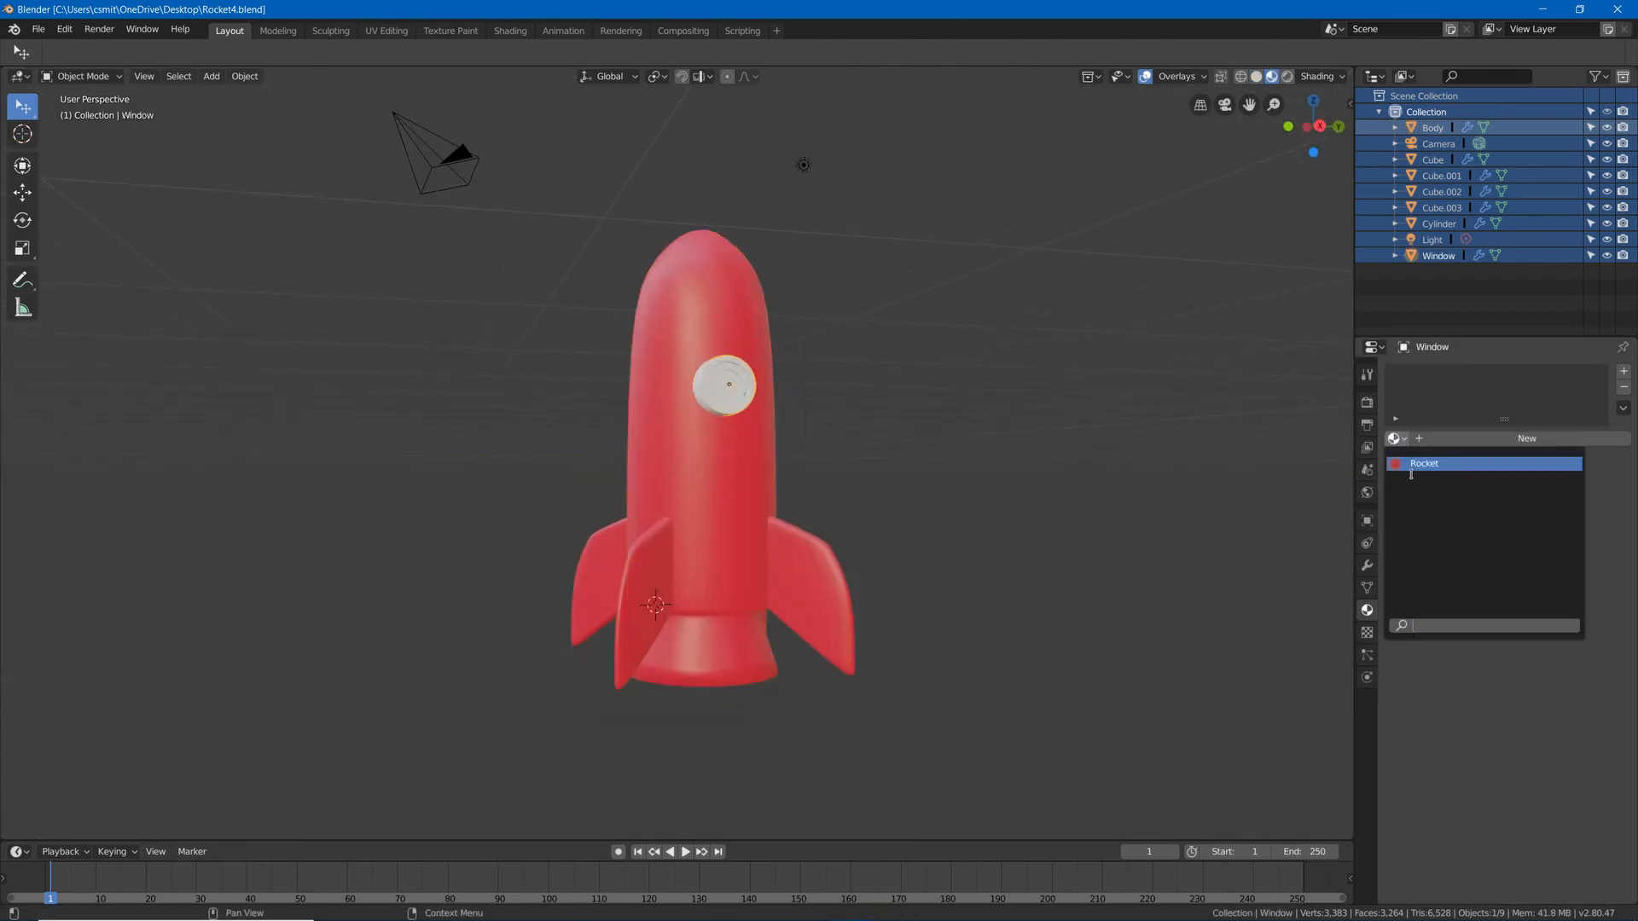
click(1416, 464)
Assign the Rocket material to the small white handle on the window.
click(744, 377)
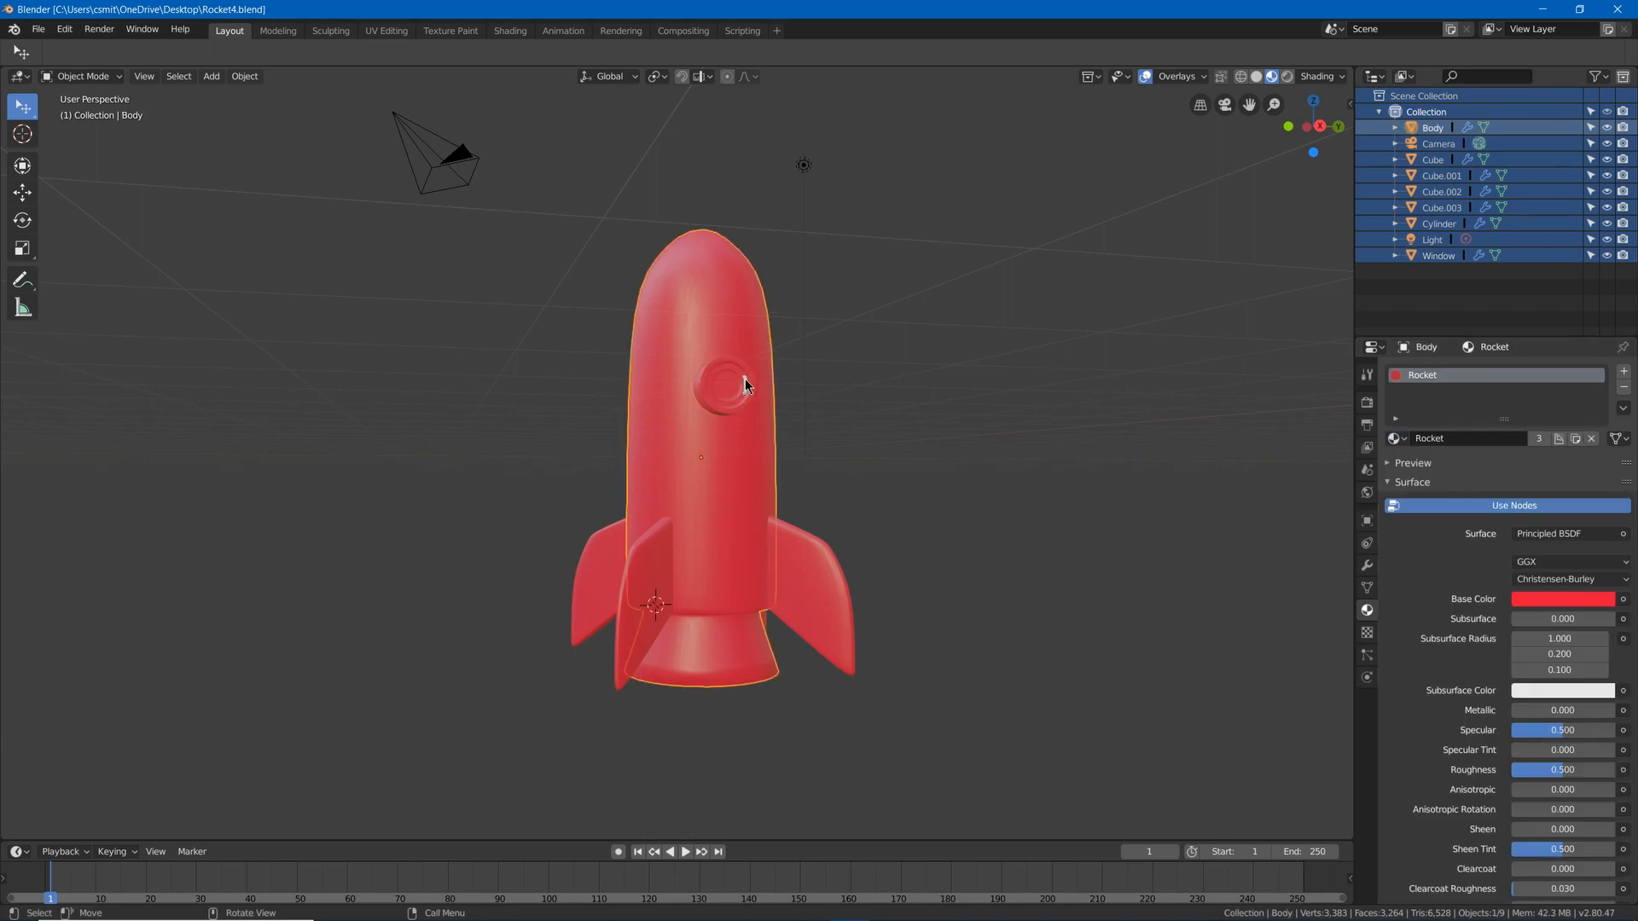
scroll(797, 317, up, 6)
click(904, 222)
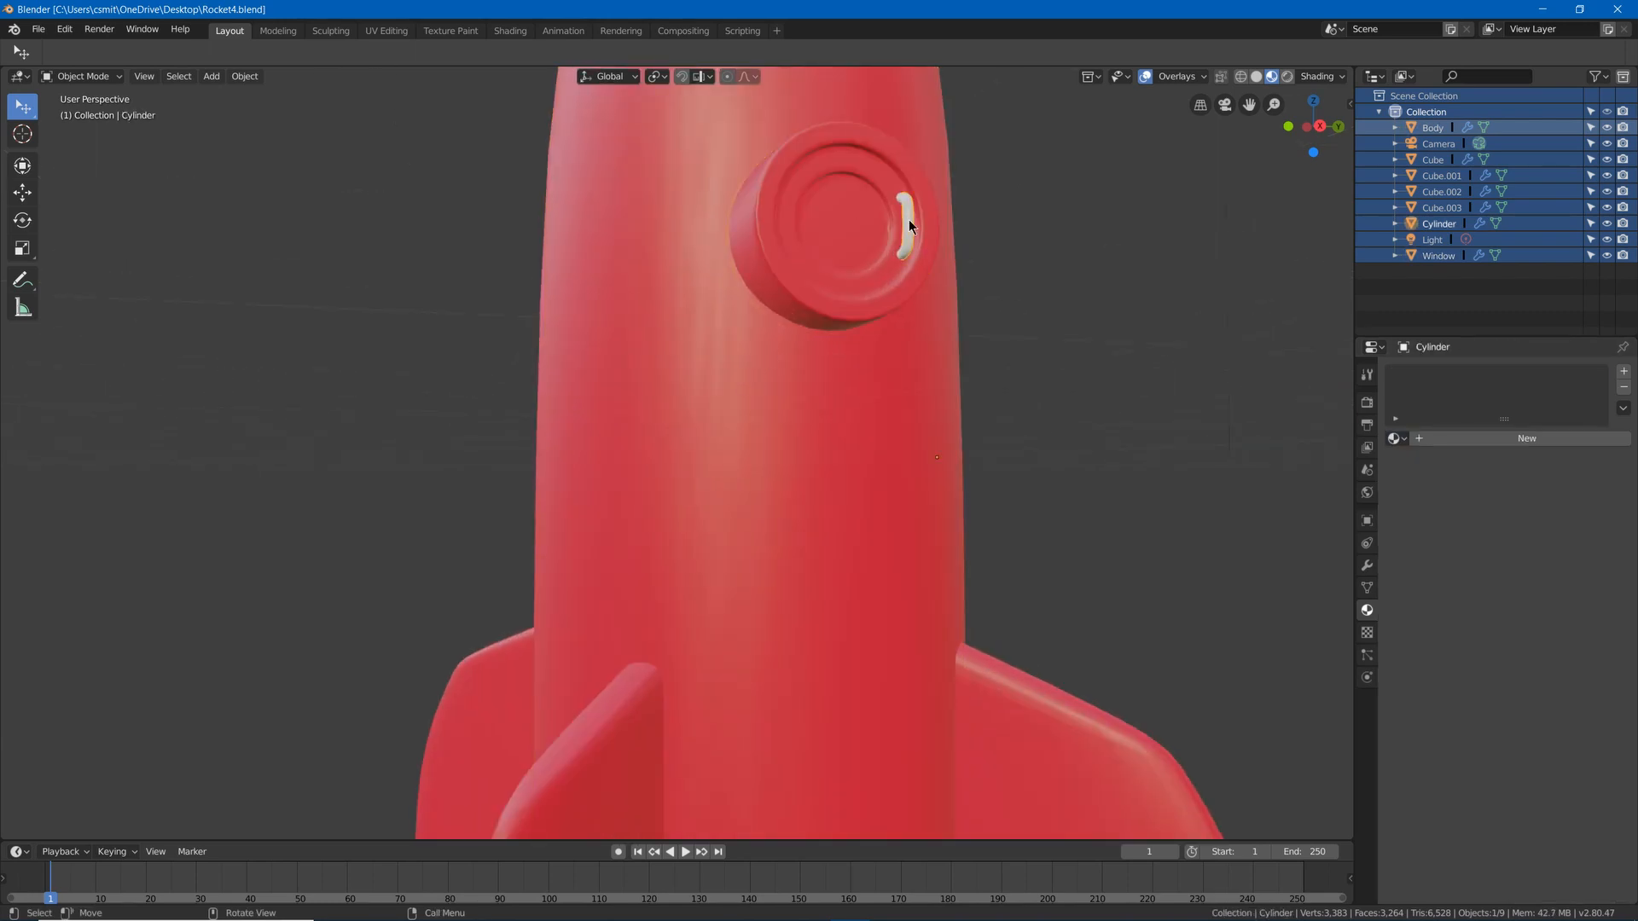
click(1393, 438)
click(1416, 464)
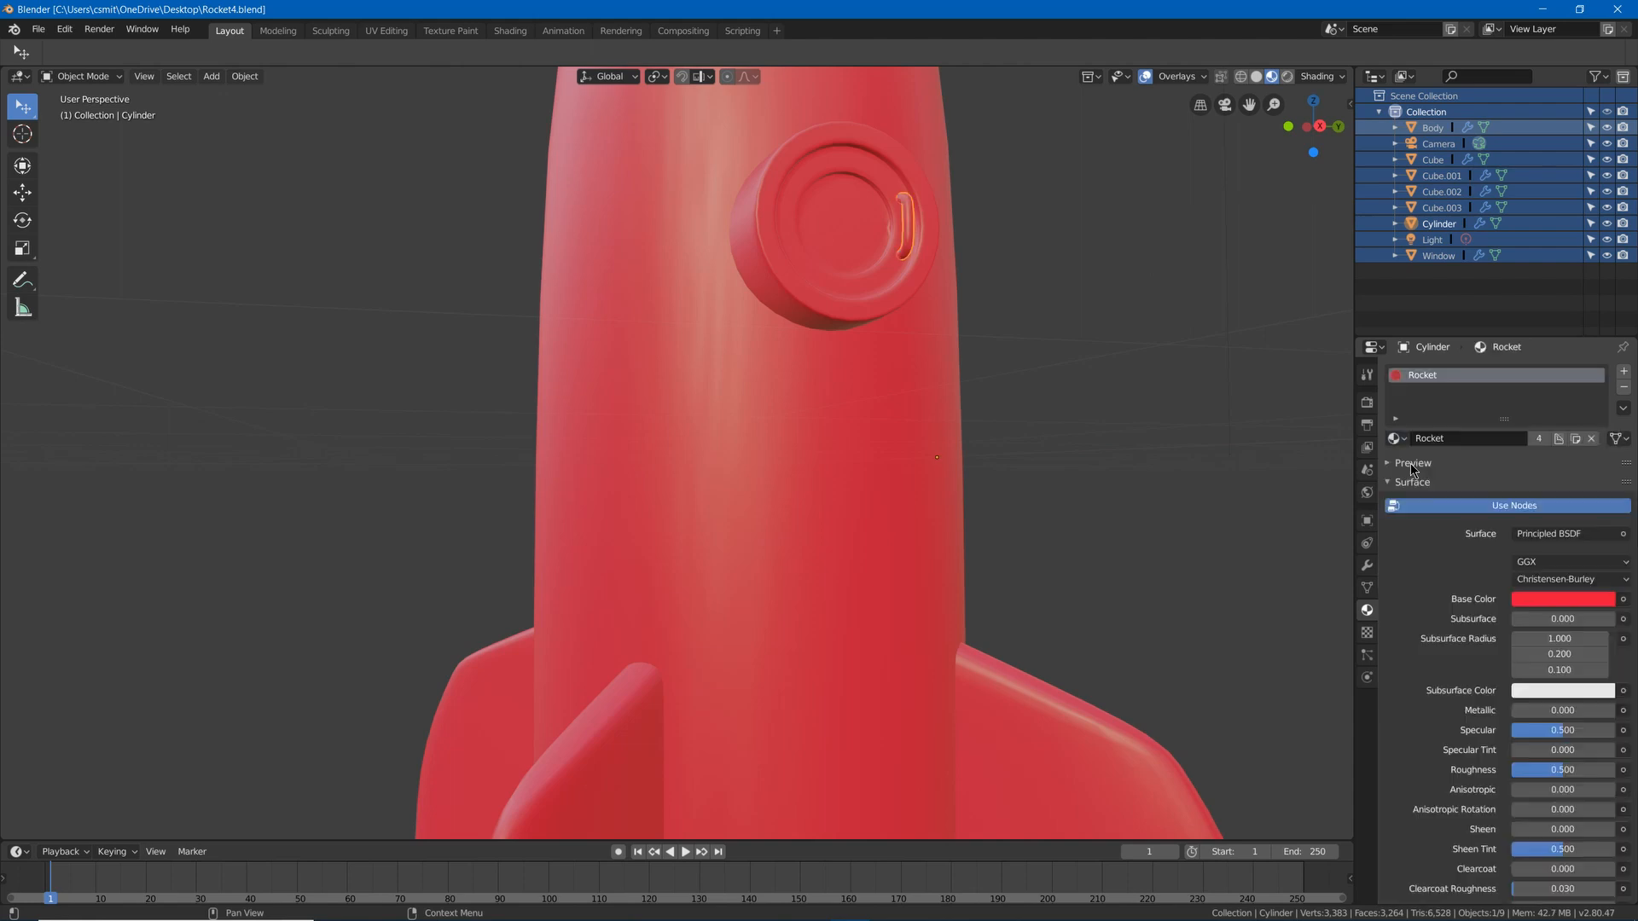
scroll(1077, 449, down, 1)
scroll(1074, 450, down, 3)
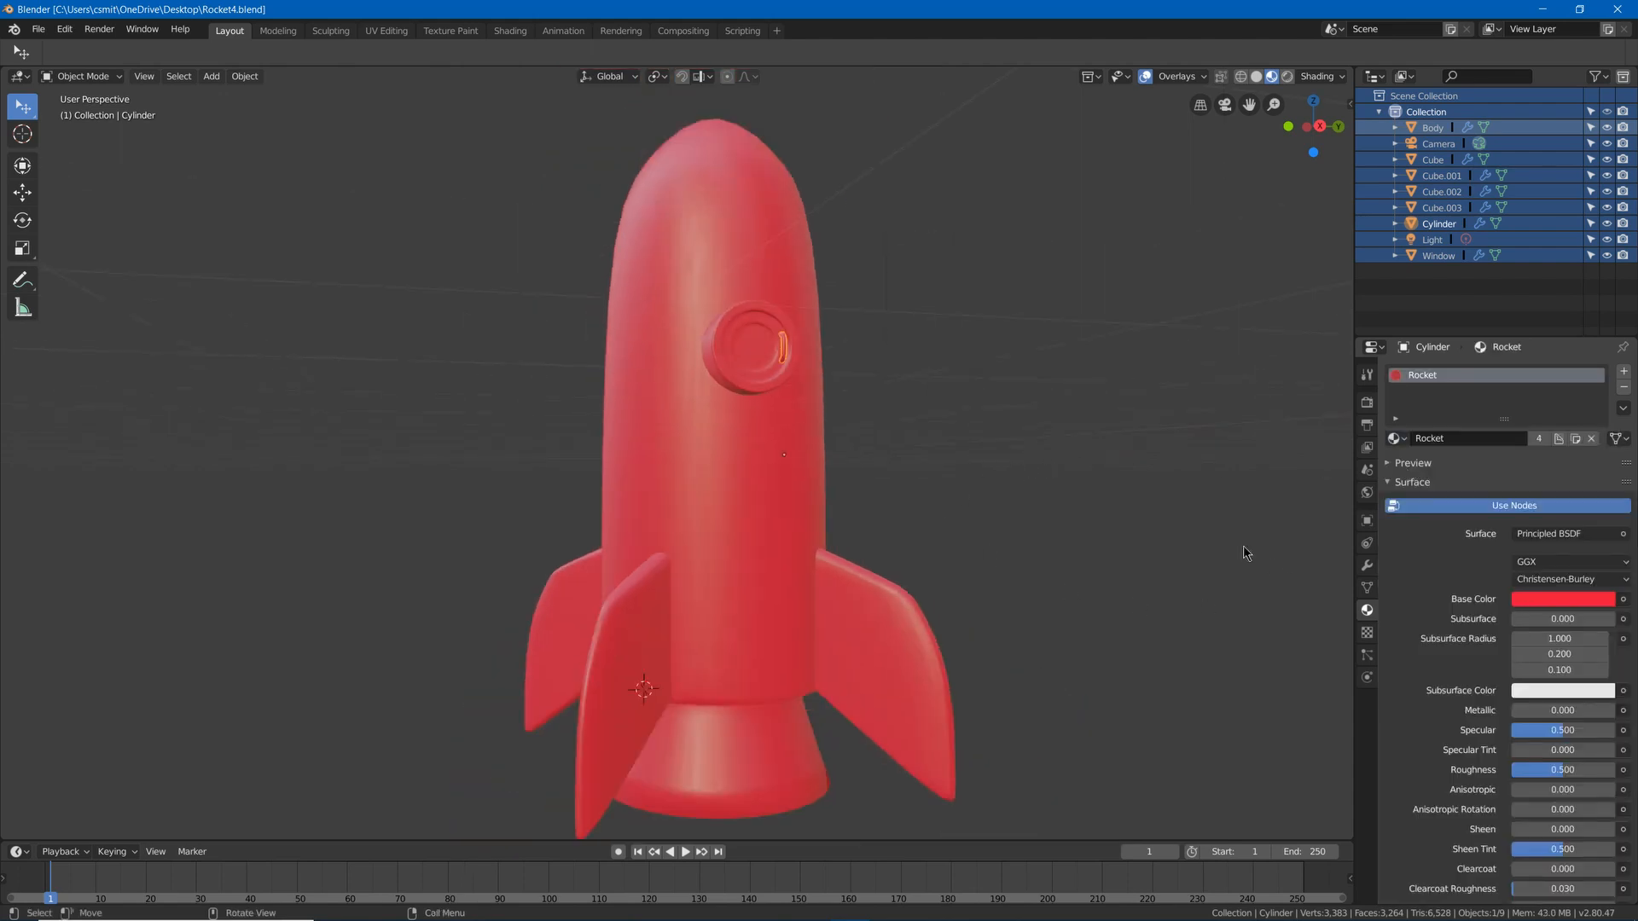
Set the Rocket material's Metallic value to 1.000.
click(1543, 710)
key(Return)
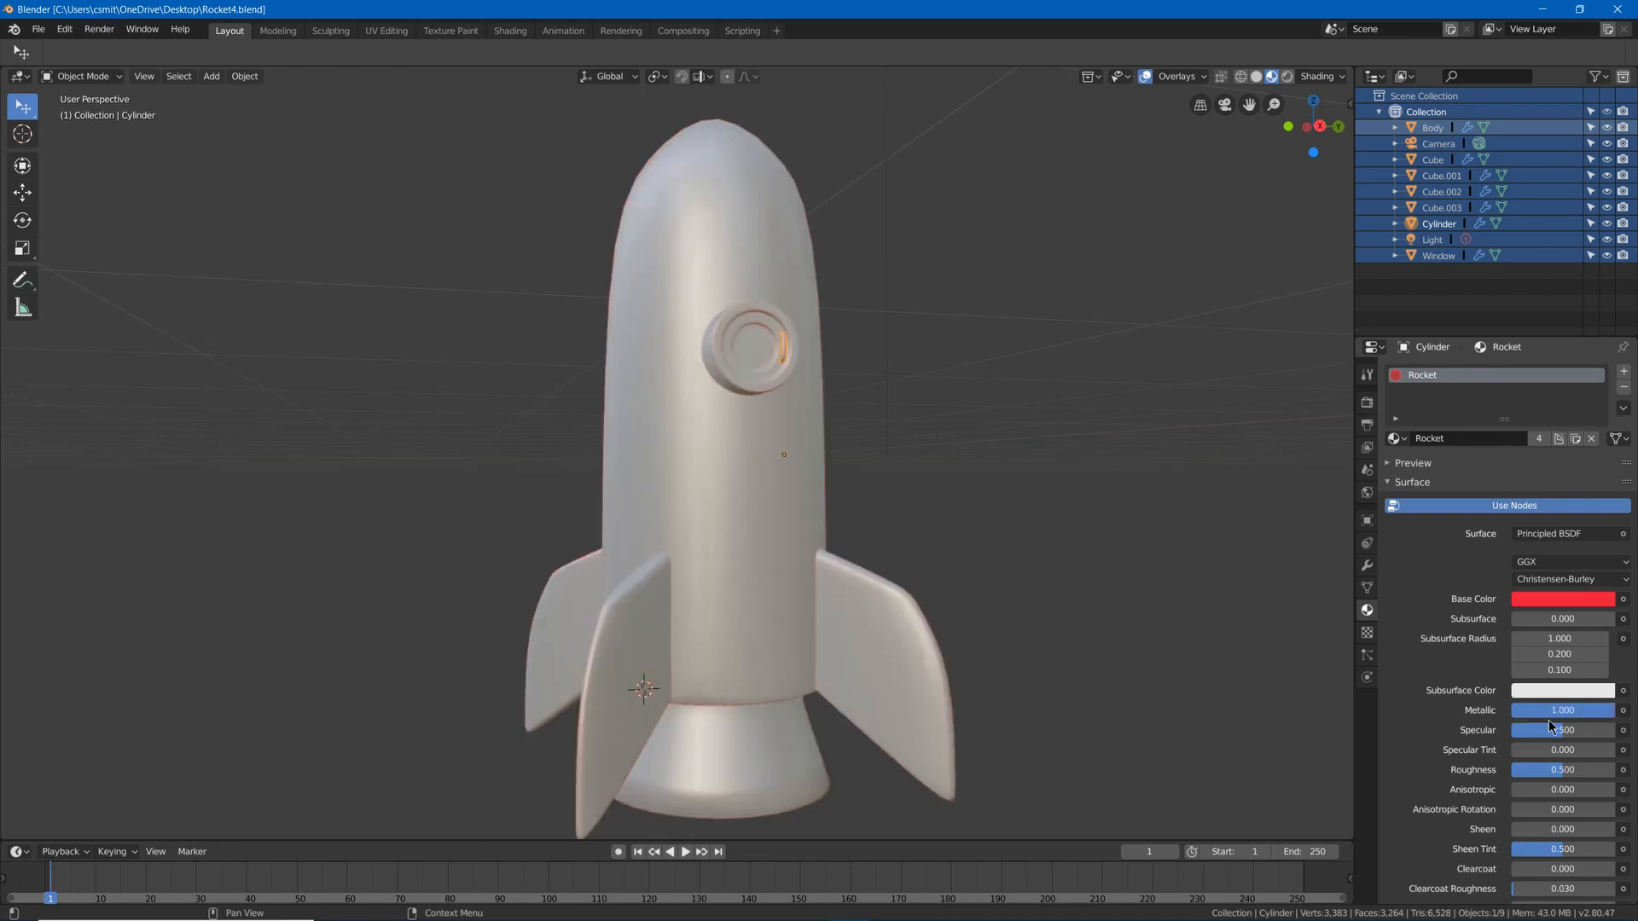
middle_drag(1055, 535, 1027, 533)
scroll(1027, 532, down, 2)
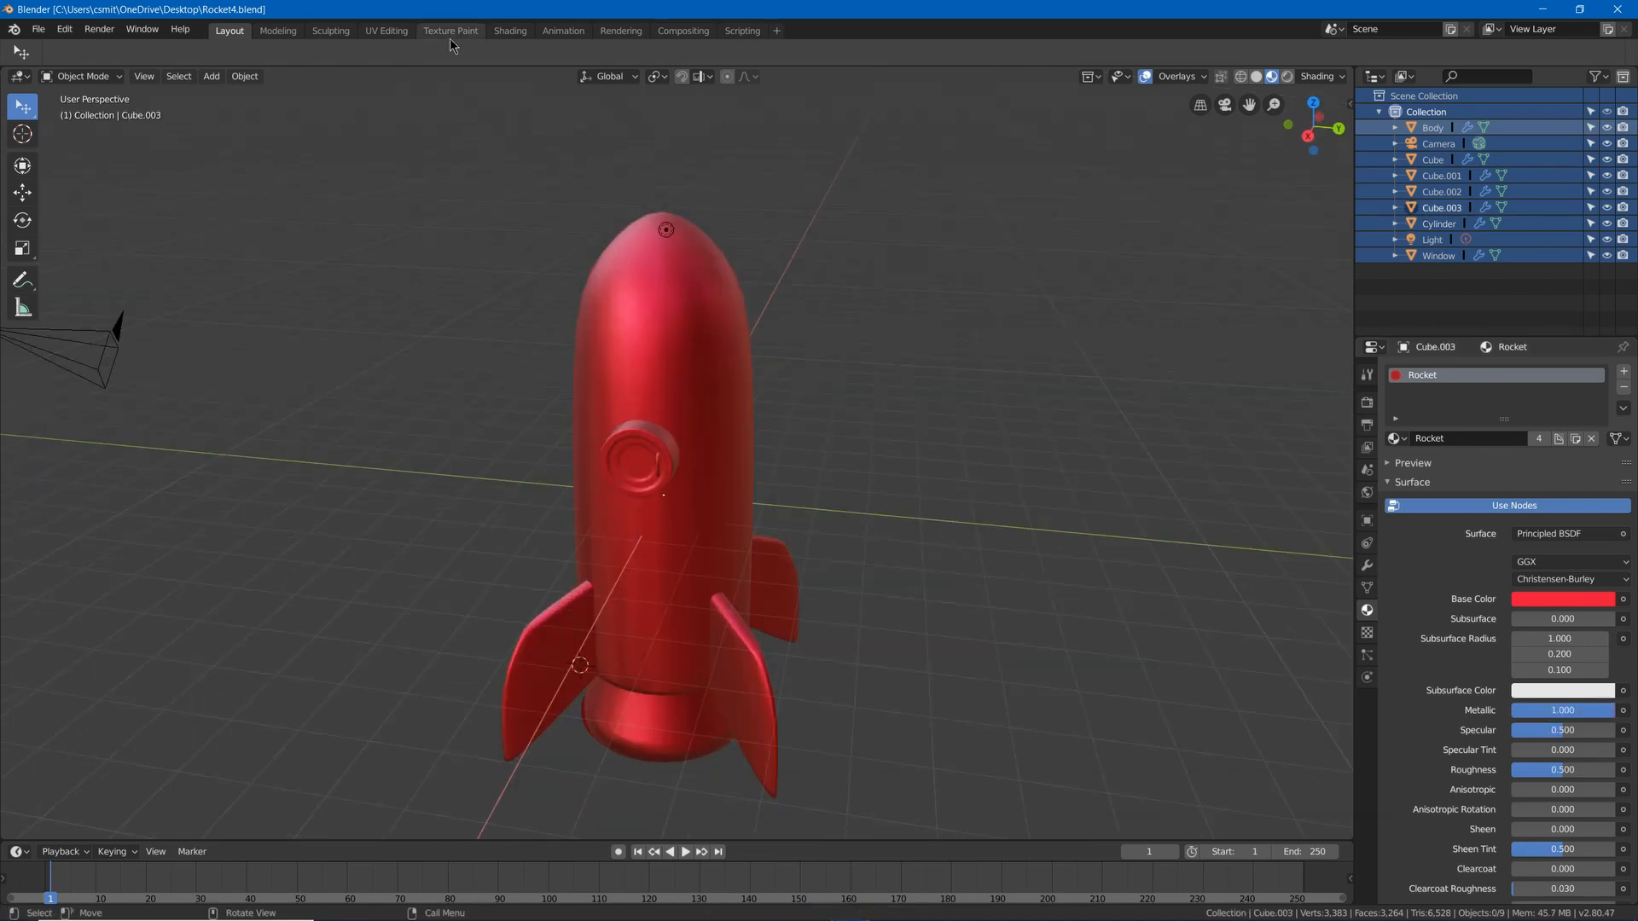
Add a 1024 × 1024 px Base Color texture paint slot to the body in a near-white color with value 1.000.
click(647, 278)
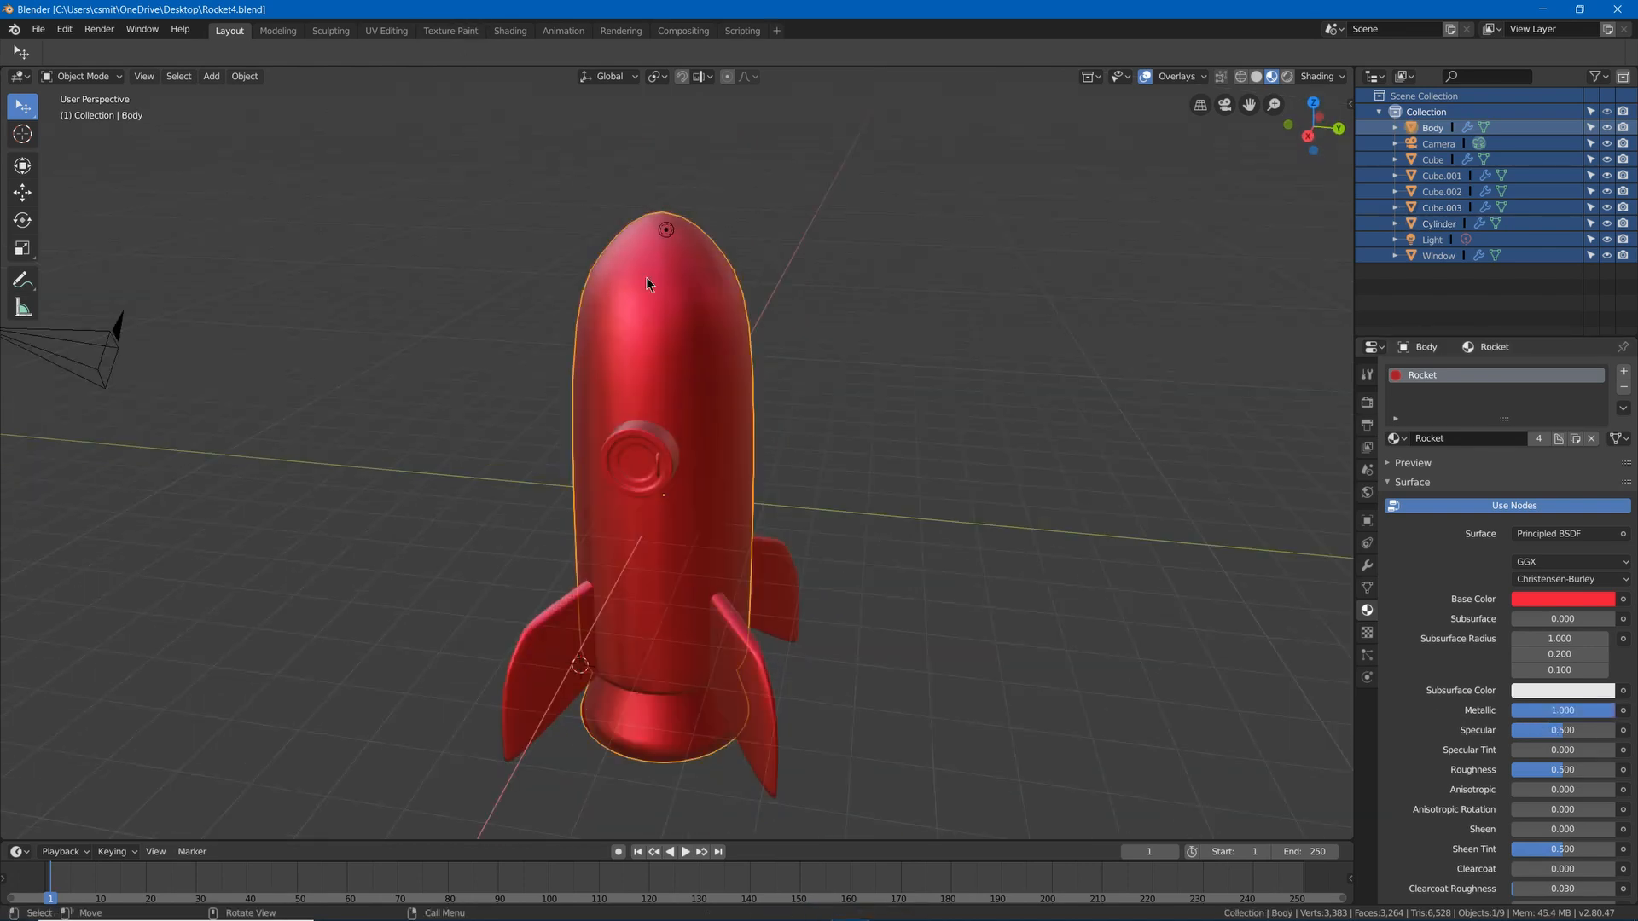
click(449, 32)
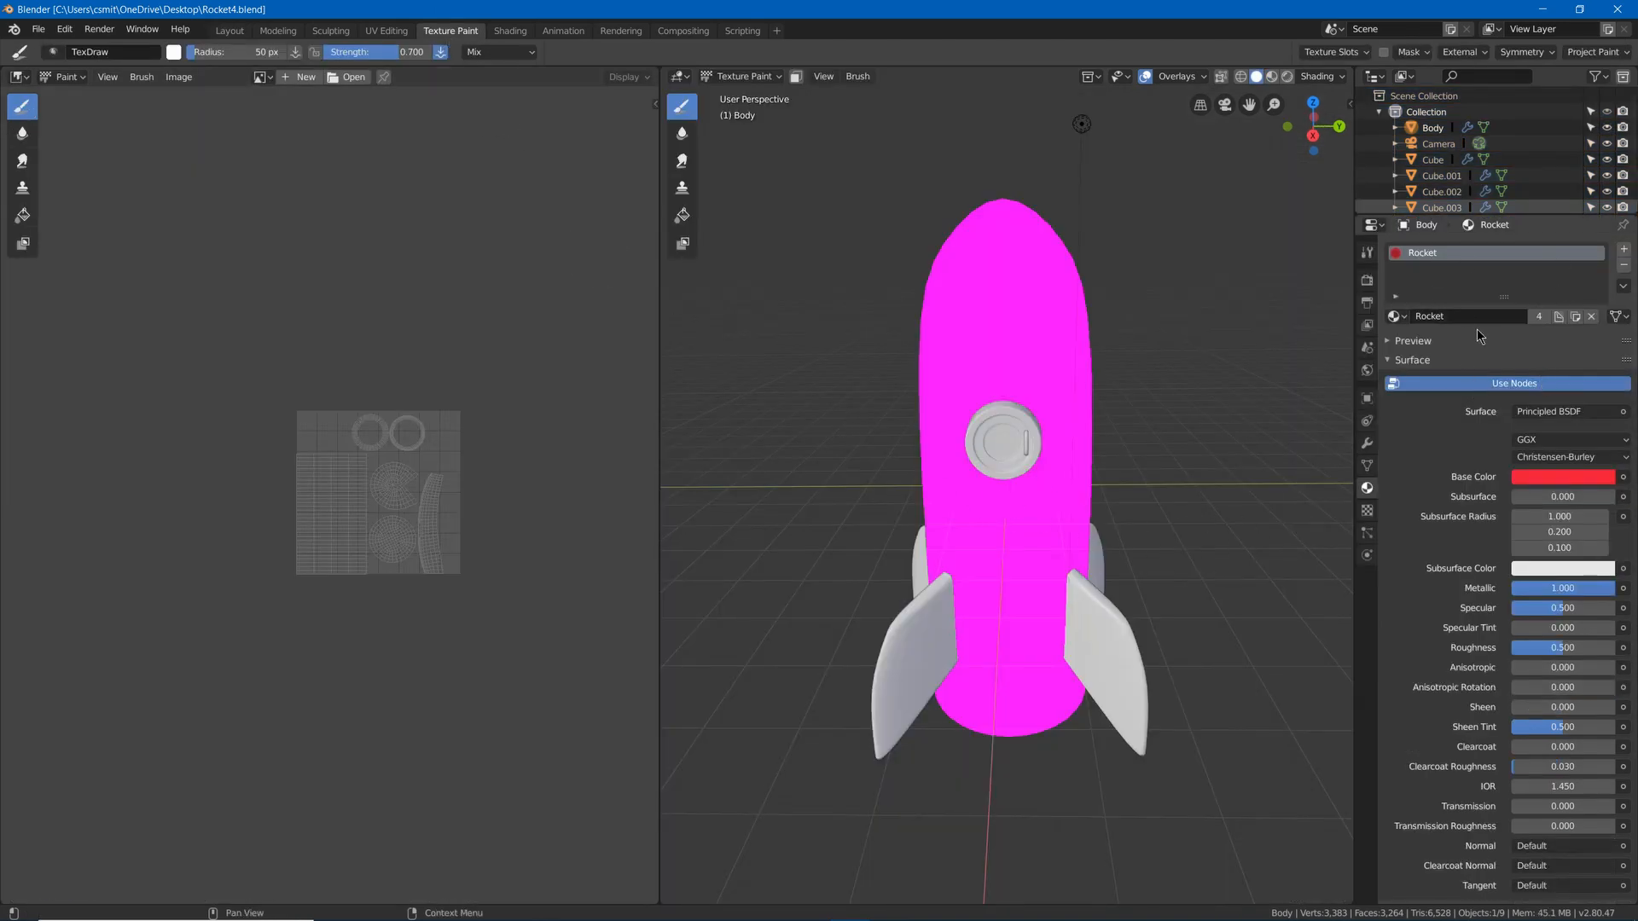
click(1368, 255)
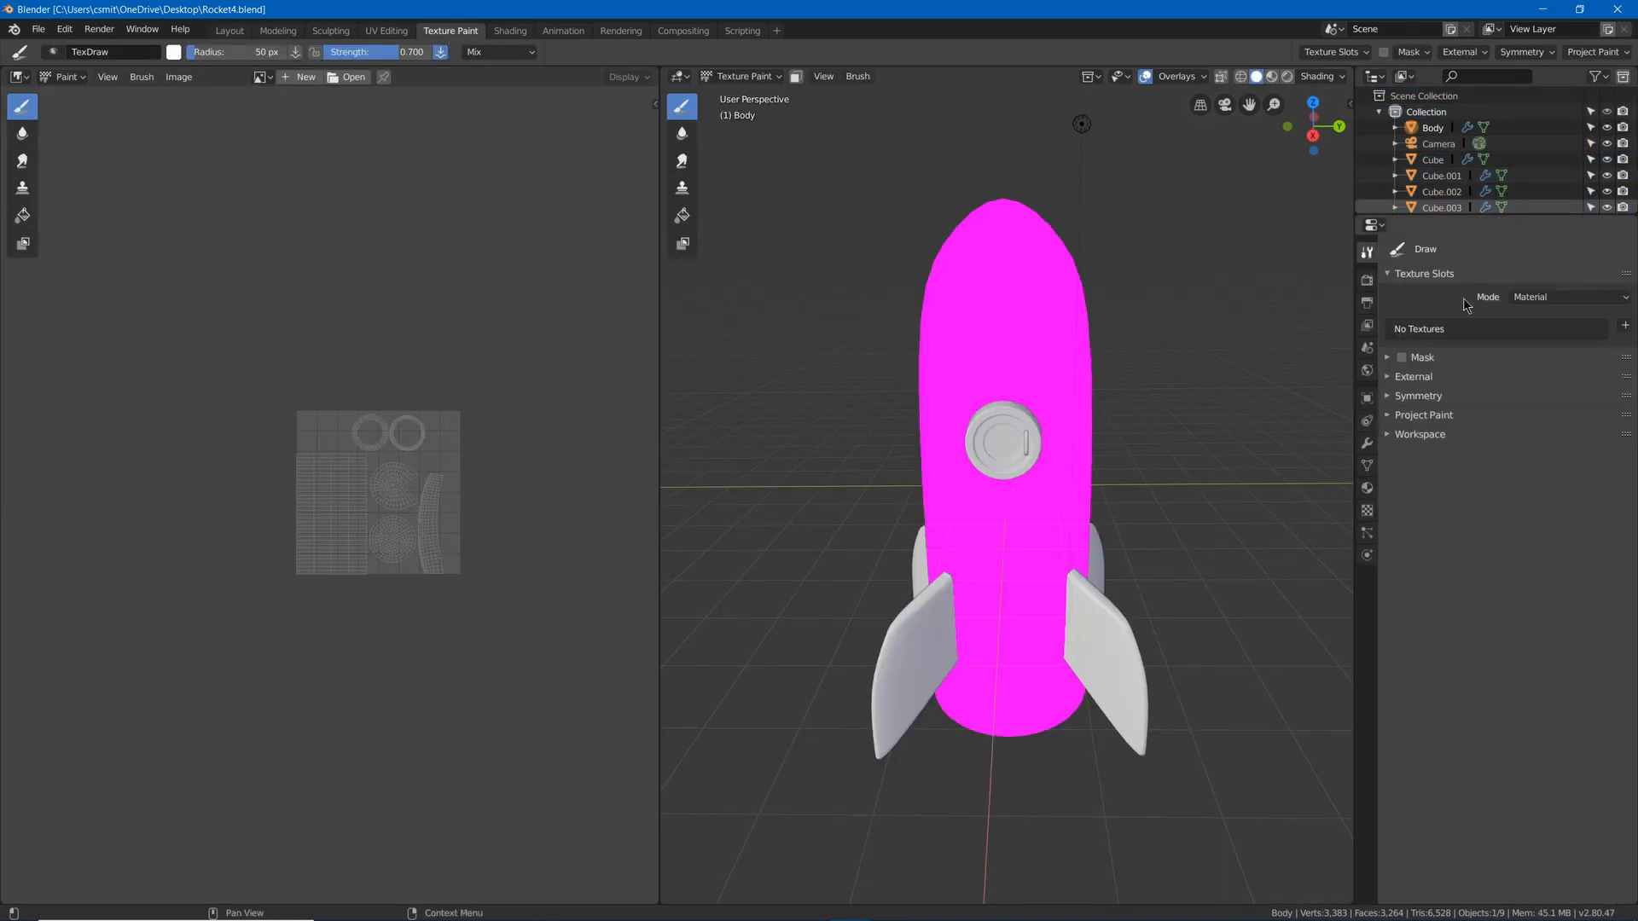
click(1625, 323)
click(1527, 362)
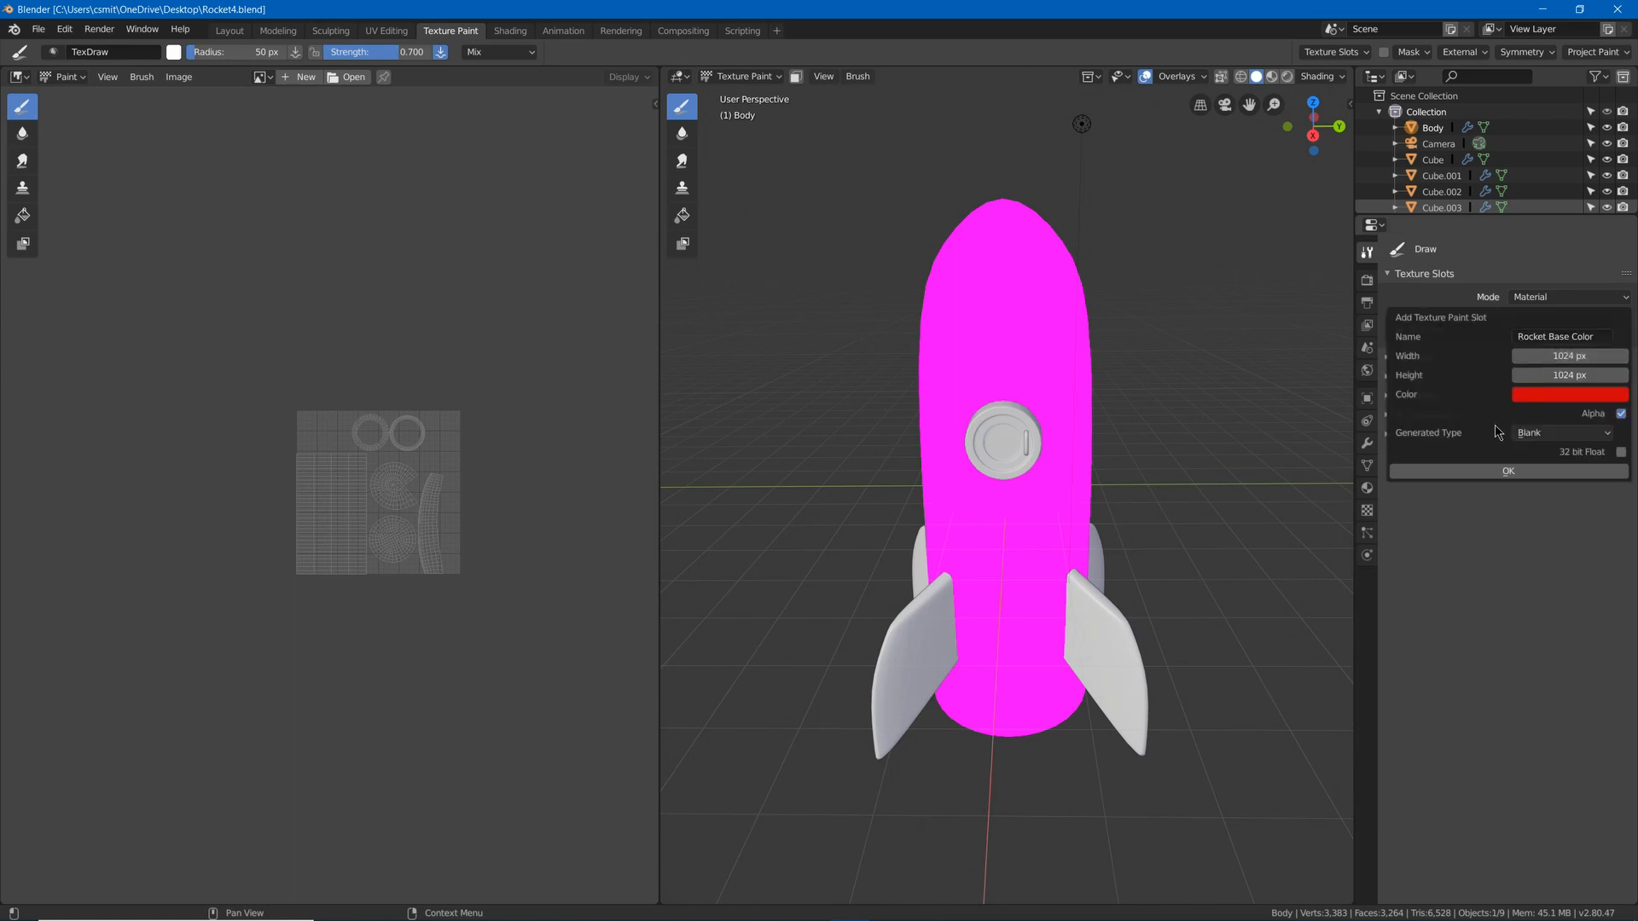
click(1561, 394)
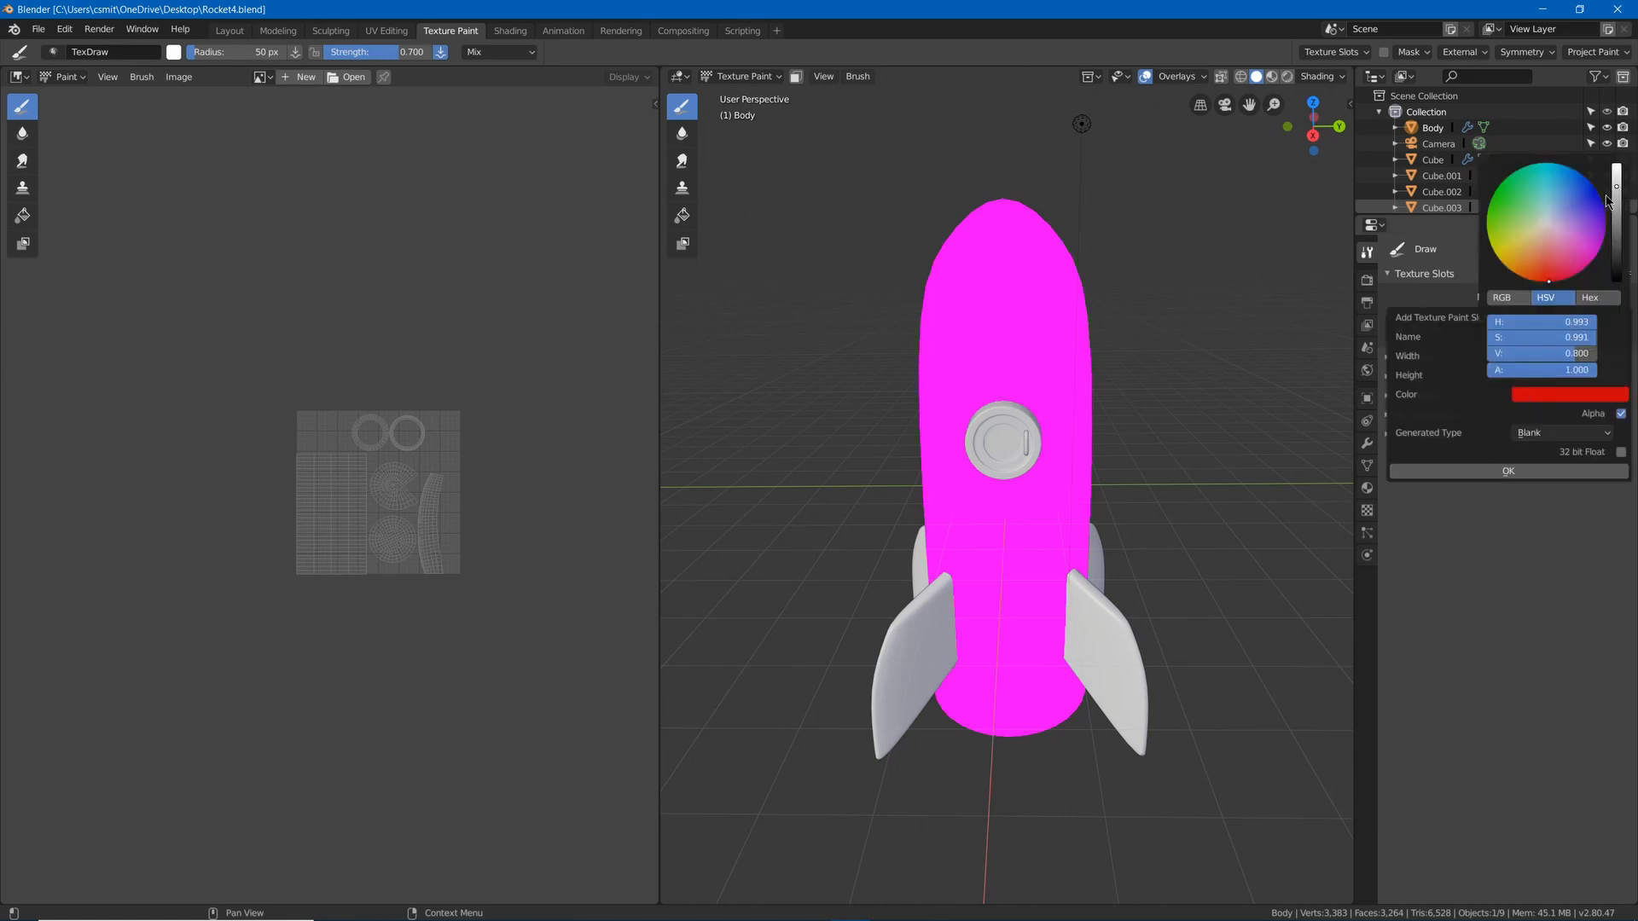
drag(1615, 185, 1616, 163)
drag(1547, 225, 1545, 229)
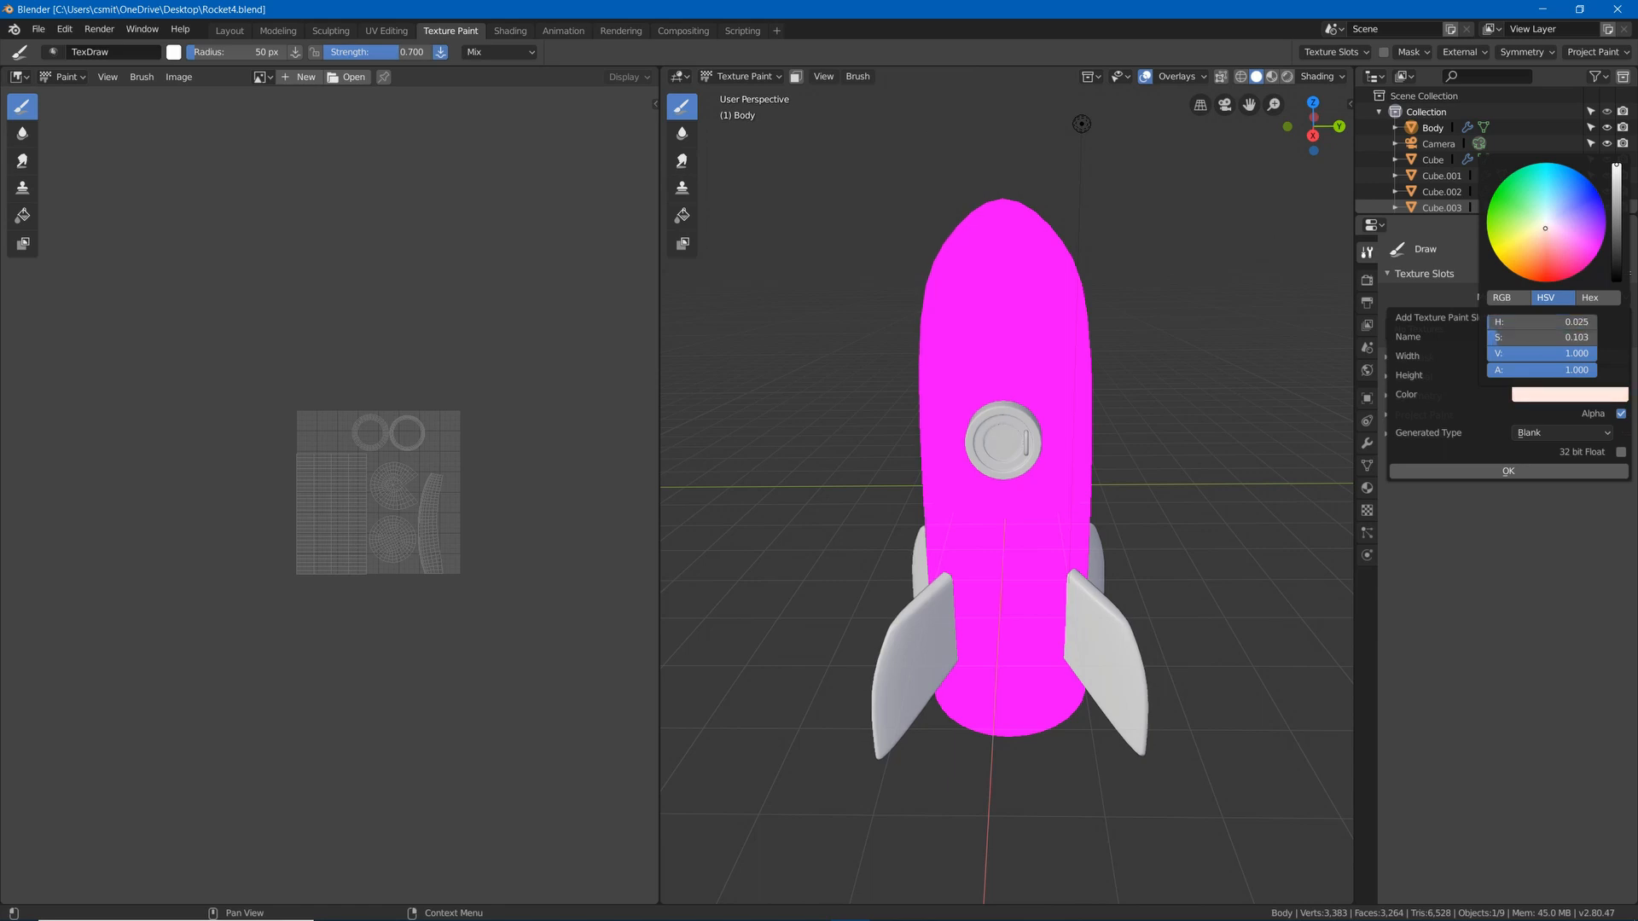
click(1448, 469)
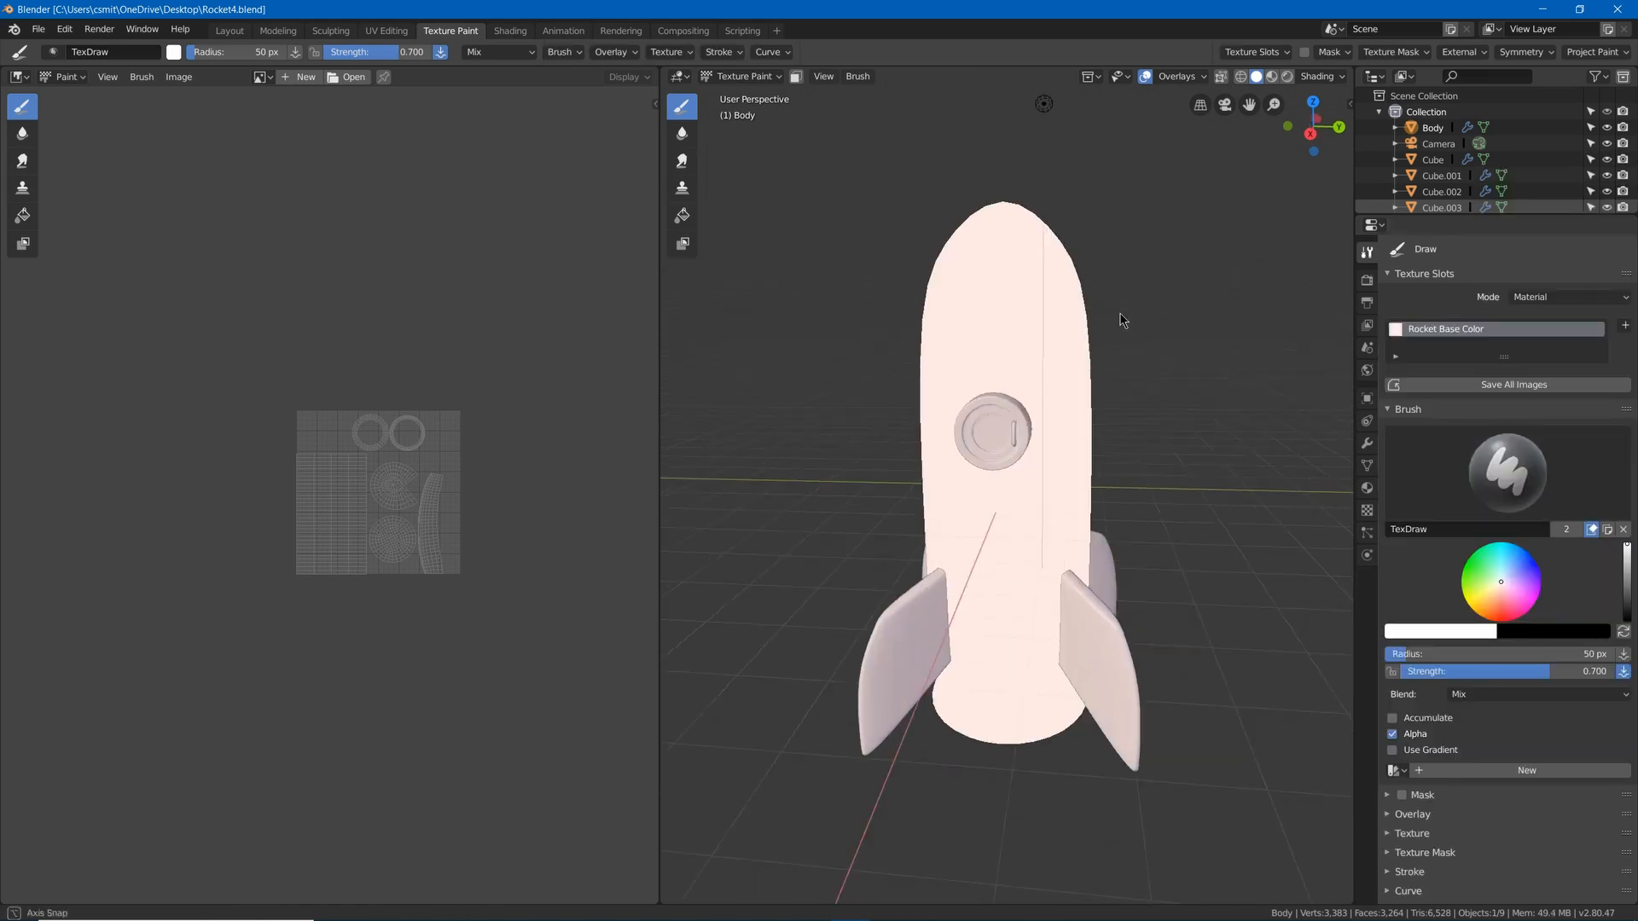
Create a new 1024 × 1024 px image named Dirt and fill it with white.
mouse_move(1119, 312)
middle_down()
mouse_move(934, 307)
mouse_move(1159, 287)
mouse_move(1149, 300)
middle_up()
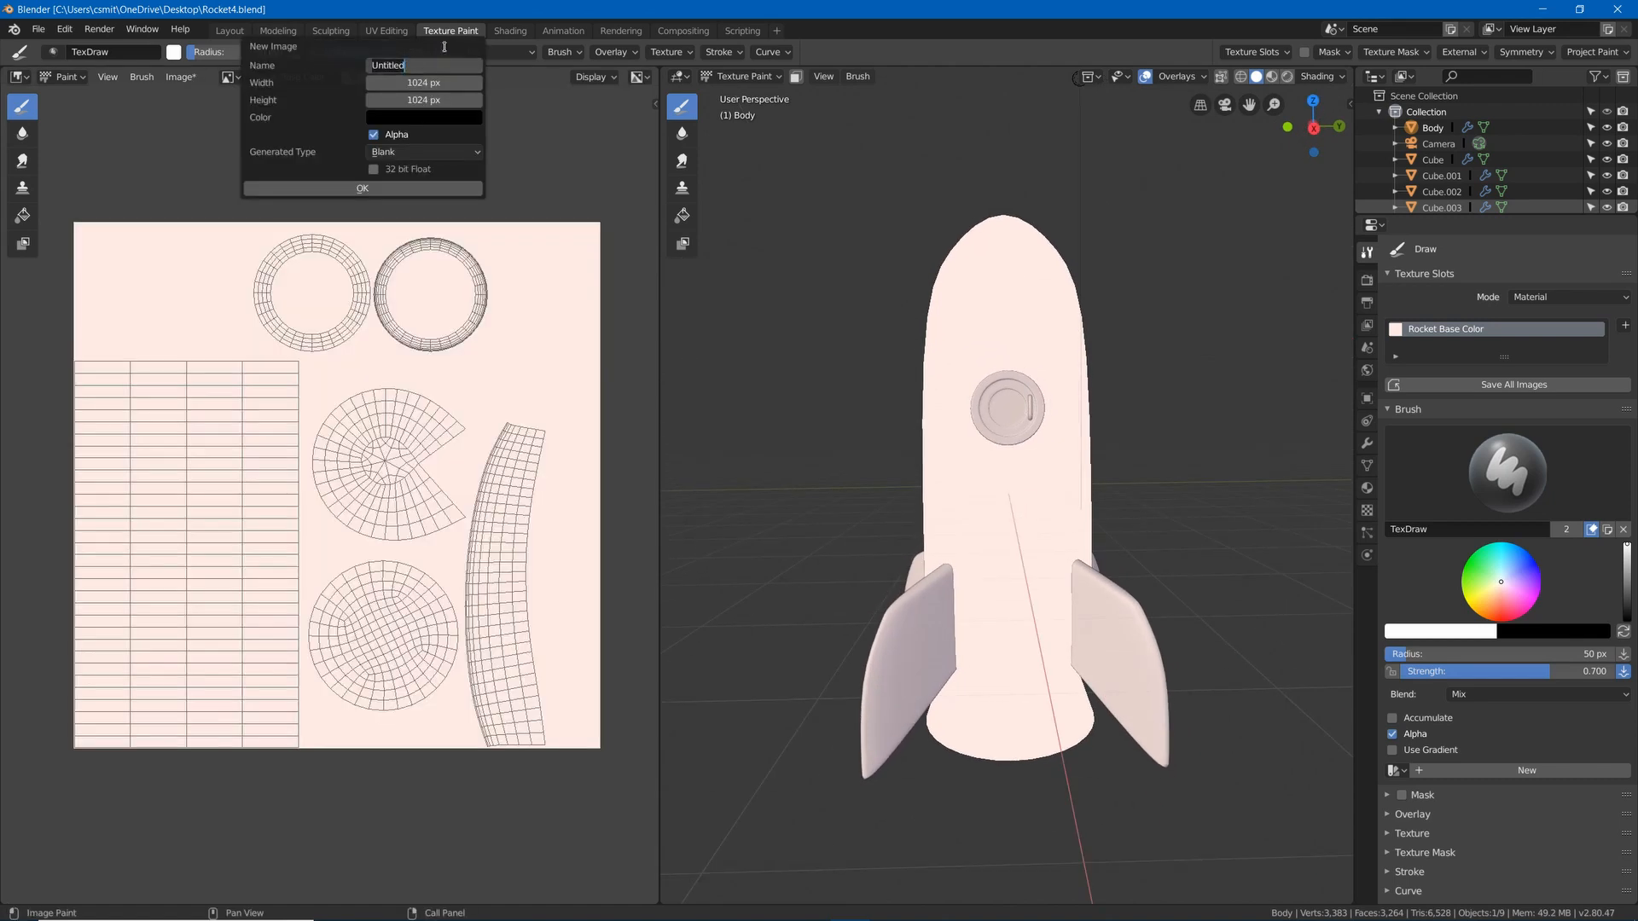
text(Dirt)
key(Return)
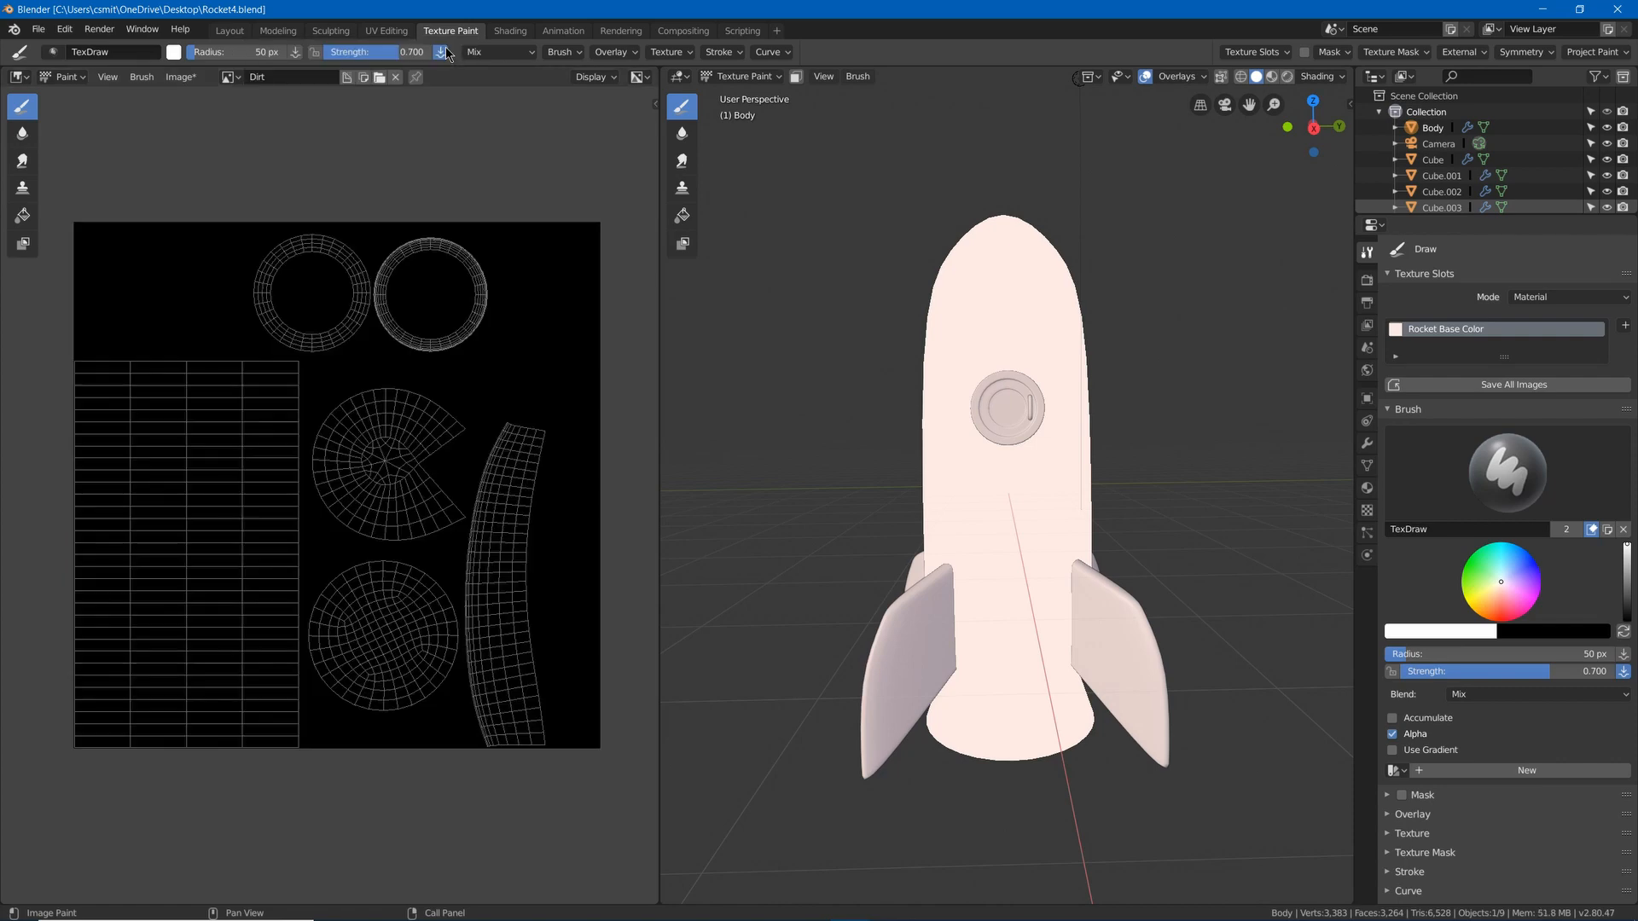
click(23, 215)
click(229, 294)
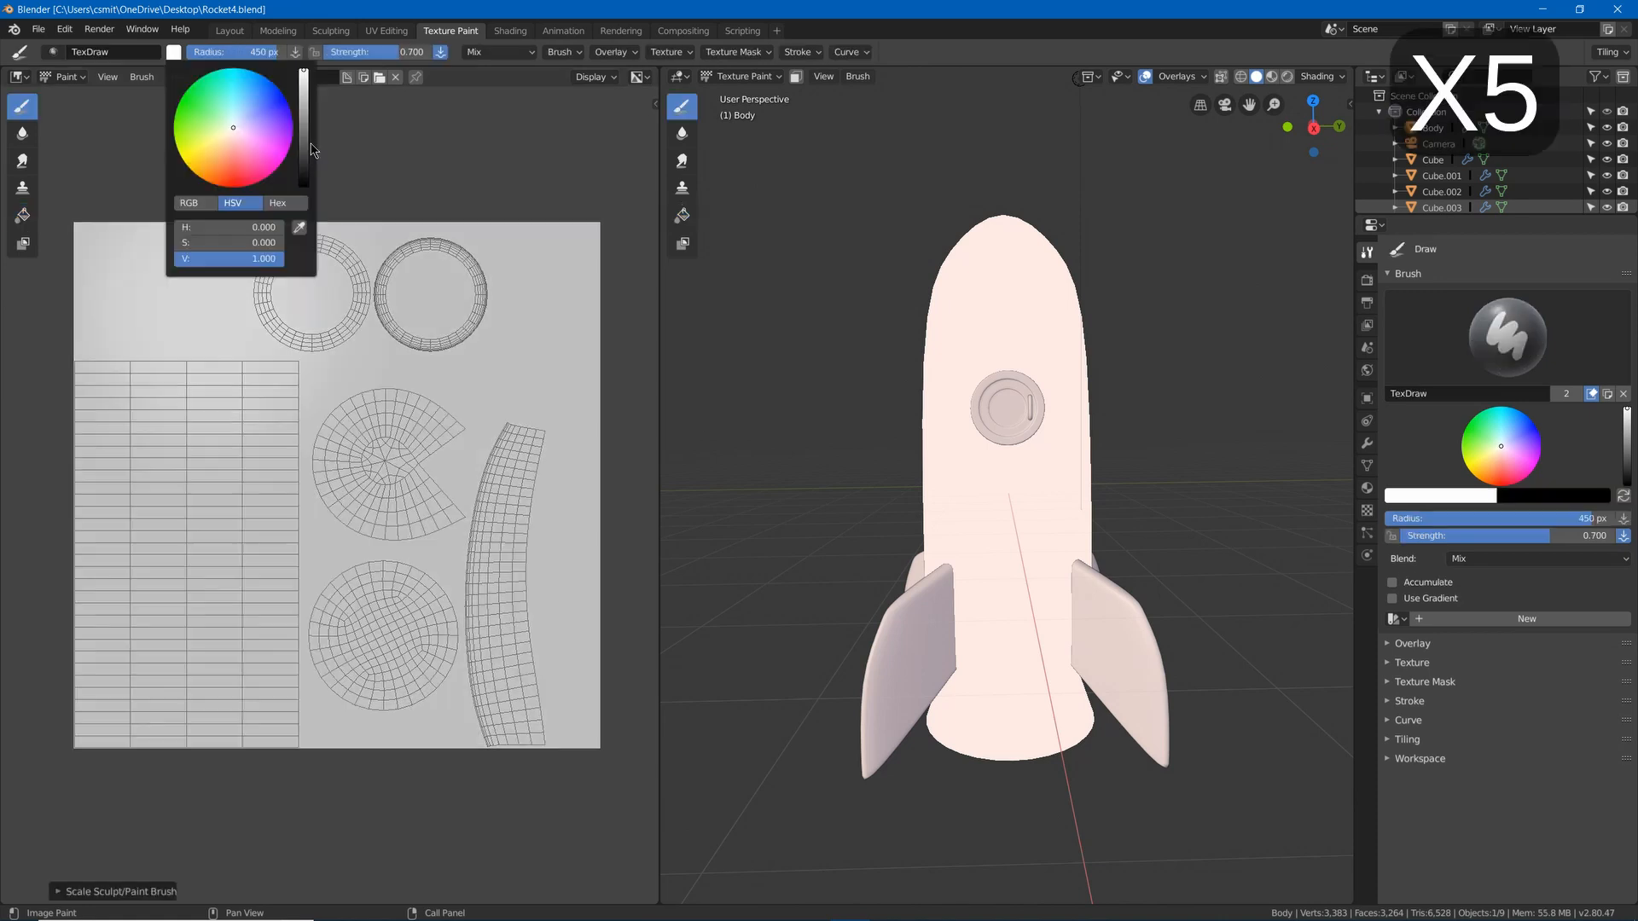
Paint dark gray patches over the Dirt image, adding smaller spots with a 110 px brush and undoing the last spot.
drag(307, 78, 307, 145)
mouse_move(281, 273)
mouse_down()
mouse_move(504, 570)
mouse_move(225, 156)
mouse_up()
key(f)
click(282, 170)
click(458, 299)
click(220, 472)
click(444, 399)
click(440, 458)
key(ctrl+z)
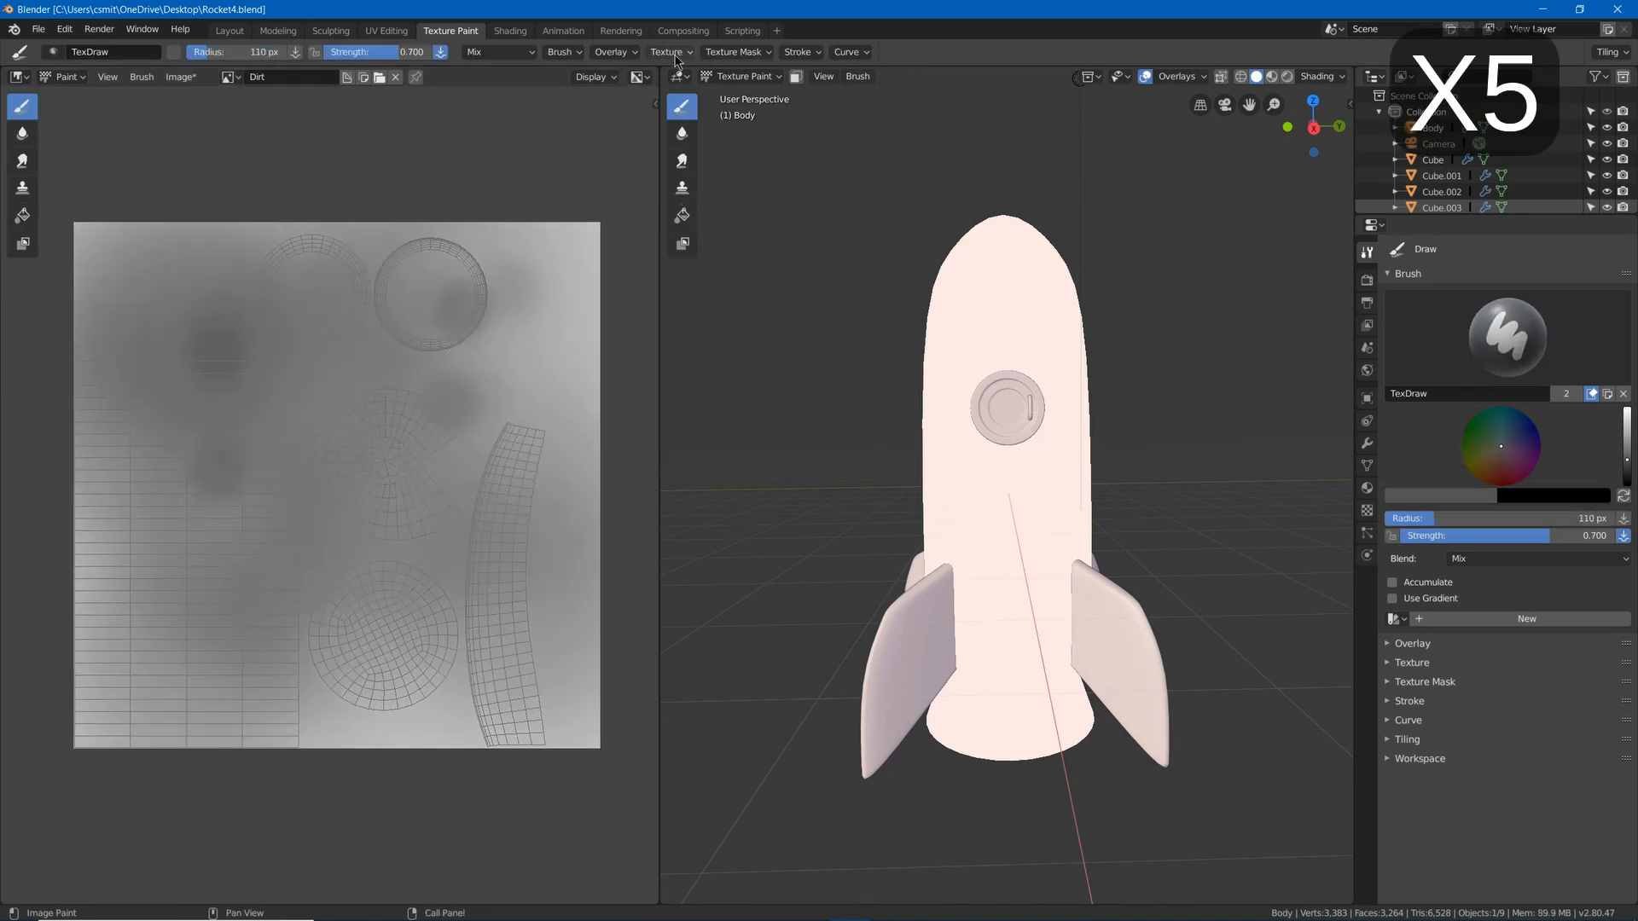
Scatter more gray spots over the Dirt image using stroke jitter and a brush strength of 0.271.
click(801, 52)
drag(768, 151, 834, 158)
mouse_move(329, 503)
mouse_down()
mouse_move(223, 611)
mouse_move(384, 725)
mouse_up()
drag(401, 52, 354, 52)
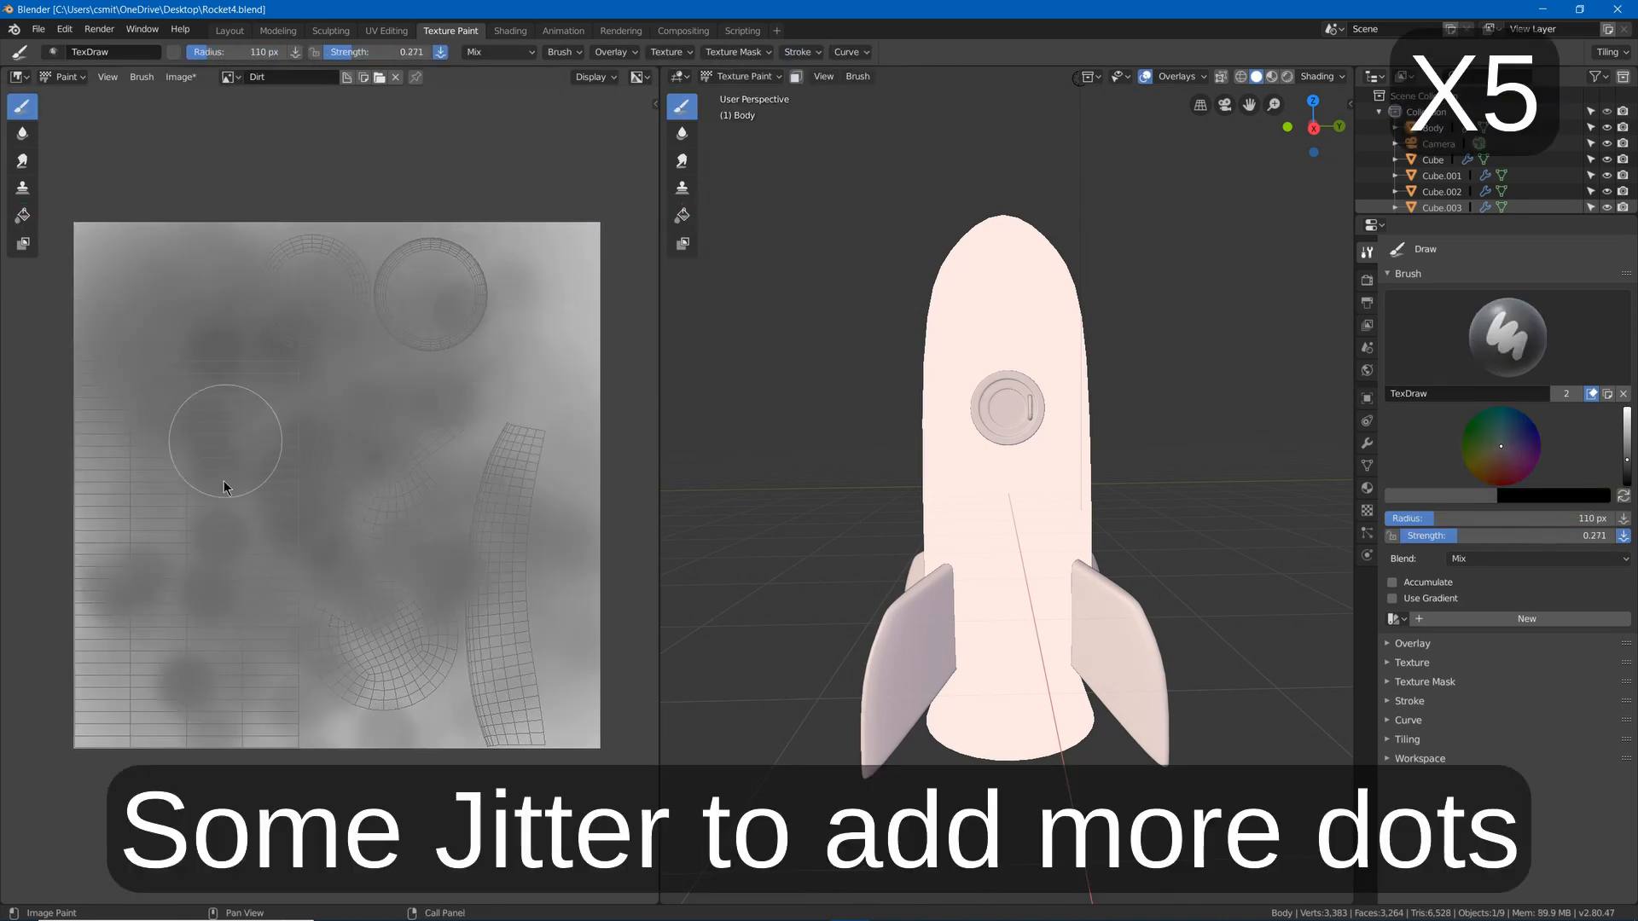
drag(227, 482, 401, 665)
Lighten the brush to a light gray and paint lighter blotches across the Dirt image.
click(174, 52)
drag(307, 145, 307, 90)
mouse_move(128, 410)
mouse_down()
mouse_move(325, 530)
mouse_move(426, 550)
mouse_up()
Enlarge the brush radius to 422 px and paint soft light gray over the middle of the Dirt image.
key(bracketright)
key(bracketright)
key(bracketright)
key(bracketright)
key(bracketright)
key(bracketright)
key(bracketright)
key(bracketright)
key(bracketright)
key(bracketright)
key(bracketright)
key(bracketright)
key(bracketright)
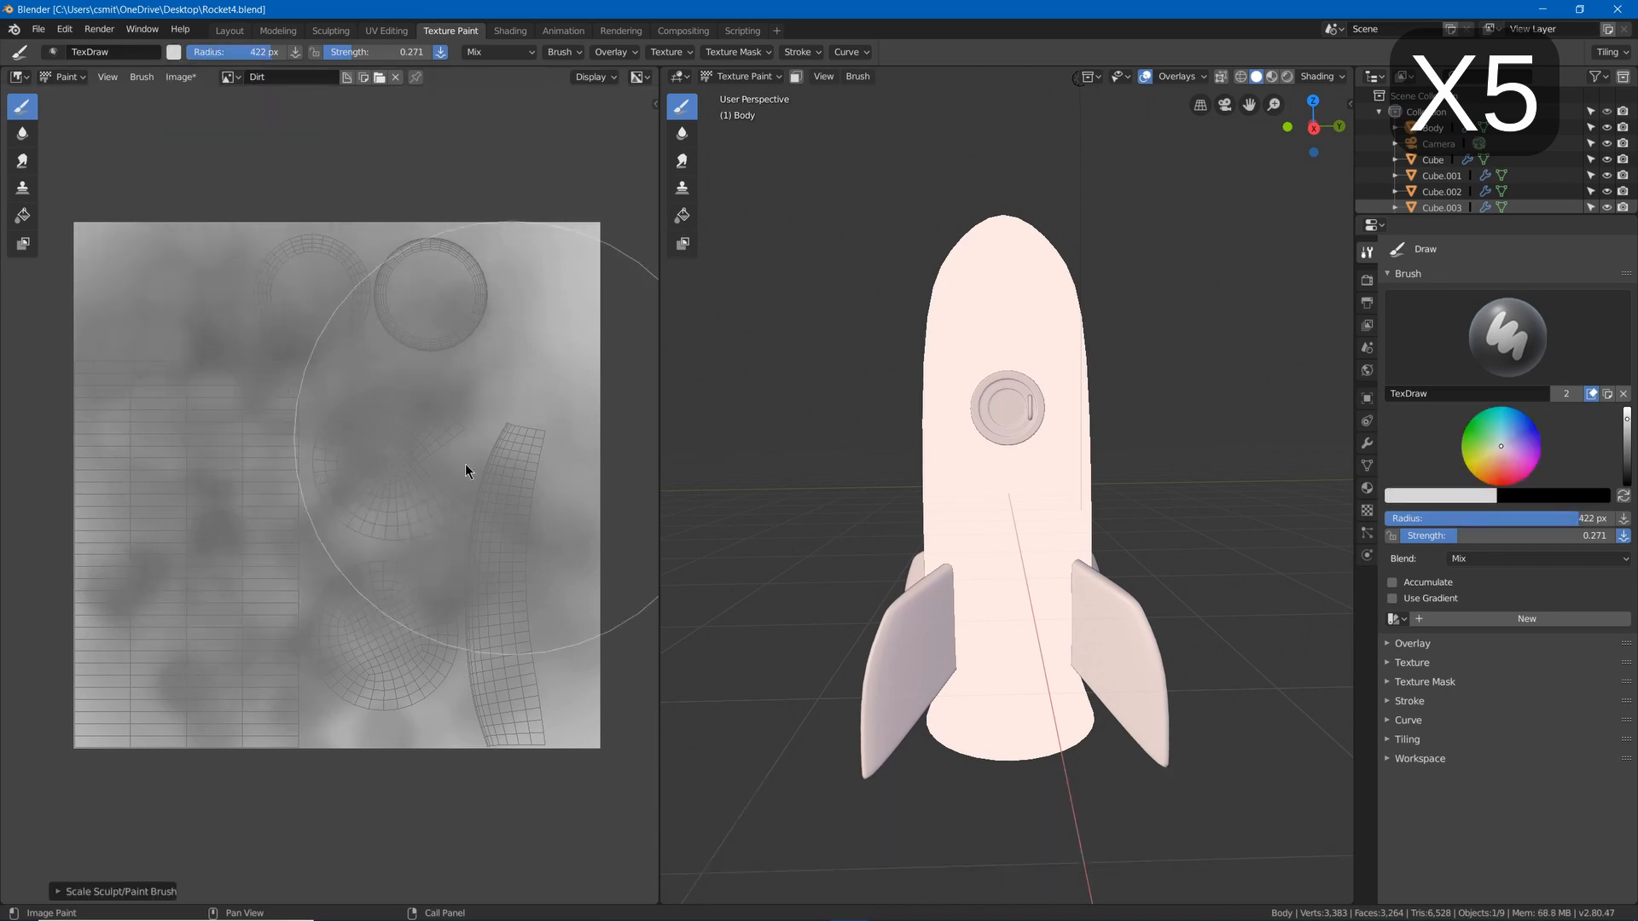
drag(464, 464, 384, 530)
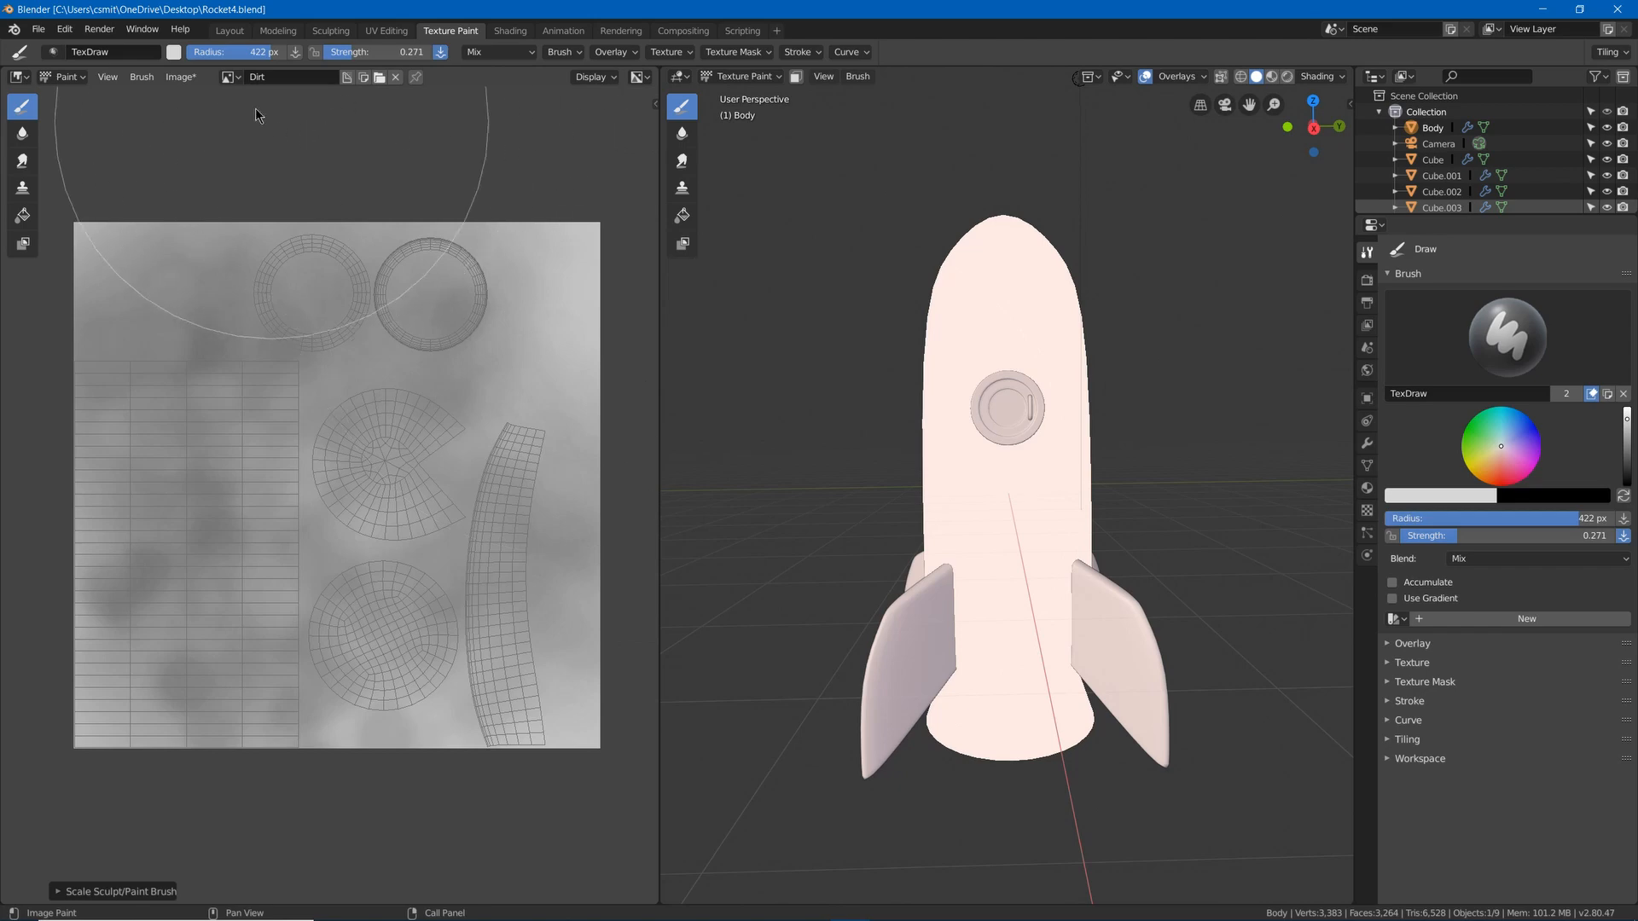
Display the Rocket Base Color image for painting and create a new brush texture that uses the Dirt image.
click(230, 77)
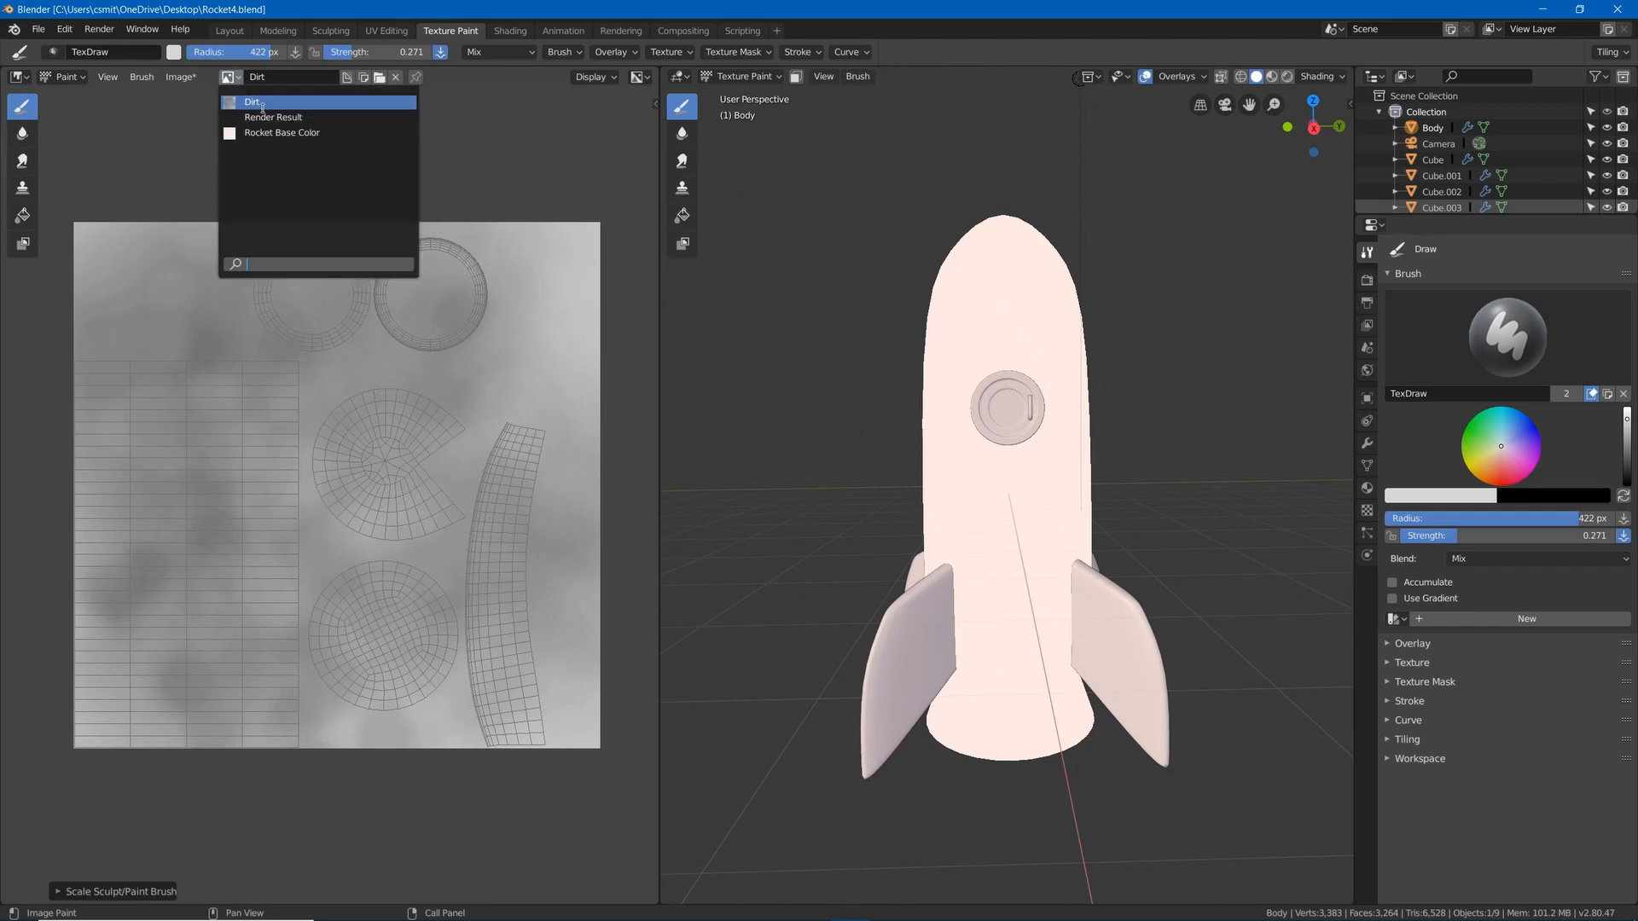
click(324, 133)
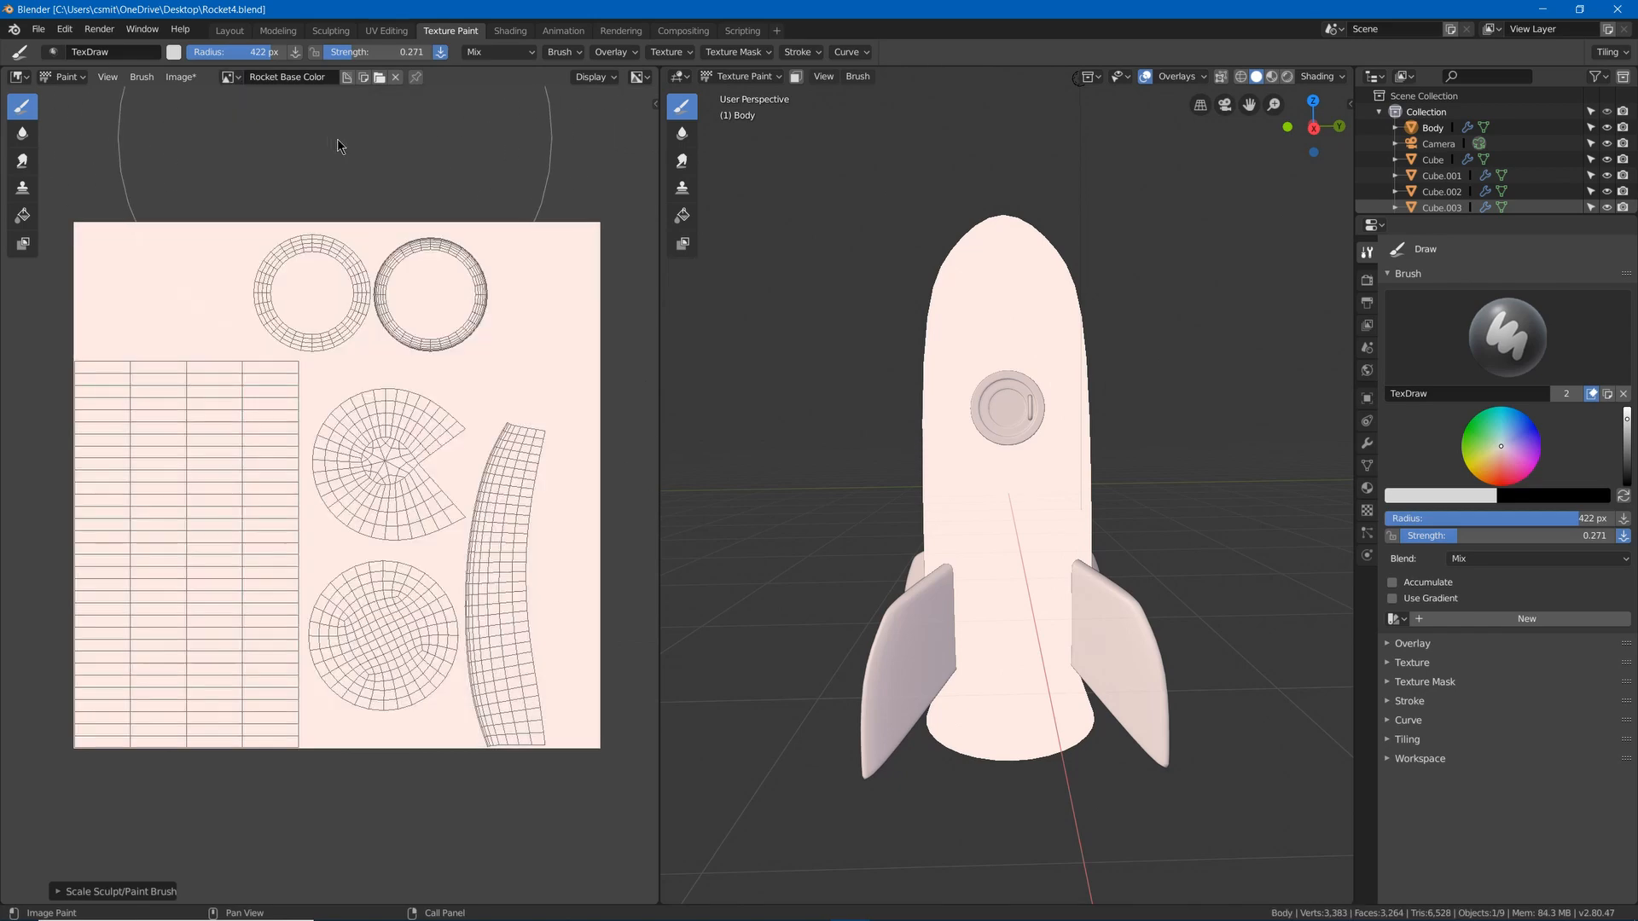
click(1366, 510)
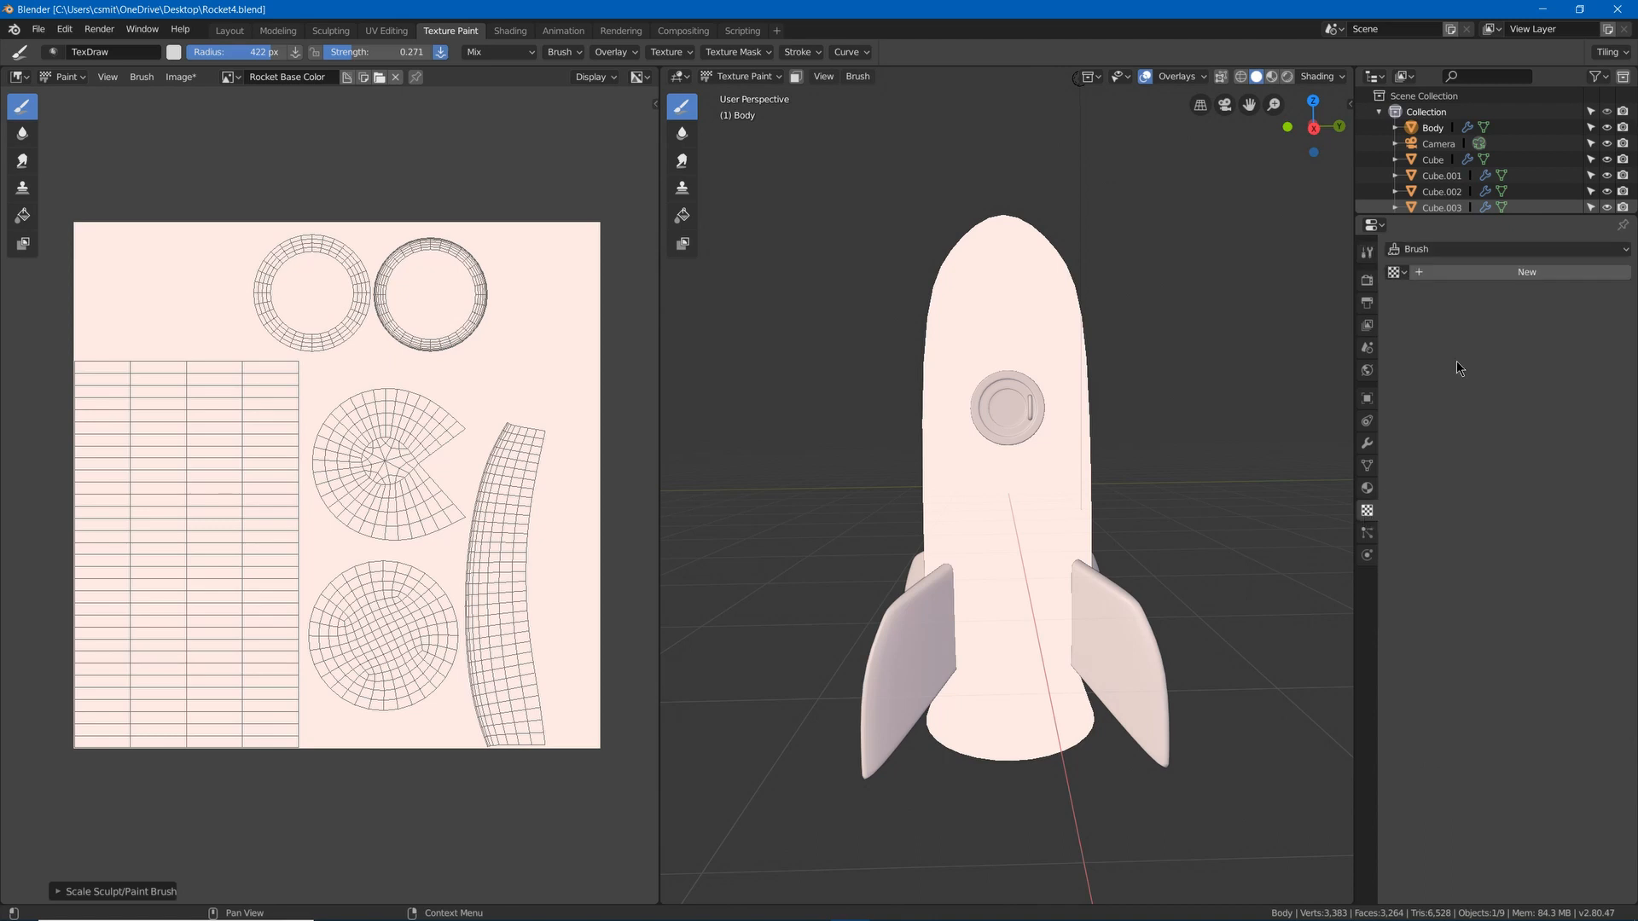
click(1424, 271)
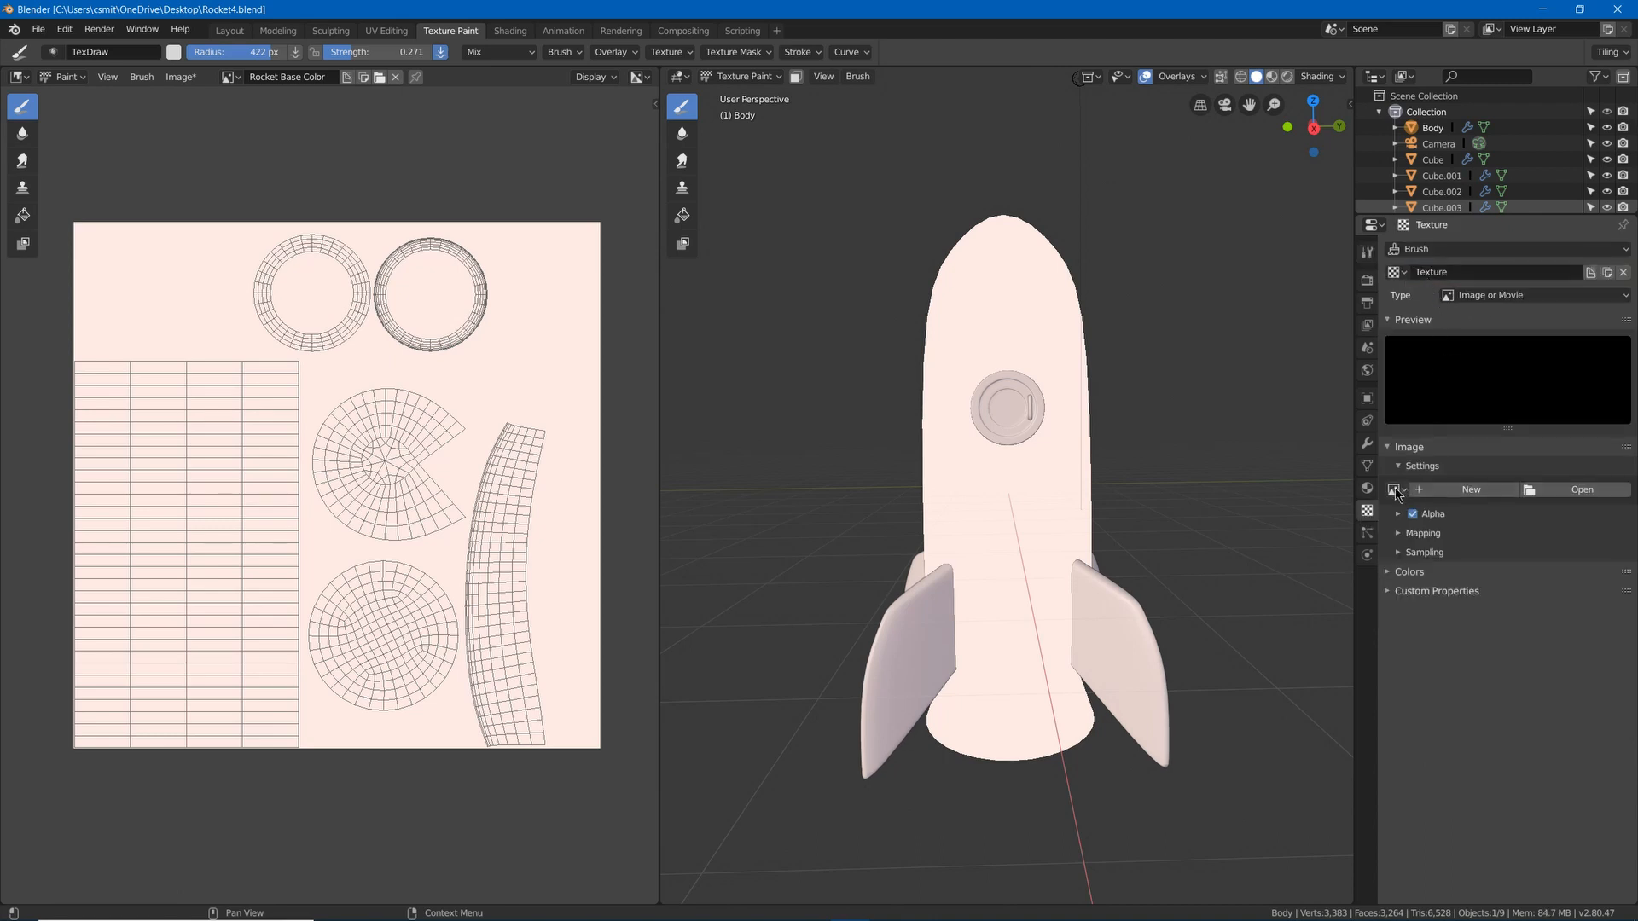
click(1395, 490)
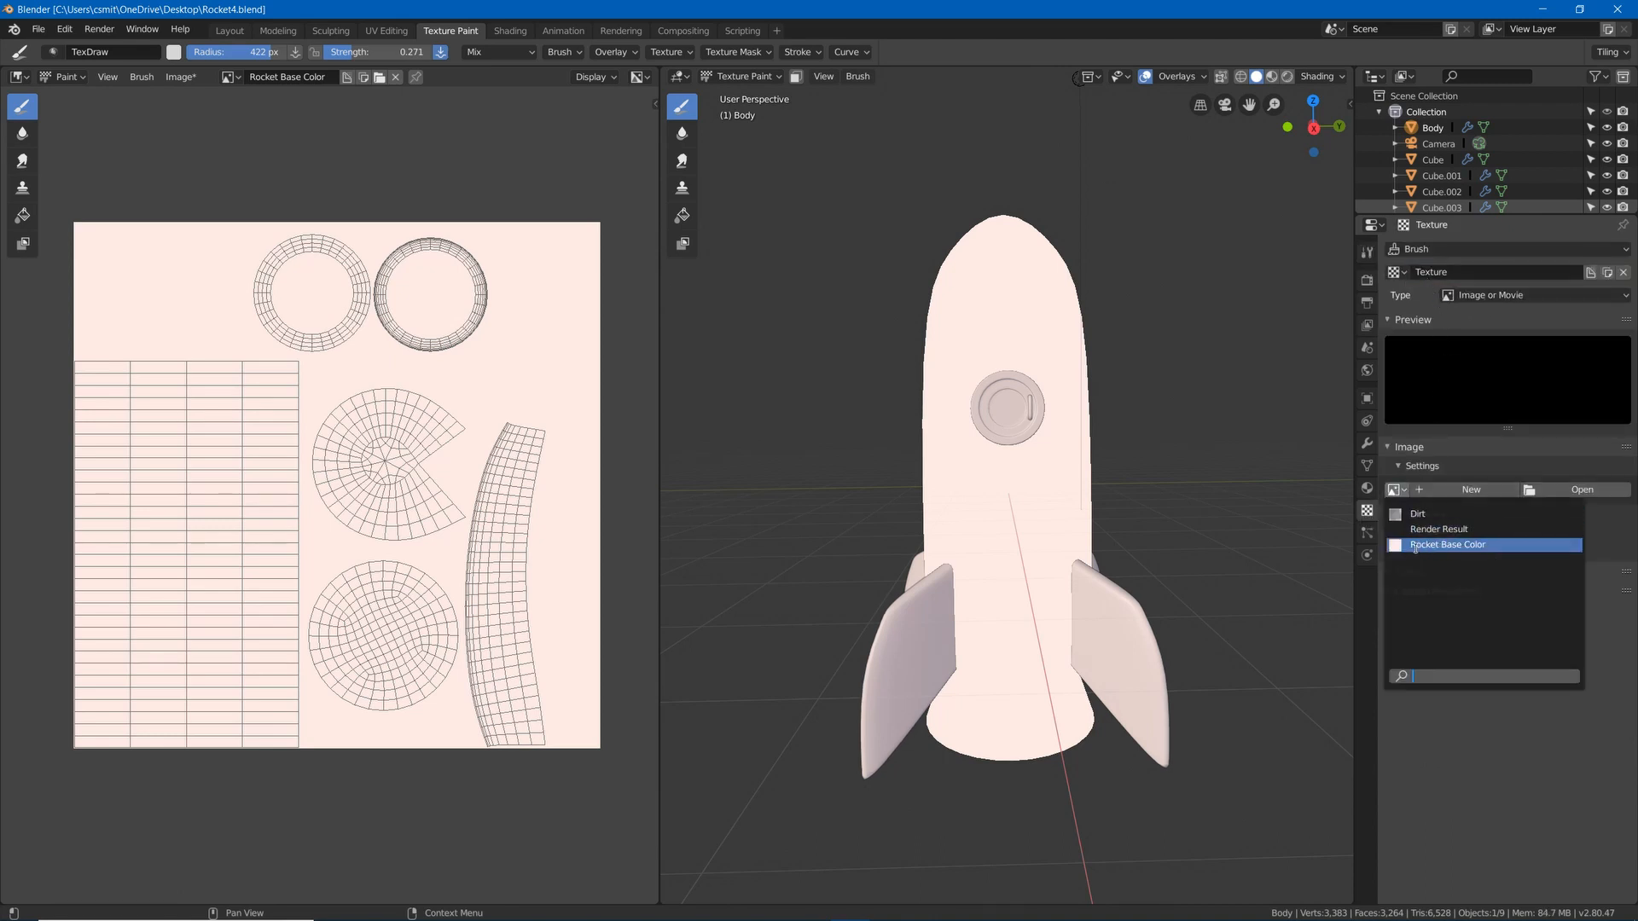
click(1443, 515)
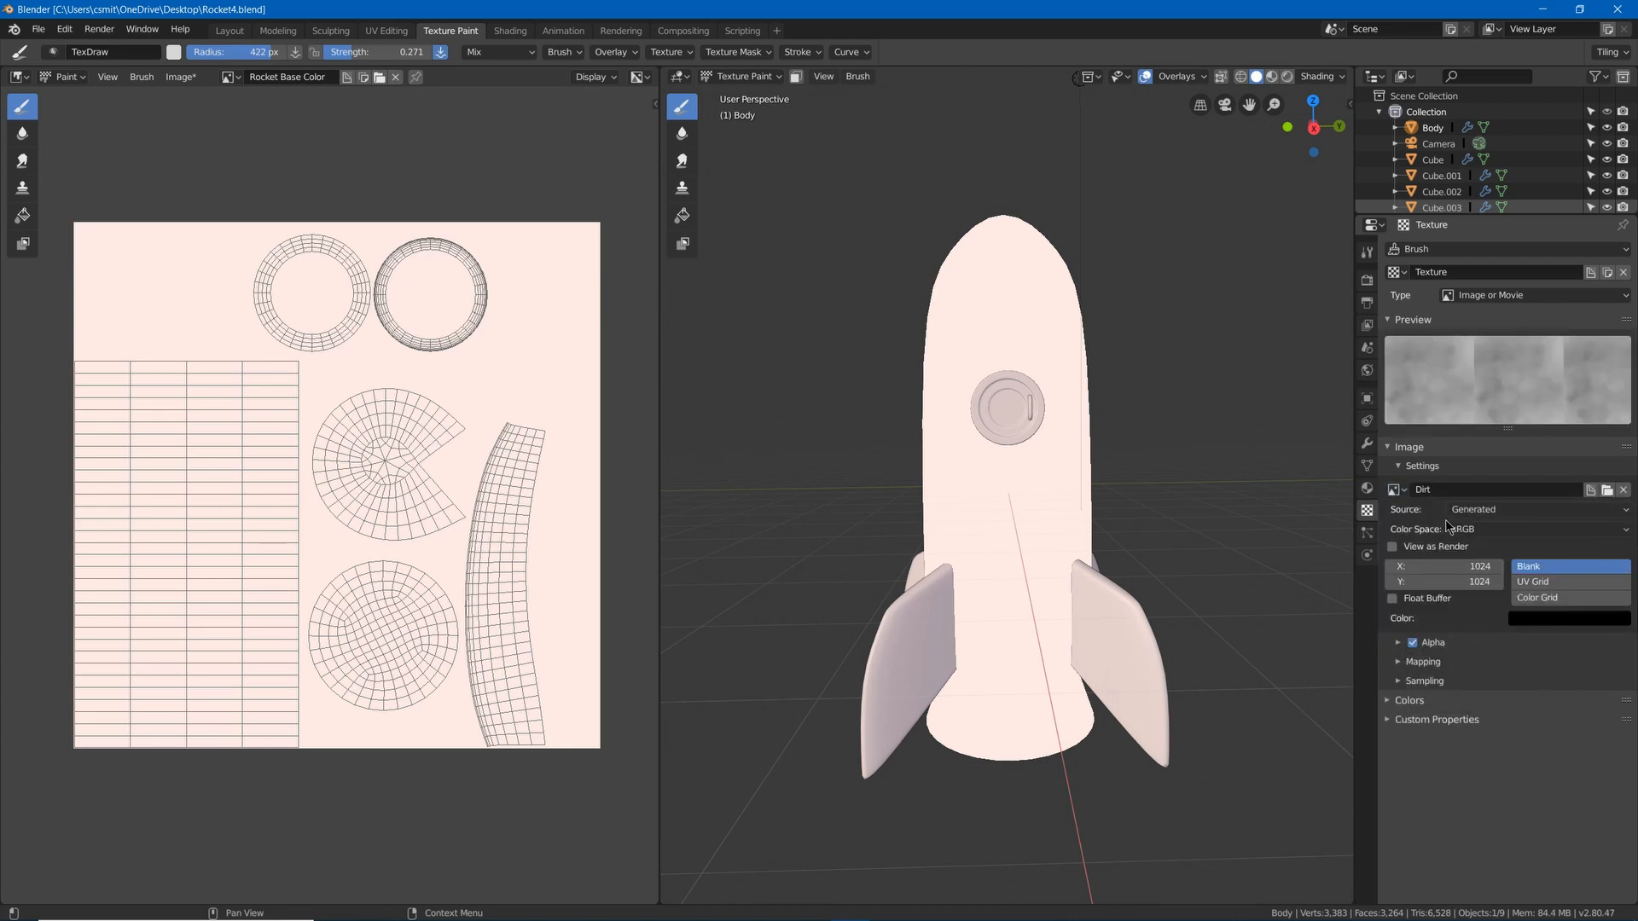
Set the brush texture's mapping to Stencil and move the Dirt stencil over the rocket.
click(1367, 251)
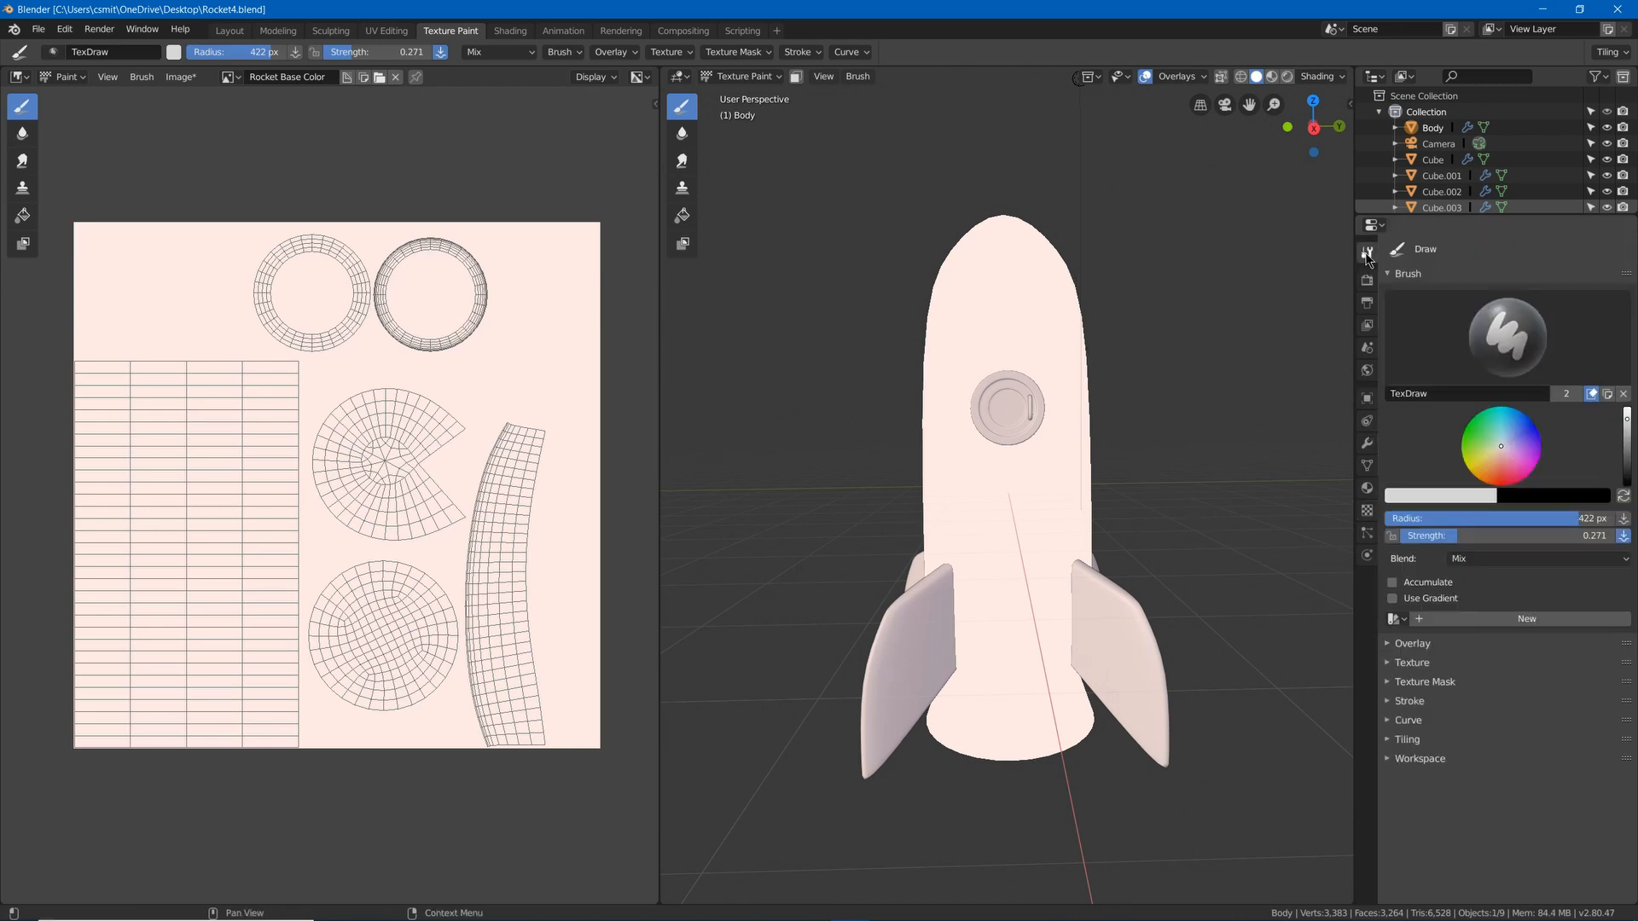
click(1412, 662)
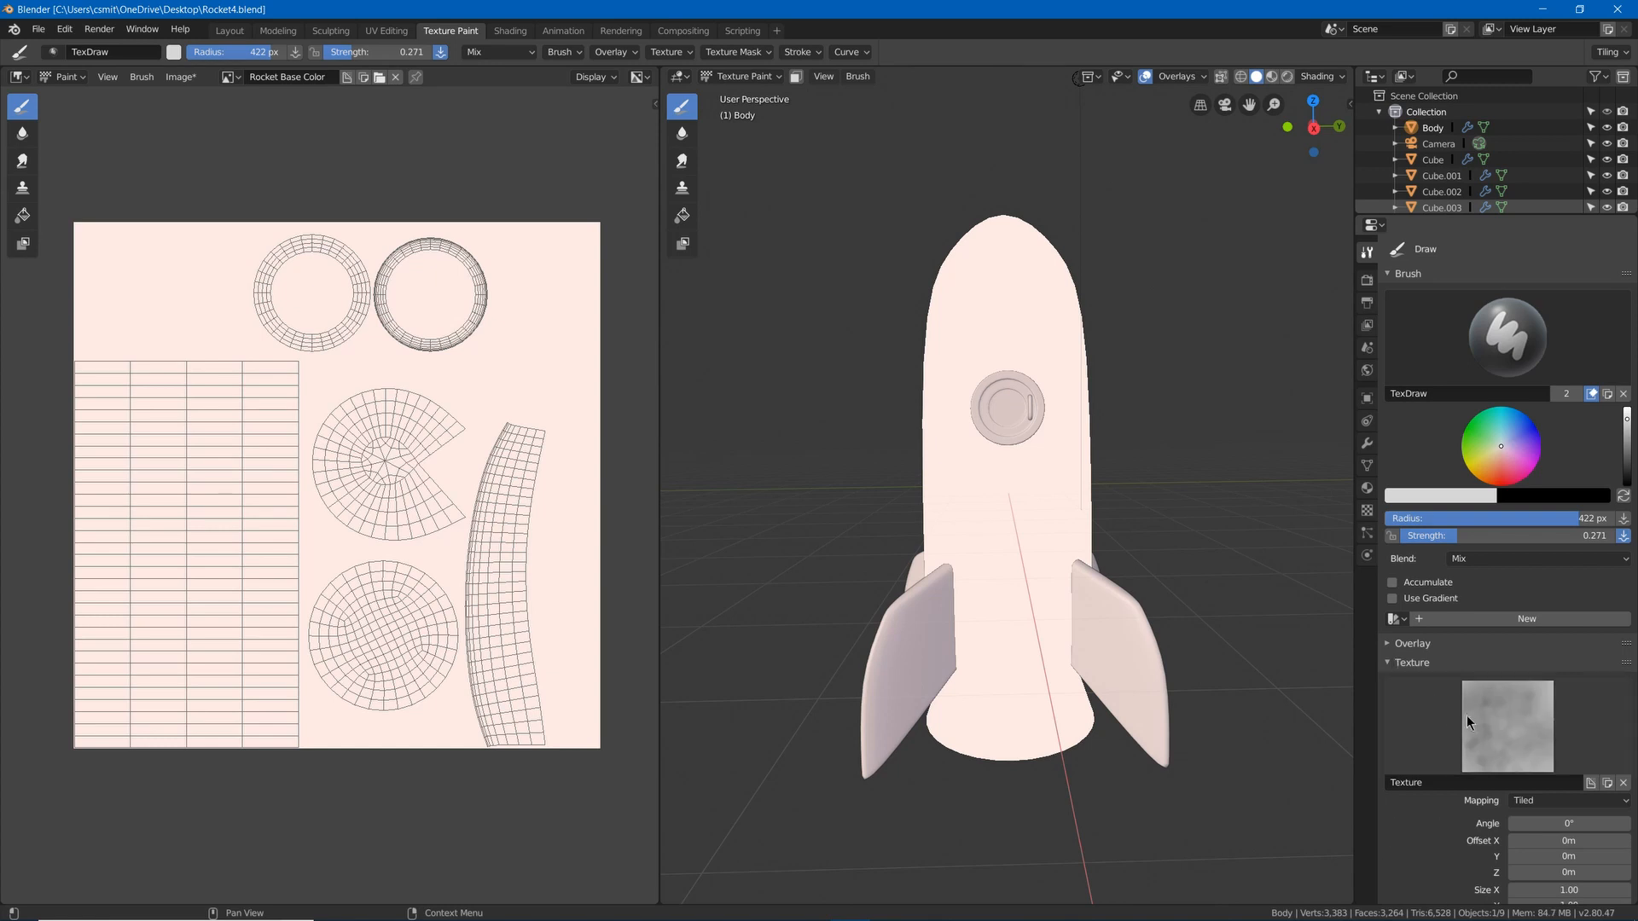
scroll(1466, 715, down, 4)
click(1400, 820)
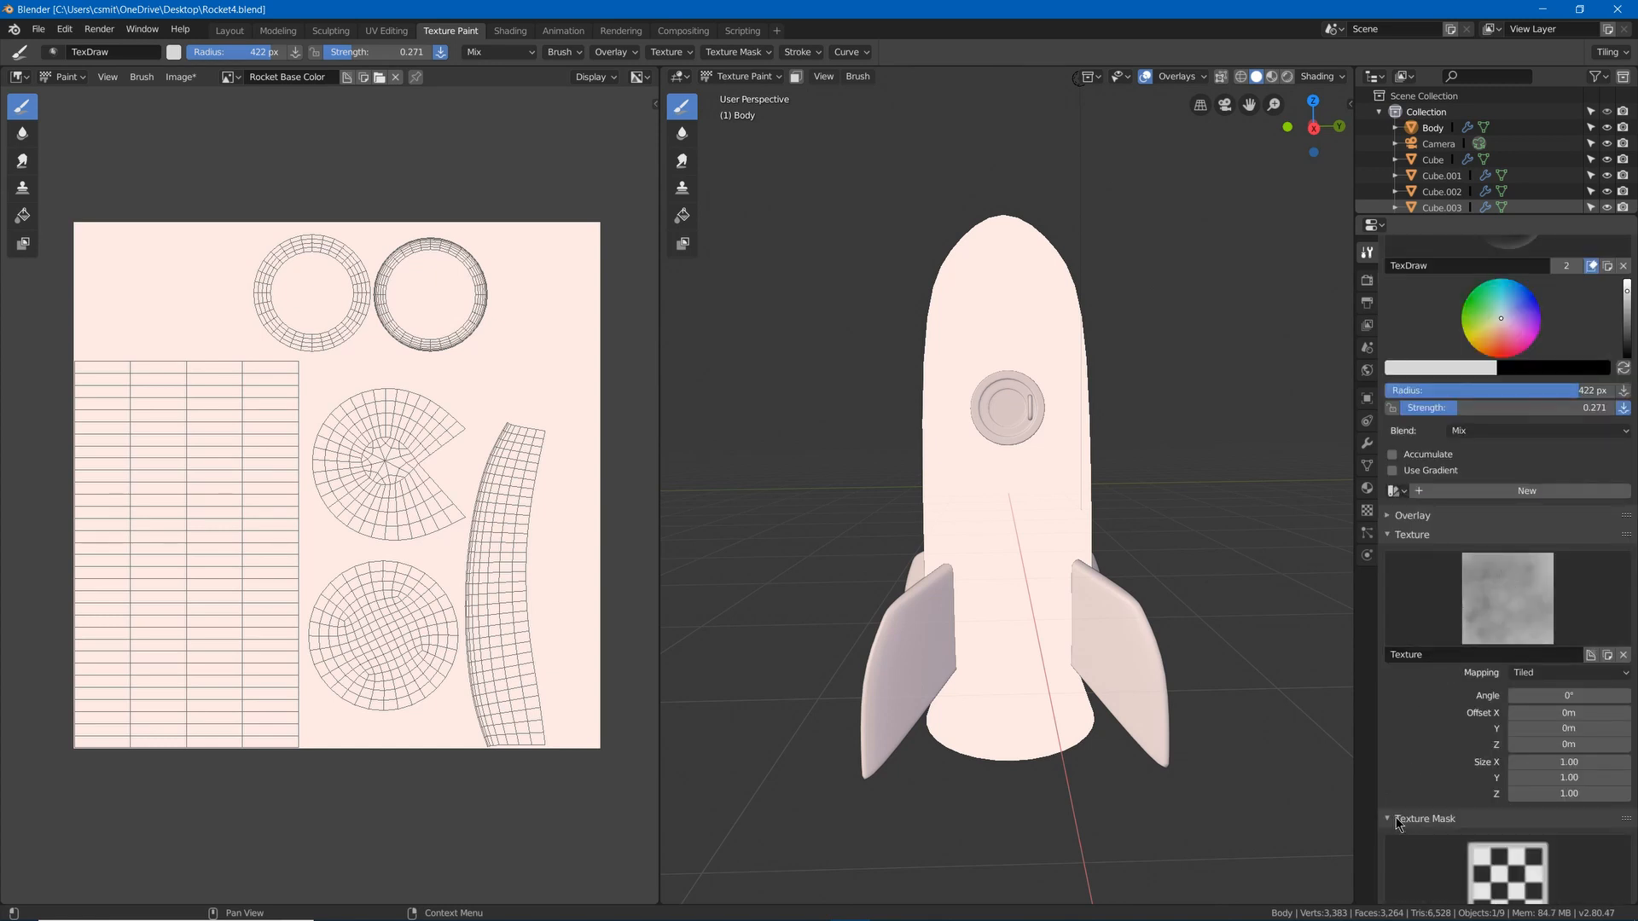
scroll(1428, 764, down, 1)
click(1417, 790)
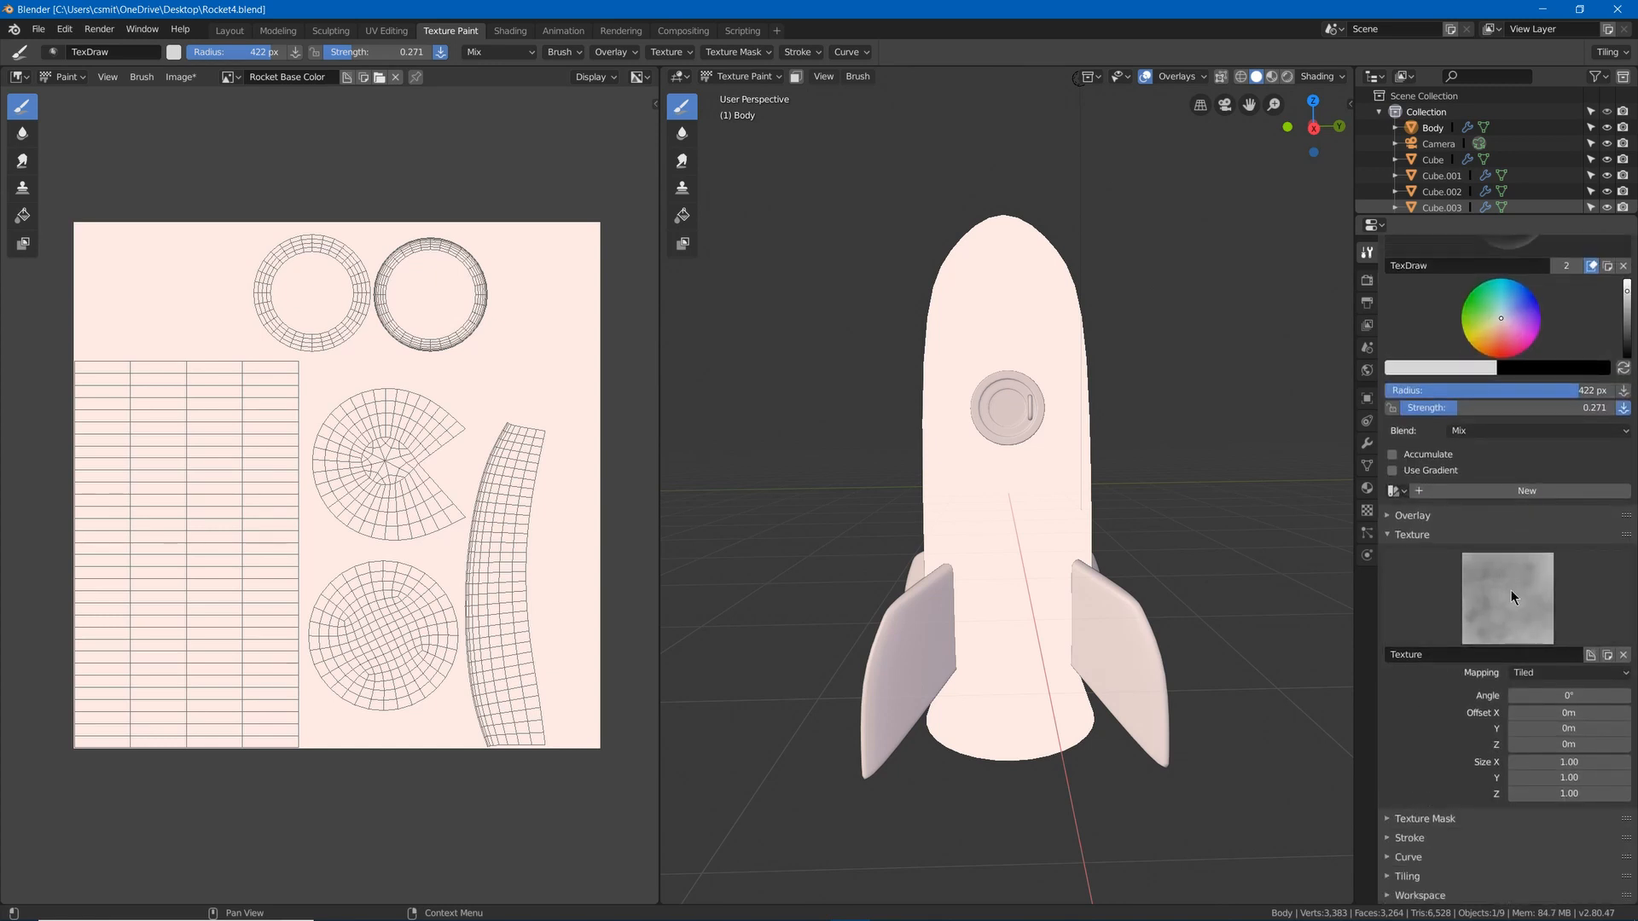
click(1537, 674)
click(1546, 762)
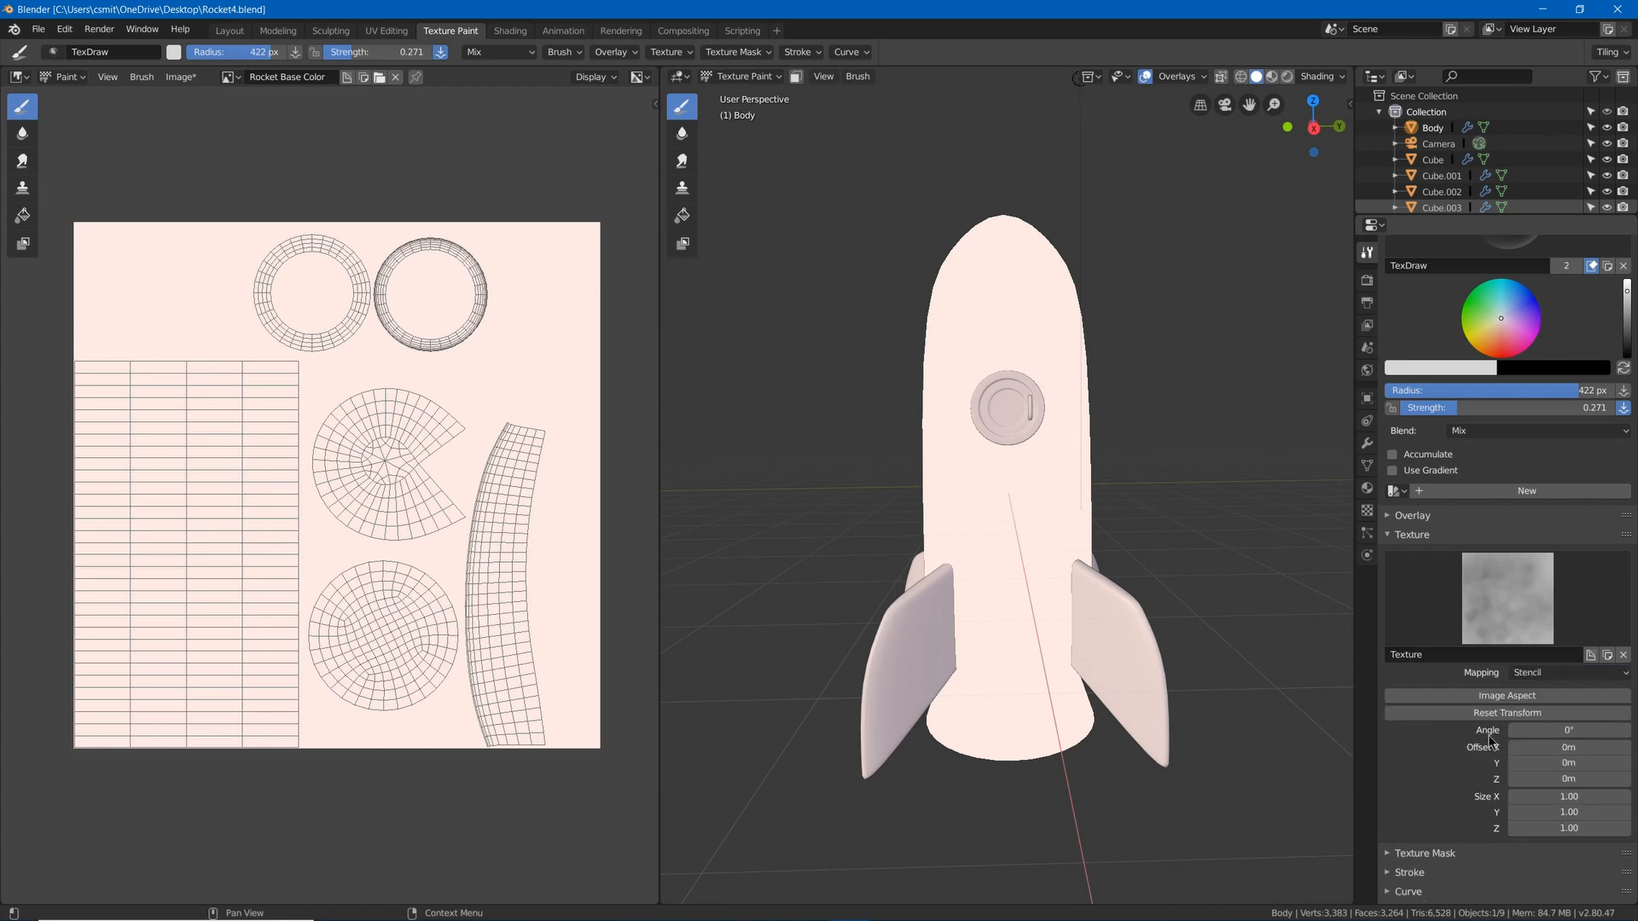
right_drag(971, 575, 1040, 468)
middle_drag(1041, 467, 975, 478)
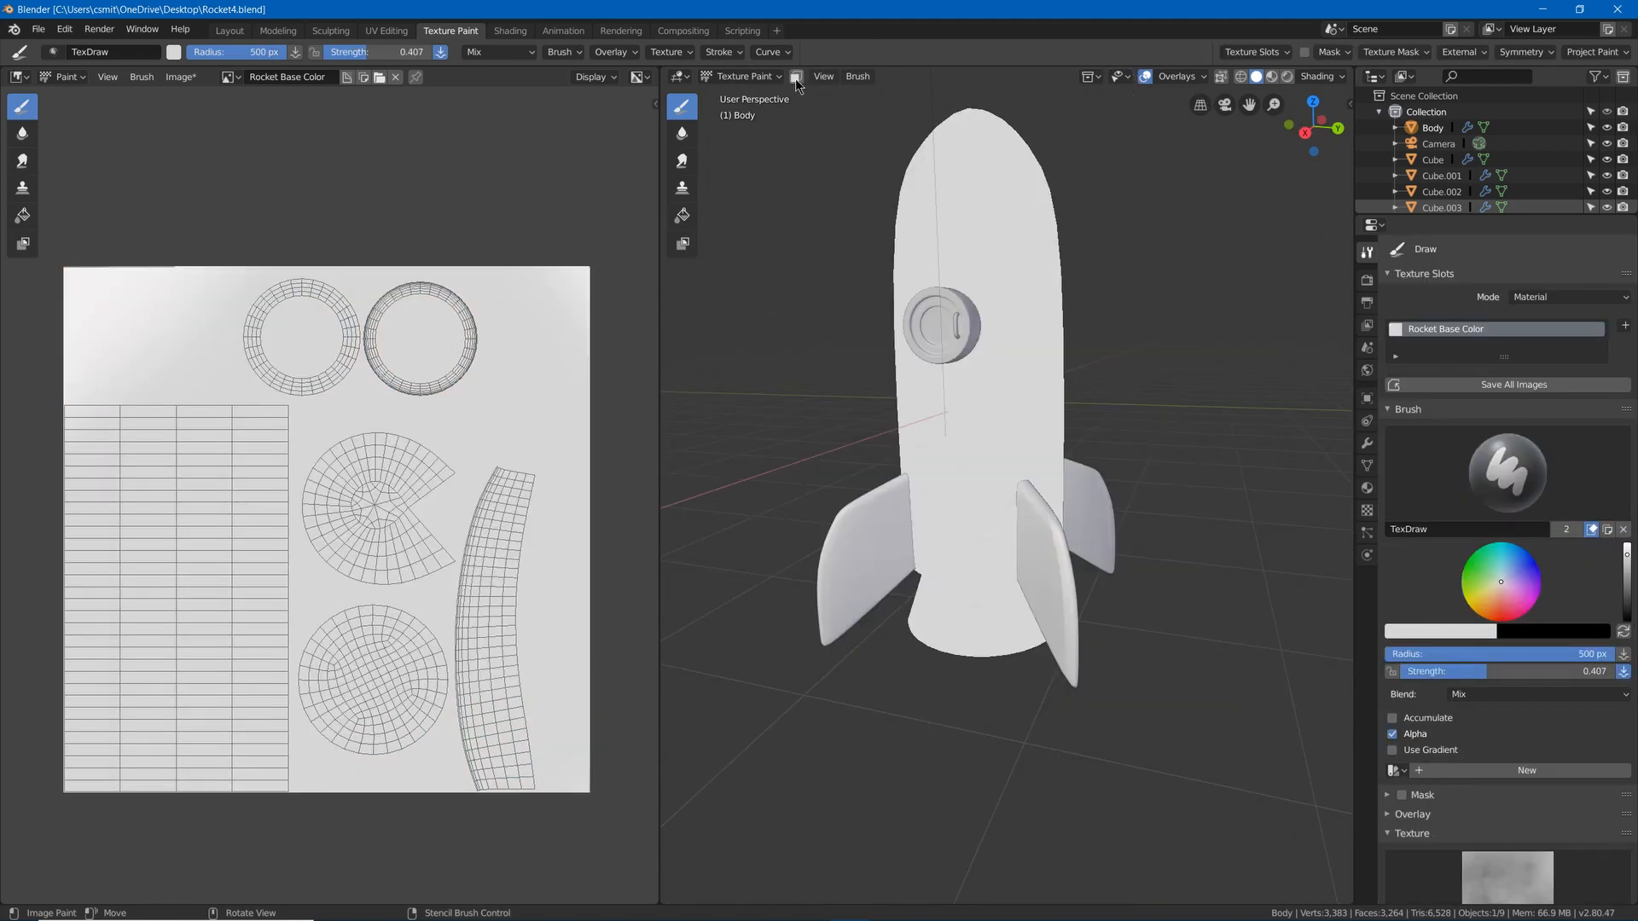
Enable the paint mask and select the loop of long side faces around the rocket body in Edit Mode.
click(796, 77)
key(Tab)
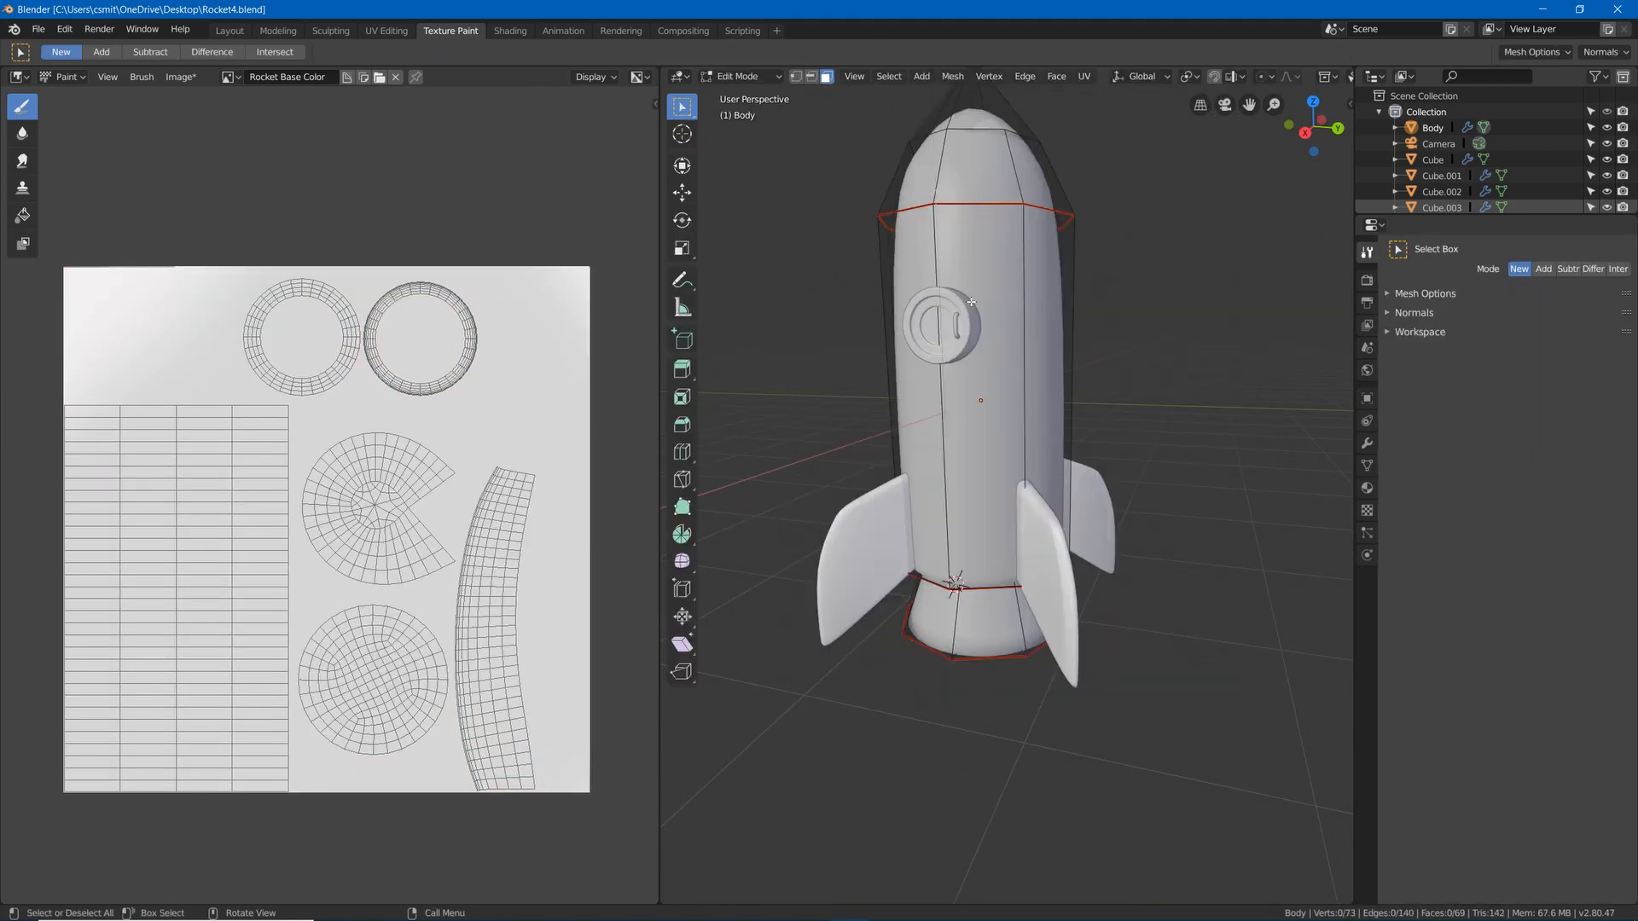
alt+click(1027, 313)
middle_drag(1092, 367, 1106, 285)
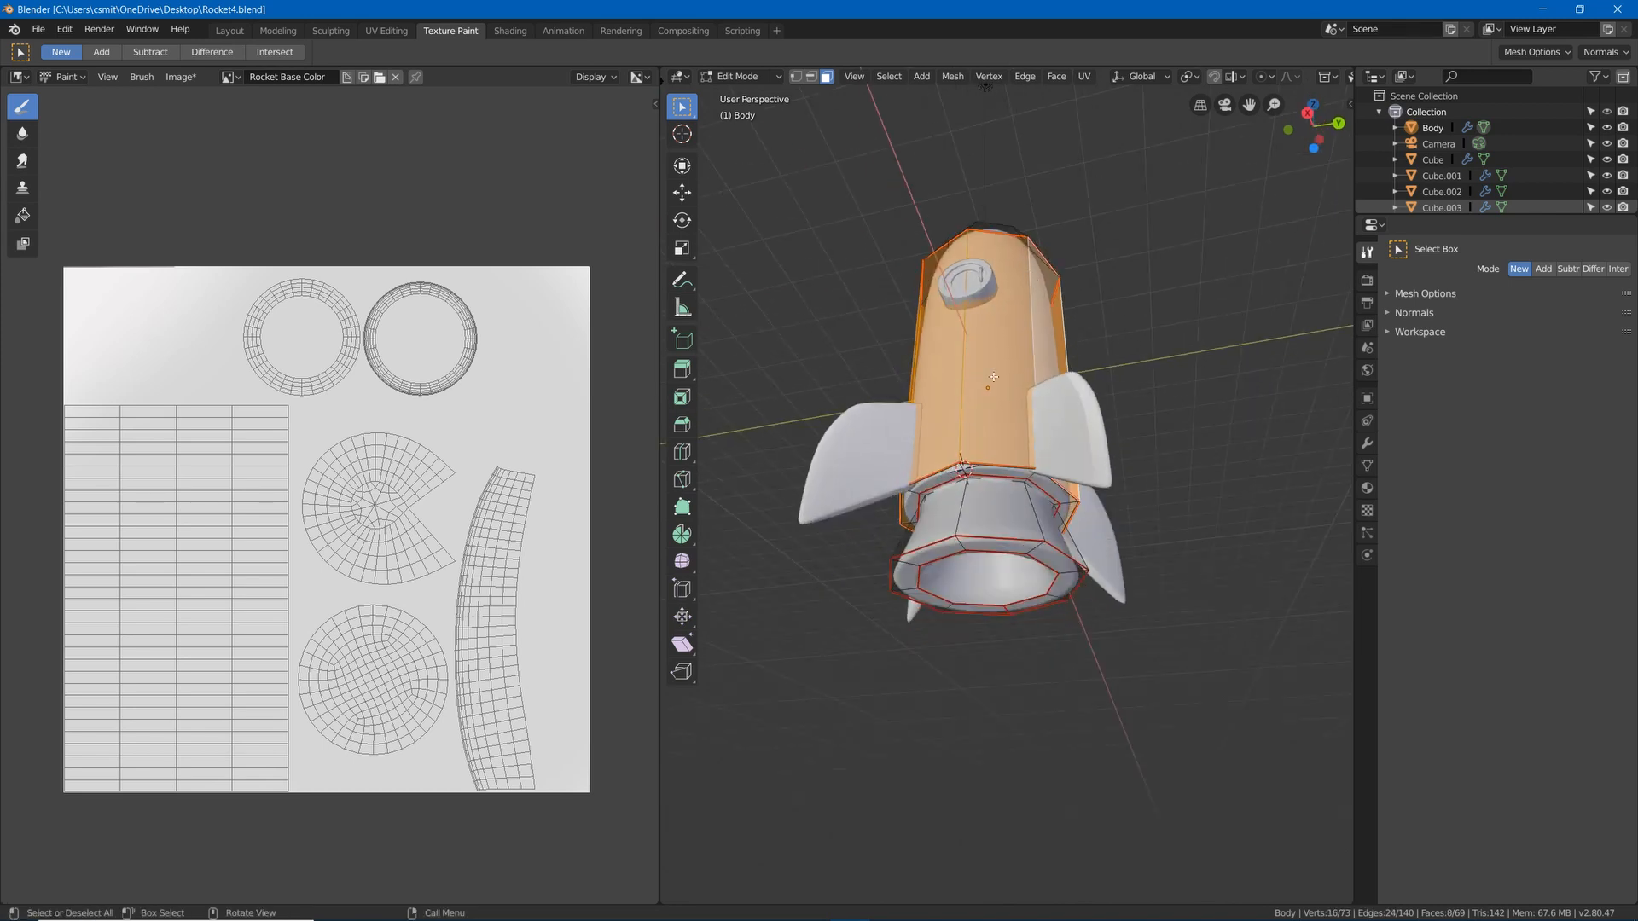
Add the narrow face loops beneath the body's lower edge to the selection and return to Texture Paint mode.
scroll(1106, 285, up, 5)
alt+shift+click(1213, 367)
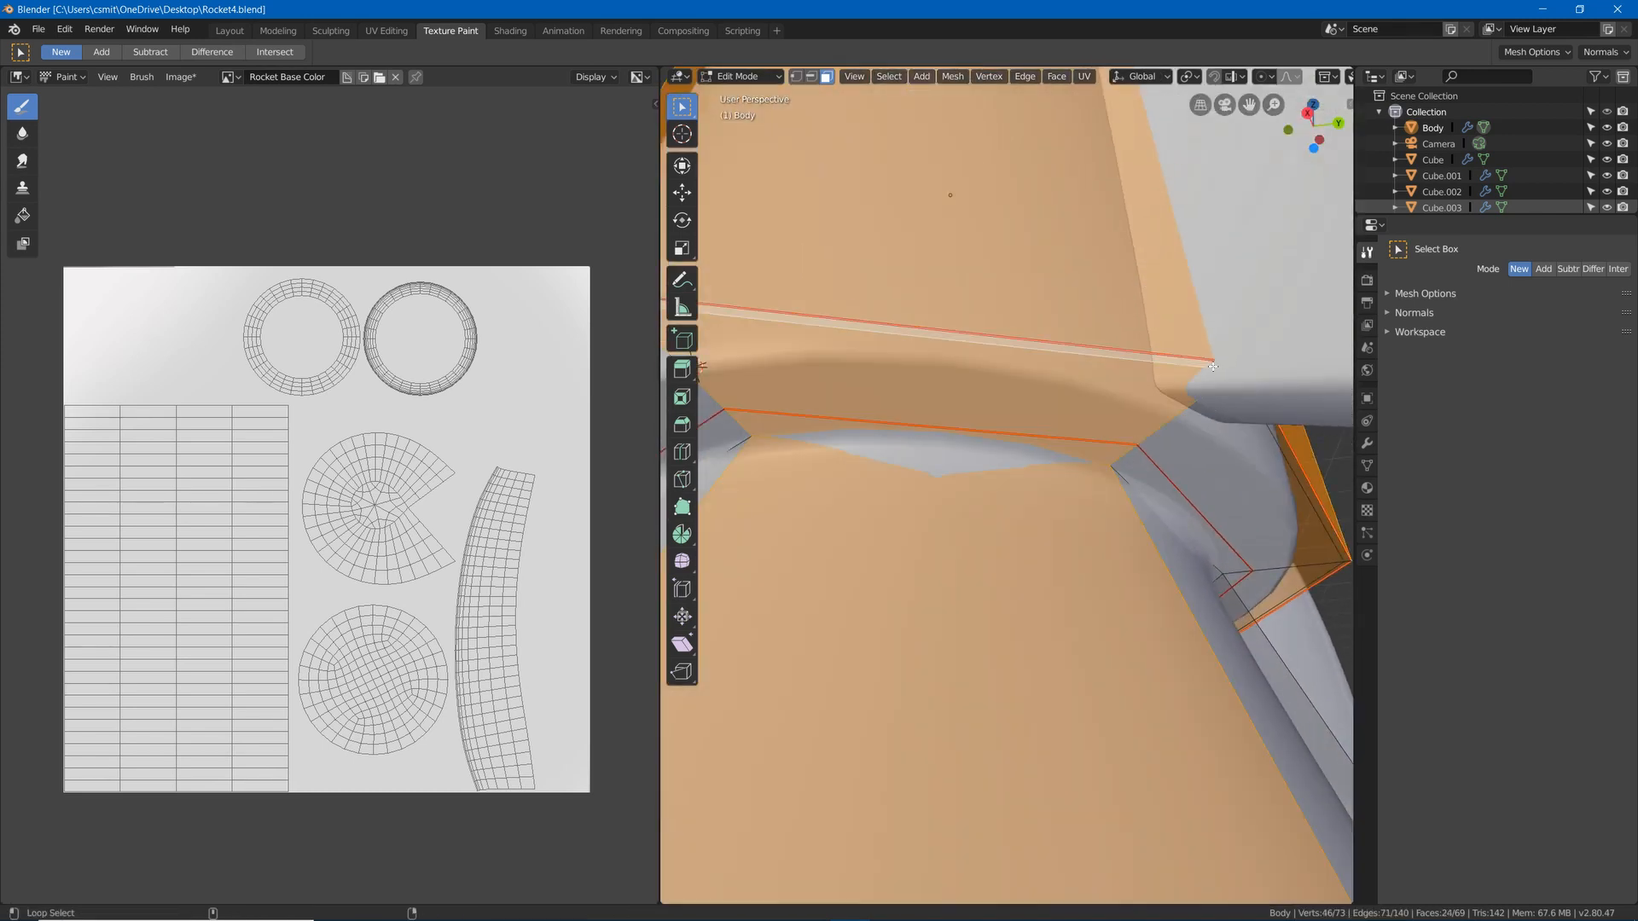
key(ctrl+z)
middle_drag(840, 323, 994, 364)
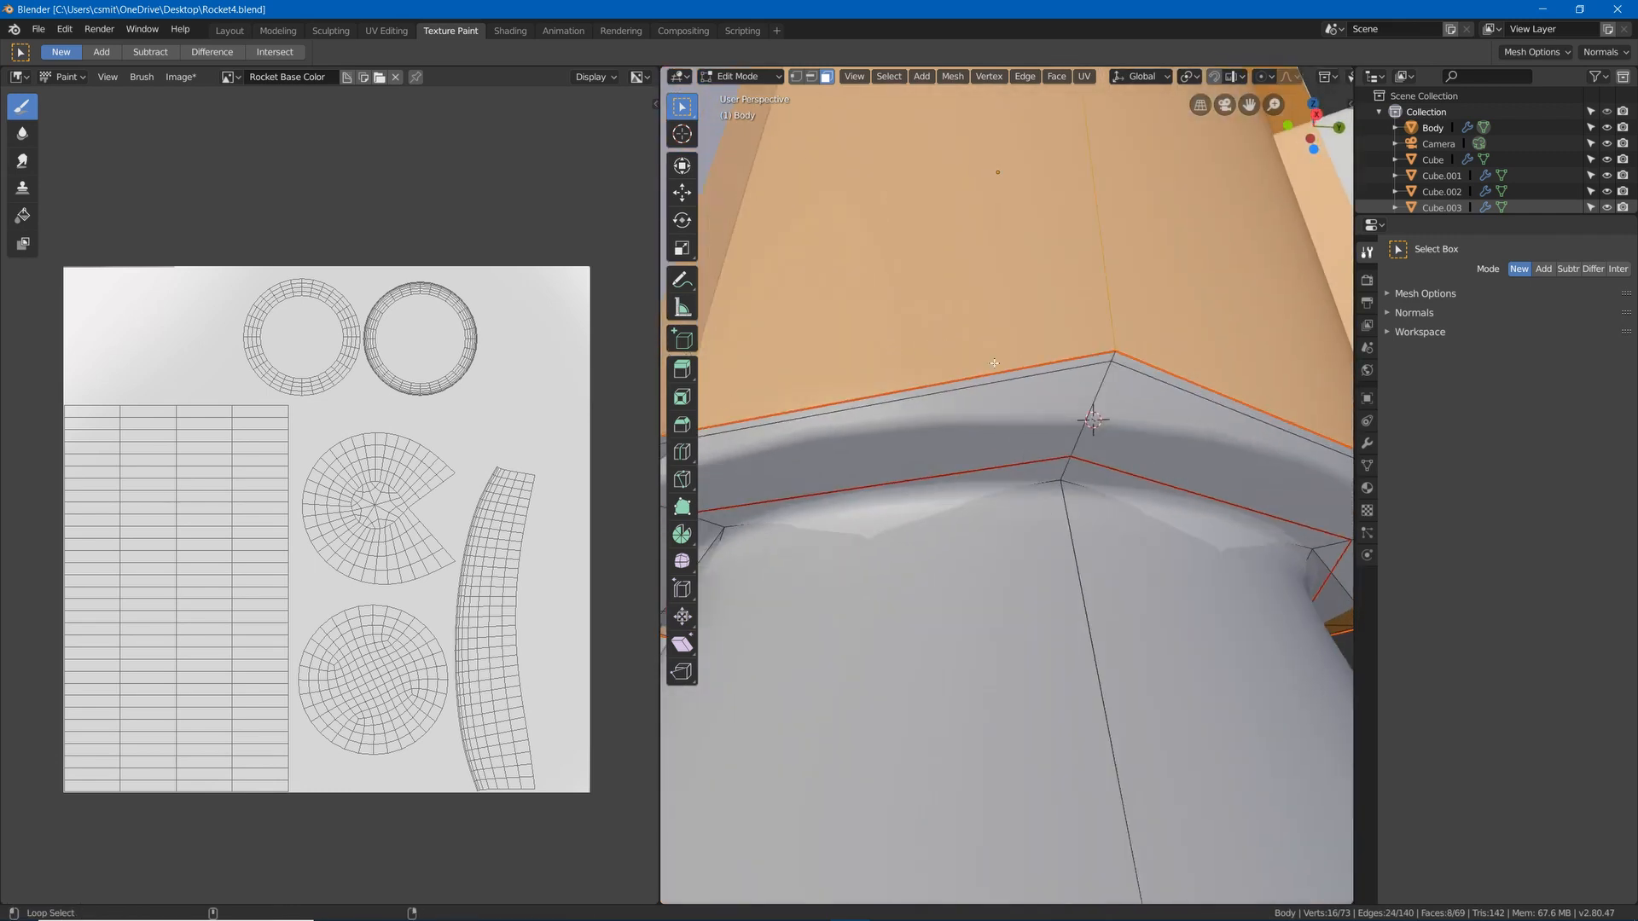
alt+shift+click(1119, 356)
alt+shift+click(1090, 398)
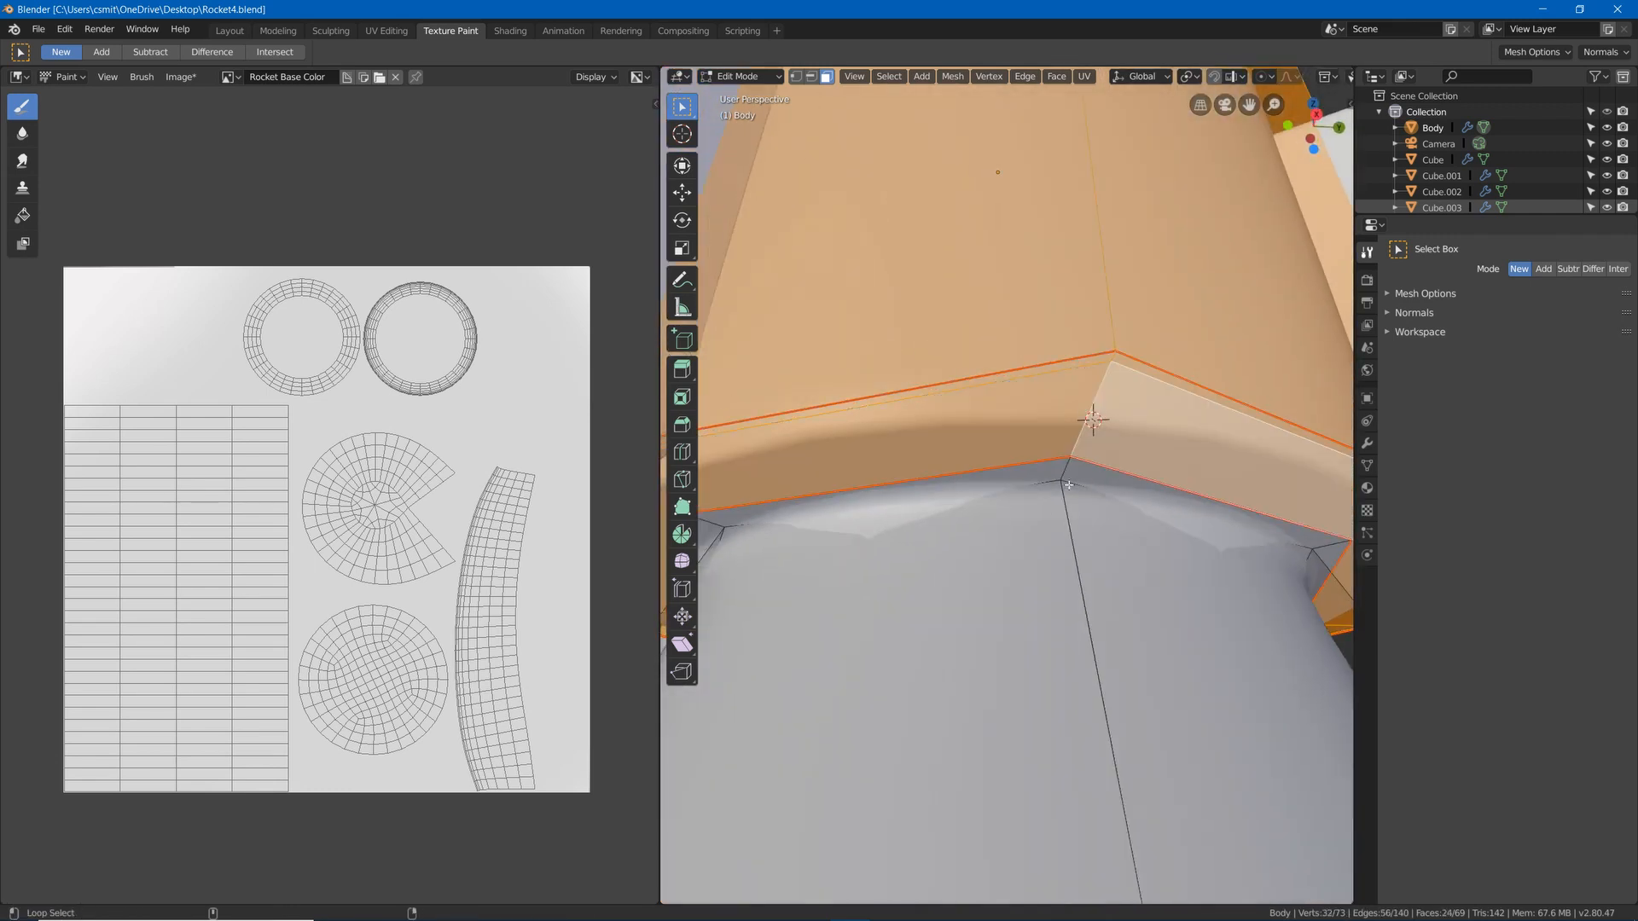
alt+shift+click(1068, 466)
middle_drag(1068, 465, 1023, 563)
scroll(863, 694, down, 8)
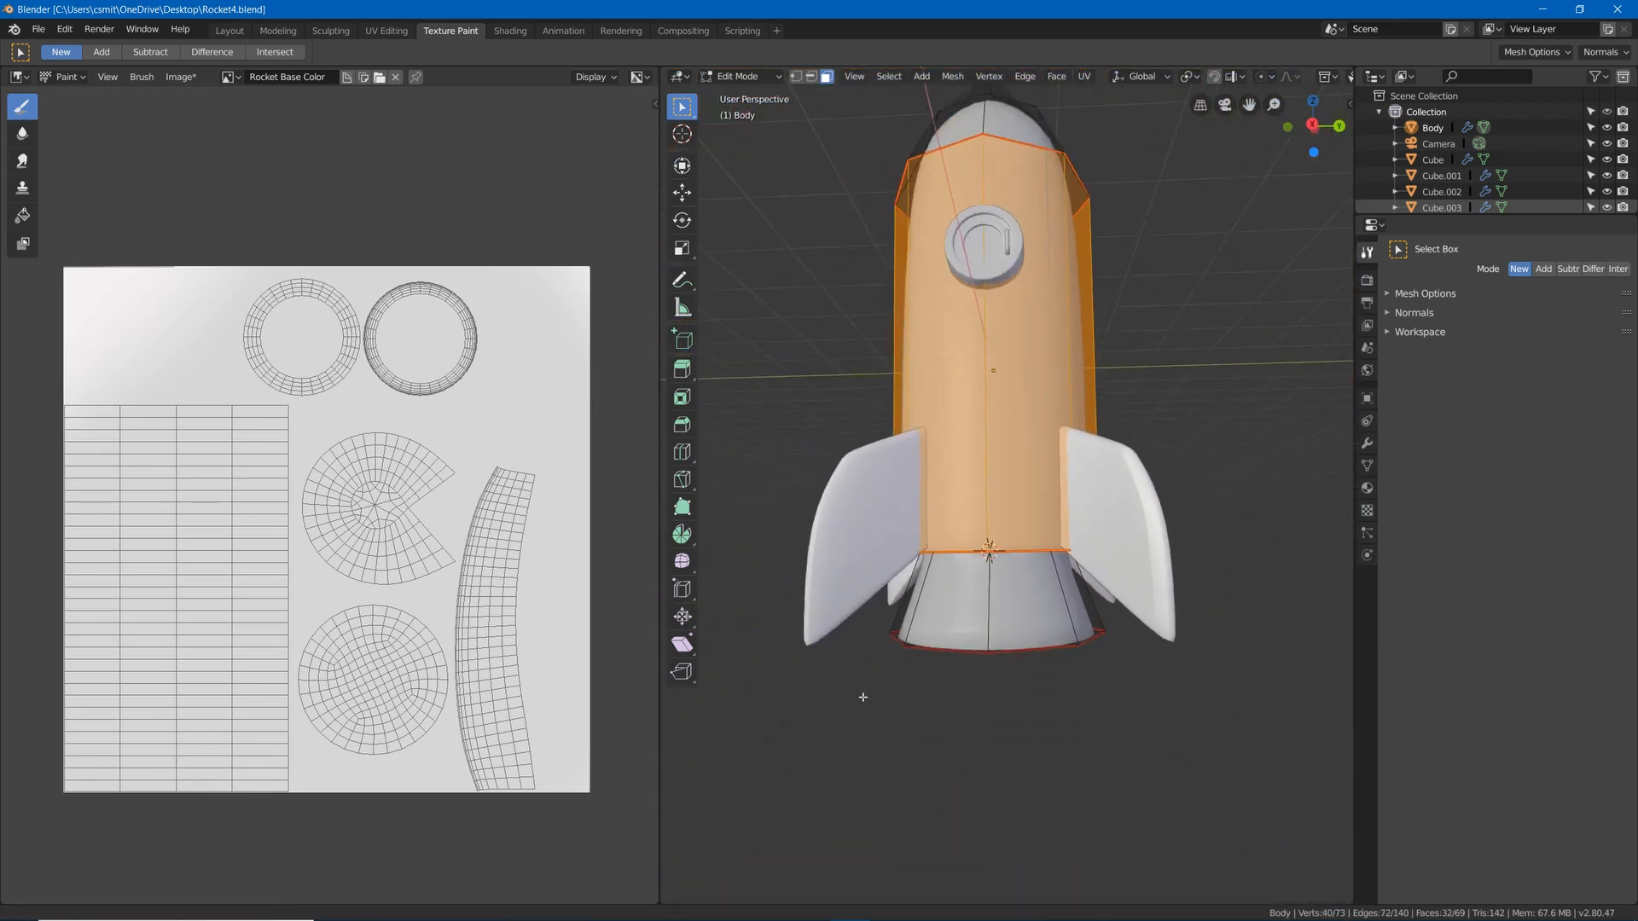
middle_drag(862, 694, 973, 452)
key(Tab)
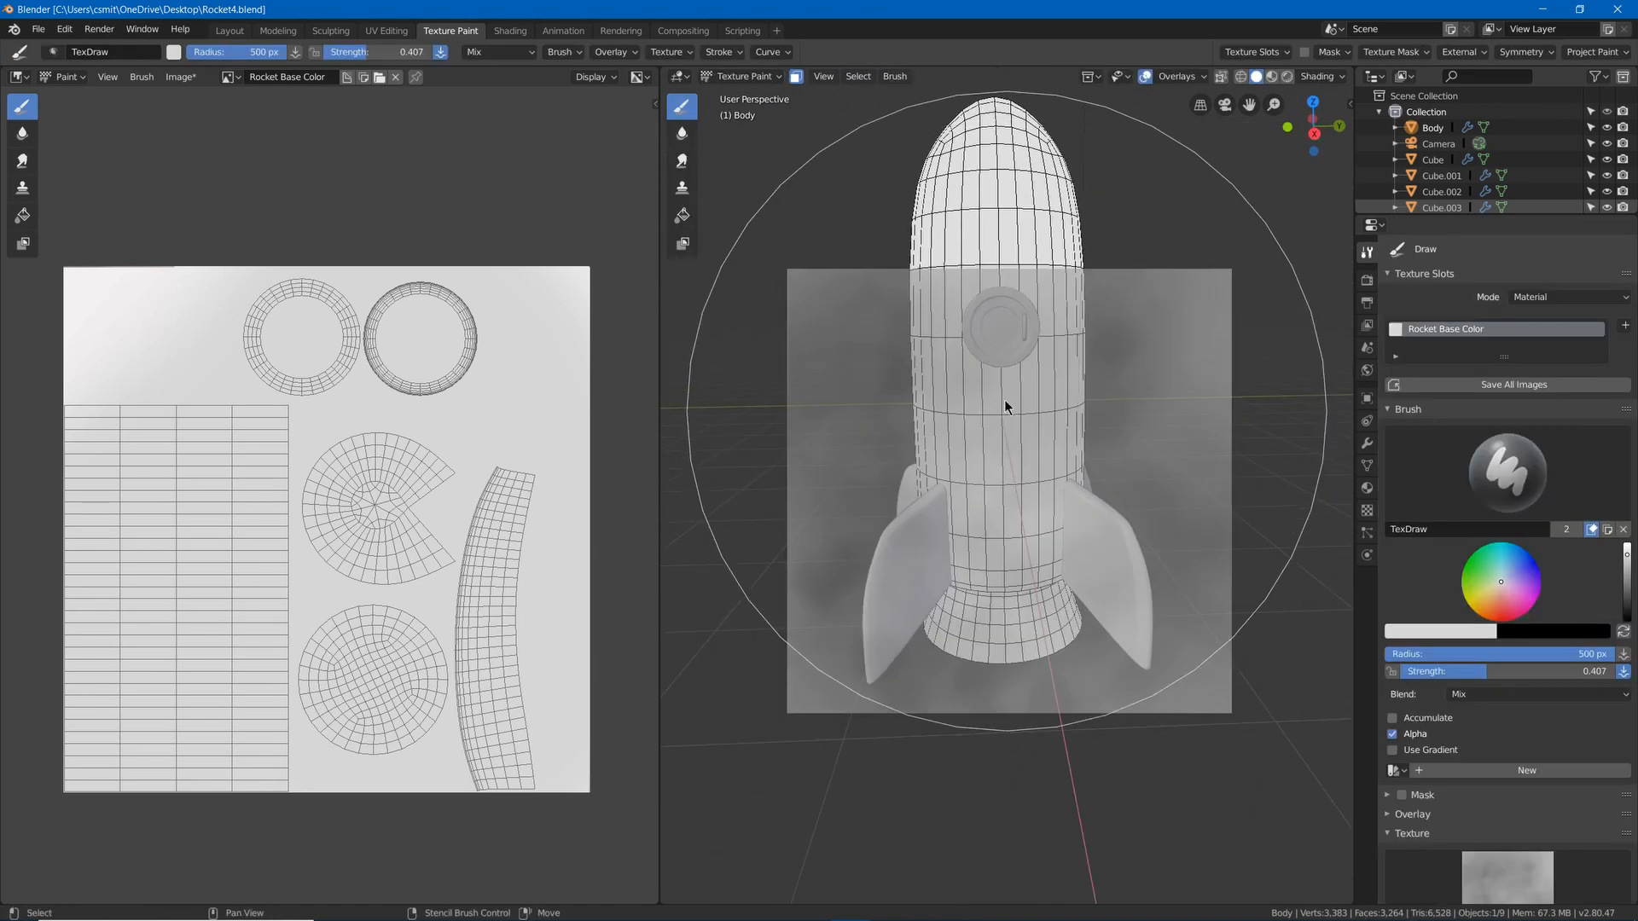
Paint the Dirt stencil onto the masked body faces from all sides with the 500 px brush.
drag(979, 484, 993, 422)
middle_drag(993, 422, 992, 402)
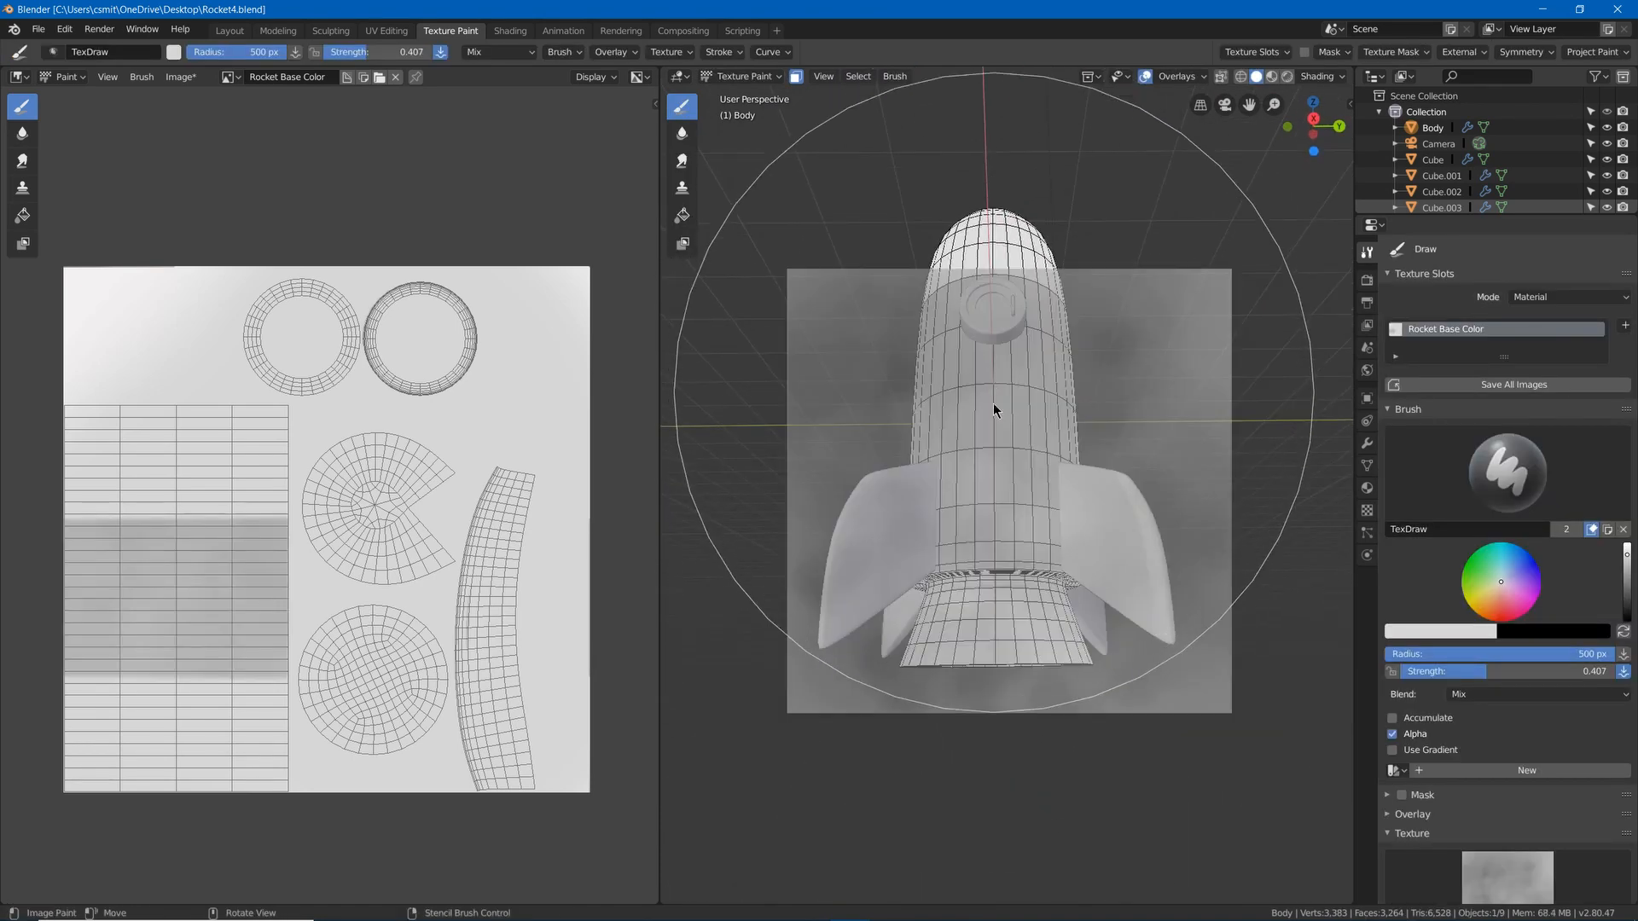
mouse_move(991, 556)
middle_down()
mouse_move(1097, 453)
mouse_move(1087, 524)
middle_up()
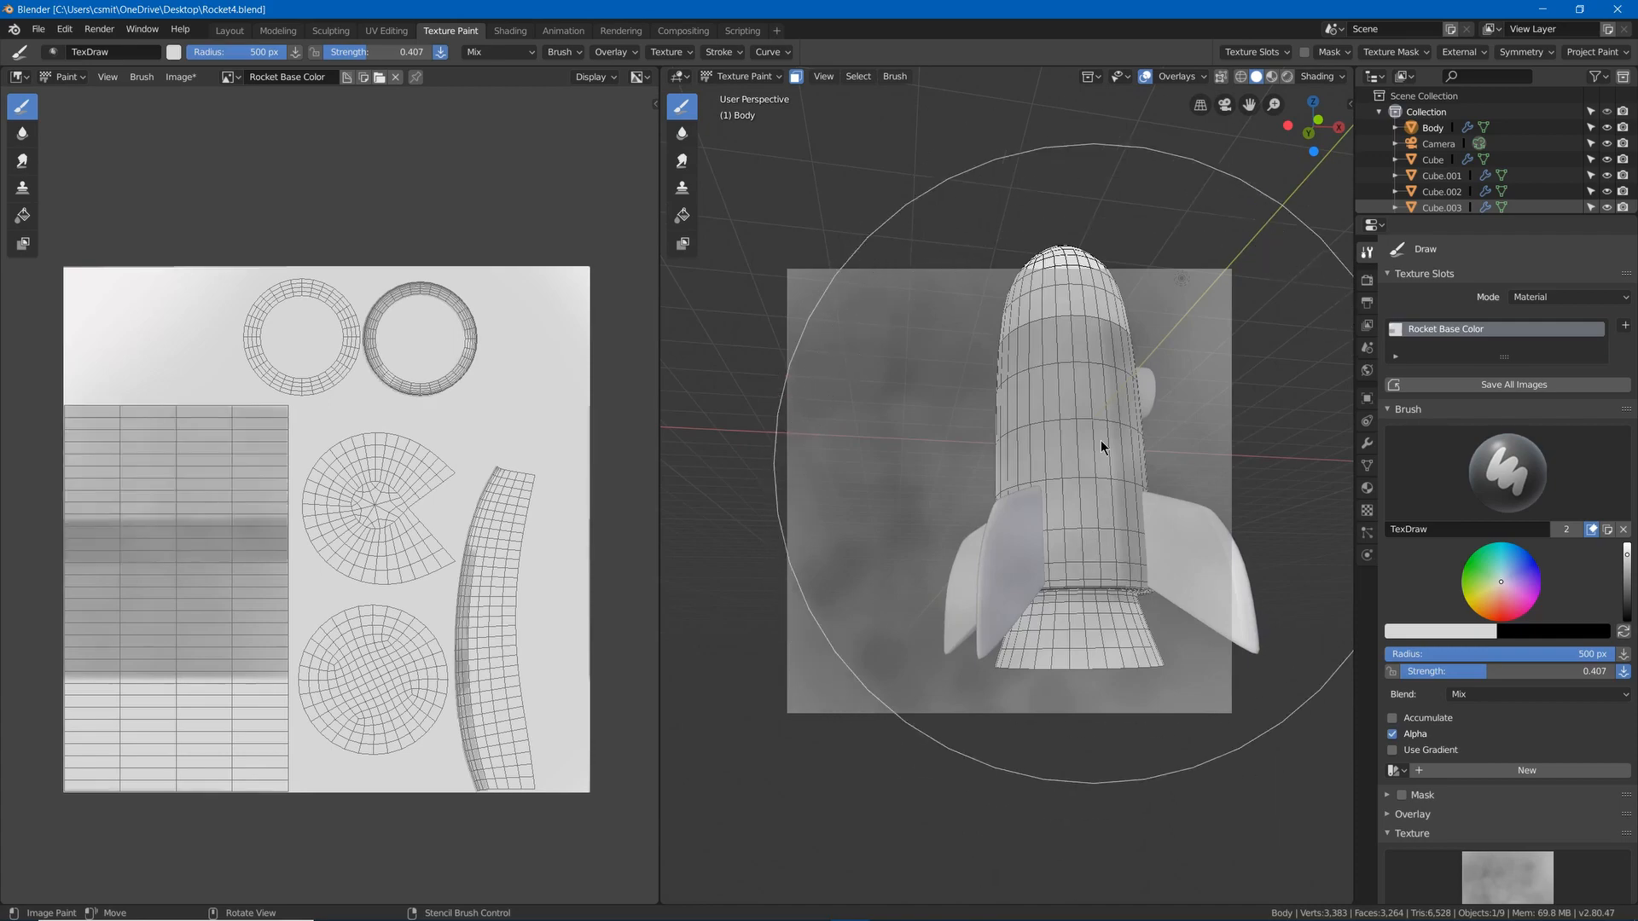
mouse_move(1101, 440)
middle_down()
mouse_move(1073, 418)
mouse_move(1117, 440)
mouse_move(1159, 433)
middle_up()
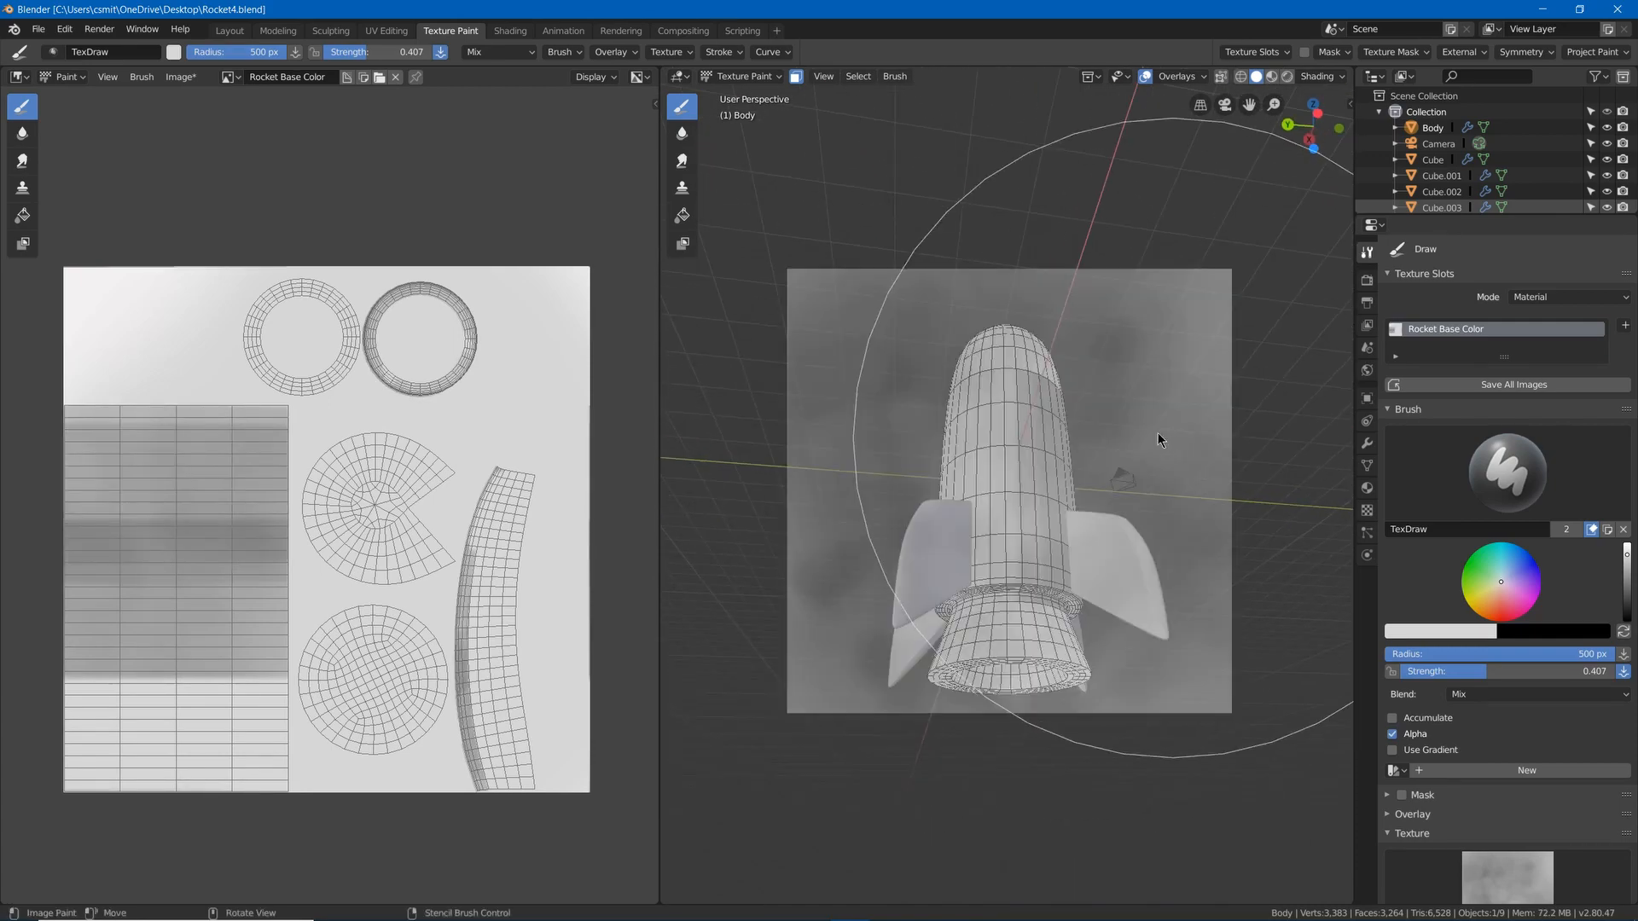
middle_drag(984, 536, 952, 459)
Reduce the brush radius in stages to 80 px and paint more dirt around the body between the fins.
key(f)
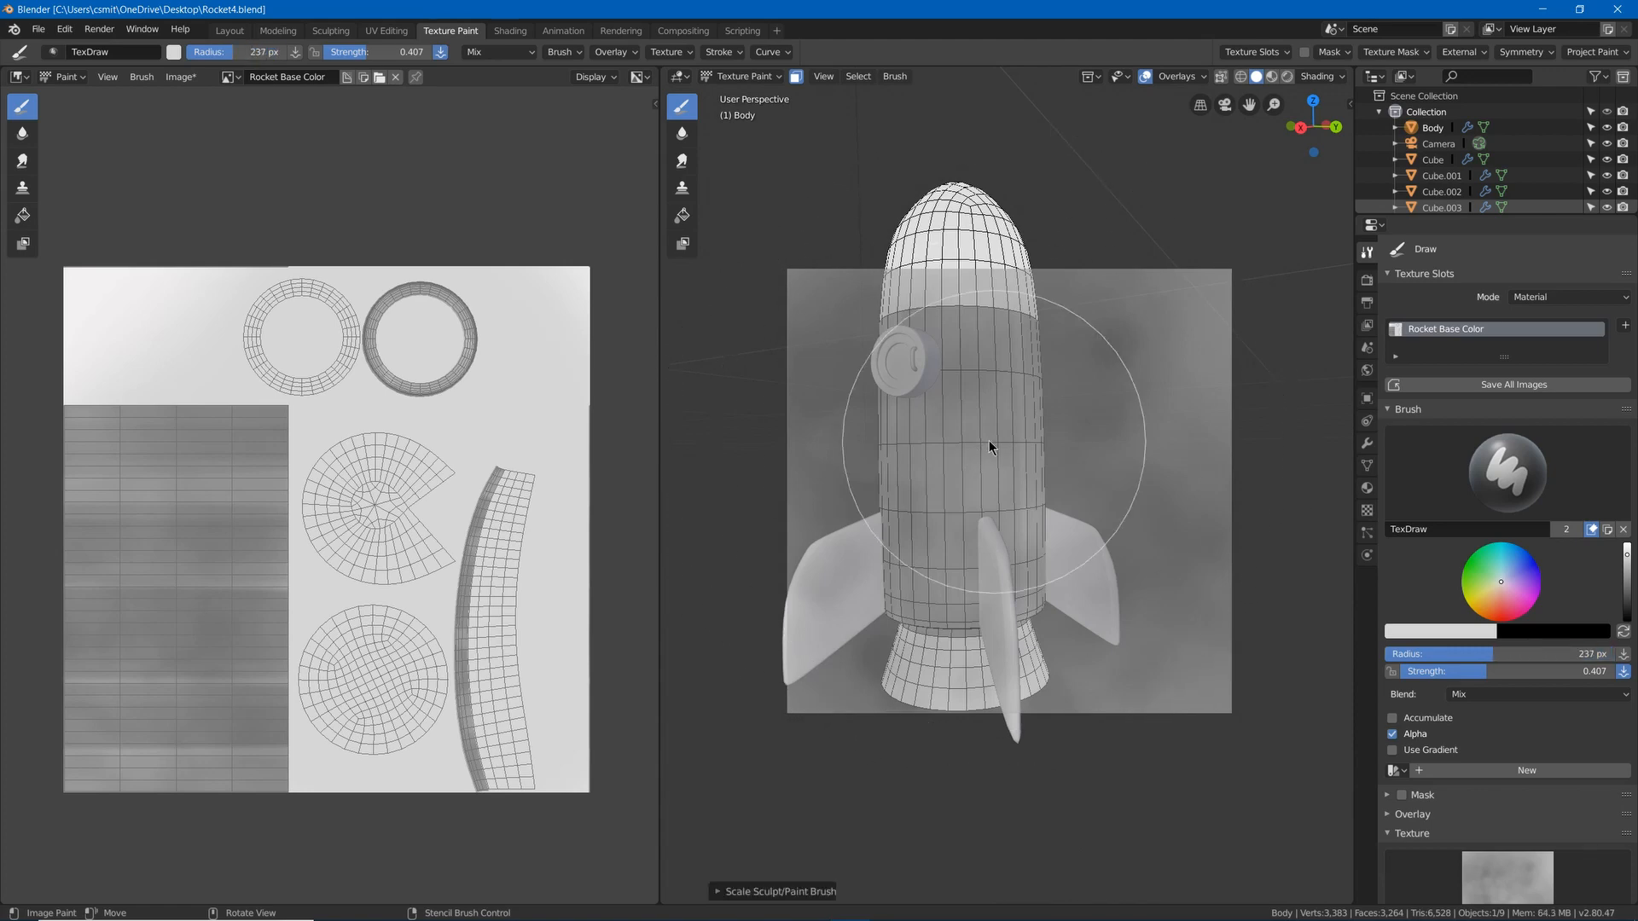
click(985, 504)
middle_drag(1027, 442, 935, 443)
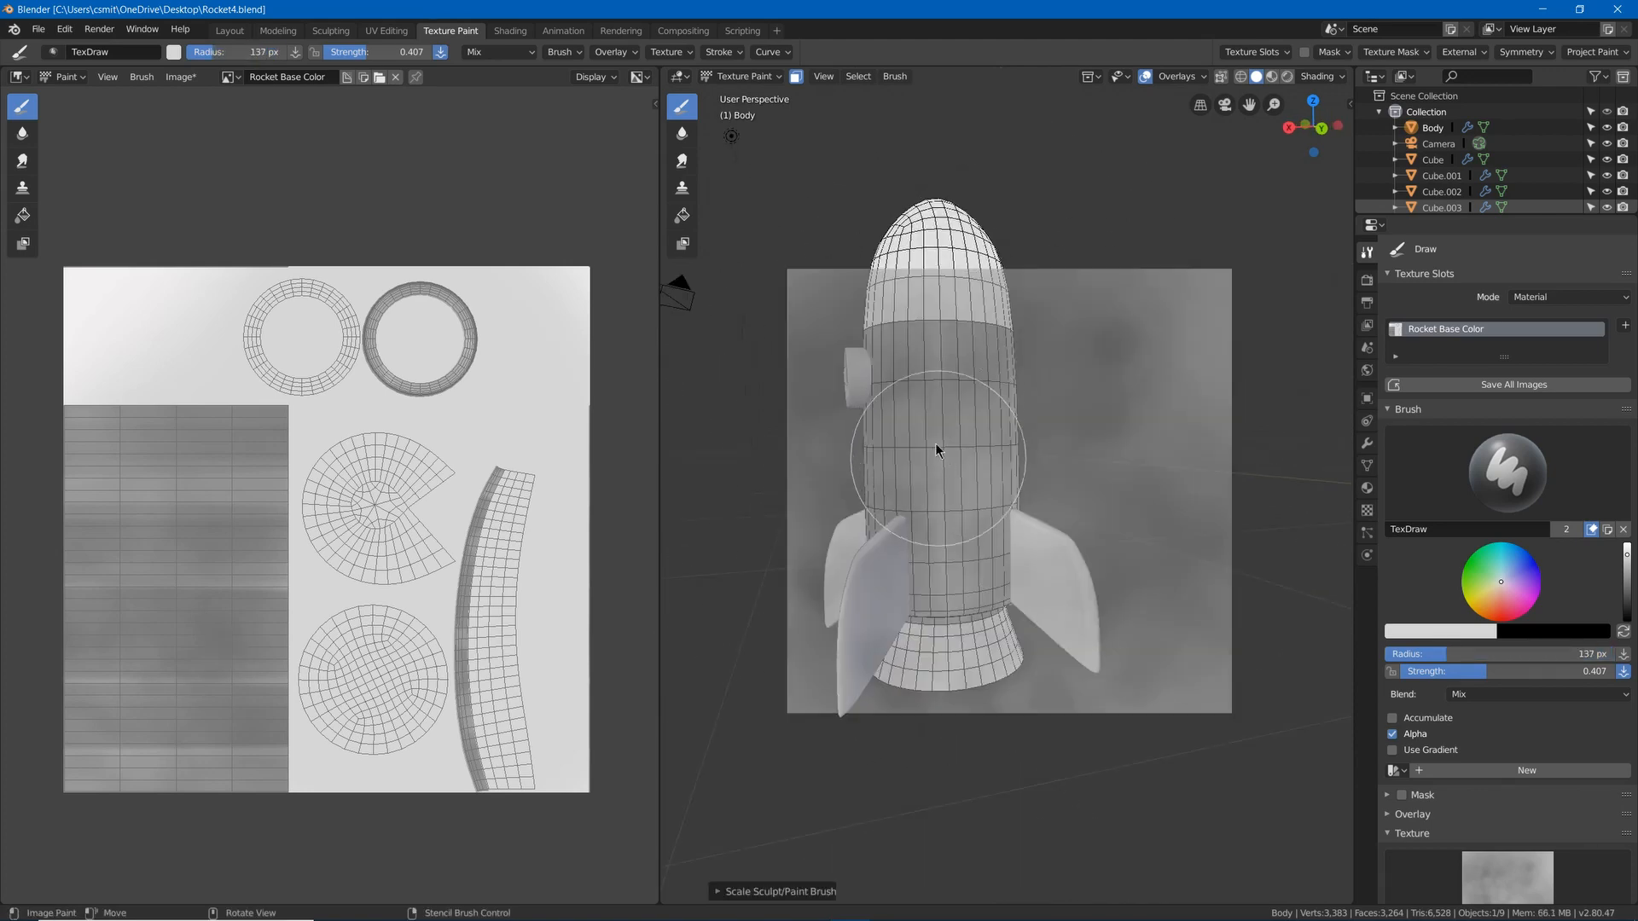
key(f)
click(940, 437)
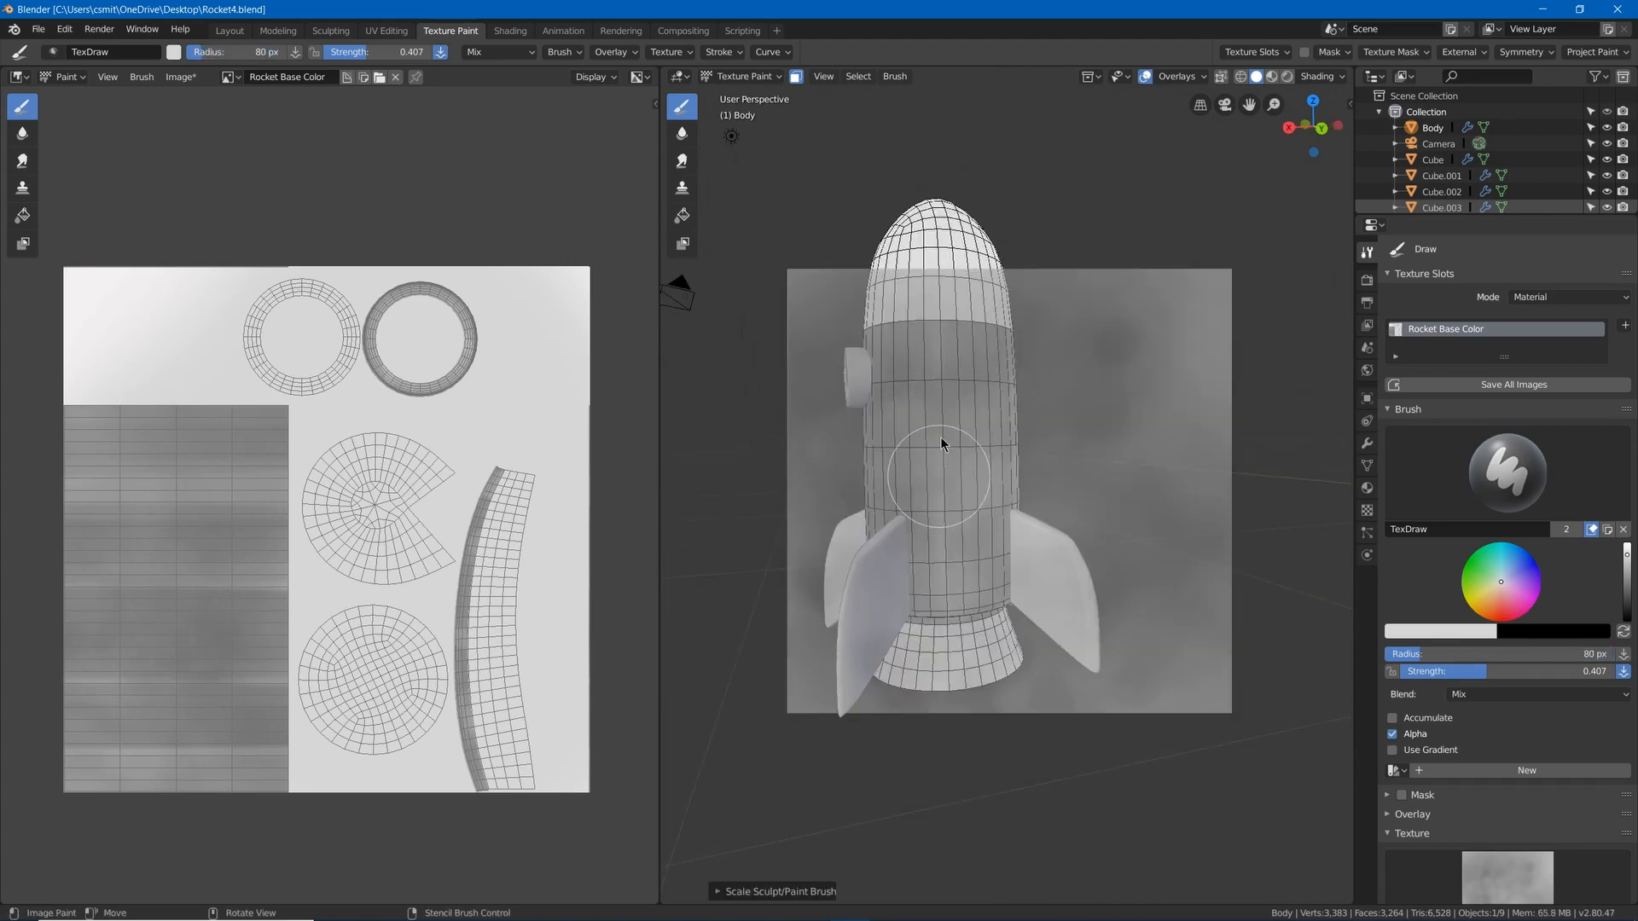
middle_drag(932, 421, 1109, 537)
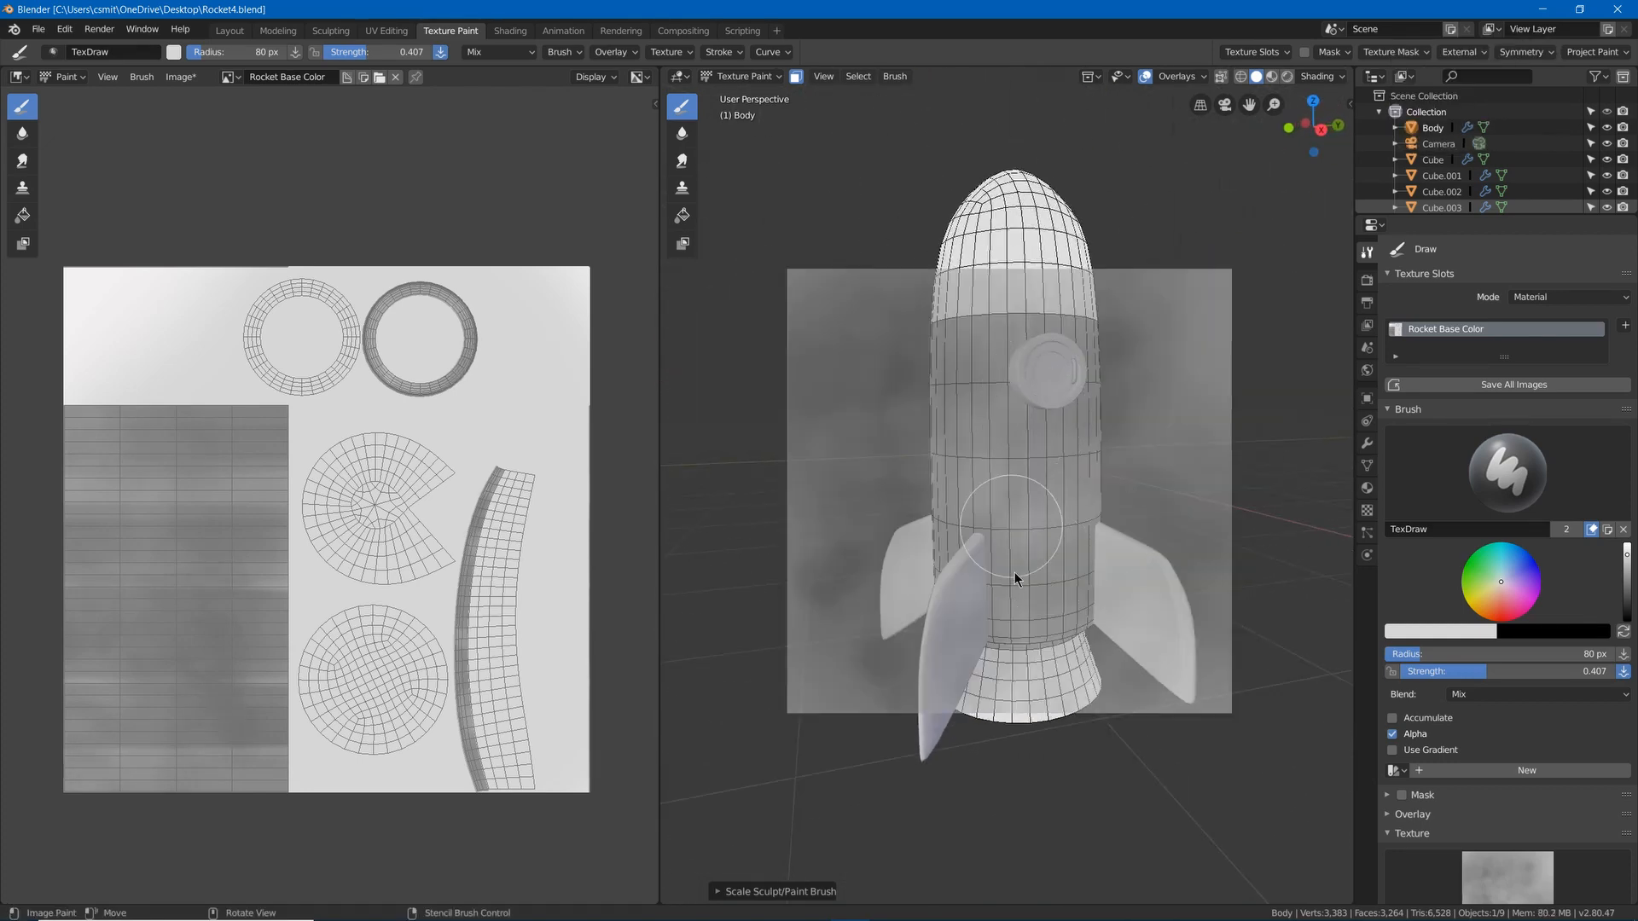
middle_drag(1015, 571, 1055, 570)
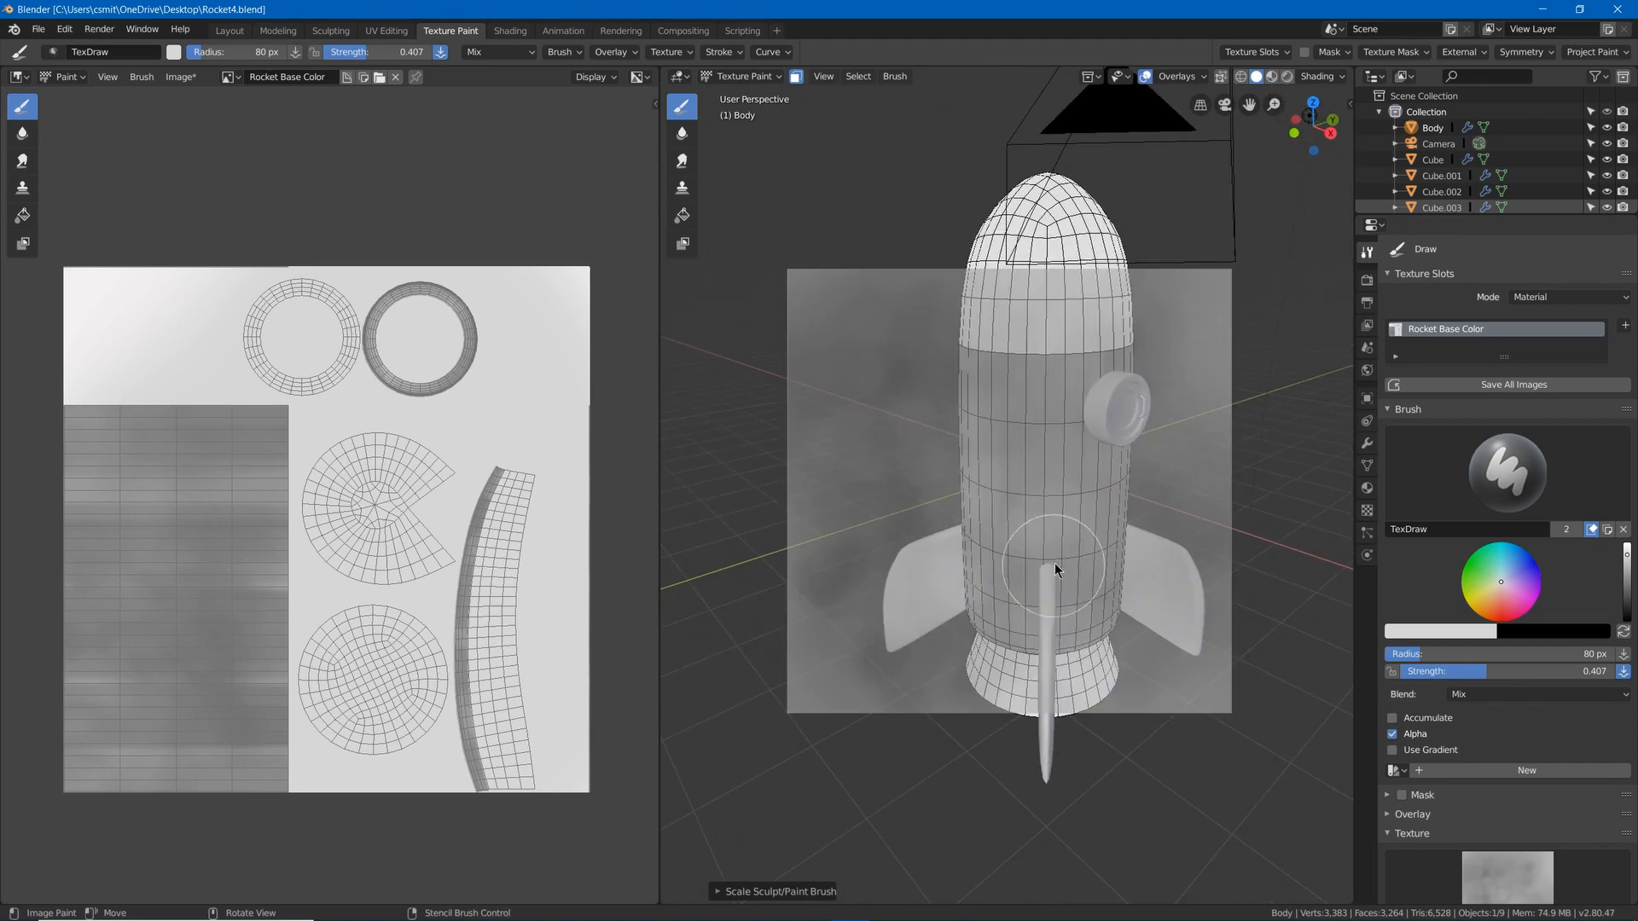
mouse_move(1060, 400)
middle_down()
mouse_move(1027, 594)
mouse_move(1042, 520)
middle_up()
Replace the face selection with the nose cone faces in Edit Mode and return to Texture Paint mode.
key(Tab)
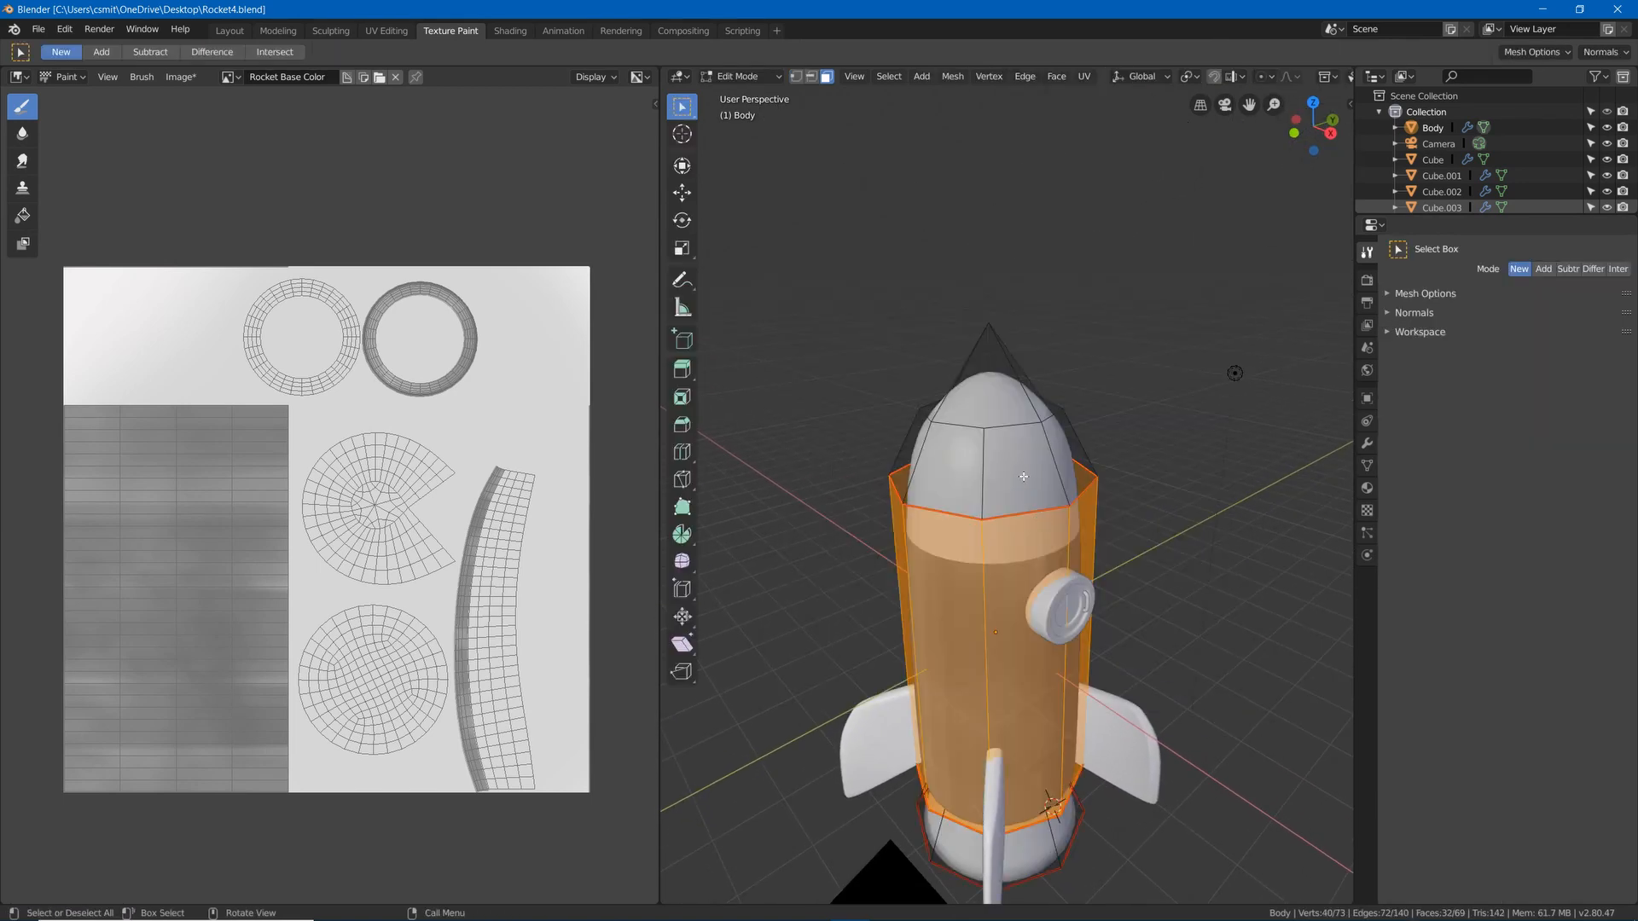
key(a)
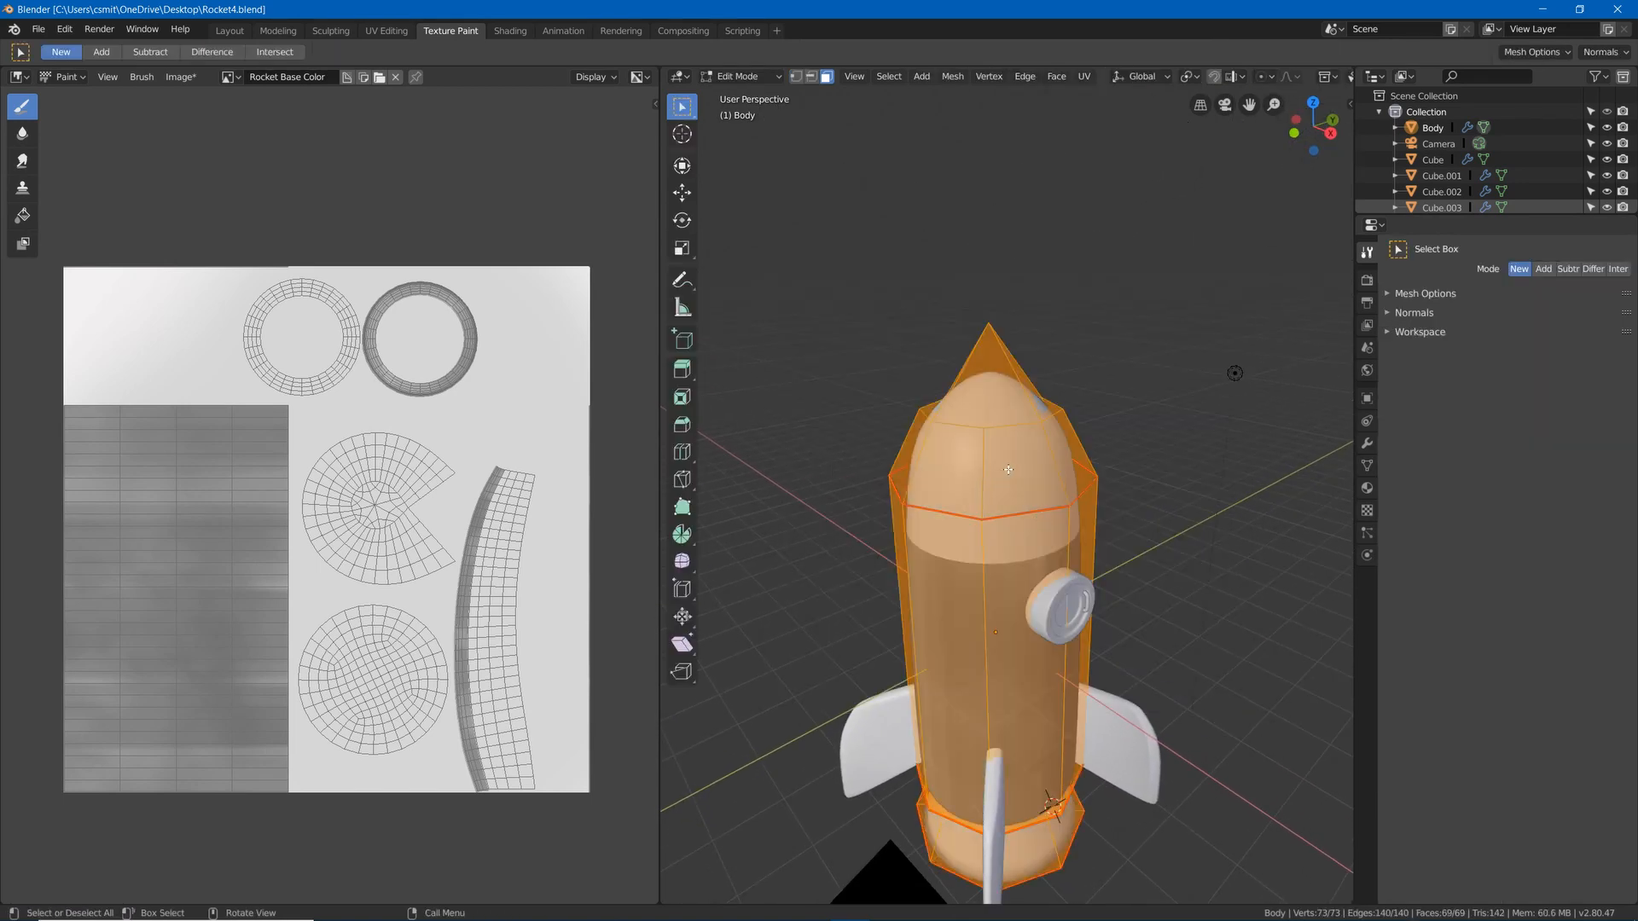
key(alt+a)
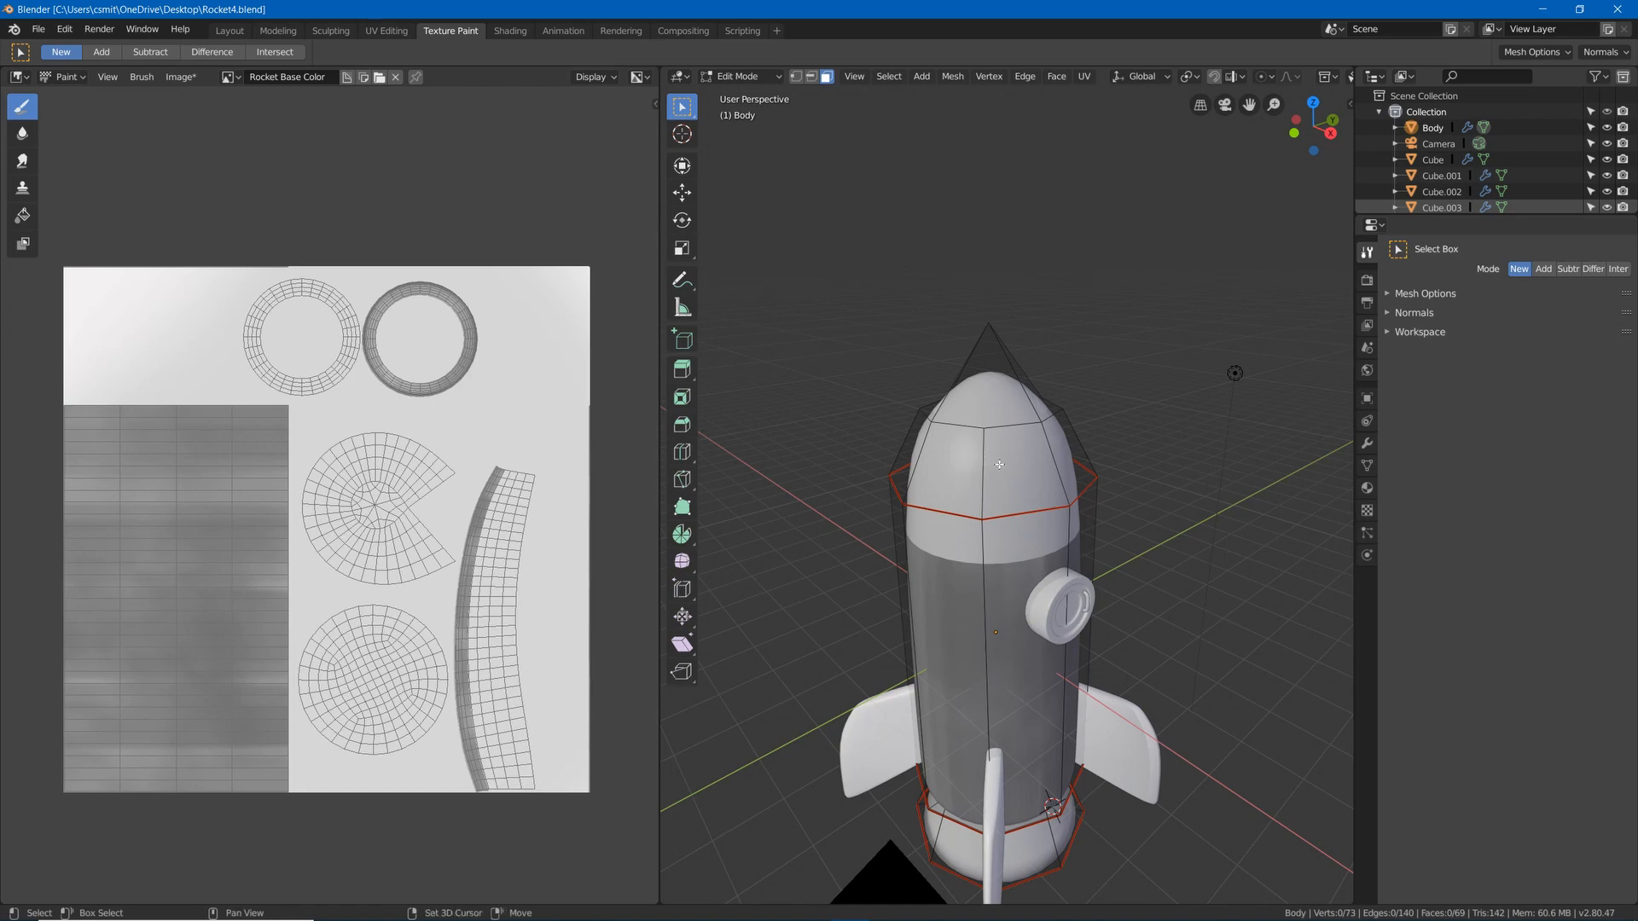
click(987, 462)
key(alt+a)
alt+click(985, 464)
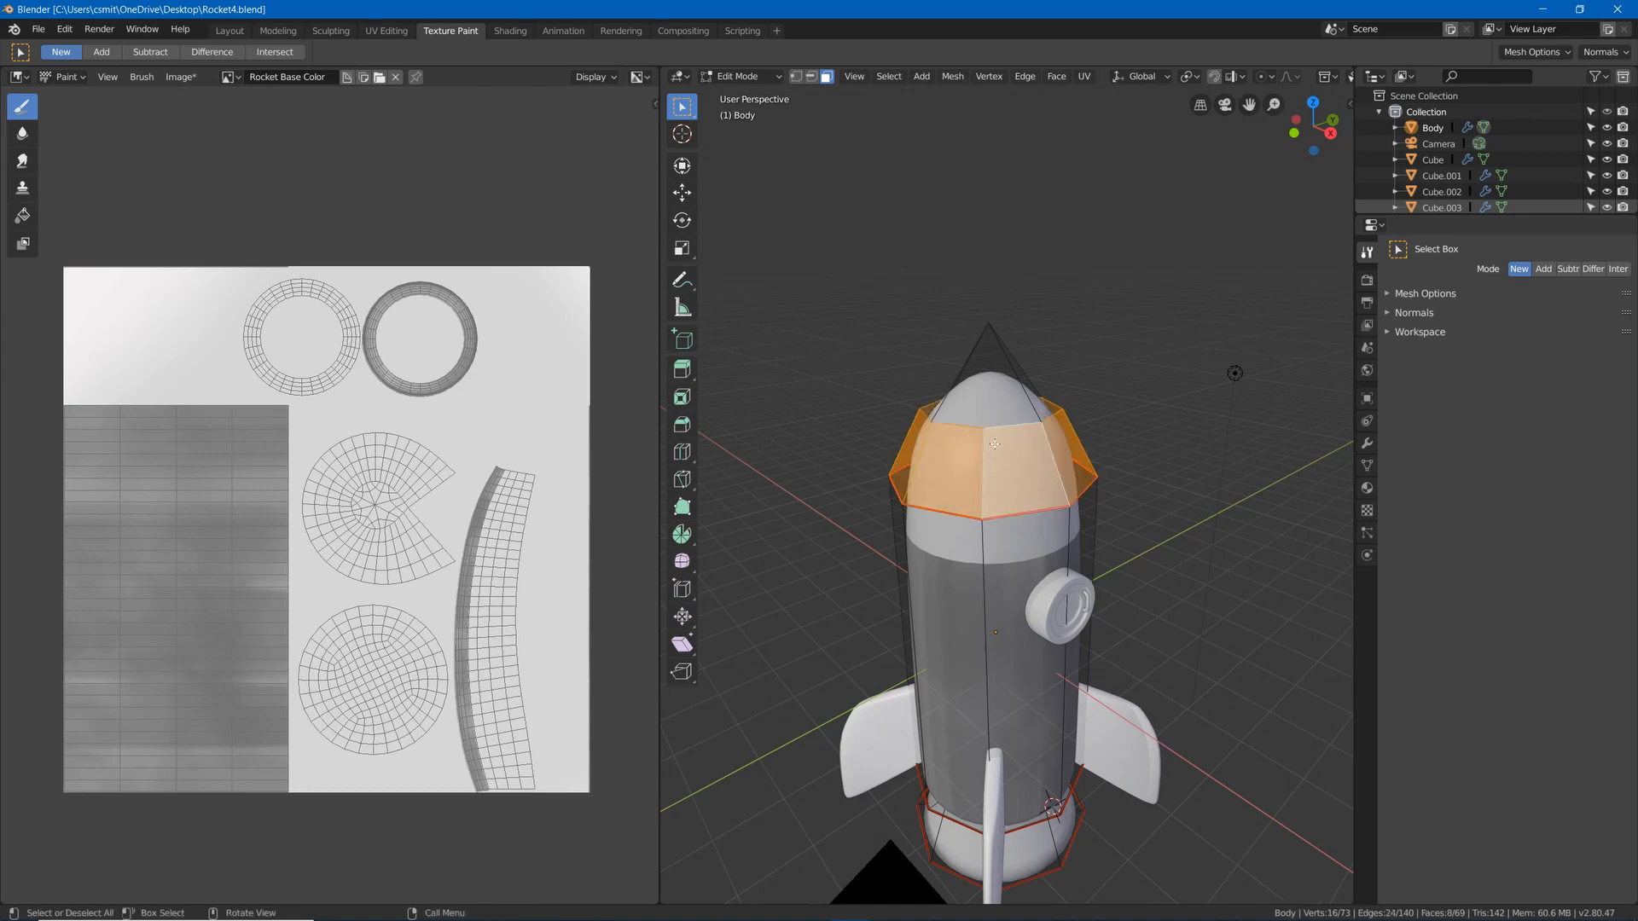
middle_drag(988, 461, 965, 533)
shift+drag(929, 519, 968, 553)
middle_drag(966, 545, 996, 427)
key(Tab)
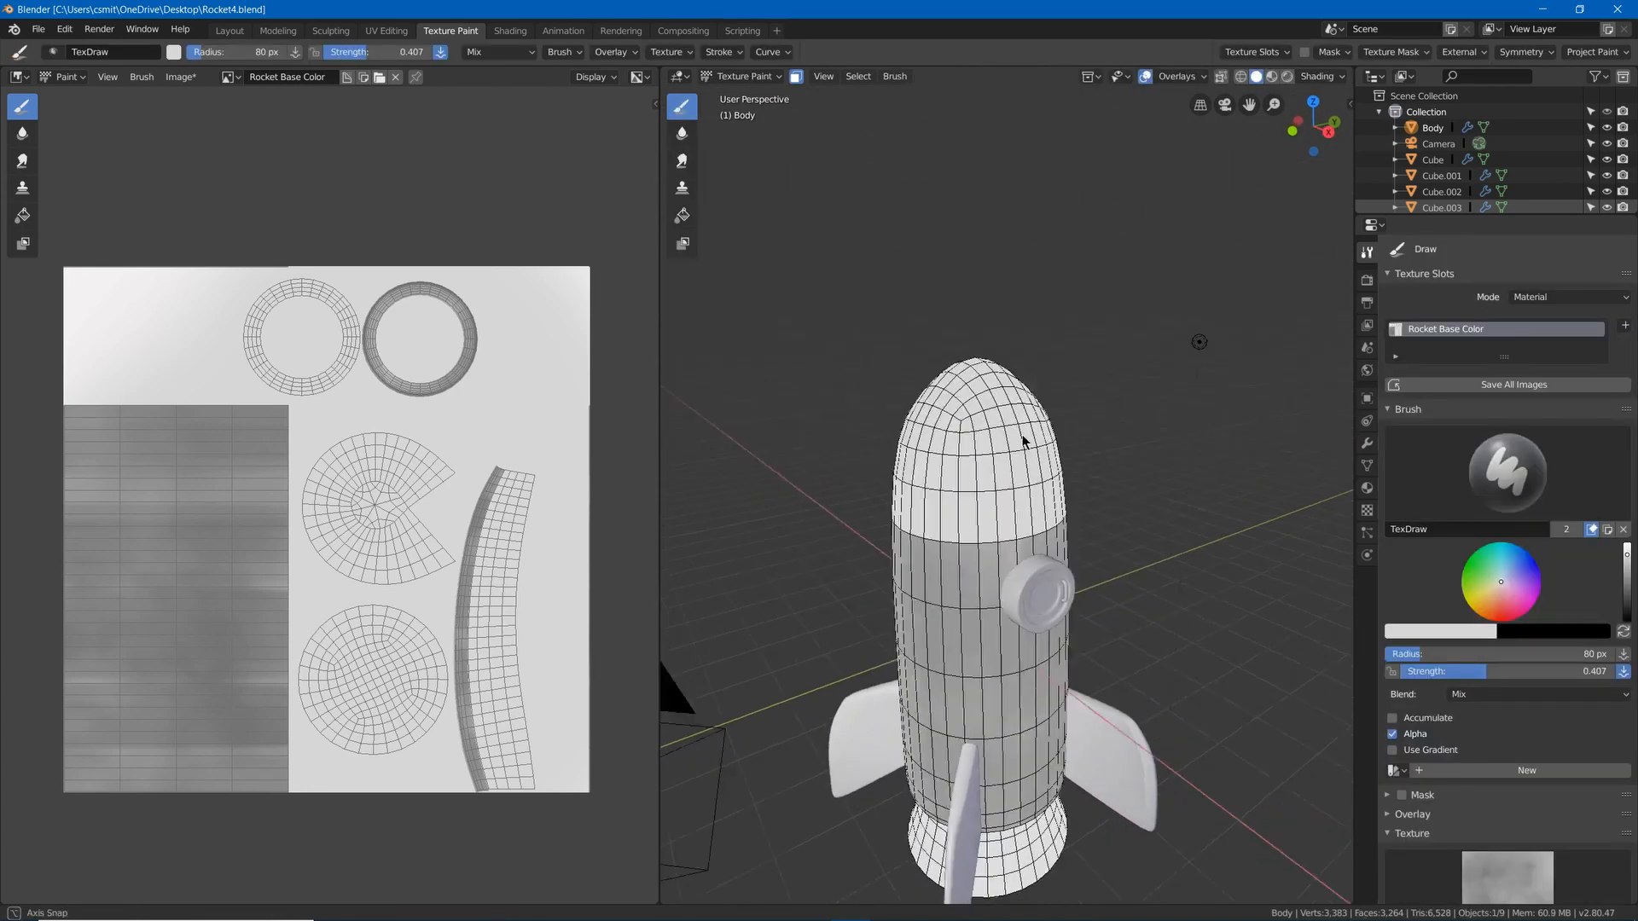
Set the brush color to a dark red and paint a patch through the Dirt stencil on the nose cone.
drag(1495, 604, 1505, 606)
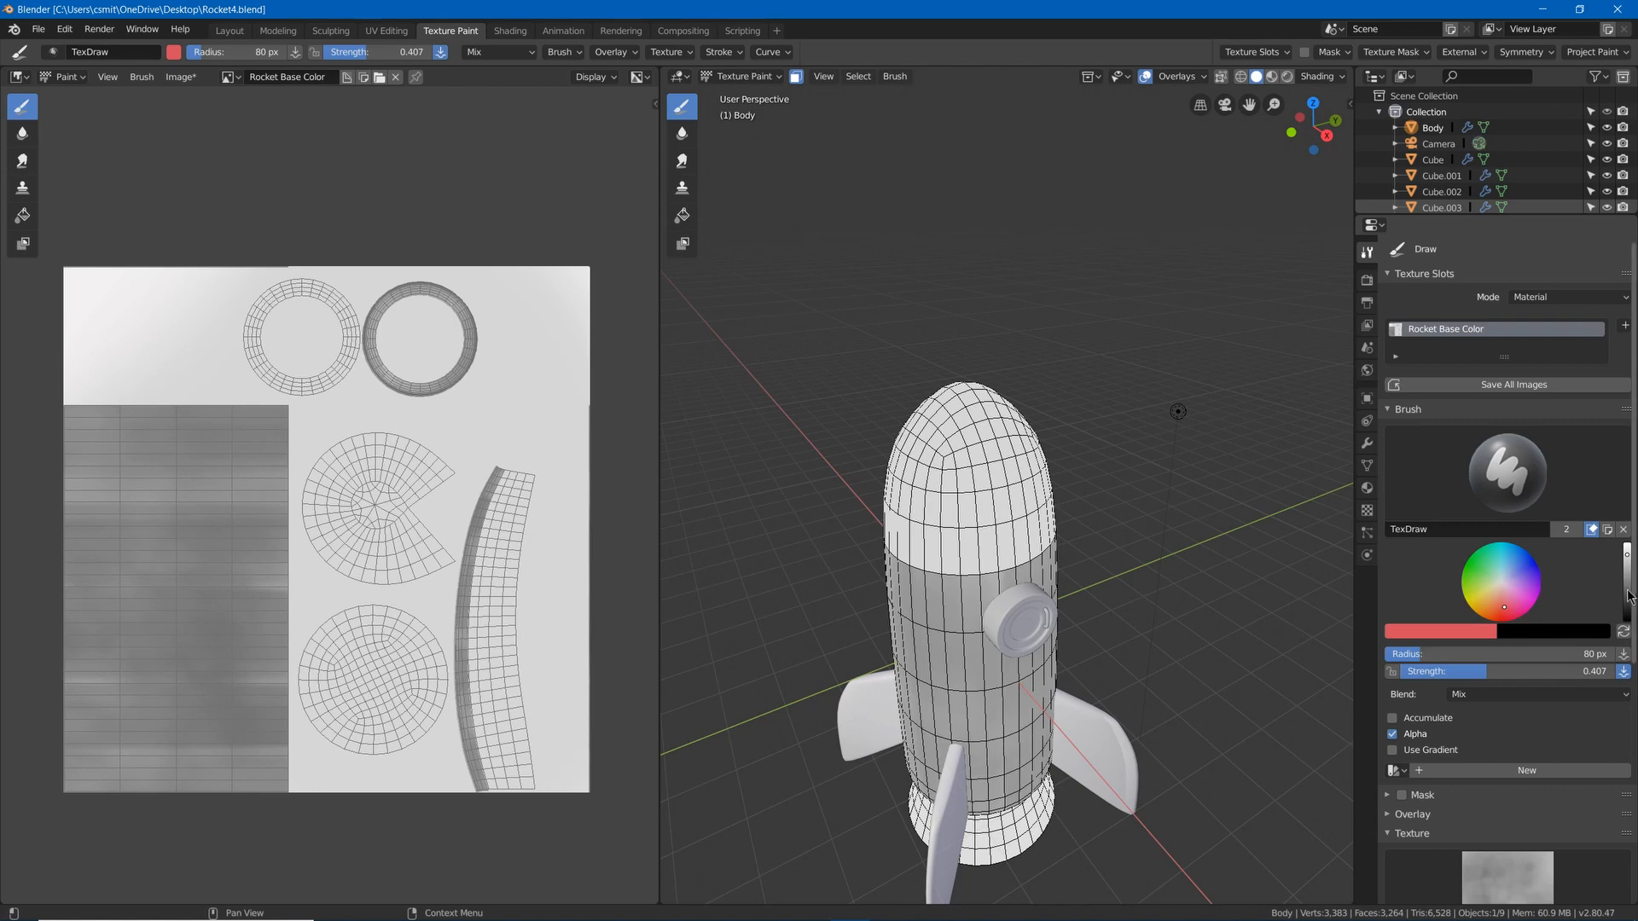
drag(1628, 597, 1626, 588)
drag(945, 433, 923, 493)
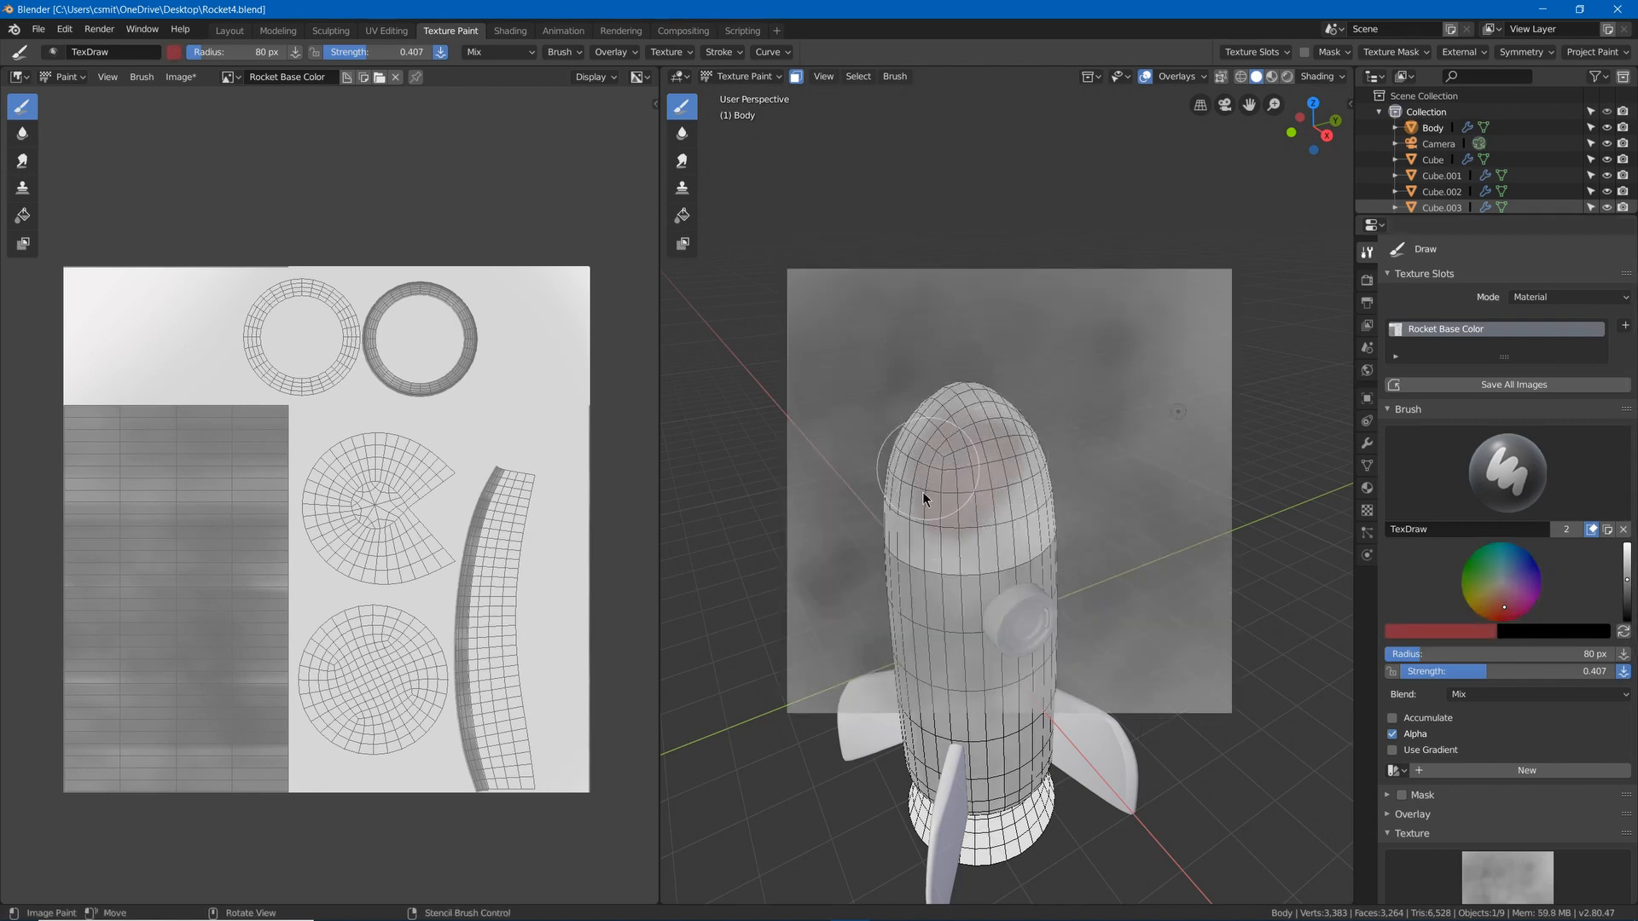
mouse_move(1021, 442)
middle_down()
mouse_move(957, 397)
mouse_move(996, 402)
mouse_move(1035, 444)
middle_up()
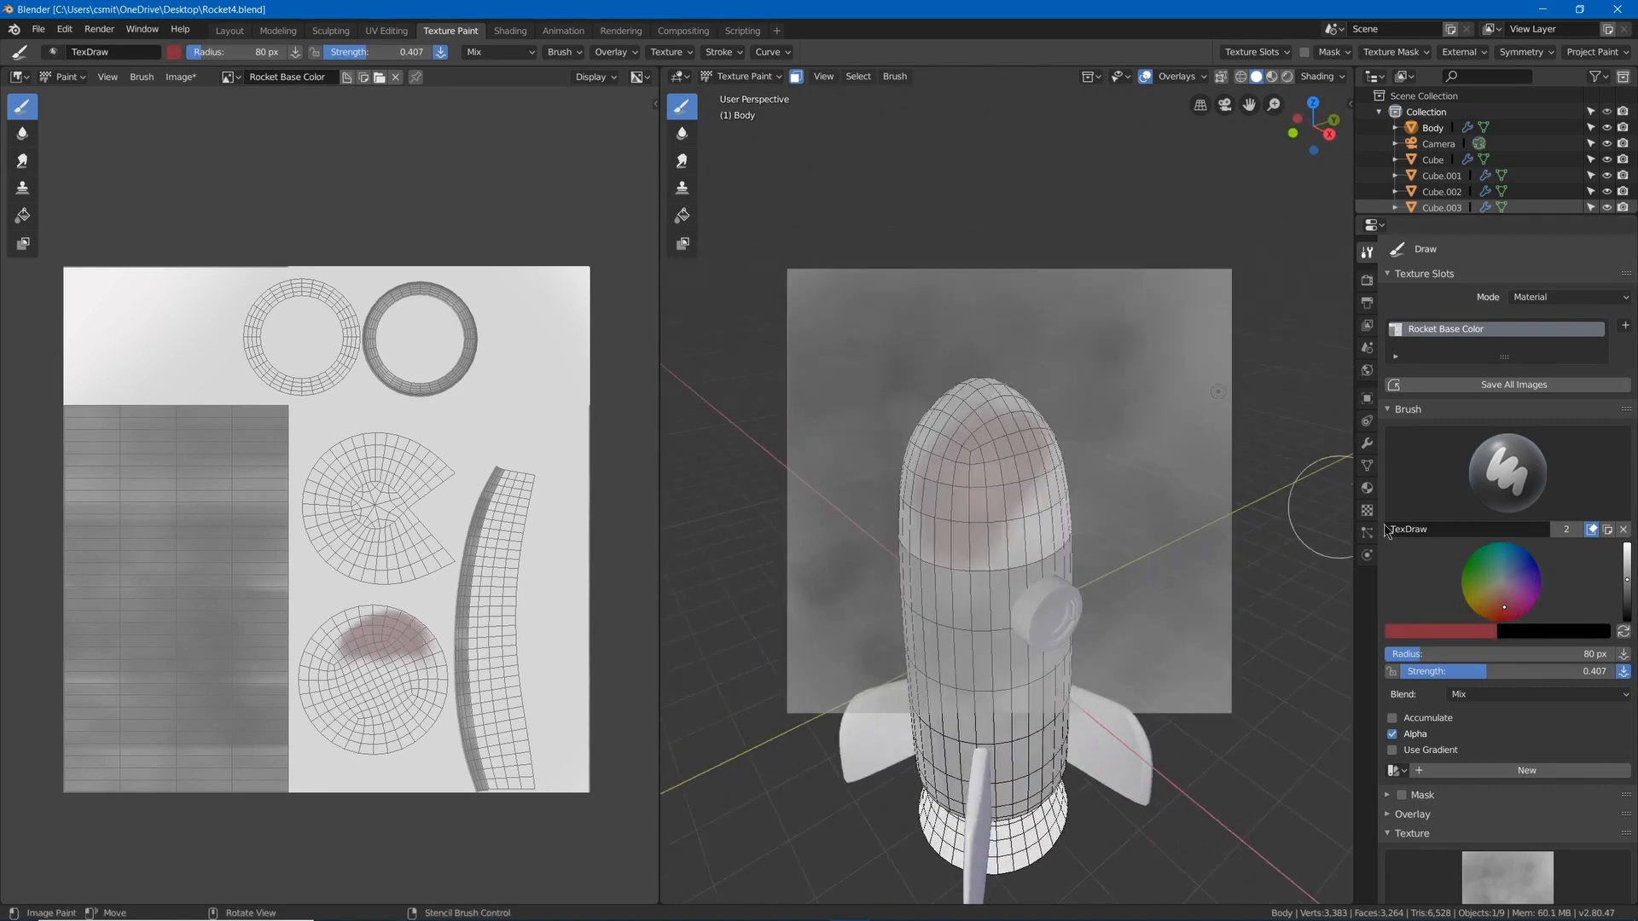
Lighten the brush color to a brighter red and paint through the Dirt stencil over the nose cone from all sides.
drag(1627, 580, 1626, 554)
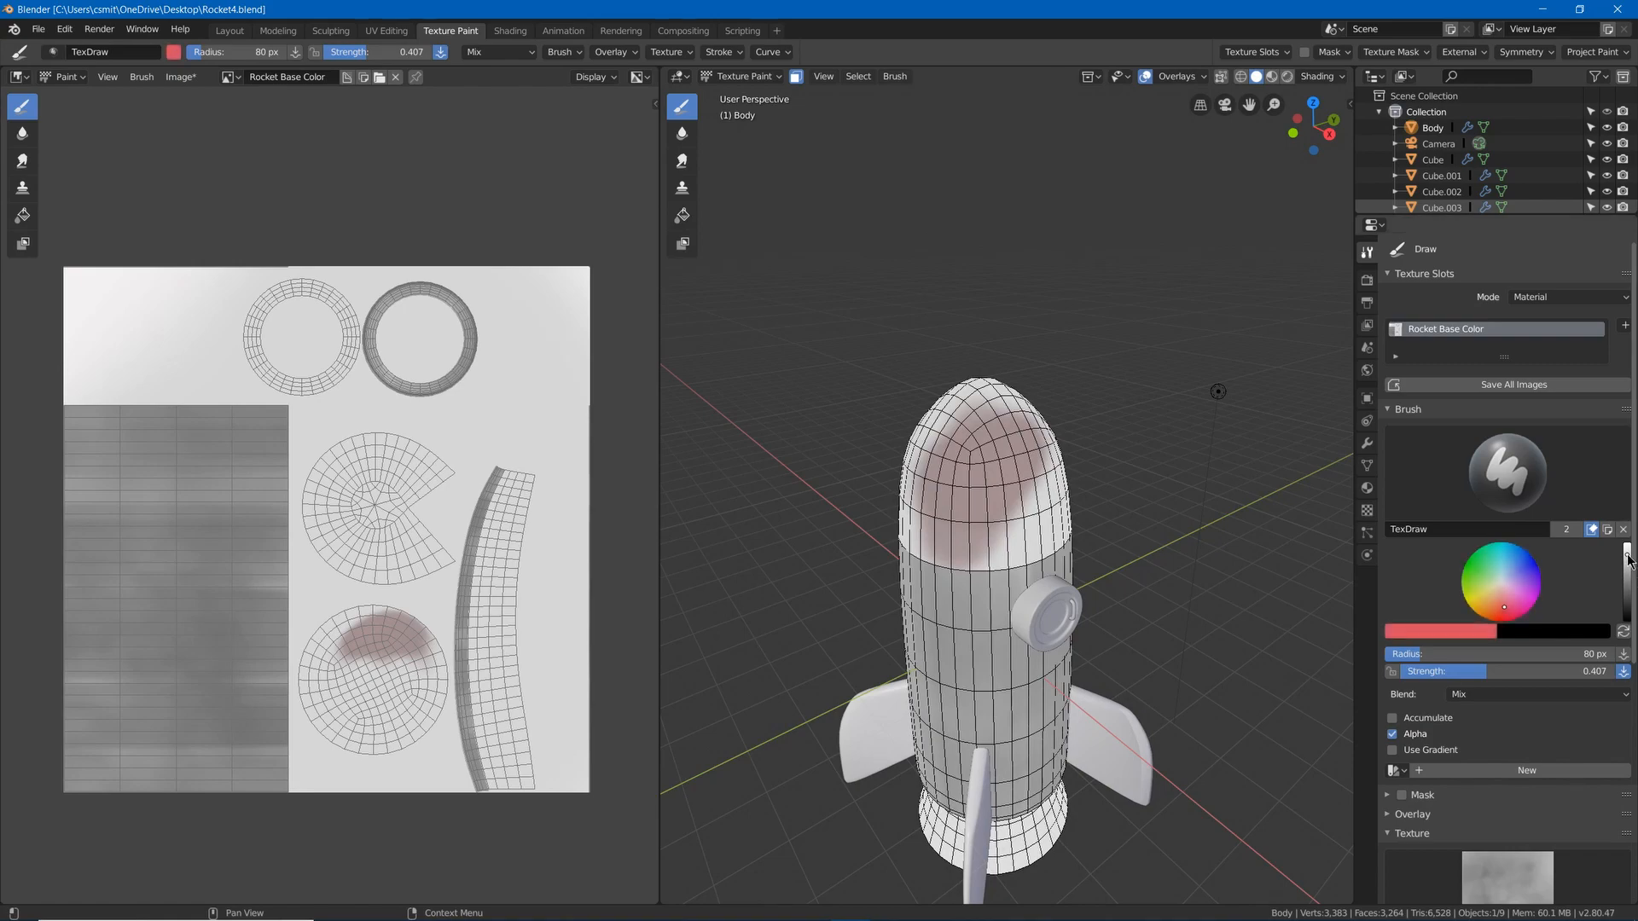
drag(940, 514, 944, 459)
middle_drag(990, 444, 927, 411)
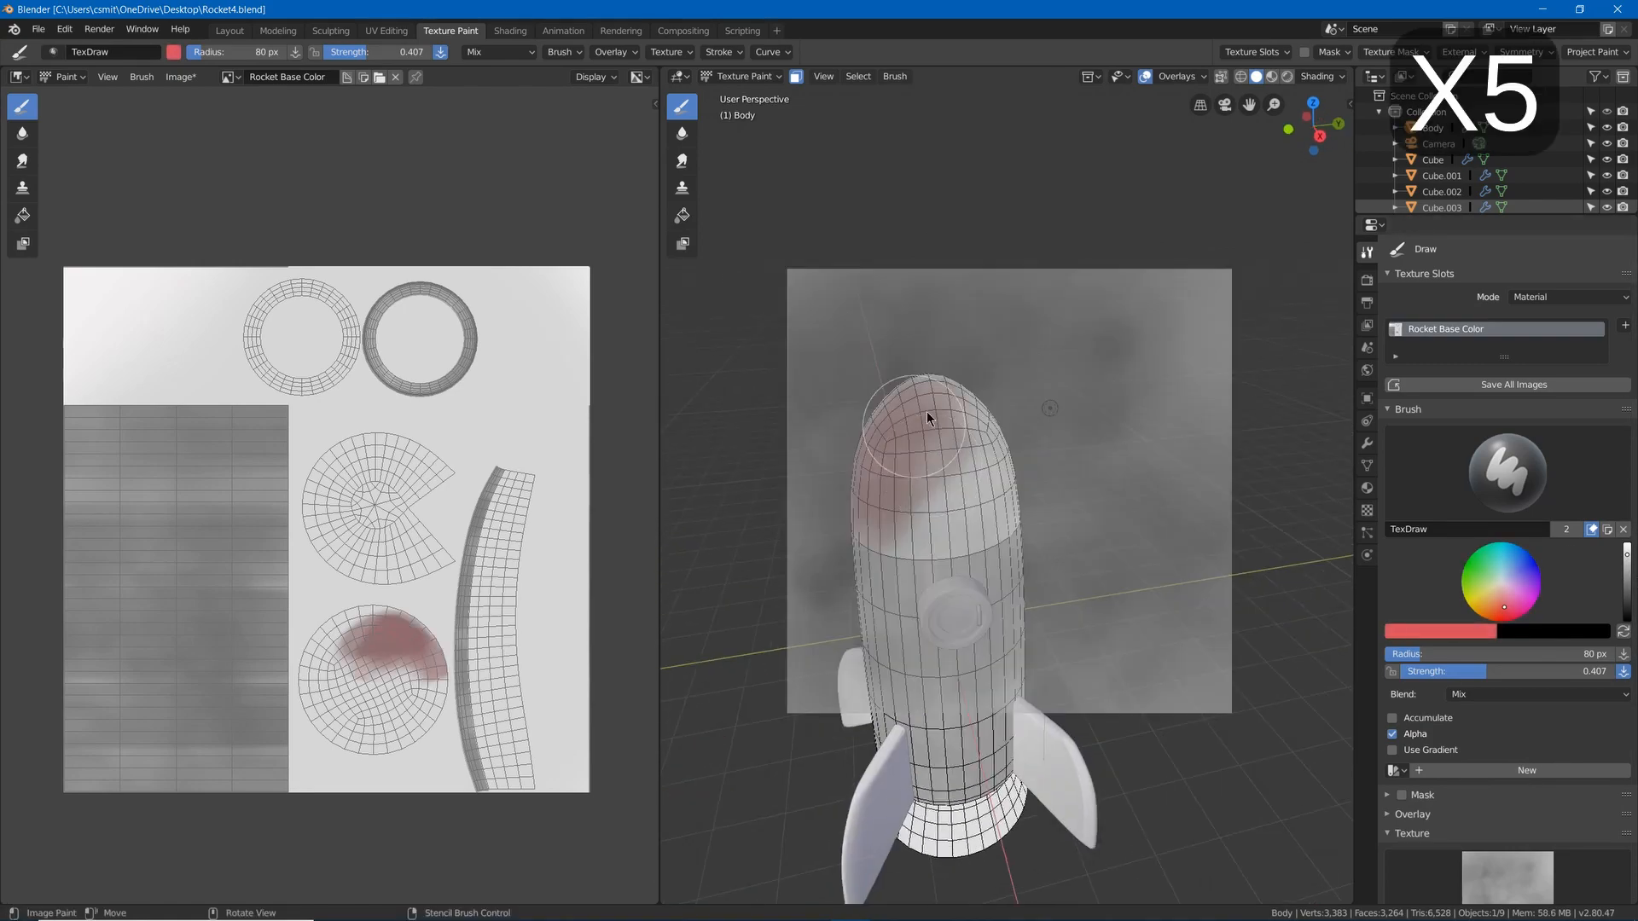
drag(926, 411, 921, 503)
middle_drag(938, 427, 867, 390)
drag(867, 390, 879, 486)
middle_drag(964, 452, 913, 444)
drag(921, 452, 967, 517)
scroll(967, 524, up, 4)
middle_drag(947, 611, 1041, 589)
drag(1057, 478, 1093, 559)
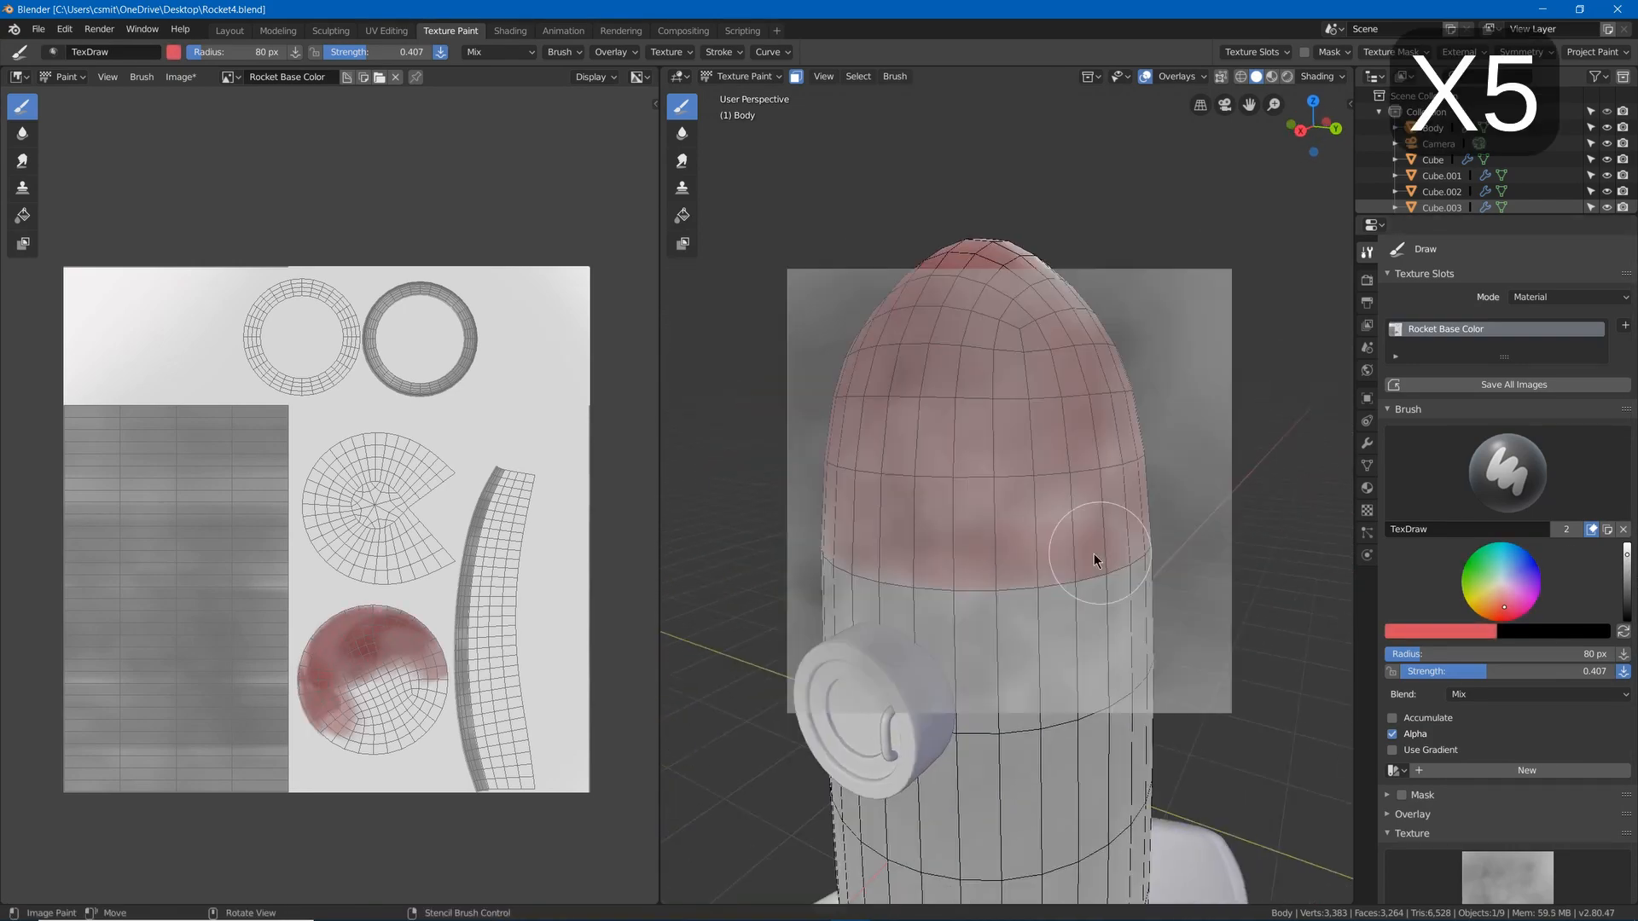
middle_drag(1092, 559, 1211, 511)
scroll(1015, 423, down, 1)
mouse_move(1035, 409)
mouse_down()
mouse_move(956, 572)
mouse_move(959, 426)
mouse_up()
middle_drag(960, 426, 1061, 461)
drag(1092, 452, 1024, 563)
middle_drag(1024, 563, 1109, 546)
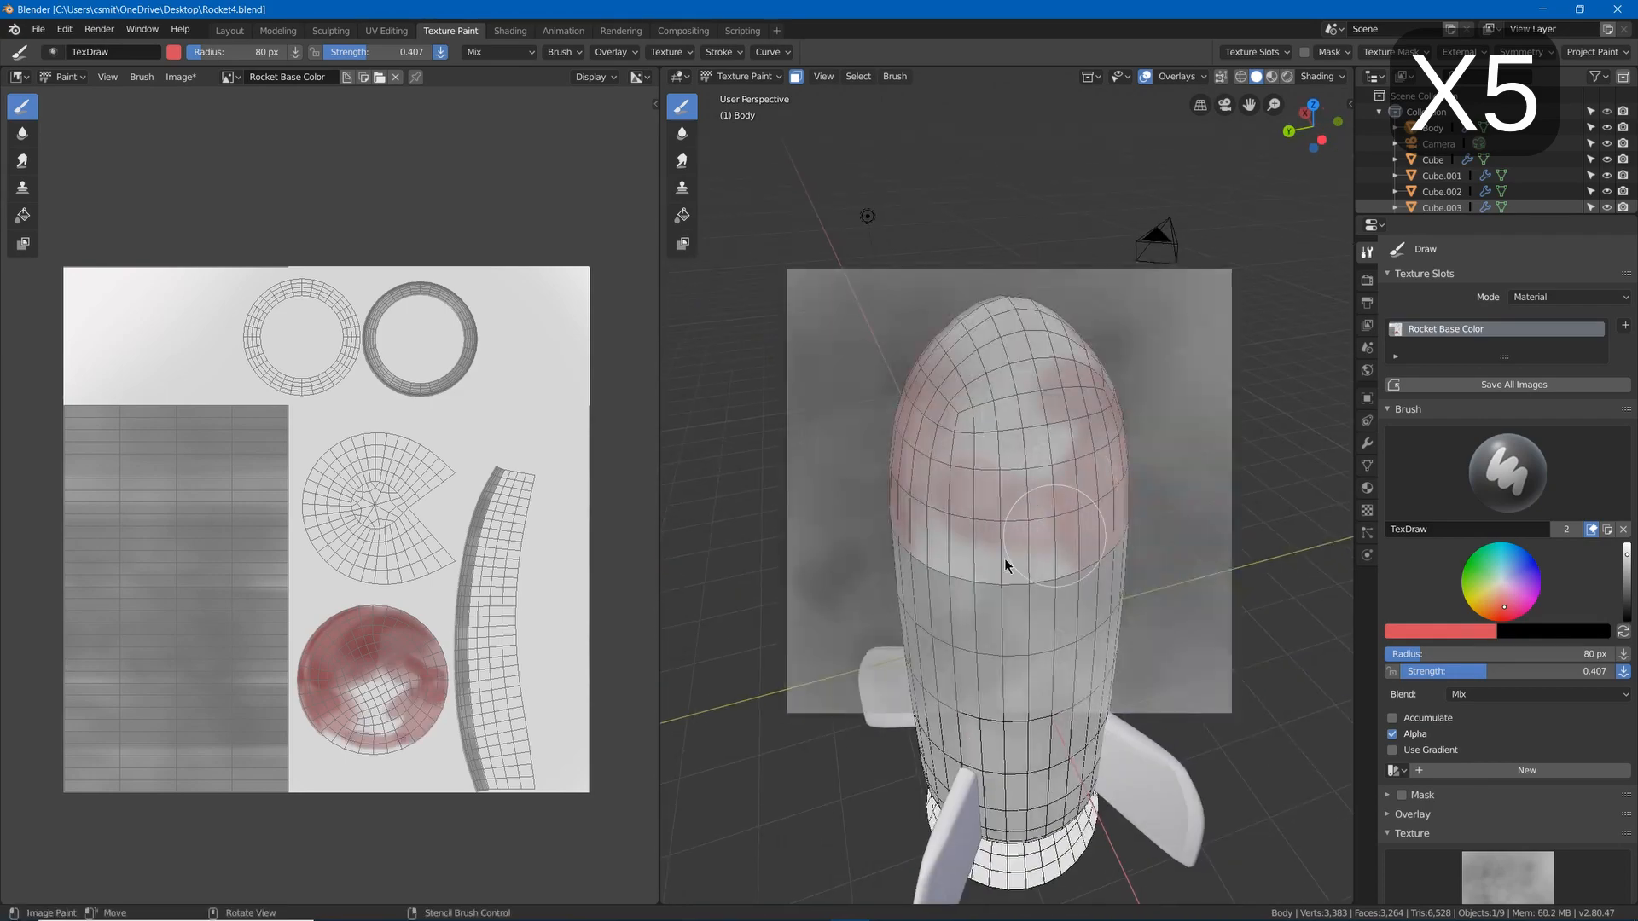
drag(1004, 558, 947, 520)
mouse_move(981, 460)
middle_down()
mouse_move(1057, 509)
mouse_move(1023, 546)
middle_up()
mouse_move(947, 447)
mouse_down()
mouse_move(1053, 393)
mouse_move(1071, 476)
mouse_up()
middle_drag(1072, 476, 1007, 401)
drag(921, 399, 972, 398)
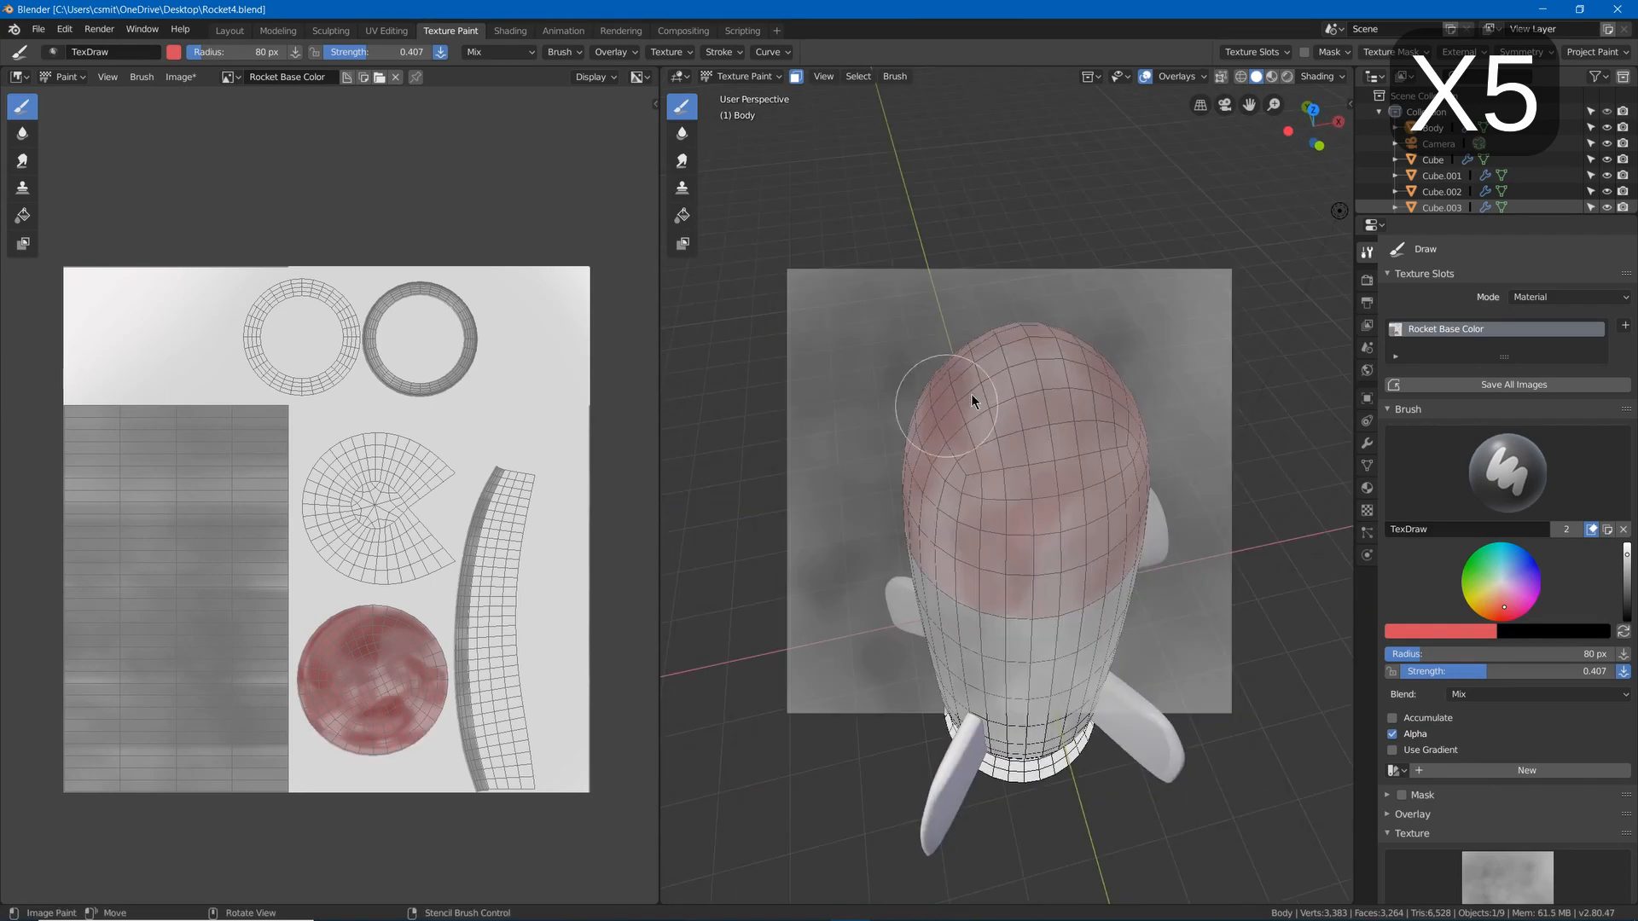
middle_drag(1007, 426, 930, 375)
mouse_move(955, 393)
mouse_down()
mouse_move(888, 472)
mouse_move(1023, 511)
mouse_up()
middle_drag(1058, 495, 964, 478)
middle_drag(1078, 537, 938, 563)
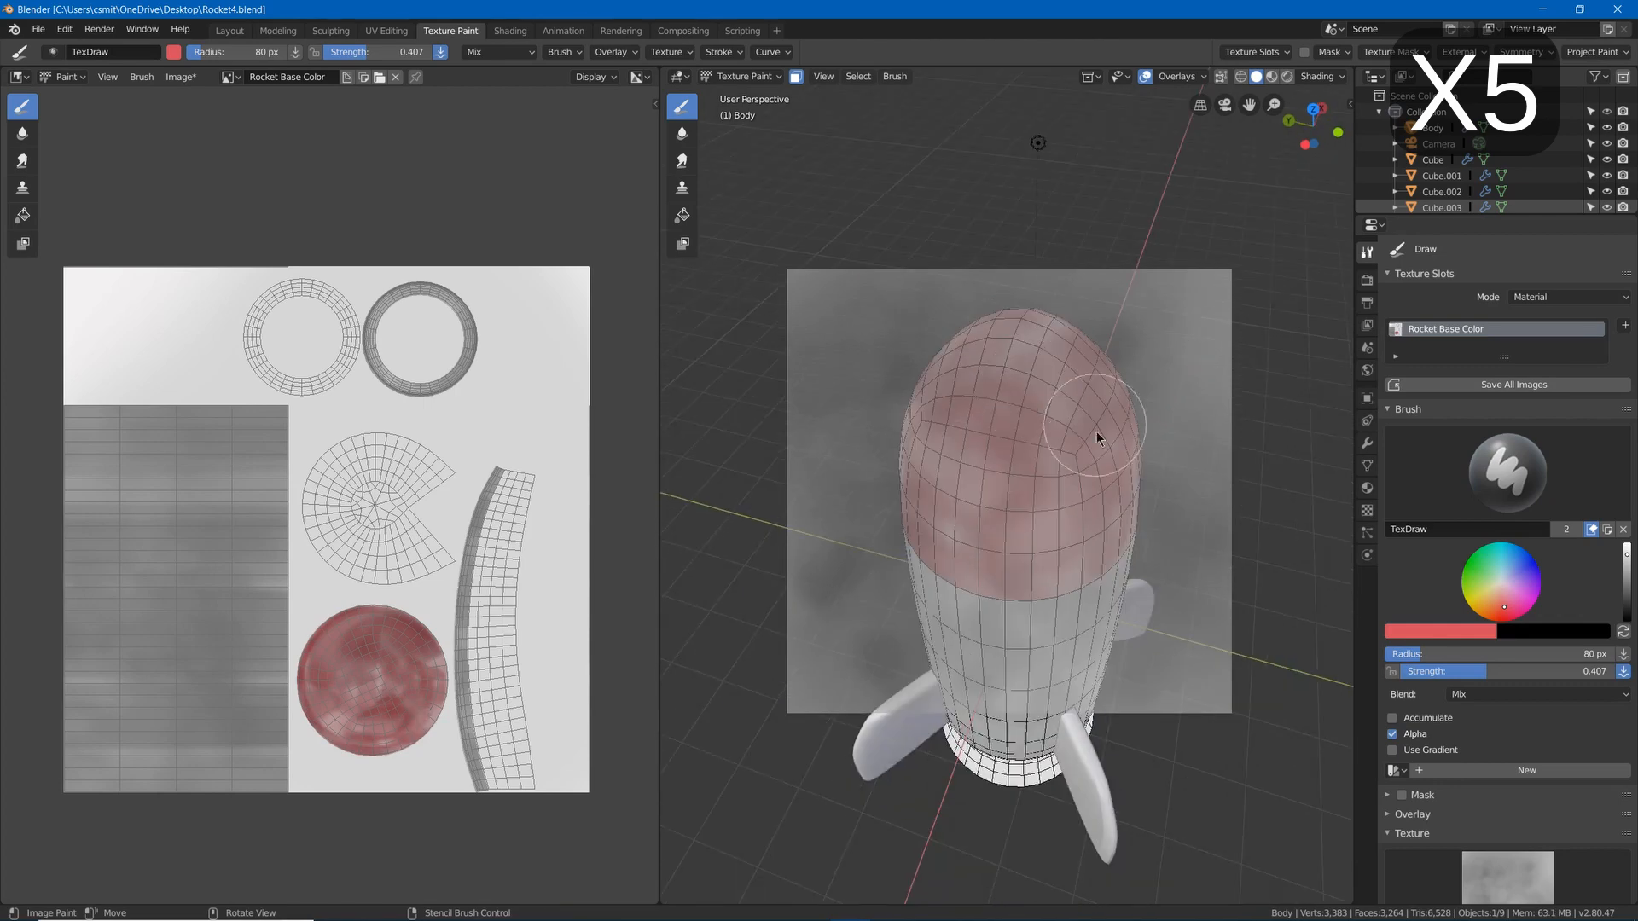
drag(1097, 431, 981, 388)
Darken the brush color to a deep red and paint darker worn patches on the nose cone.
drag(1626, 556, 1621, 593)
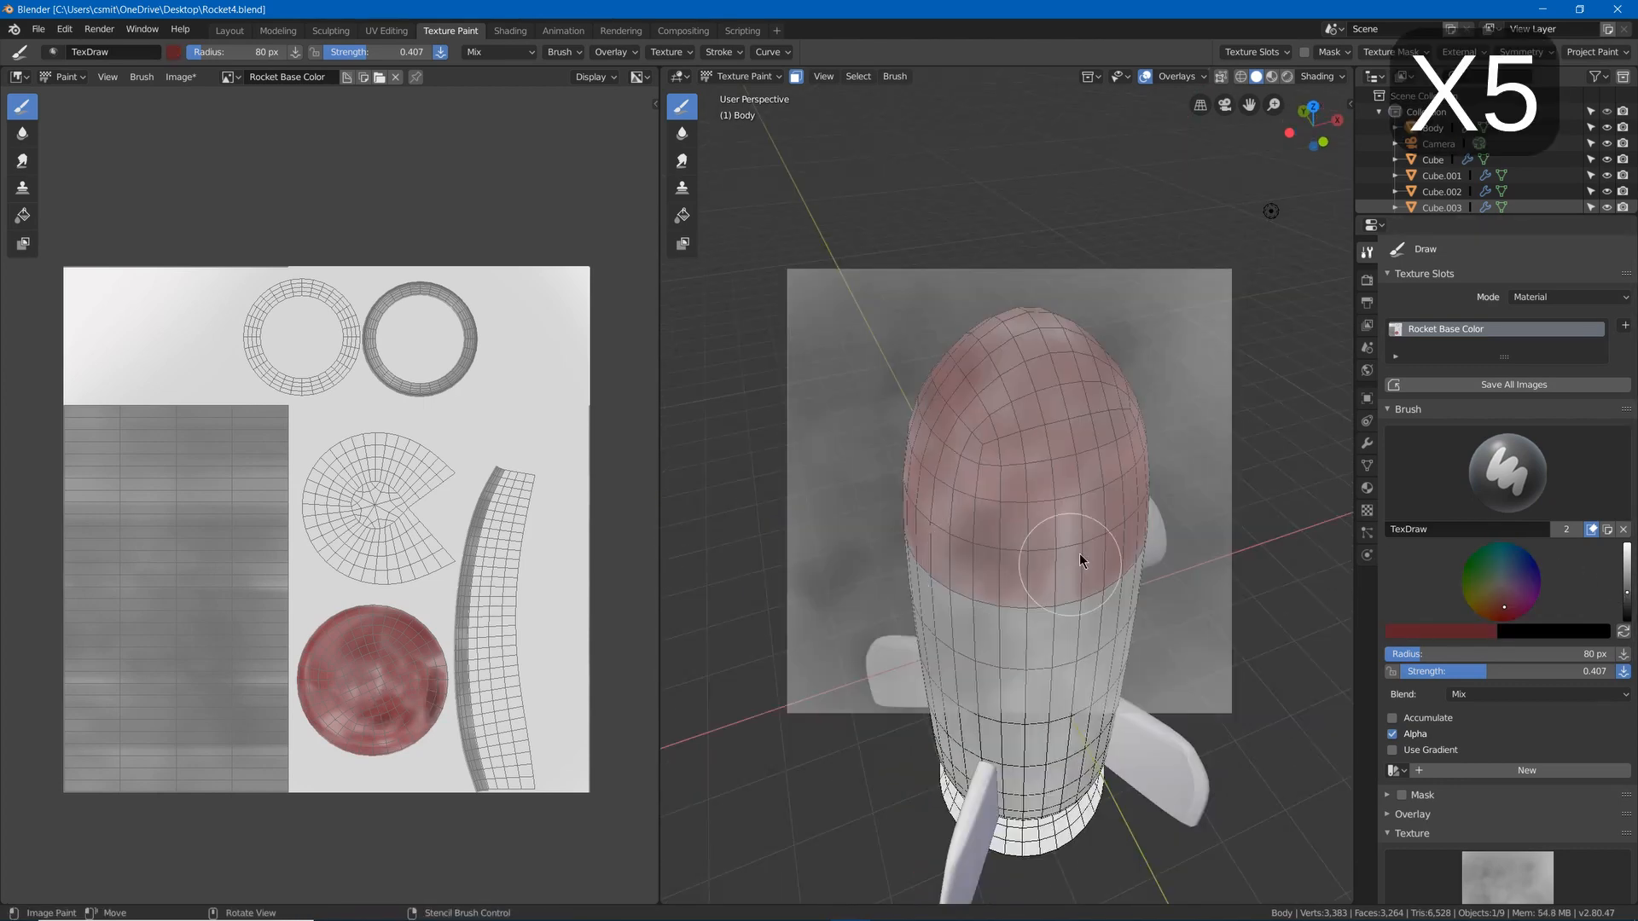
mouse_move(1078, 555)
middle_down()
mouse_move(1020, 486)
mouse_move(1049, 530)
mouse_move(1220, 495)
mouse_move(1194, 488)
mouse_move(1126, 567)
mouse_move(1100, 501)
middle_up()
scroll(1143, 480, down, 3)
Replace the face selection with the nozzle's outer wall, rim and inner wall face loops in Edit Mode.
key(Tab)
scroll(1101, 501, up, 4)
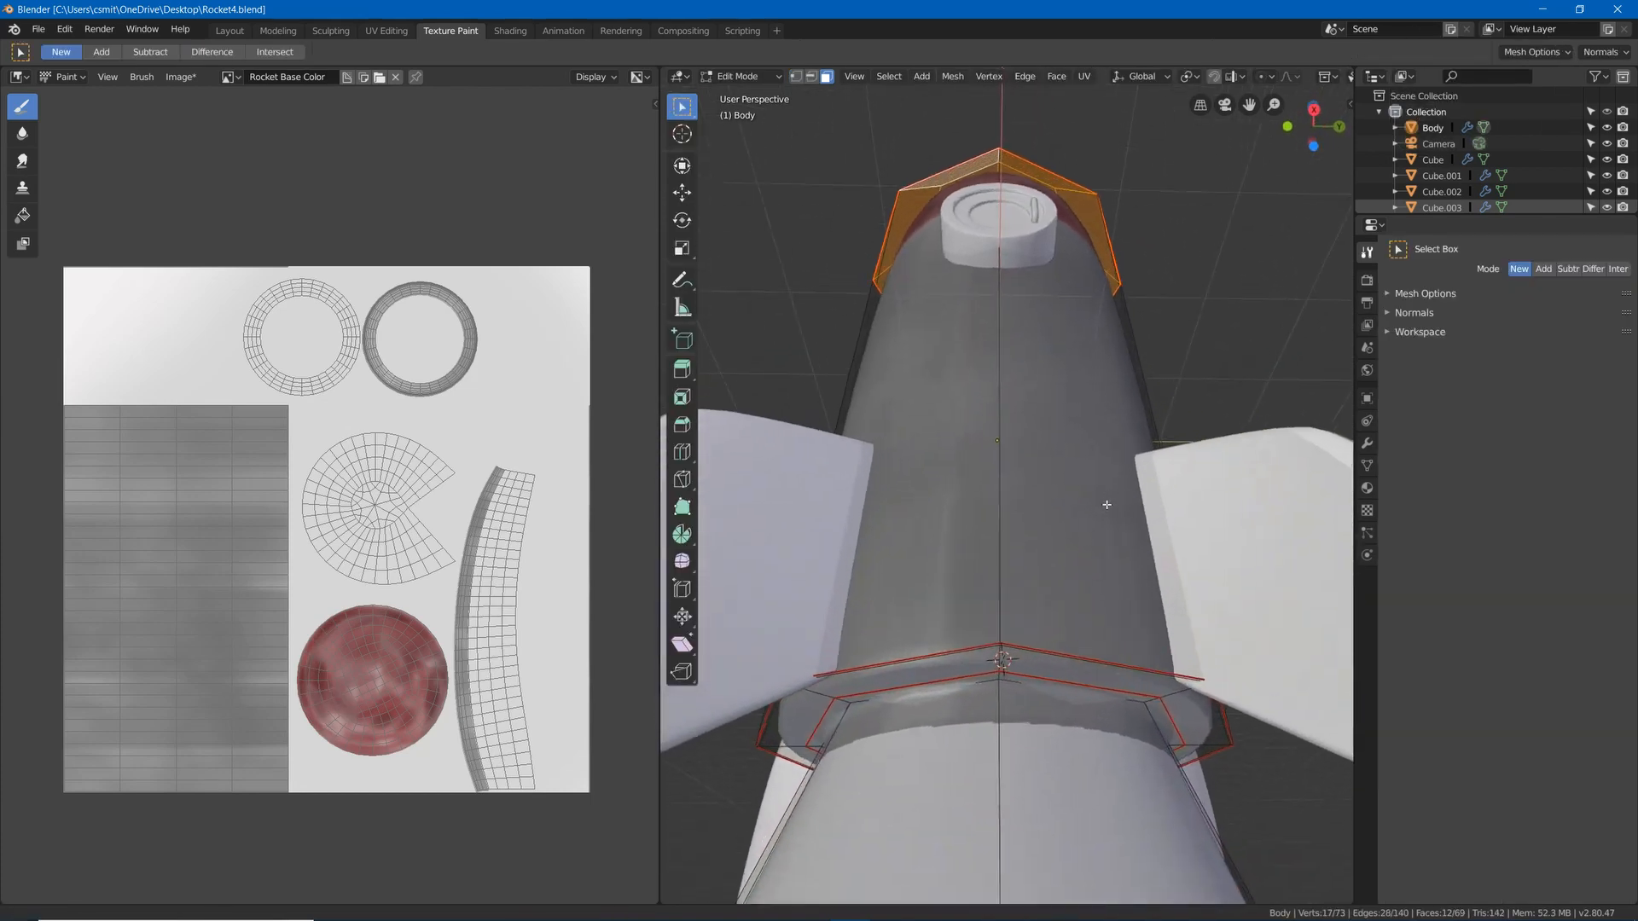
alt+click(1001, 751)
key(Tab)
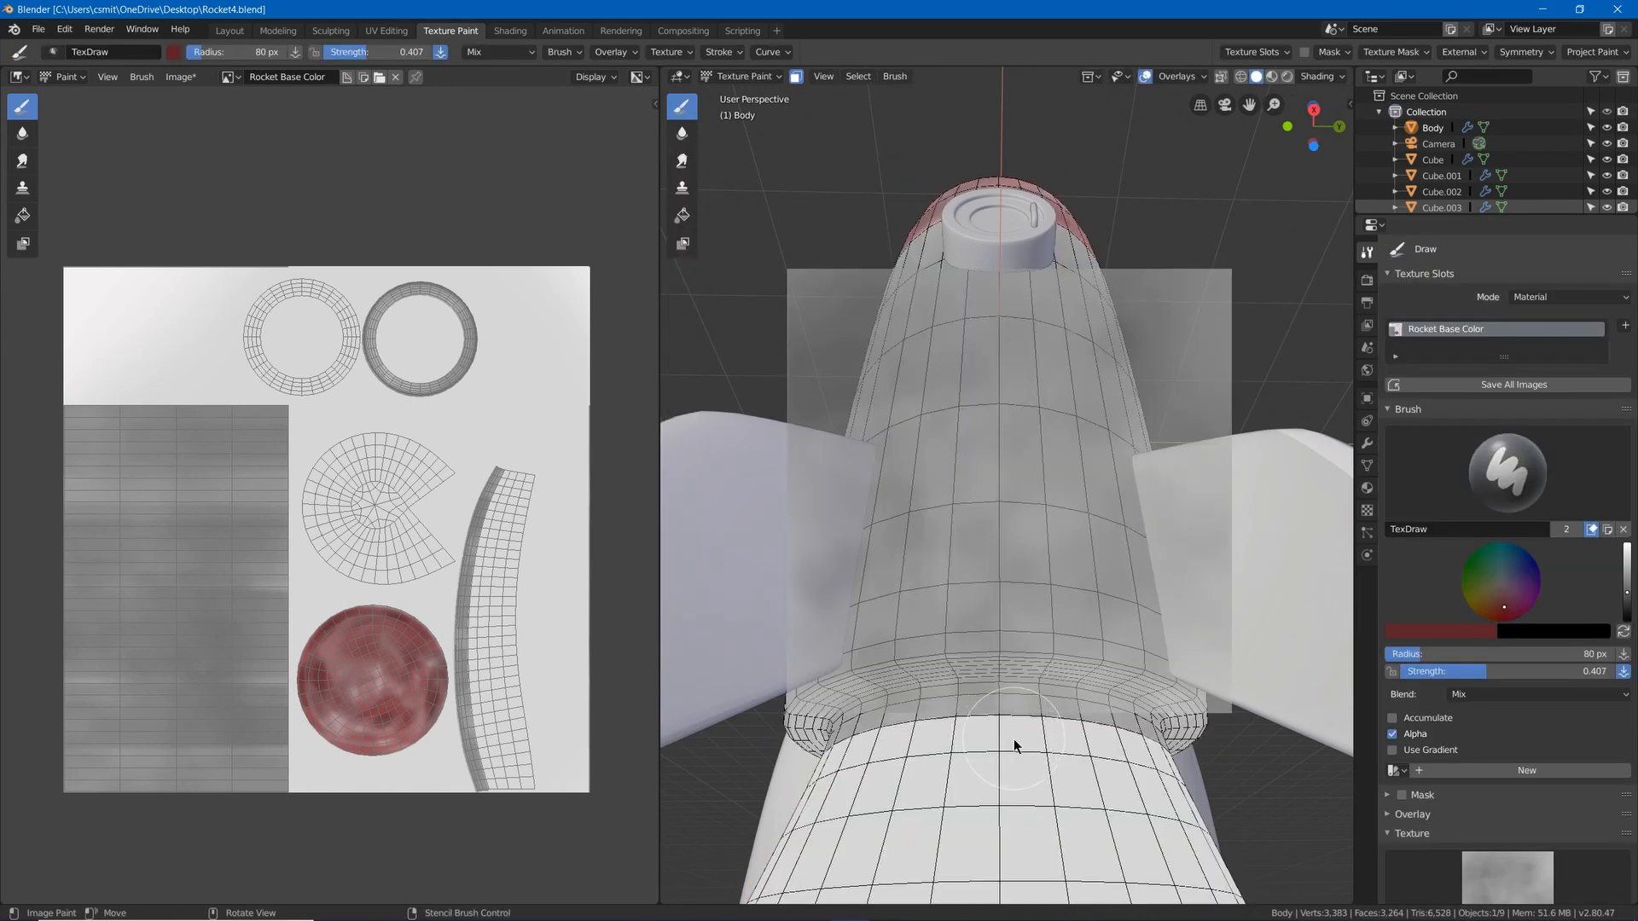
key(Tab)
middle_drag(983, 742, 949, 676)
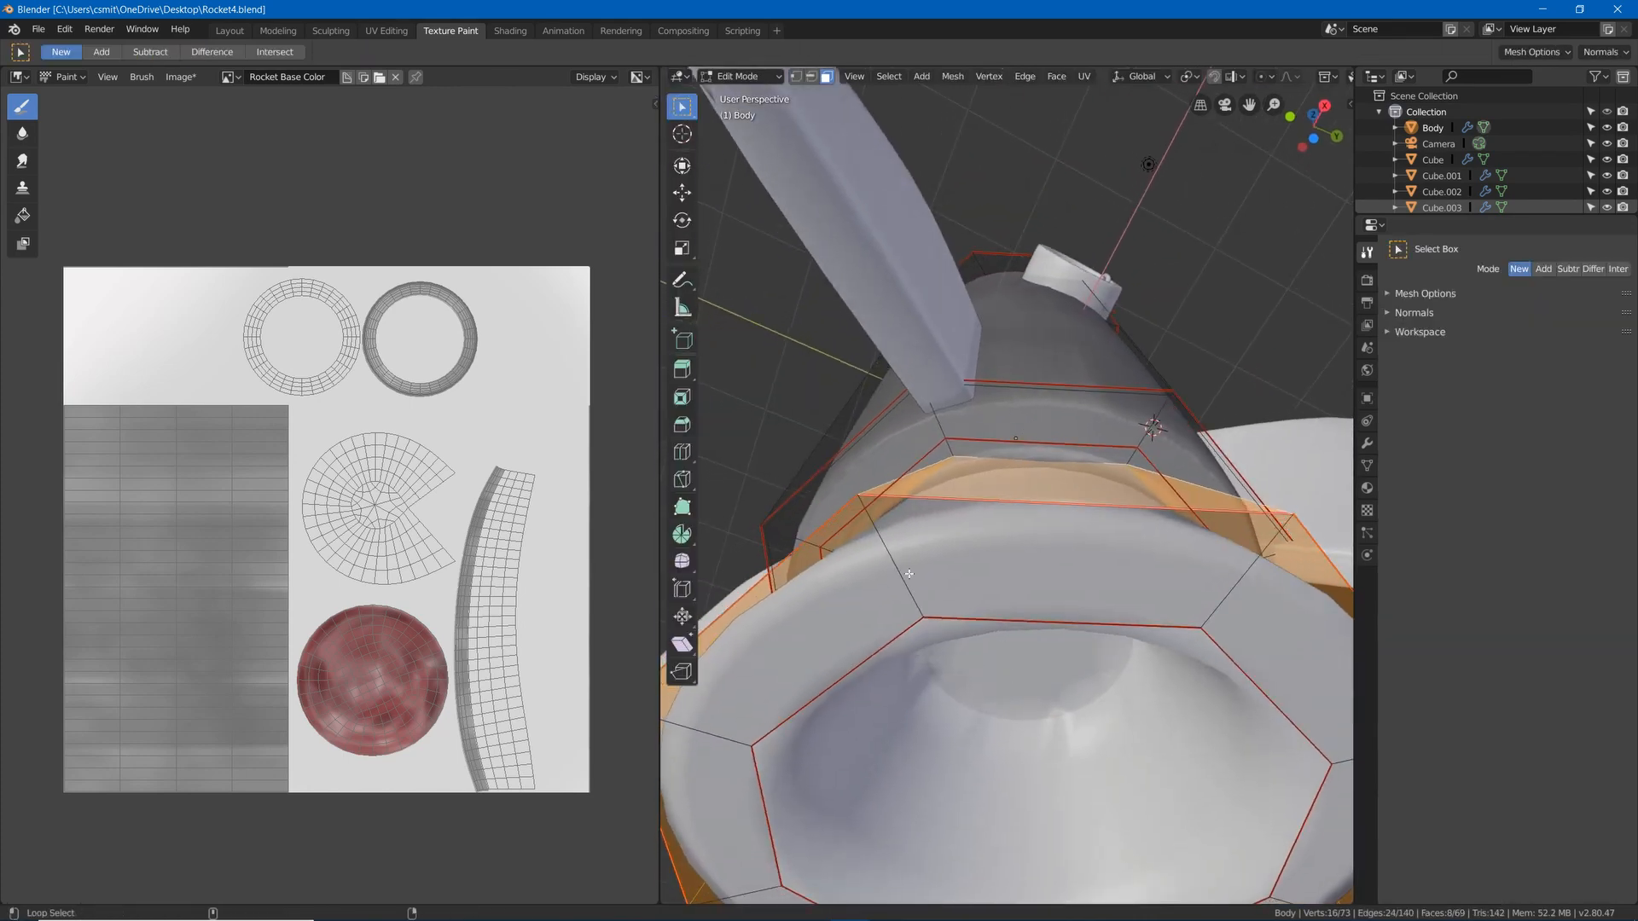
alt+shift+click(897, 595)
middle_drag(898, 596, 919, 551)
alt+shift+click(977, 513)
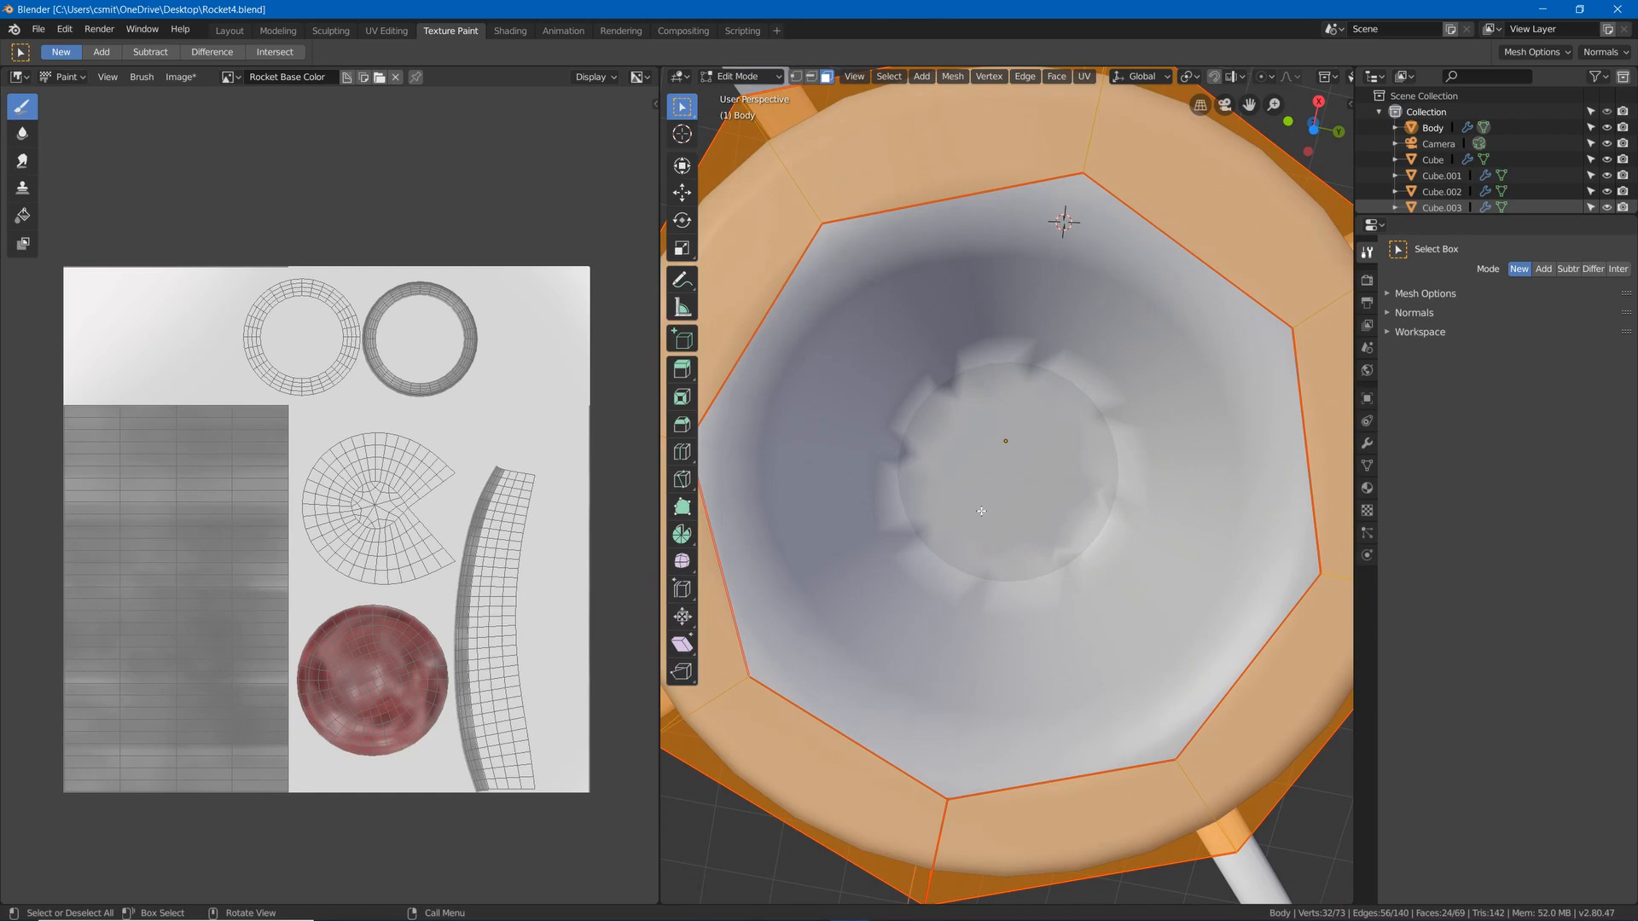
Add the end face inside the nozzle to the selection using wireframe shading, and return to Texture Paint mode with solid shading.
key(z)
click(920, 497)
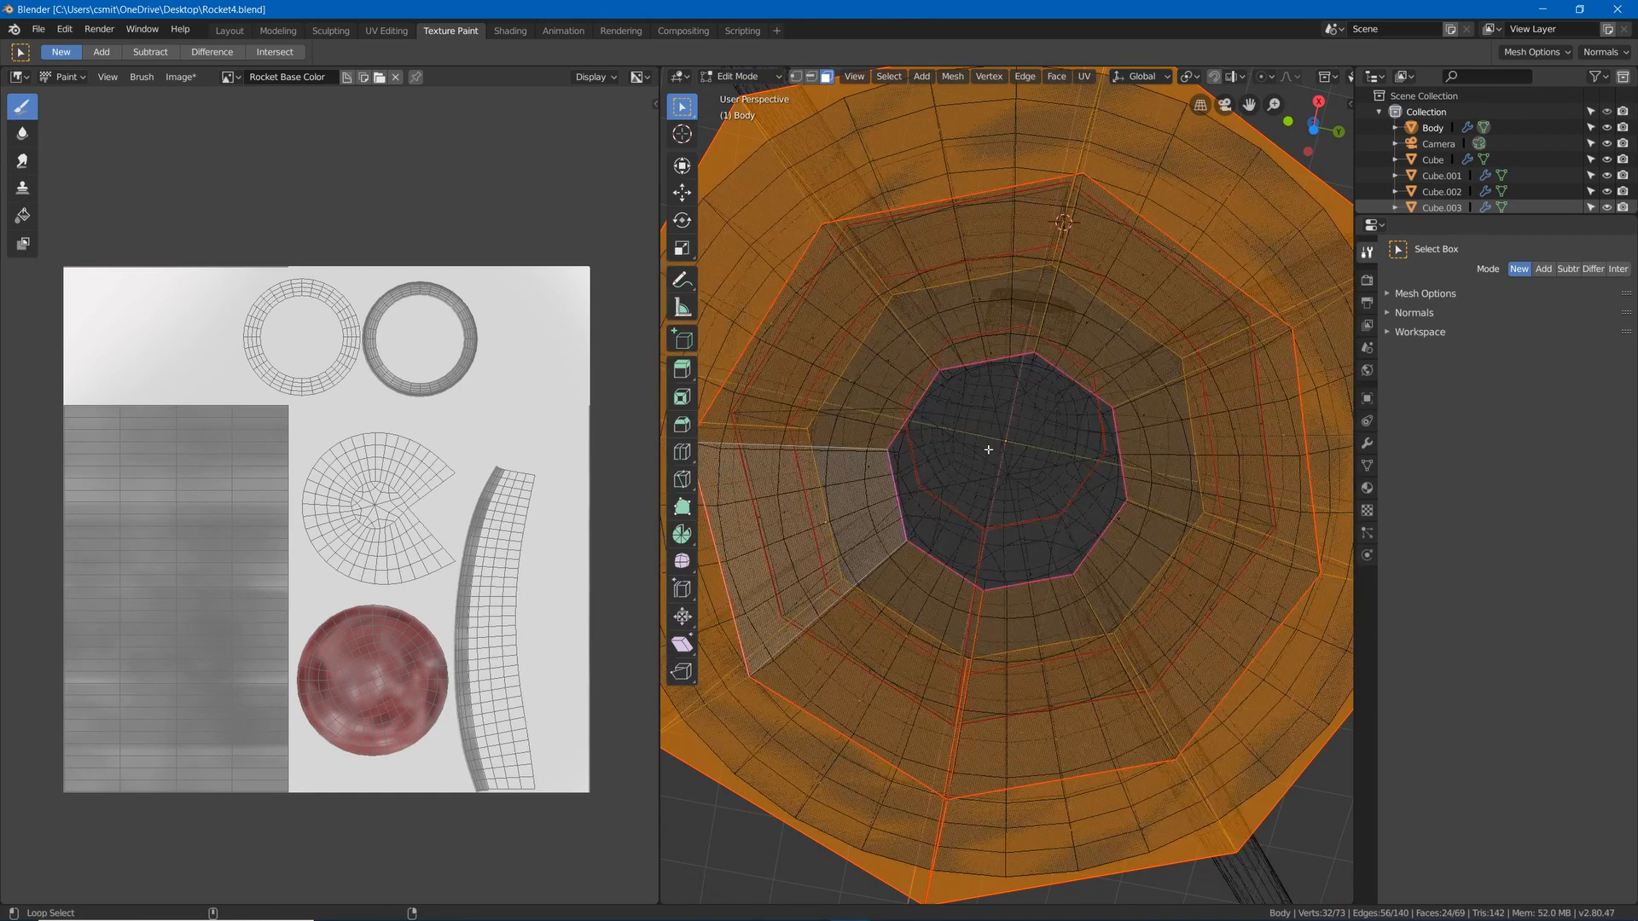
mouse_move(1003, 458)
middle_down()
mouse_move(995, 528)
mouse_move(1029, 540)
mouse_move(1029, 611)
mouse_move(1104, 550)
mouse_move(1067, 638)
middle_up()
shift+click(995, 527)
scroll(1035, 565, down, 3)
key(Tab)
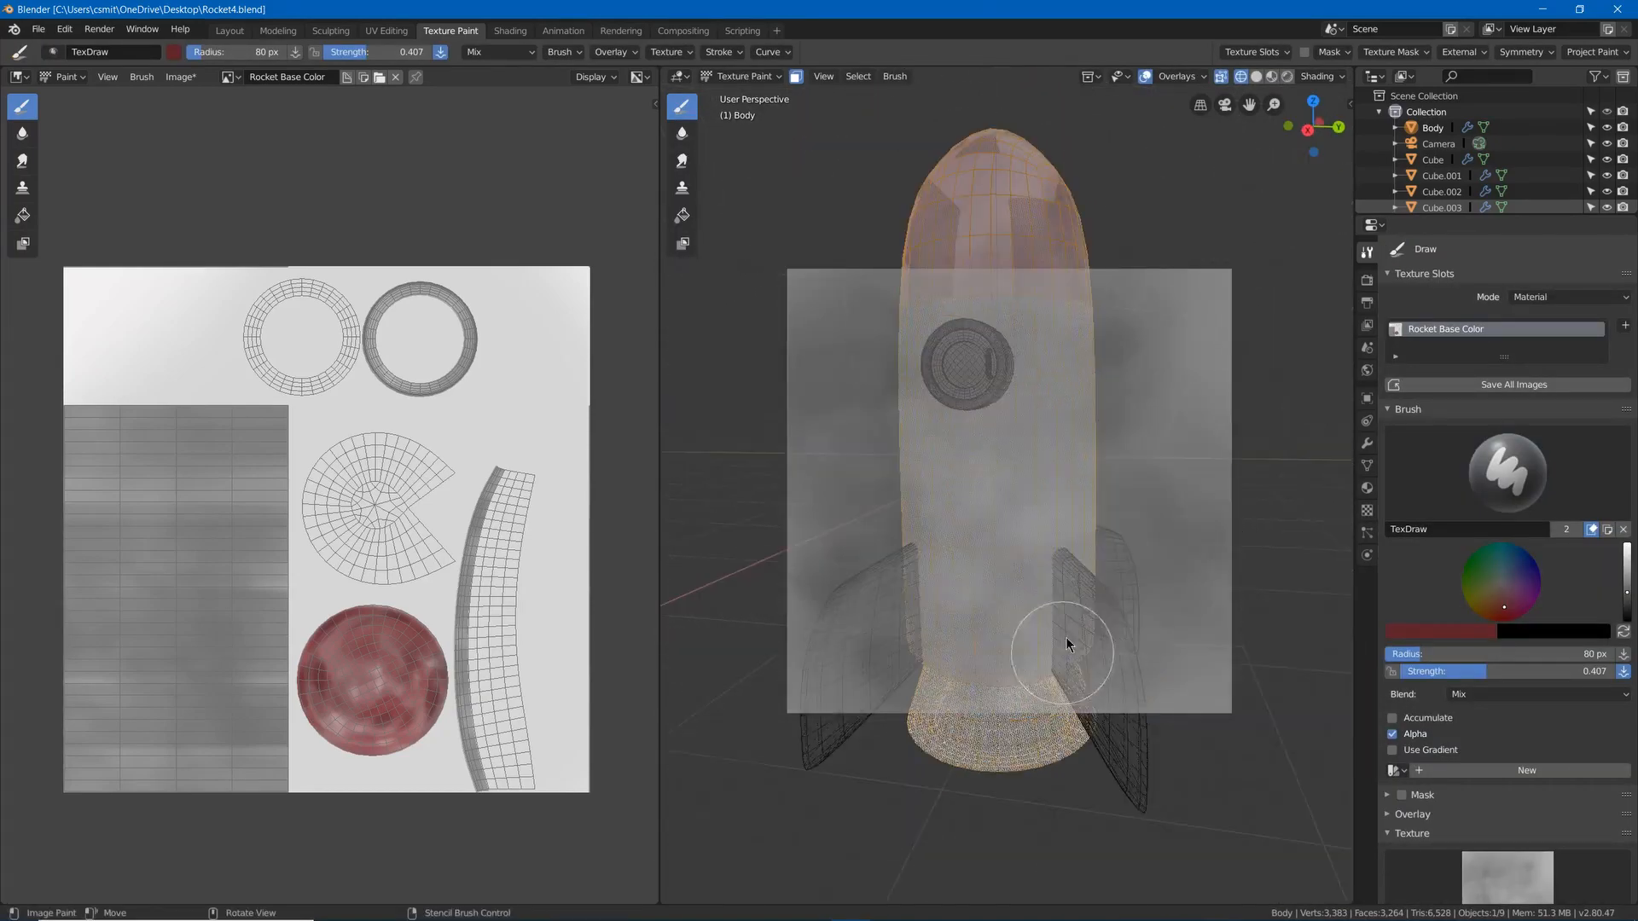
key(z)
click(1170, 597)
mouse_move(1169, 599)
middle_down()
mouse_move(1160, 515)
mouse_move(1114, 573)
middle_up()
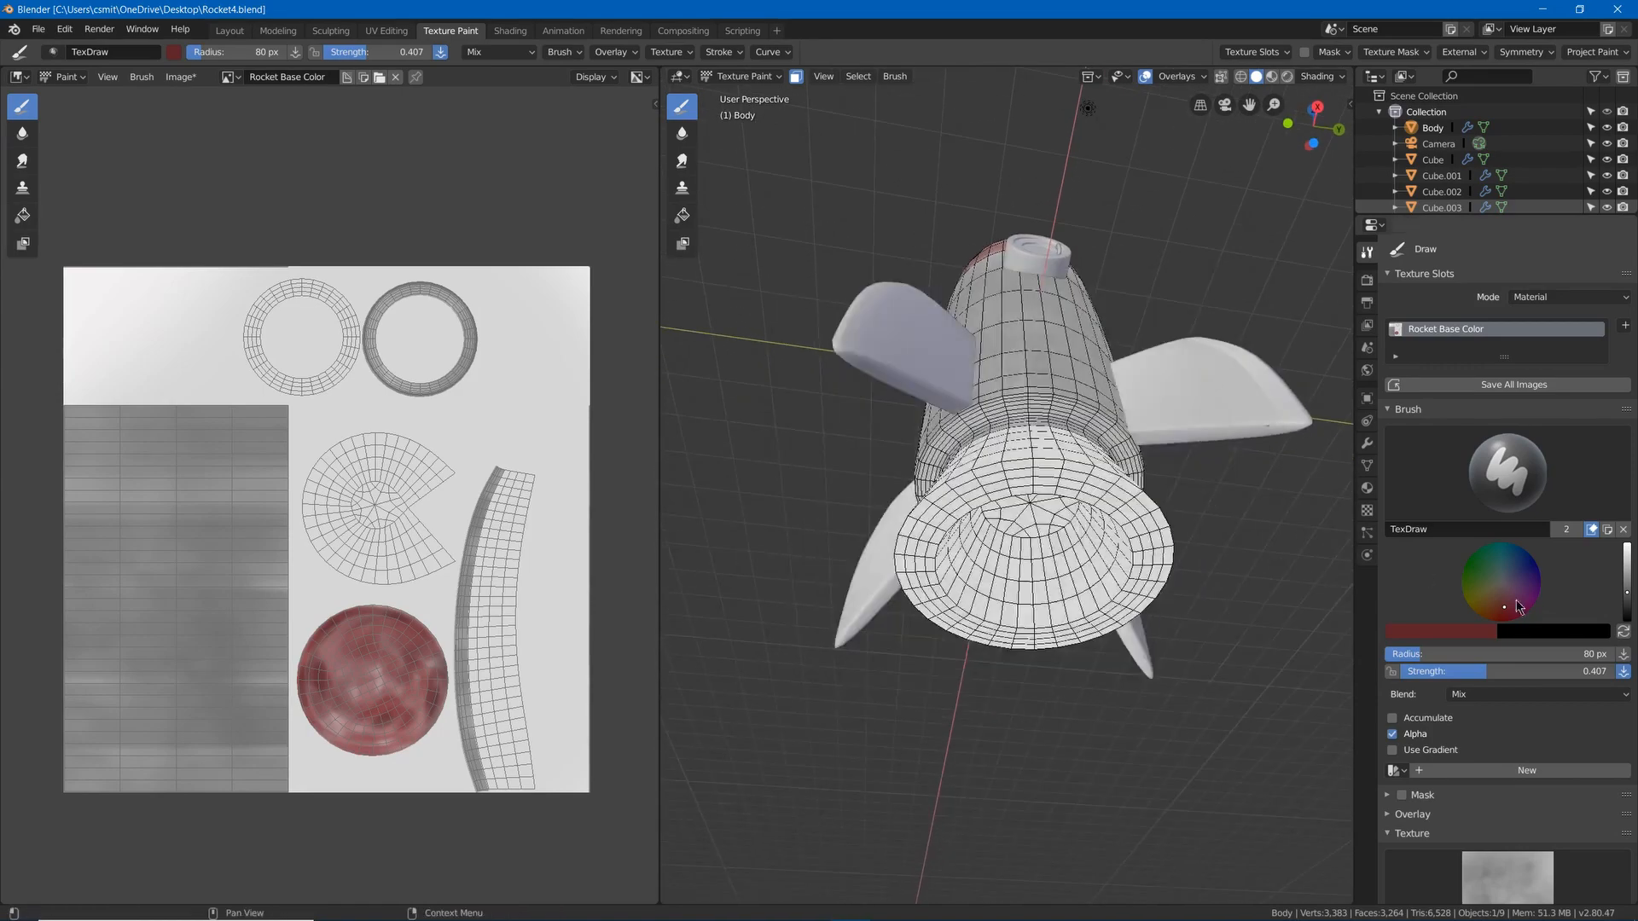
Set the brush color to dark gray and paint the Dirt stencil over the nozzle's outside, rim and interior from all sides.
middle_drag(1206, 537, 994, 460)
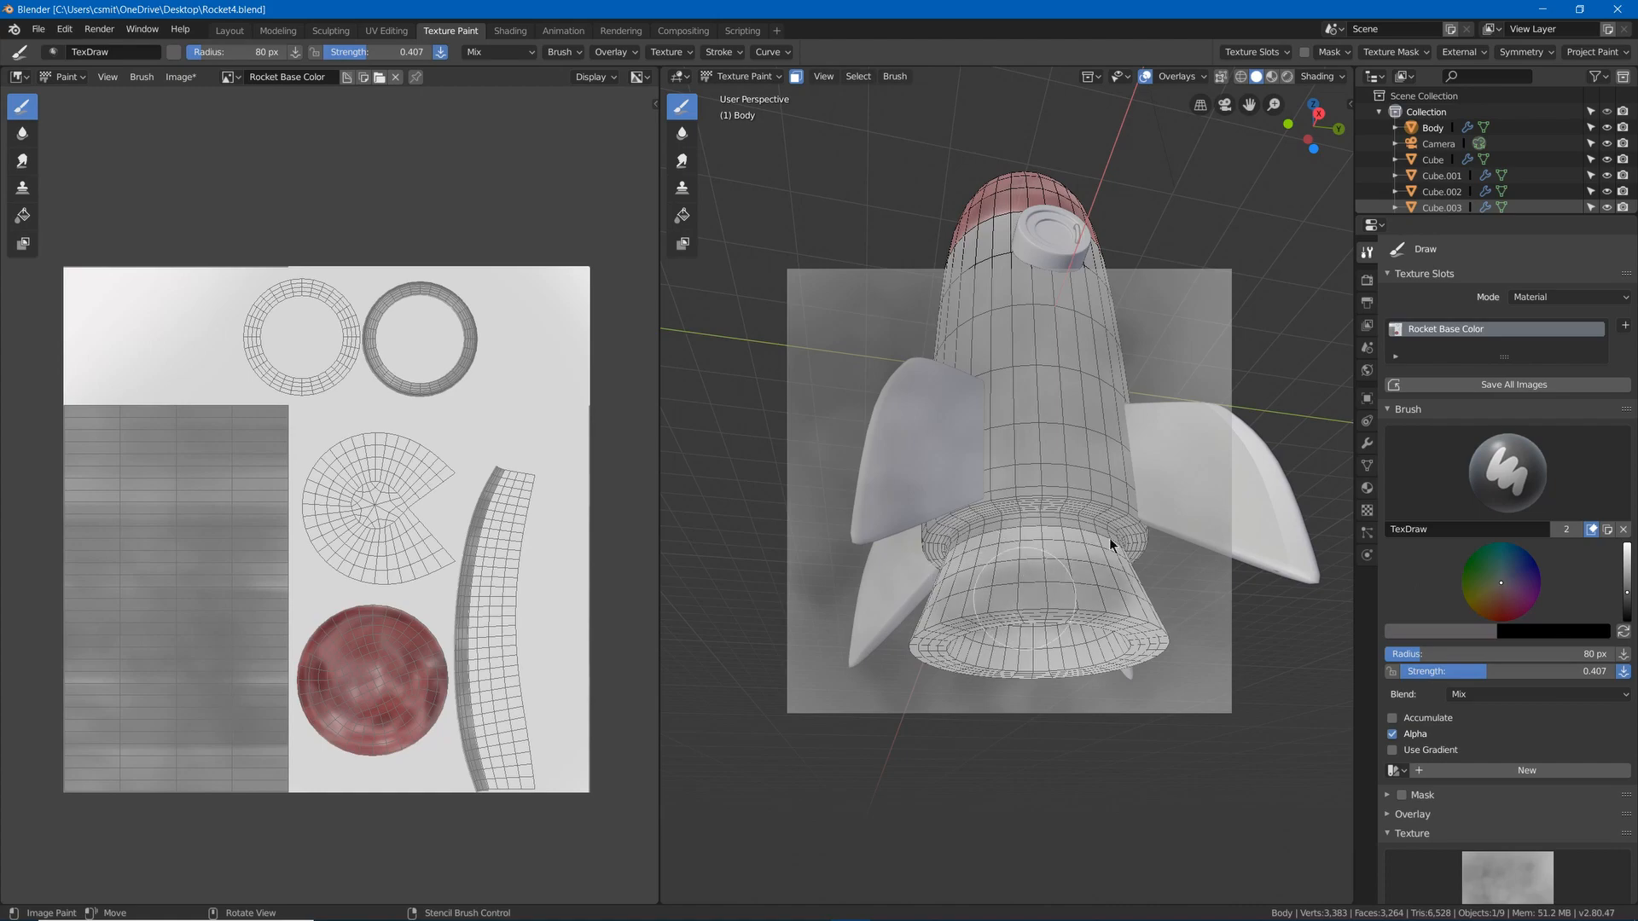
drag(1111, 544, 1036, 572)
mouse_move(1036, 572)
middle_down()
mouse_move(1047, 587)
mouse_move(947, 628)
mouse_move(998, 572)
middle_up()
drag(998, 571, 1009, 551)
middle_drag(1009, 551, 1071, 533)
drag(1072, 533, 1081, 541)
middle_drag(1081, 541, 1071, 597)
mouse_move(1070, 598)
mouse_down()
mouse_move(1063, 650)
mouse_move(1066, 631)
mouse_up()
middle_drag(1066, 631, 1076, 564)
mouse_move(1076, 564)
mouse_down()
mouse_move(1071, 429)
mouse_move(1058, 477)
mouse_up()
middle_drag(1057, 478, 994, 640)
drag(994, 640, 990, 597)
middle_drag(990, 597, 987, 530)
drag(987, 530, 1011, 563)
mouse_move(1010, 563)
middle_down()
mouse_move(1086, 533)
mouse_move(844, 606)
middle_up()
drag(845, 605, 859, 561)
mouse_move(859, 561)
middle_down()
mouse_move(953, 599)
mouse_move(969, 625)
middle_up()
drag(969, 625, 861, 580)
middle_drag(862, 580, 1043, 474)
drag(1043, 474, 987, 572)
middle_drag(988, 573, 1067, 491)
drag(1075, 544, 1045, 576)
mouse_move(1045, 576)
middle_down()
mouse_move(1076, 502)
mouse_move(1034, 532)
middle_up()
drag(1034, 532, 981, 478)
mouse_move(981, 477)
middle_down()
mouse_move(963, 546)
mouse_move(939, 475)
middle_up()
drag(939, 475, 930, 443)
mouse_move(930, 444)
middle_down()
mouse_move(872, 503)
mouse_move(840, 505)
middle_up()
drag(1024, 546, 1129, 511)
middle_drag(1129, 512, 1006, 533)
drag(1007, 533, 1066, 554)
scroll(929, 622, down, 5)
Leave the body through Object Mode, select the round Window object and switch it to Texture Paint mode.
key(Tab)
mouse_move(929, 622)
middle_down()
mouse_move(980, 350)
mouse_move(837, 360)
middle_up()
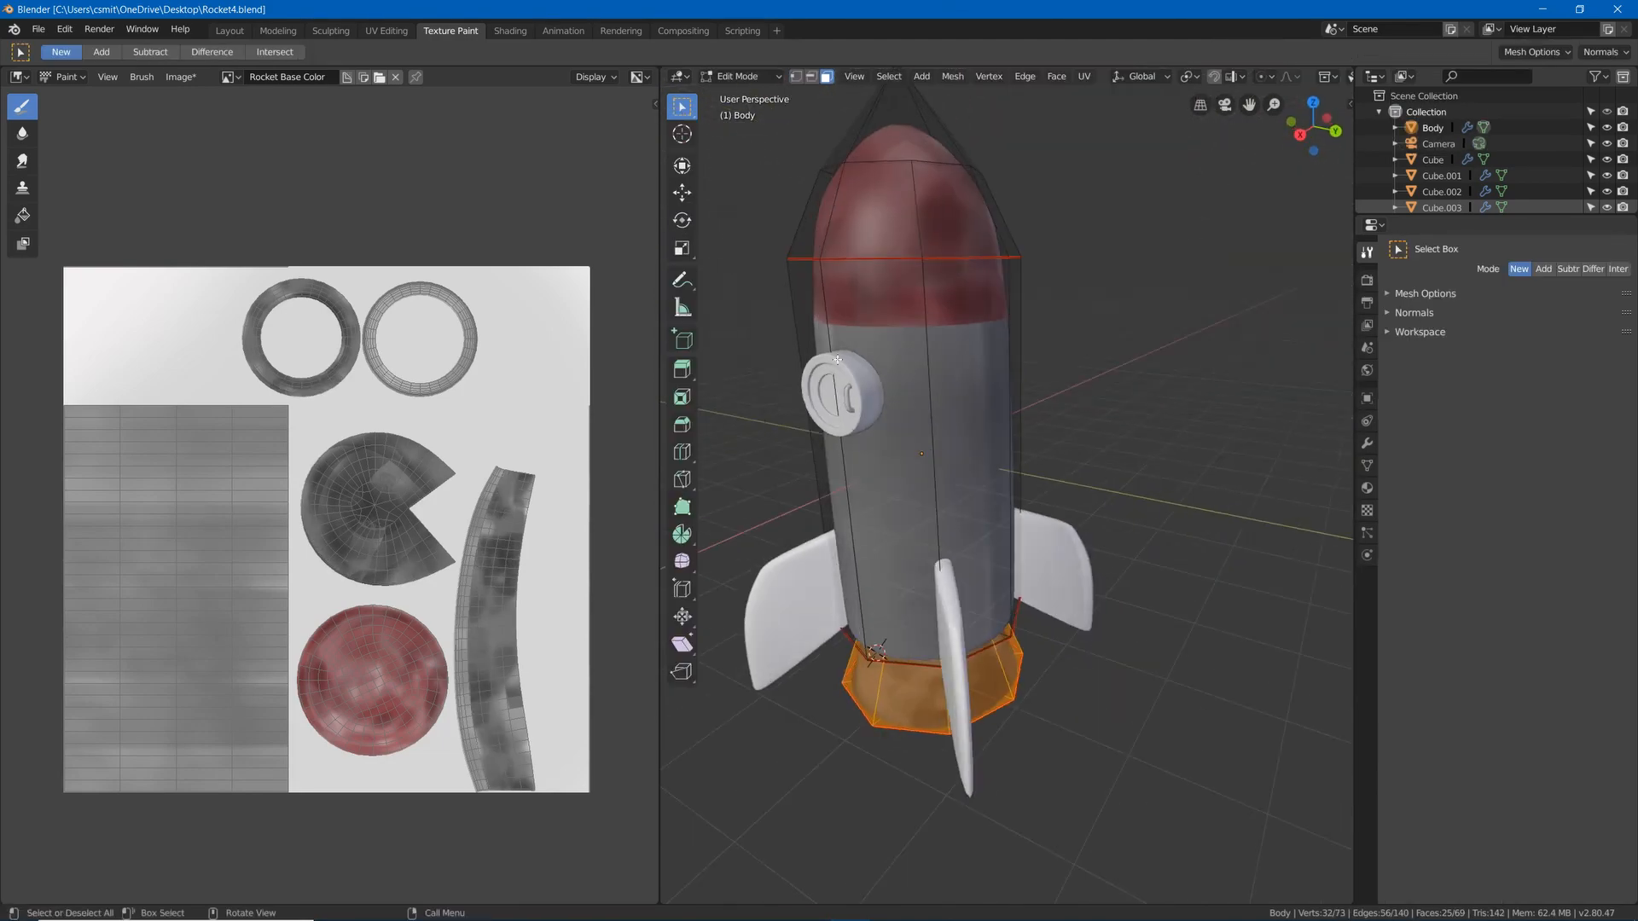
right_click(852, 372)
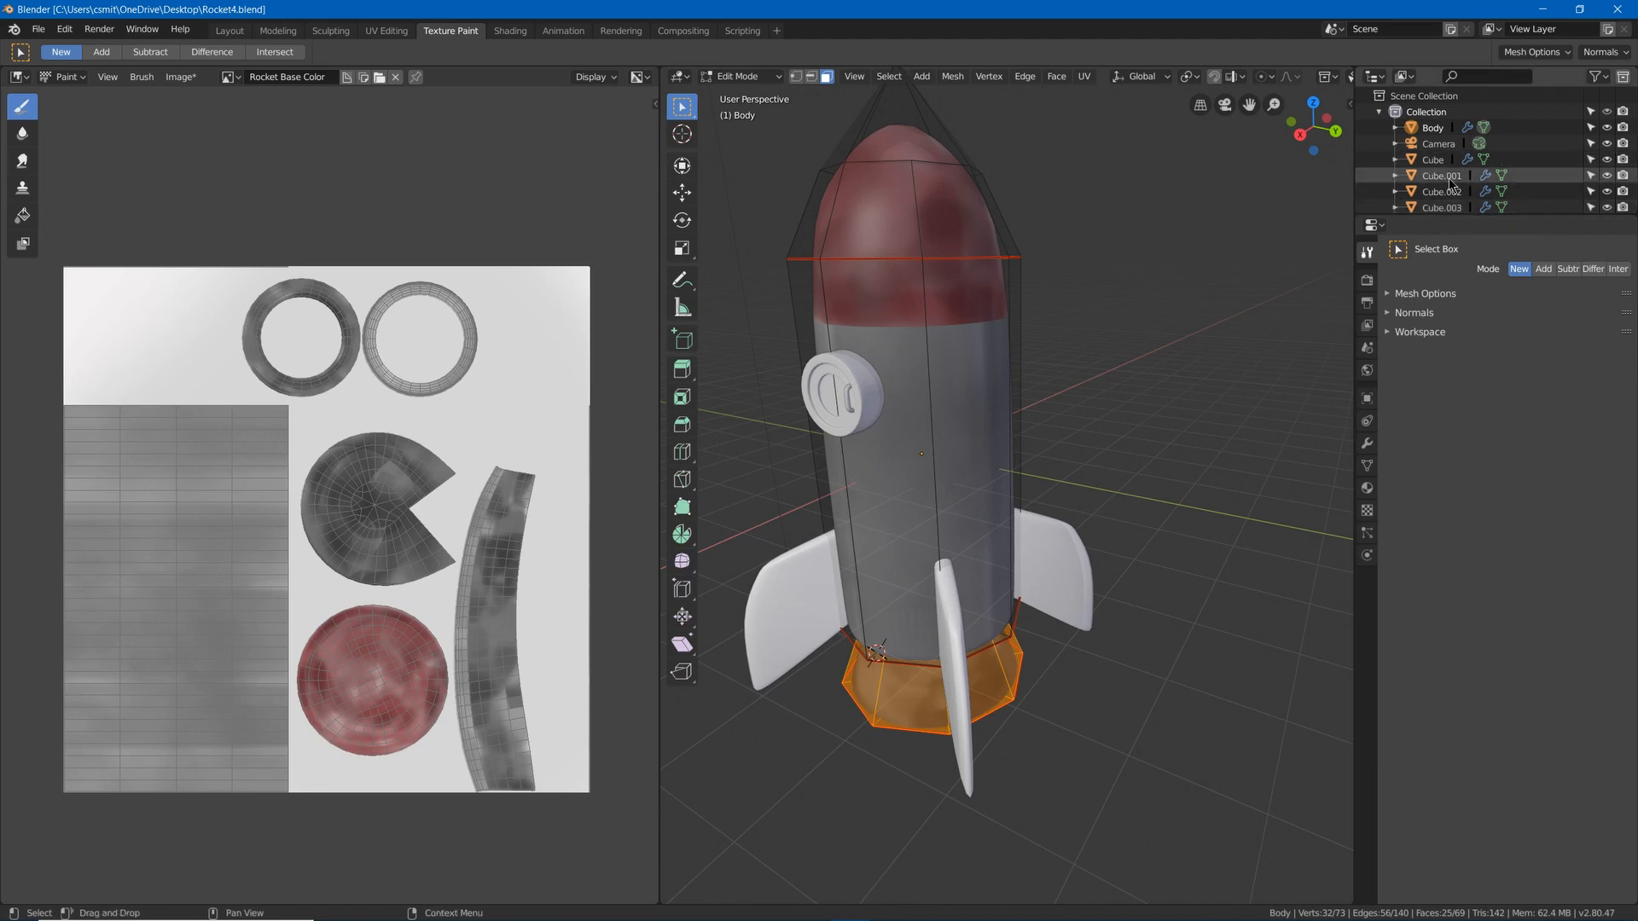
key(ctrl+Tab)
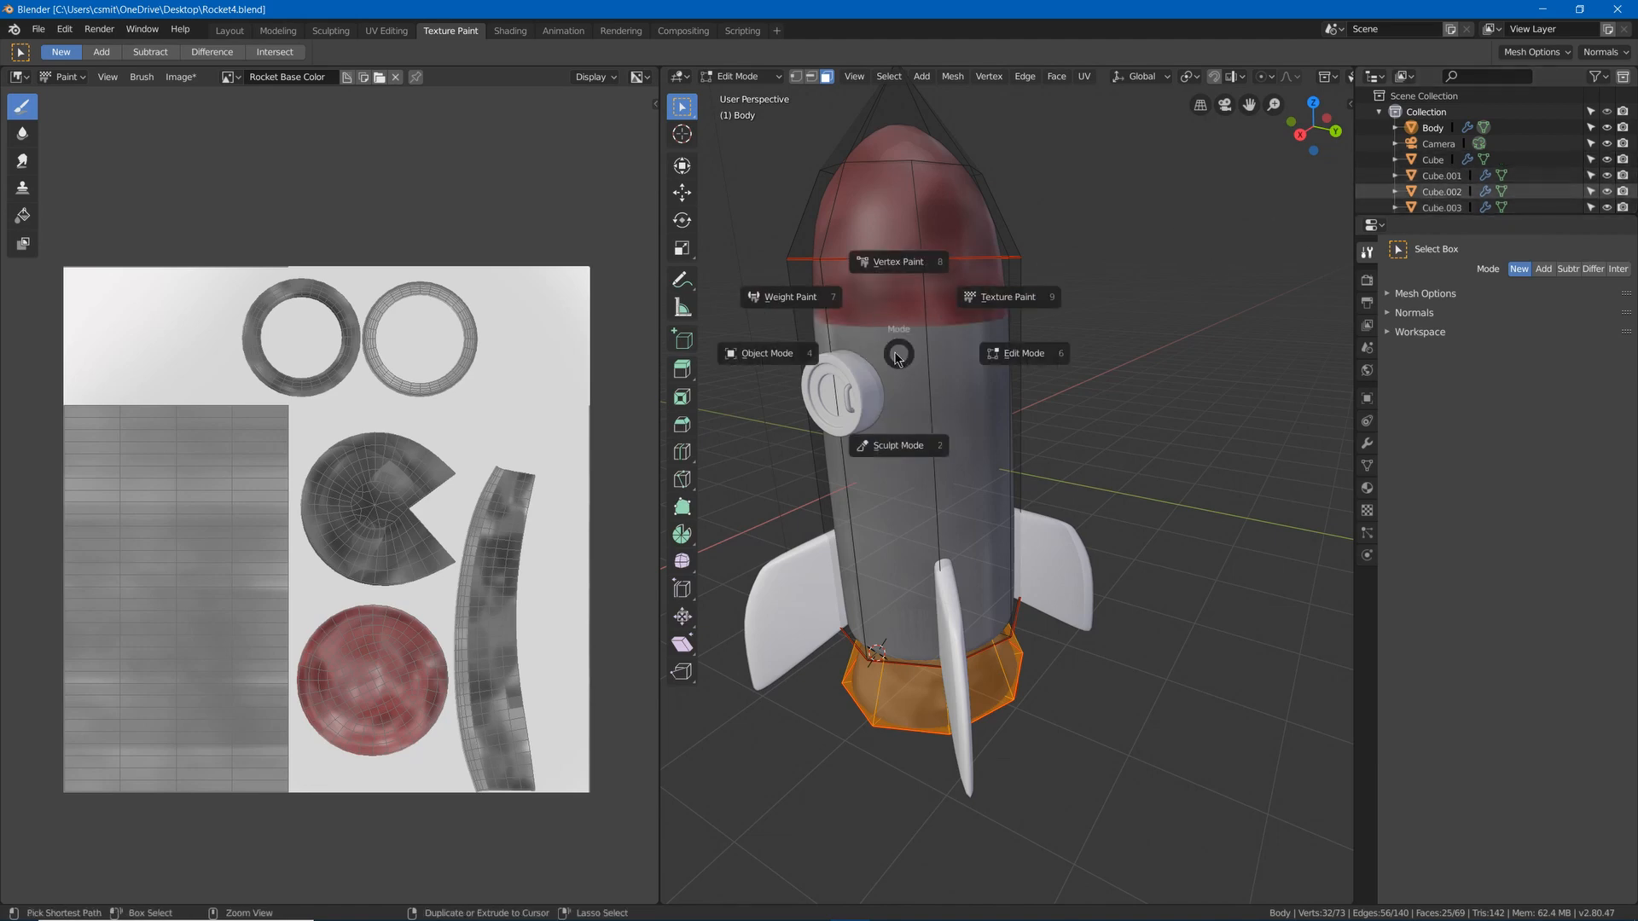
click(765, 372)
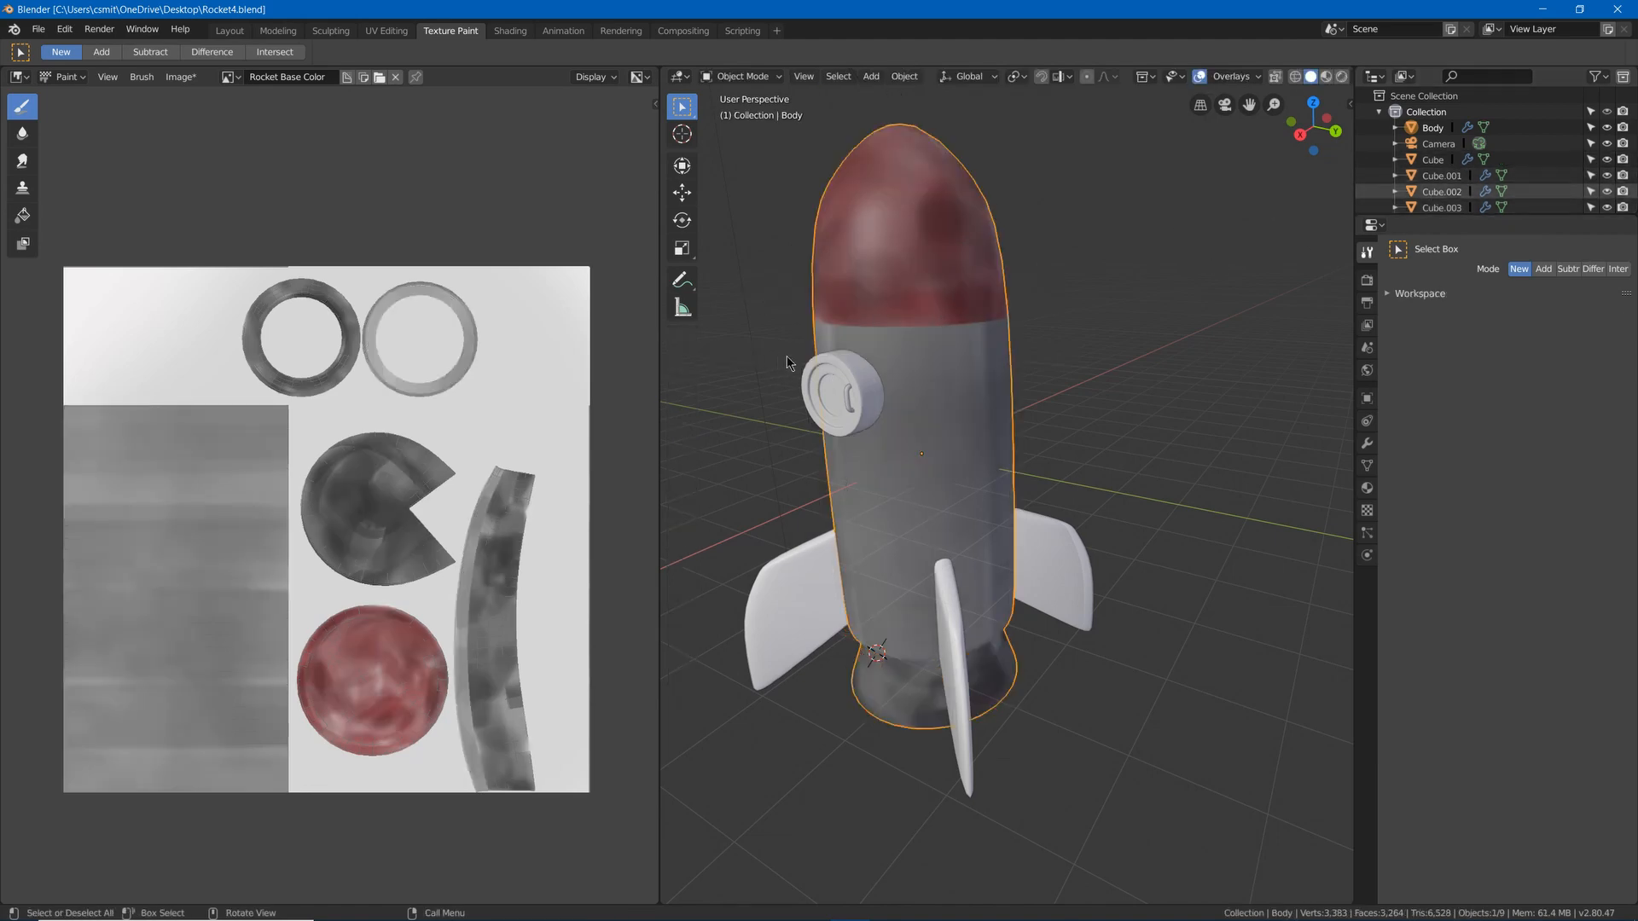
click(853, 377)
key(ctrl+Tab)
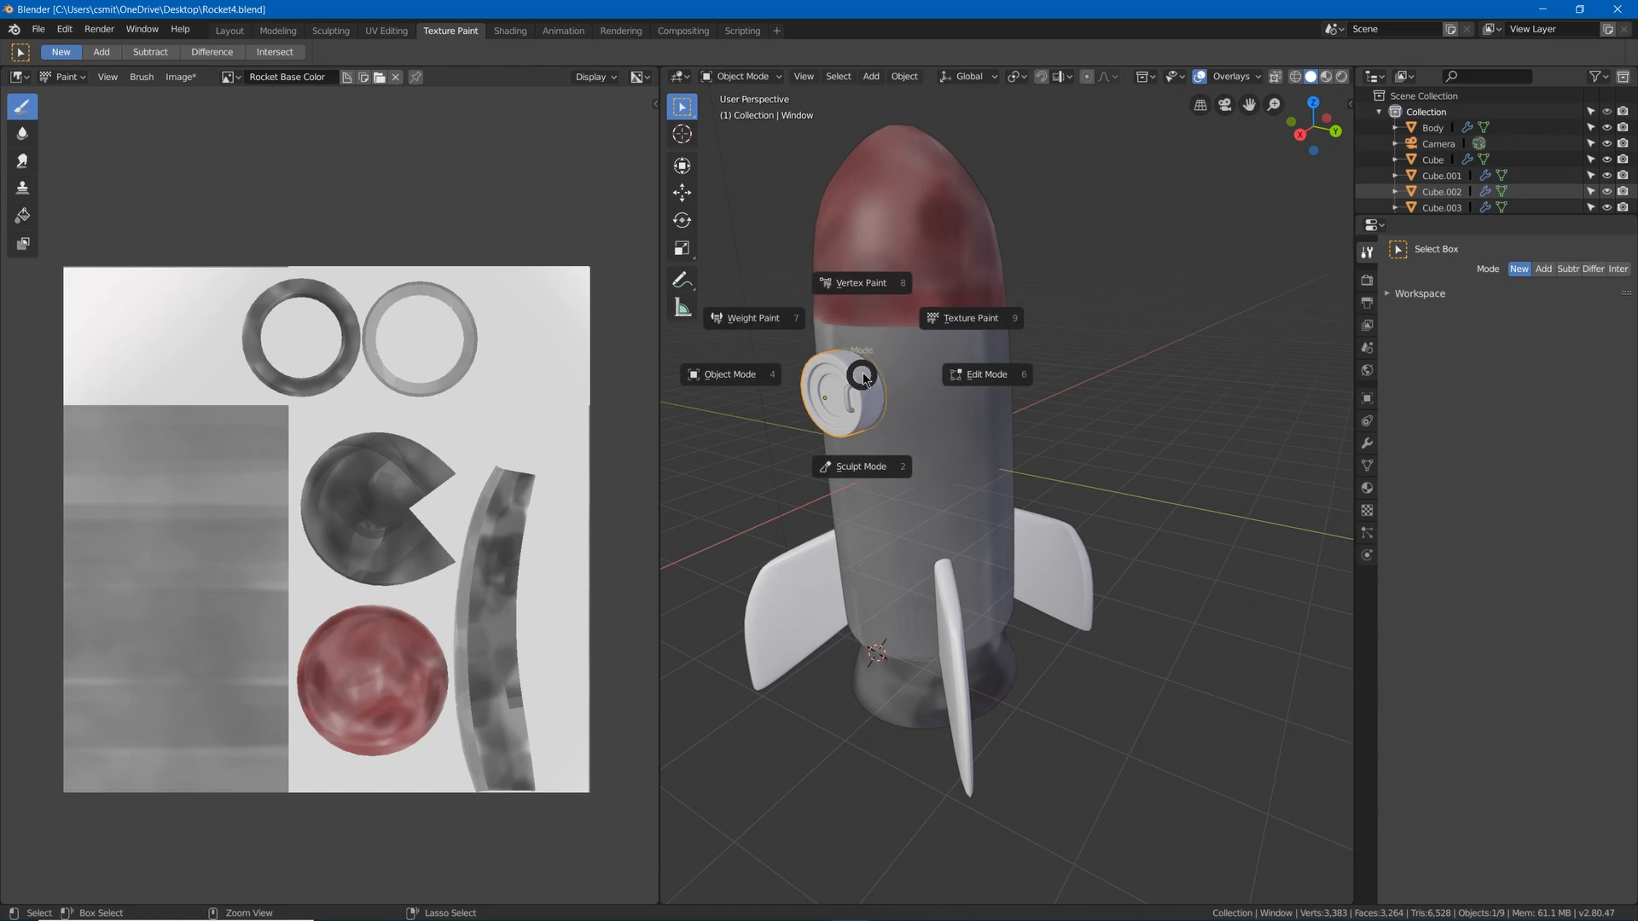
click(954, 317)
Paint the window's frame and front through the Dirt stencil in dark gray from several angles.
middle_drag(862, 373, 1026, 470)
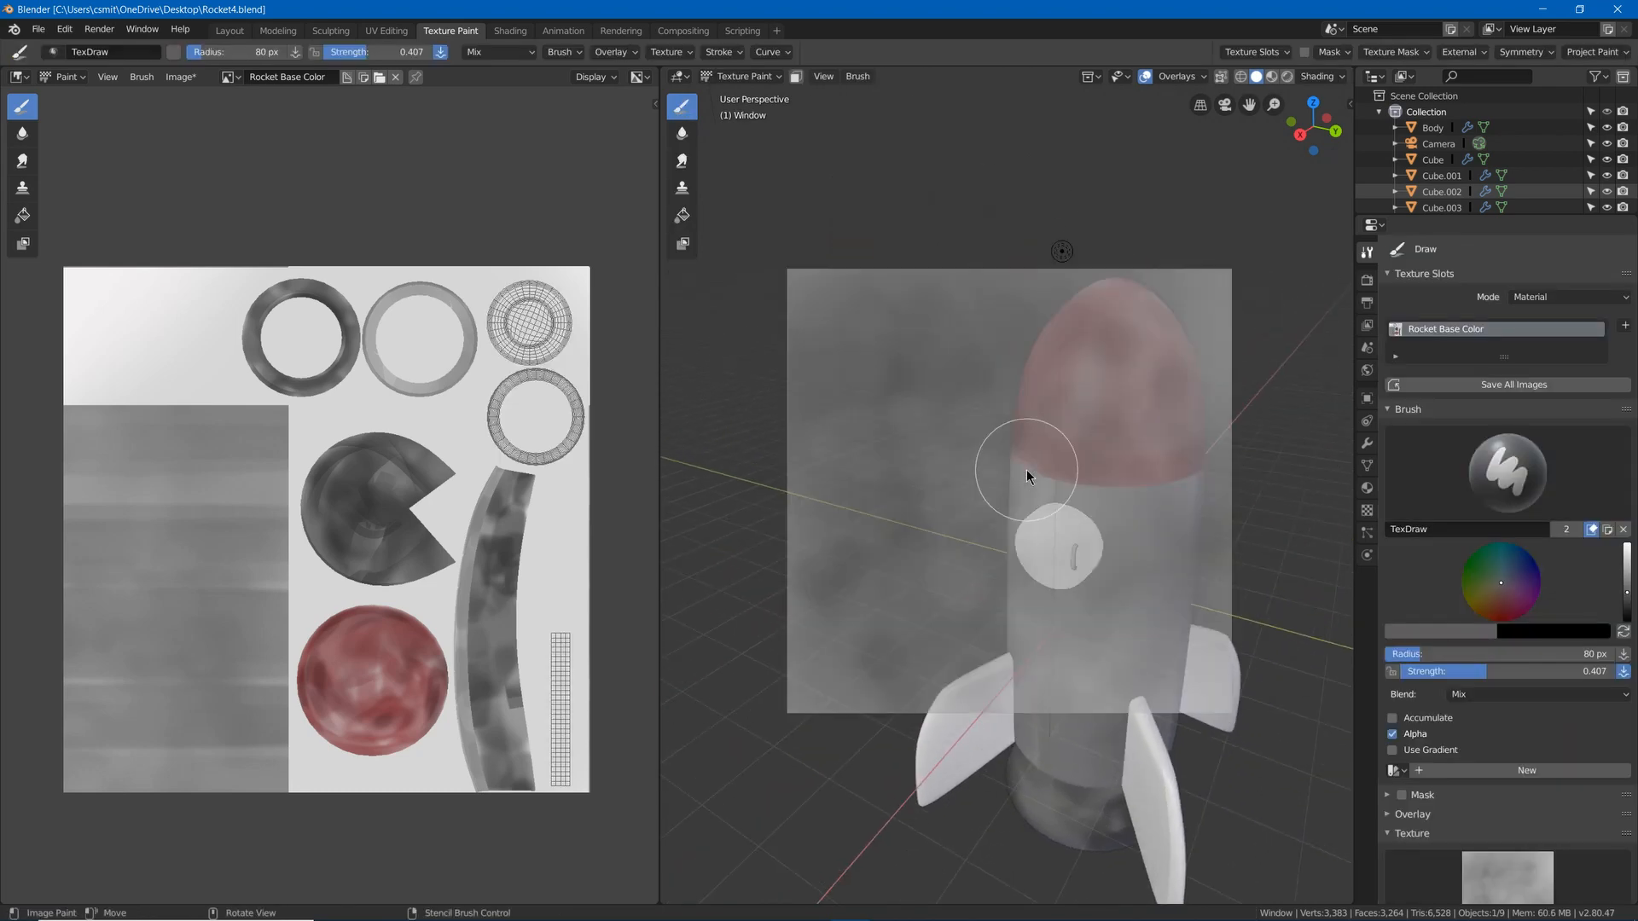
drag(1067, 564, 1076, 558)
mouse_move(1081, 554)
ctrl+middle_down()
mouse_move(1114, 435)
mouse_move(1129, 555)
mouse_move(1138, 521)
mouse_move(857, 453)
mouse_move(940, 445)
ctrl+middle_up()
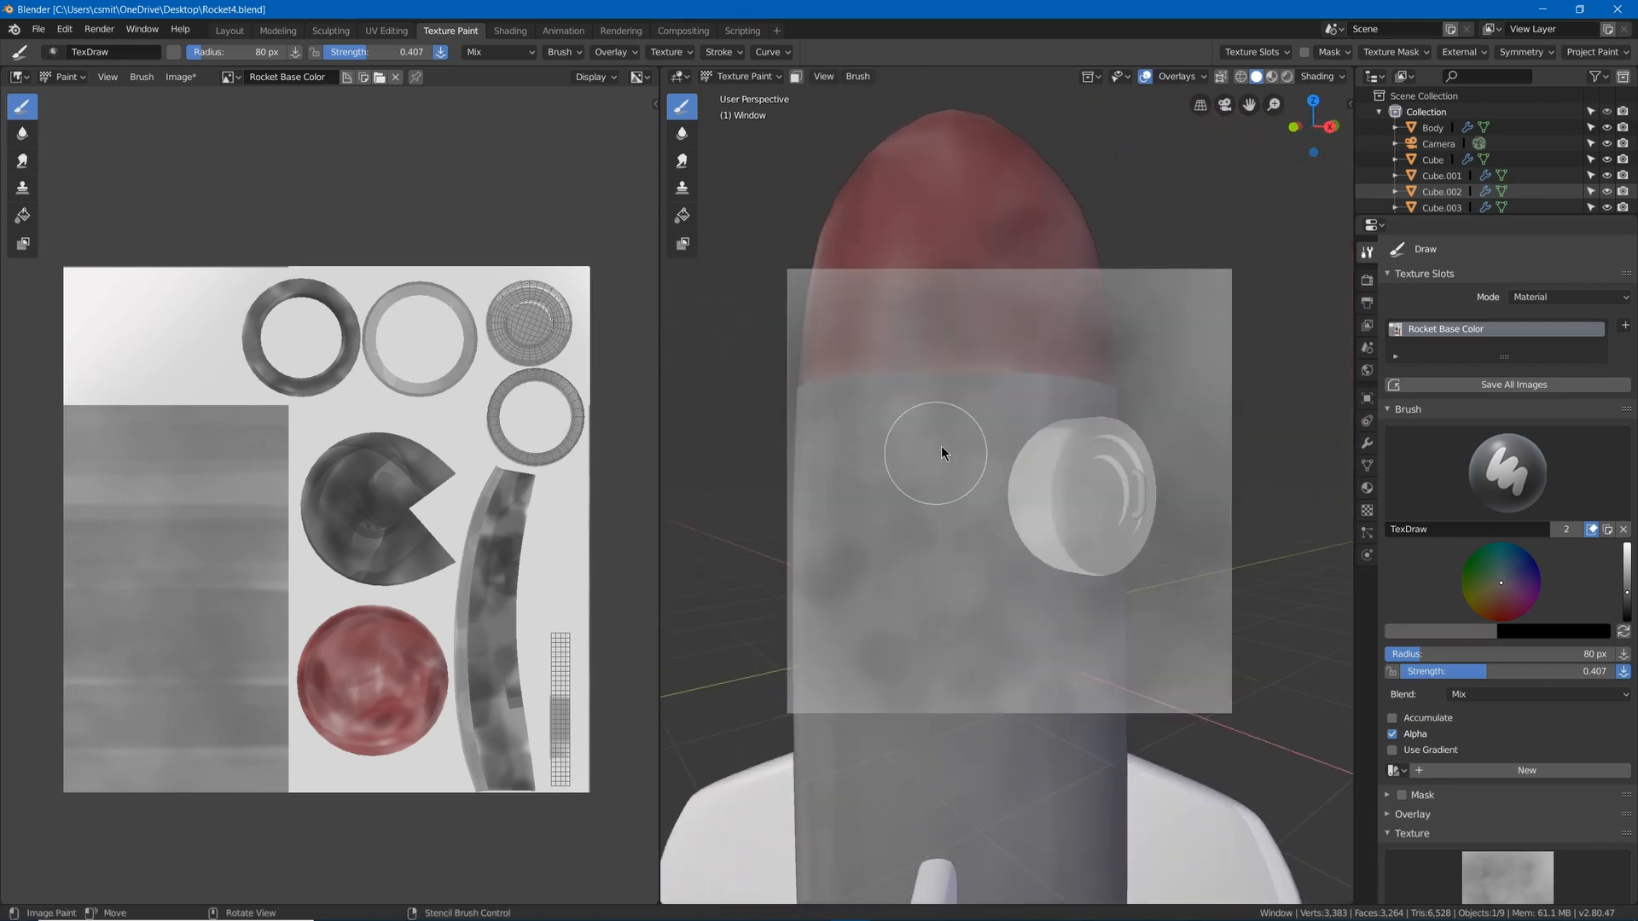
mouse_move(1051, 480)
mouse_down()
mouse_move(1071, 488)
mouse_move(1017, 521)
mouse_move(1023, 482)
mouse_up()
middle_drag(1023, 482, 916, 495)
scroll(915, 495, down, 1)
drag(915, 495, 929, 533)
mouse_move(930, 533)
middle_down()
mouse_move(968, 392)
mouse_move(908, 303)
mouse_move(1021, 440)
mouse_move(1188, 457)
mouse_move(976, 402)
mouse_move(1218, 677)
mouse_move(899, 460)
mouse_move(958, 392)
mouse_move(1093, 384)
mouse_move(958, 606)
mouse_move(1022, 497)
mouse_move(913, 527)
mouse_move(879, 588)
mouse_move(1096, 376)
middle_up()
scroll(913, 527, down, 4)
scroll(1096, 376, up, 4)
scroll(1010, 453, down, 2)
middle_drag(1006, 453, 893, 340)
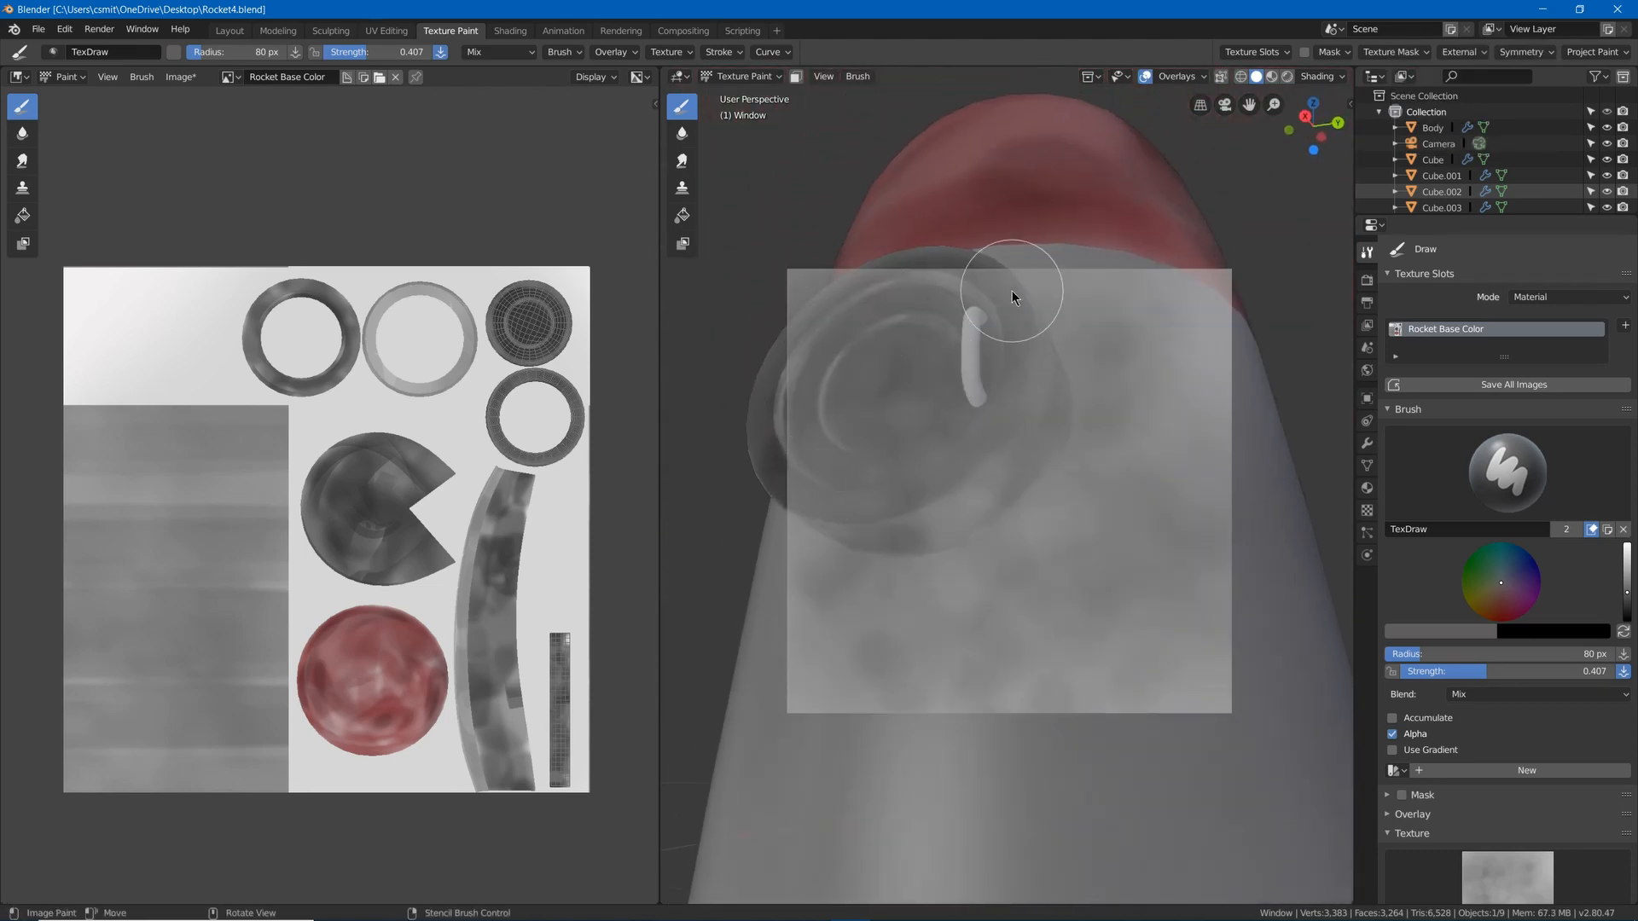
Set the brush color to black and select the window's central glass faces with circle select in Edit Mode.
middle_drag(1012, 296, 784, 896)
ctrl+middle_drag(991, 458, 1059, 370)
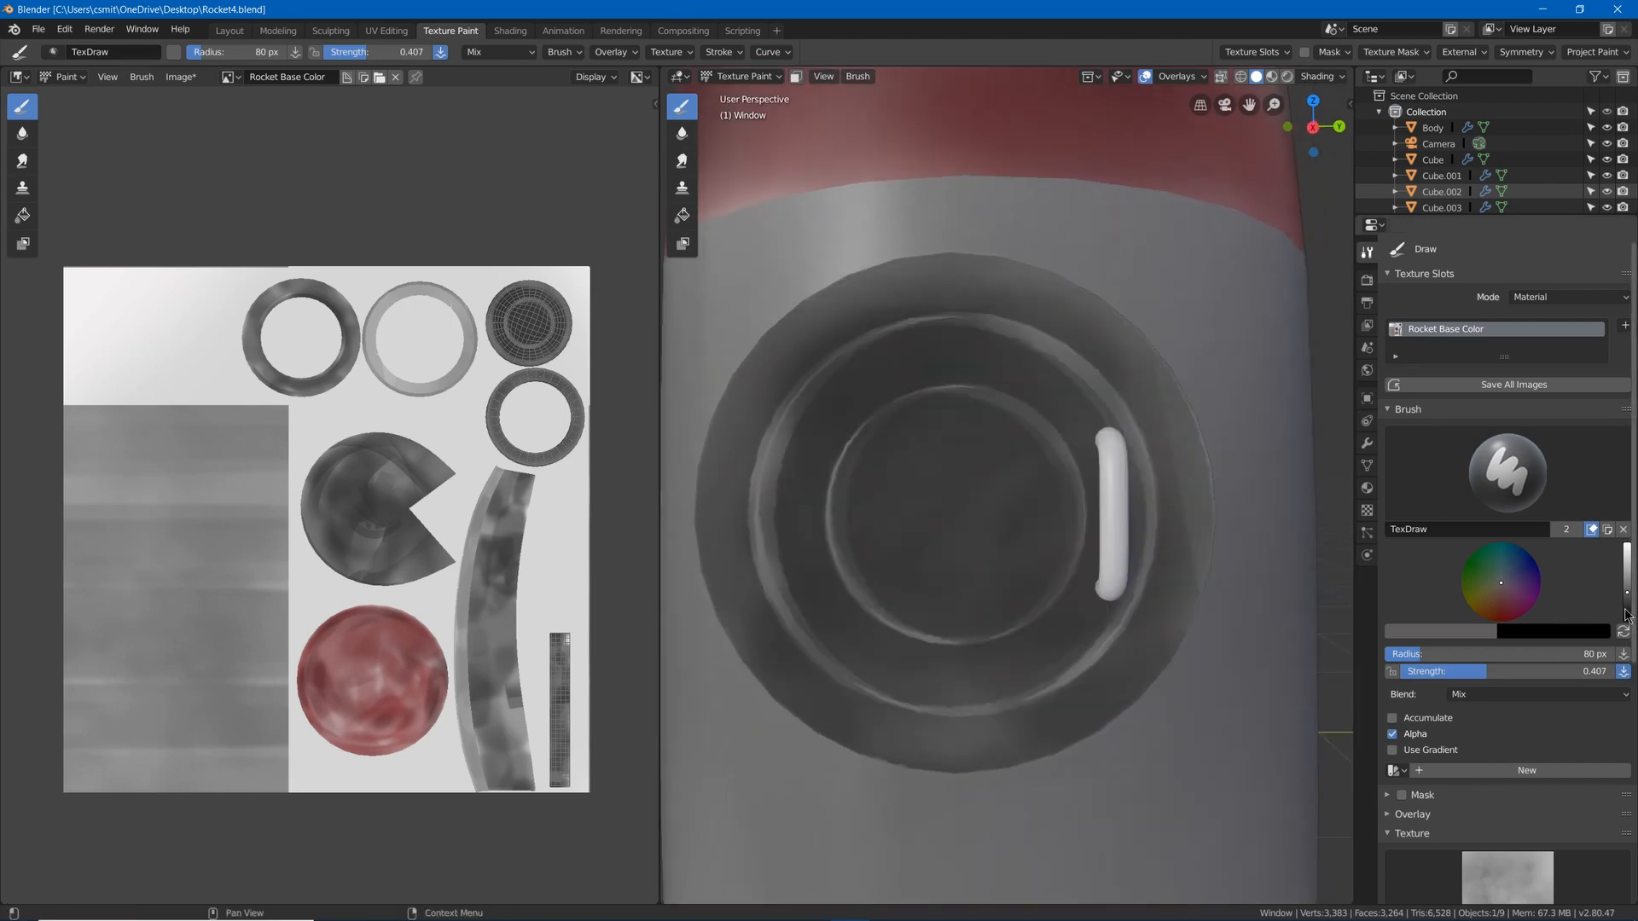
mouse_move(1627, 614)
mouse_down()
mouse_move(1626, 631)
mouse_move(1627, 598)
mouse_move(1627, 631)
mouse_up()
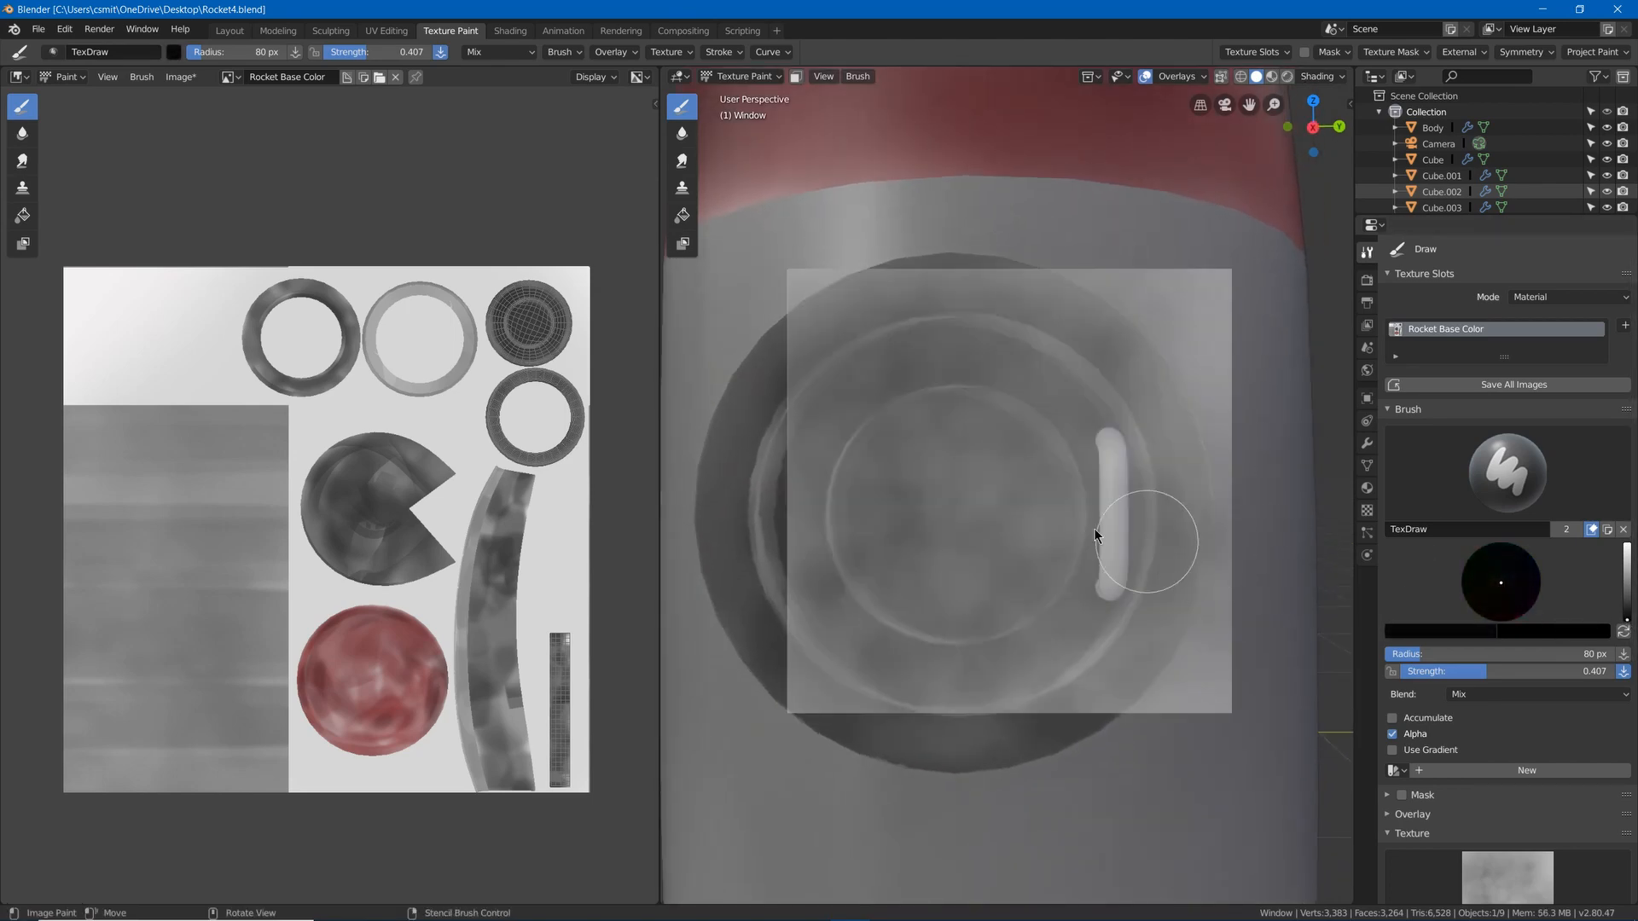
middle_drag(947, 474, 1001, 458)
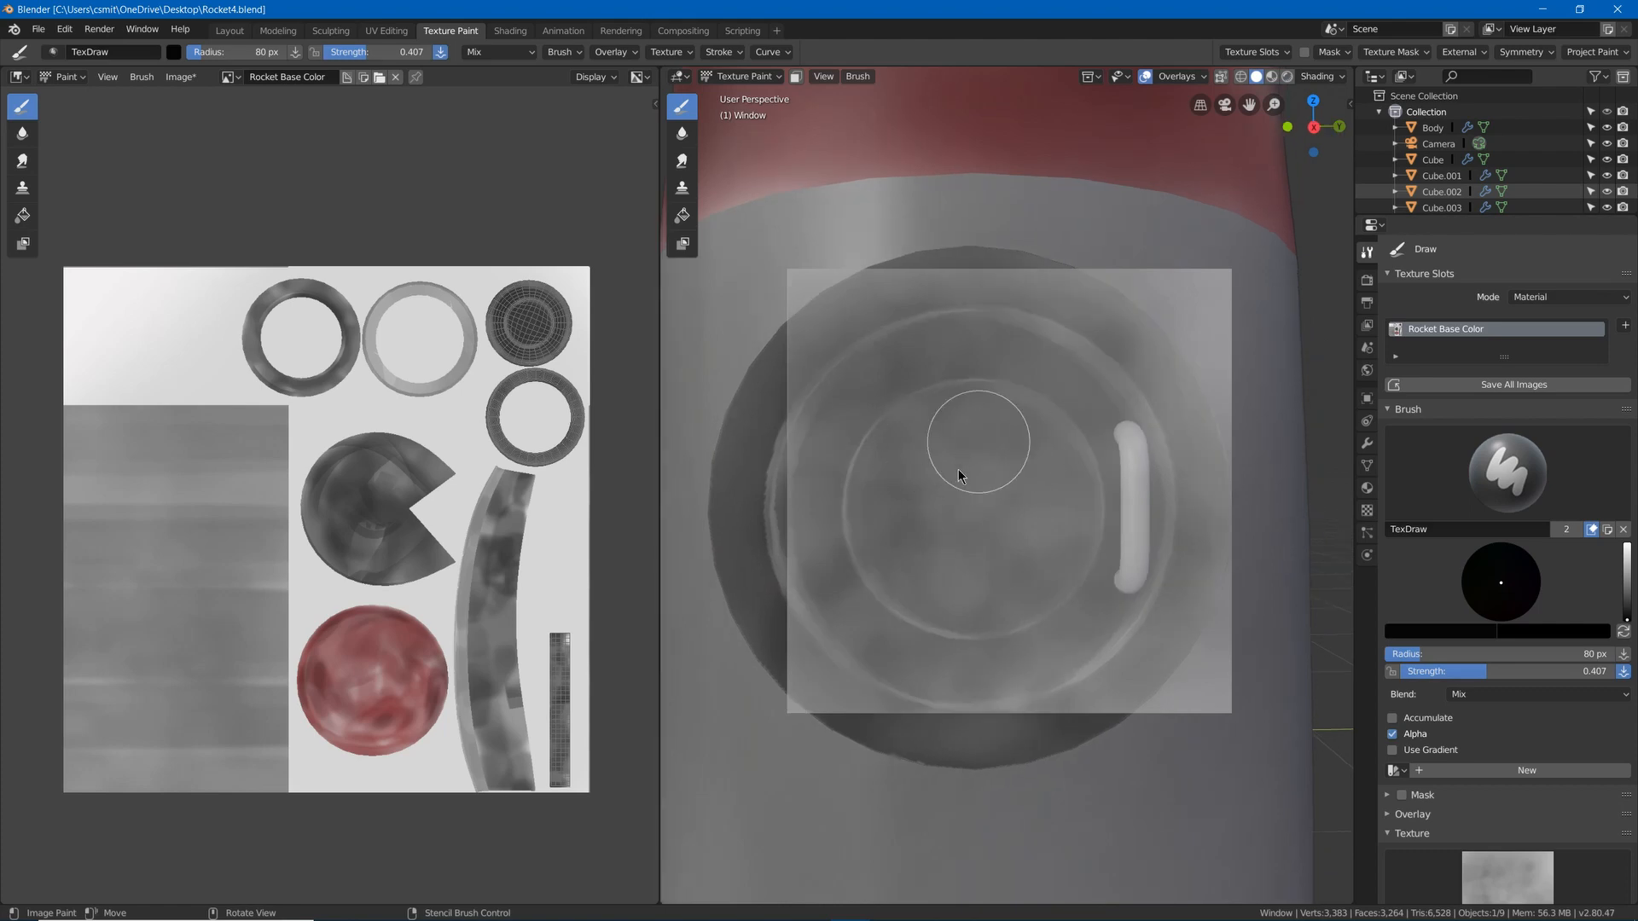
key(Tab)
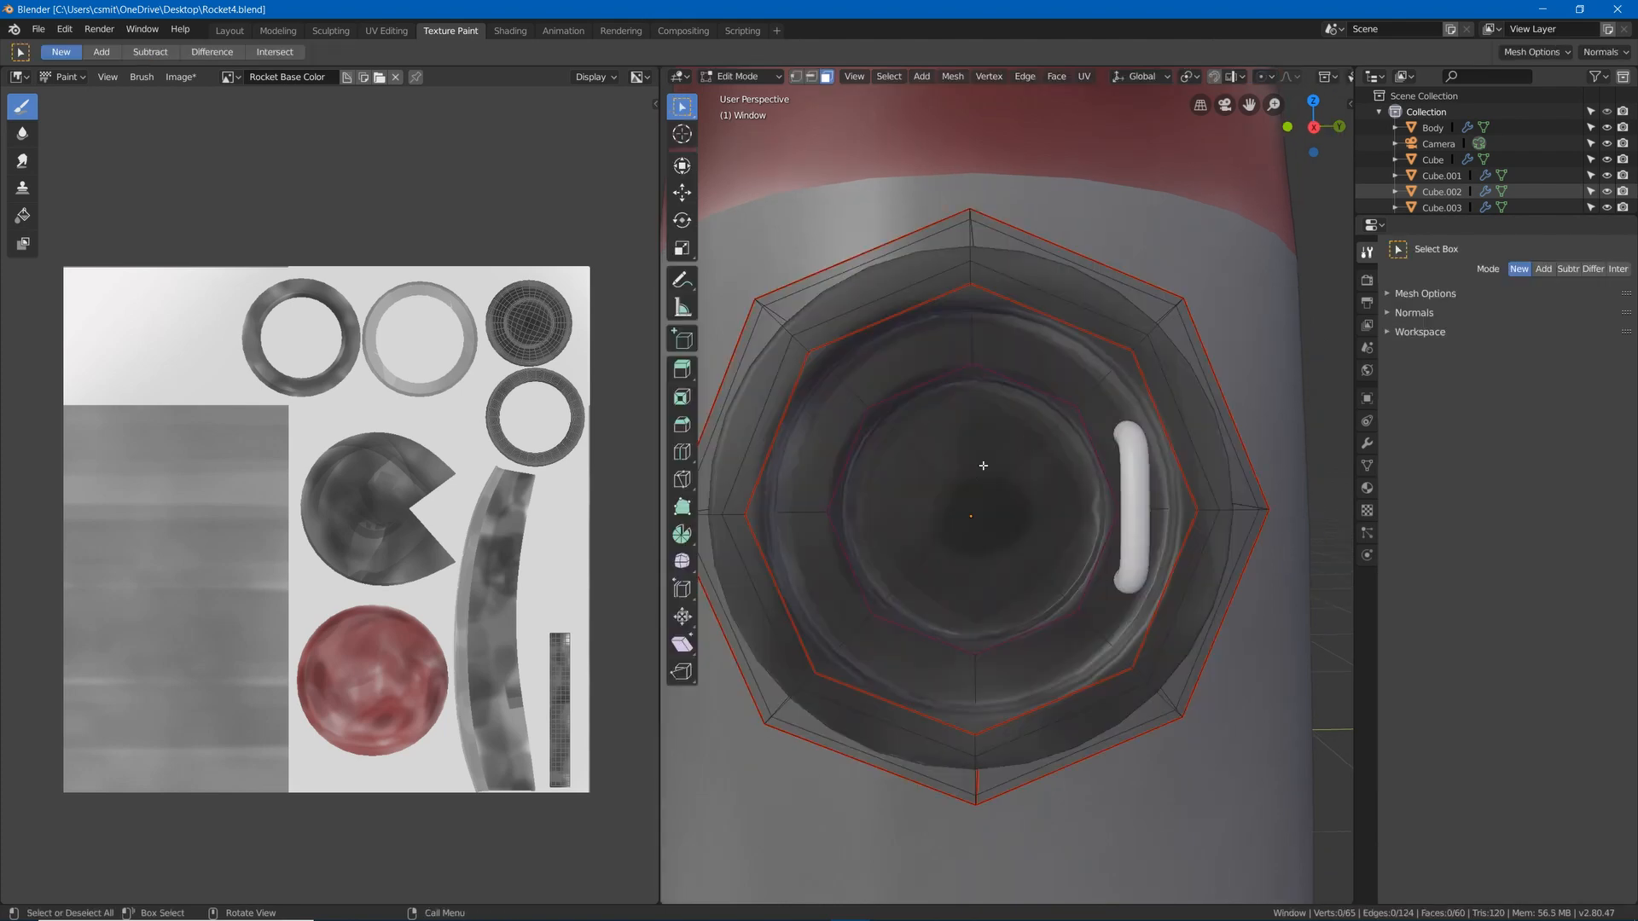
right_click(954, 476)
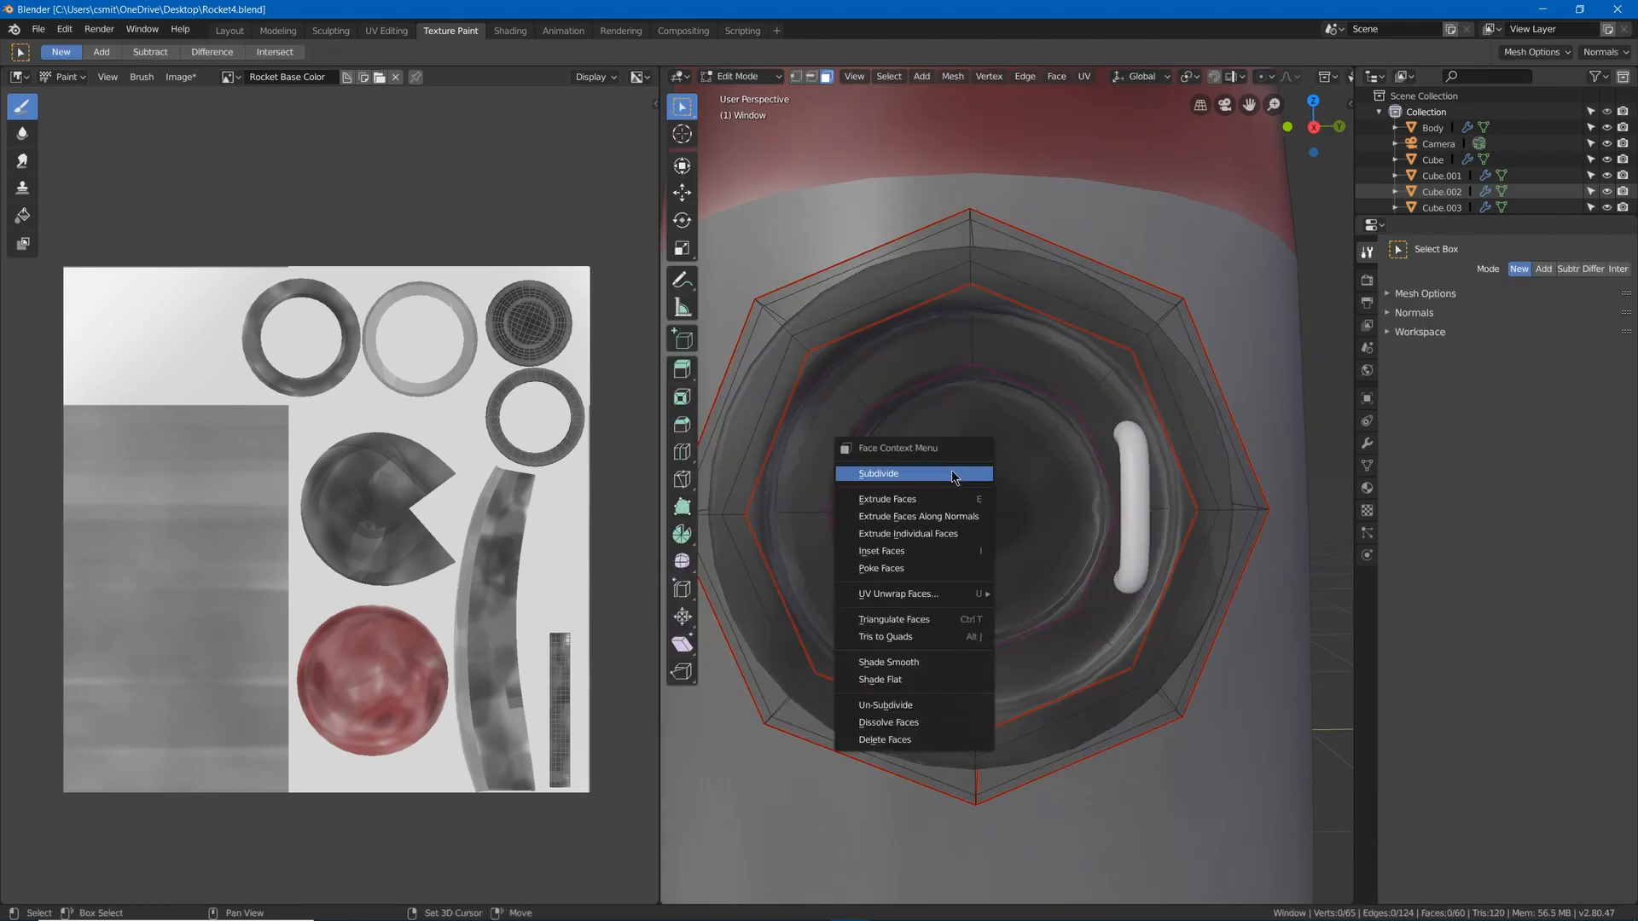
key(c)
mouse_move(971, 493)
mouse_down()
mouse_move(957, 503)
mouse_move(981, 509)
mouse_up()
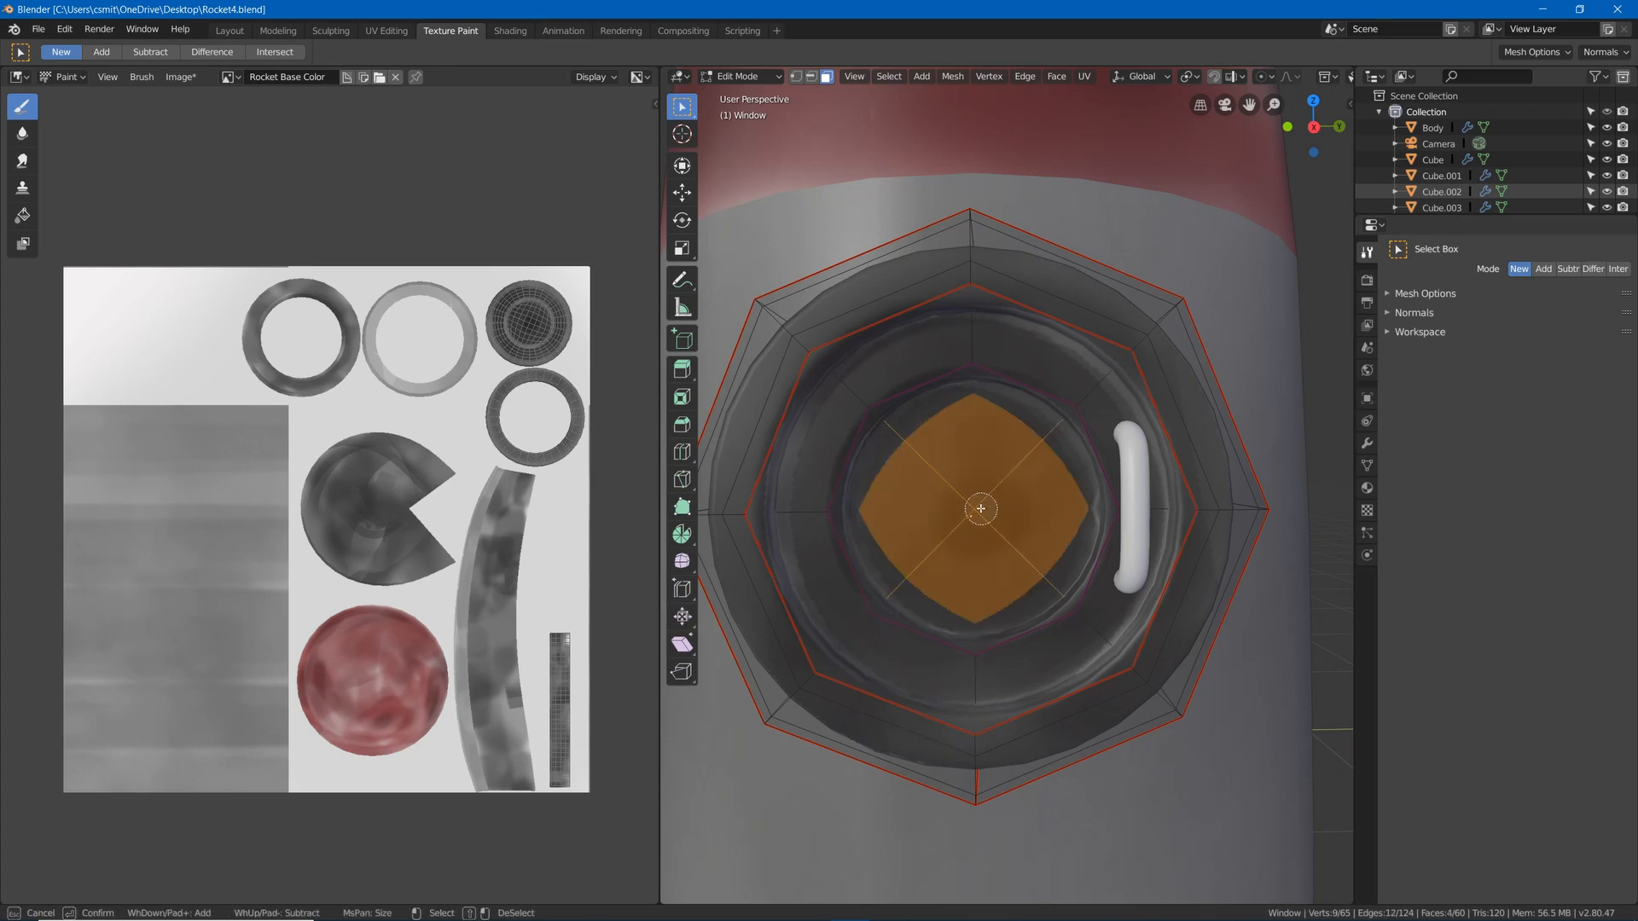
Add the thin face loop around the glass and the remaining glass faces to the selection.
alt+shift+click(875, 378)
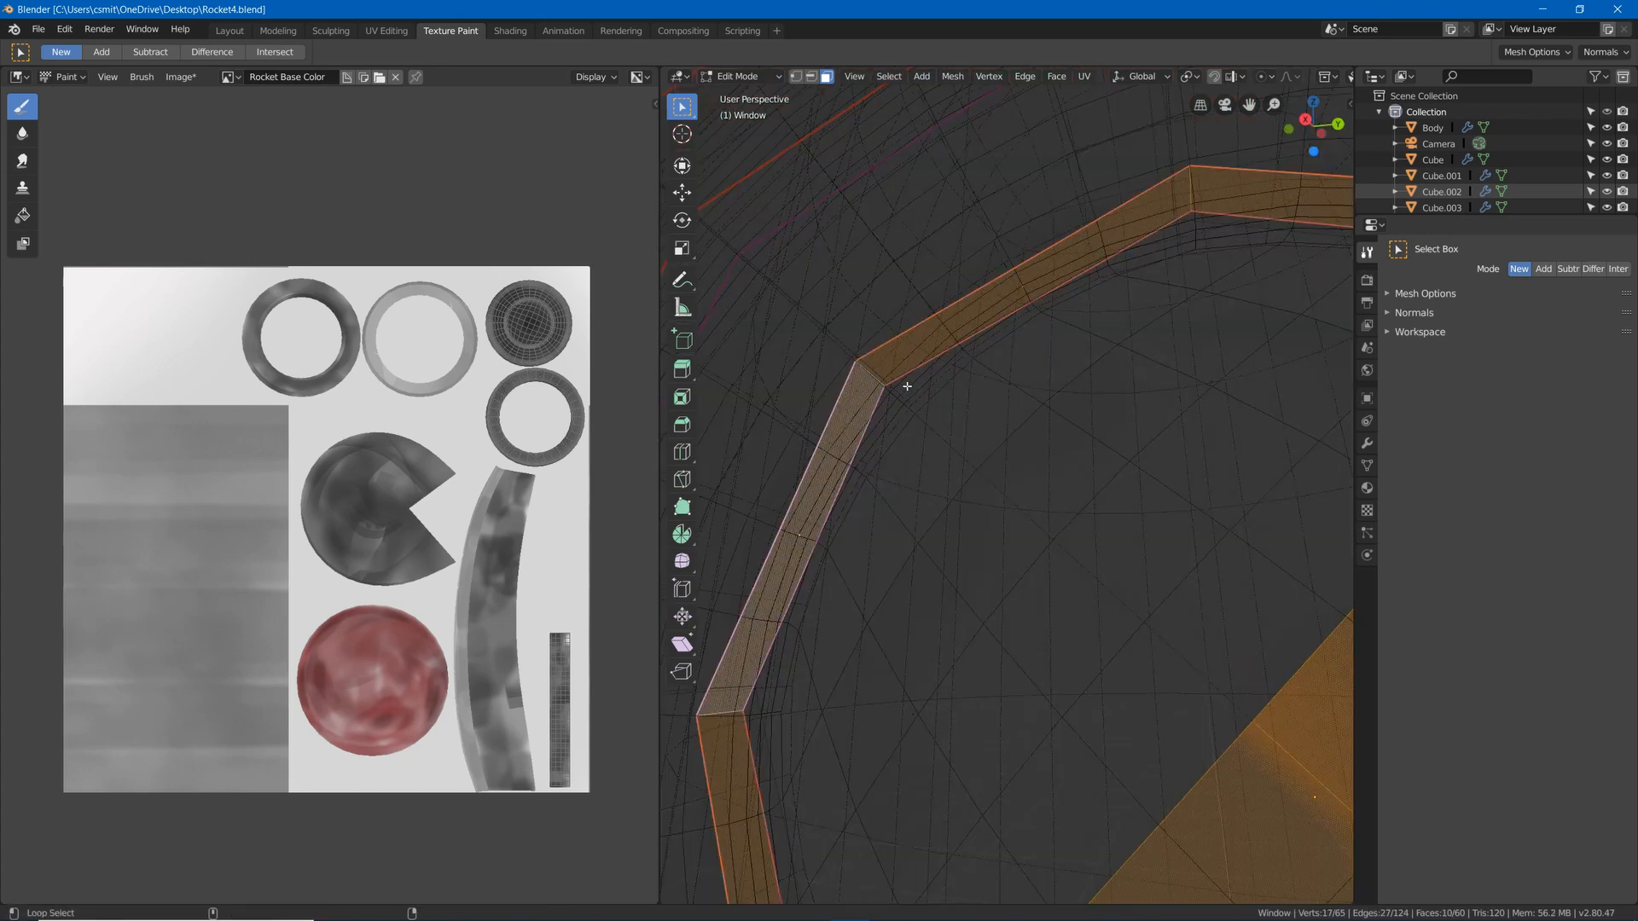
scroll(906, 386, down, 8)
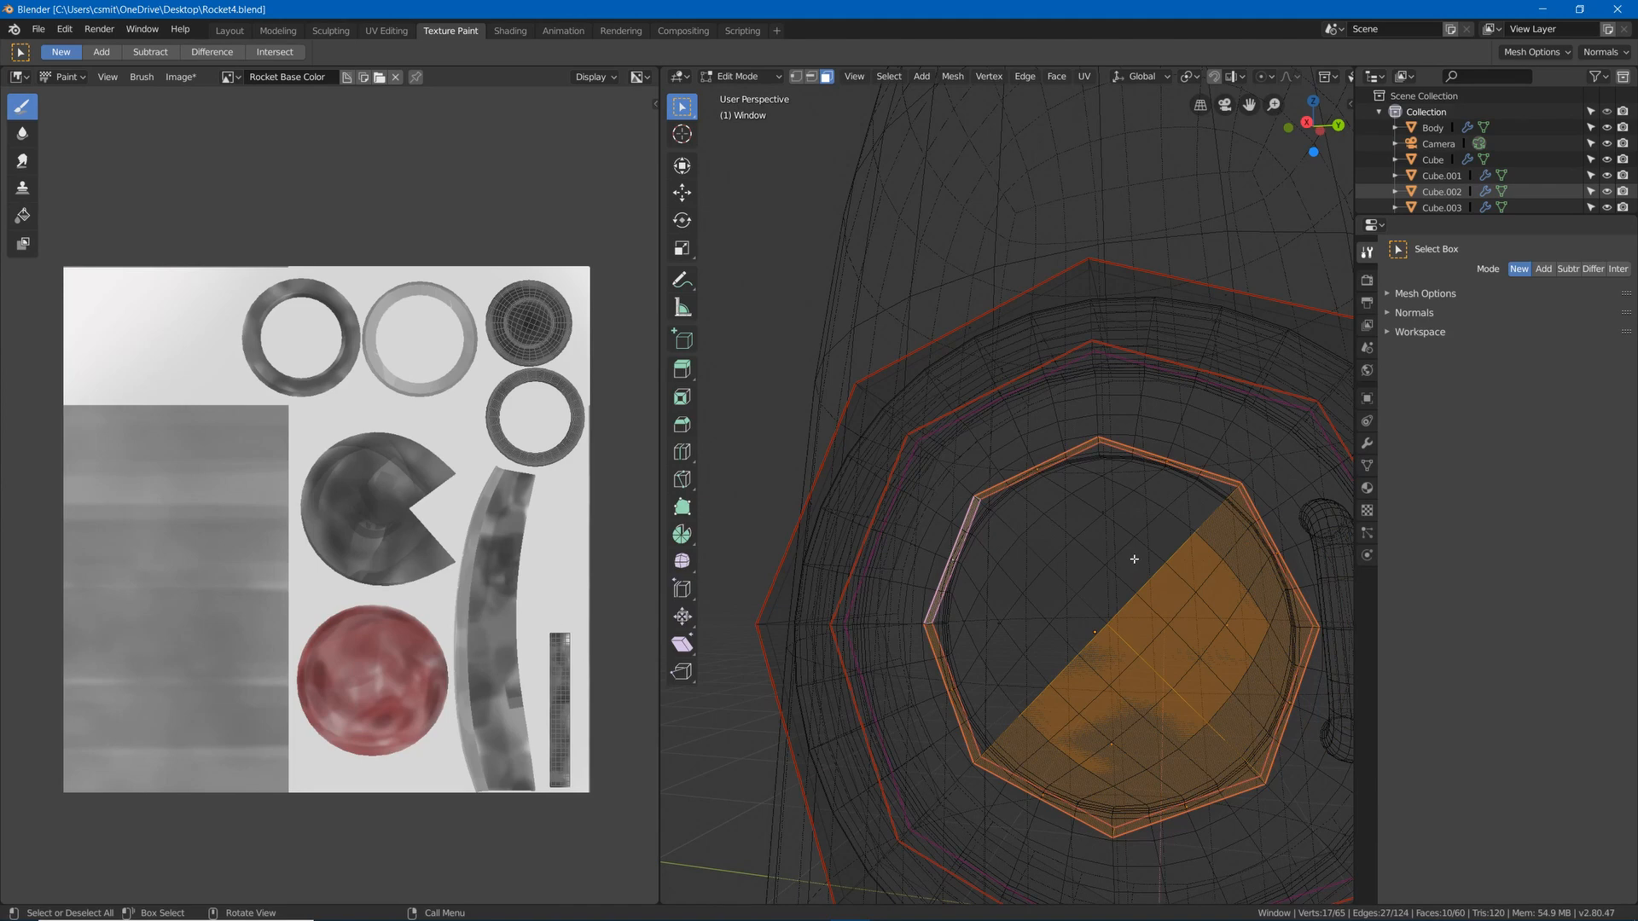
key(z)
key(z)
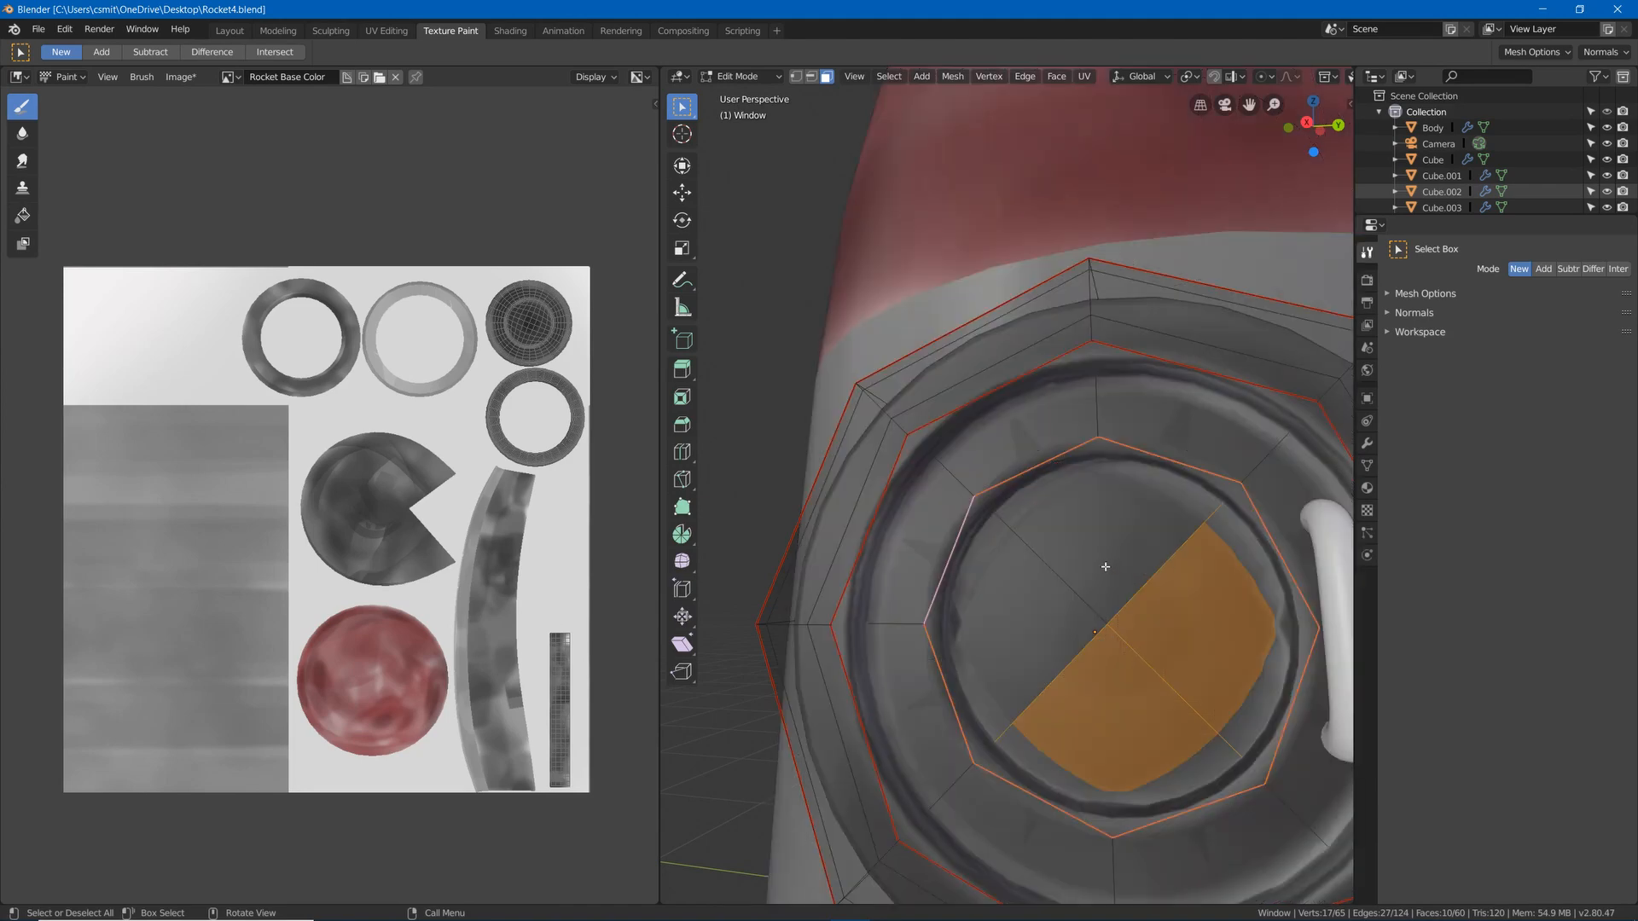
key(c)
drag(1106, 555, 1030, 682)
right_click(1089, 608)
Return to Texture Paint mode and enable face selection masking for the window.
key(Tab)
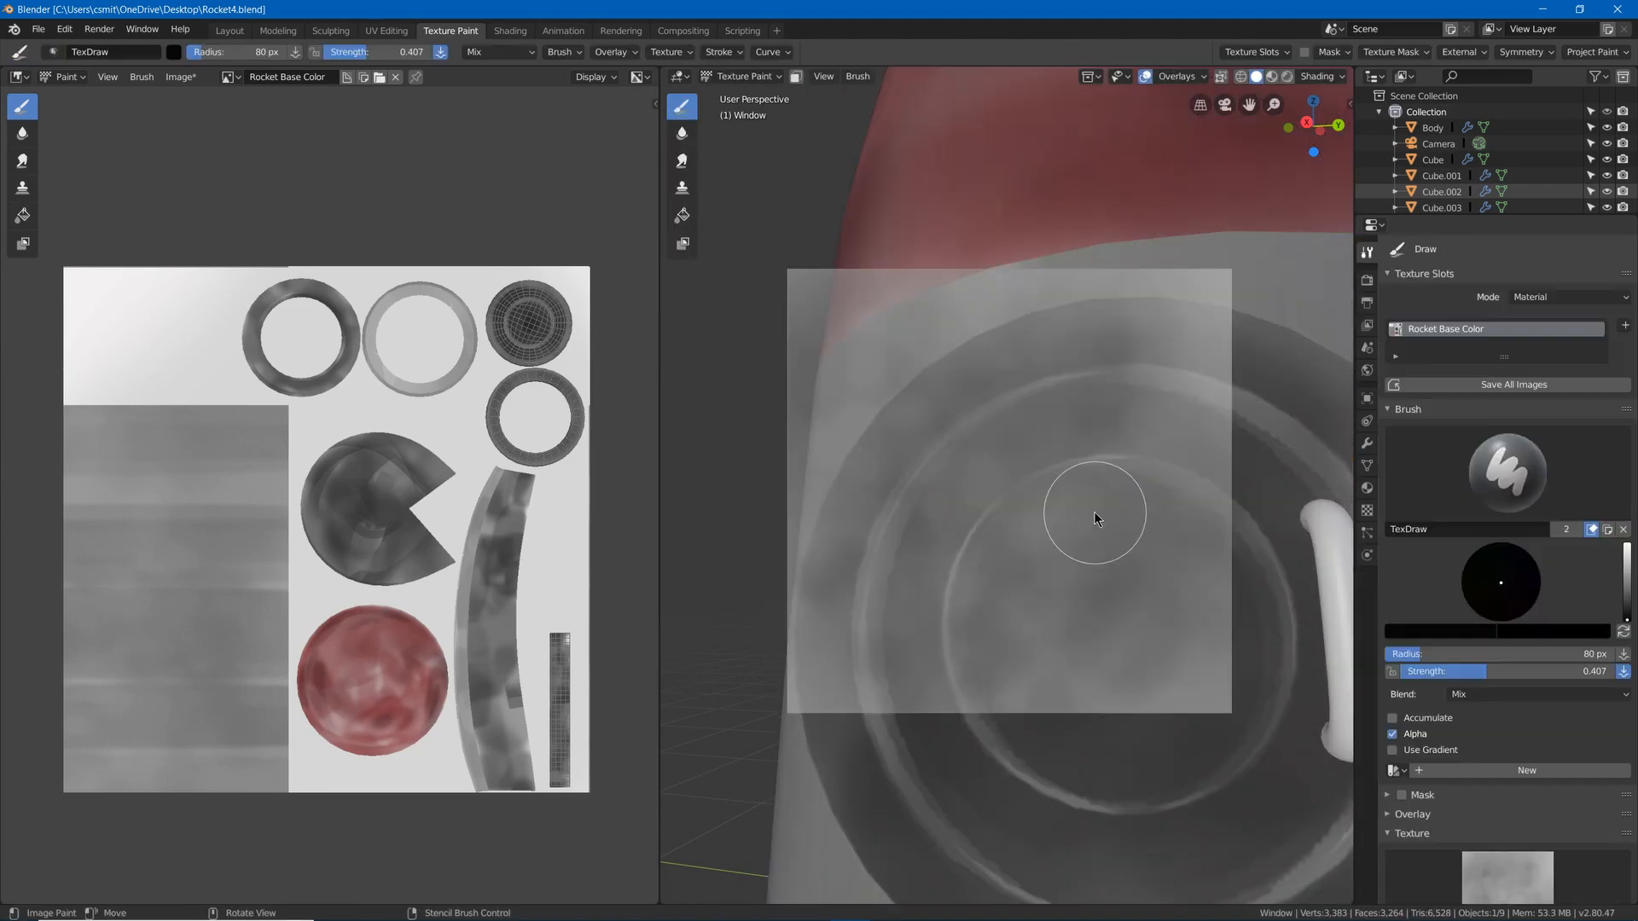
middle_drag(1096, 512, 1035, 395)
click(796, 77)
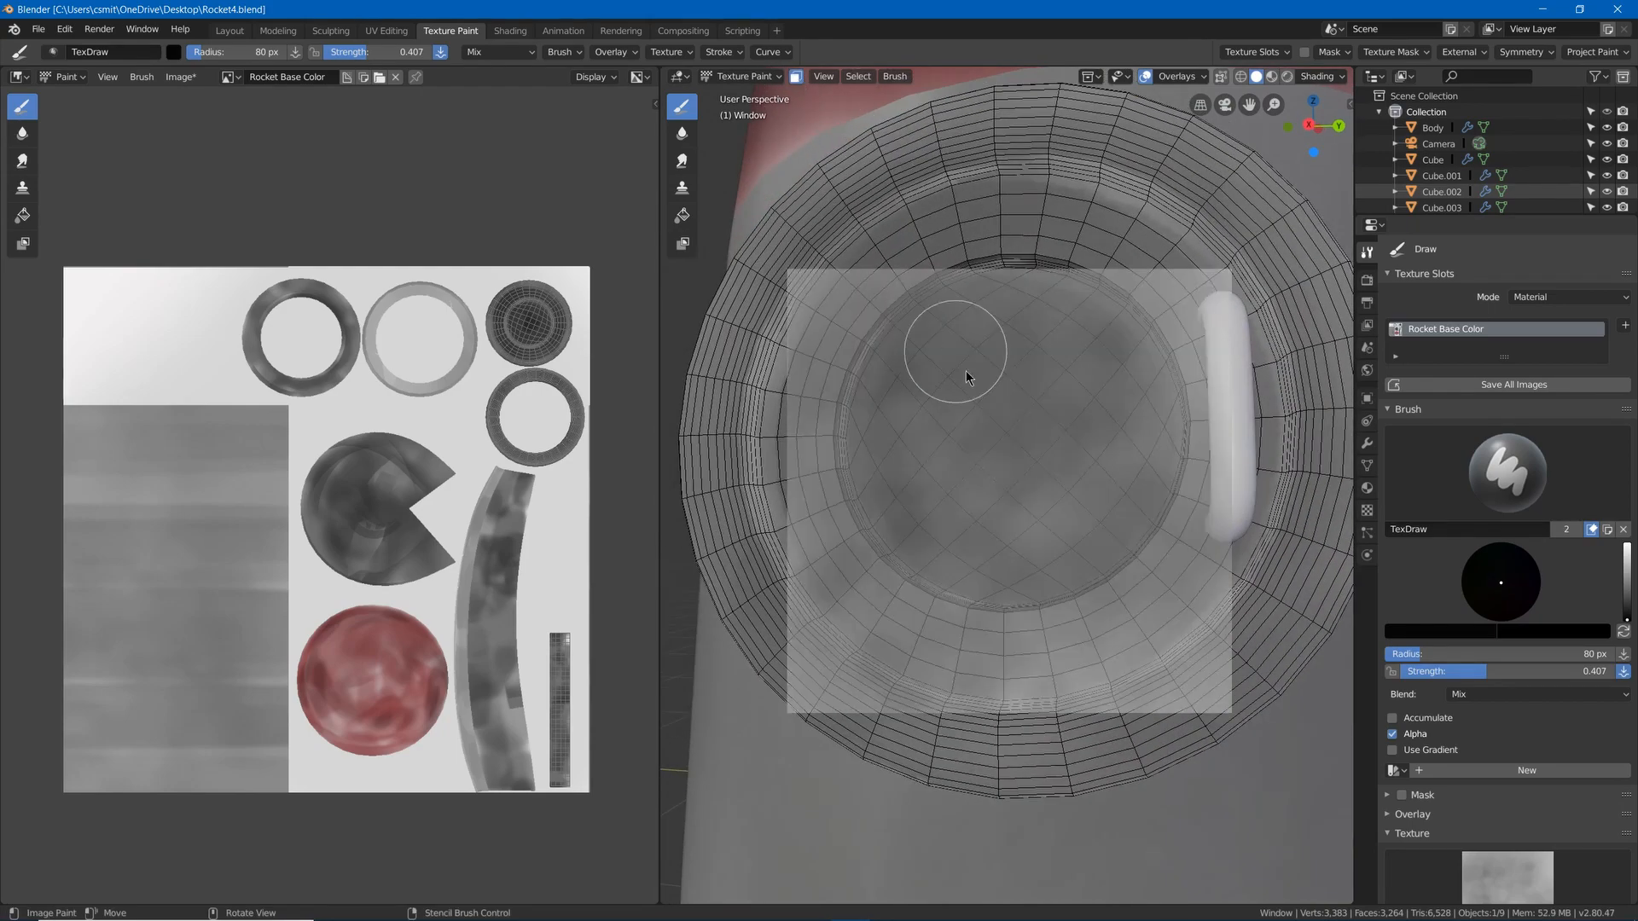
scroll(1006, 449, down, 2)
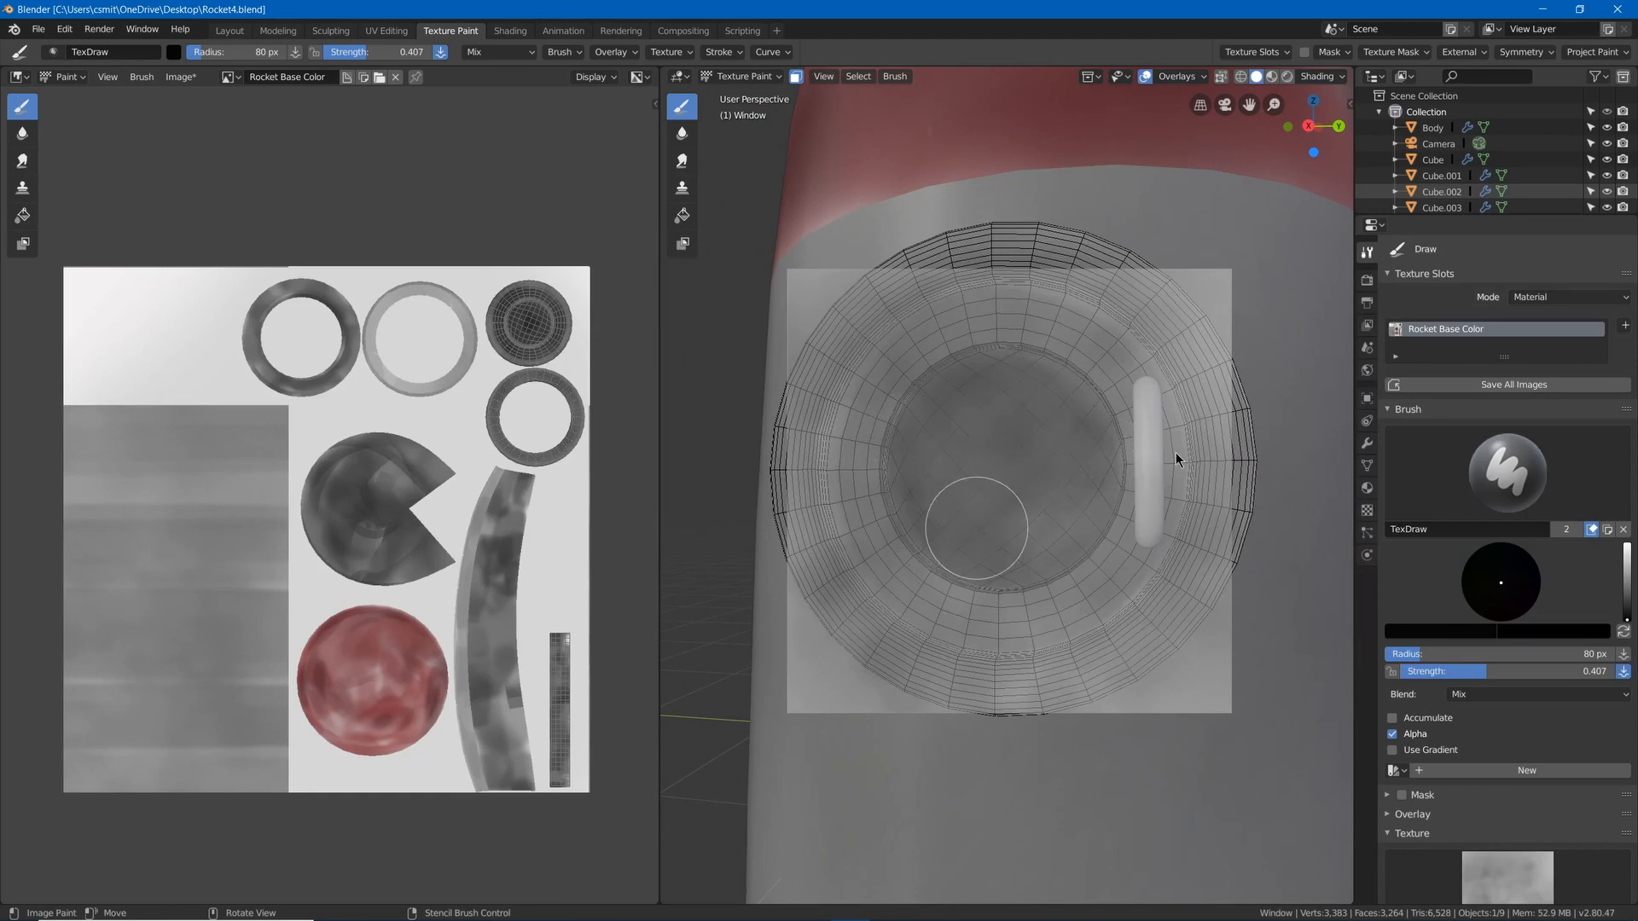
Paint the window's selected glass faces black through the Dirt stencil and return to Object Mode.
mouse_move(1017, 397)
mouse_down()
mouse_move(1048, 576)
mouse_move(1075, 538)
mouse_up()
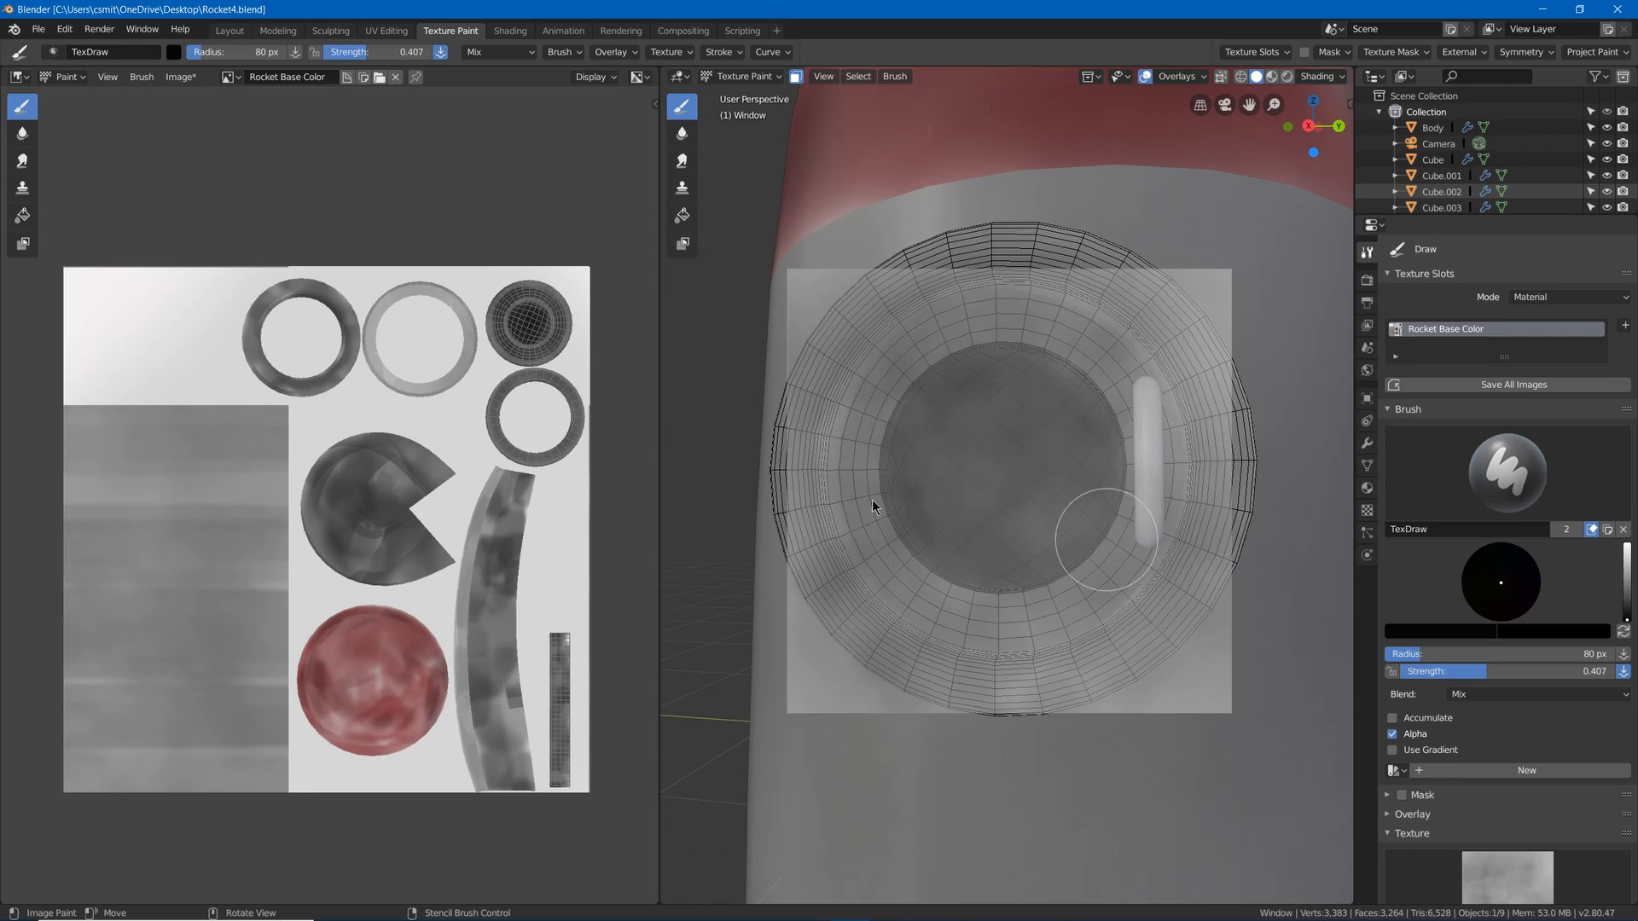
key(Tab)
scroll(1006, 459, down, 6)
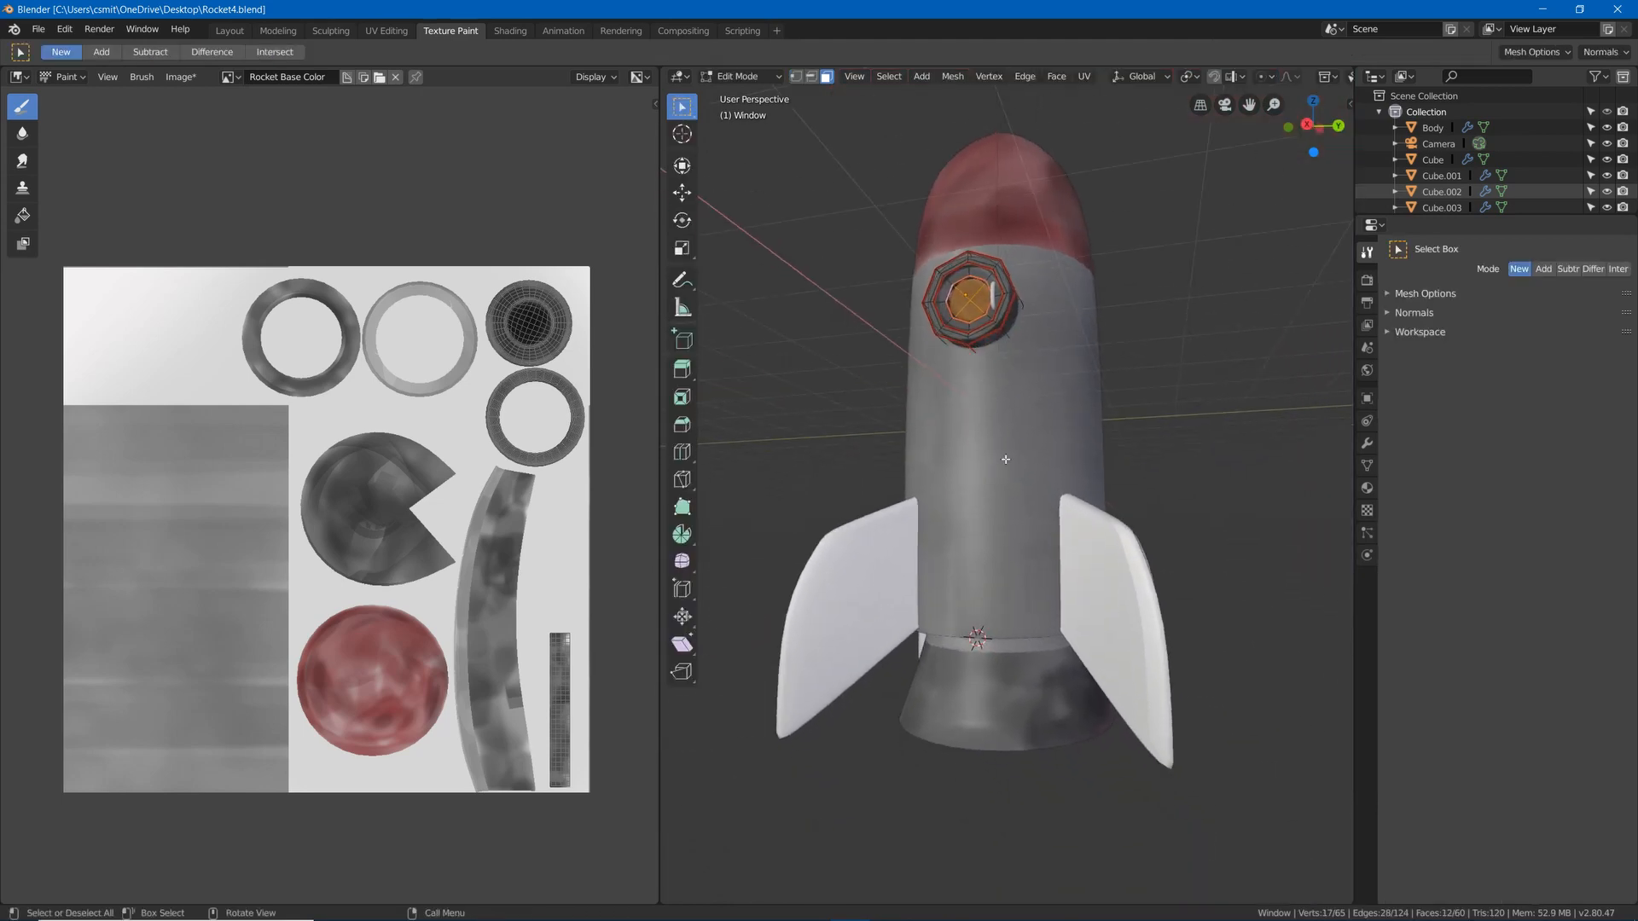
key(ctrl+Tab)
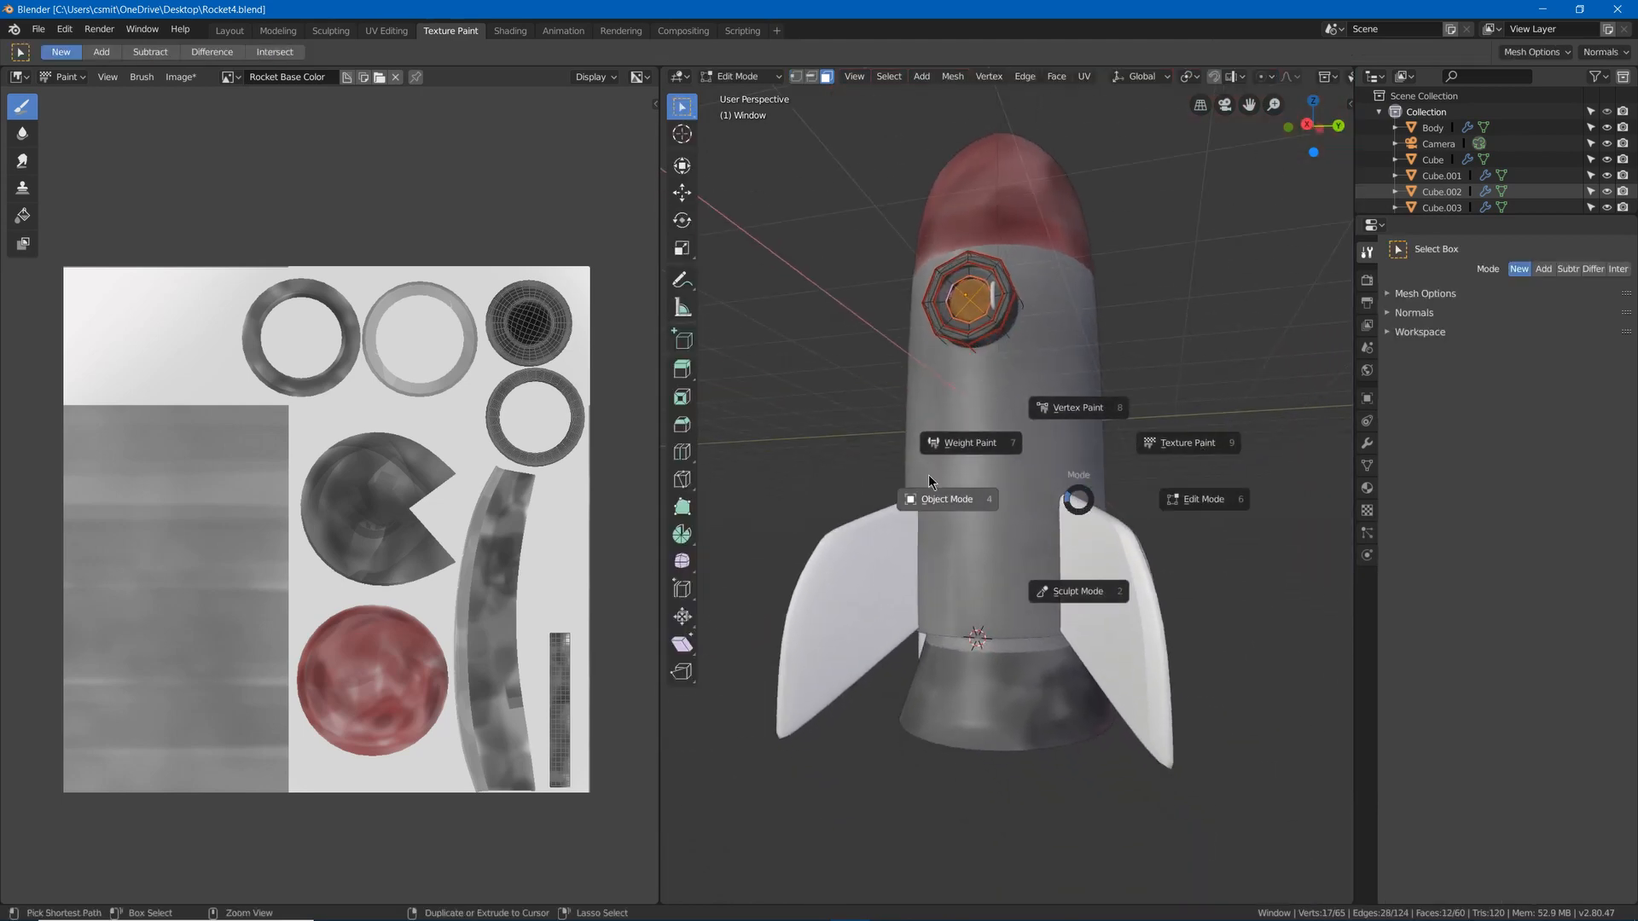
click(1012, 508)
Select the rocket's front fin and put it in Texture Paint mode.
click(1115, 554)
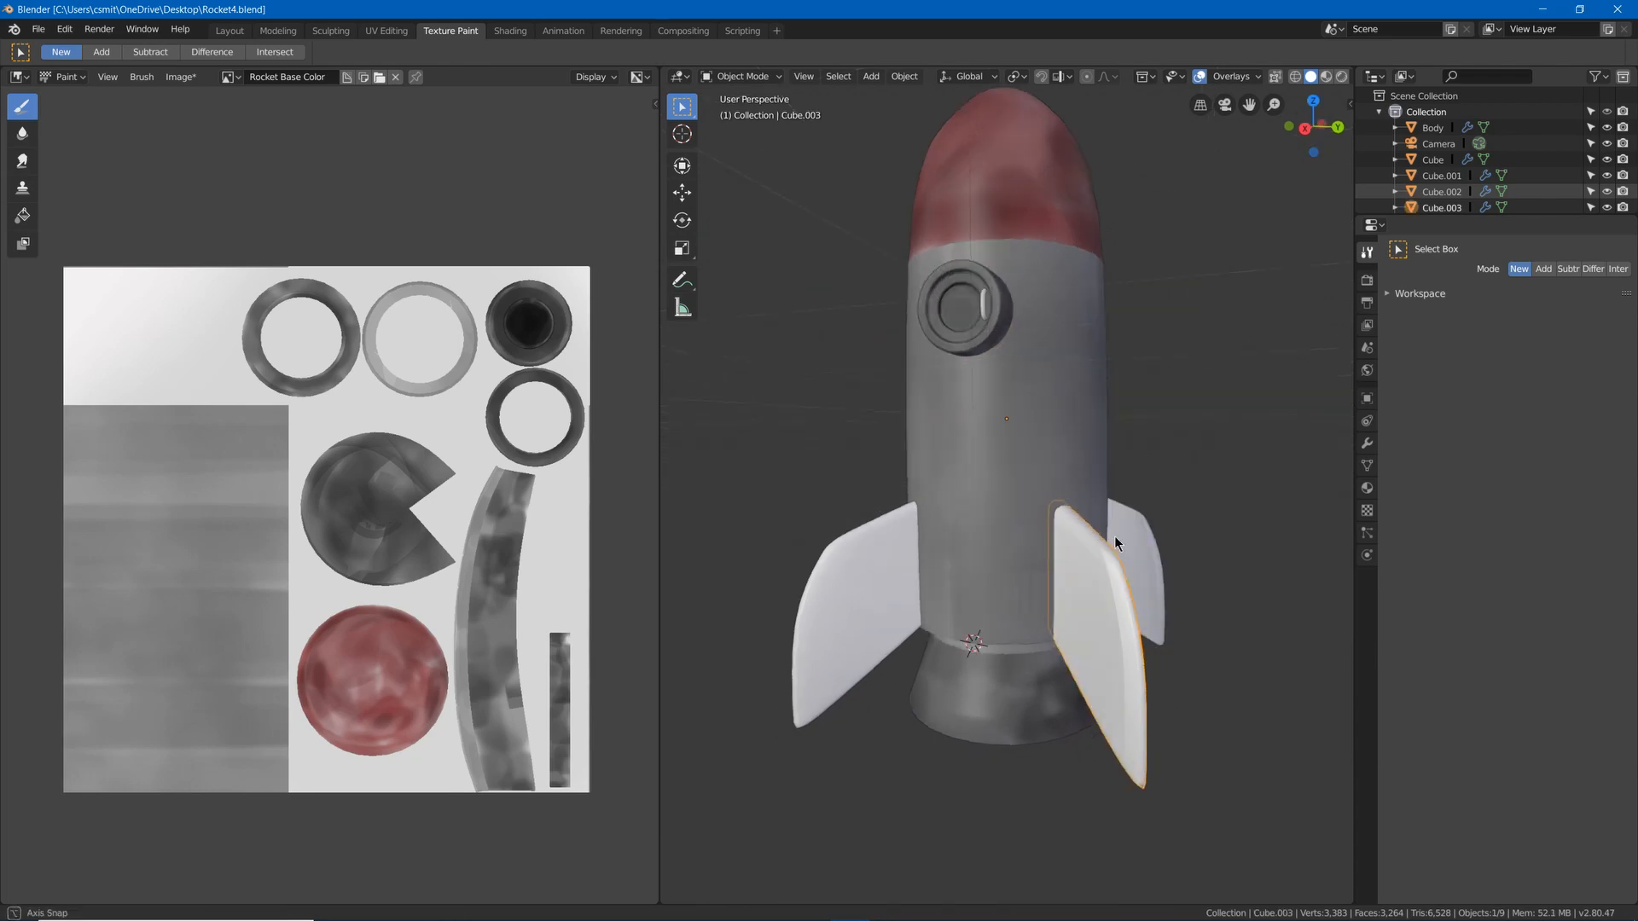
middle_drag(1114, 536, 1012, 540)
key(Tab)
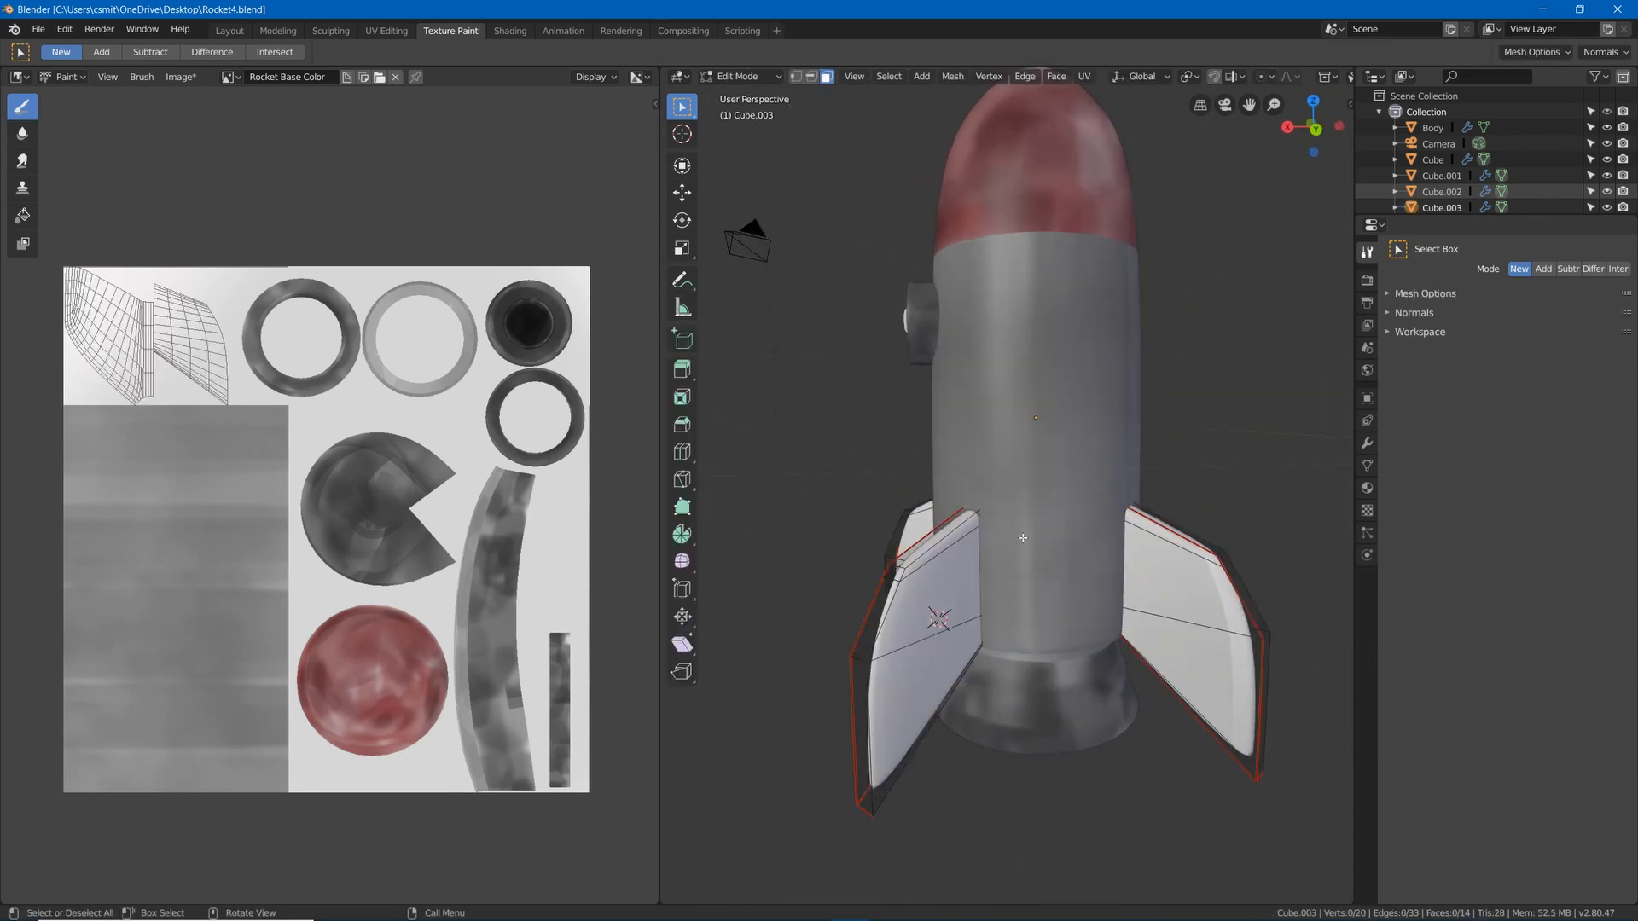
key(ctrl+Tab)
click(1128, 484)
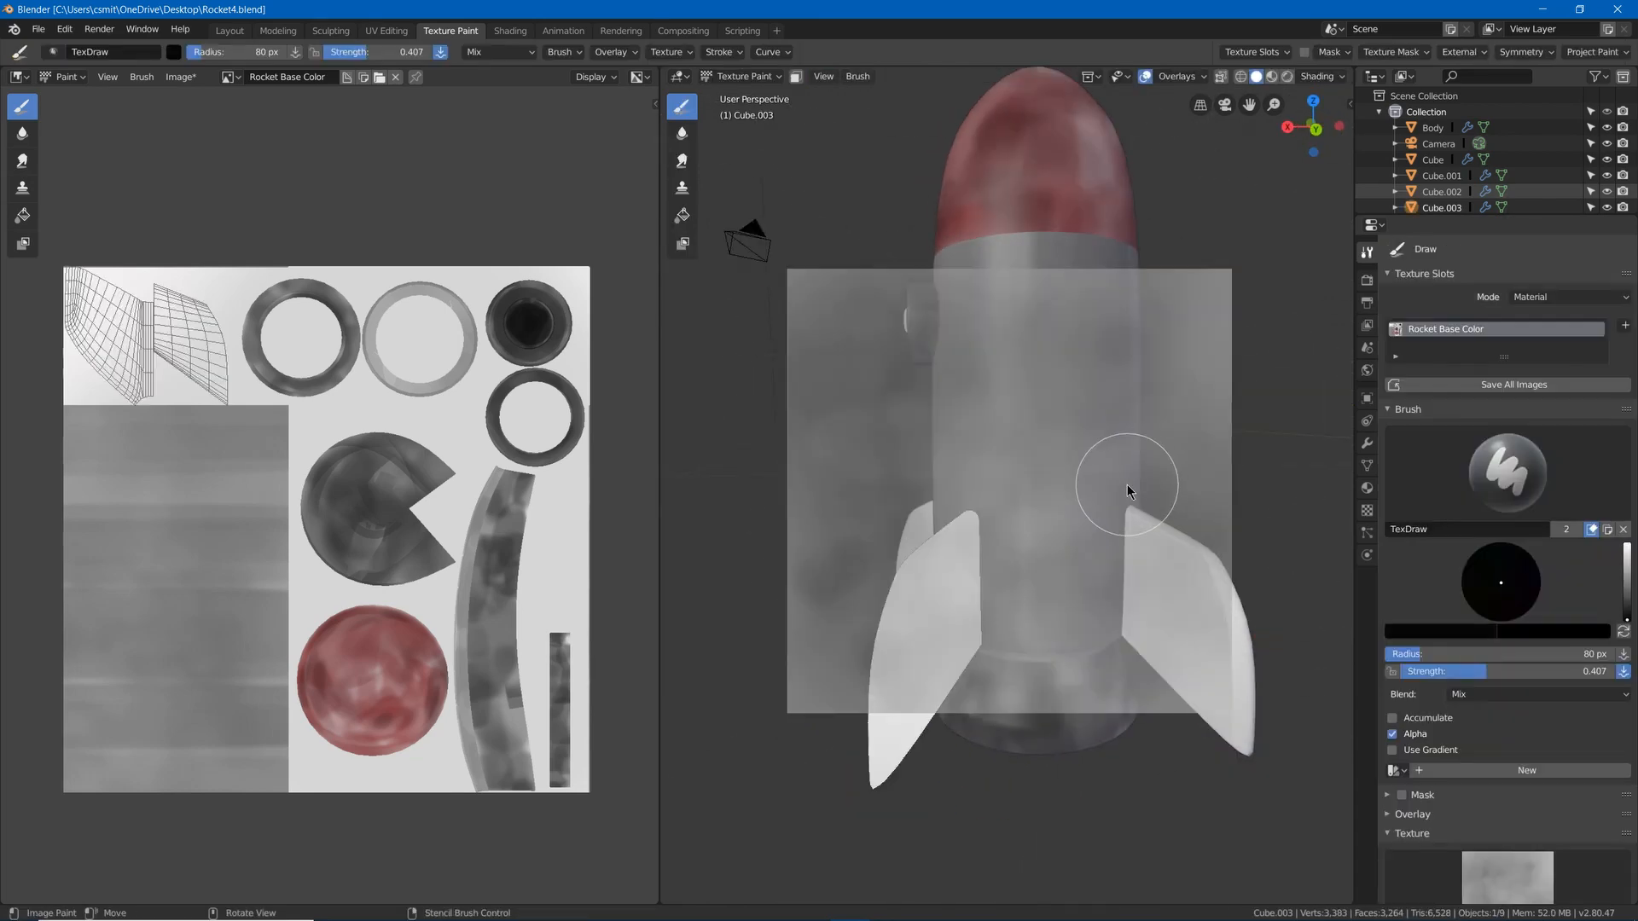
Set the brush color to a muted red for the fins.
middle_drag(1049, 529, 1155, 409)
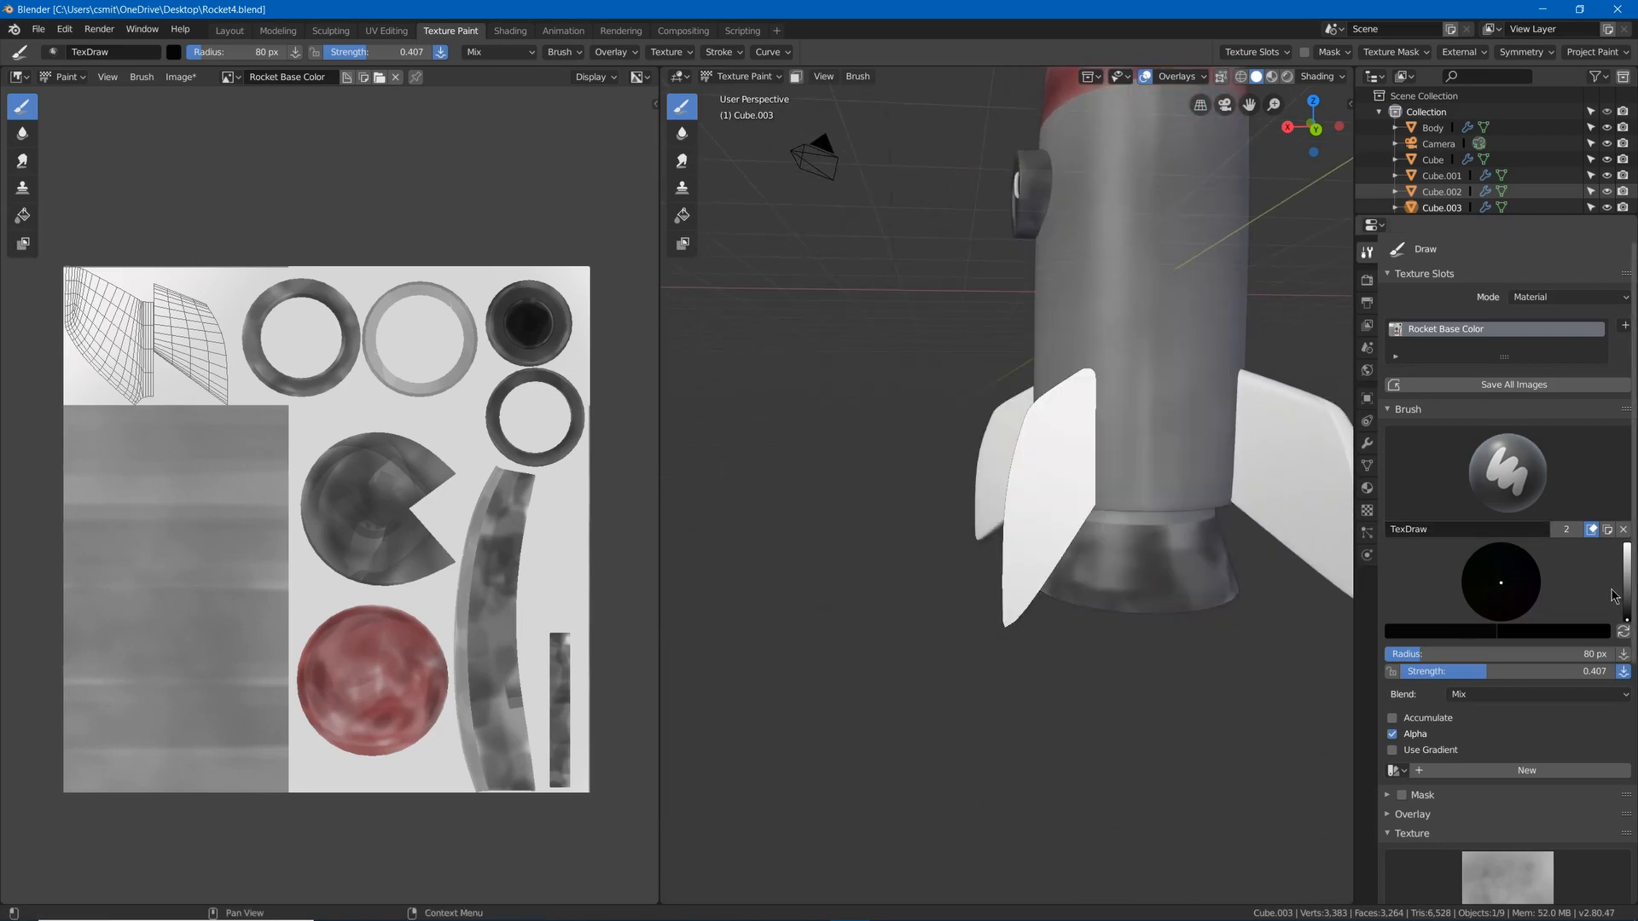
drag(1626, 617, 1626, 580)
click(1499, 601)
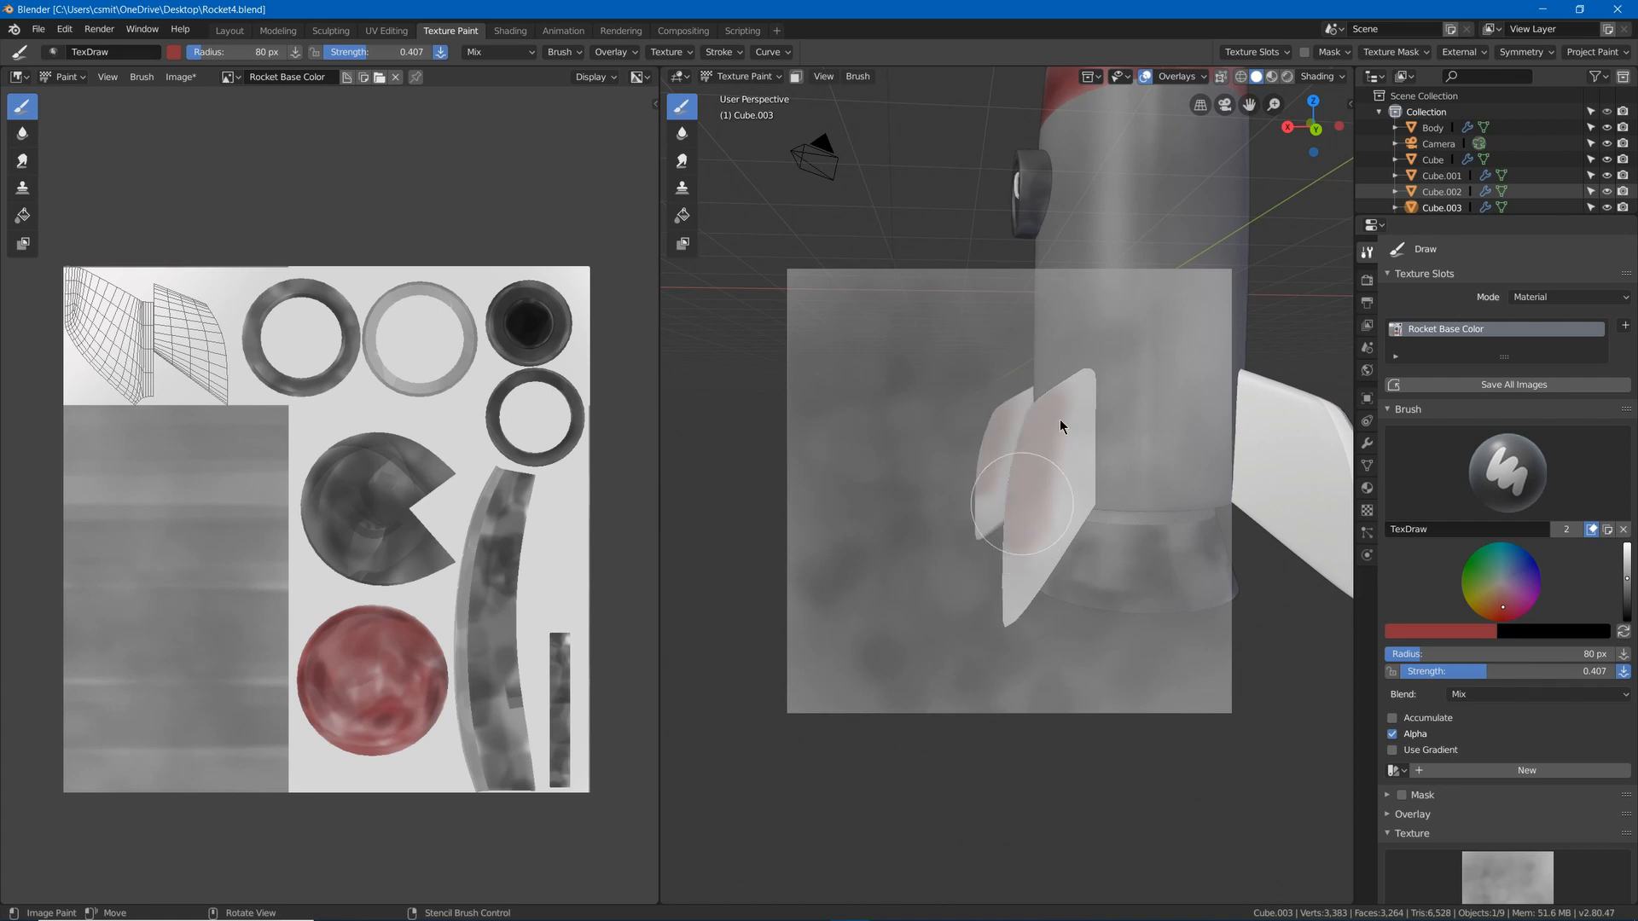
Paint all sides of the fins red through the Dirt stencil, working from several angles until they are fully covered.
mouse_move(1060, 418)
middle_down()
mouse_move(1015, 496)
mouse_move(1005, 479)
middle_up()
mouse_move(1004, 478)
mouse_down()
mouse_move(959, 547)
mouse_move(947, 486)
mouse_up()
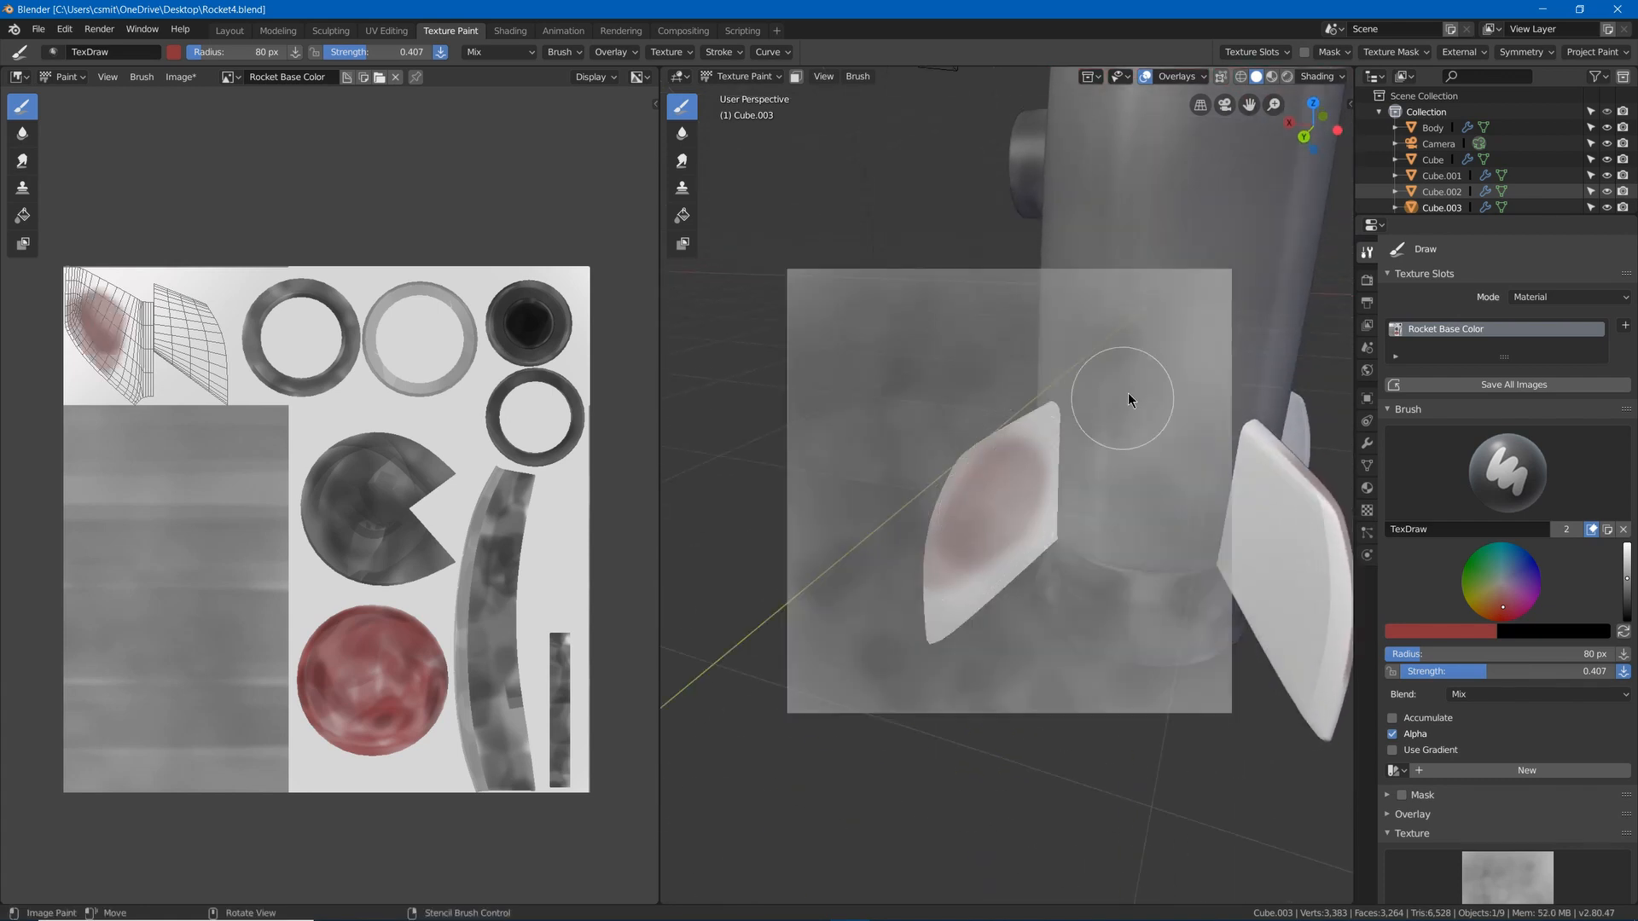
mouse_move(1128, 392)
ctrl+middle_down()
mouse_move(1042, 544)
mouse_move(1181, 338)
ctrl+middle_up()
mouse_move(1084, 353)
mouse_down()
mouse_move(1017, 428)
mouse_move(1066, 463)
mouse_up()
mouse_move(1073, 458)
ctrl+middle_down()
mouse_move(1032, 530)
mouse_move(1131, 403)
mouse_move(1024, 409)
ctrl+middle_up()
drag(1024, 410, 1010, 435)
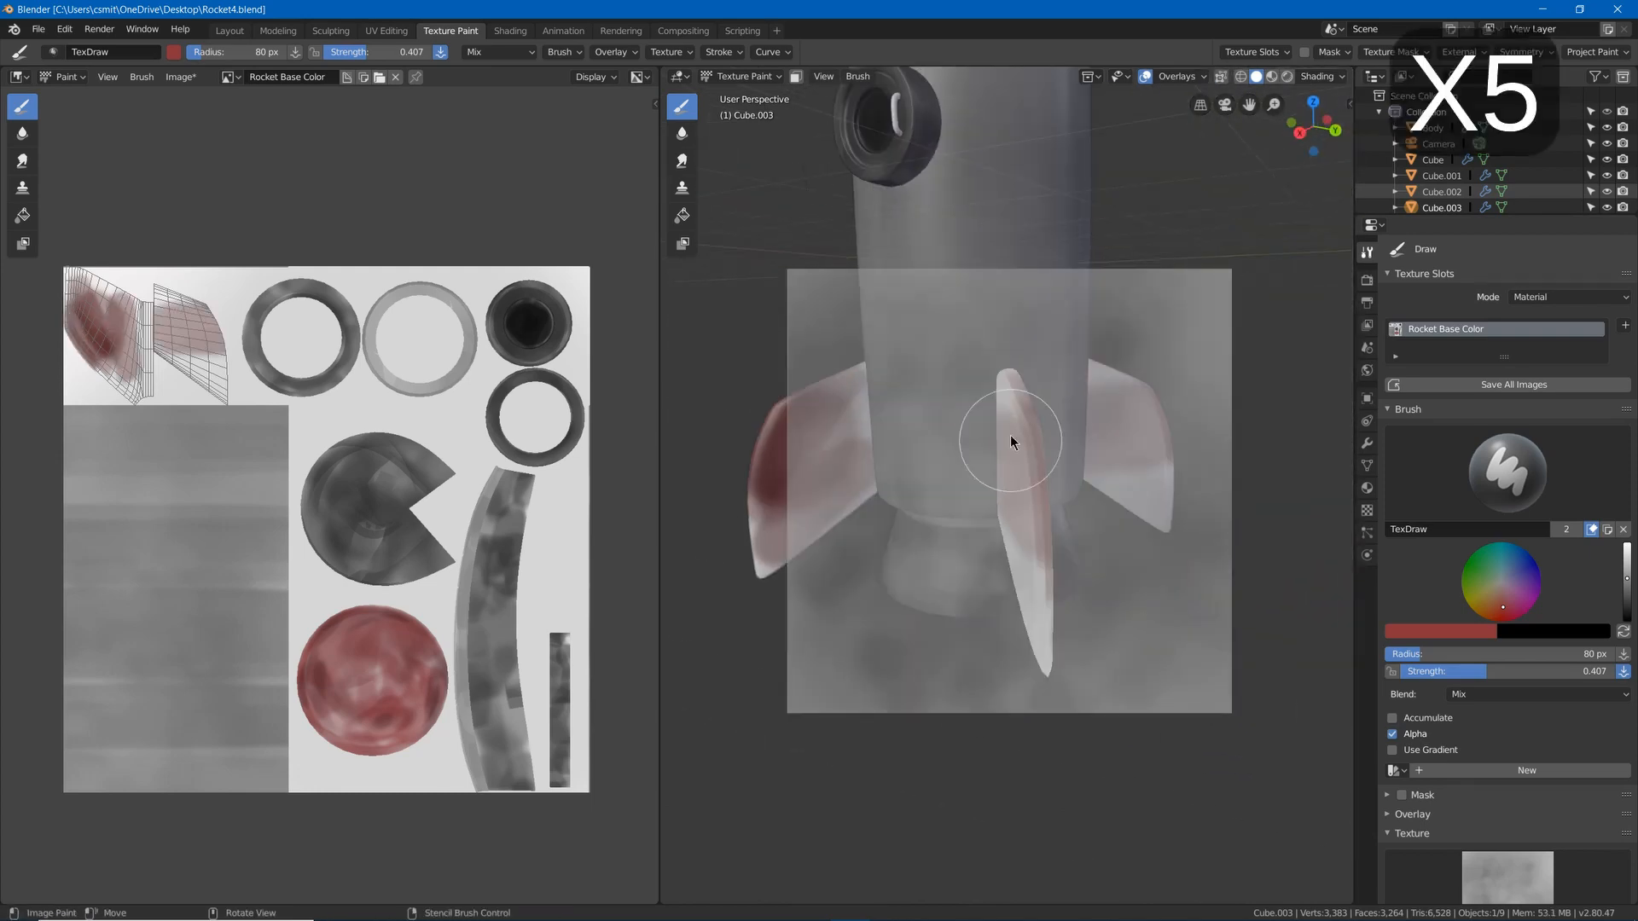
middle_drag(1010, 435, 1054, 478)
mouse_move(1054, 478)
mouse_down()
mouse_move(1081, 519)
mouse_move(1051, 461)
mouse_up()
middle_drag(1051, 461, 1027, 442)
drag(1027, 441, 1058, 478)
middle_drag(1058, 478, 1006, 524)
drag(1006, 524, 1023, 461)
mouse_move(1023, 461)
middle_down()
mouse_move(996, 551)
mouse_move(1023, 503)
middle_up()
drag(1024, 503, 1041, 490)
middle_drag(1040, 490, 904, 529)
drag(904, 529, 935, 467)
middle_drag(935, 467, 1185, 508)
drag(1185, 508, 1109, 477)
middle_drag(1109, 478, 1062, 572)
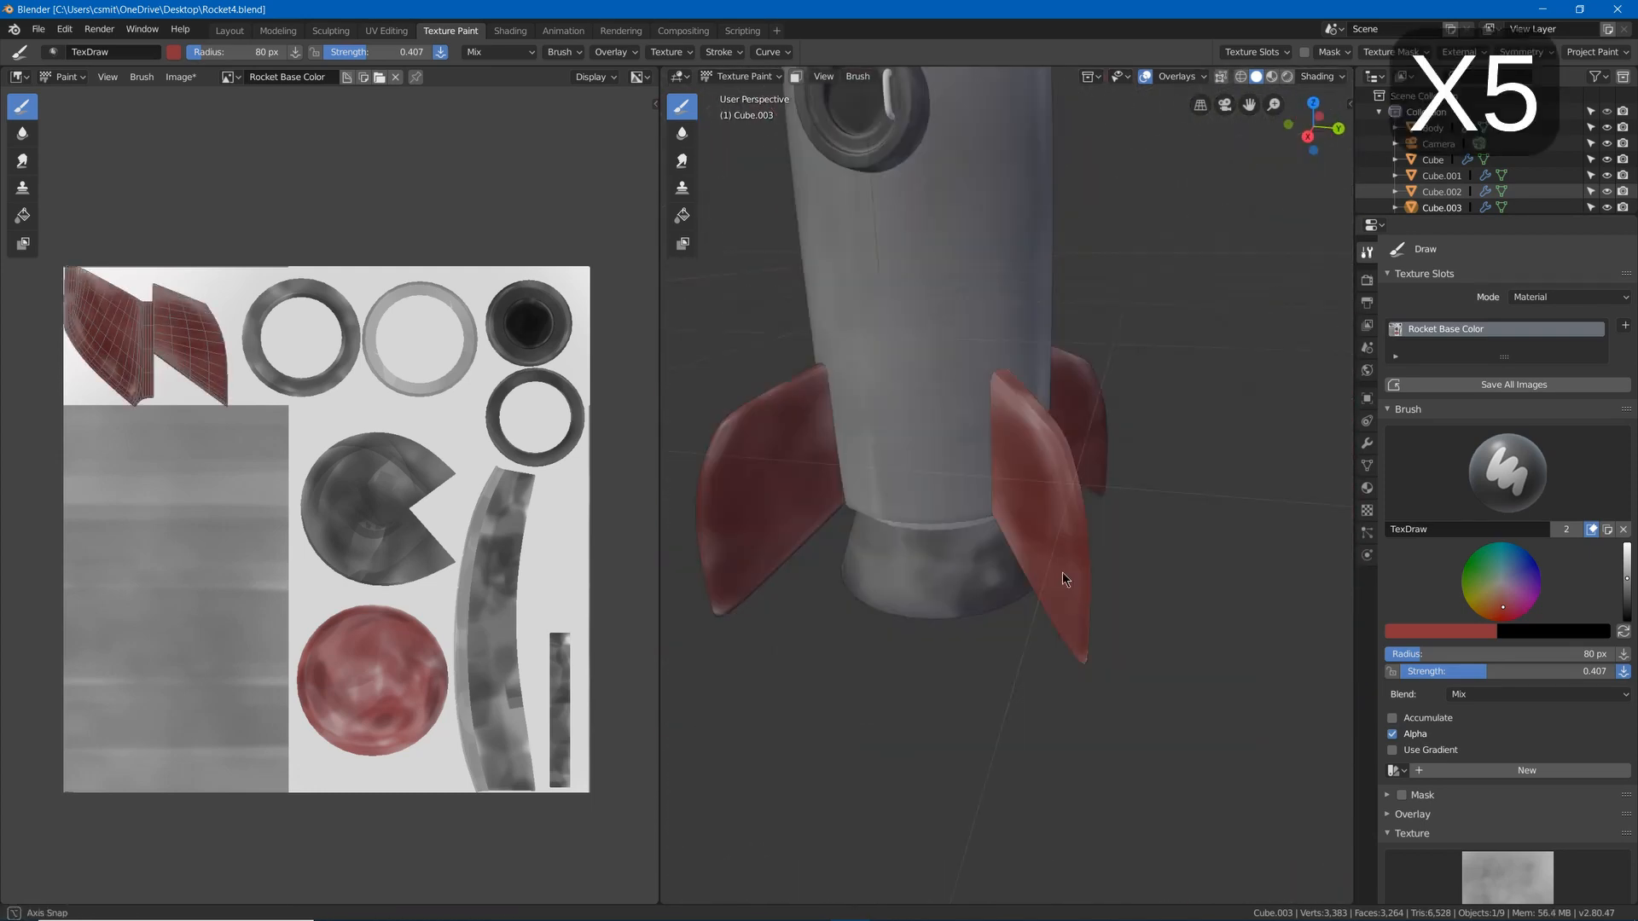
Return to Object Mode and select the small handle on the window.
scroll(1062, 571, down, 4)
key(ctrl+Tab)
click(941, 361)
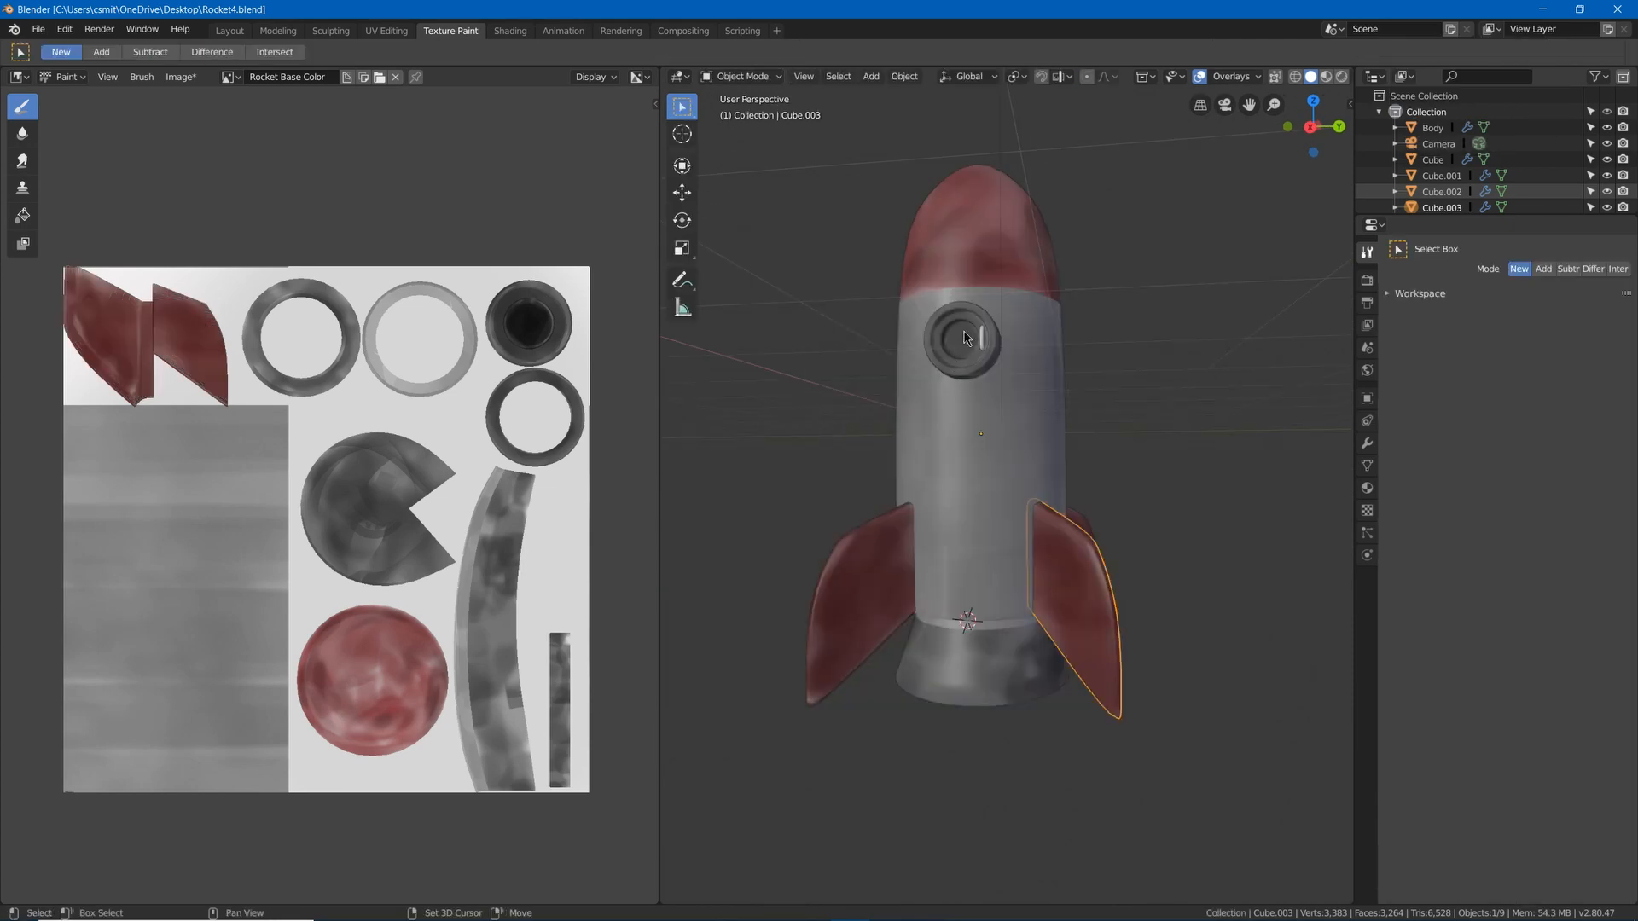
scroll(1032, 341, up, 5)
right_click(995, 417)
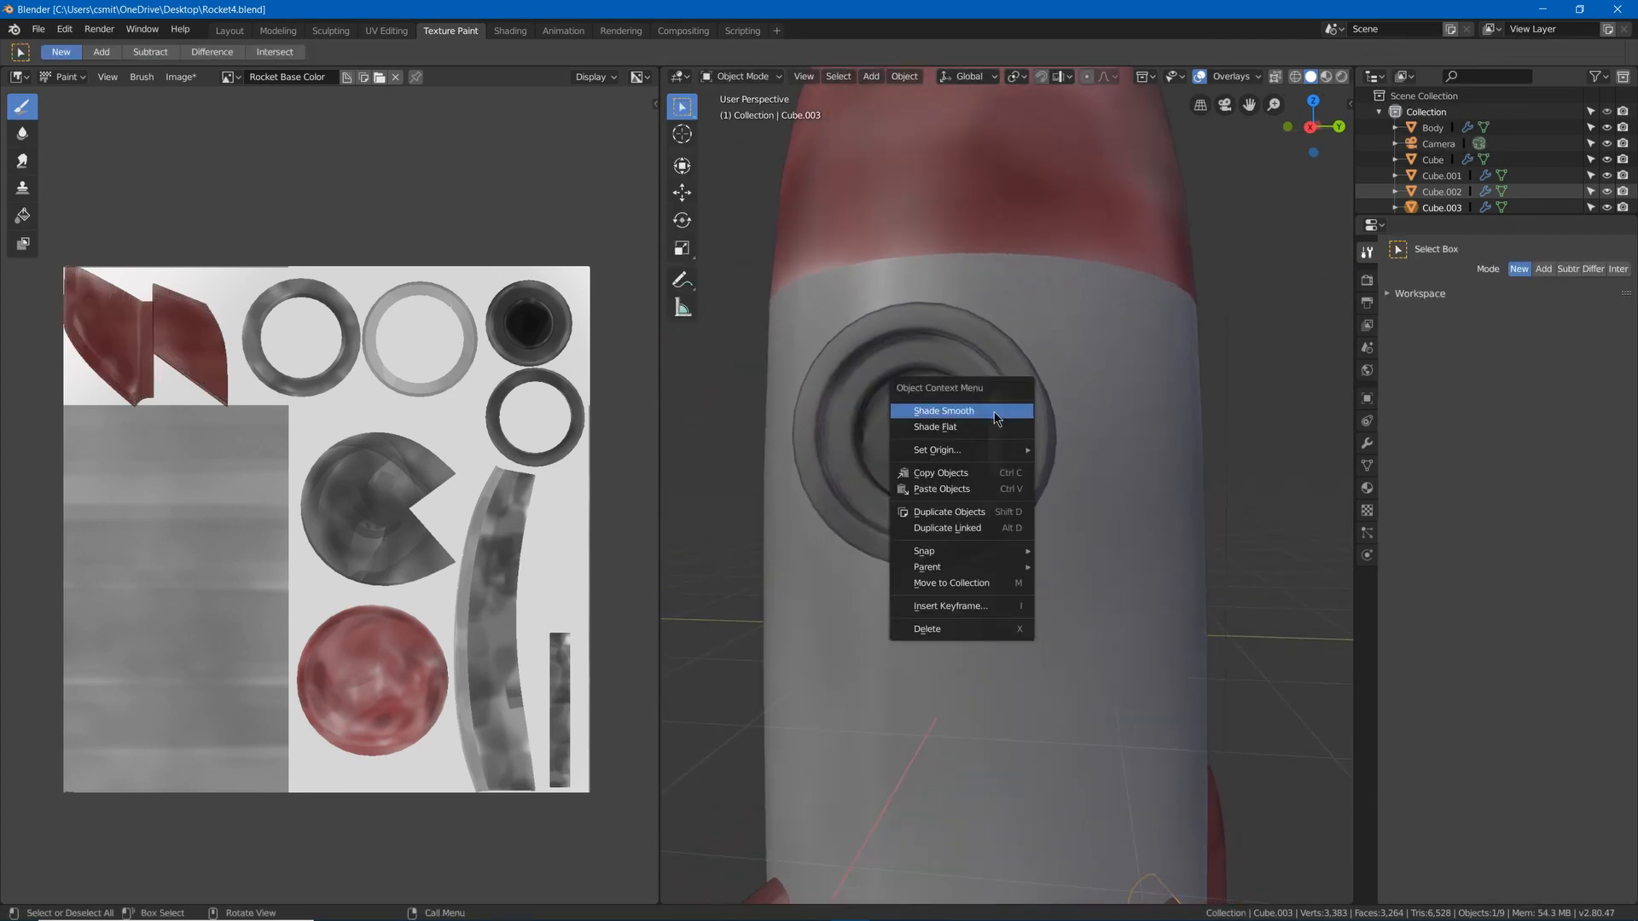
click(995, 411)
click(997, 404)
click(1001, 397)
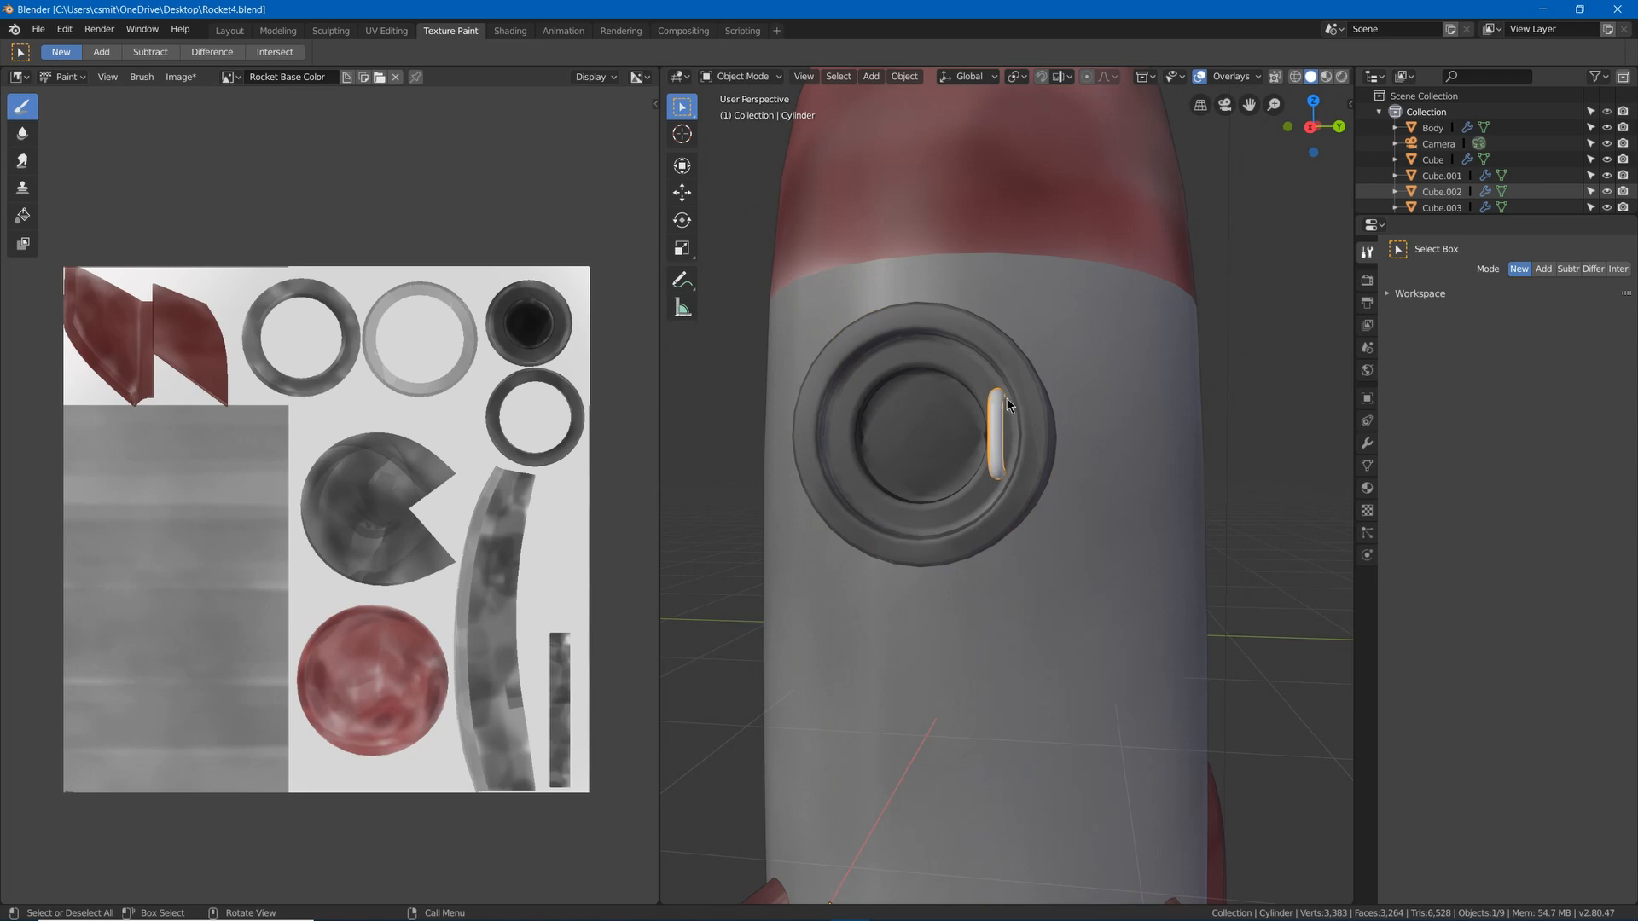
Switch the window handle to Texture Paint mode.
key(Tab)
scroll(1066, 359, up, 5)
key(ctrl+Tab)
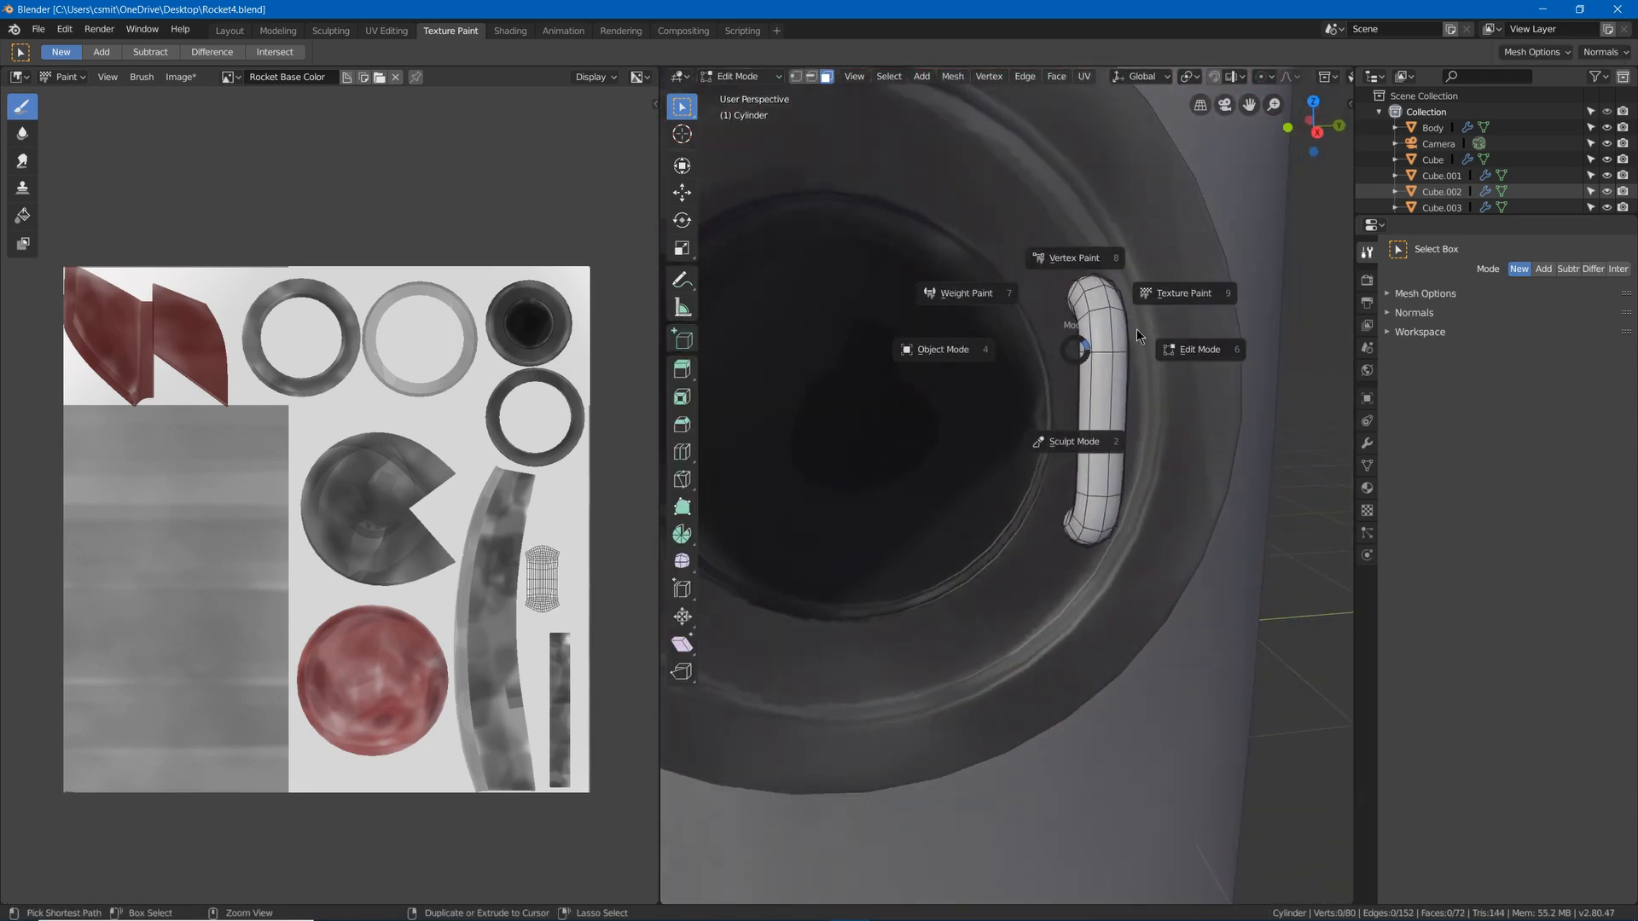
click(1187, 294)
Set the brush color to a light pinkish gray for the handle.
mouse_move(1107, 351)
middle_down()
mouse_move(1145, 358)
mouse_move(1206, 486)
middle_up()
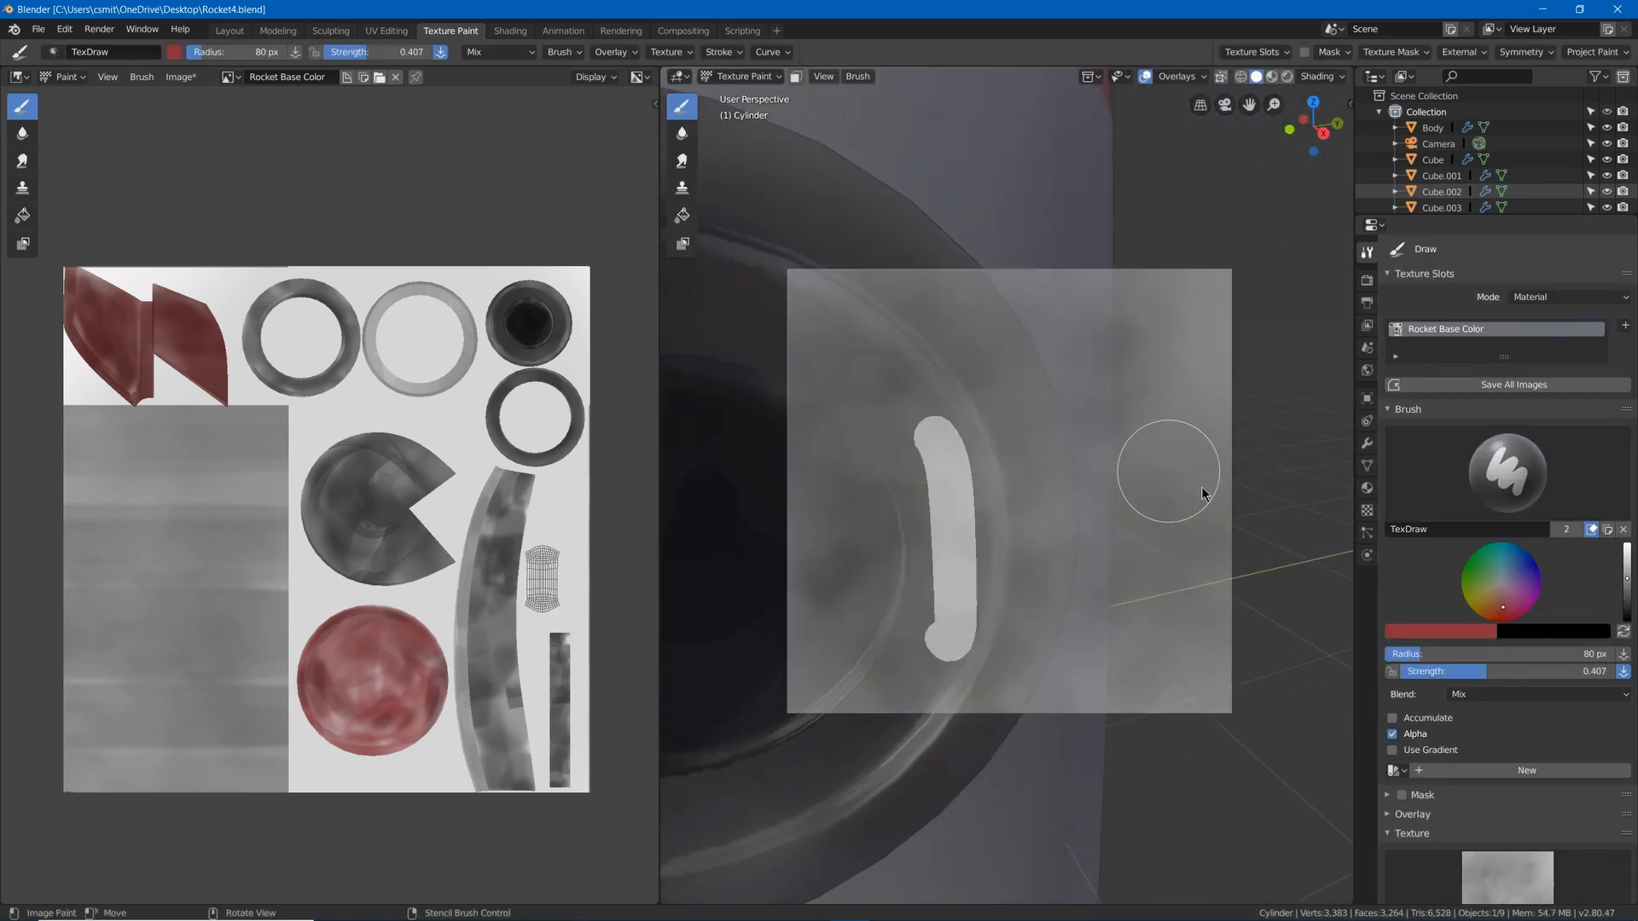
drag(1506, 593, 1501, 581)
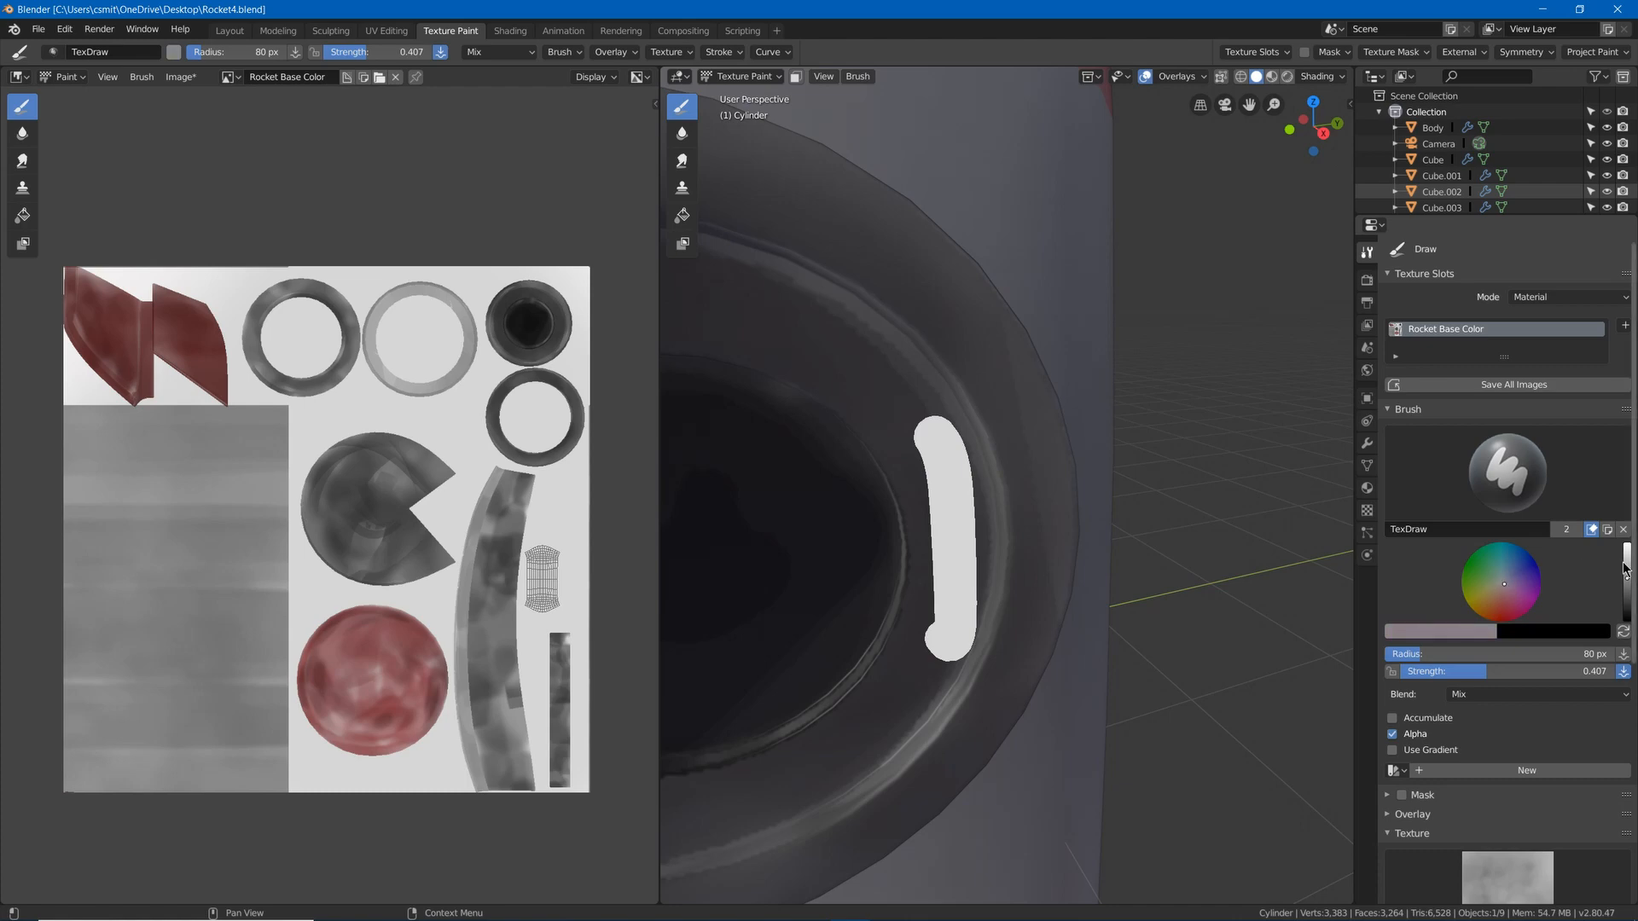
drag(1627, 577, 1629, 561)
Paint the window handle light pinkish gray through the Dirt stencil from several angles.
middle_drag(998, 512, 1066, 504)
mouse_move(1100, 588)
mouse_down()
mouse_move(1061, 392)
mouse_move(1109, 477)
mouse_up()
mouse_move(1109, 478)
middle_down()
mouse_move(1004, 459)
mouse_move(986, 401)
middle_up()
drag(986, 401, 943, 478)
mouse_move(943, 478)
middle_down()
mouse_move(1016, 486)
mouse_move(1235, 411)
mouse_move(1054, 377)
middle_up()
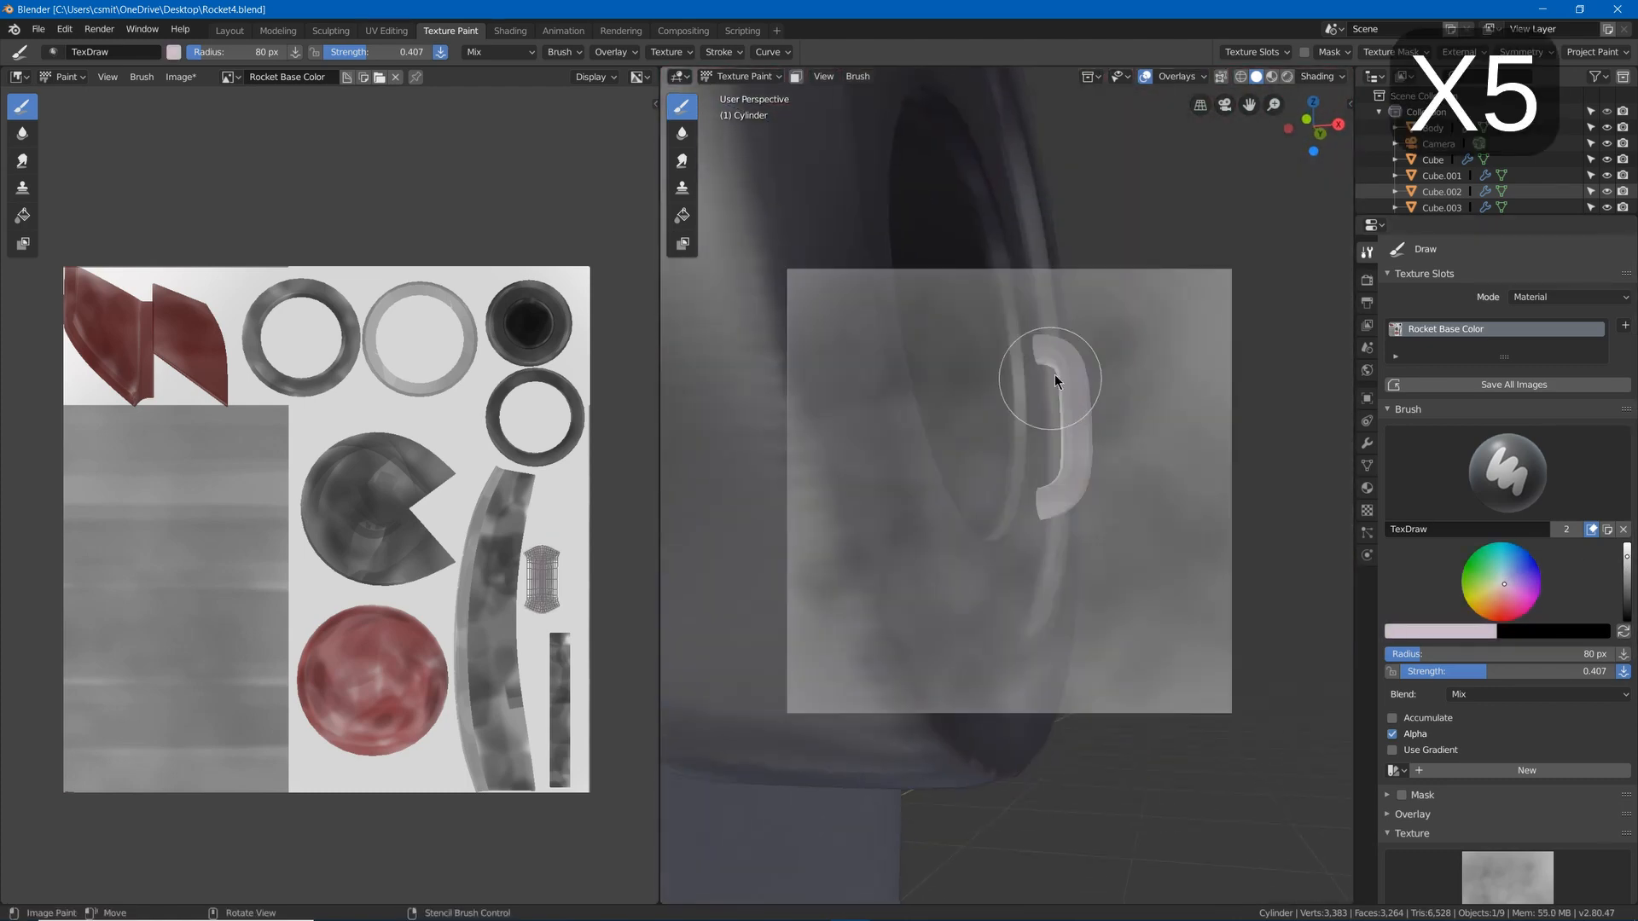
Paint over the handle's UV island in the image editor and reduce the brush radius to 22 px.
mouse_move(503, 580)
ctrl+middle_down()
mouse_move(613, 497)
mouse_move(295, 411)
ctrl+middle_up()
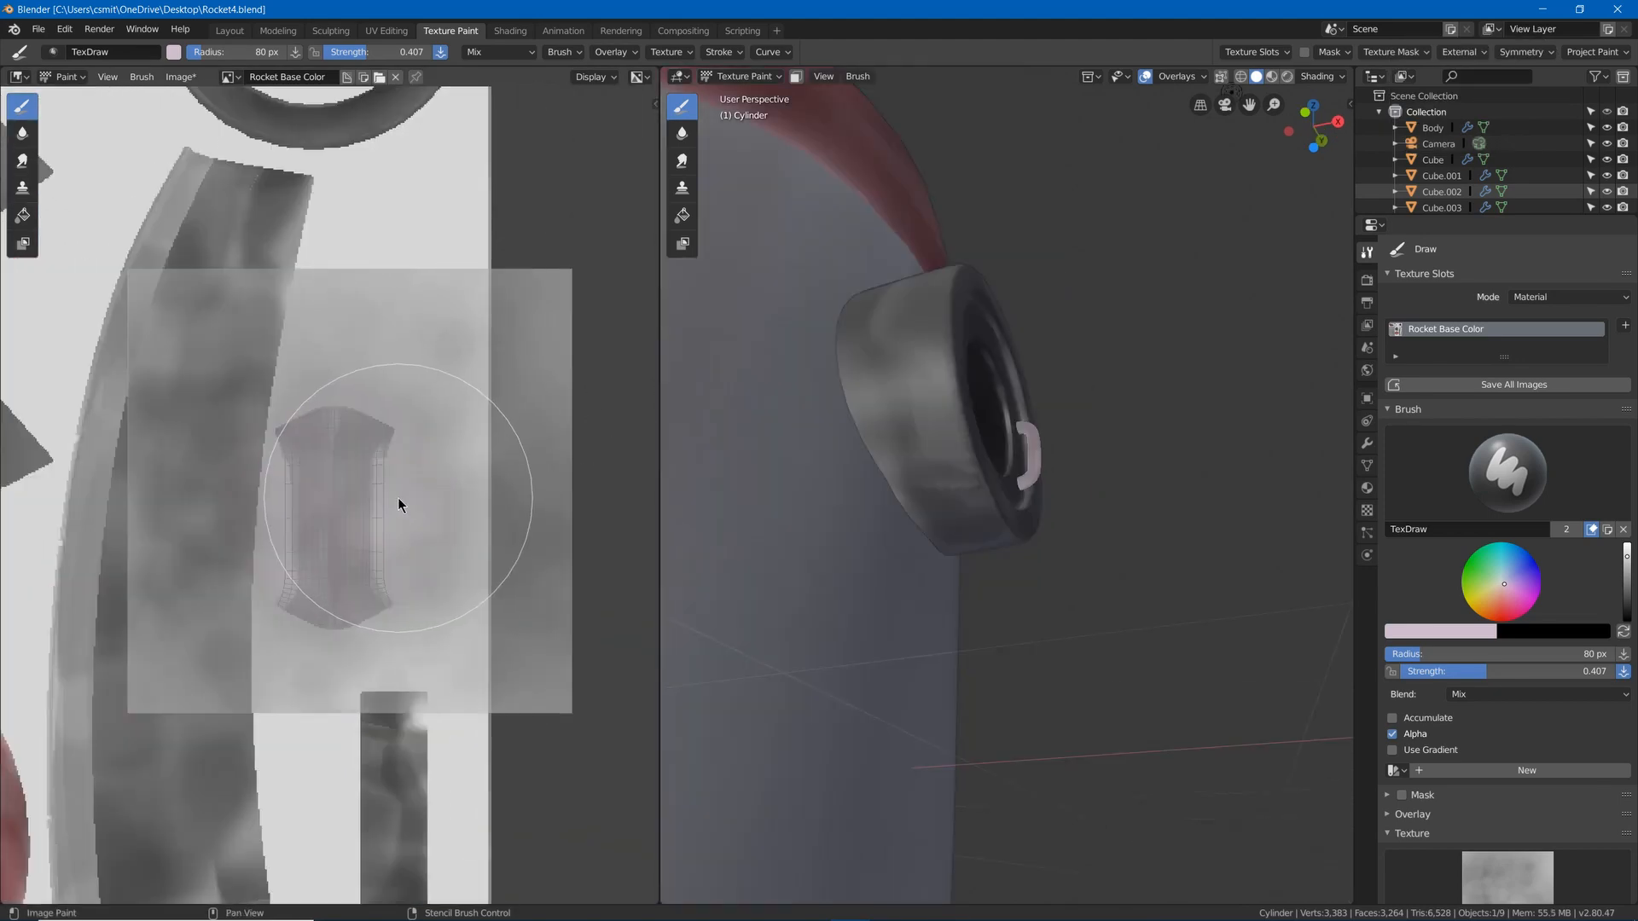
key(f)
click(396, 510)
key(bracketleft)
key(bracketleft)
key(bracketleft)
key(bracketleft)
key(bracketleft)
key(bracketleft)
key(bracketleft)
key(bracketleft)
key(bracketleft)
key(bracketleft)
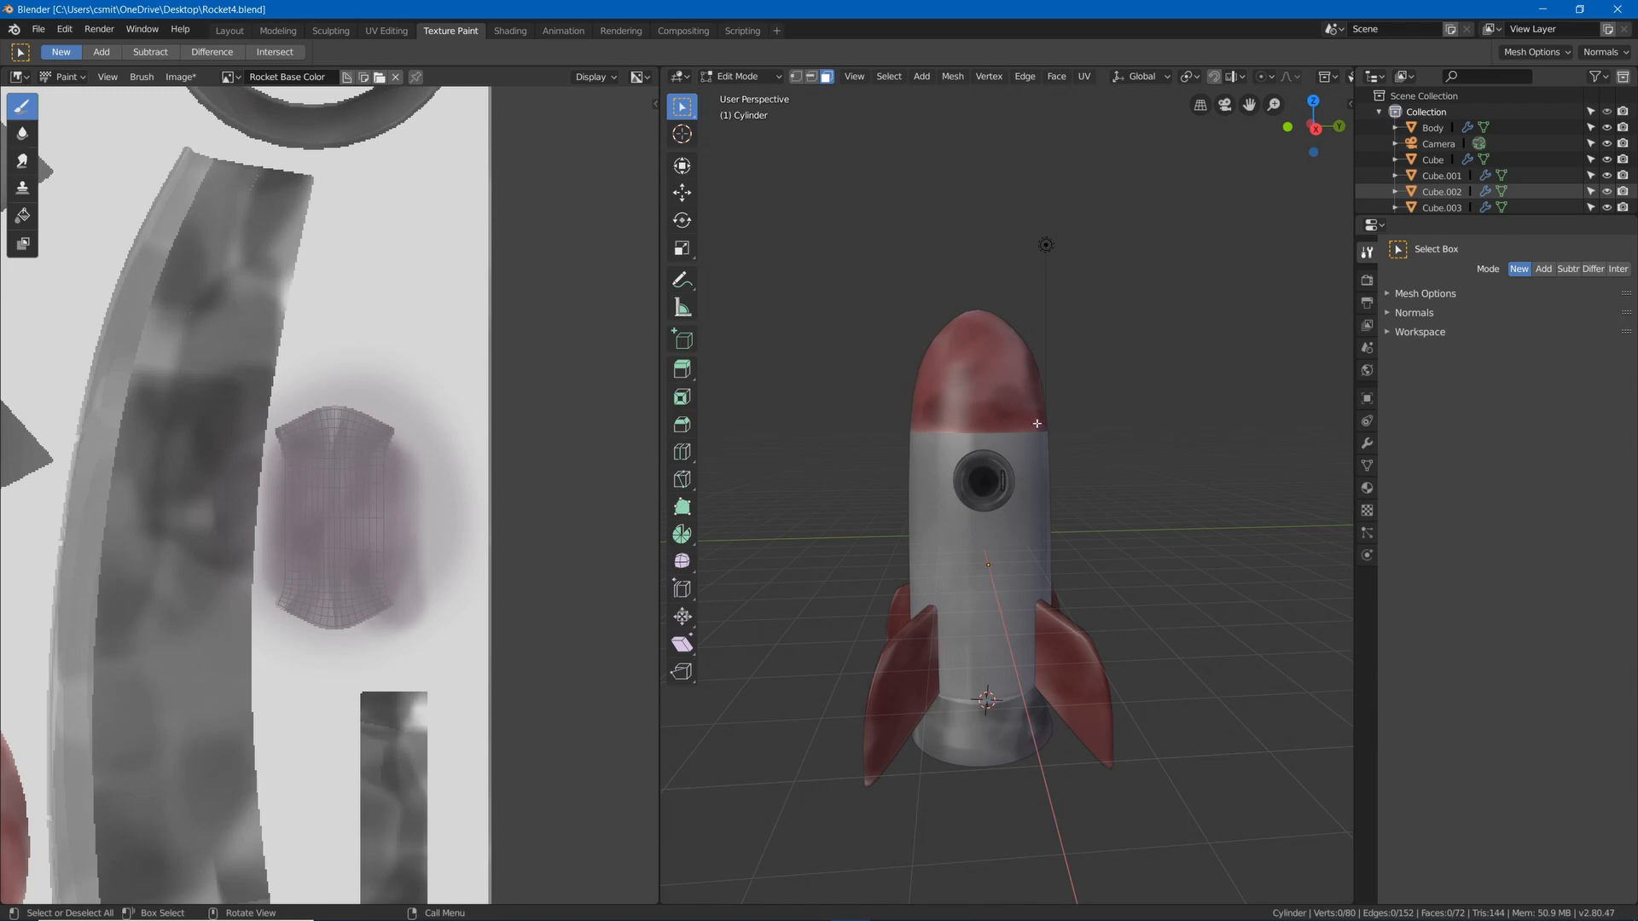
Return to Object Mode, select the rocket body and put it in Texture Paint mode.
key(ctrl+Tab)
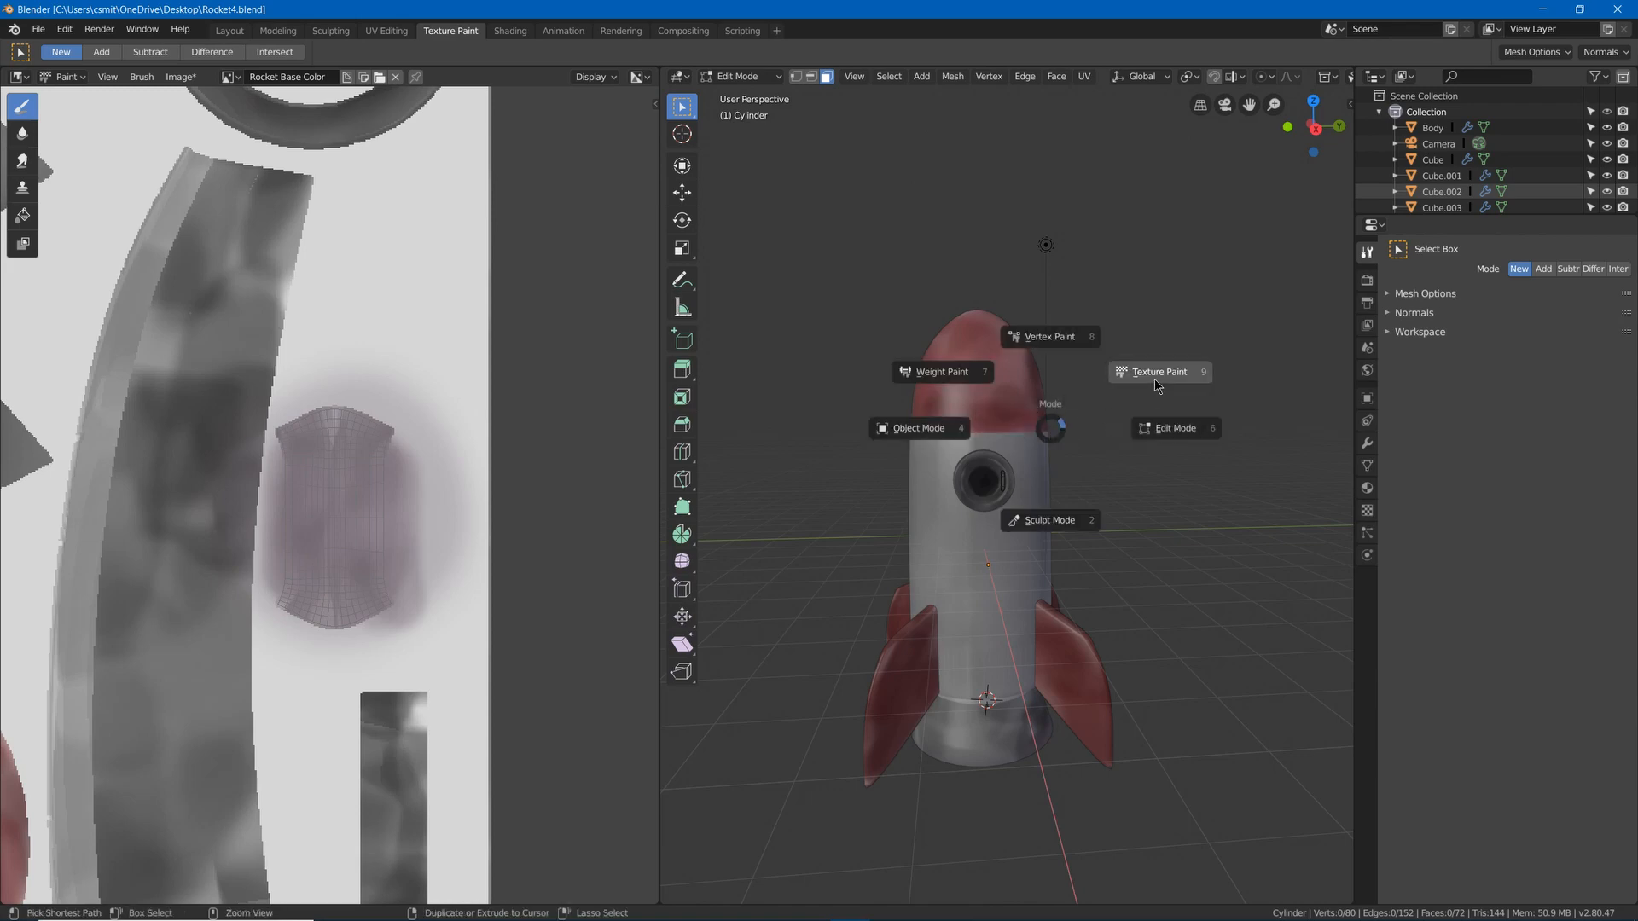
click(920, 430)
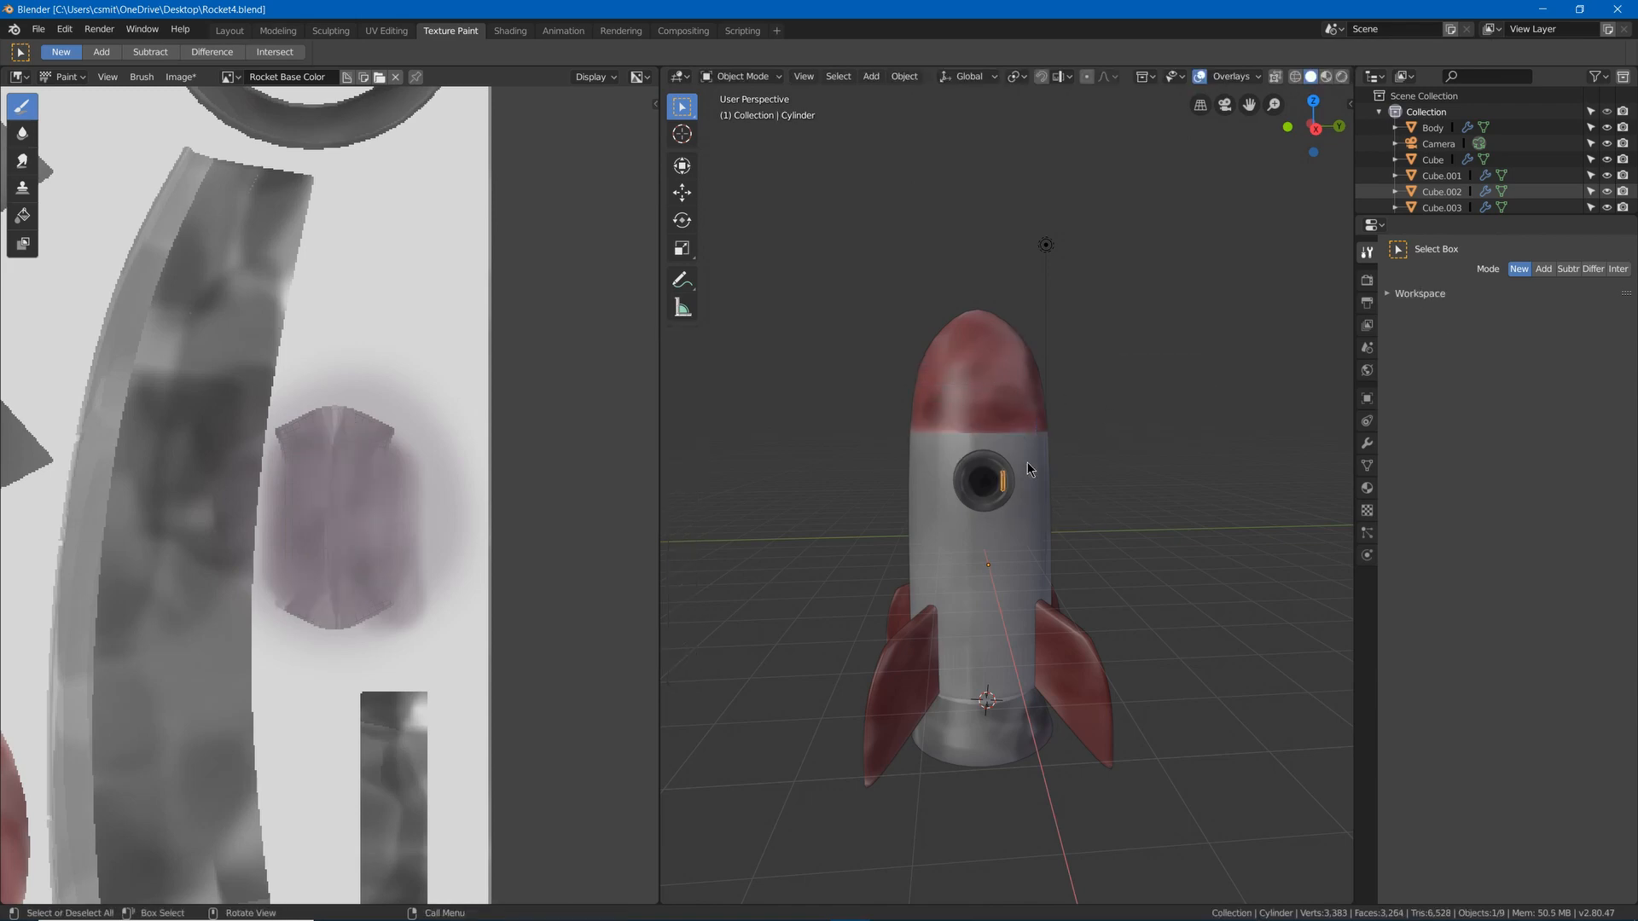
click(1027, 453)
key(ctrl+Tab)
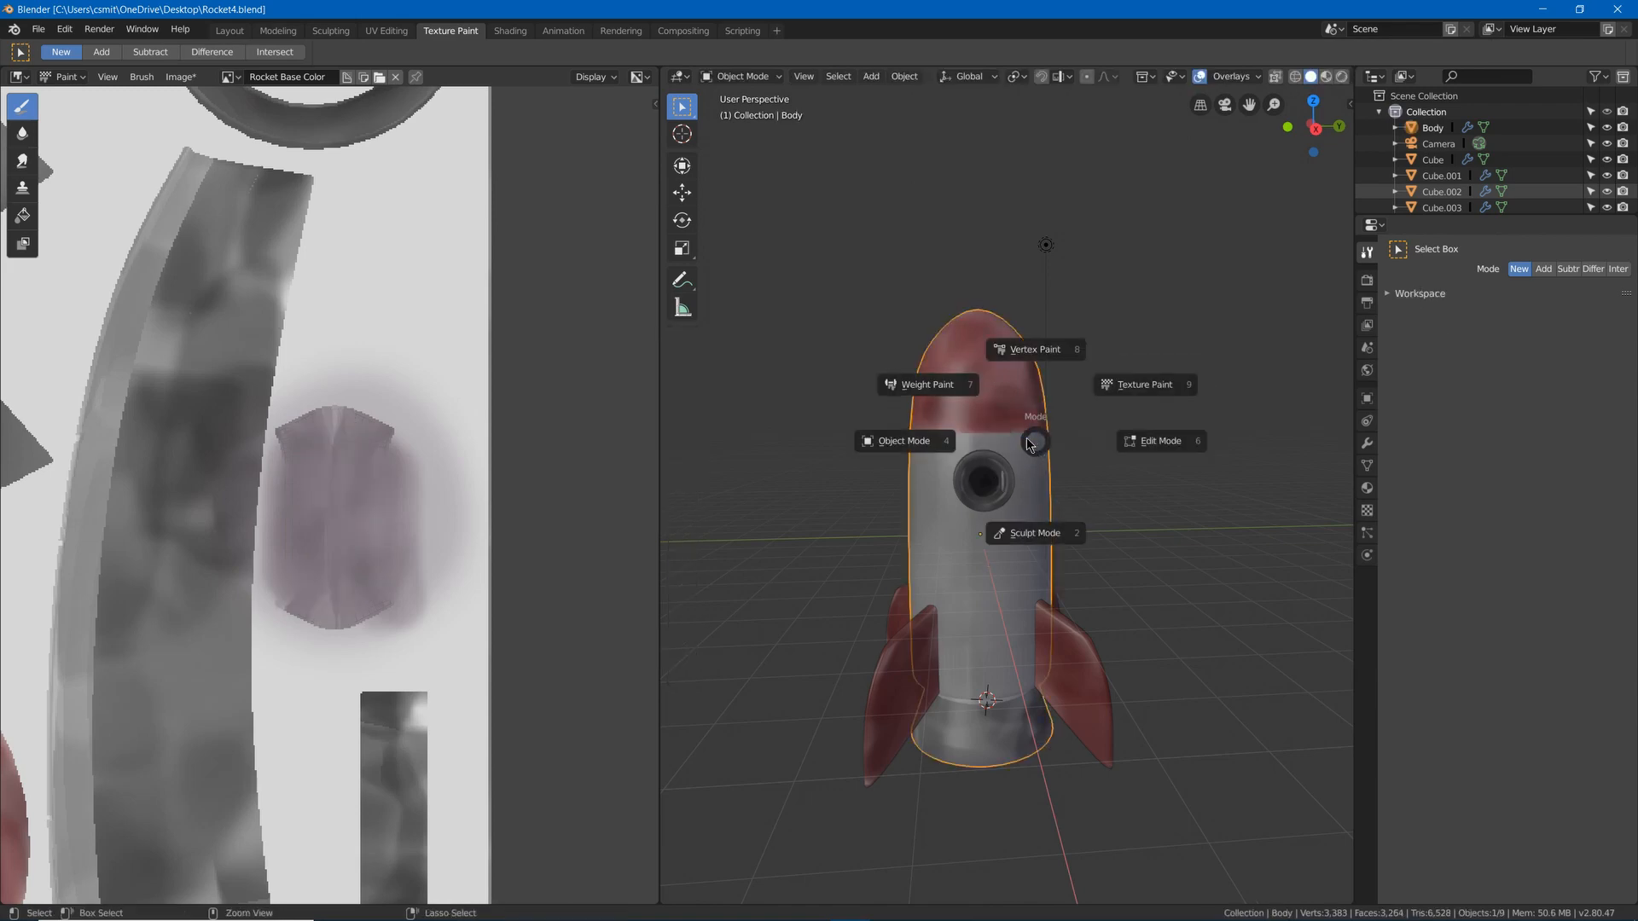
click(1141, 387)
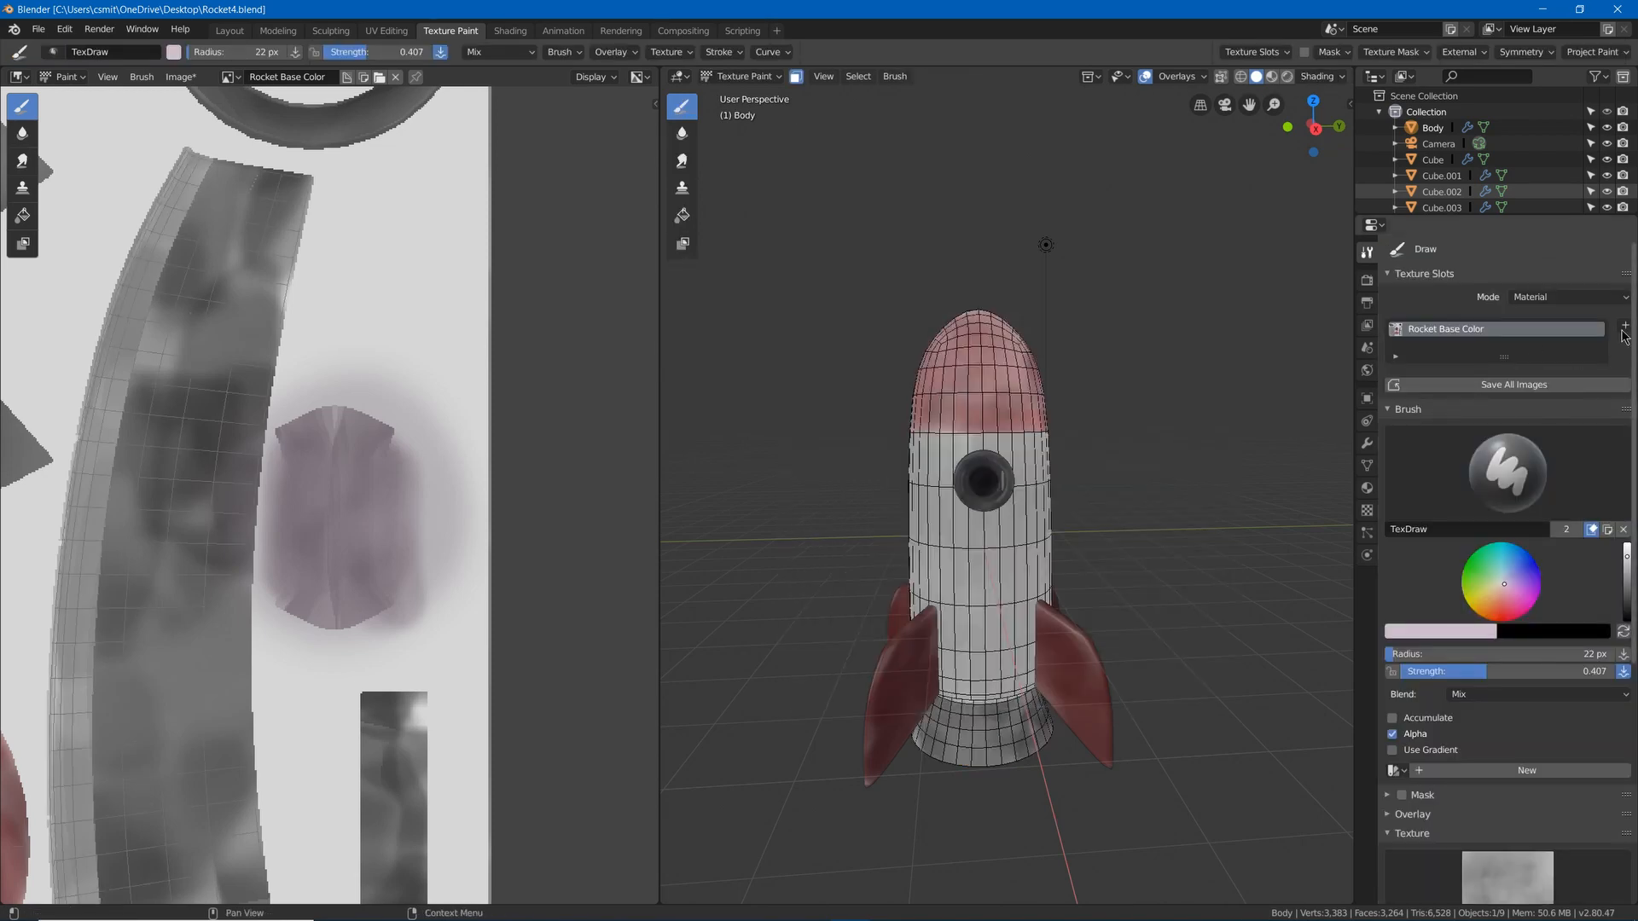
Add a Roughness texture slot to the rocket material and display its image in the image editor.
click(1623, 327)
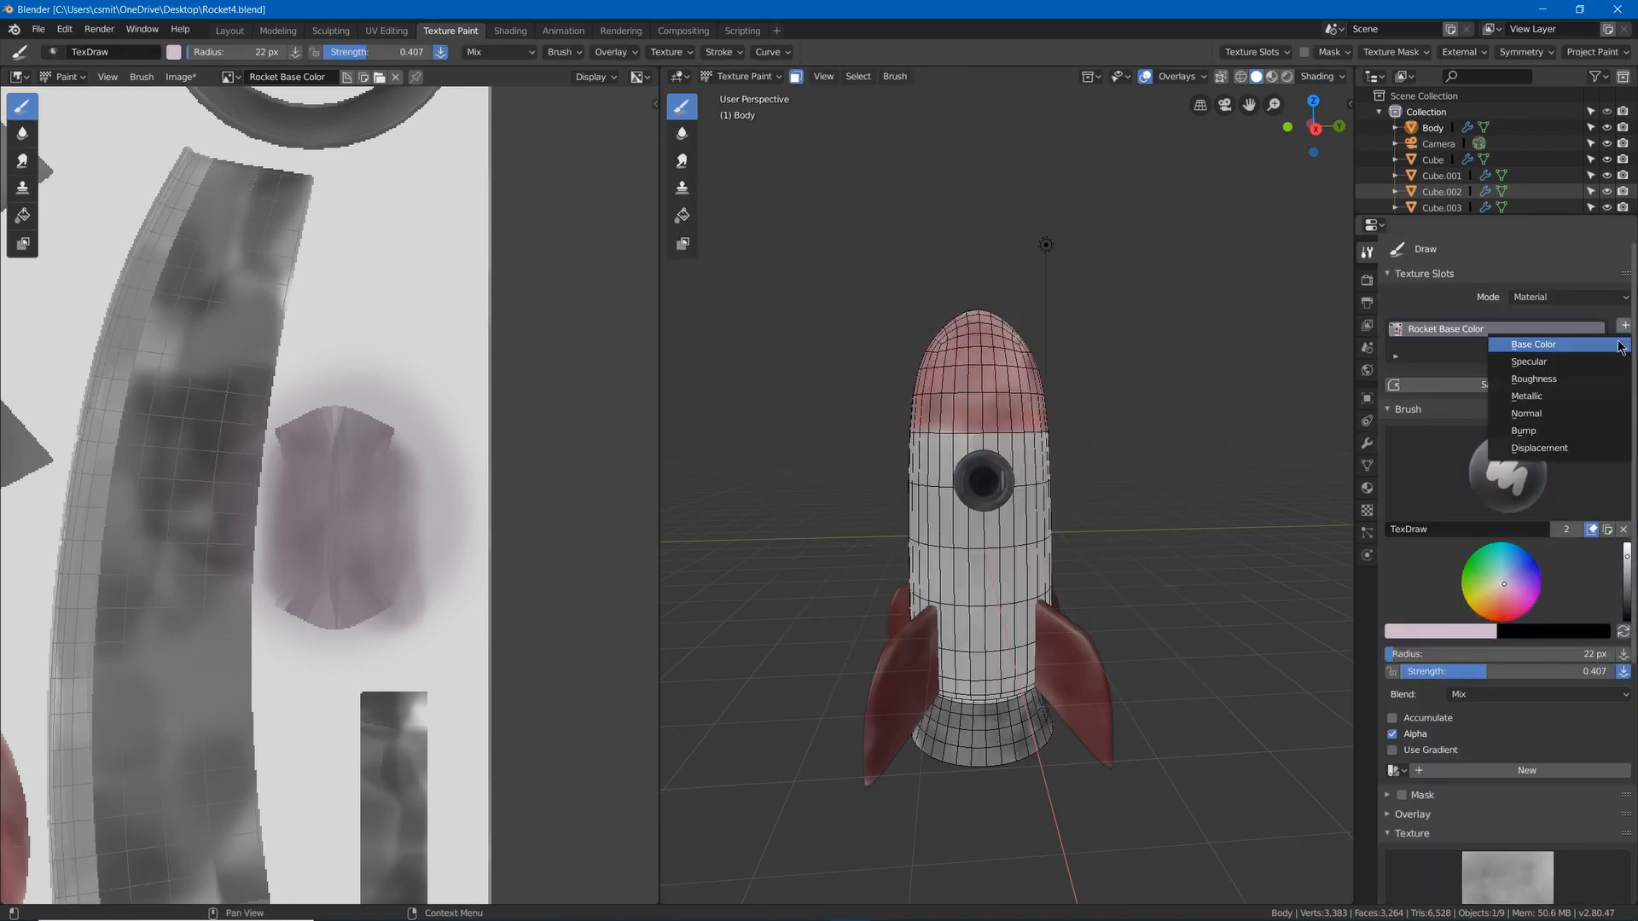
click(1564, 380)
click(1491, 496)
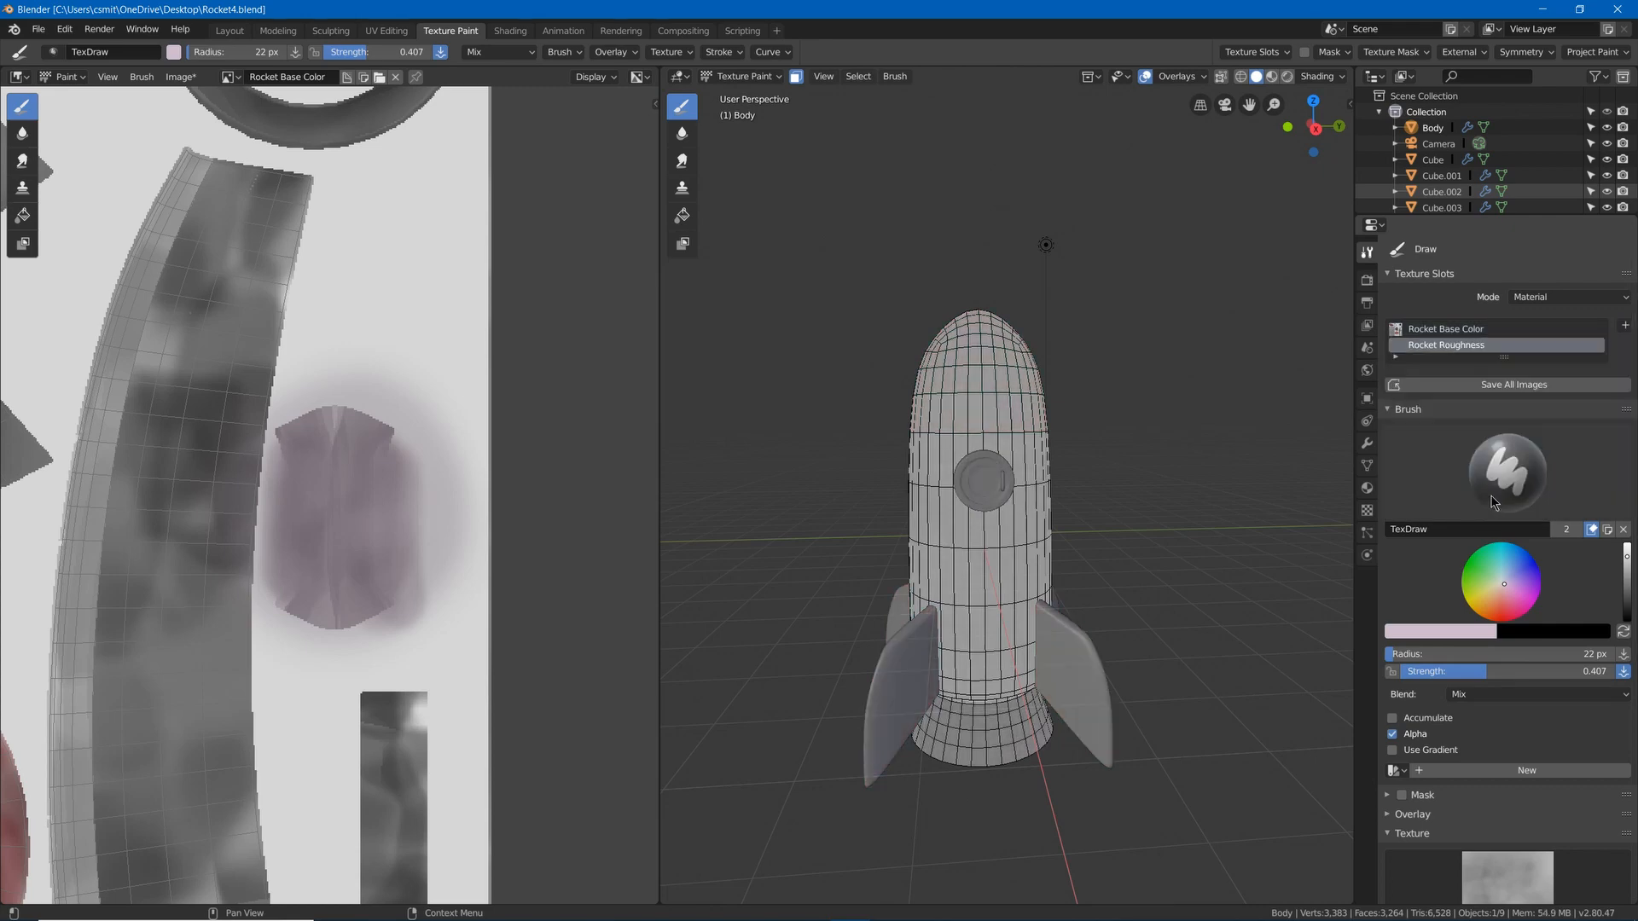
middle_drag(1100, 516, 1041, 521)
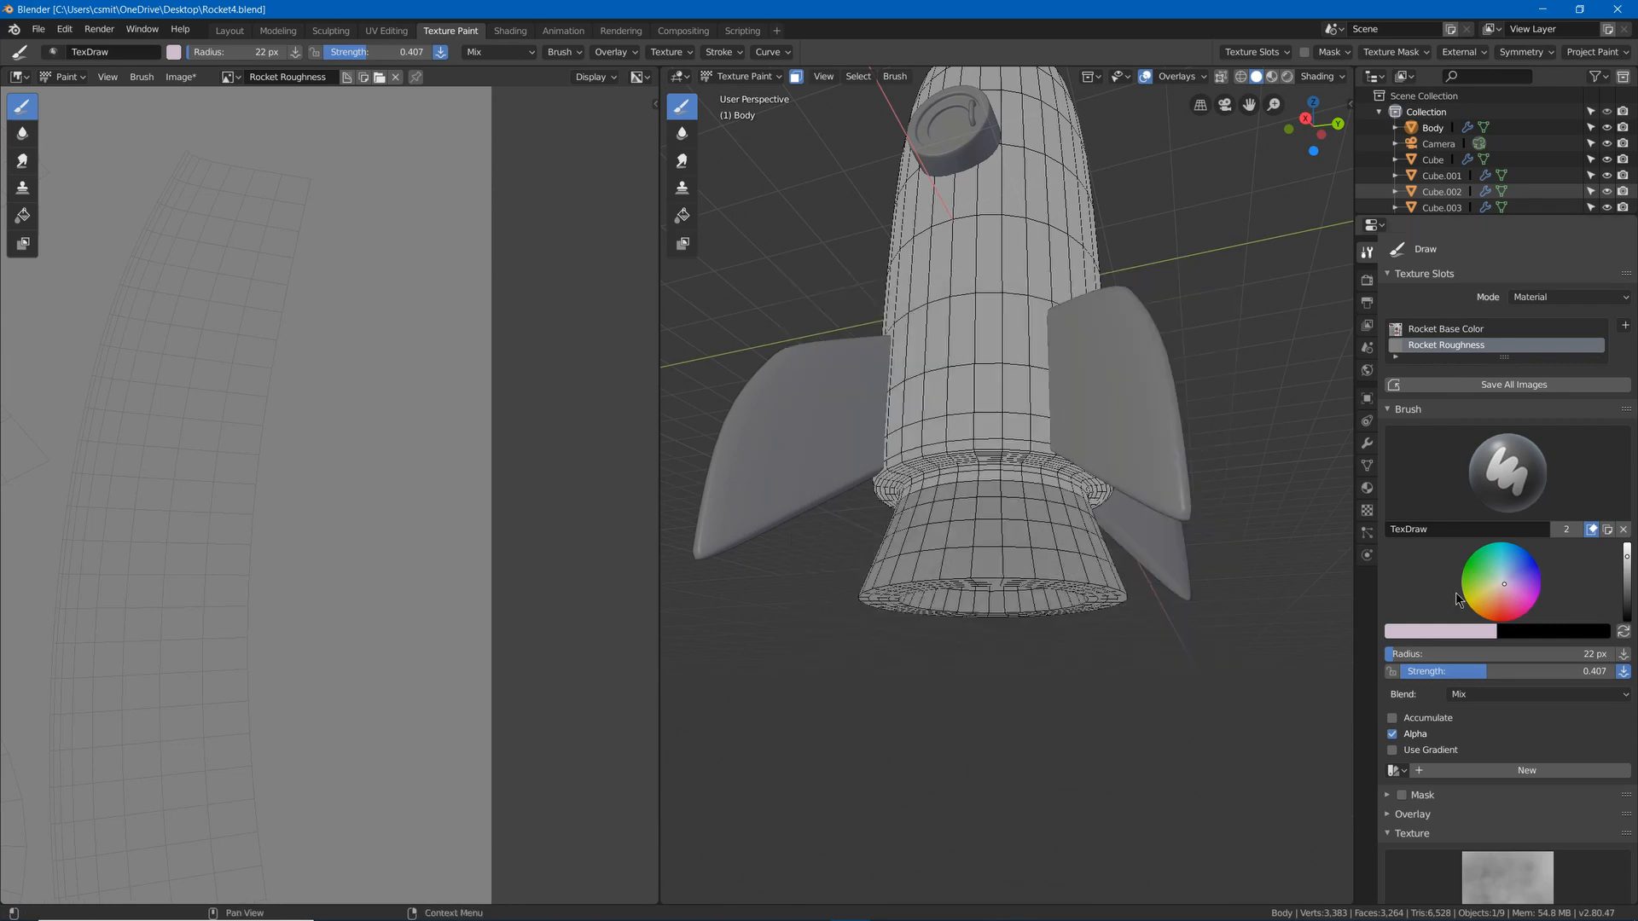
Set the brush color to dark gray and paint a first roughness stroke on the nozzle.
click(1625, 611)
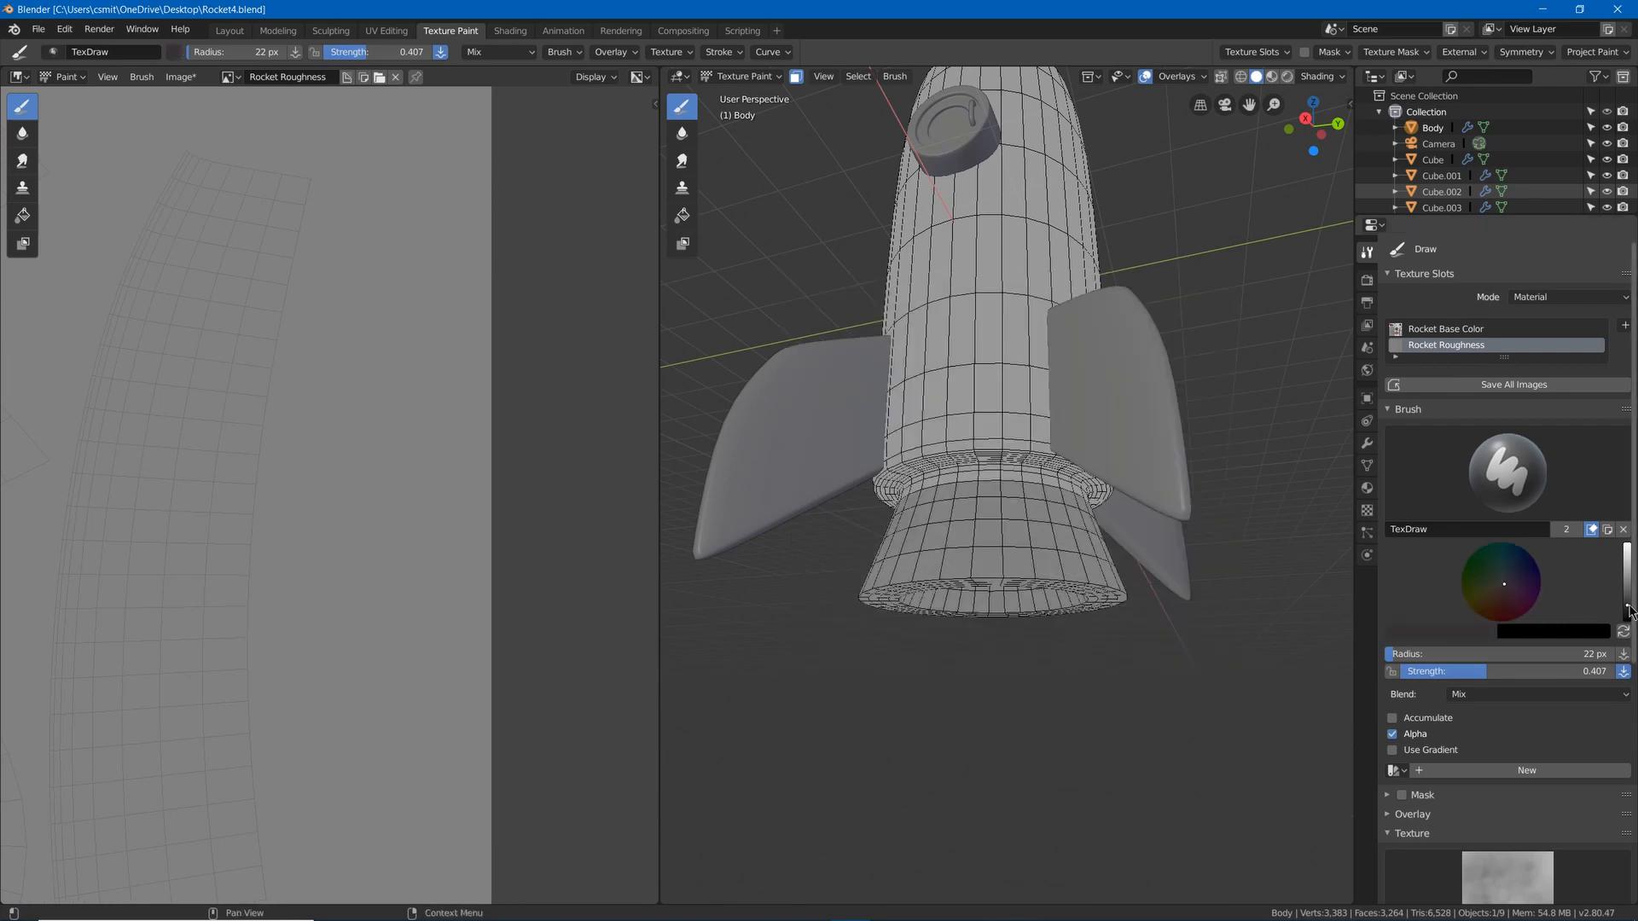
drag(1629, 611, 1628, 603)
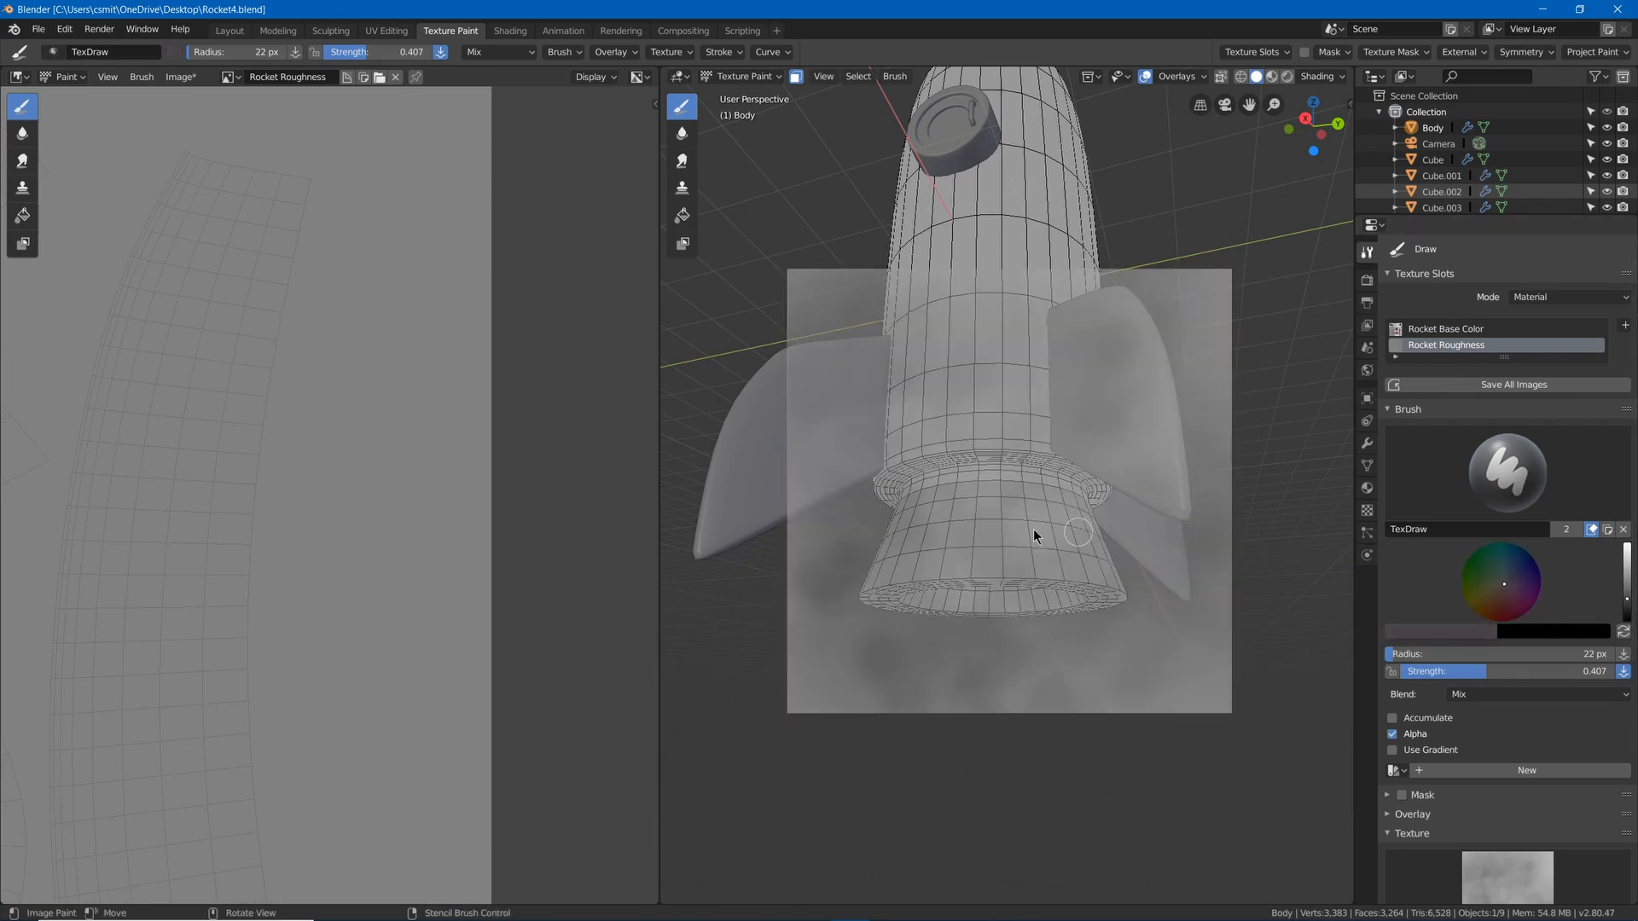
drag(971, 541, 1011, 516)
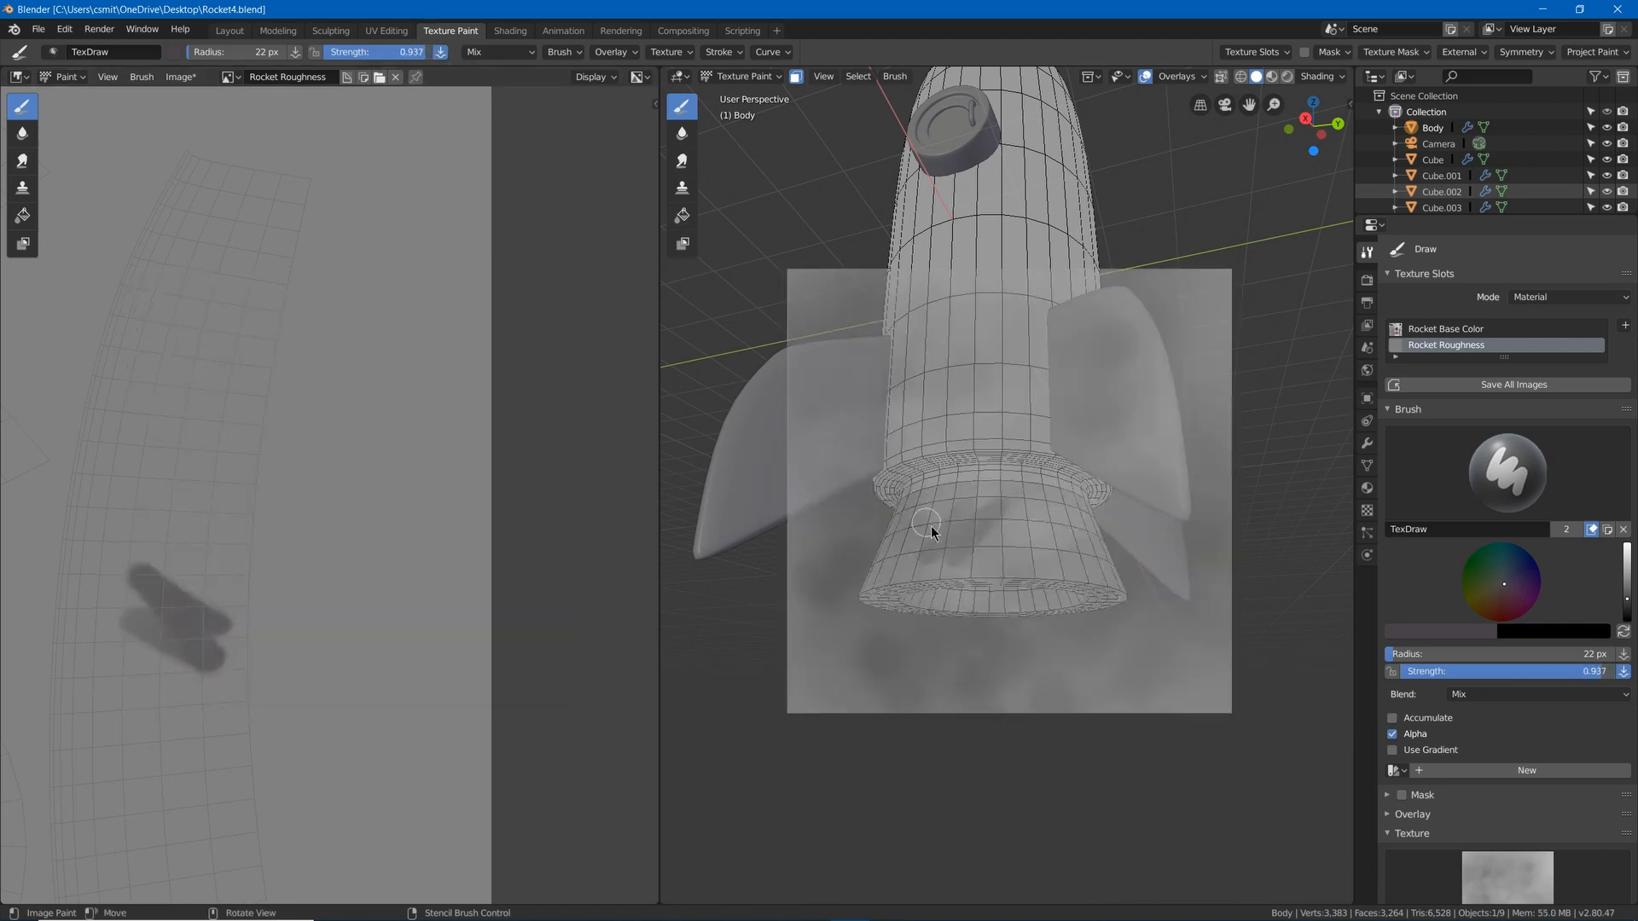
Raise the brush strength to 0.937 and enlarge the brush radius to 101 px.
key(bracketright)
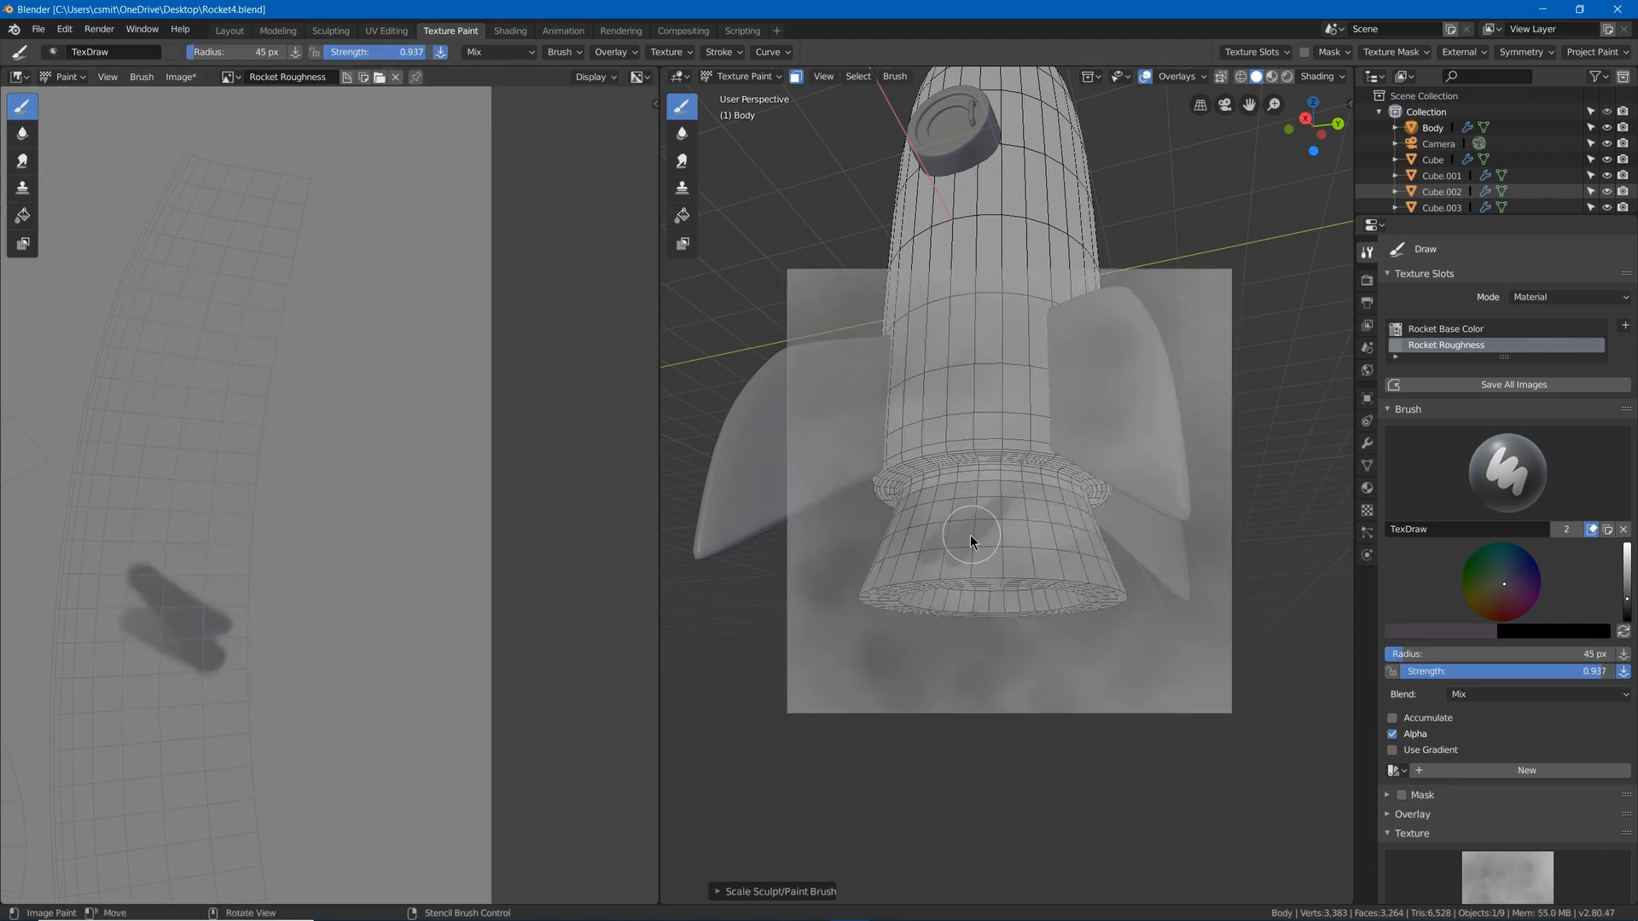
key(bracketright)
key(bracketright)
key(bracketright)
key(bracketright)
key(bracketright)
key(bracketright)
key(bracketright)
key(bracketright)
Paint the whole nozzle dark gray on the roughness texture through the stencil, working around it from several angles.
mouse_move(962, 538)
mouse_down()
mouse_move(938, 537)
mouse_move(1029, 576)
mouse_up()
mouse_move(1029, 573)
middle_down()
mouse_move(1034, 484)
mouse_move(1050, 477)
middle_up()
mouse_move(906, 440)
mouse_down()
mouse_move(1051, 422)
mouse_move(969, 482)
mouse_up()
mouse_move(974, 483)
middle_down()
mouse_move(1107, 459)
mouse_move(1194, 543)
middle_up()
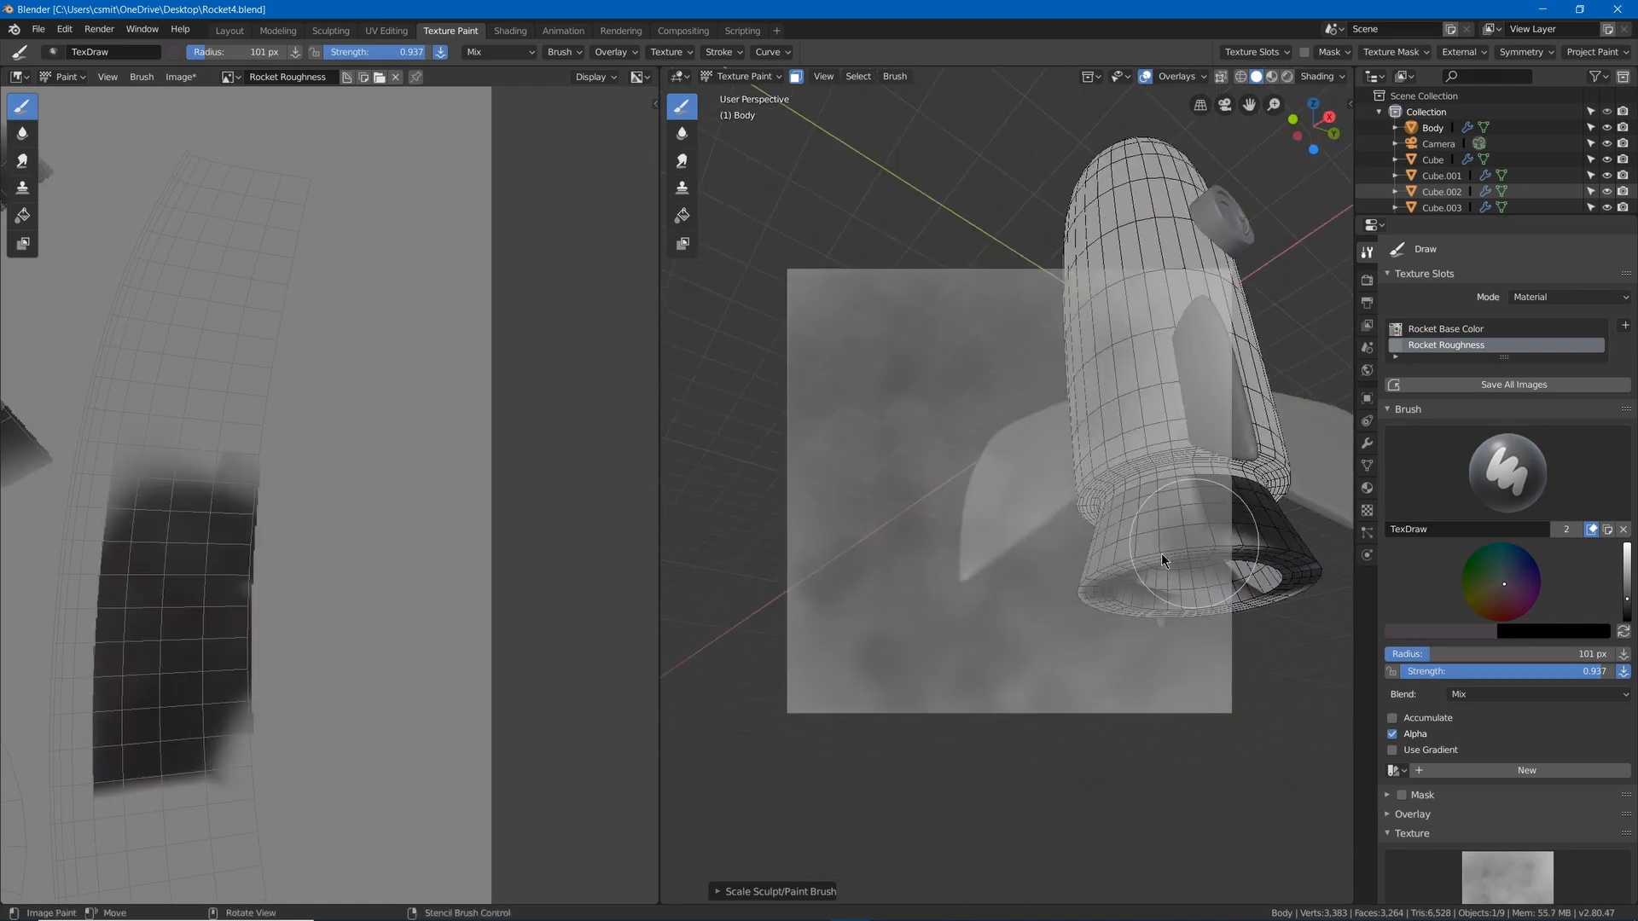
mouse_move(1194, 543)
mouse_down()
mouse_move(1150, 526)
mouse_move(1135, 539)
mouse_up()
middle_drag(1117, 541, 1037, 546)
mouse_move(972, 499)
mouse_down()
mouse_move(1019, 535)
mouse_move(1048, 519)
mouse_up()
mouse_move(1015, 515)
middle_down()
mouse_move(1078, 503)
mouse_move(1138, 549)
middle_up()
drag(1100, 563, 1045, 555)
middle_drag(1096, 554, 1041, 567)
drag(1041, 566, 994, 545)
mouse_move(994, 529)
middle_down()
mouse_move(892, 457)
mouse_move(1052, 434)
mouse_move(855, 403)
mouse_move(925, 392)
mouse_move(1093, 575)
mouse_move(890, 457)
mouse_move(1023, 541)
middle_up()
Invert the body's face selection in Edit Mode so that everything except the nozzle is selected.
key(Tab)
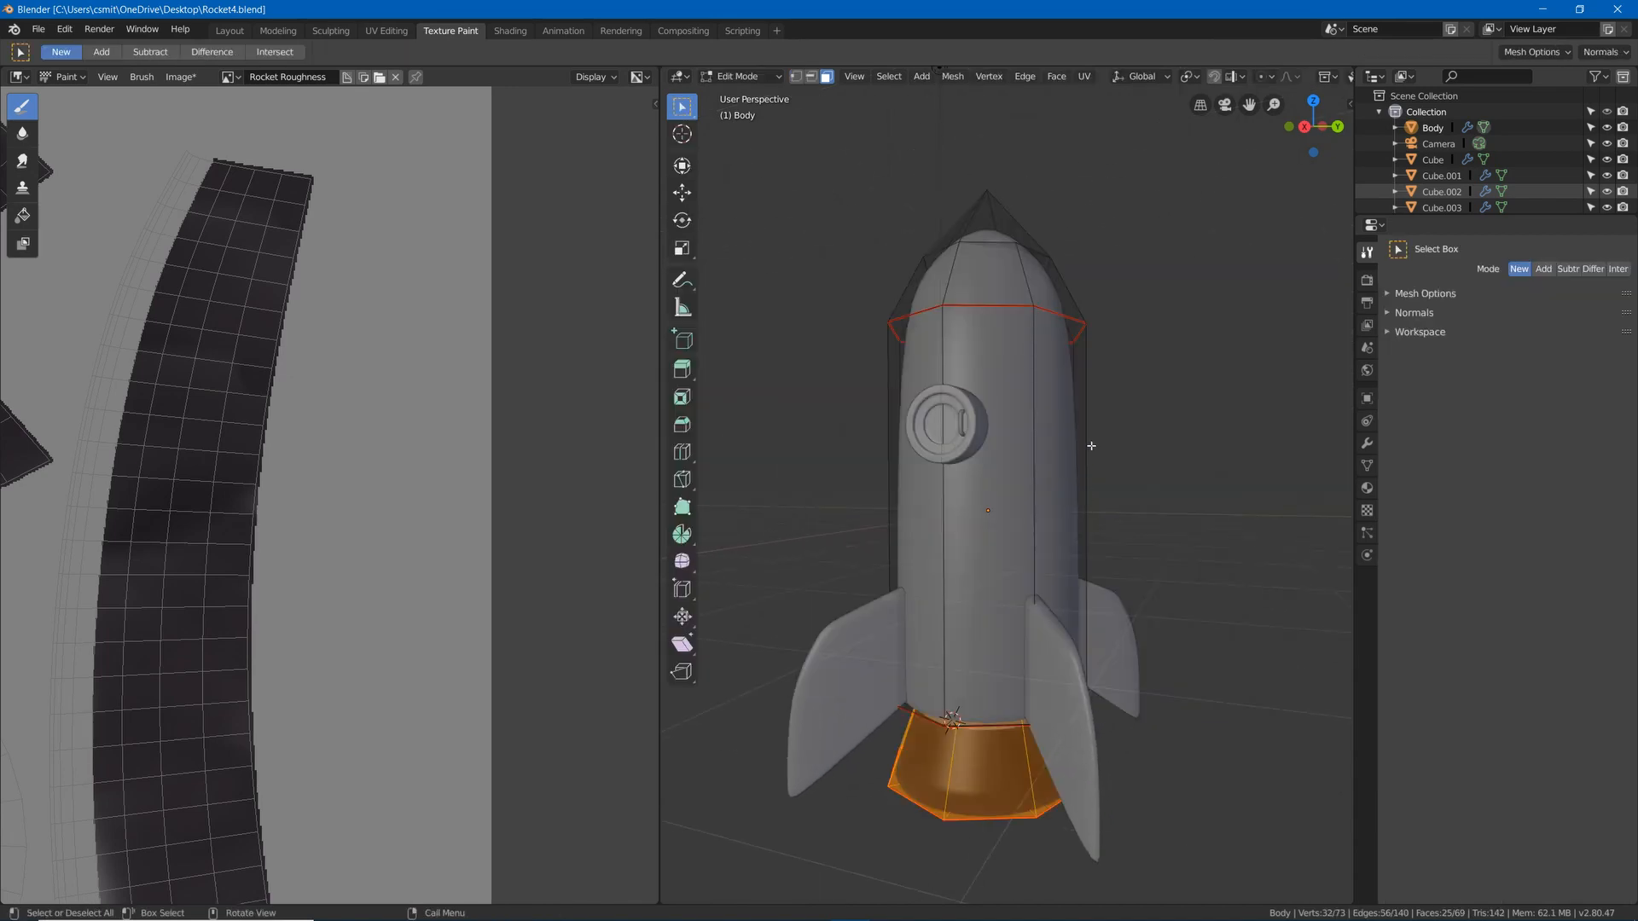
key(ctrl)
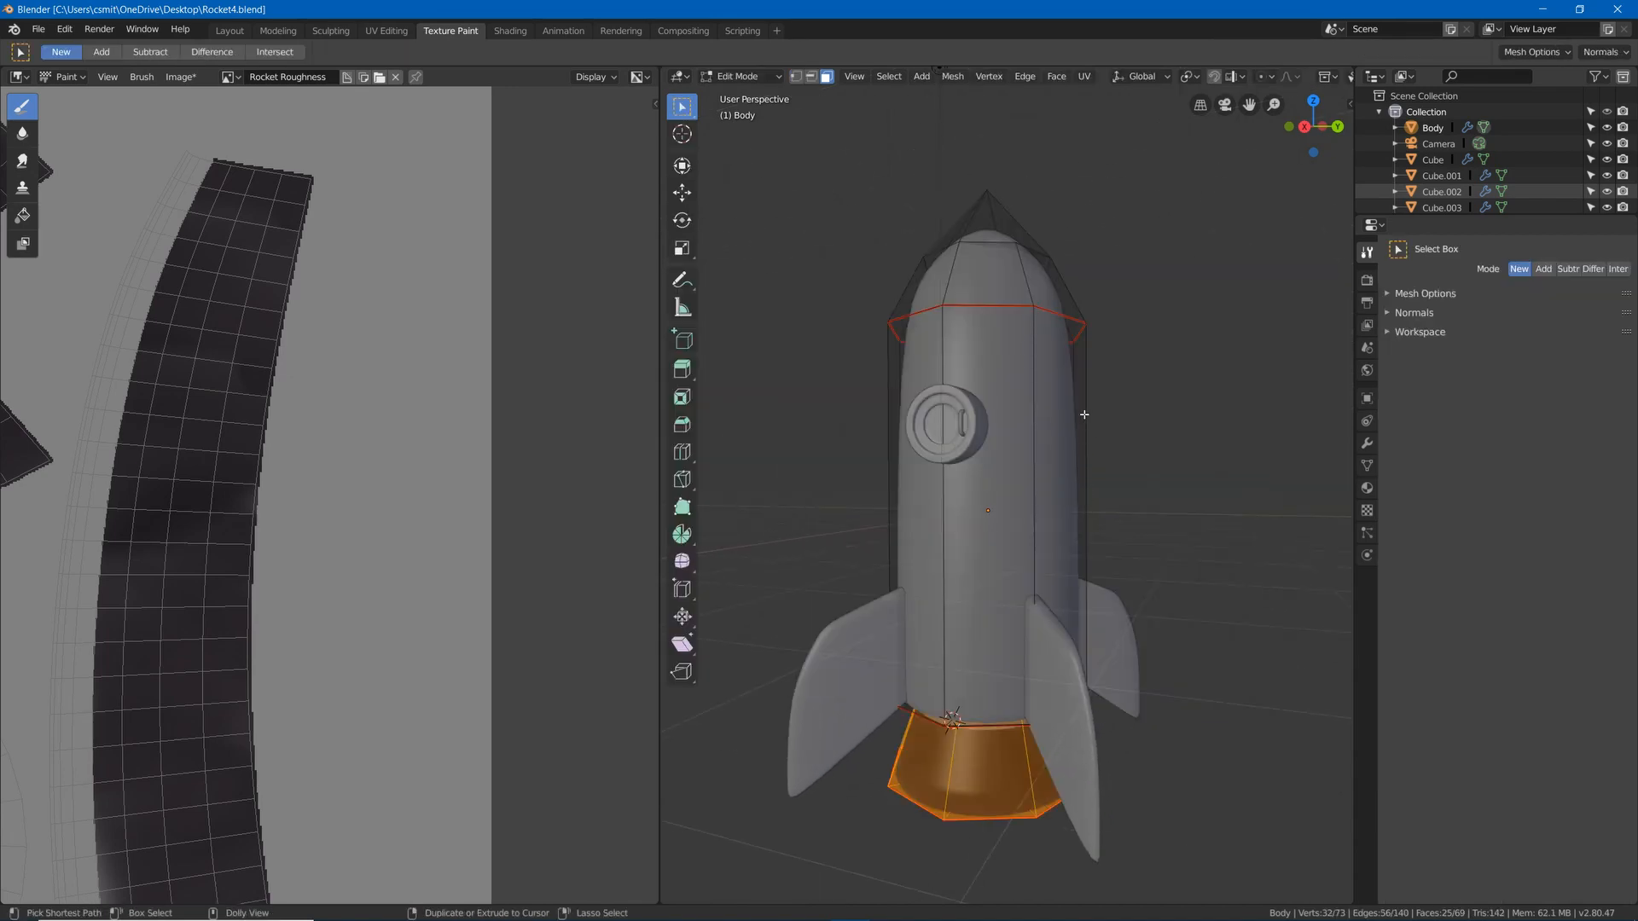
key(ctrl+i)
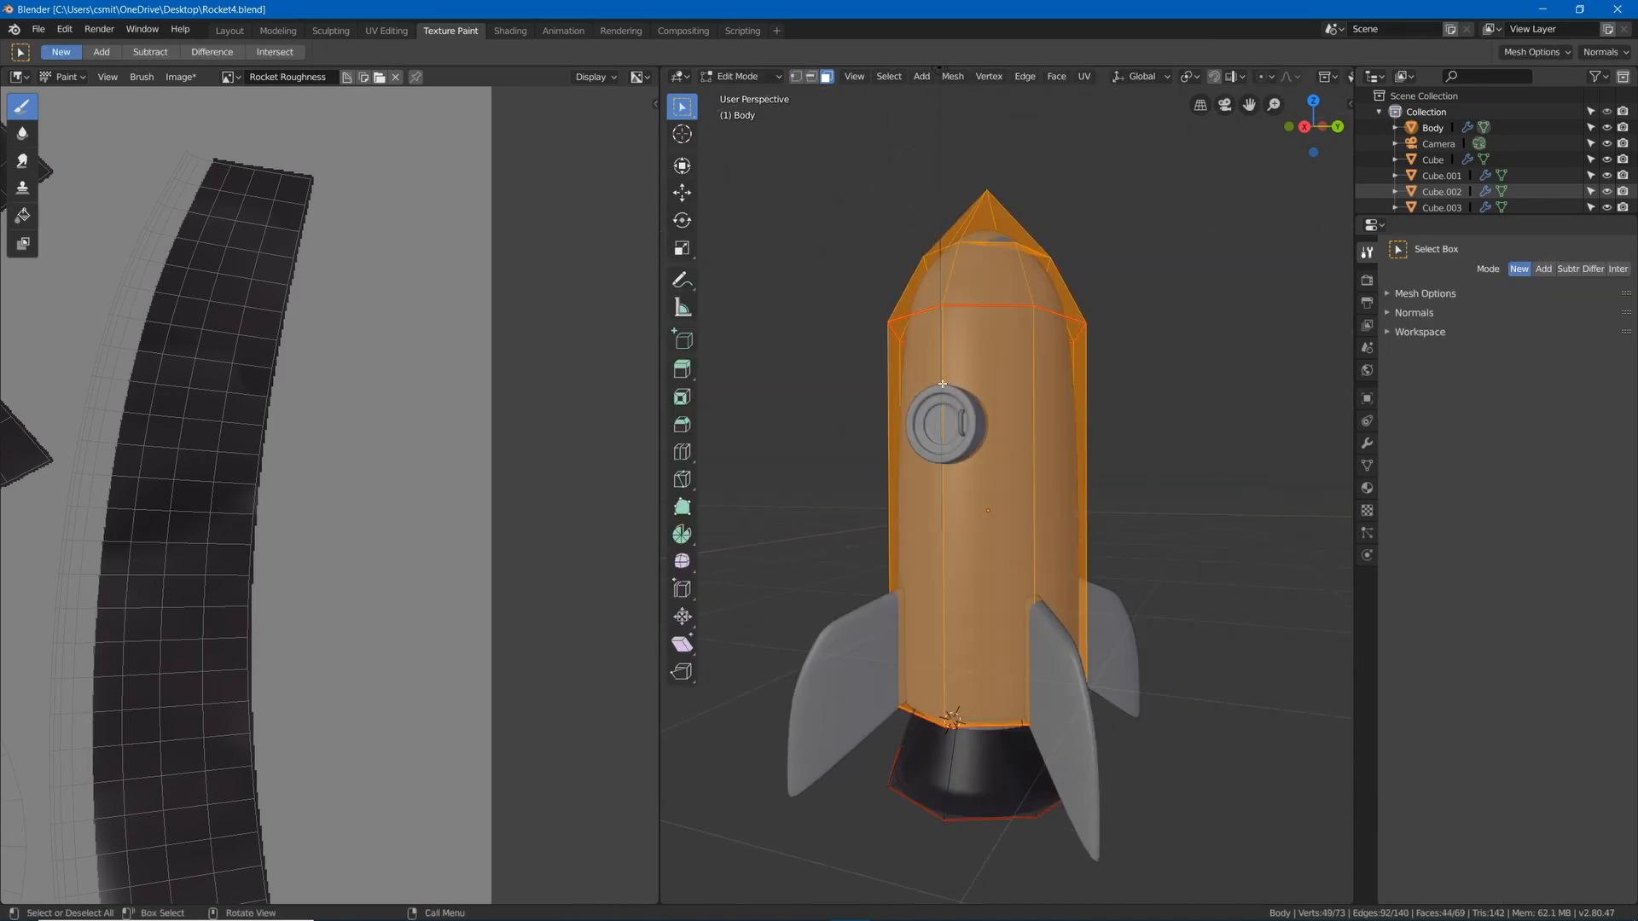
Back in Texture Paint, set a light gray brush color and 57 px radius, and paint the body's roughness through the stencil from all sides.
key(Tab)
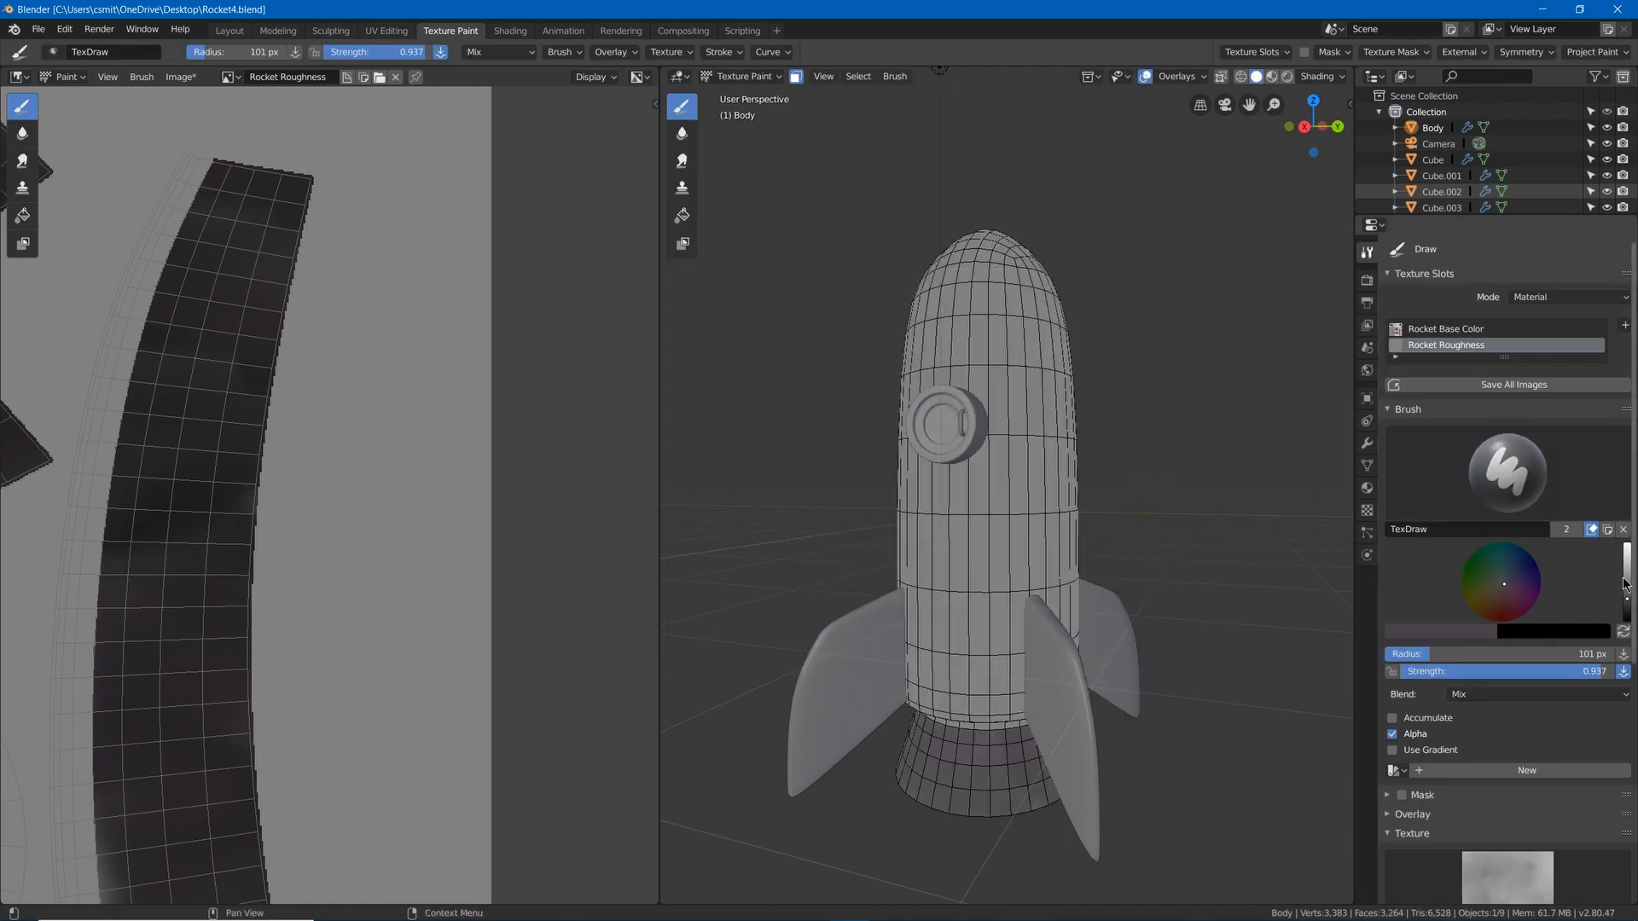
drag(1629, 577, 1626, 565)
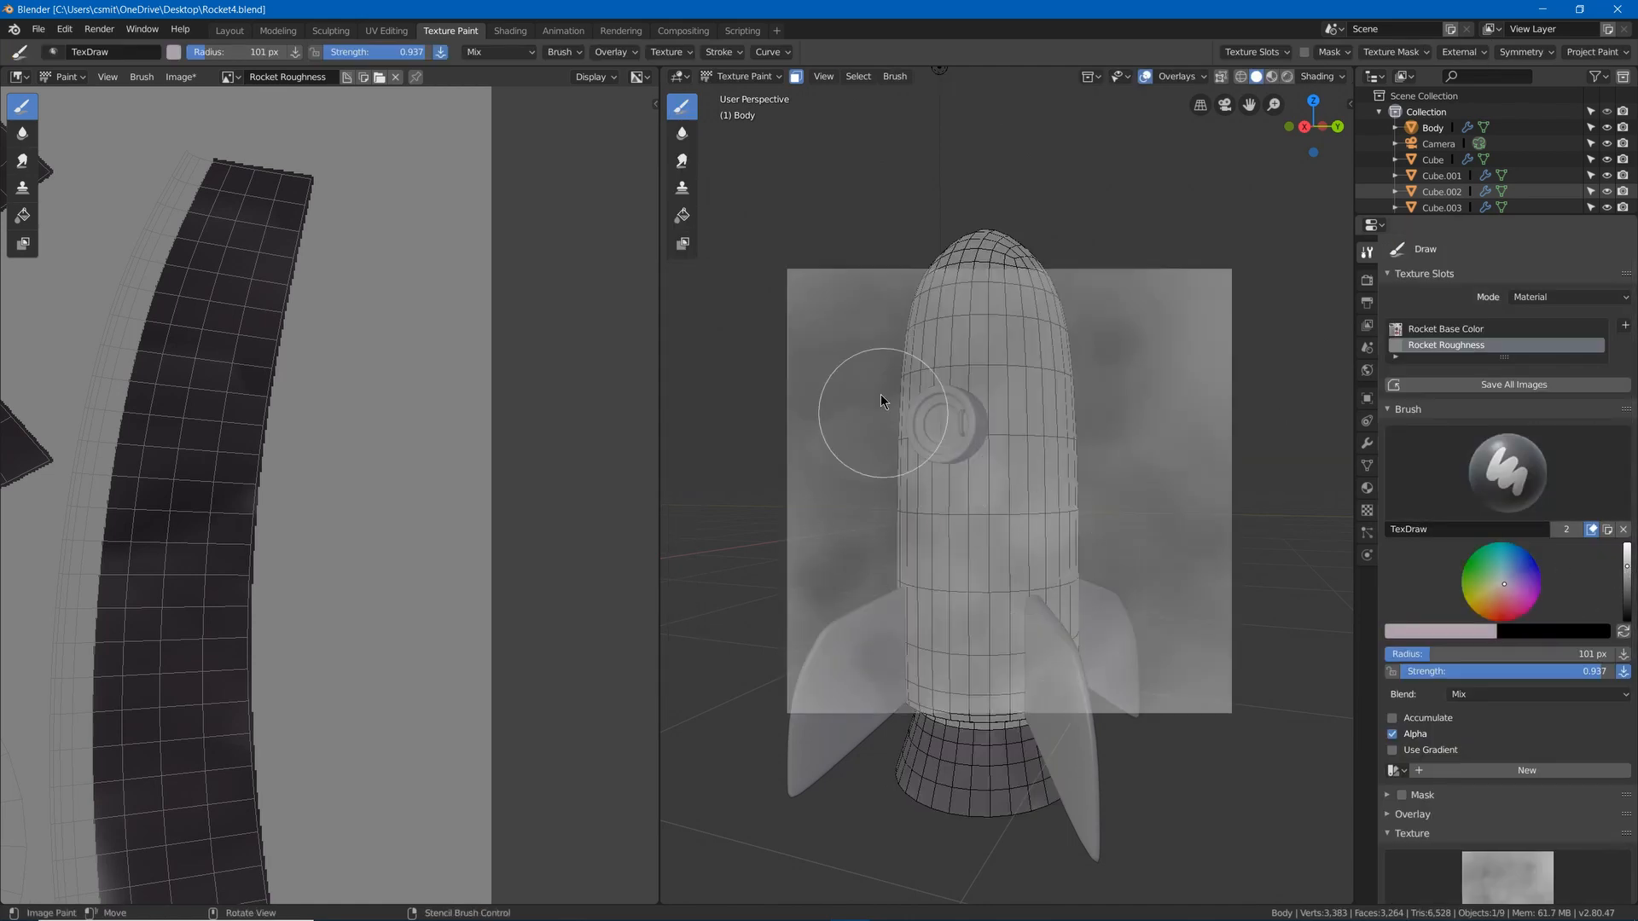
scroll(944, 463, down, 2)
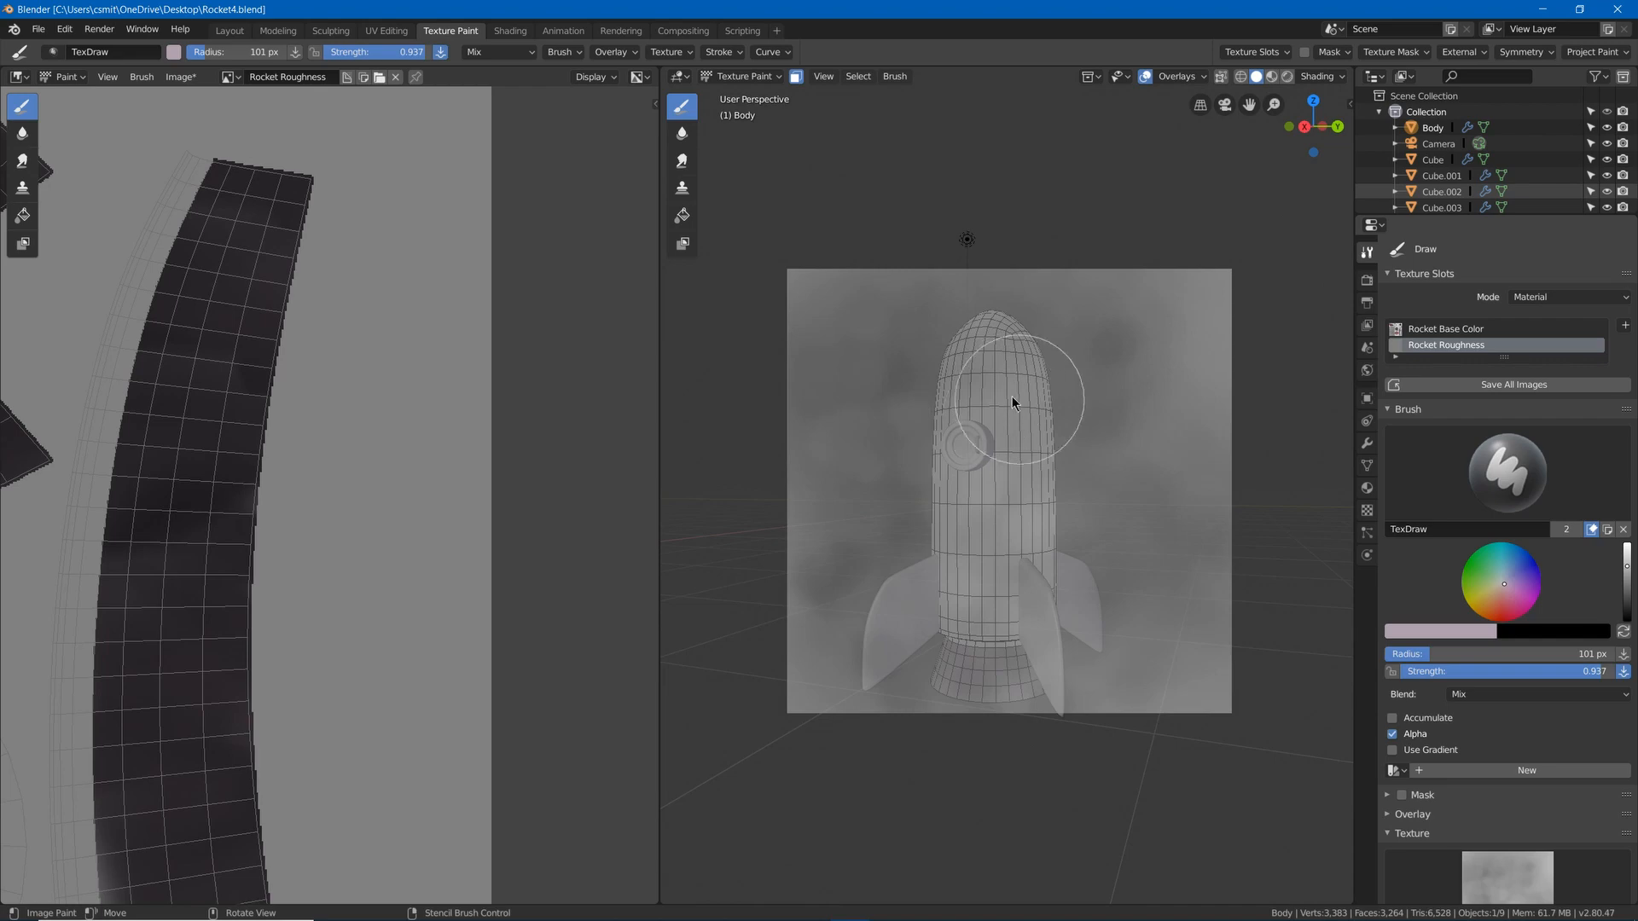
key(bracketleft)
key(bracketleft)
key(bracketleft)
key(bracketleft)
key(bracketleft)
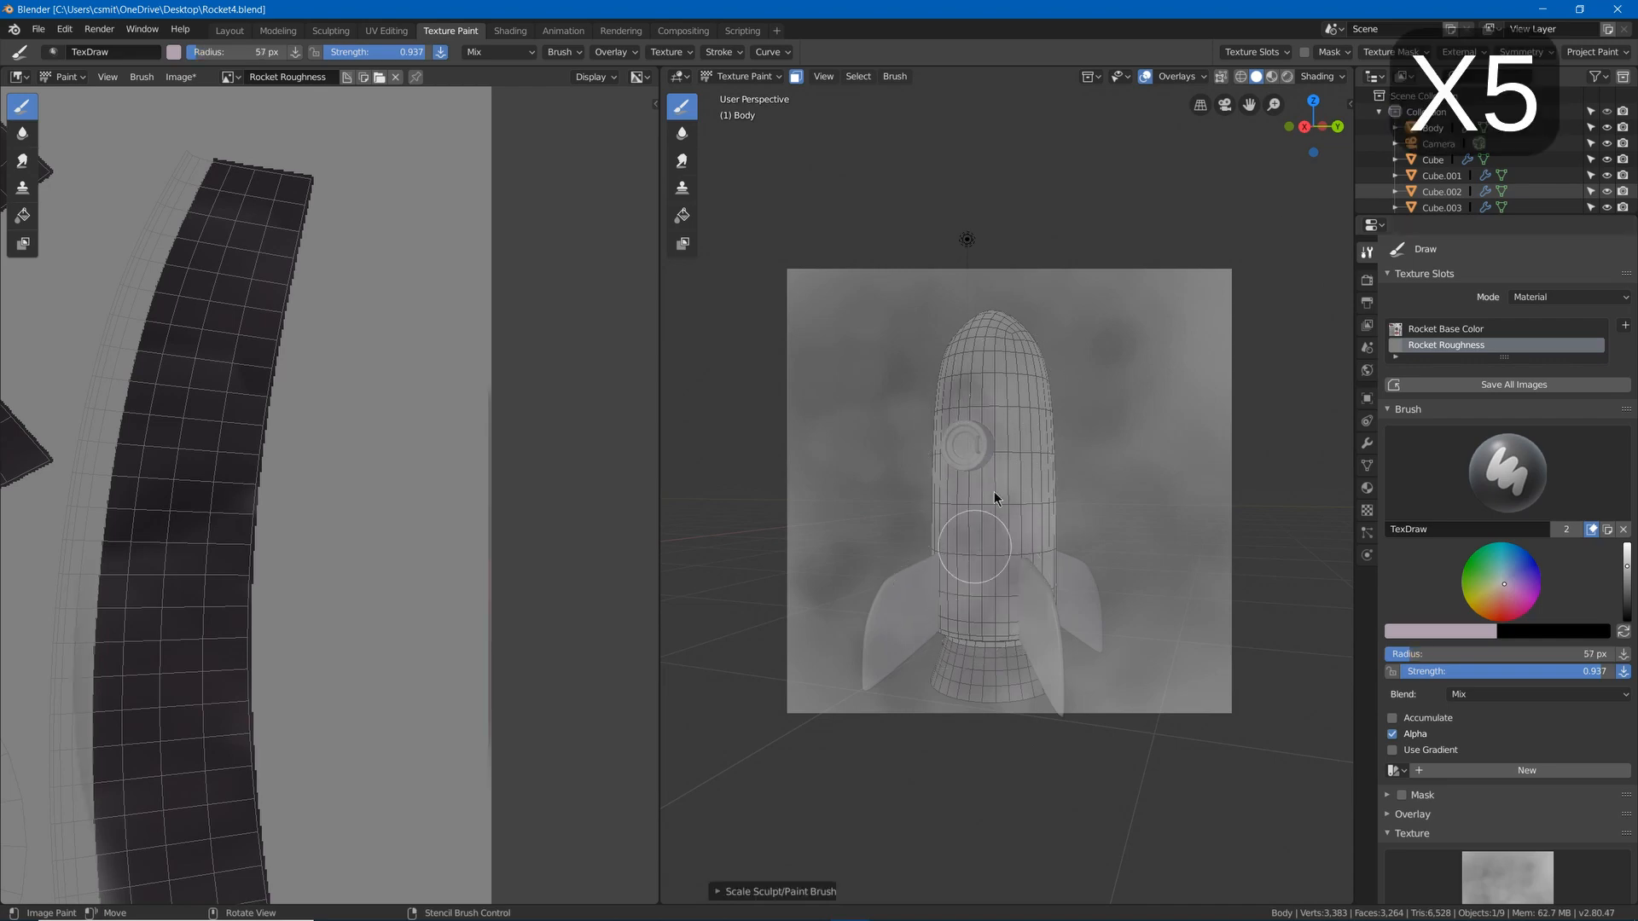
middle_drag(994, 499, 1032, 424)
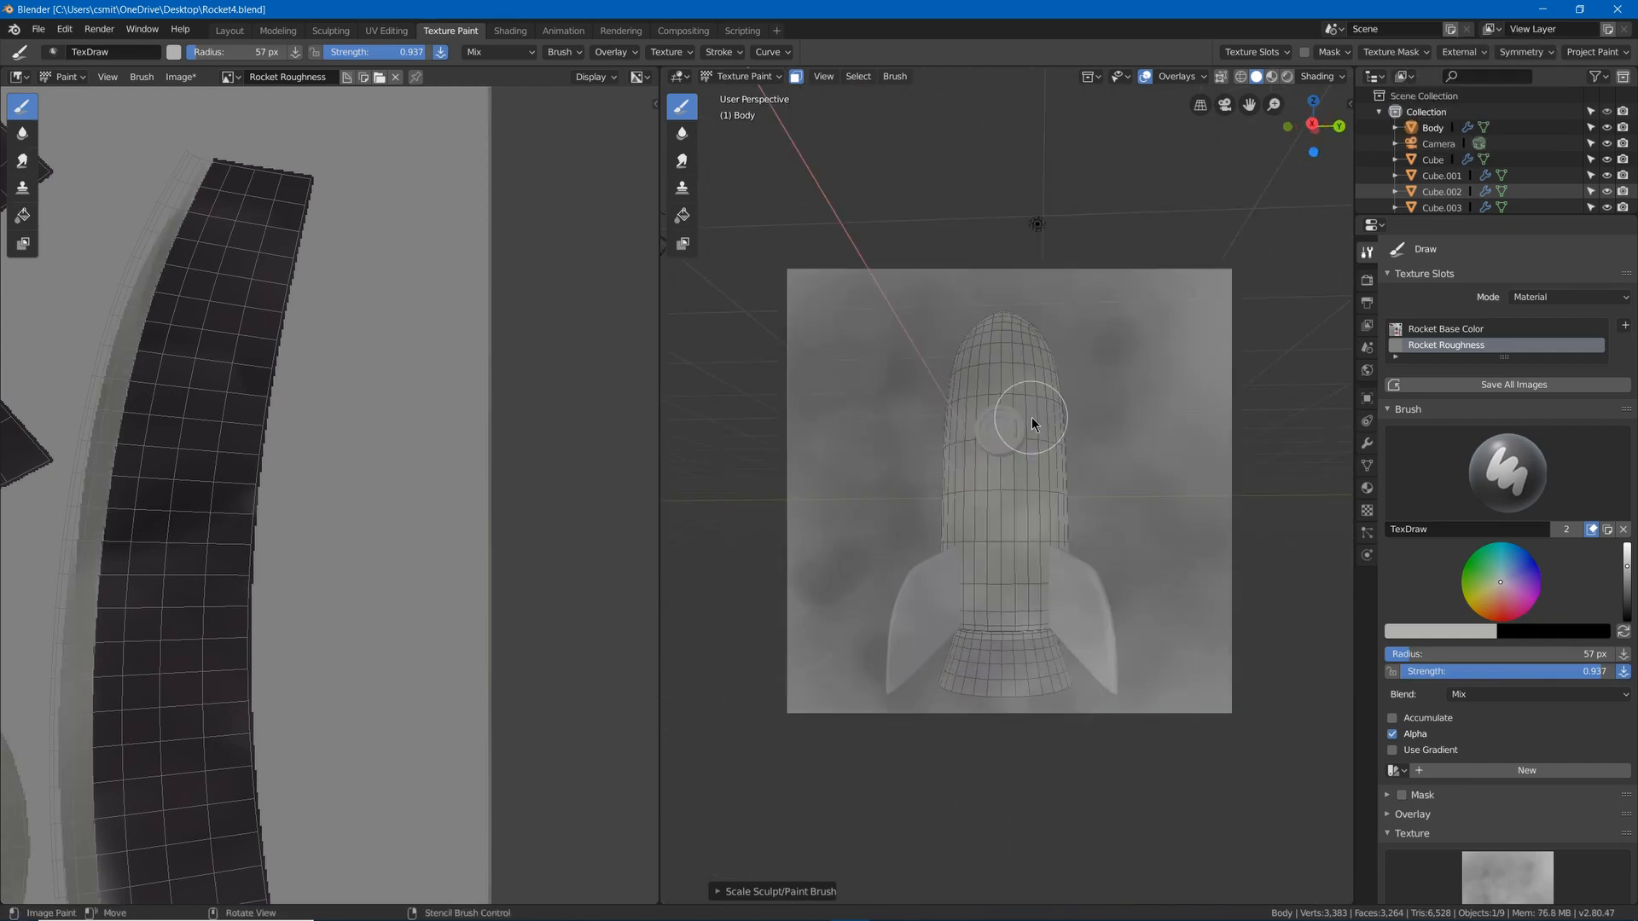
Select the fin Cube.002 in Object Mode and texture paint it light gray on the roughness map from several angles.
key(ctrl+Tab)
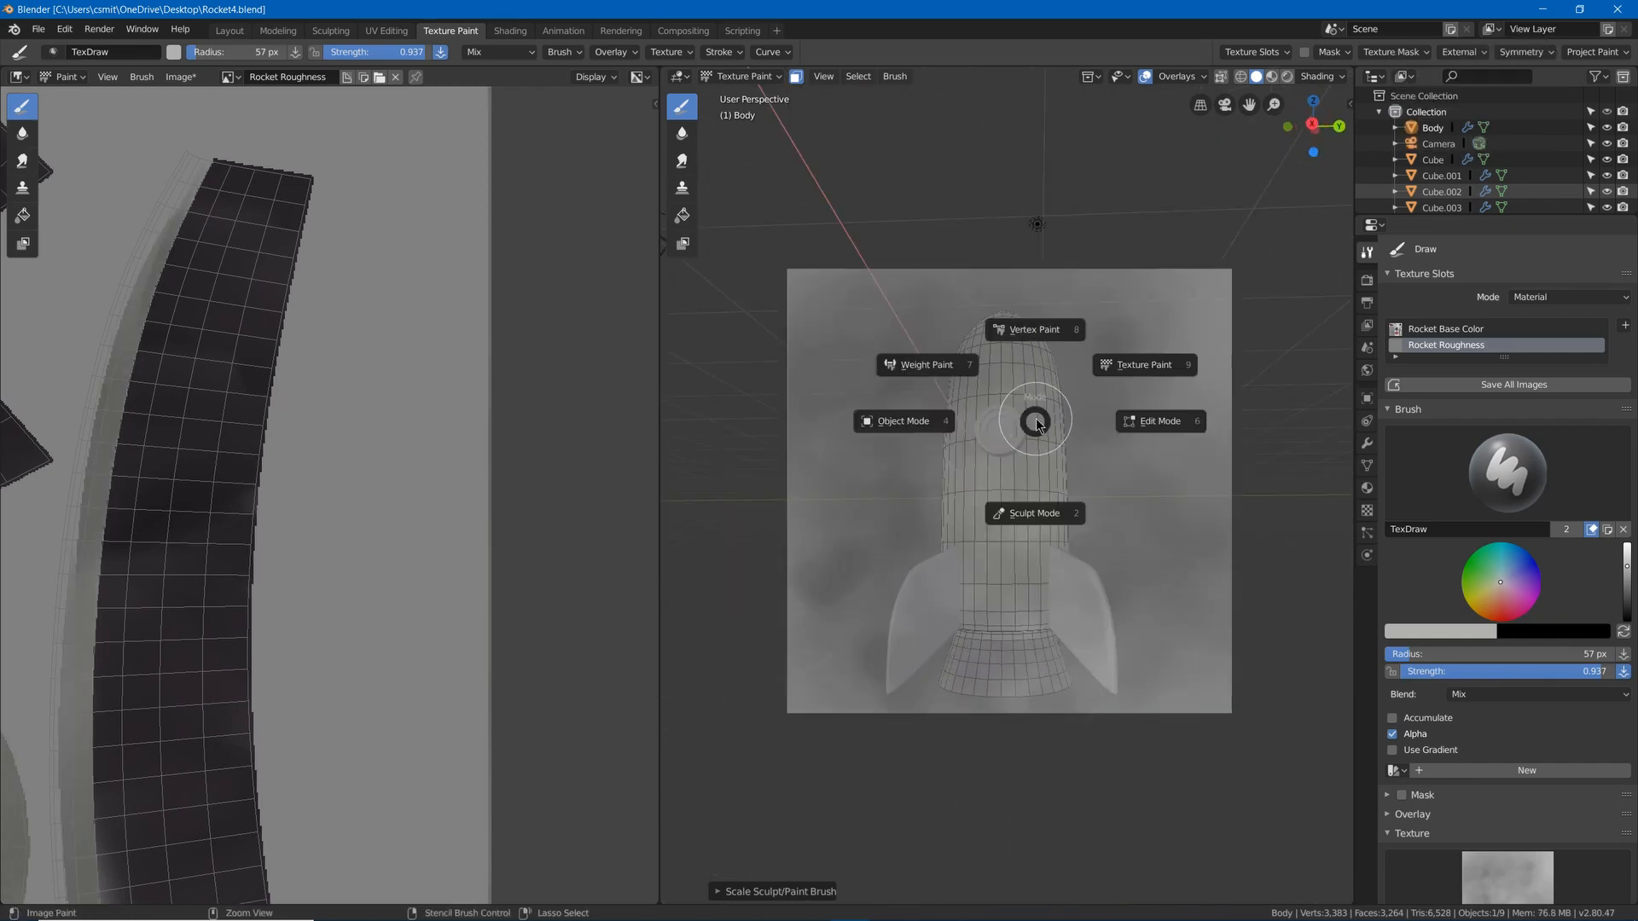
click(929, 423)
click(919, 587)
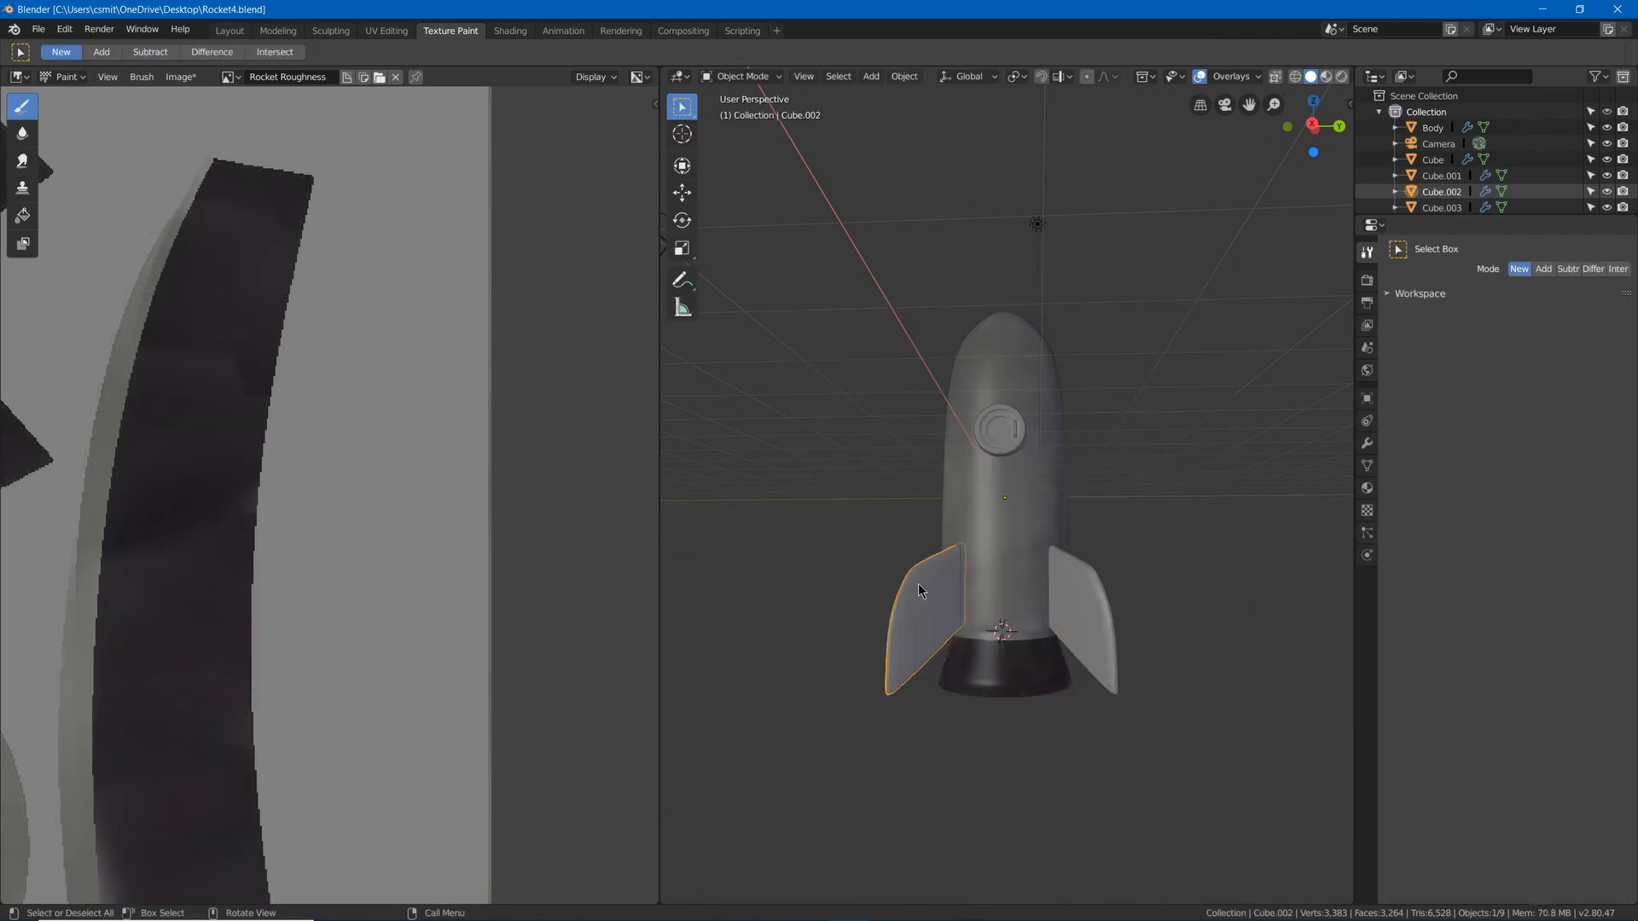
key(ctrl+Tab)
click(1054, 521)
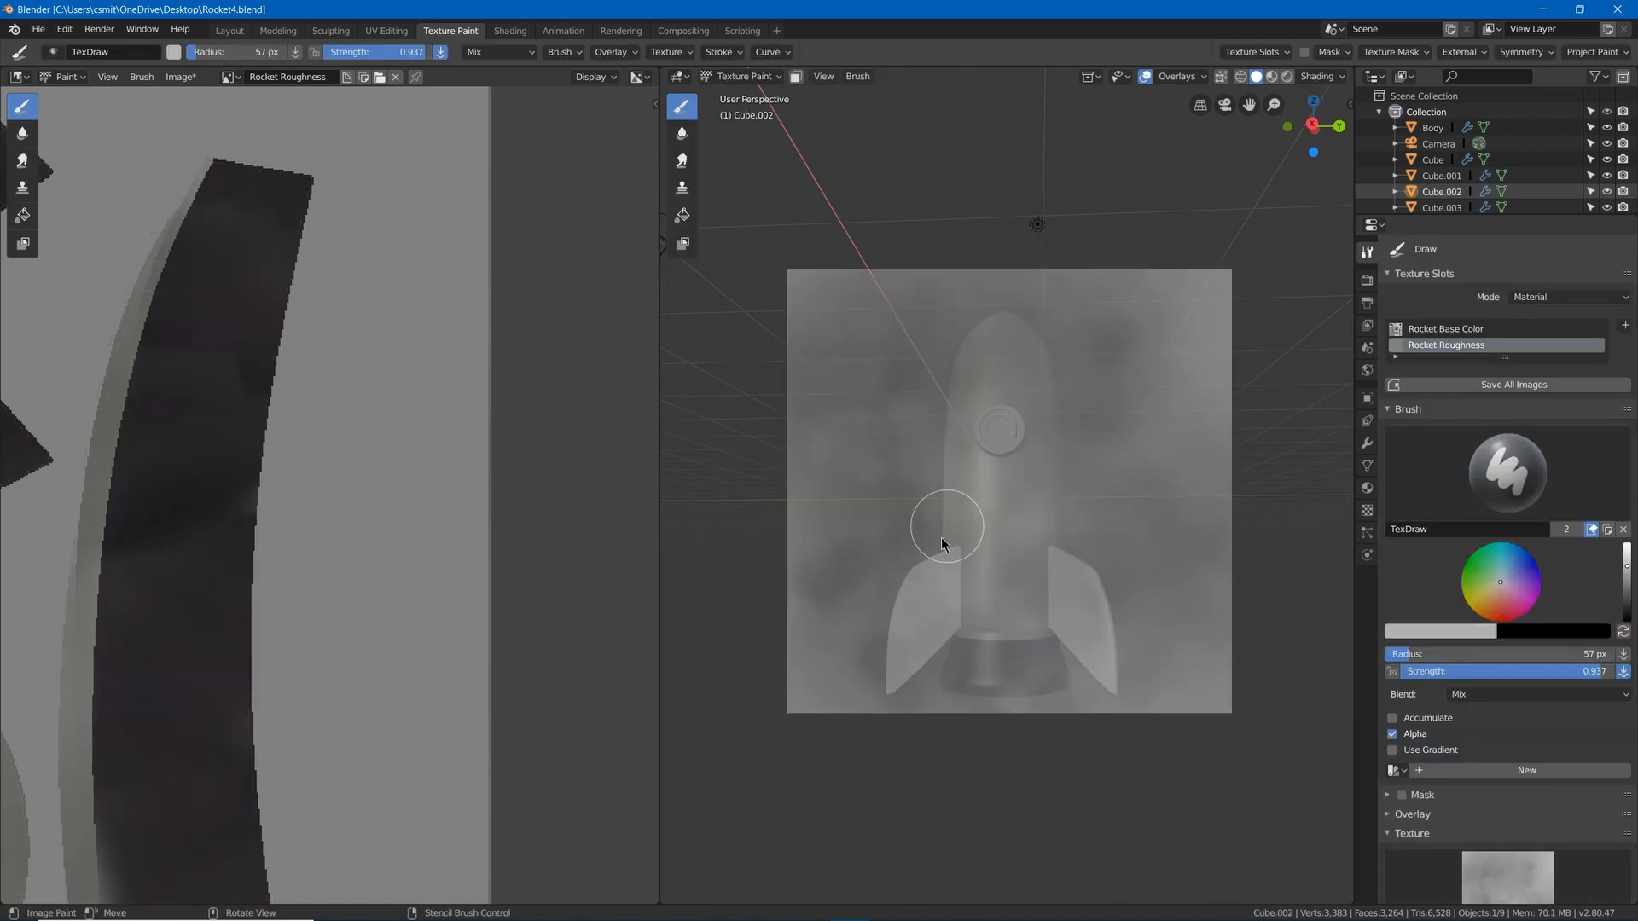
middle_drag(1017, 520, 1121, 537)
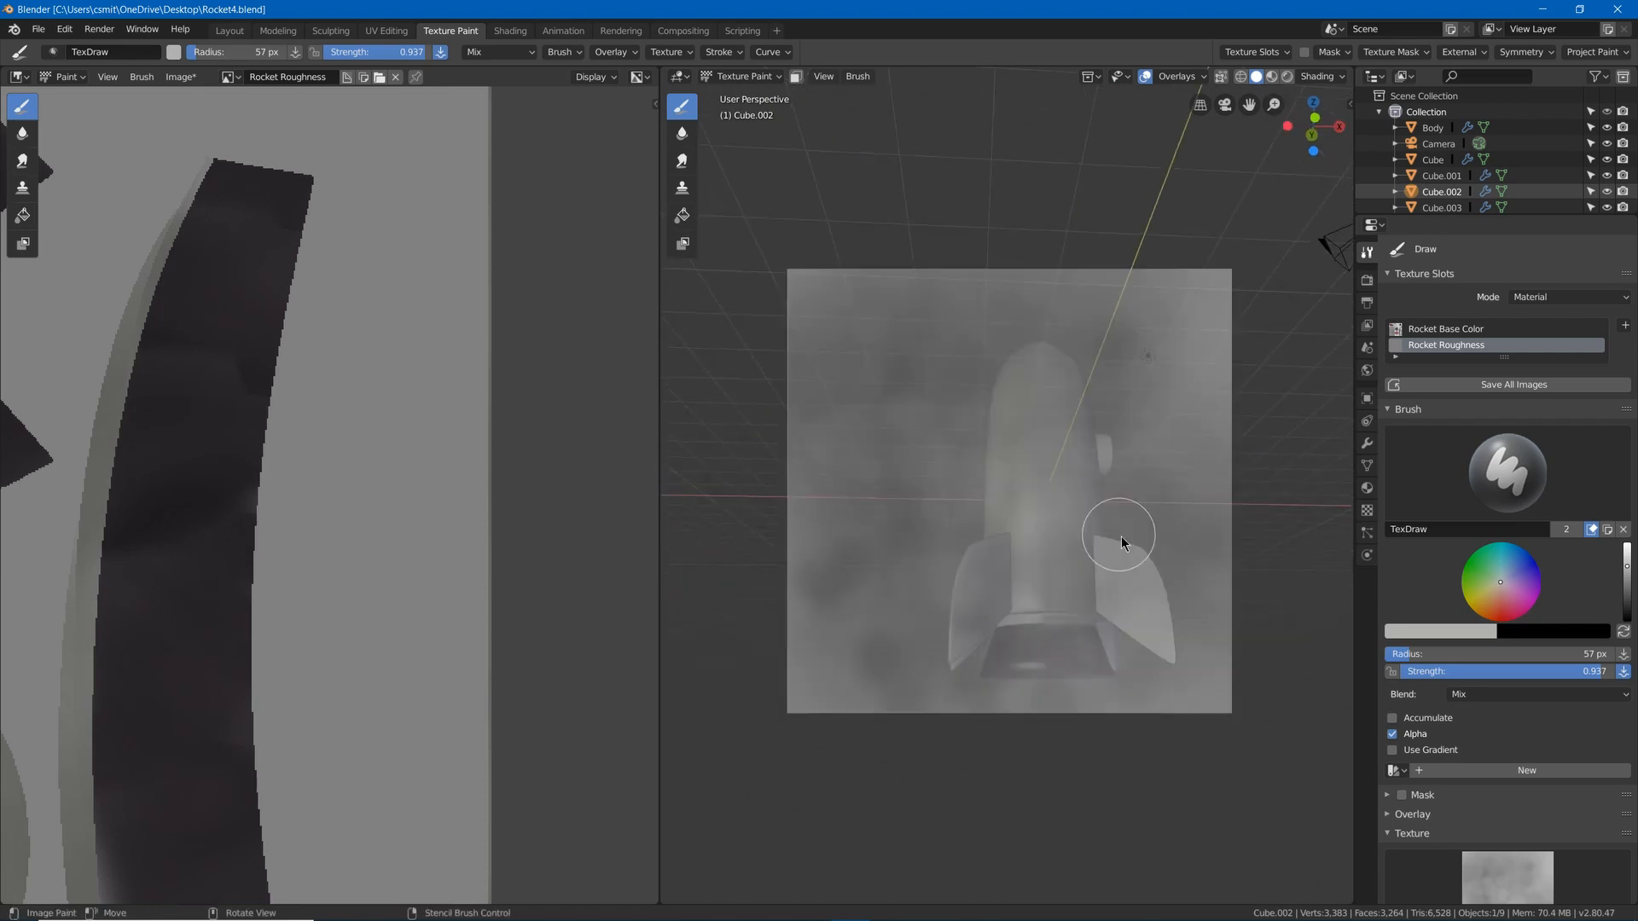
middle_drag(1184, 655, 1063, 493)
Leave the fin, select the small handle on the round window, and put it in Texture Paint mode.
key(ctrl+Tab)
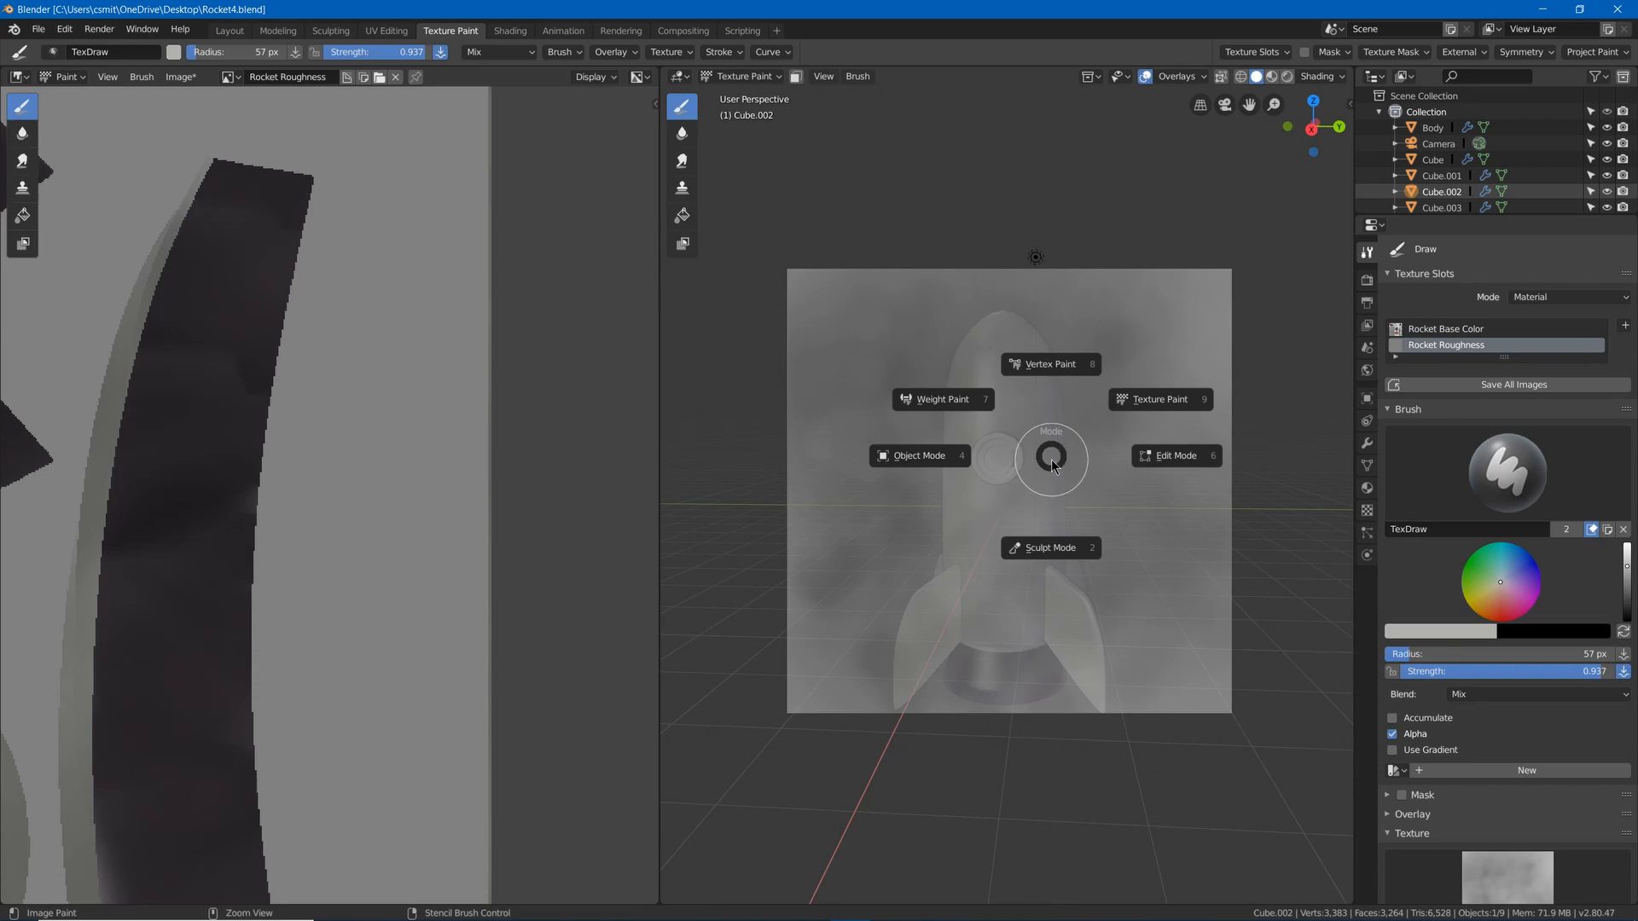
click(943, 460)
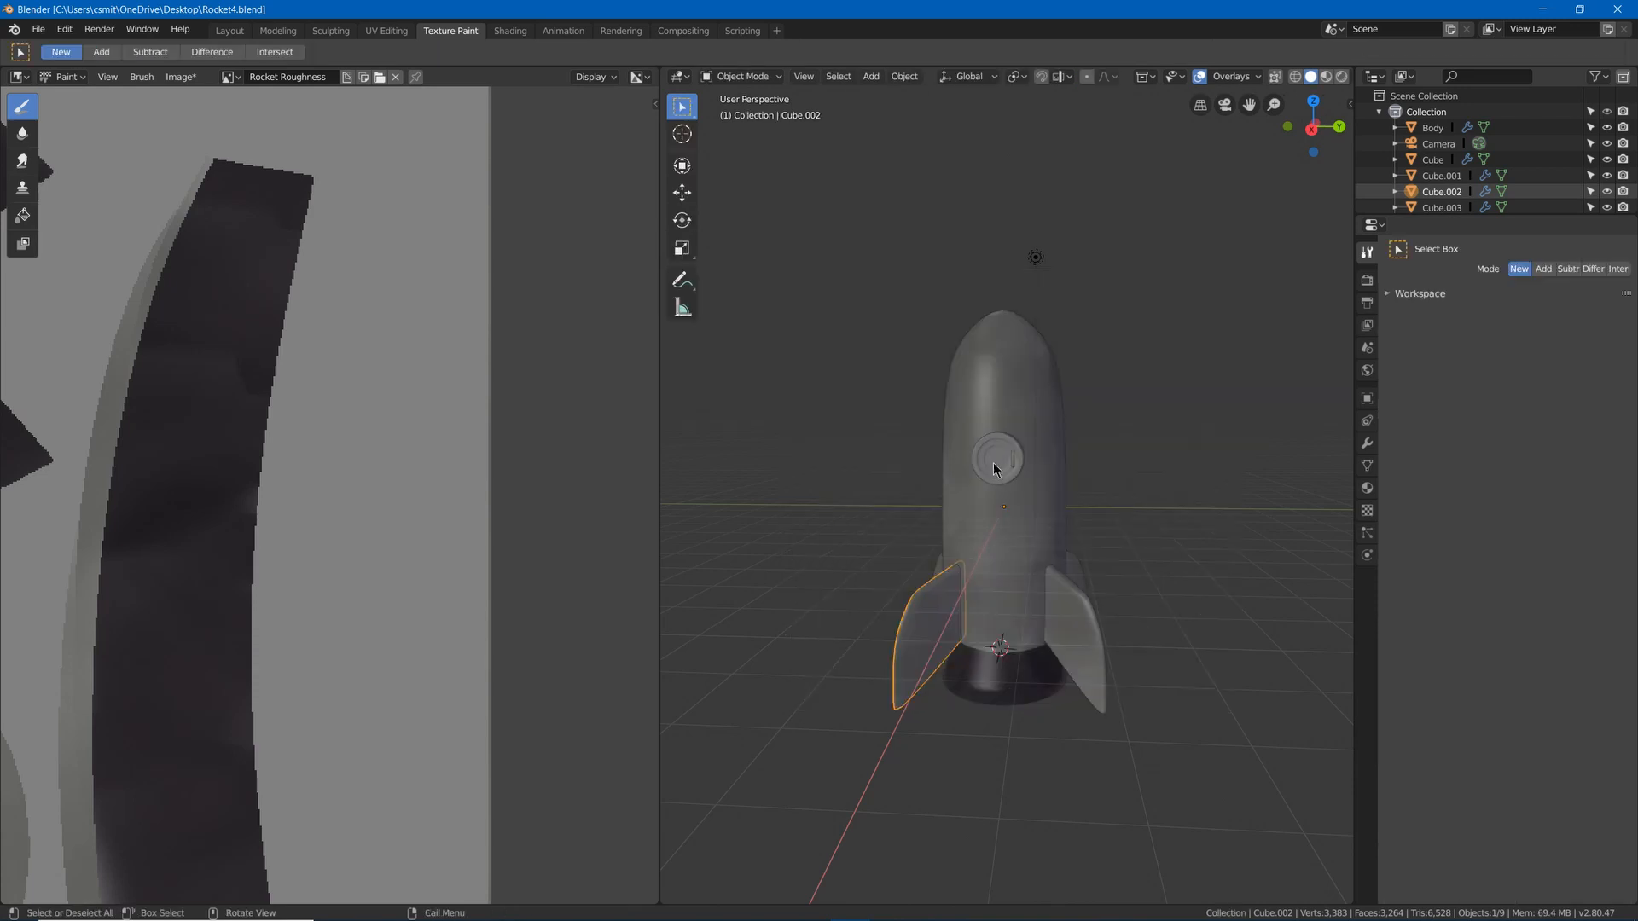
click(994, 469)
scroll(998, 461, up, 5)
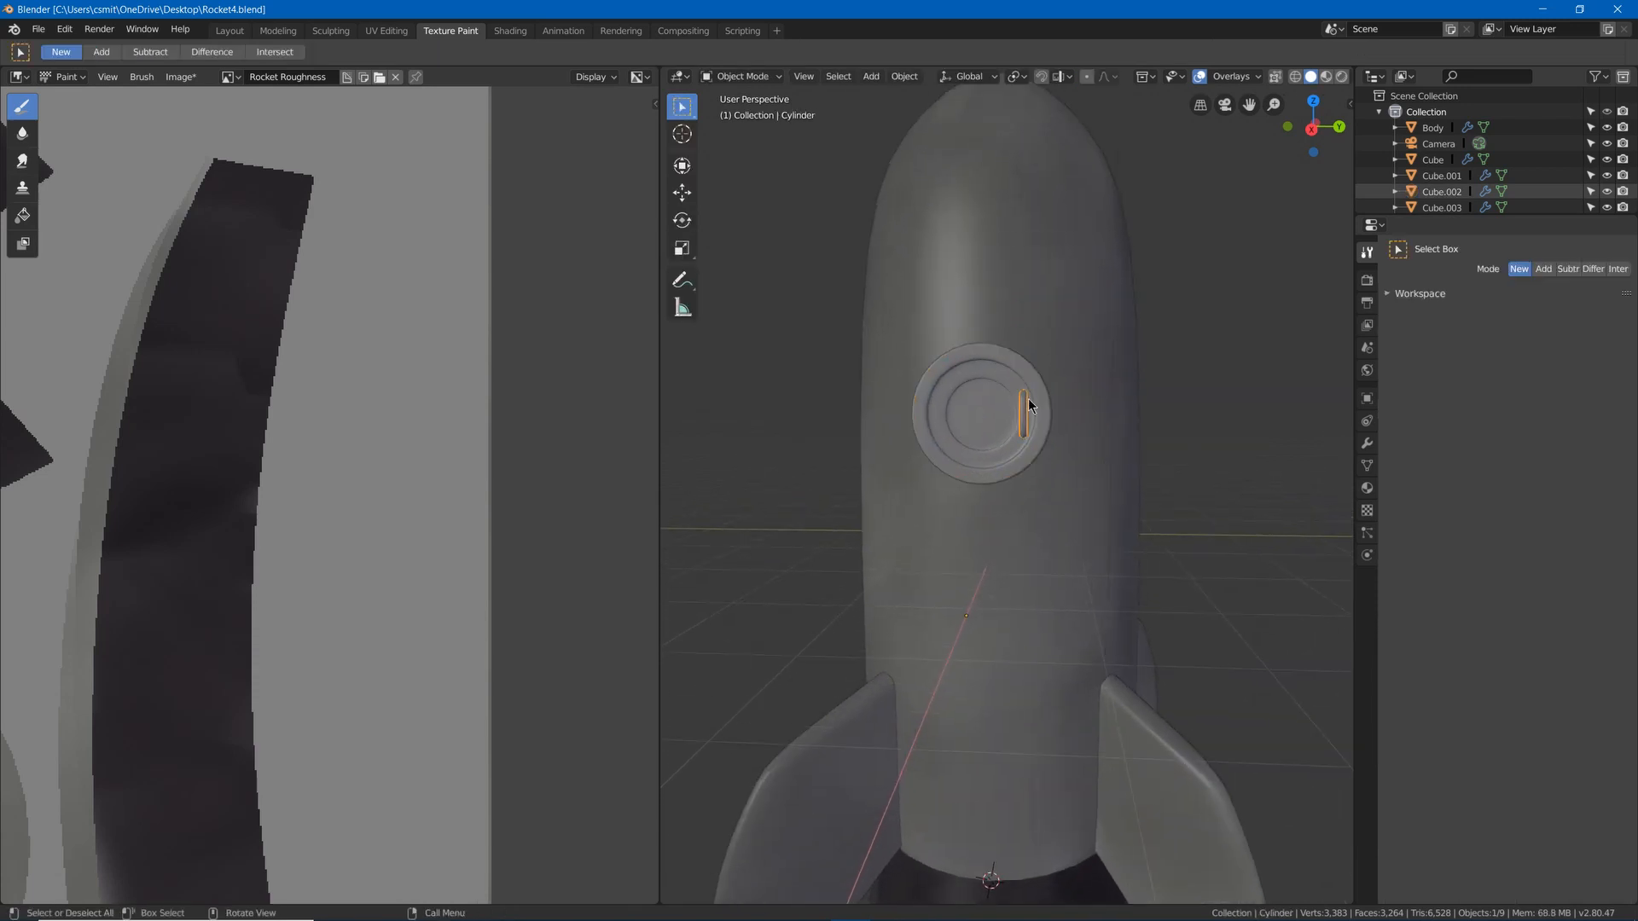
key(ctrl+Tab)
click(1128, 345)
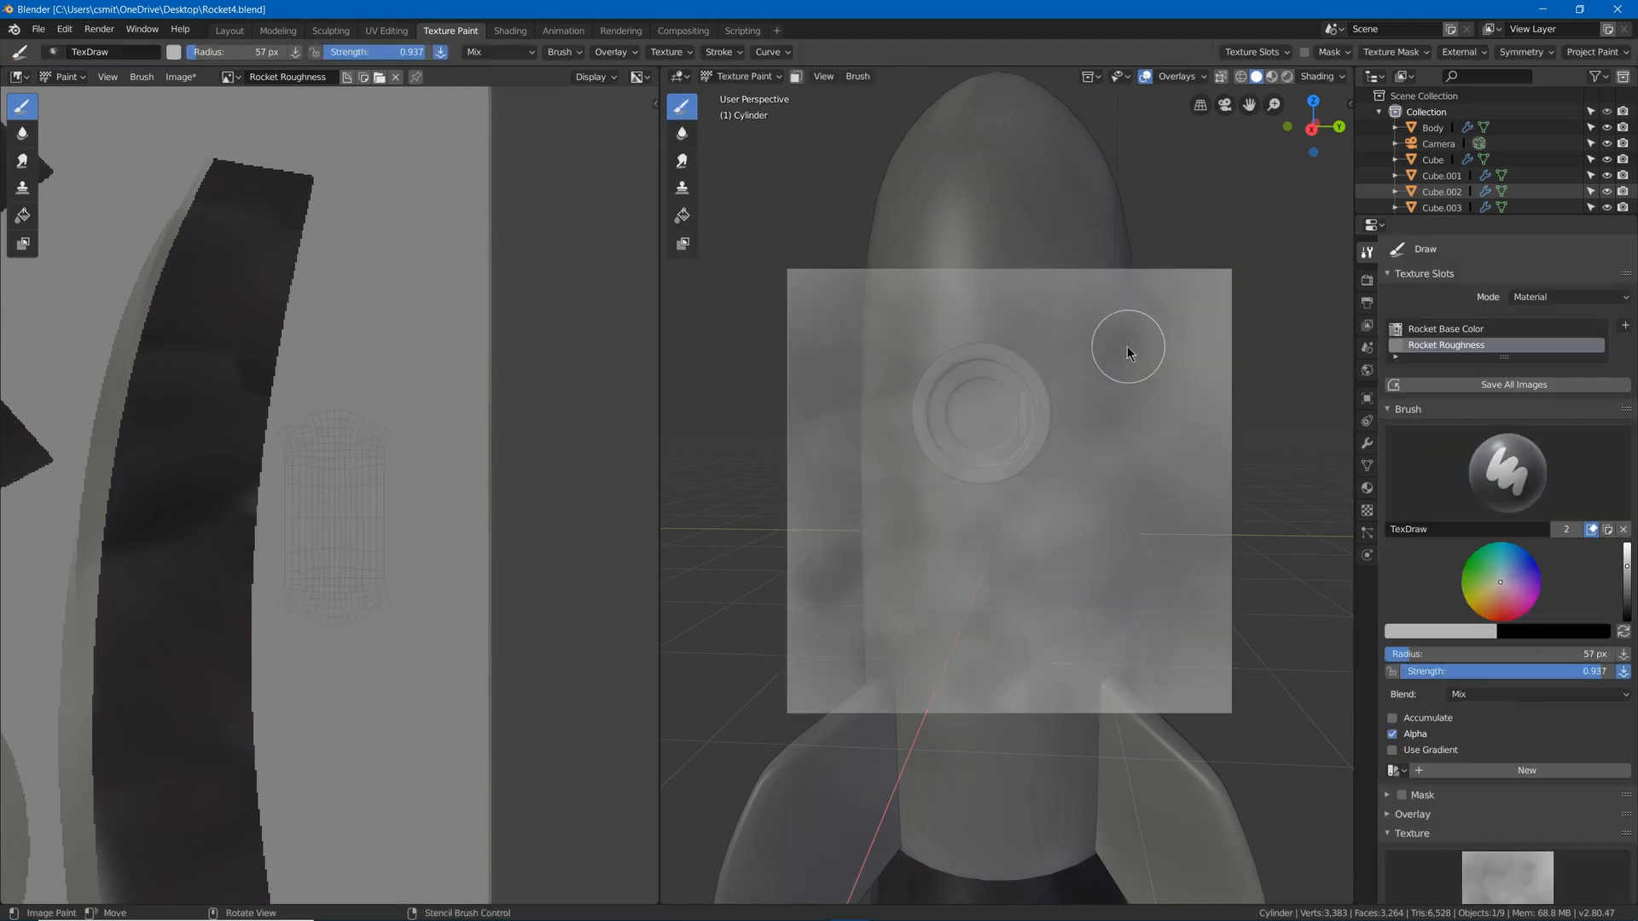
ctrl+middle_drag(1127, 347, 1110, 475)
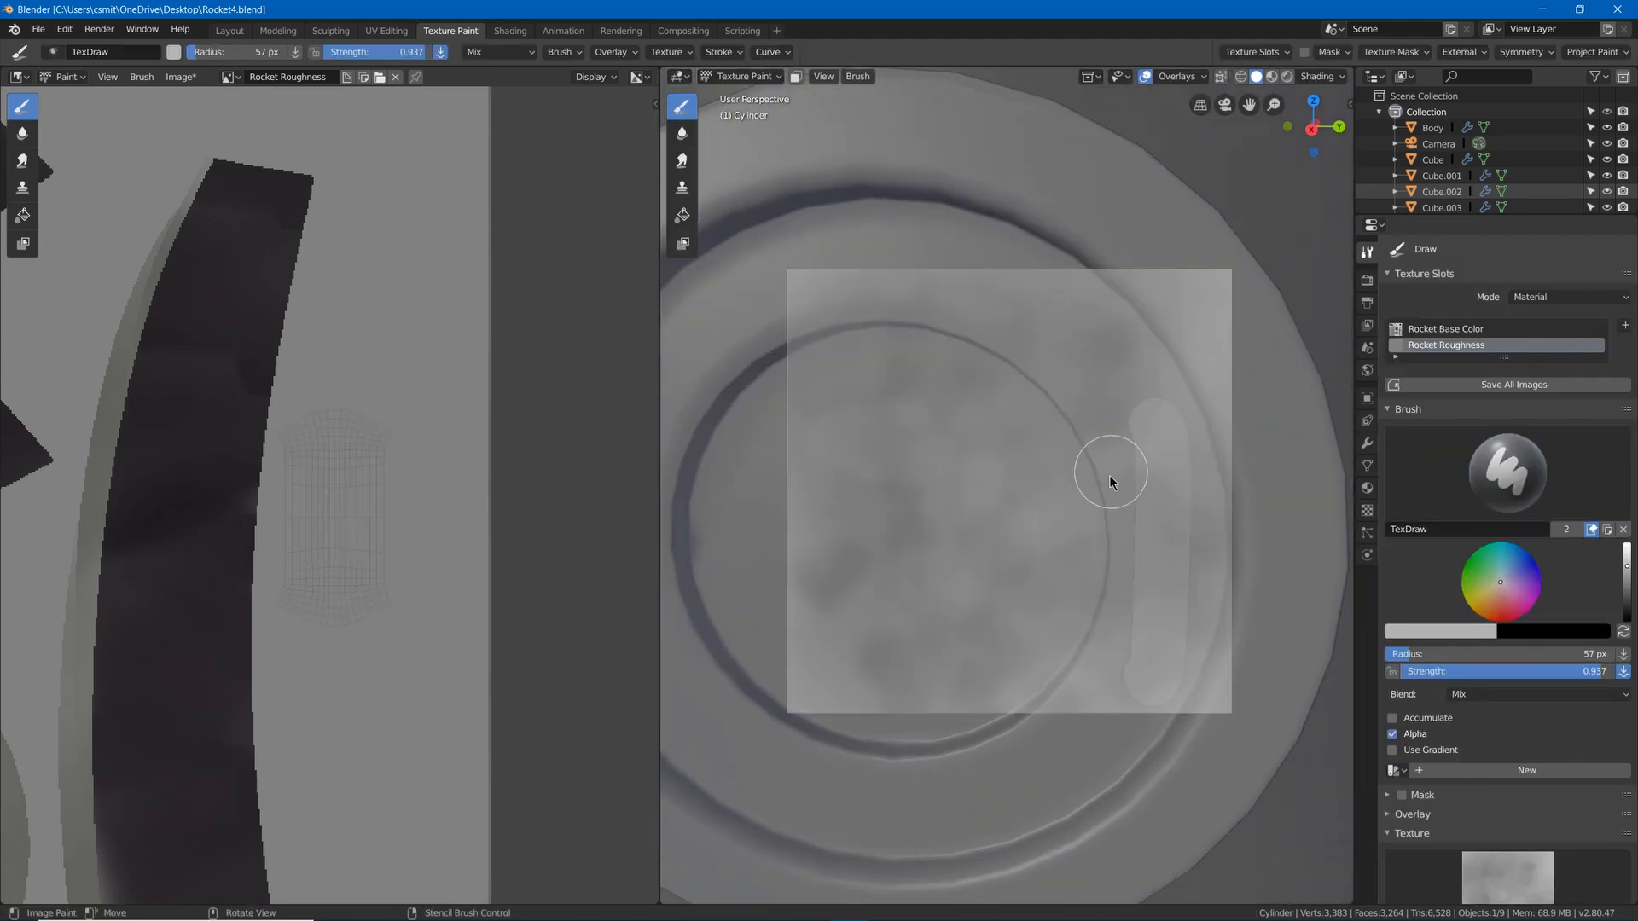
Set the brush color to dark gray and paint the handle's roughness on the model and over its UV island in the image.
drag(1627, 600, 1626, 605)
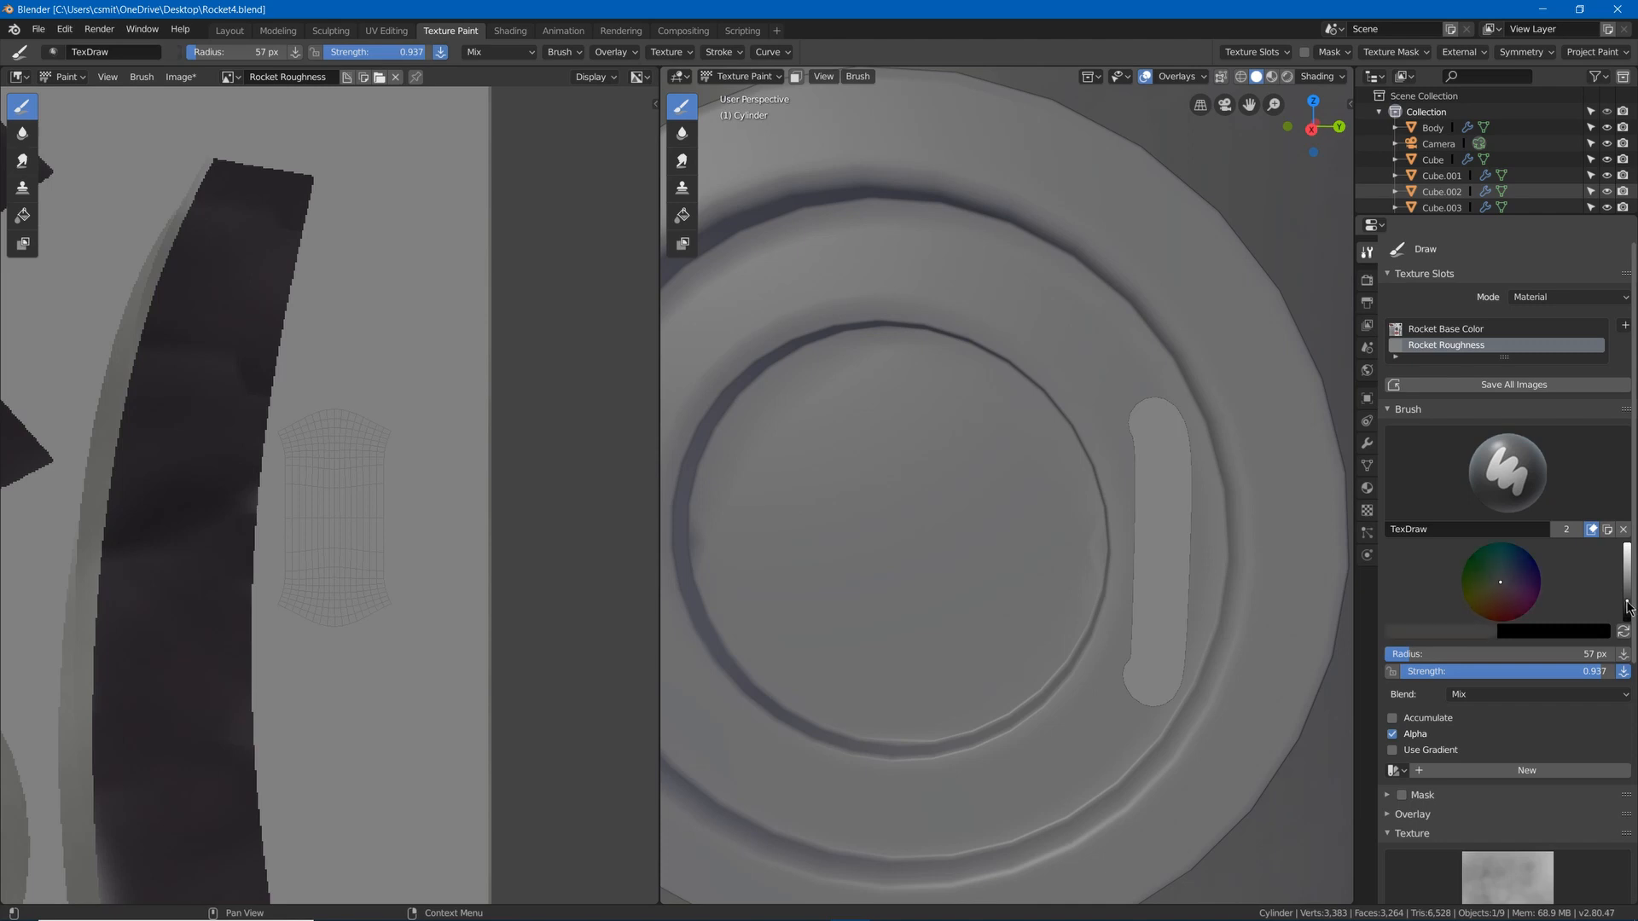
shift+middle_drag(1171, 516, 1094, 457)
mouse_move(936, 333)
mouse_down()
mouse_move(916, 493)
mouse_move(947, 522)
mouse_up()
mouse_move(947, 522)
middle_down()
mouse_move(995, 493)
mouse_move(943, 457)
mouse_move(1026, 438)
mouse_move(1100, 454)
mouse_move(1046, 453)
middle_up()
scroll(986, 458, down, 6)
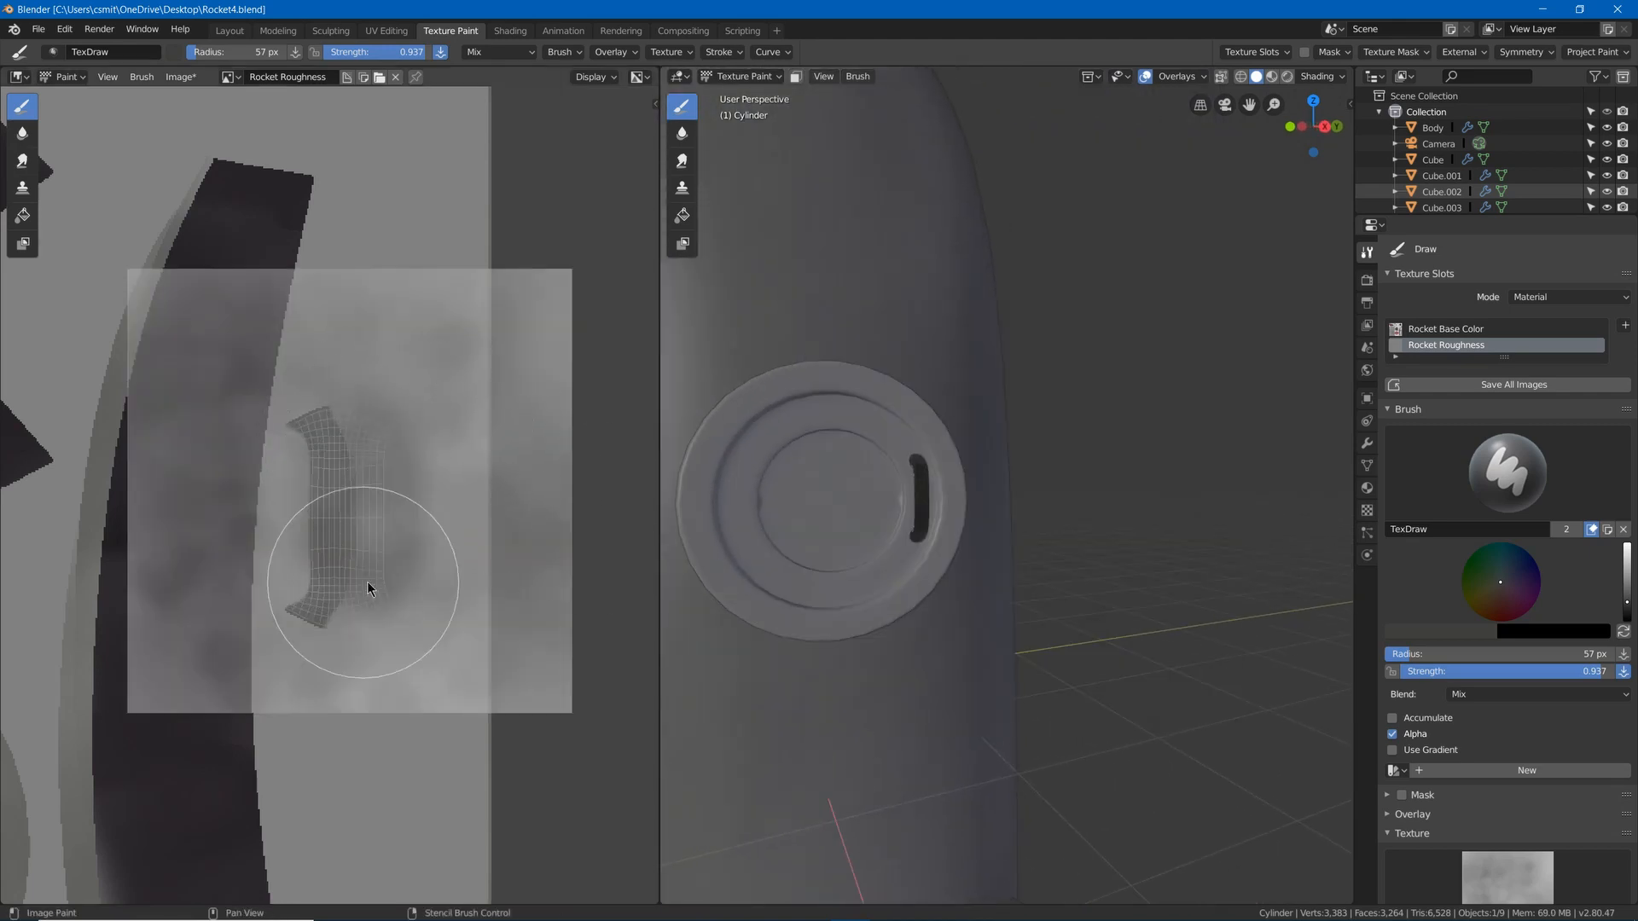
mouse_move(367, 583)
mouse_down()
mouse_move(369, 458)
mouse_move(358, 567)
mouse_move(309, 452)
mouse_move(329, 582)
mouse_move(309, 539)
mouse_move(351, 454)
mouse_move(365, 452)
mouse_move(317, 558)
mouse_move(366, 497)
mouse_up()
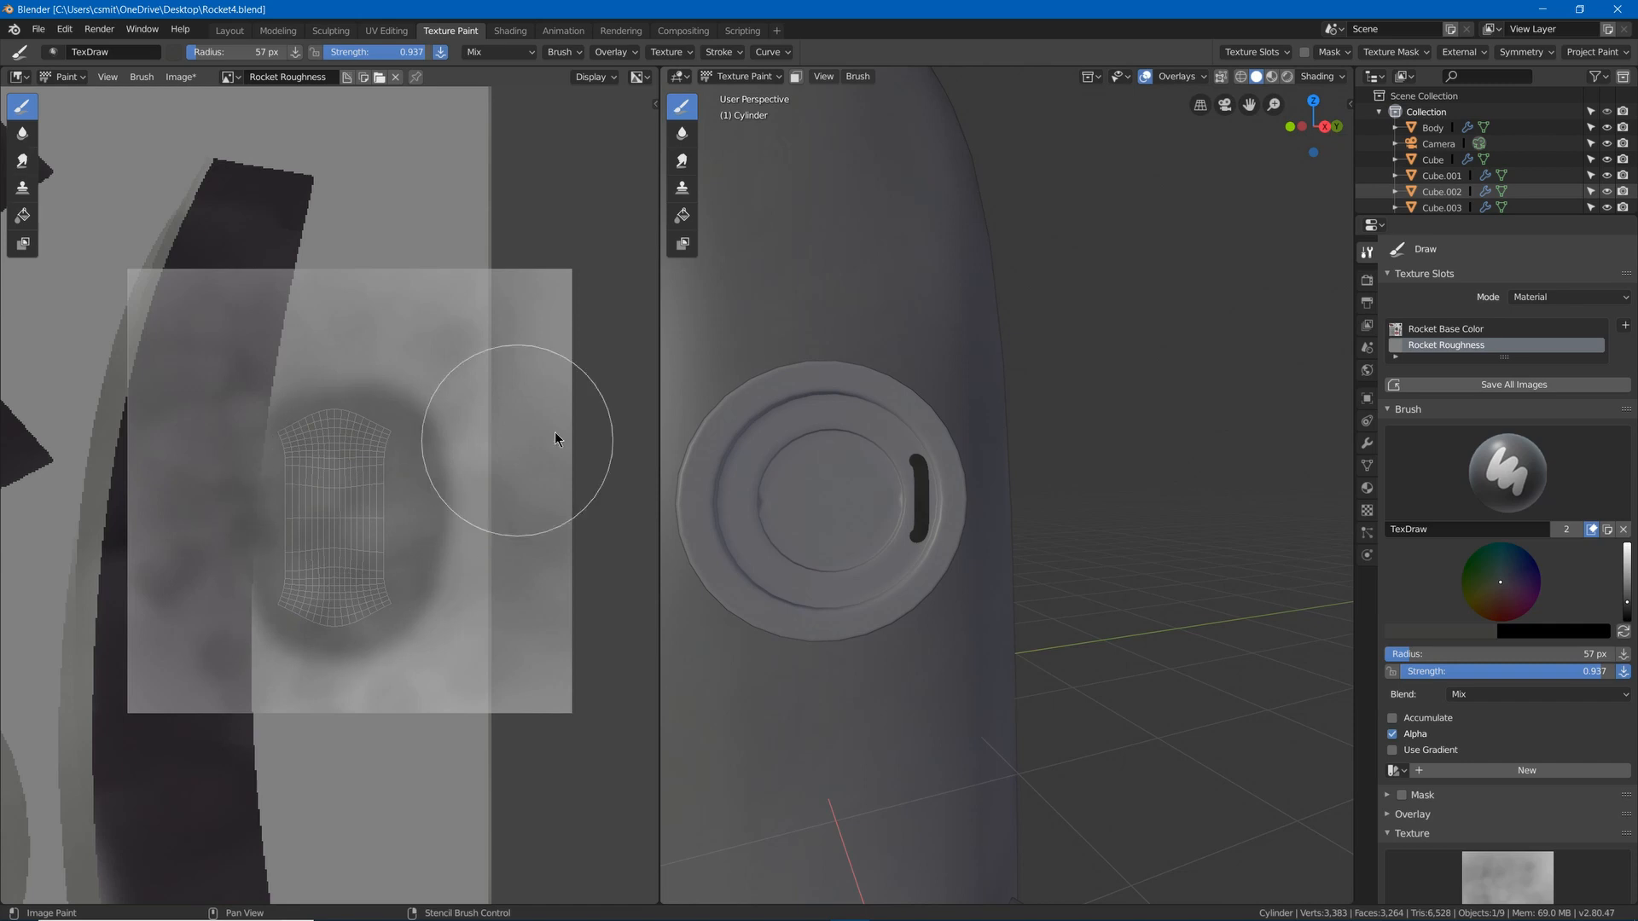
Select the Window object, enter Texture Paint mode on it, and set the brush color to medium gray.
scroll(972, 478, down, 5)
scroll(969, 515, up, 2)
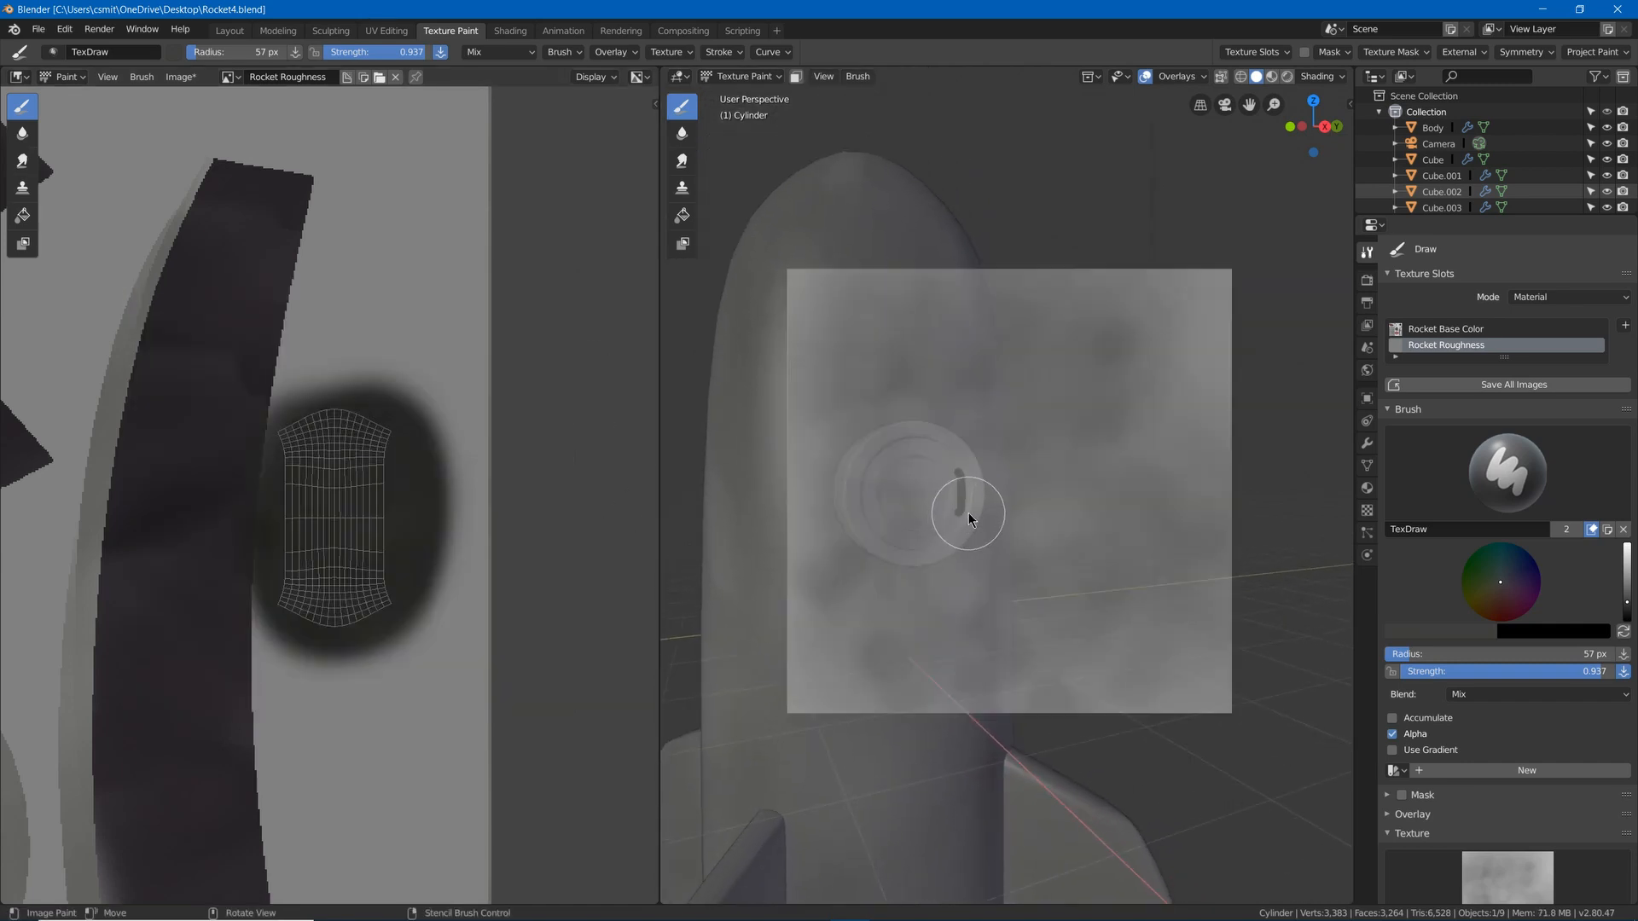
key(ctrl+Tab)
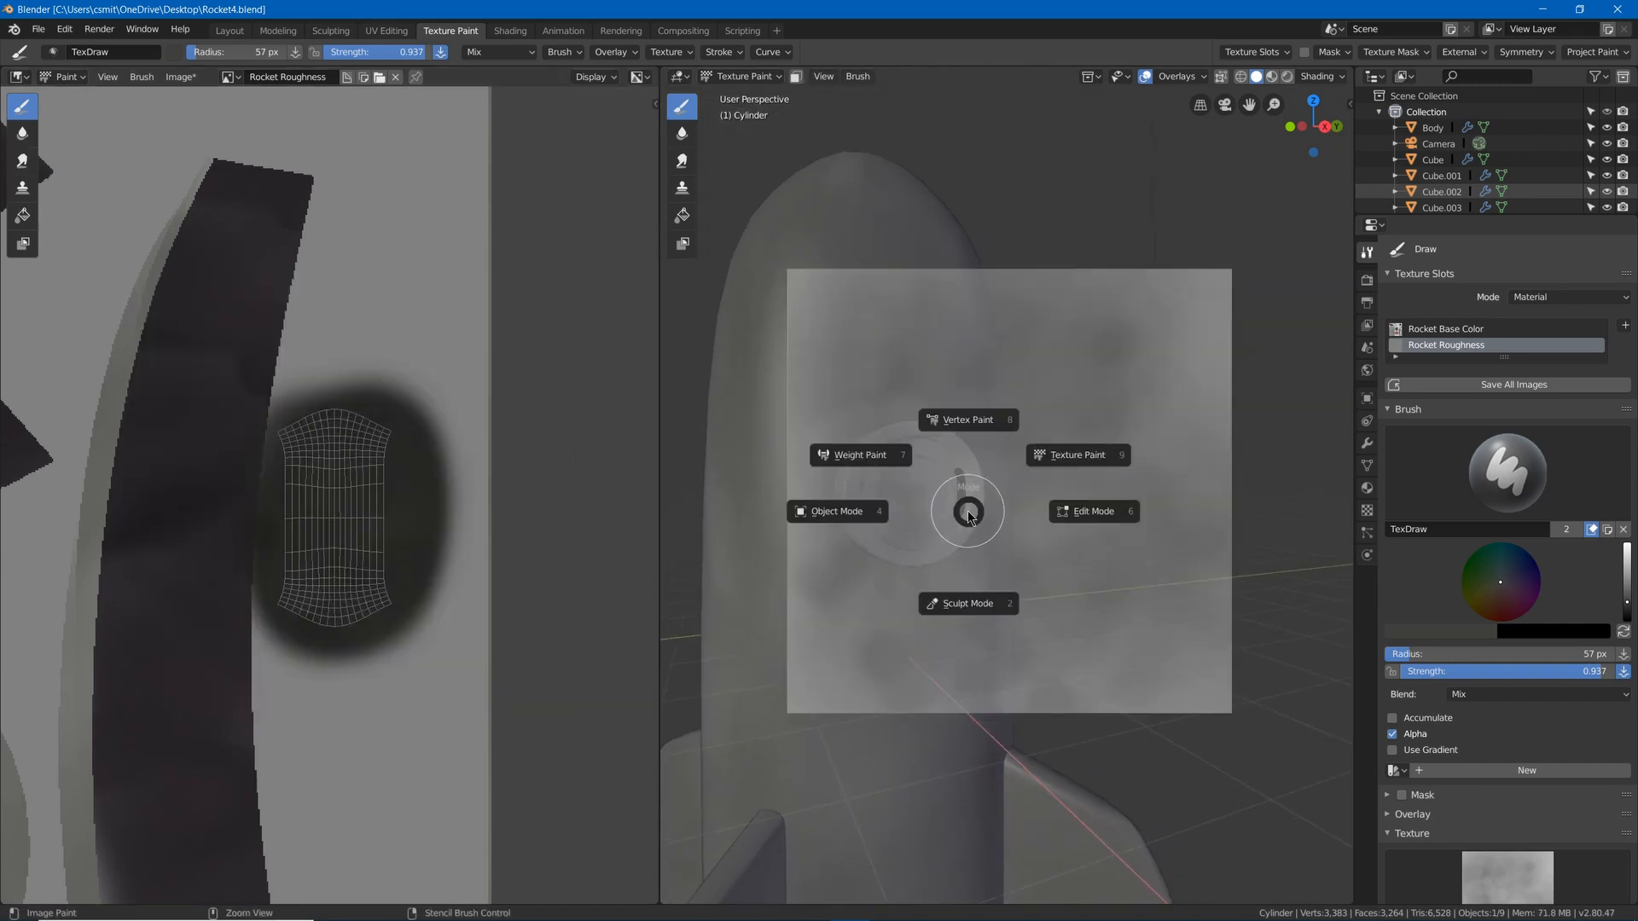
click(882, 519)
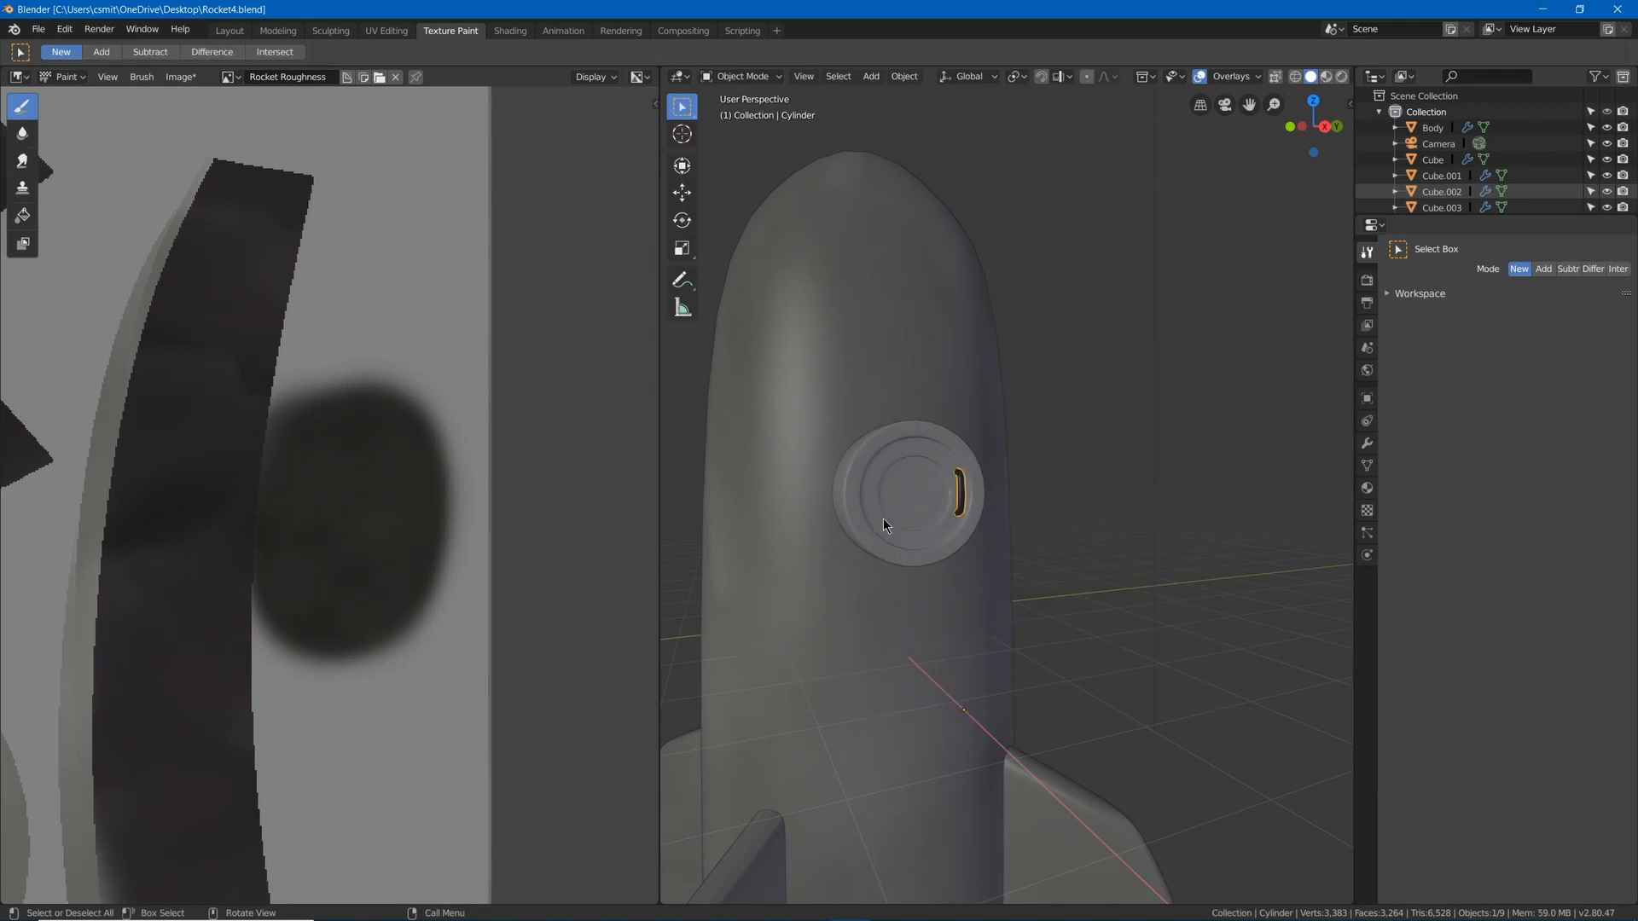
click(868, 476)
key(ctrl+Tab)
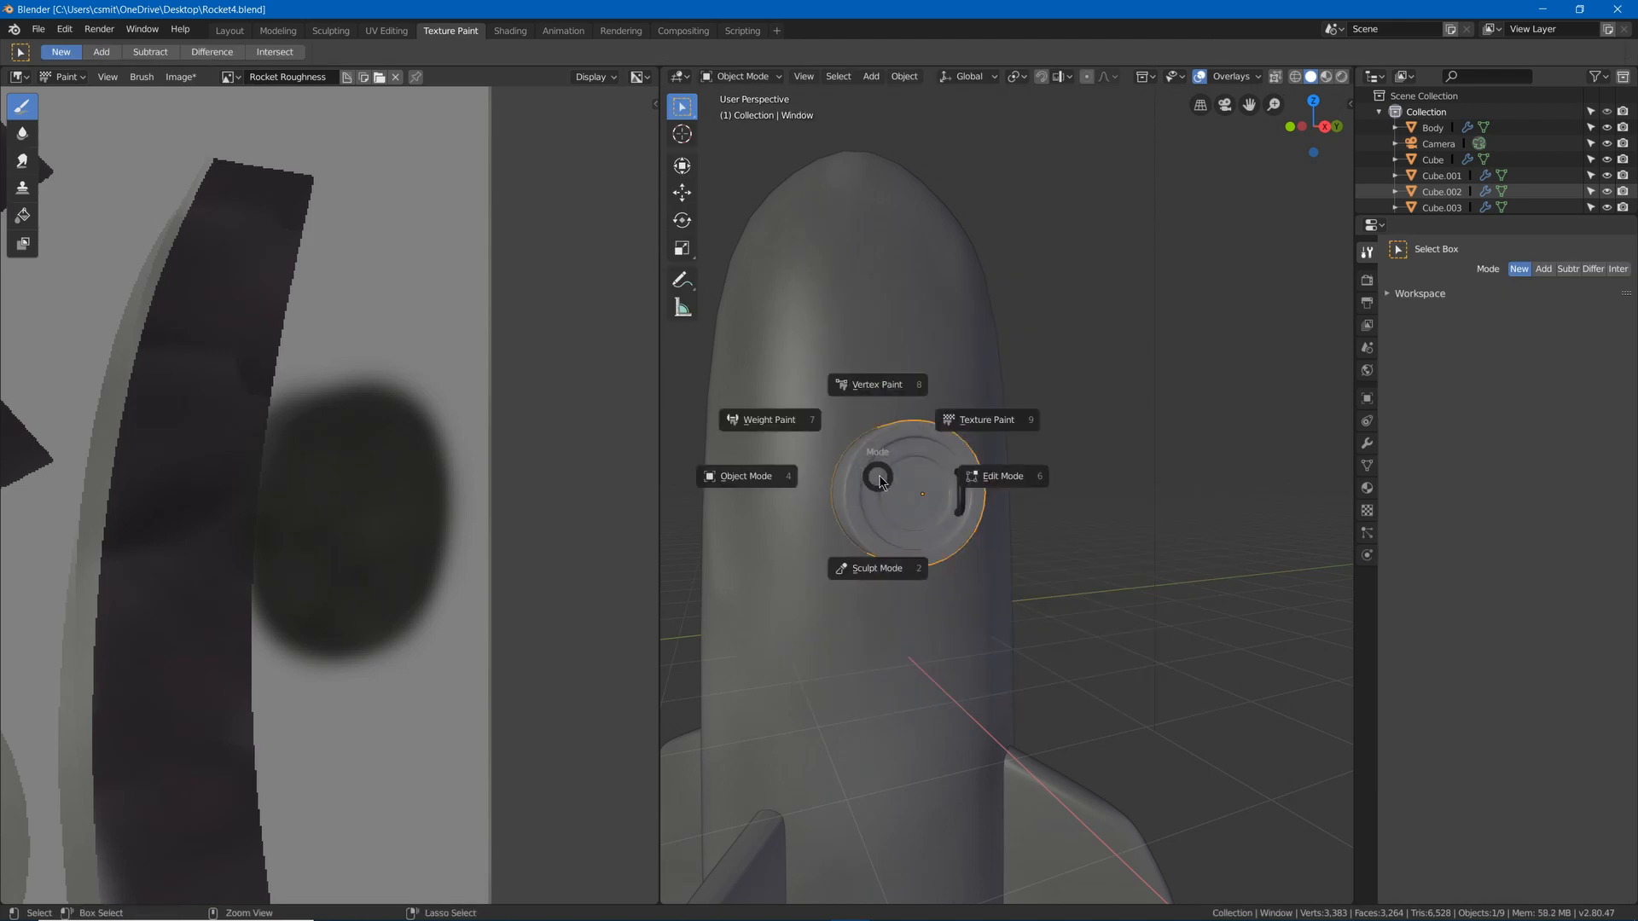
click(998, 427)
middle_drag(947, 453, 1077, 406)
mouse_move(1076, 406)
middle_down()
mouse_move(1094, 418)
mouse_move(1078, 418)
middle_up()
scroll(1037, 478, down, 3)
middle_drag(1038, 479, 1095, 473)
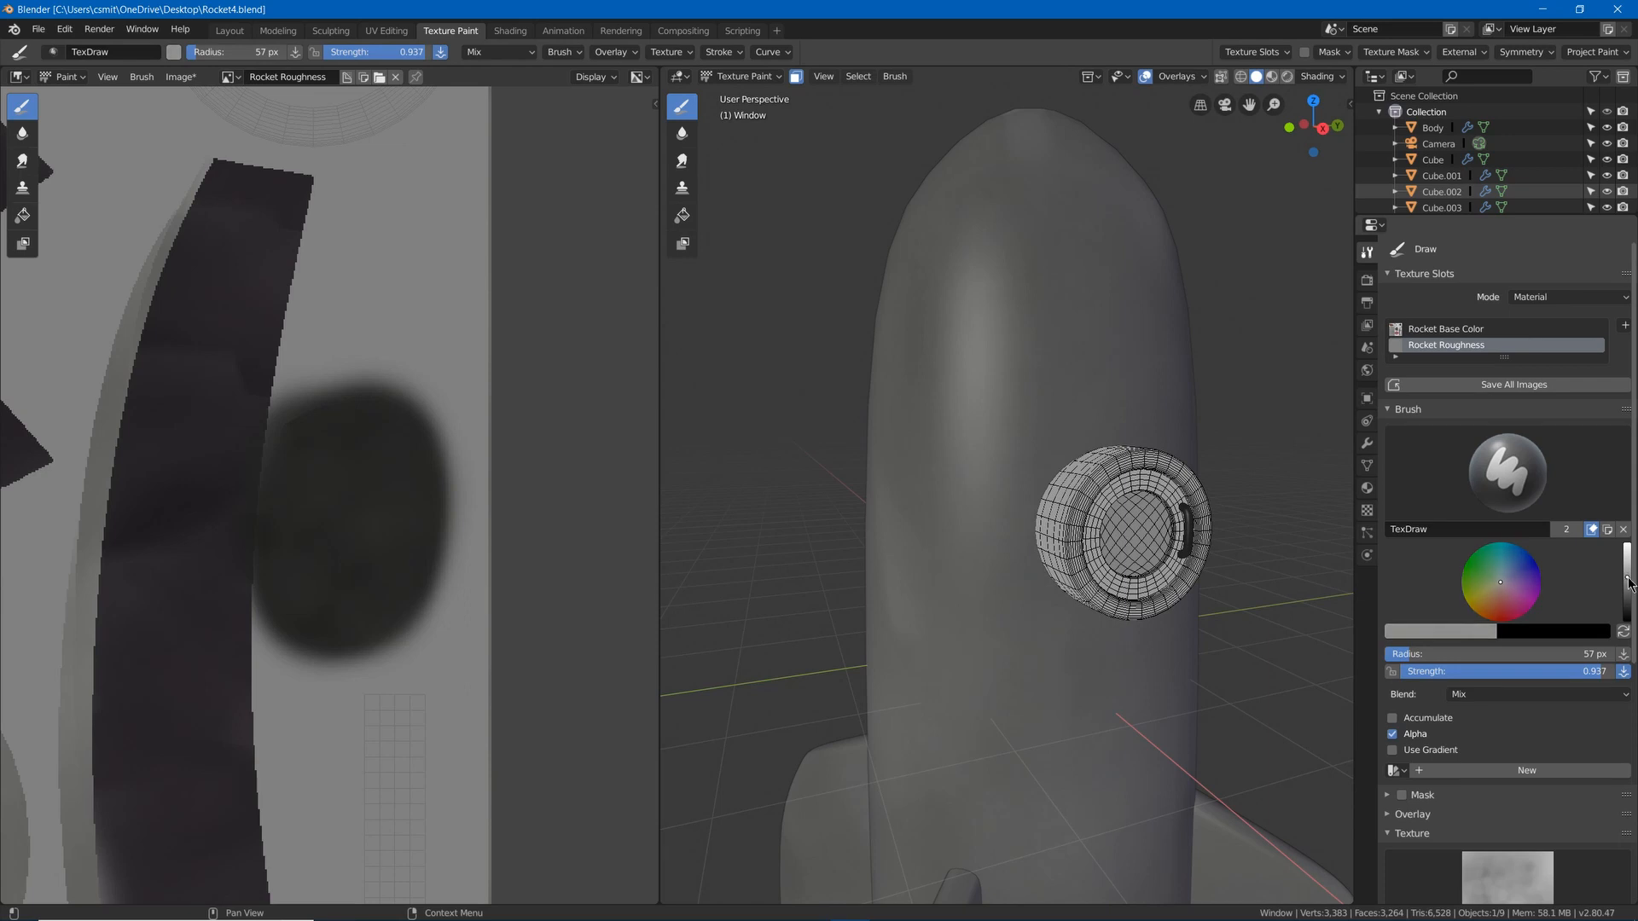
mouse_move(1195, 494)
middle_down()
mouse_move(1094, 426)
mouse_move(1042, 416)
middle_up()
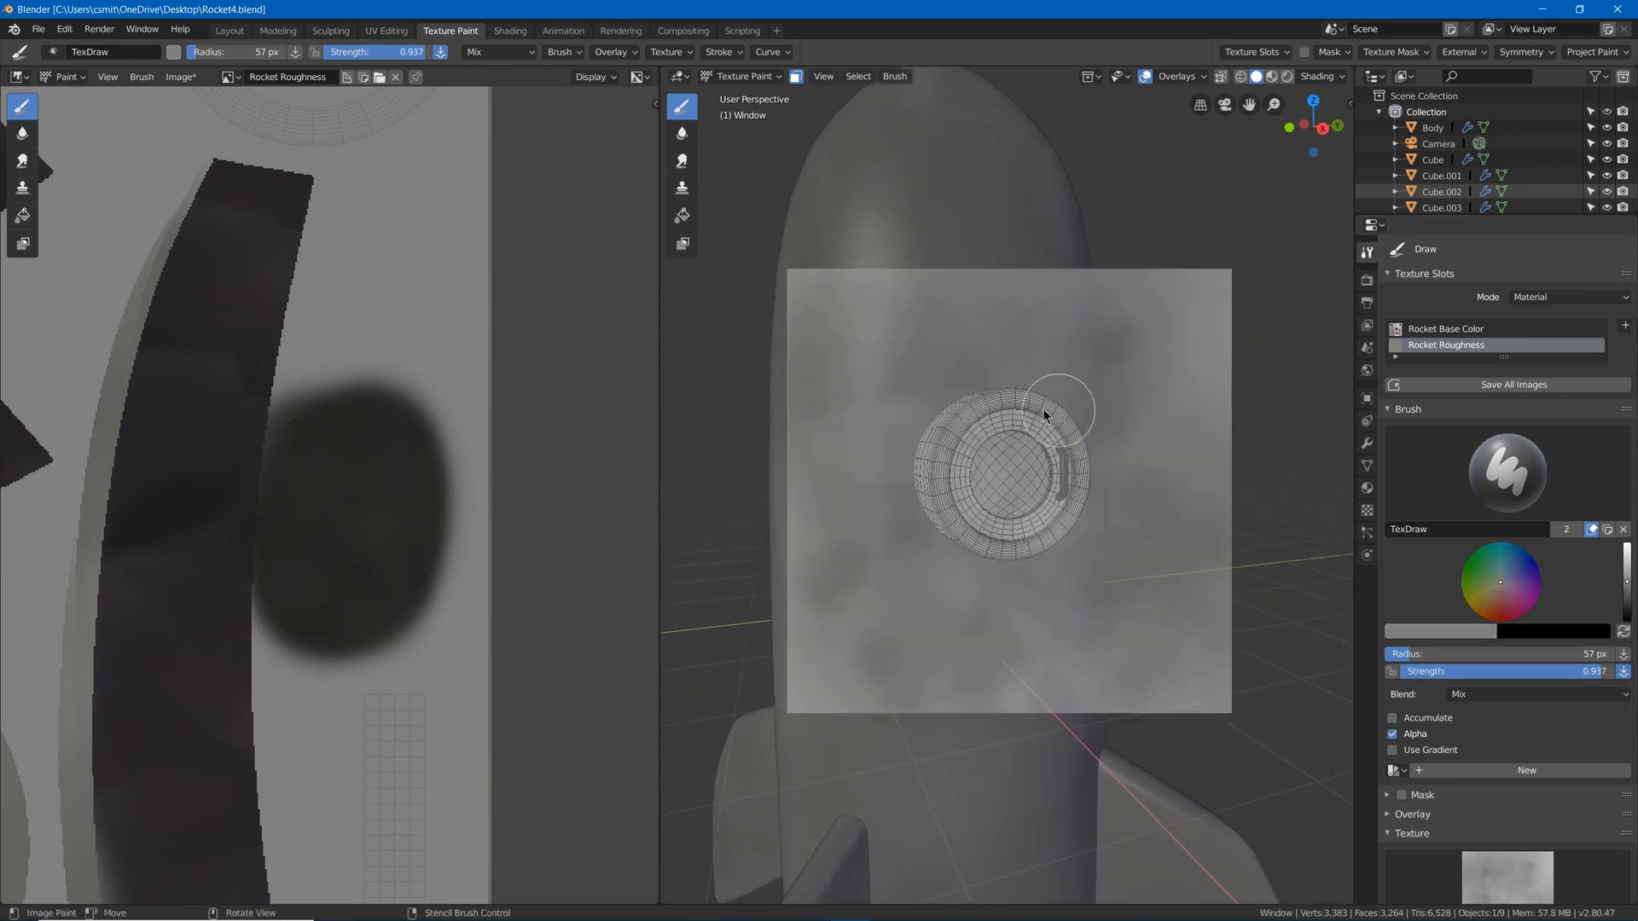
Turn off the face selection mask and paint the window frame's front and sides medium gray on the roughness map through the stencil.
mouse_move(1003, 412)
mouse_down()
mouse_move(1057, 413)
mouse_move(1015, 398)
mouse_move(955, 442)
mouse_up()
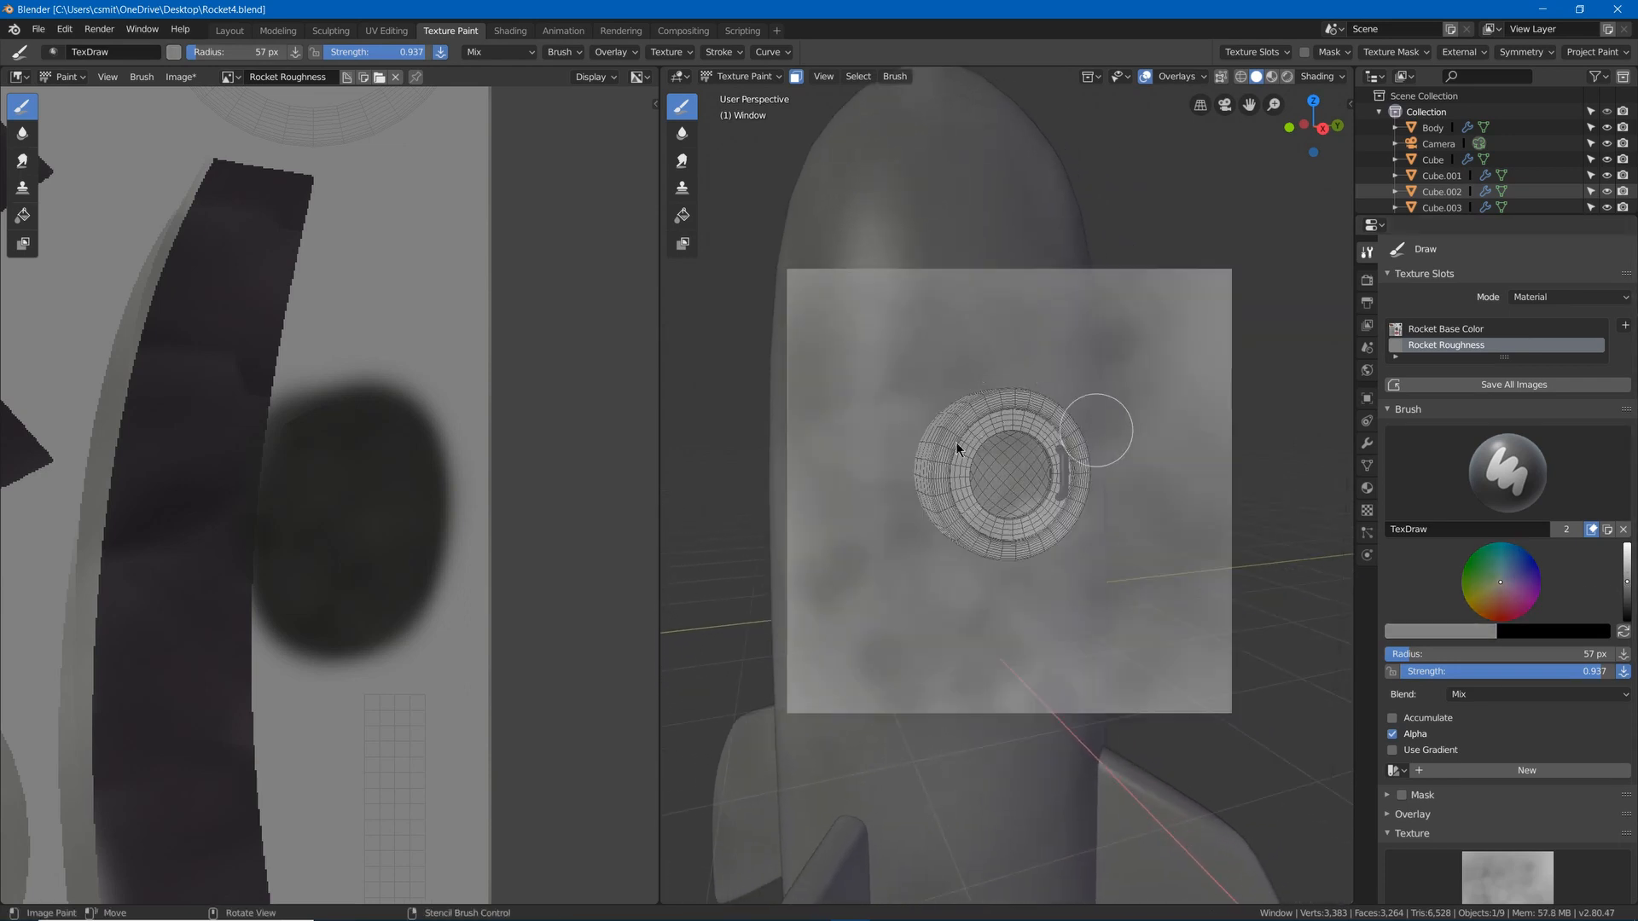
middle_drag(1063, 458, 1138, 478)
click(795, 79)
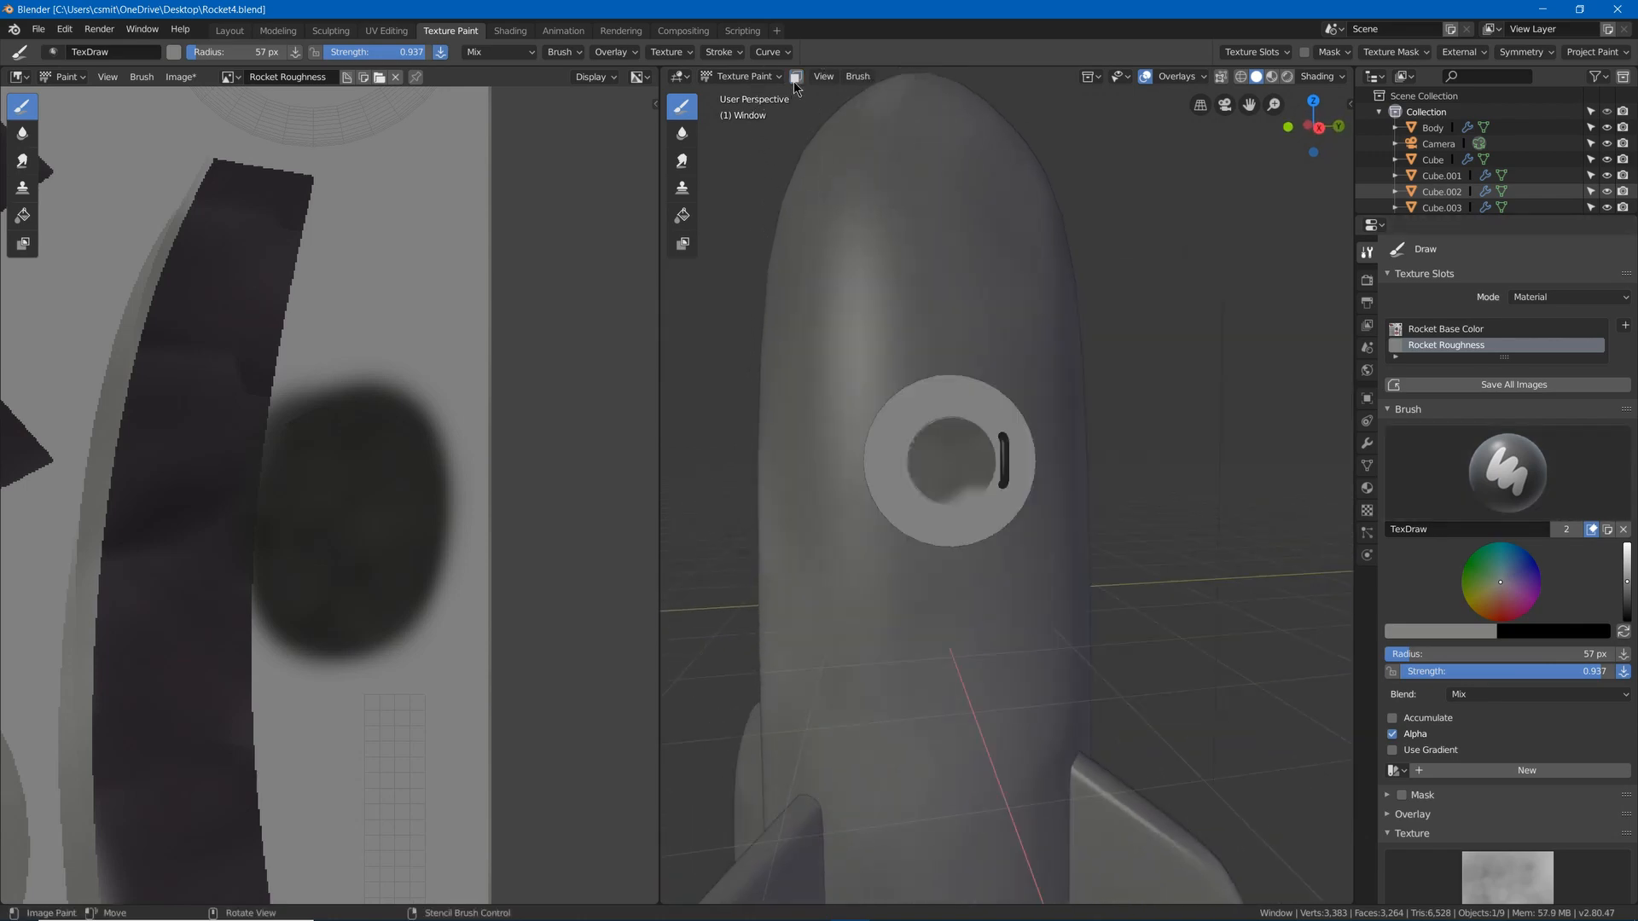
mouse_move(964, 504)
mouse_down()
mouse_move(977, 443)
mouse_move(1036, 394)
mouse_move(918, 439)
mouse_up()
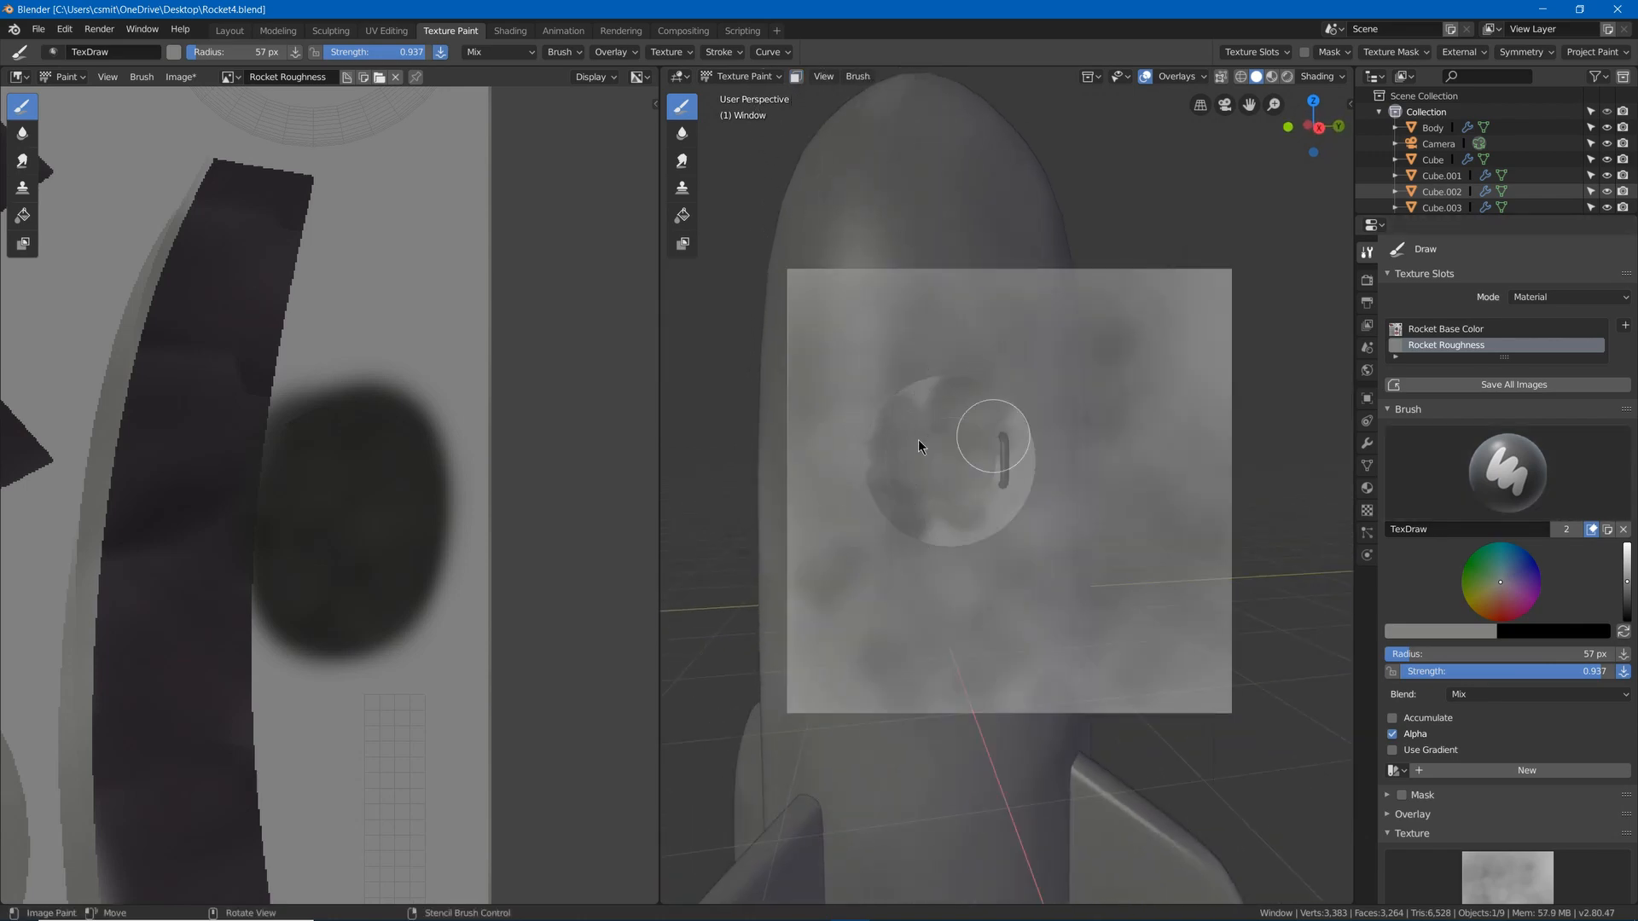
middle_drag(918, 439, 1155, 433)
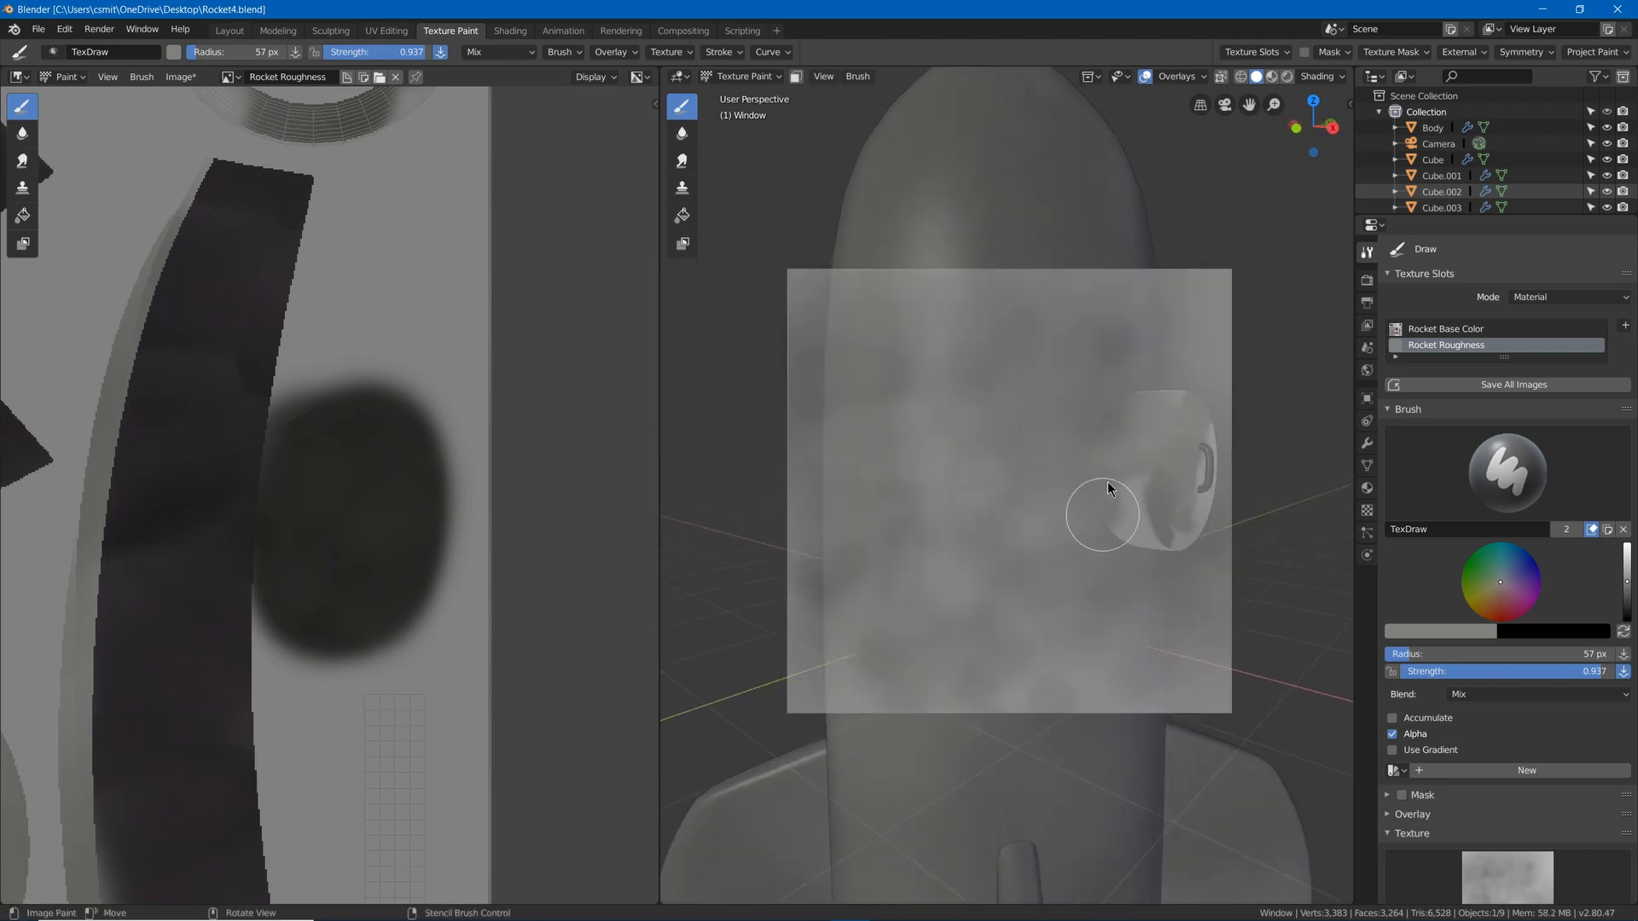
drag(1107, 482, 1111, 464)
middle_drag(1179, 520, 887, 486)
middle_drag(878, 551, 1258, 505)
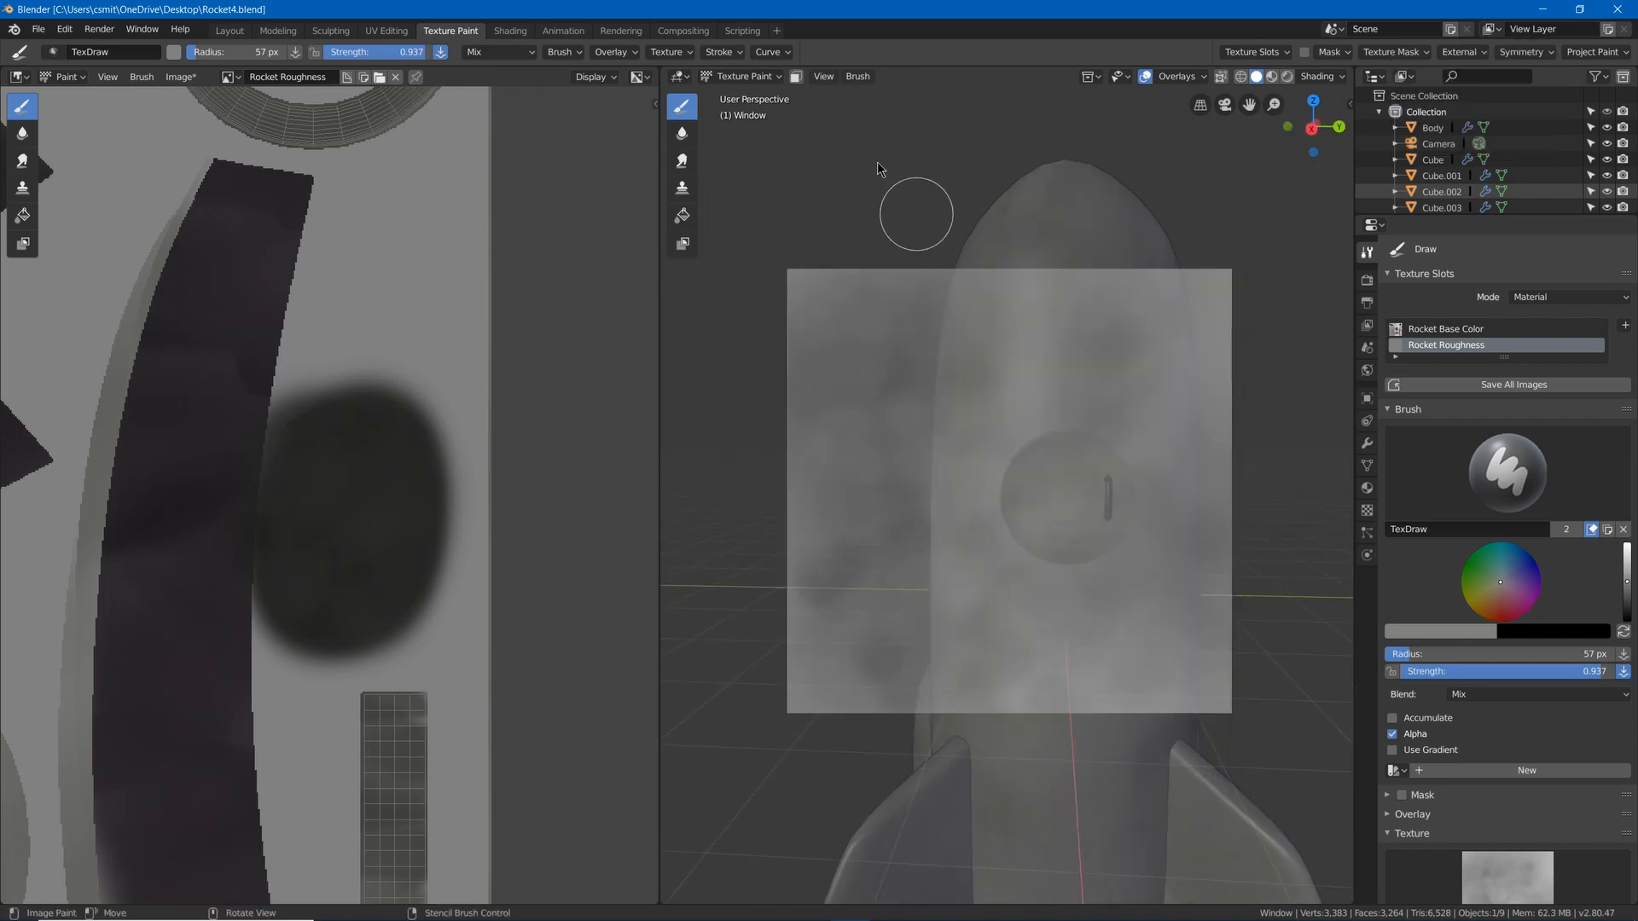
Turn the face selection mask back on and paint the window's glass nearly black on the roughness map.
click(795, 76)
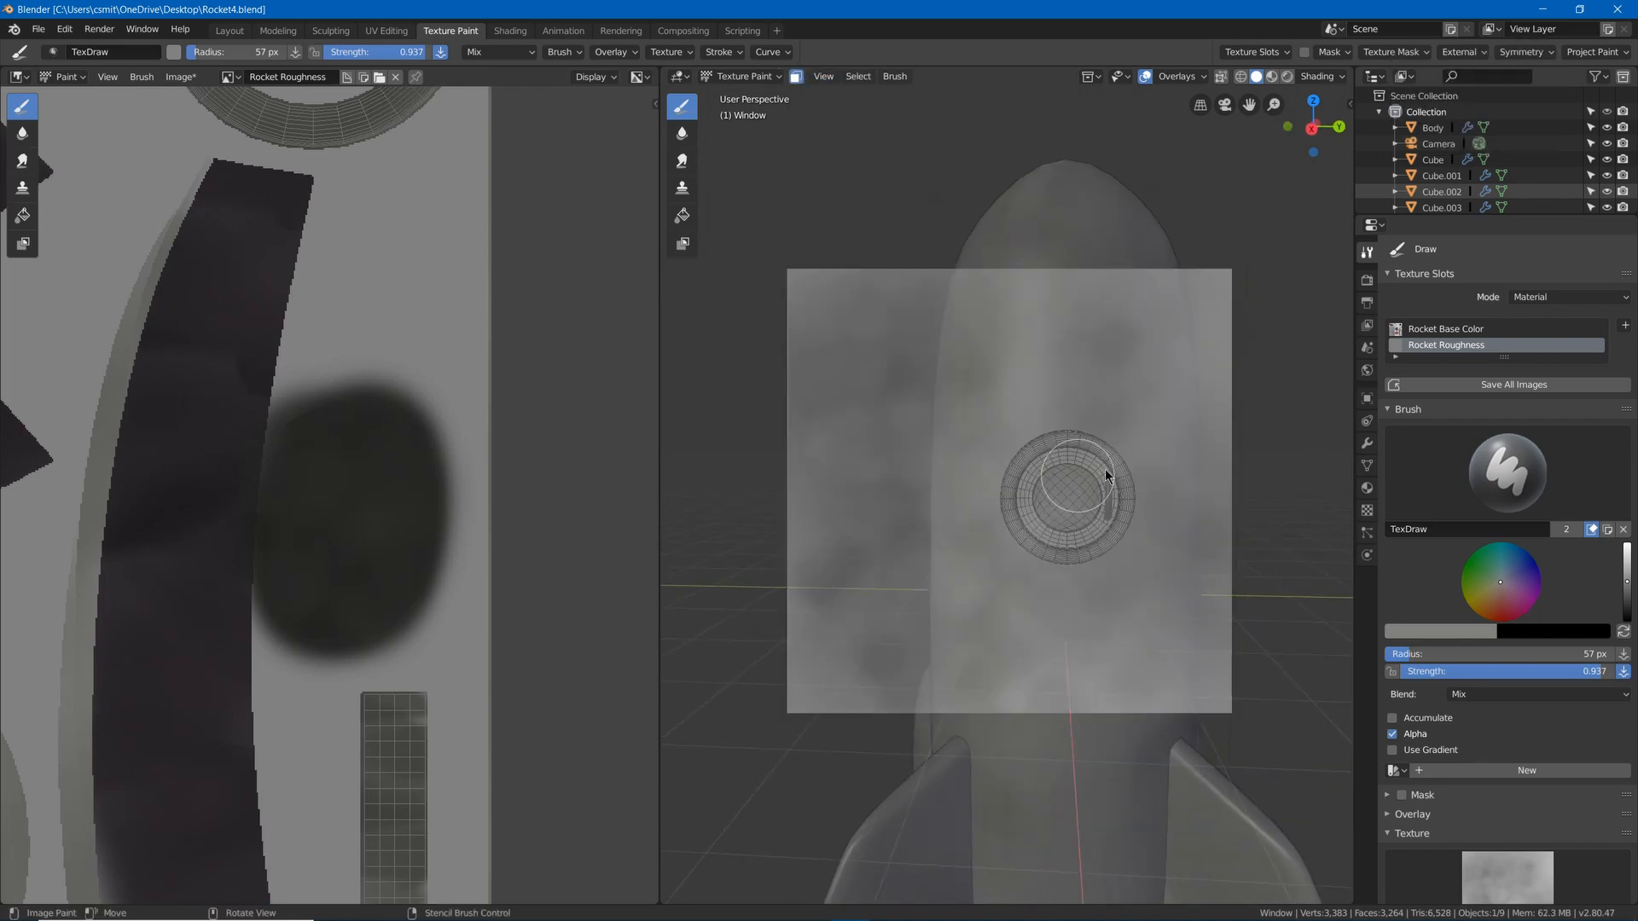
click(1626, 611)
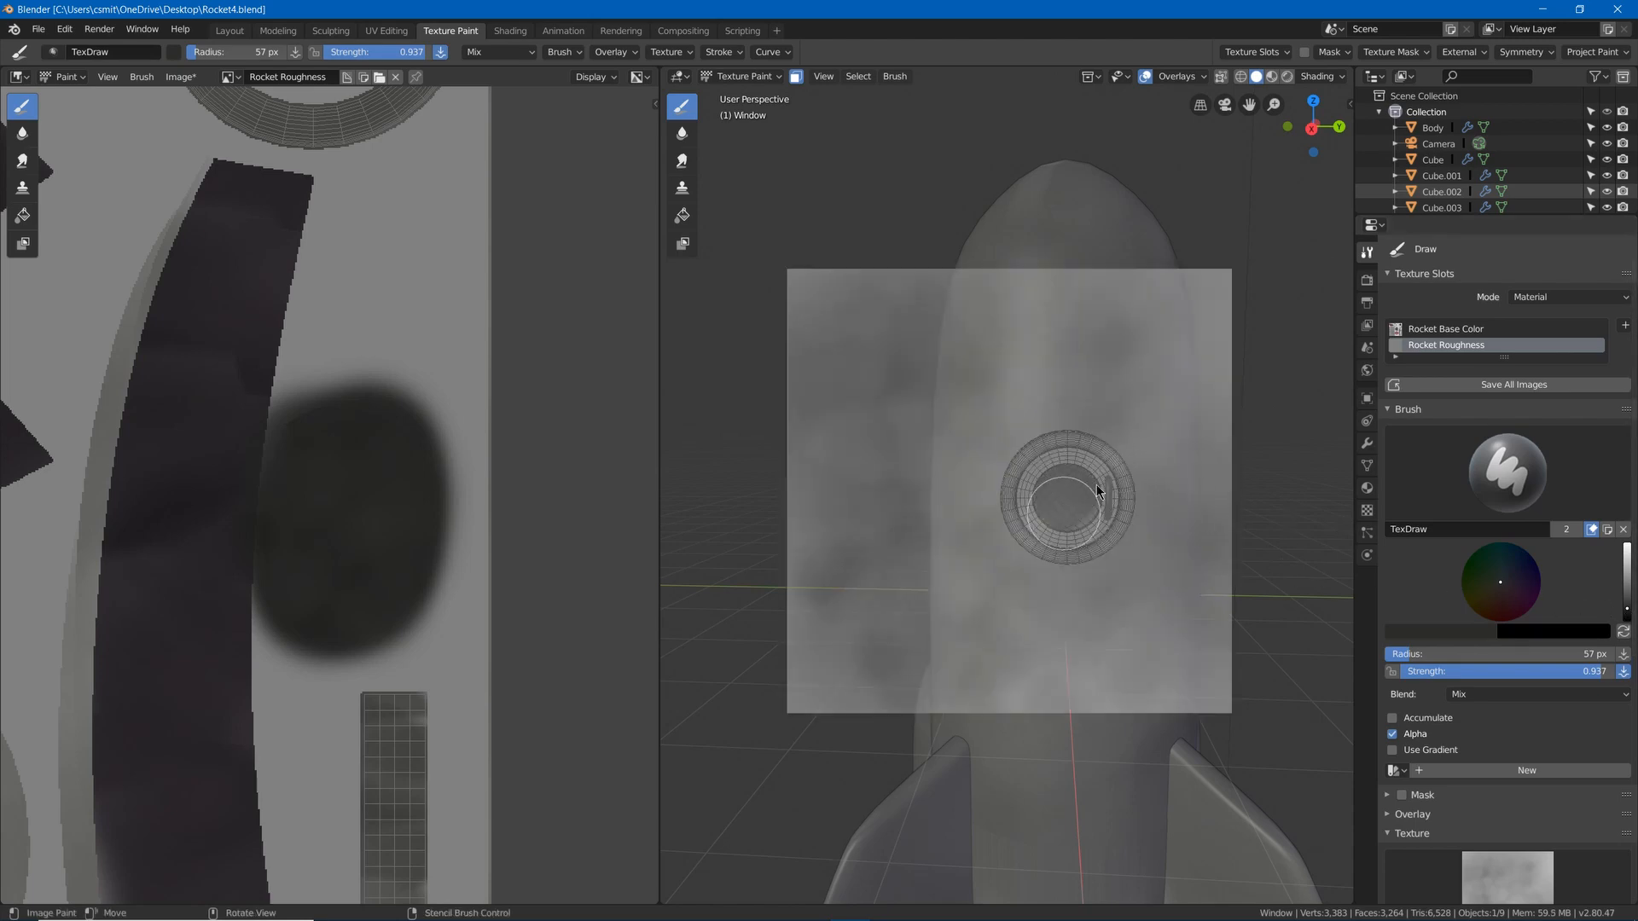
scroll(1098, 491, up, 4)
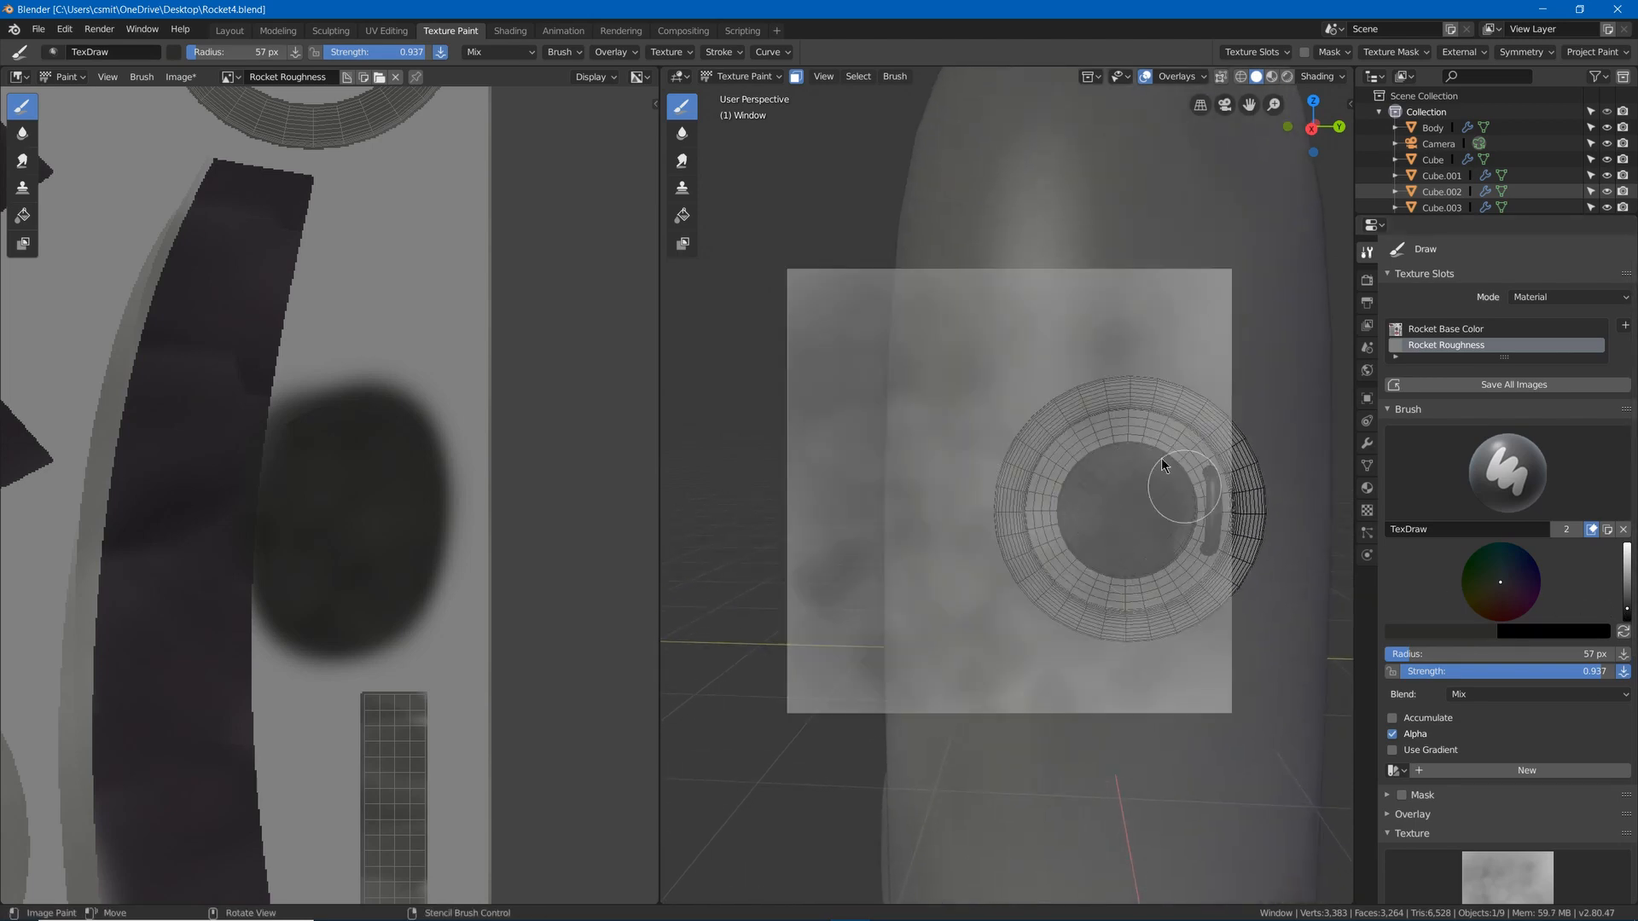
Compare the Rocket Base Color and Rocket Roughness texture slots by switching between them, ending on Rocket Roughness.
scroll(1126, 524, down, 6)
click(1442, 329)
click(1437, 344)
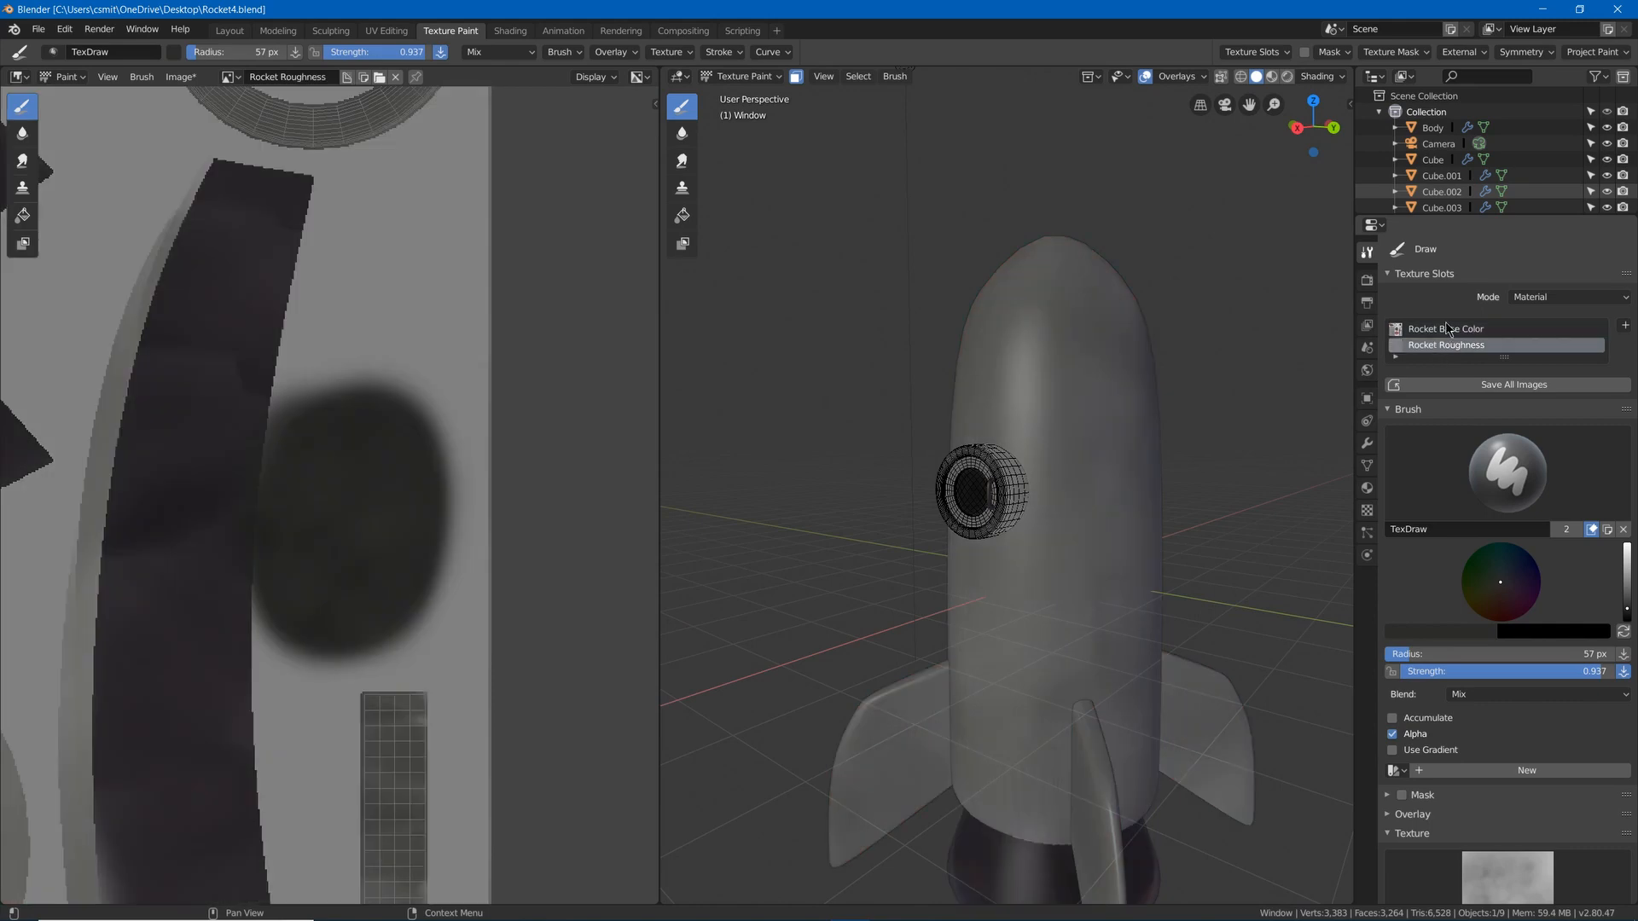
click(1441, 329)
click(1436, 345)
click(1447, 327)
click(1430, 344)
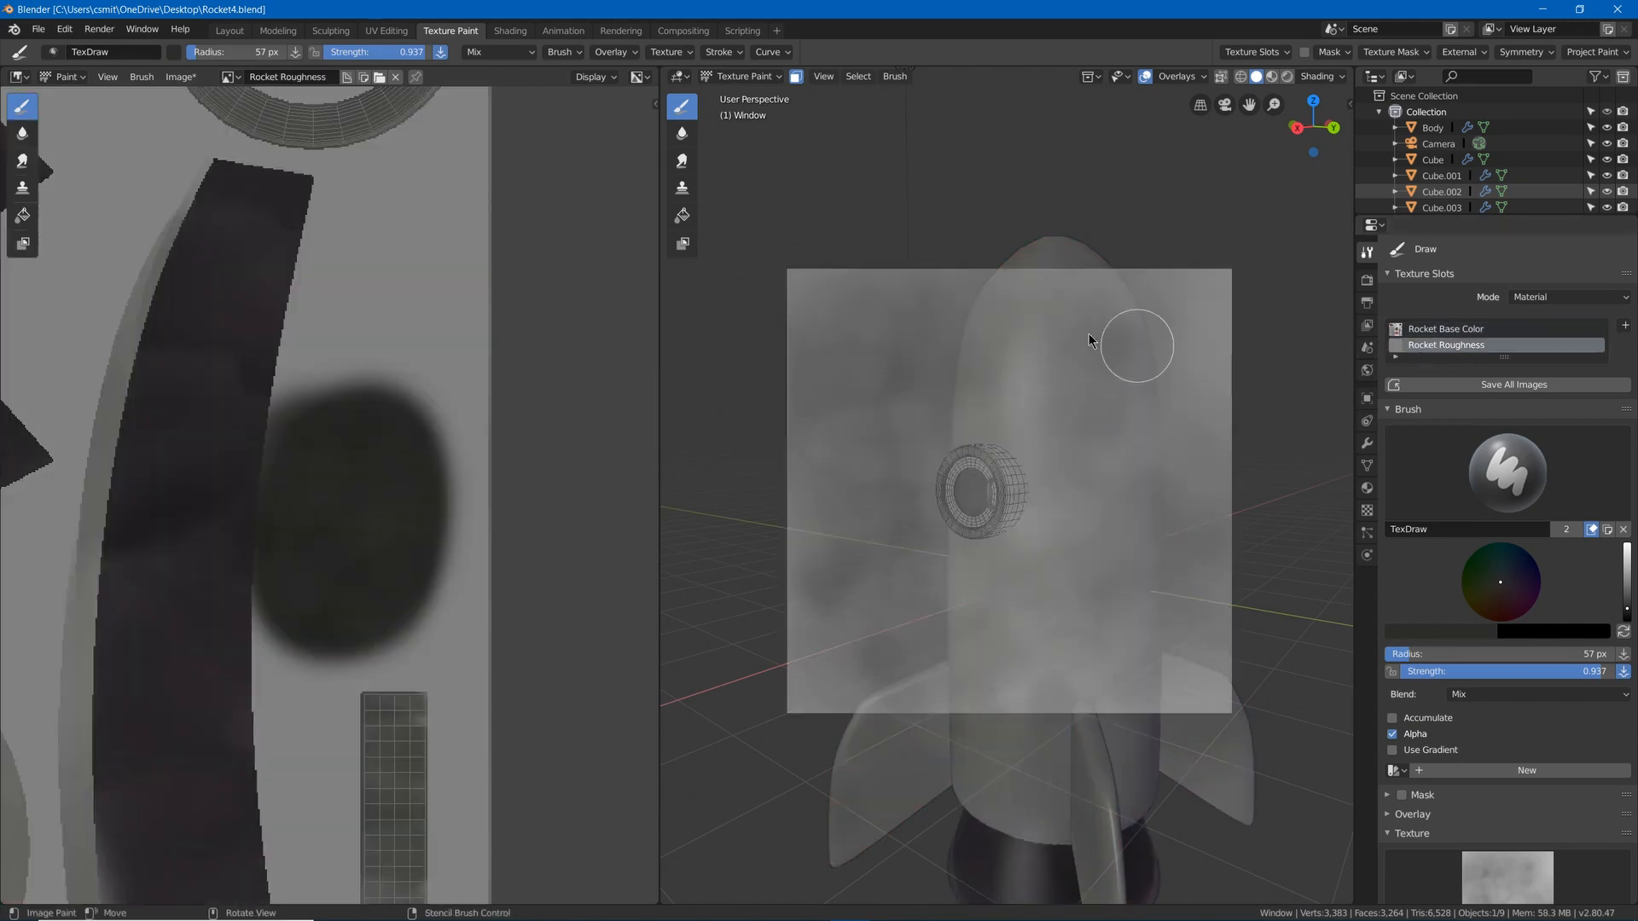
Open the Layout workspace and preview the painted rocket with LookDev shading.
click(229, 33)
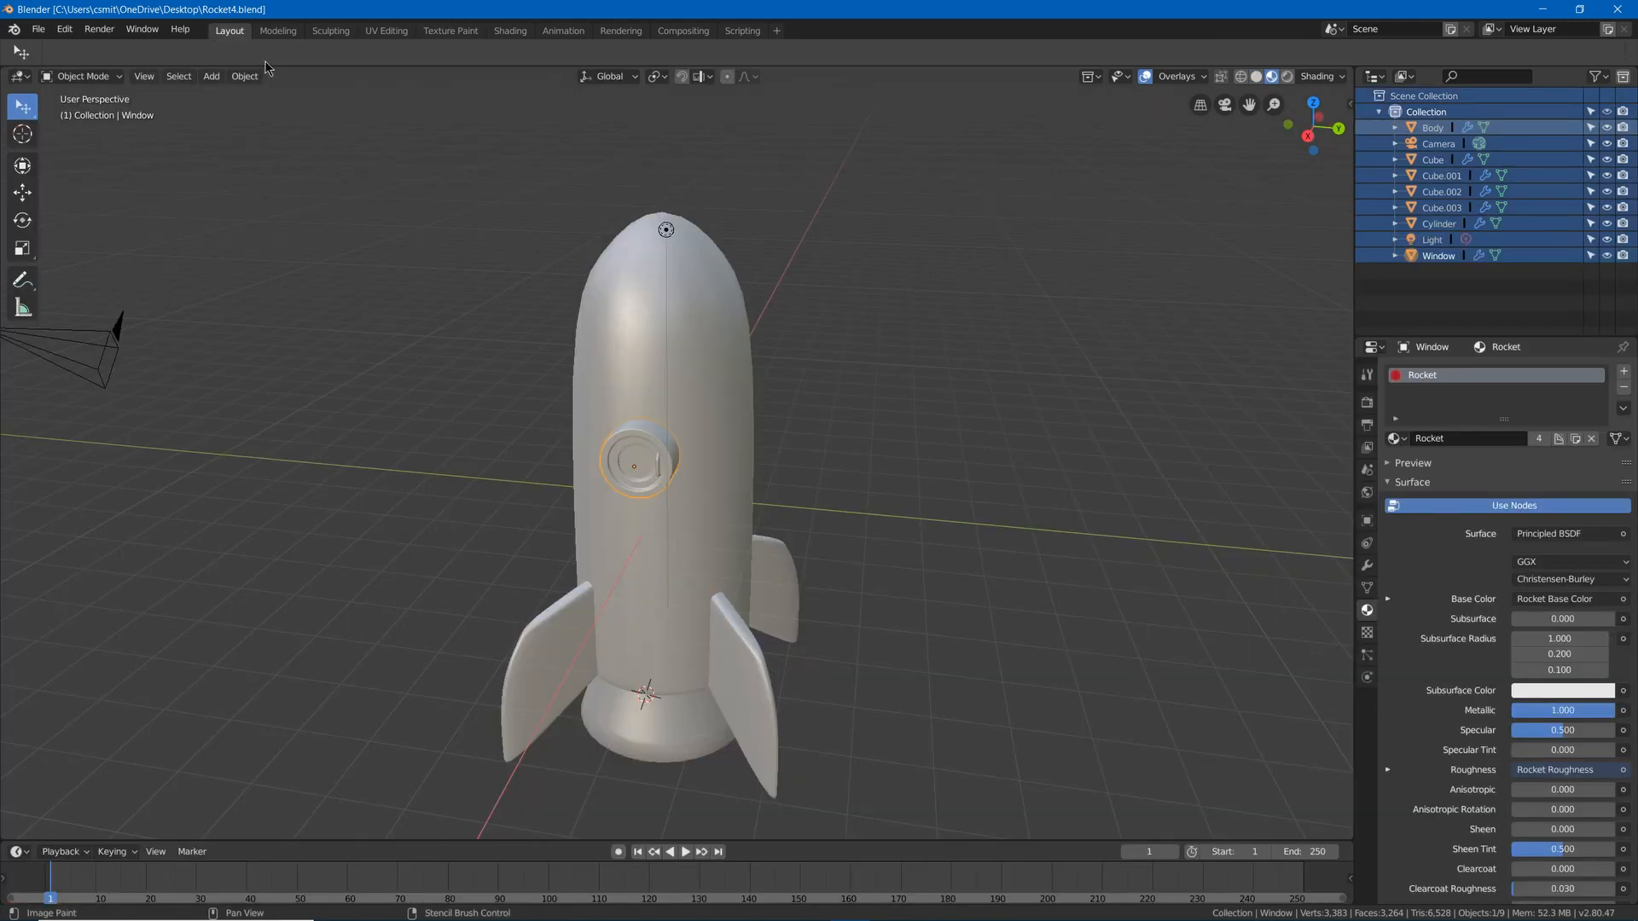
key(z)
click(731, 505)
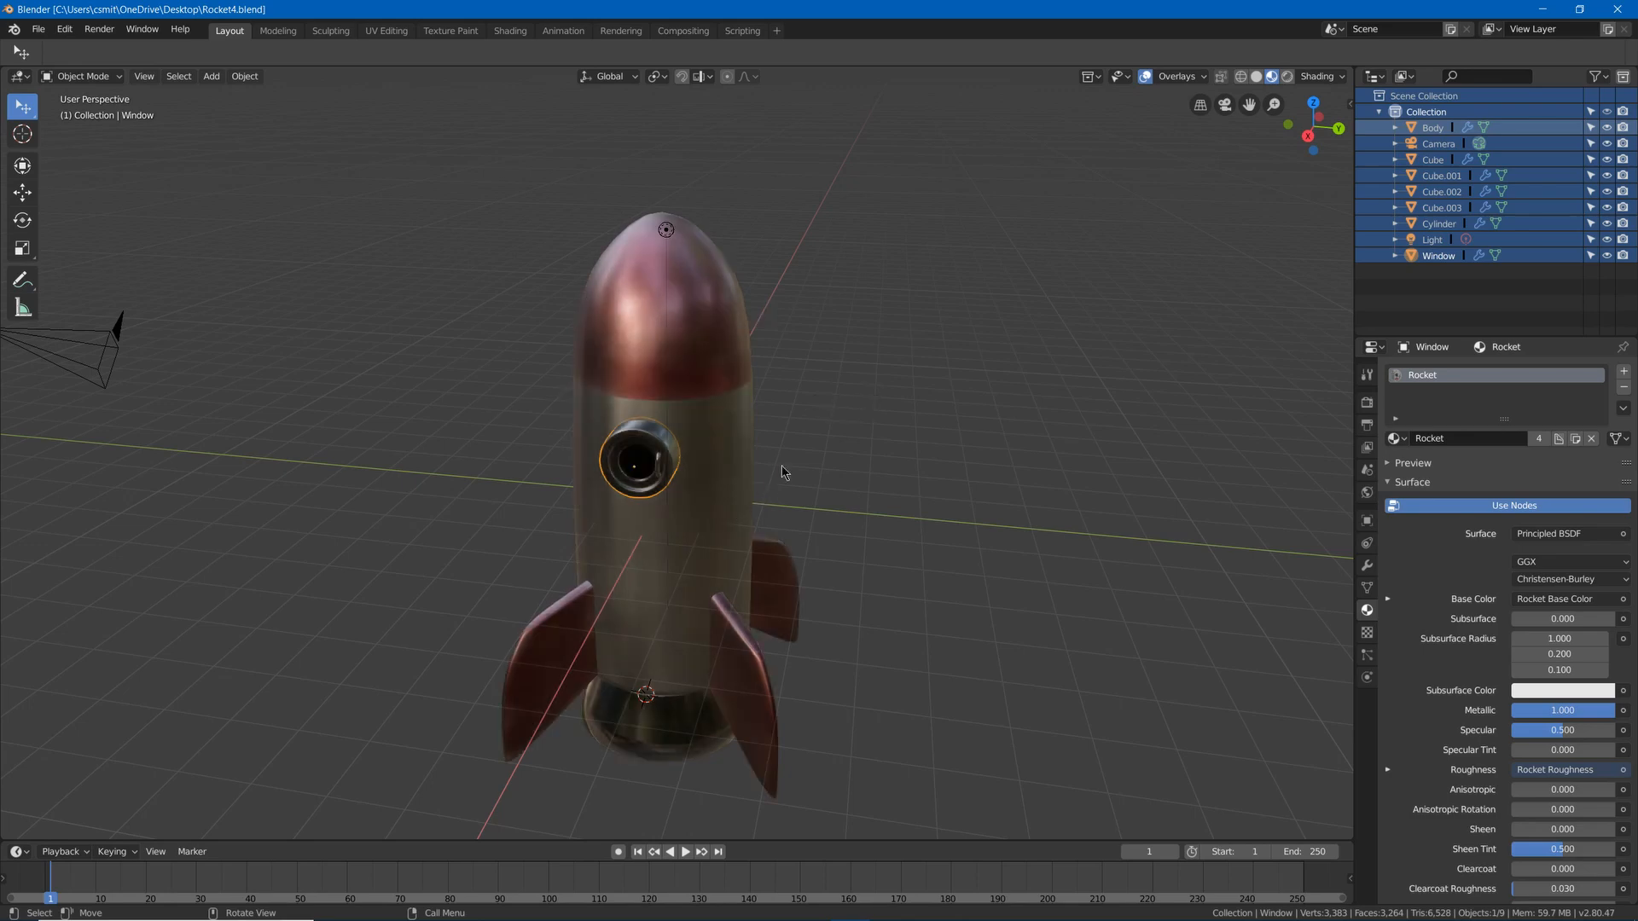
Open the Shading workspace and move the Rocket Base Color and Rocket Roughness nodes apart, away from the Principled BSDF.
mouse_move(780, 467)
middle_down()
mouse_move(827, 433)
mouse_move(804, 395)
mouse_move(800, 424)
middle_up()
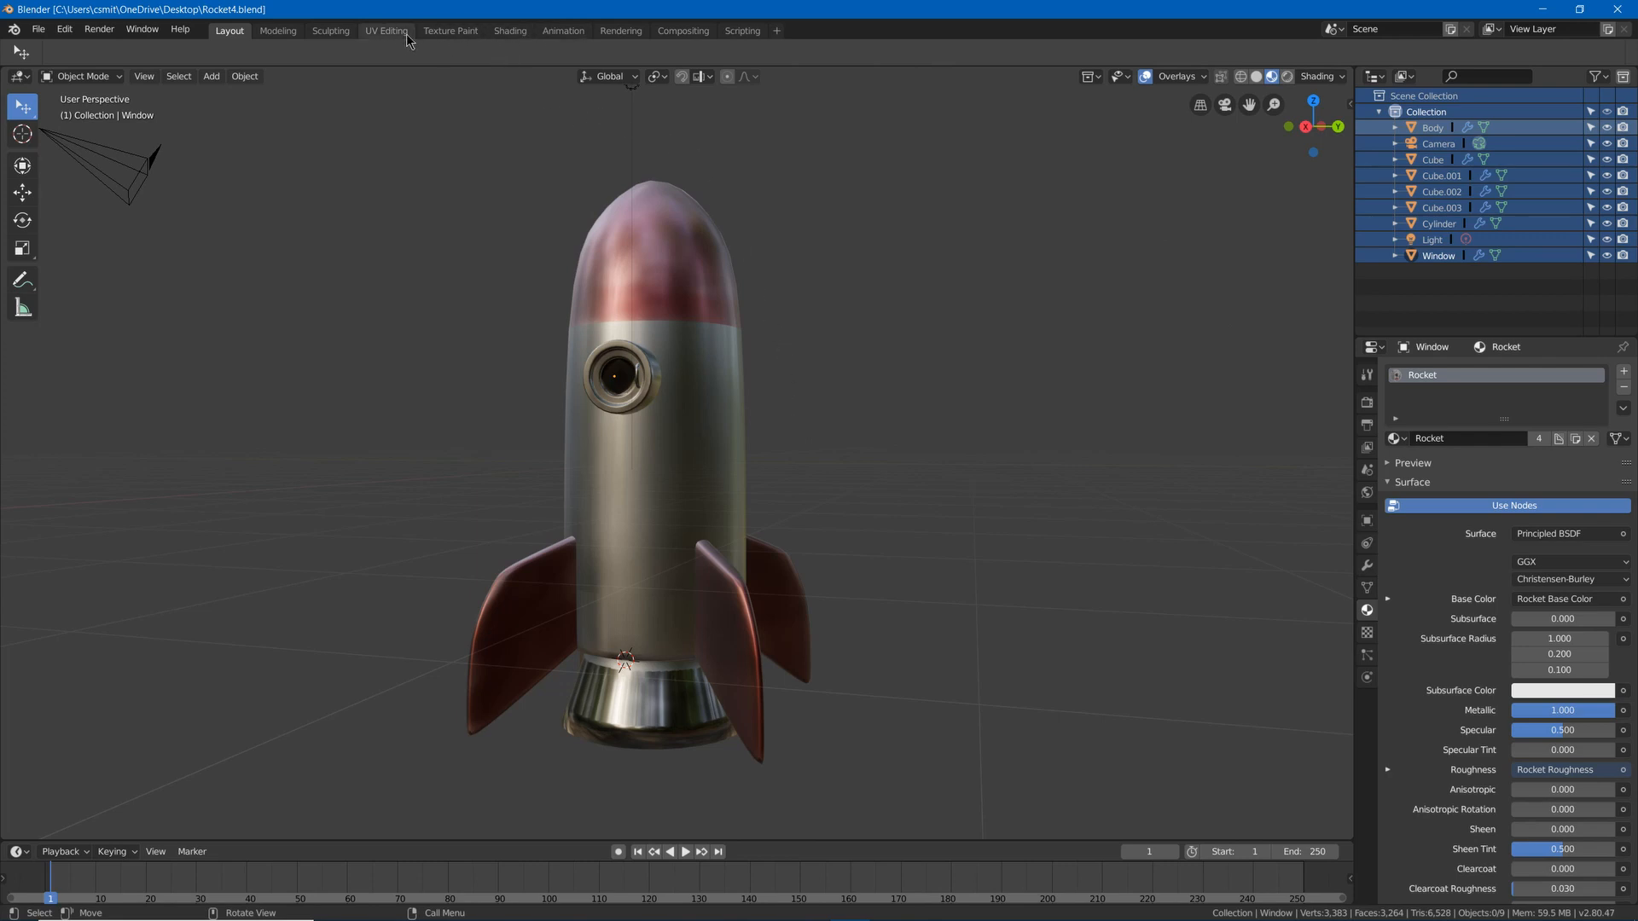
click(506, 32)
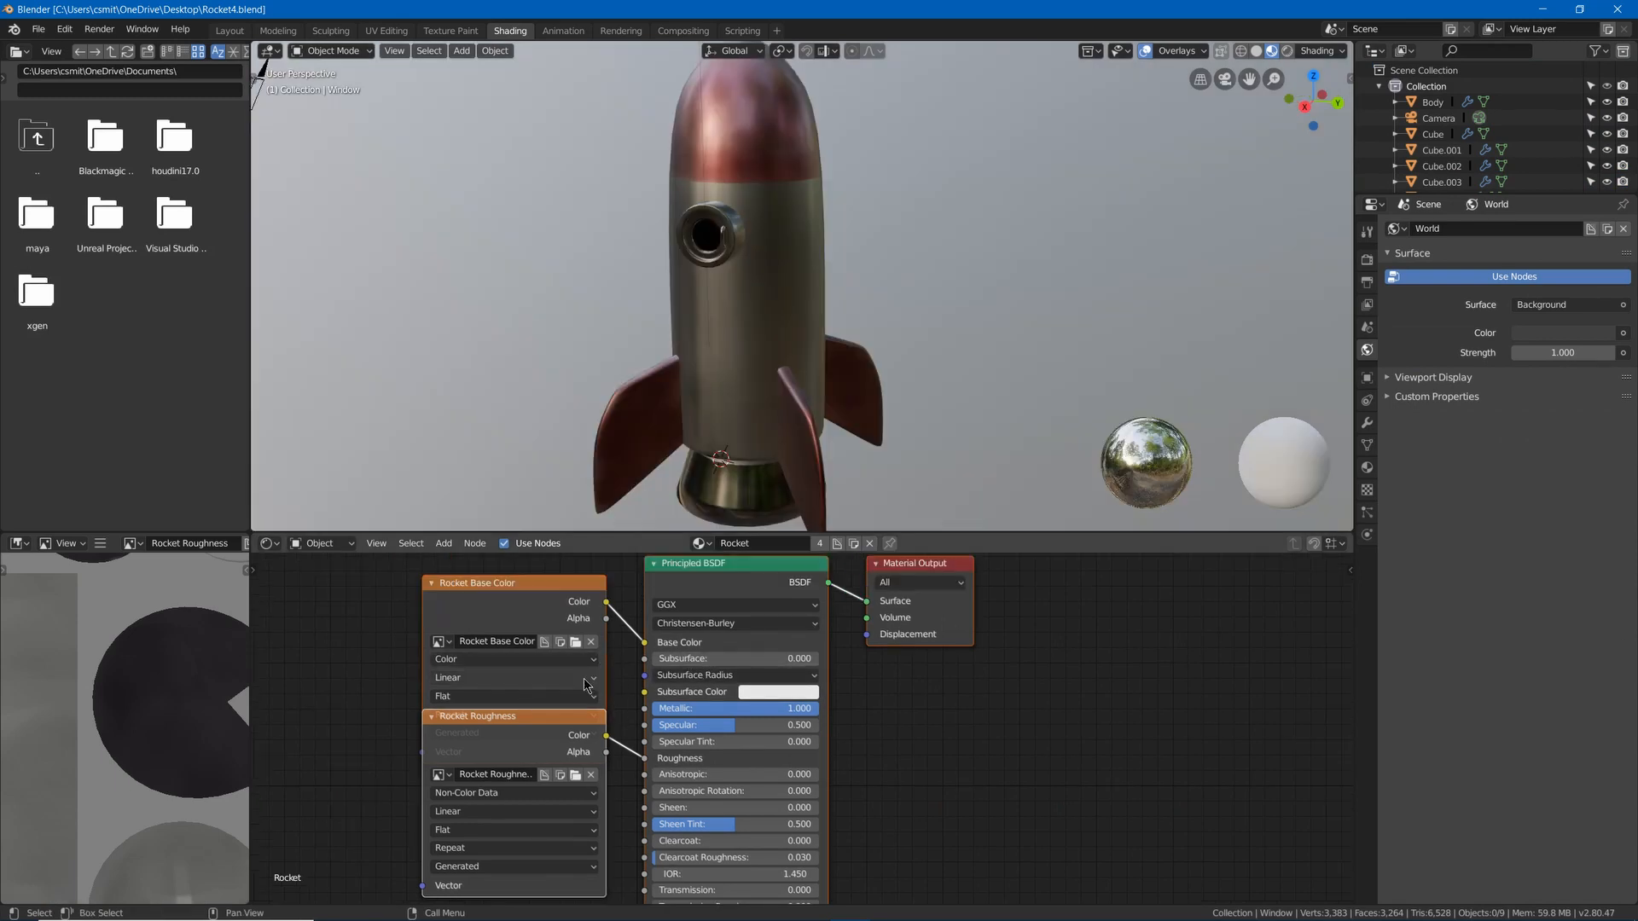
mouse_move(551, 731)
mouse_down()
mouse_move(431, 782)
mouse_move(523, 747)
mouse_up()
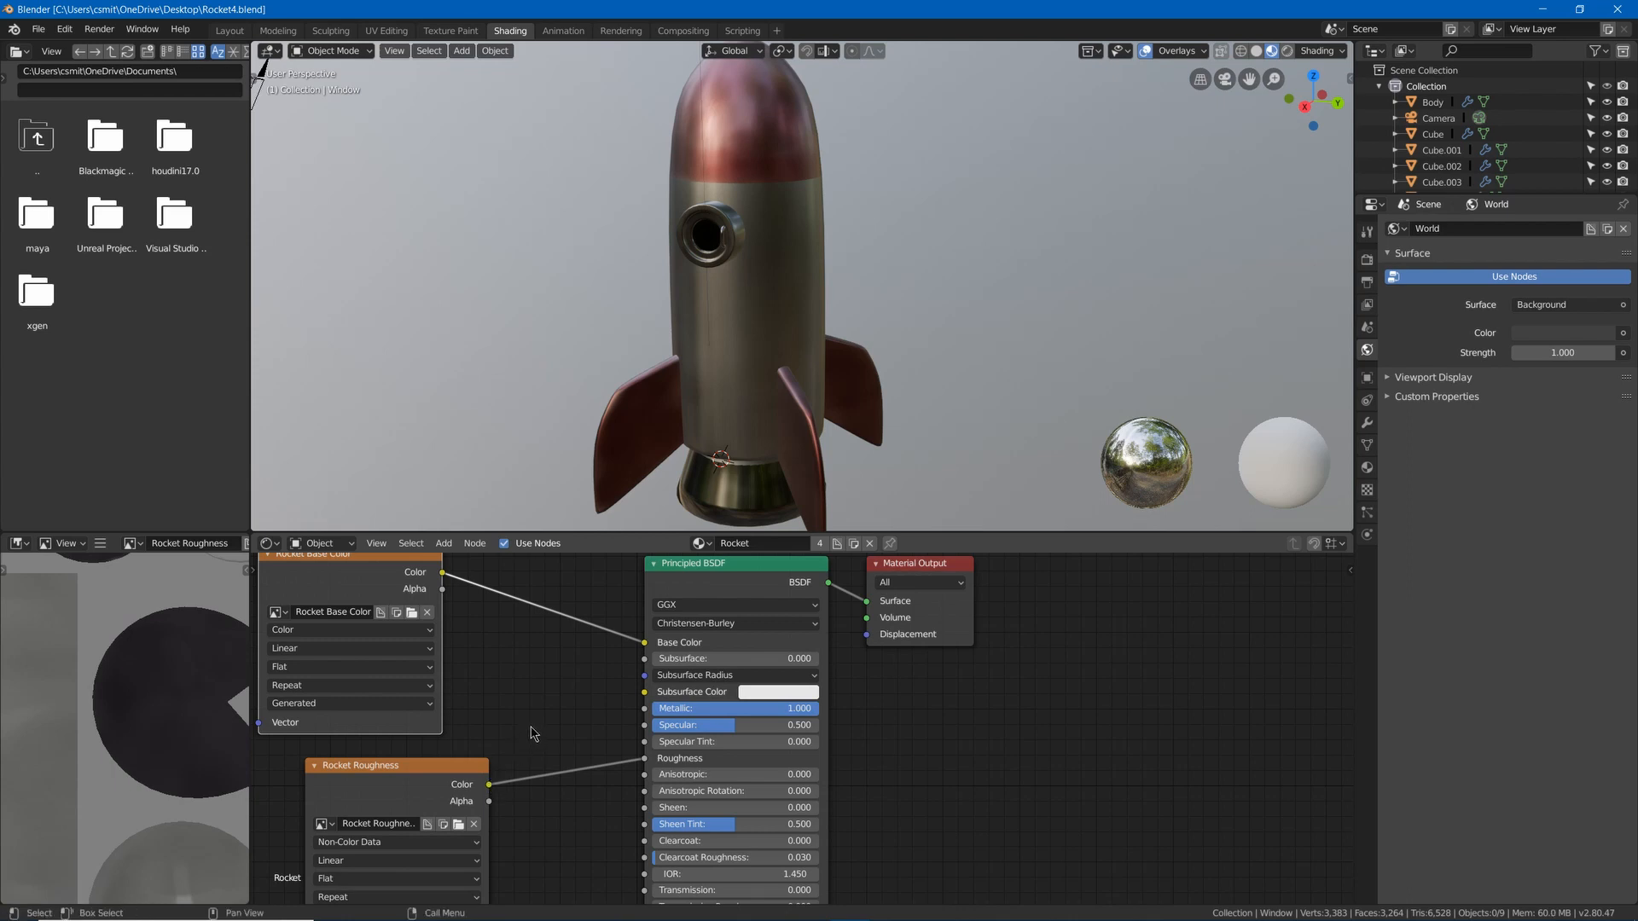
Insert a ColorRamp node between the Rocket Roughness texture and the Principled BSDF's Roughness input.
key(shift+a)
click(530, 736)
text(c)
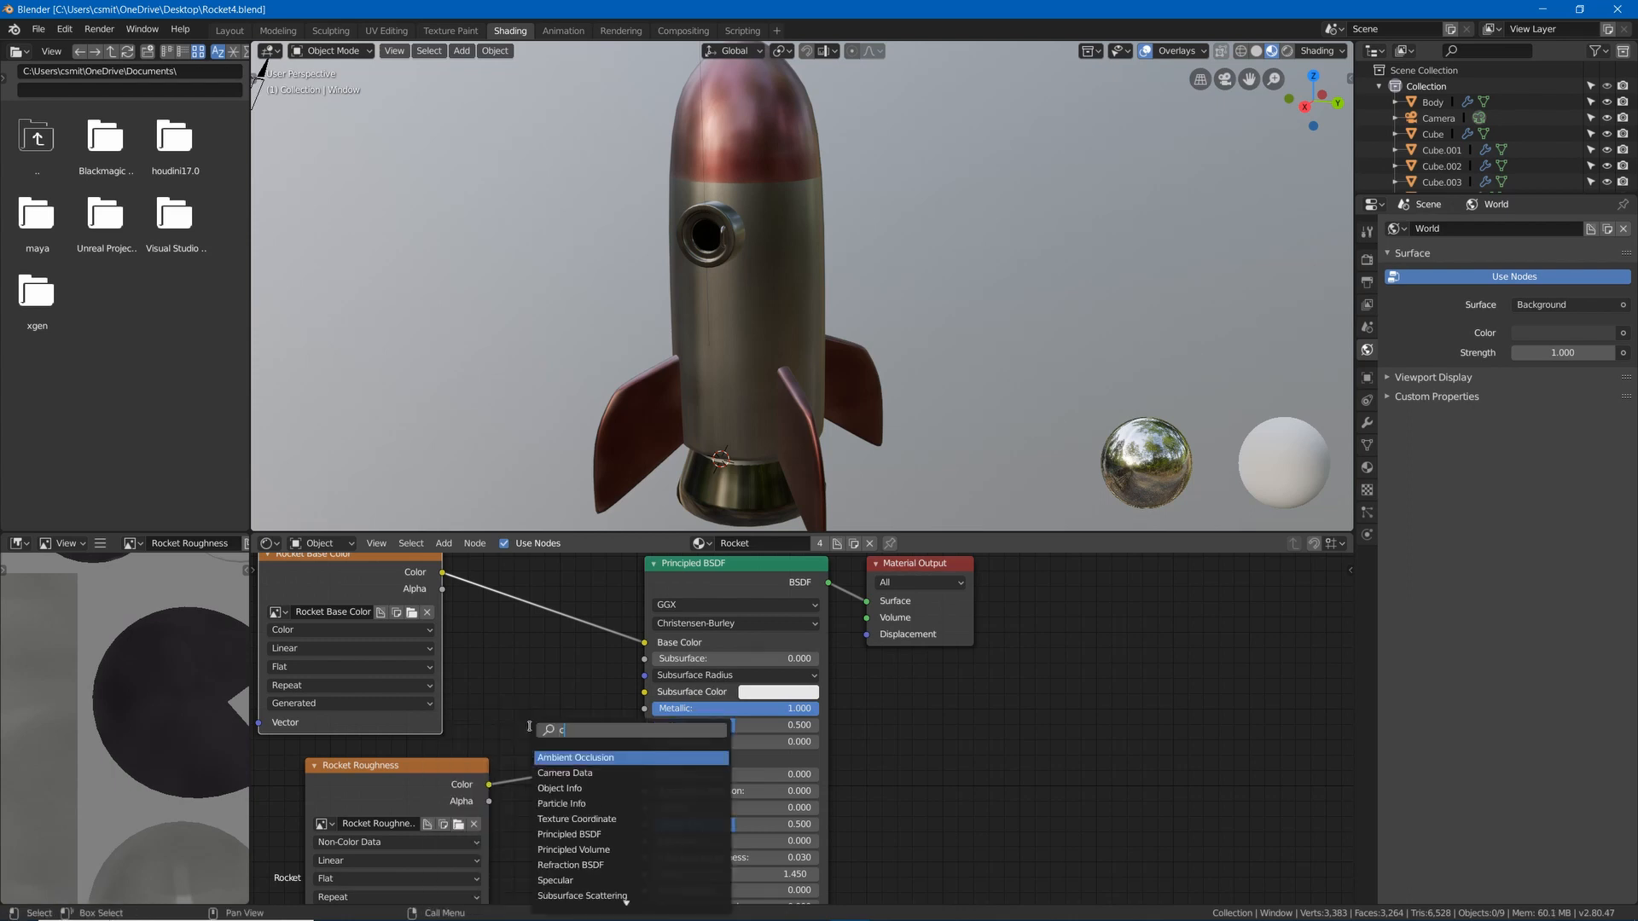
text(olor)
key(Return)
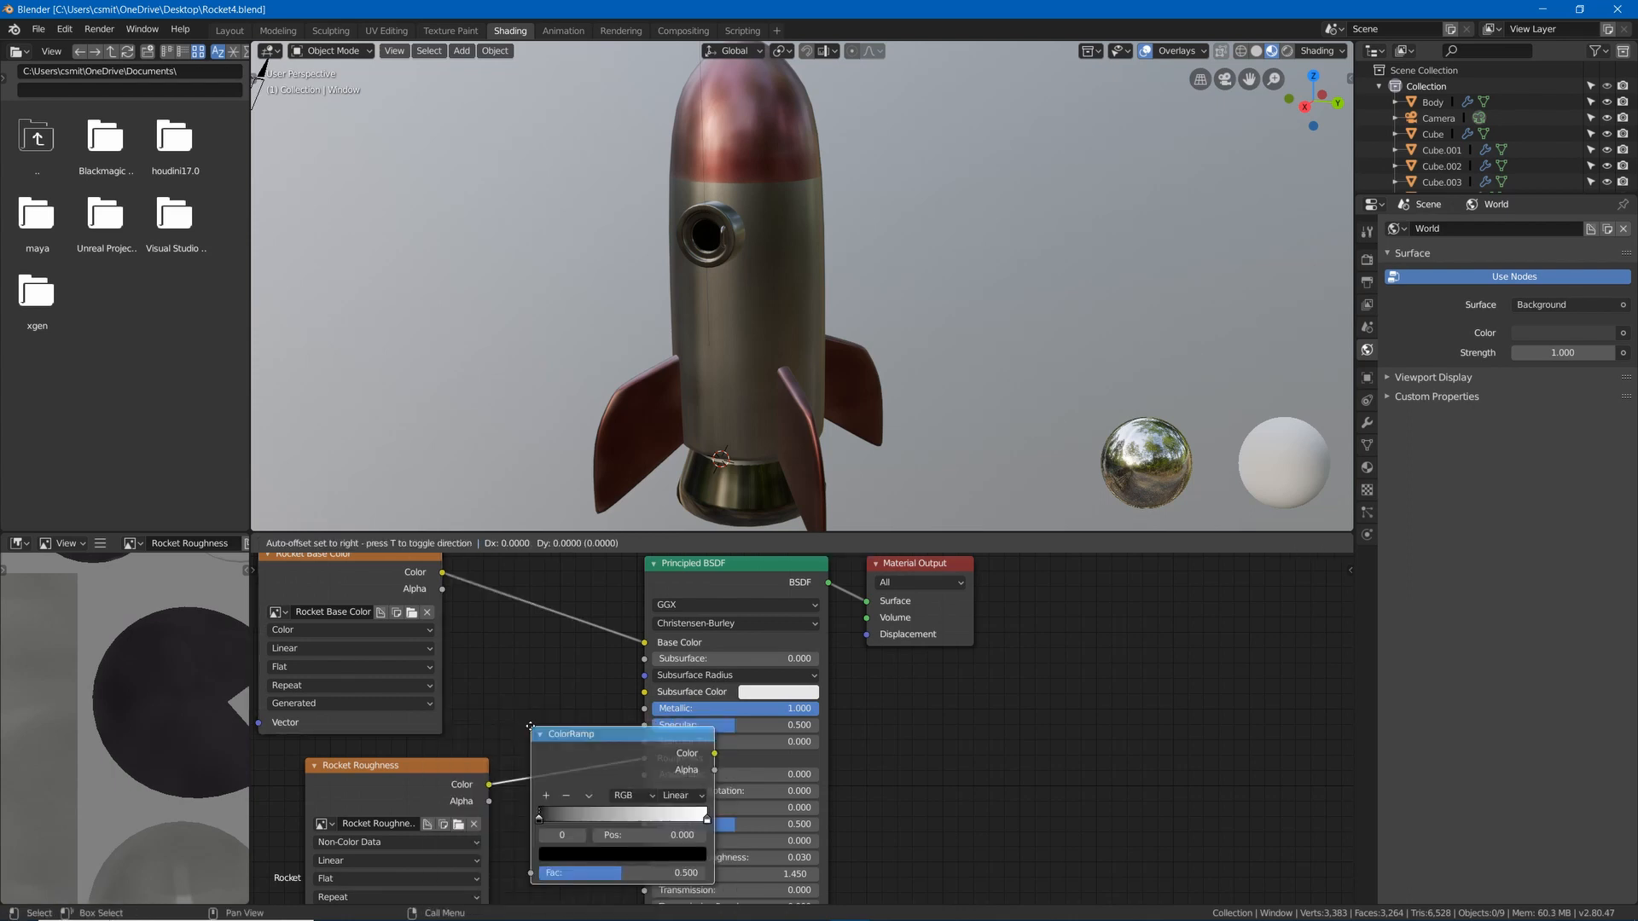
click(539, 730)
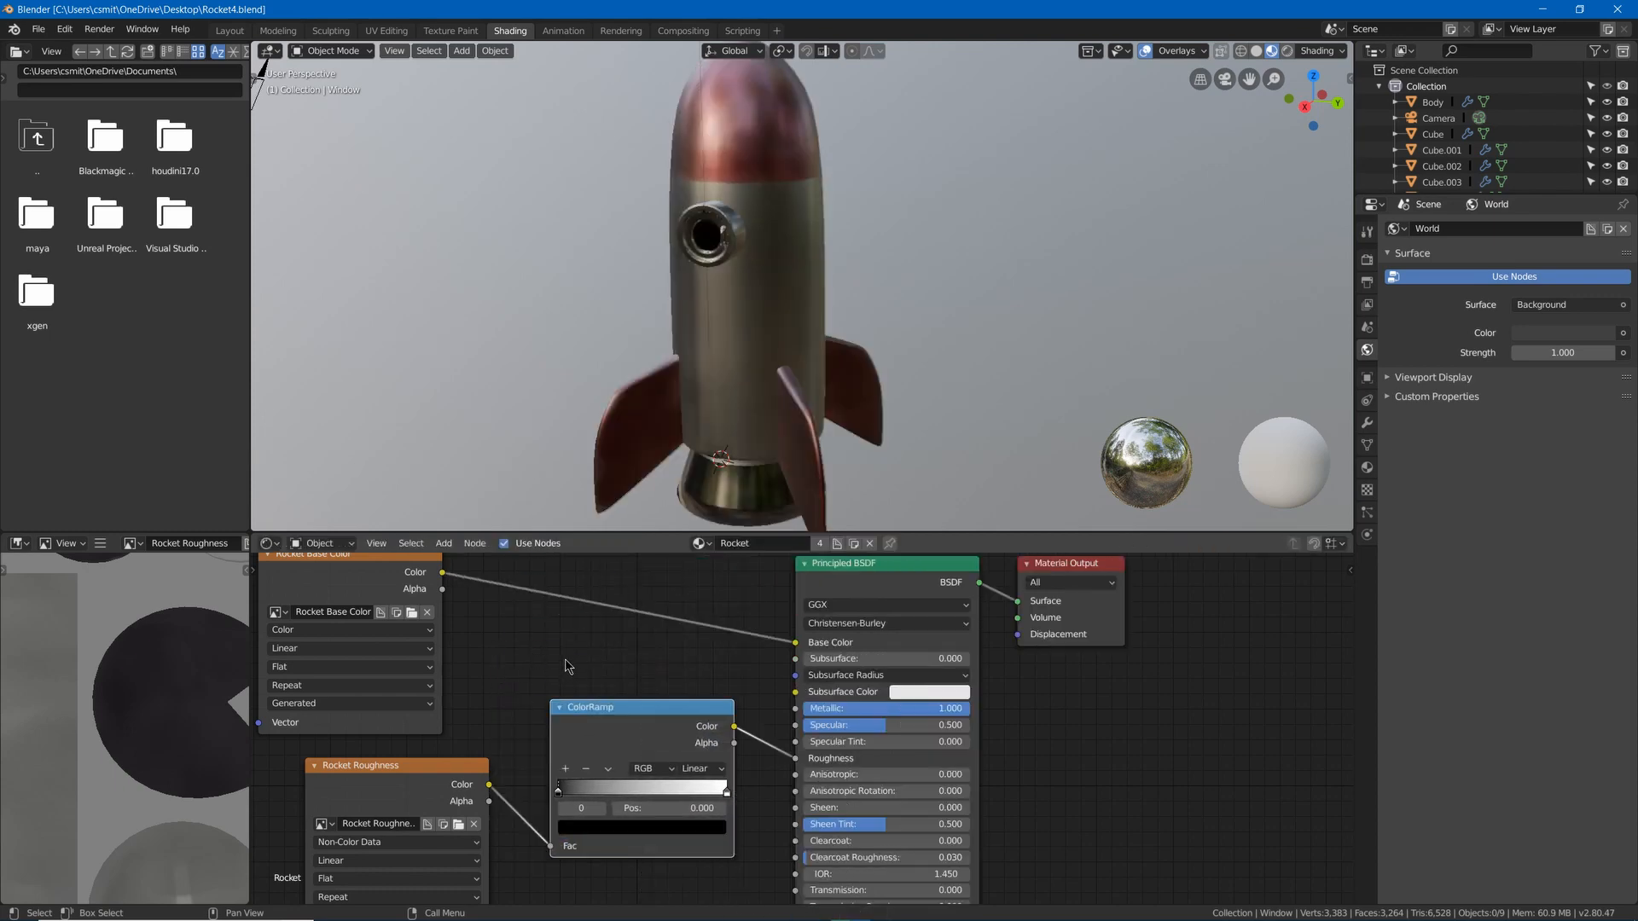
Adjust the roughness ColorRamp with the black stop at 0.000 and the white stop at about 0.64, checking the rocket's reflections.
mouse_move(560, 798)
mouse_down()
mouse_move(674, 798)
mouse_move(546, 795)
mouse_up()
drag(724, 797, 651, 794)
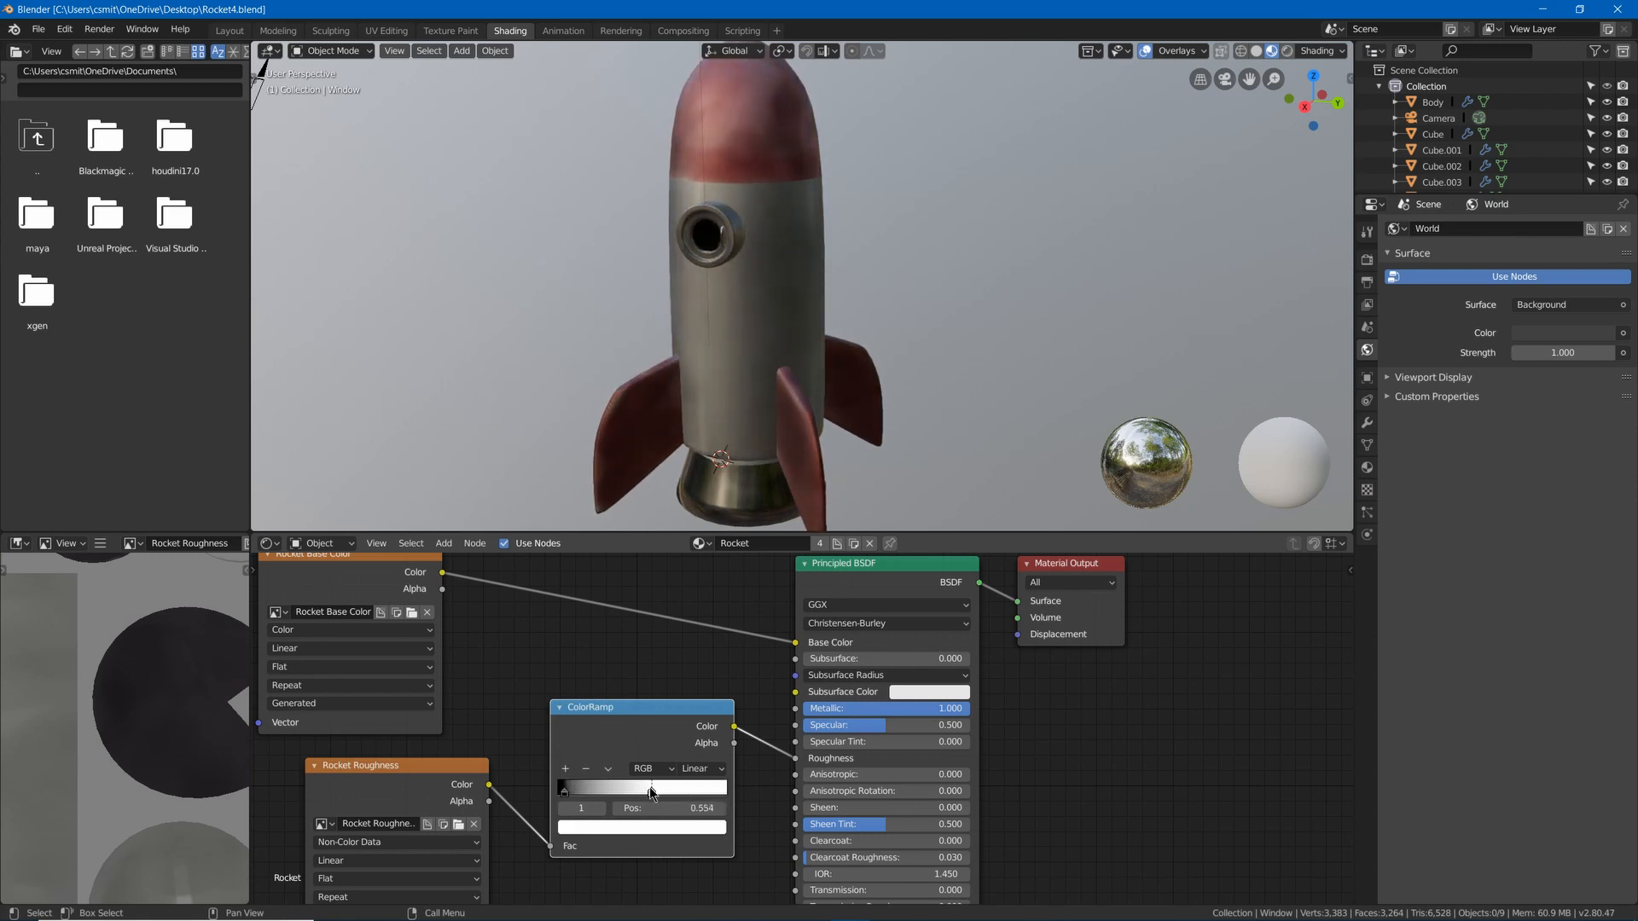
middle_drag(695, 401, 735, 377)
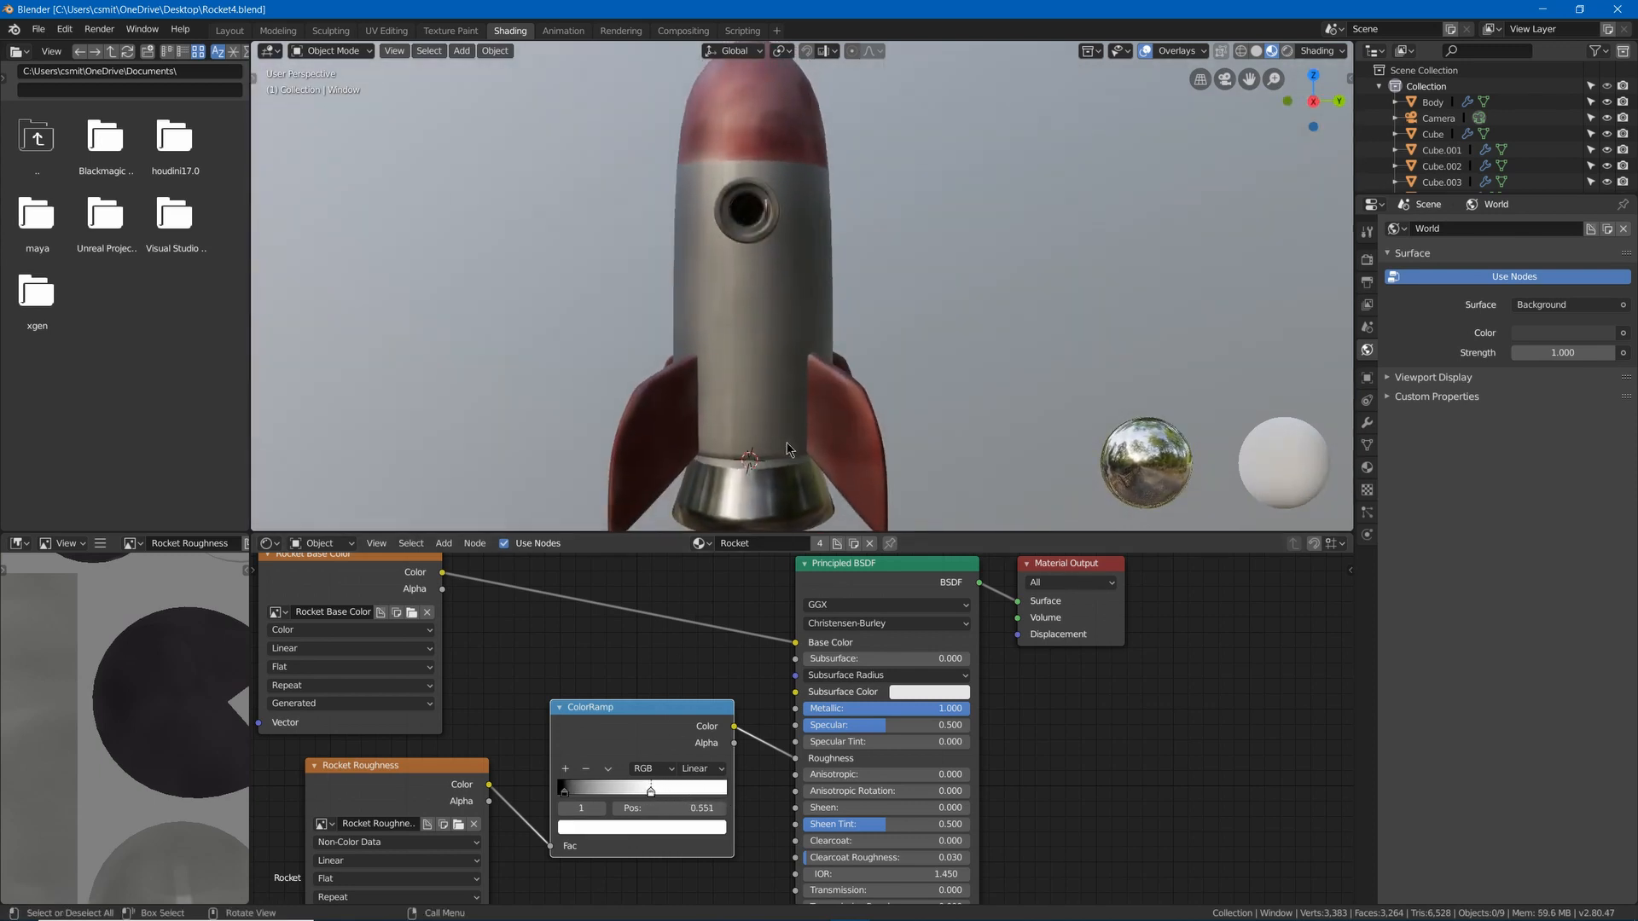
scroll(734, 384, down, 2)
mouse_move(666, 783)
mouse_down()
mouse_move(597, 794)
mouse_move(631, 792)
mouse_move(543, 777)
mouse_up()
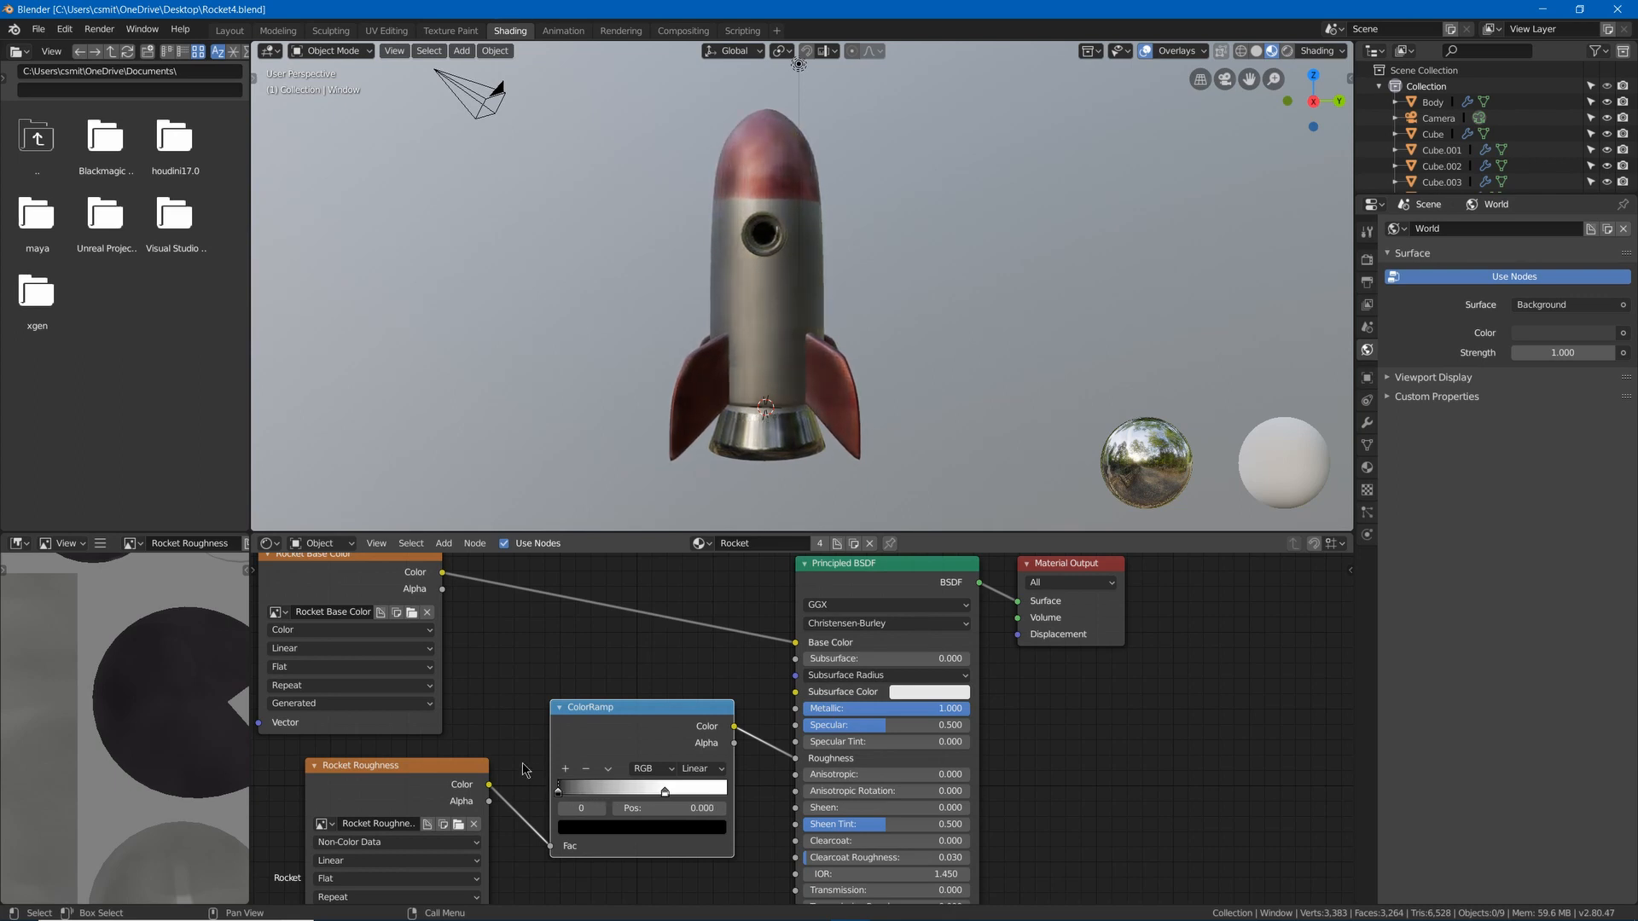
middle_drag(772, 393, 752, 396)
mouse_move(665, 793)
mouse_down()
mouse_move(641, 792)
mouse_move(681, 793)
mouse_move(667, 789)
mouse_up()
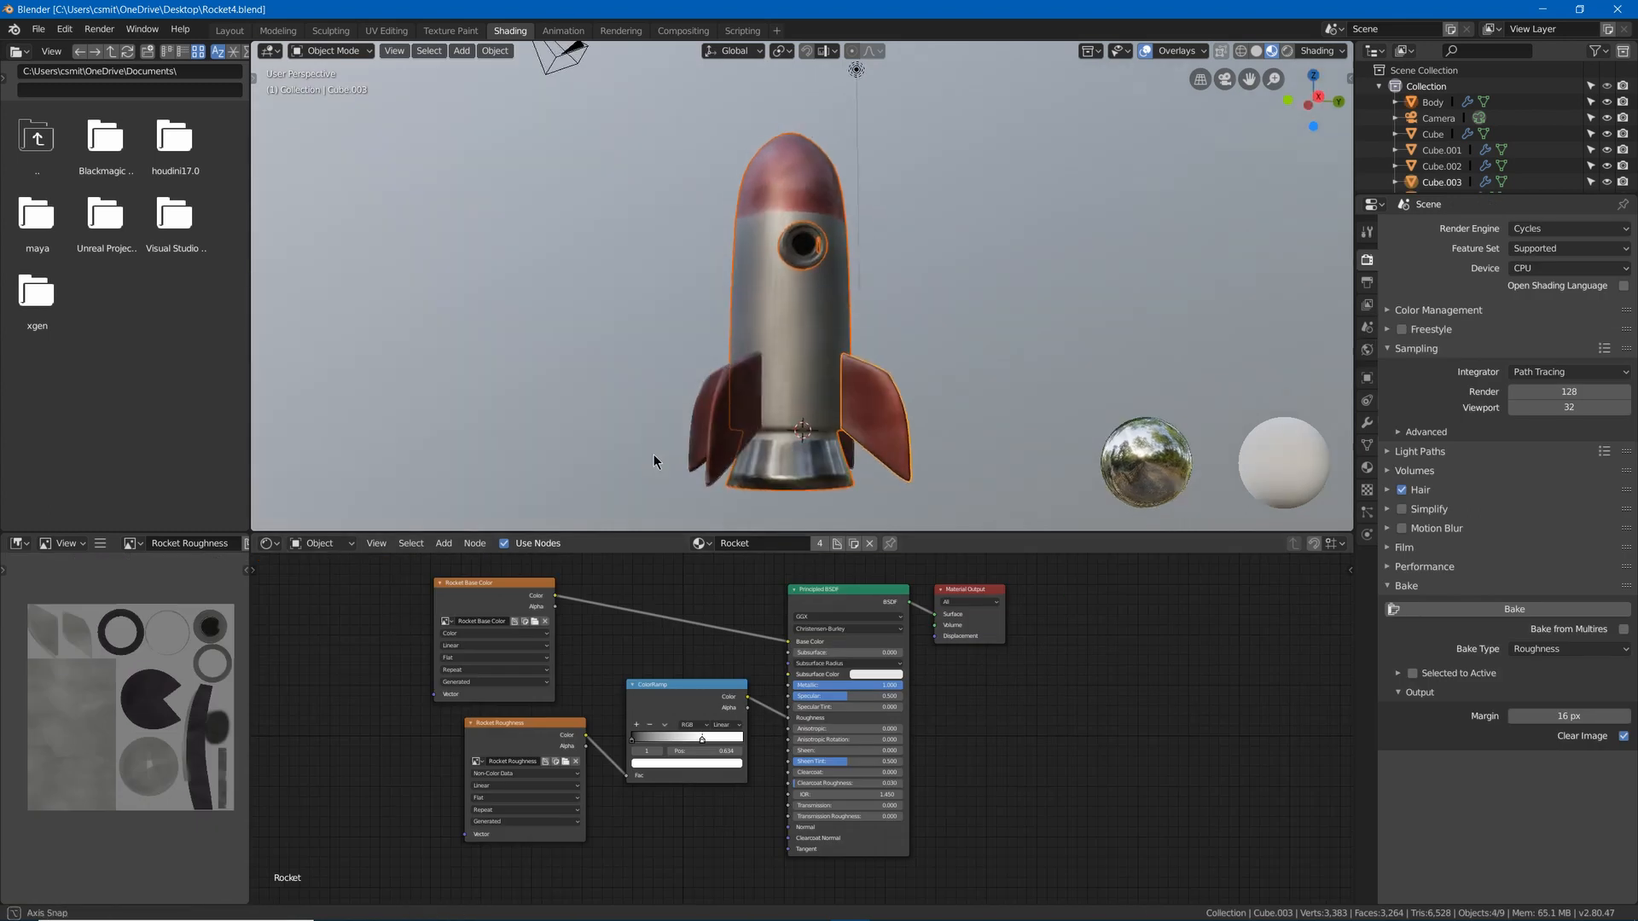
middle_drag(654, 454, 602, 473)
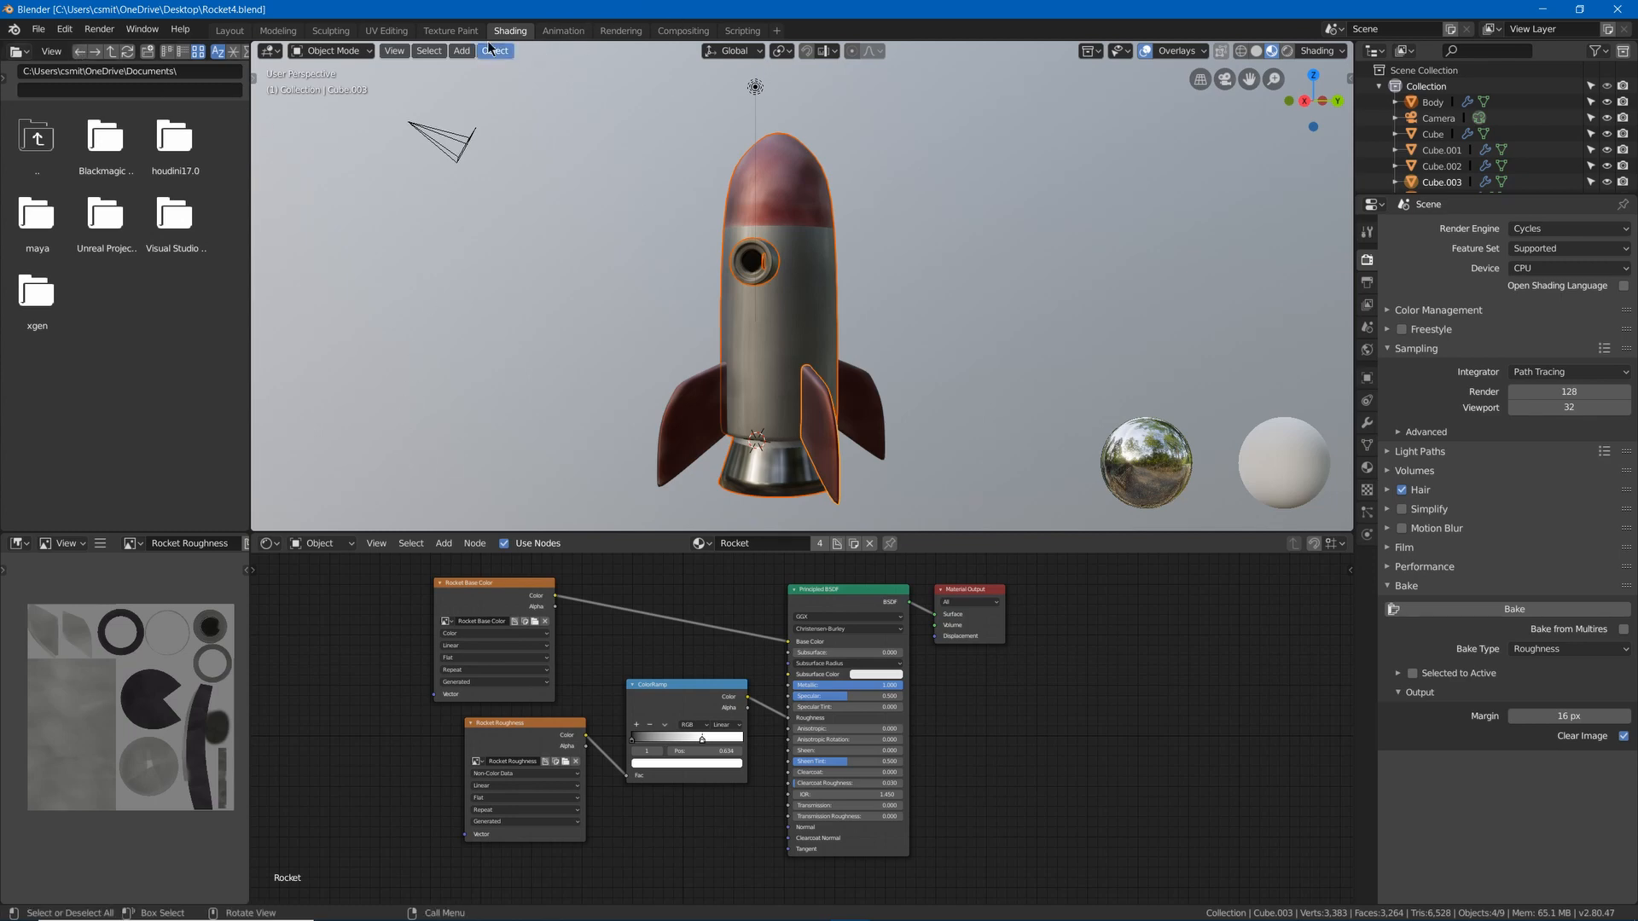
Return to the Texture Paint workspace and open the image commands for the Rocket Base Color texture.
click(451, 30)
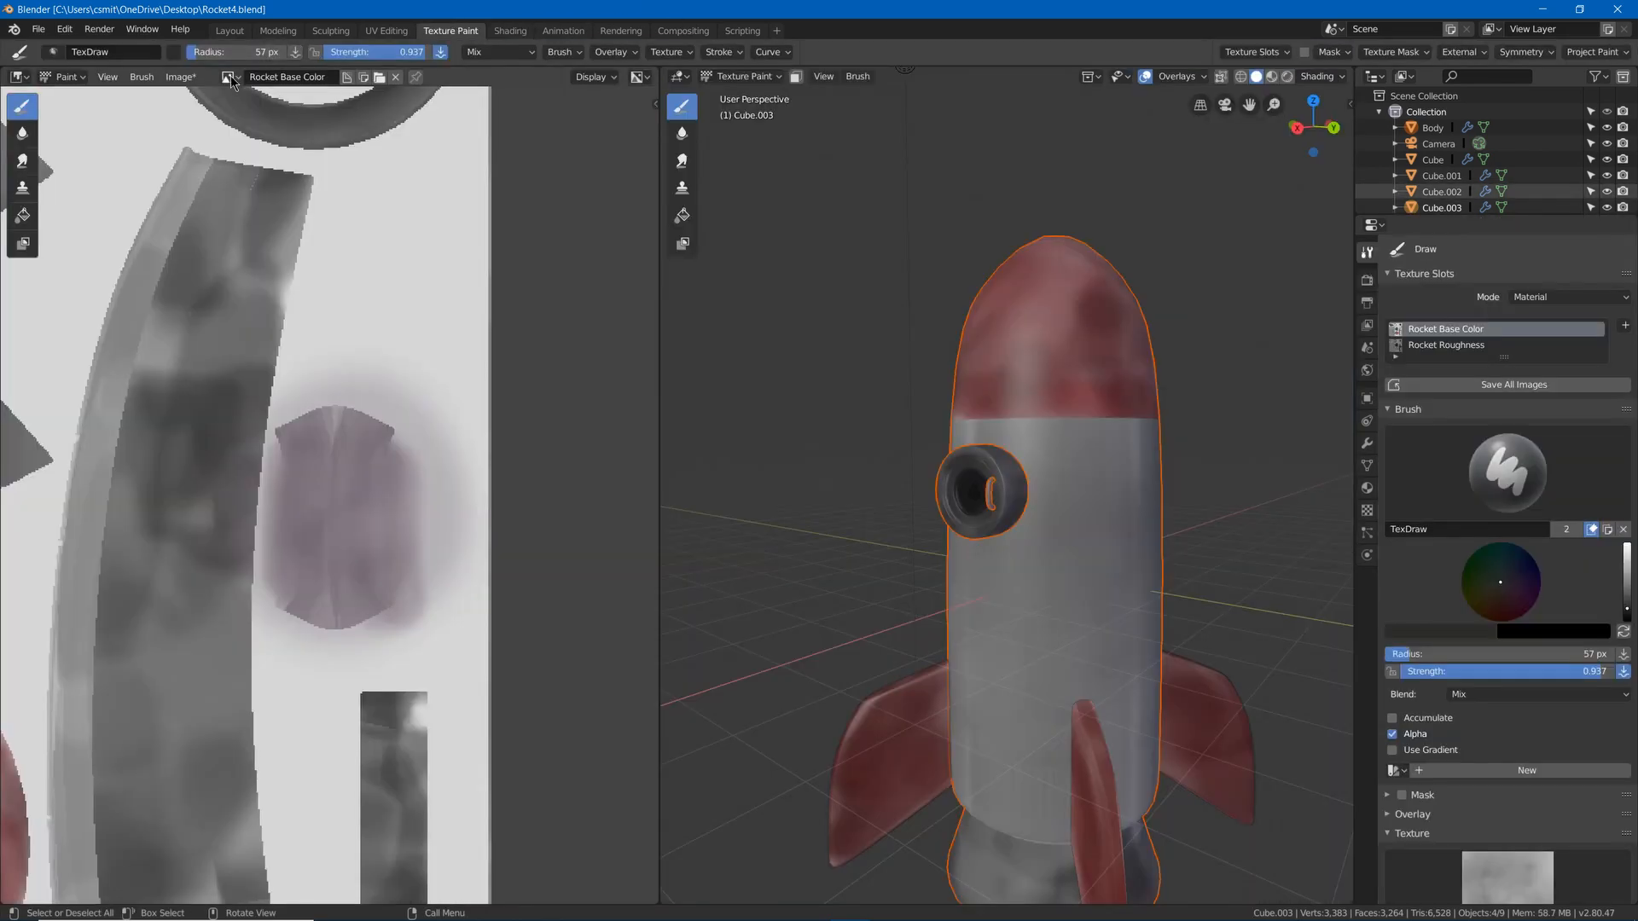
click(172, 78)
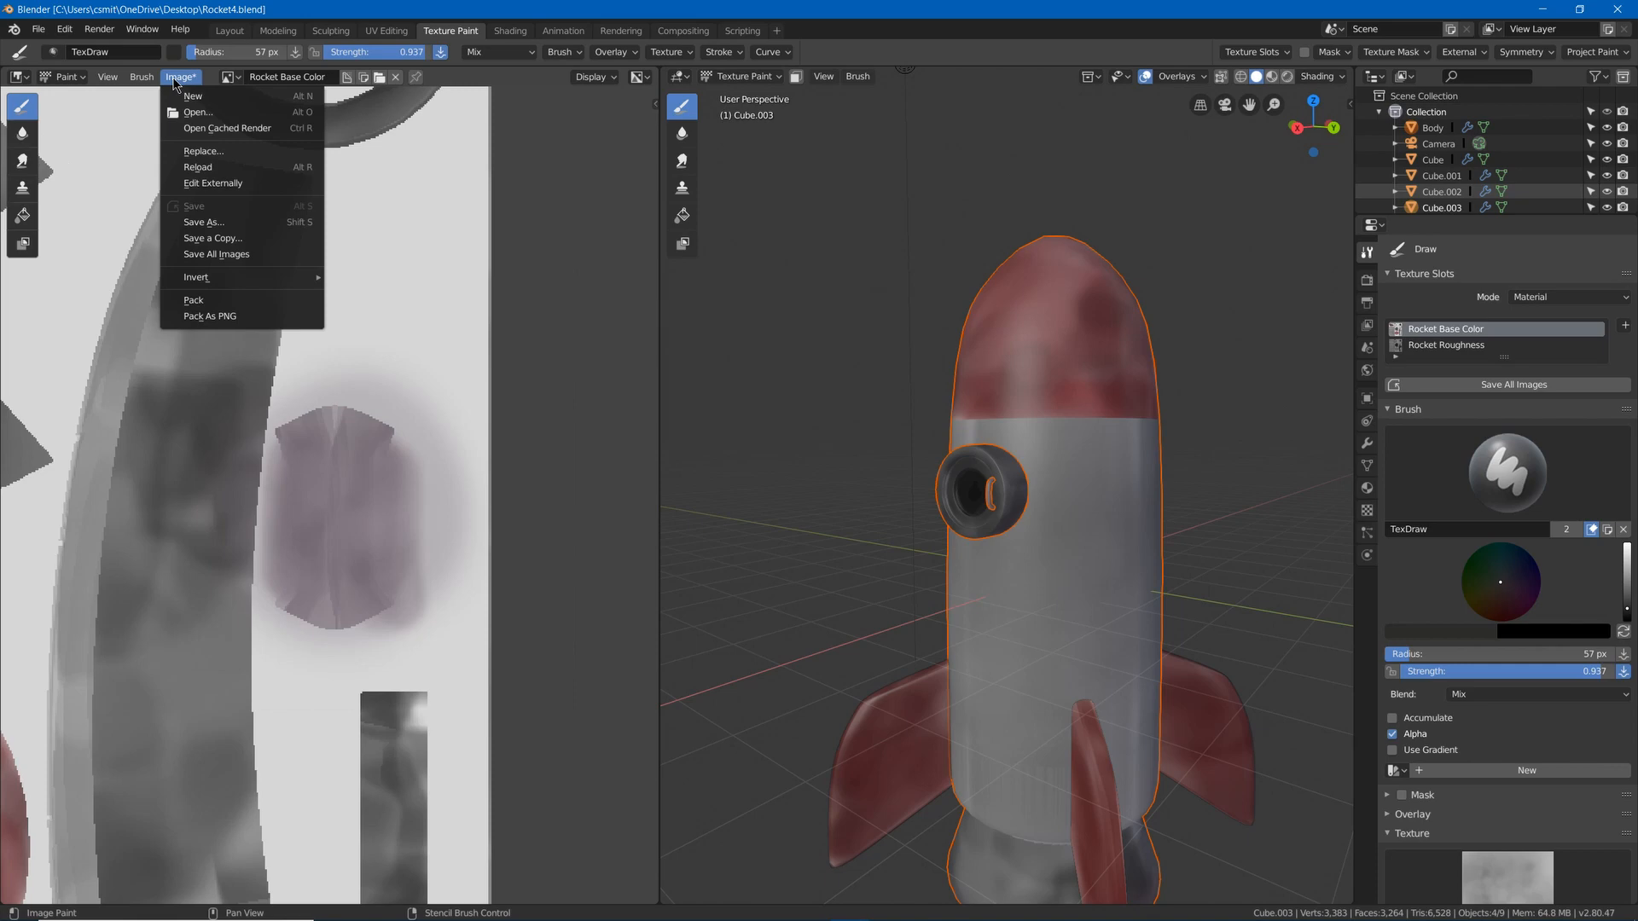